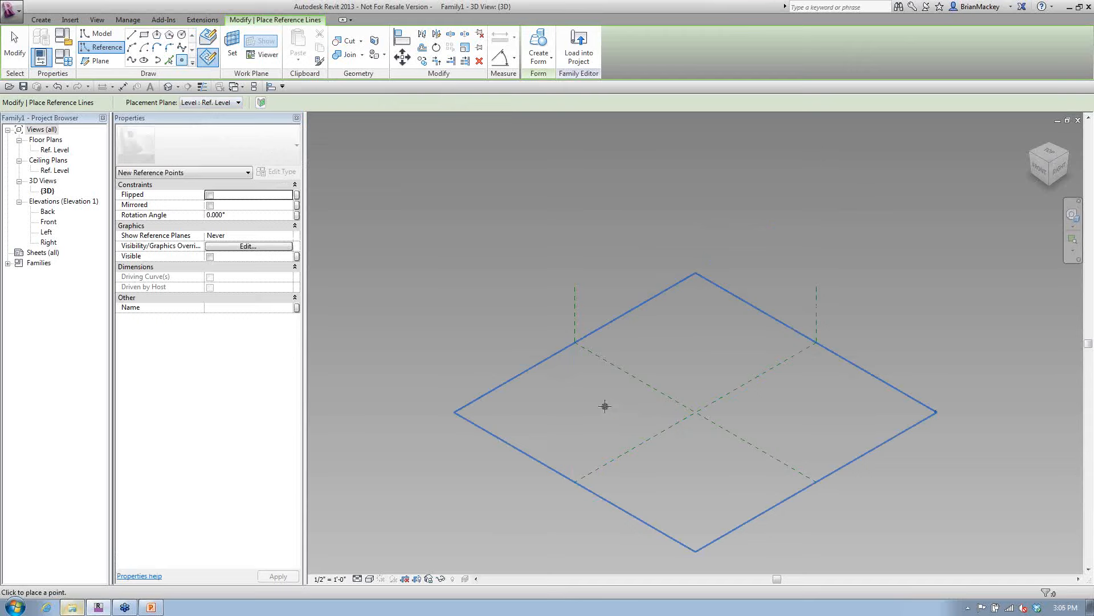
Step: Place four reference points on the Ref. Level plane, one in each quadrant around the reference plane intersection
{"action": "left_click", "coordinate": [603, 401]}
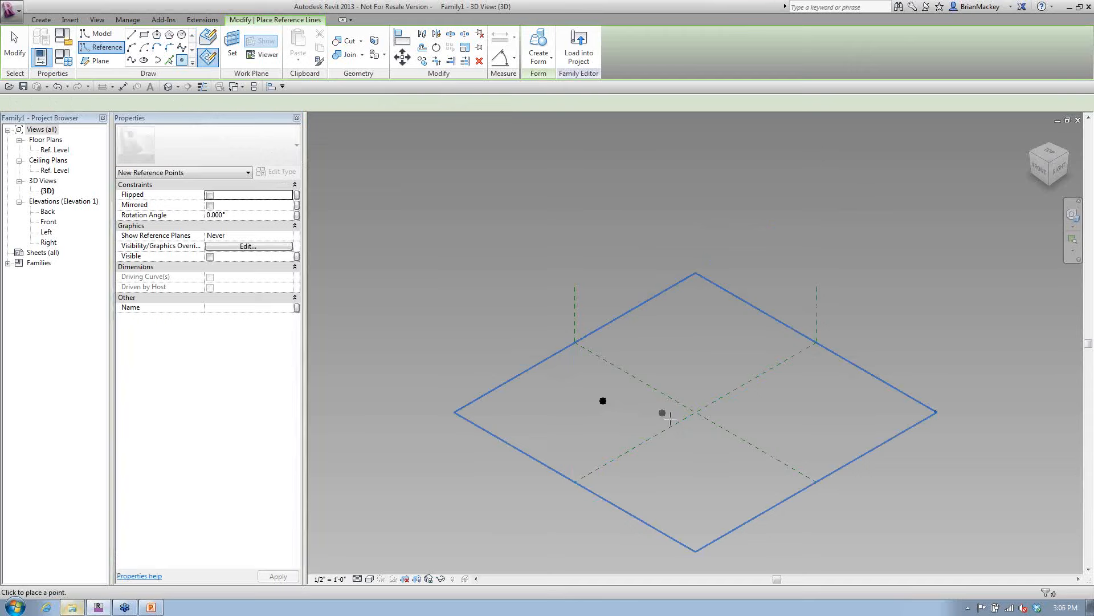
{"action": "left_click", "coordinate": [711, 448]}
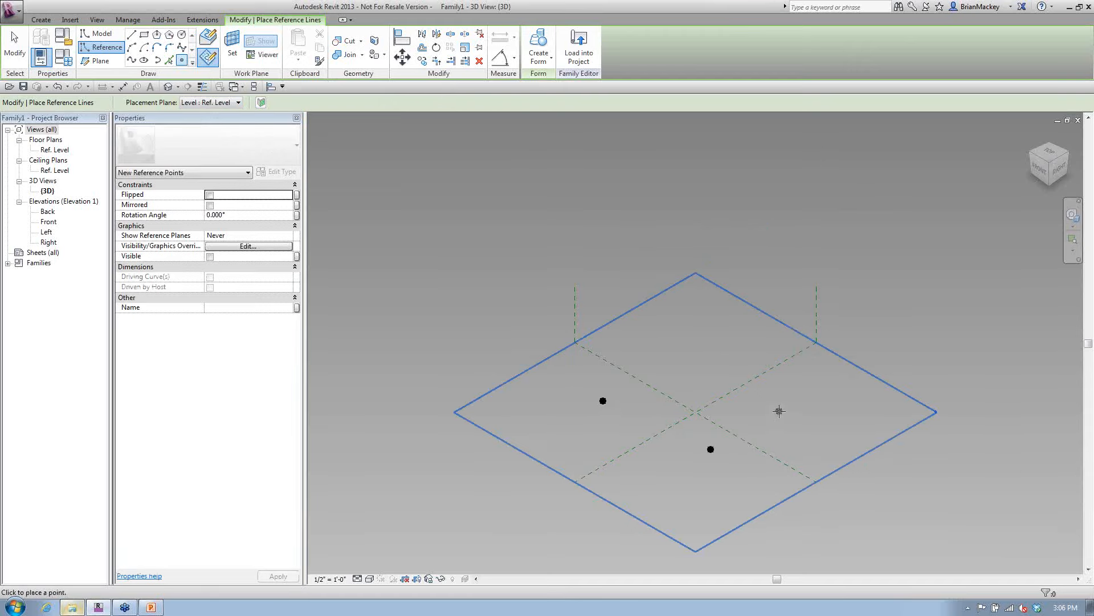
{"action": "left_click", "coordinate": [779, 410]}
{"action": "left_click", "coordinate": [679, 349]}
{"action": "right_click", "coordinate": [668, 327]}
{"action": "left_click", "coordinate": [689, 336]}
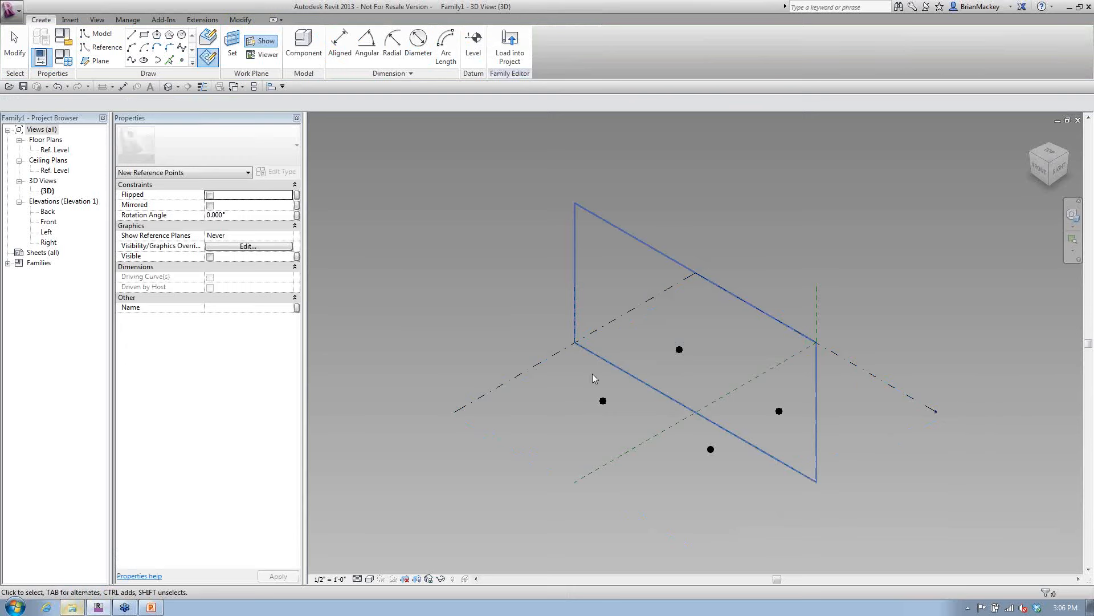
{"action": "left_click_drag", "start_coordinate": [575, 372], "coordinate": [638, 436]}
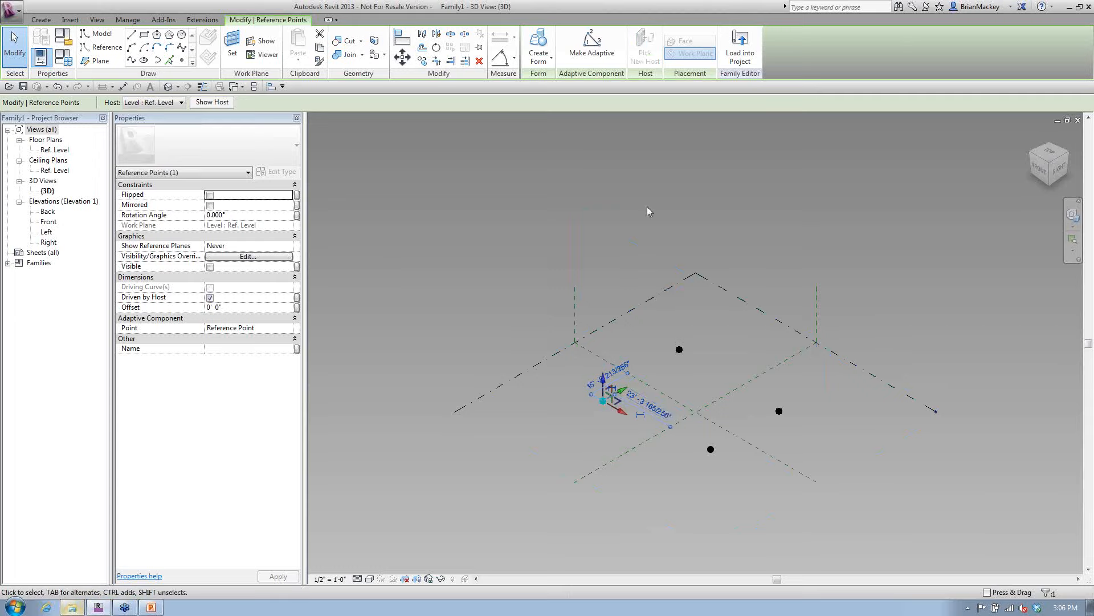
{"action": "left_click", "coordinate": [590, 62]}
{"action": "left_click", "coordinate": [620, 277]}
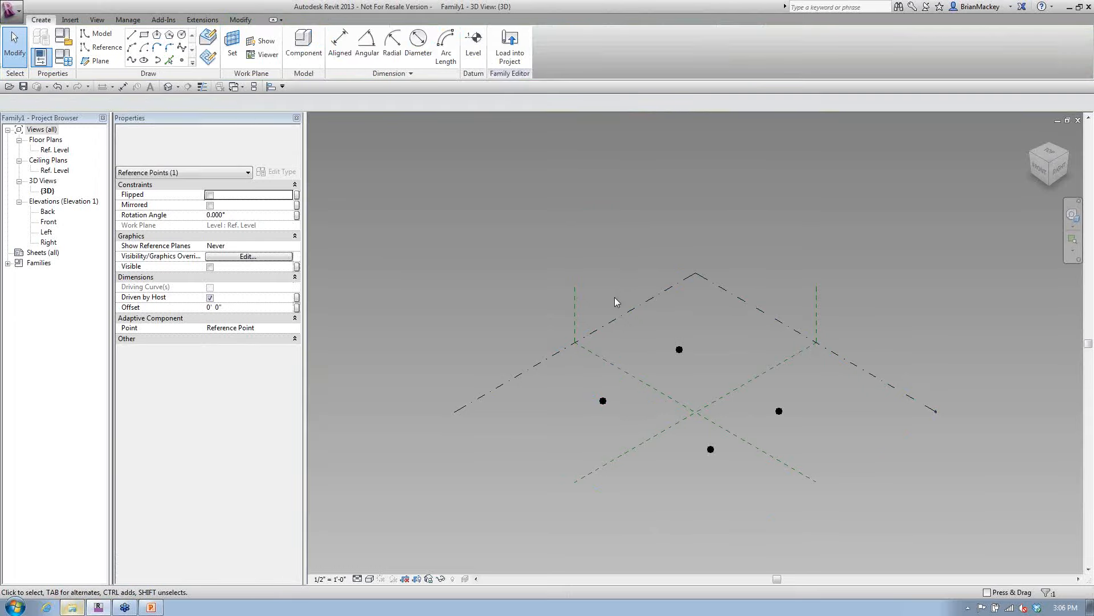
Step: Convert all four reference points into adaptive placement points
{"action": "left_click_drag", "start_coordinate": [574, 316], "coordinate": [786, 508]}
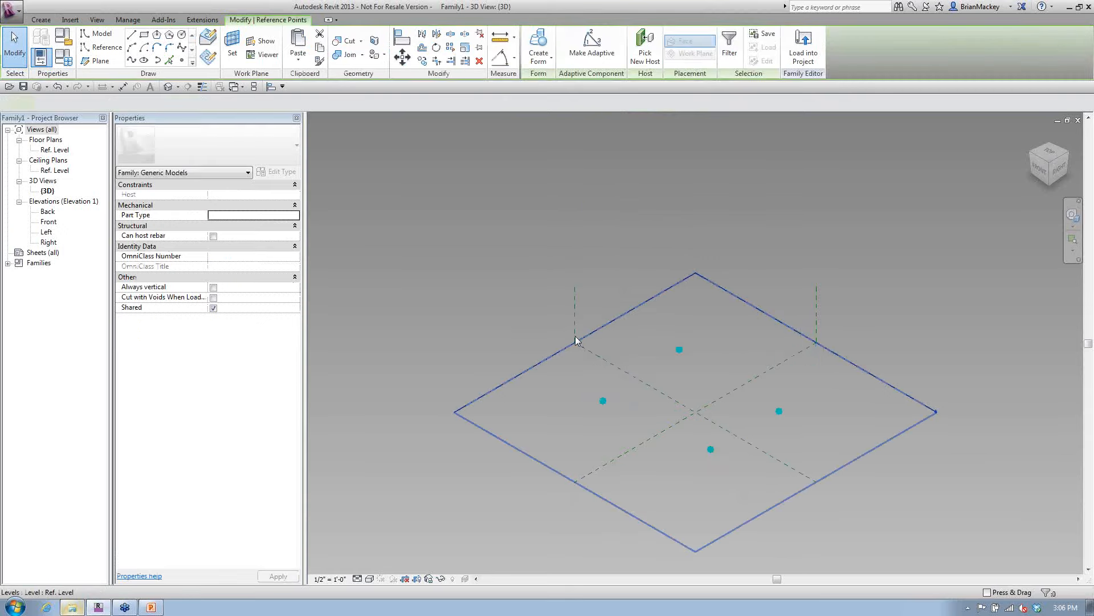
{"action": "left_click", "coordinate": [593, 47]}
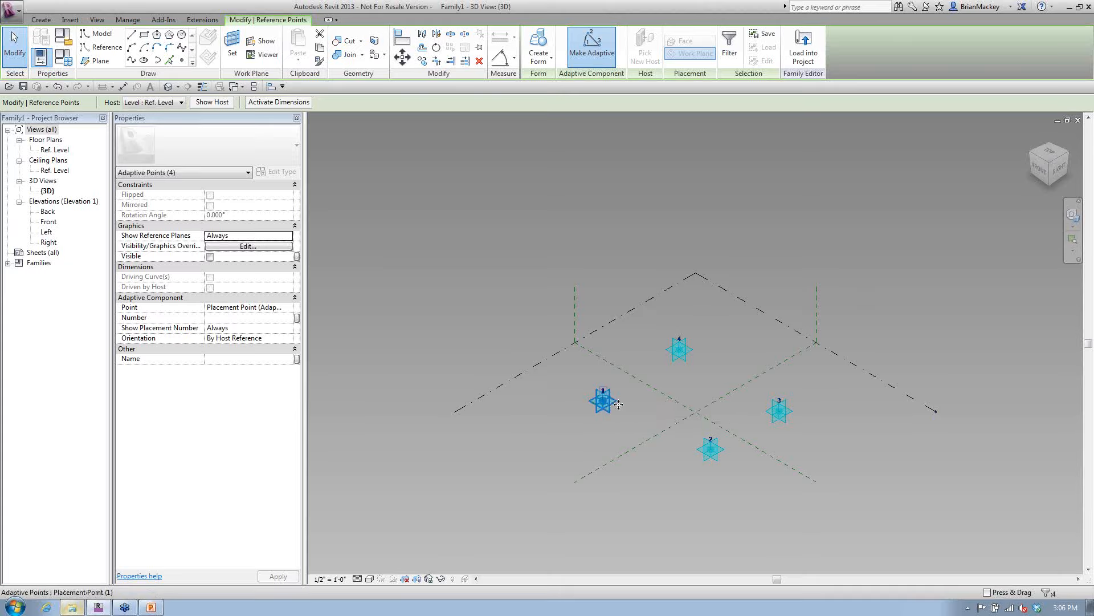
Step: Change the placement number of adaptive point 4 to 2
{"action": "left_click", "coordinate": [605, 392]}
{"action": "scroll", "coordinate": [604, 388], "scroll_direction": "up", "scroll_amount": 3}
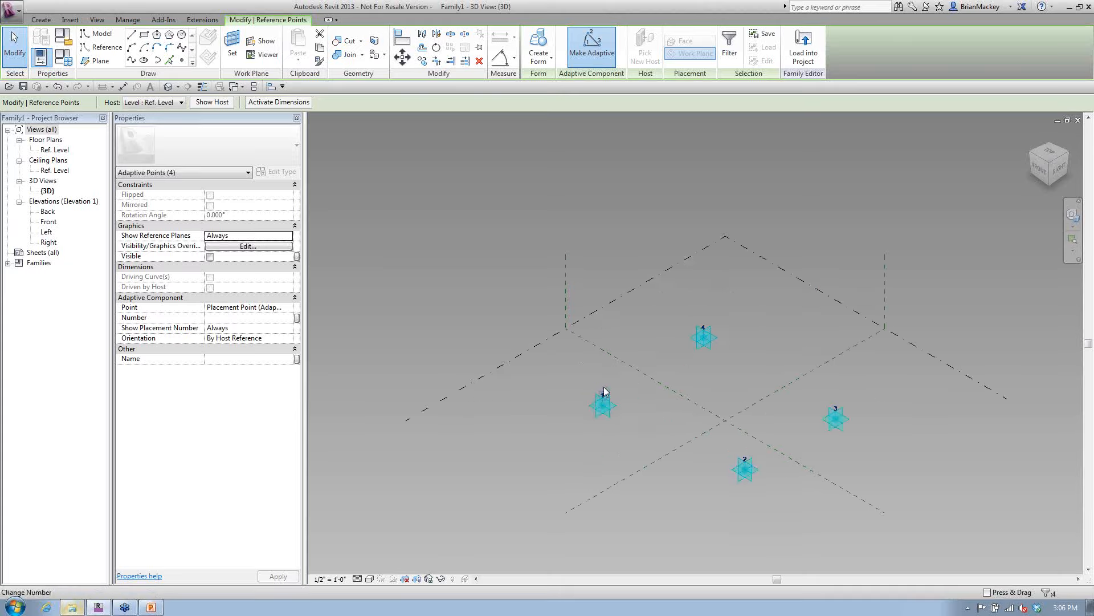
{"action": "scroll", "coordinate": [604, 388], "scroll_direction": "up", "scroll_amount": 1}
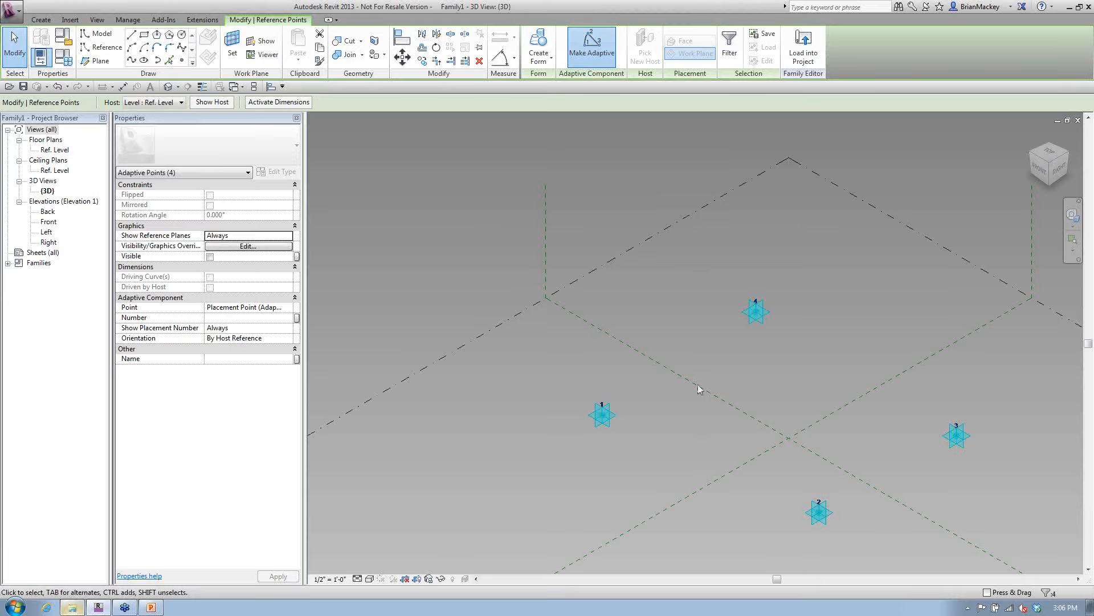
{"action": "left_click", "coordinate": [756, 302]}
{"action": "type", "text": "2"}
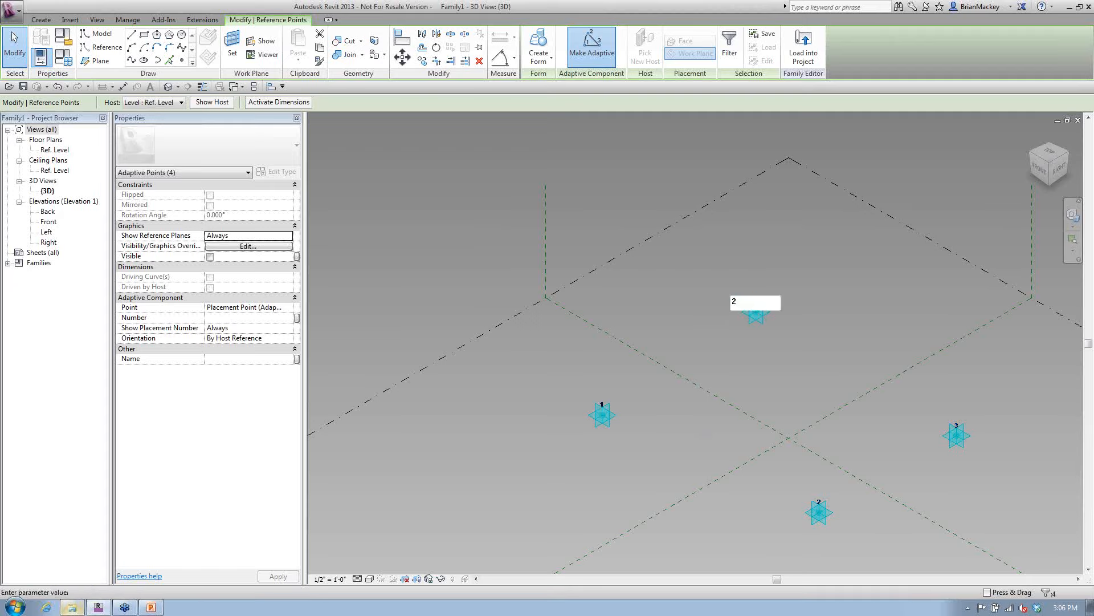
{"action": "key", "text": "Return"}
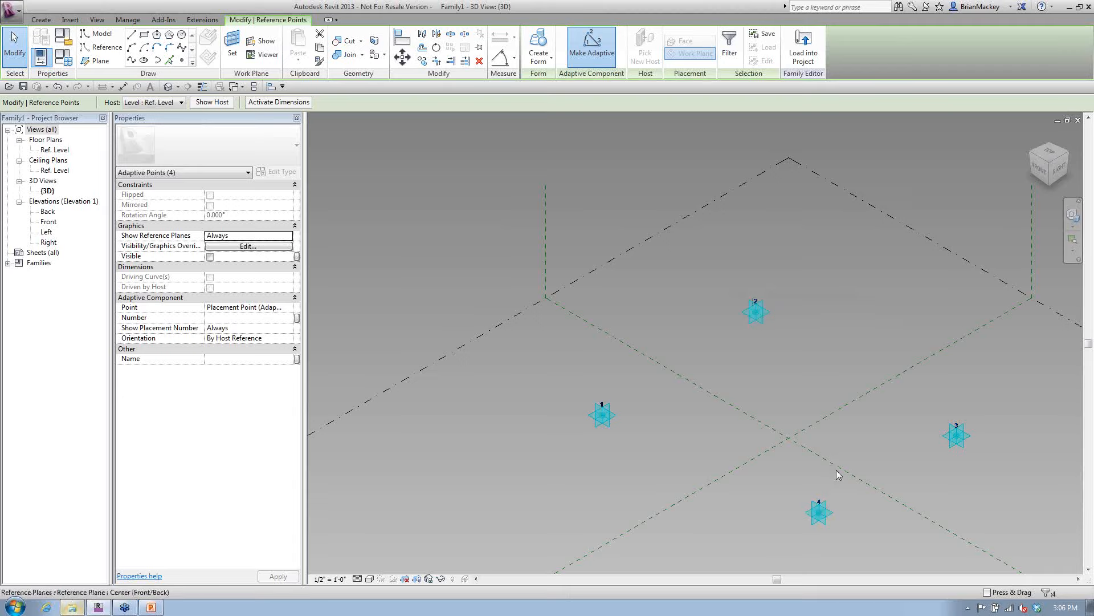
Step: Restore the original order by setting the placement number of the frontmost adaptive point back to 2
{"action": "left_click", "coordinate": [819, 503]}
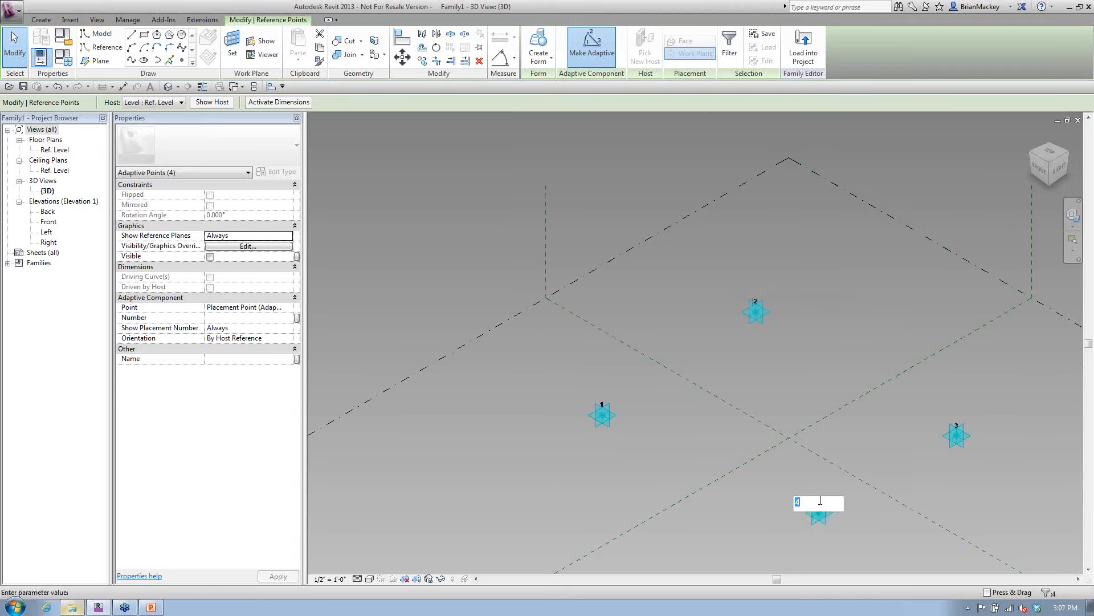
{"action": "type", "text": "2"}
{"action": "key", "text": "Return"}
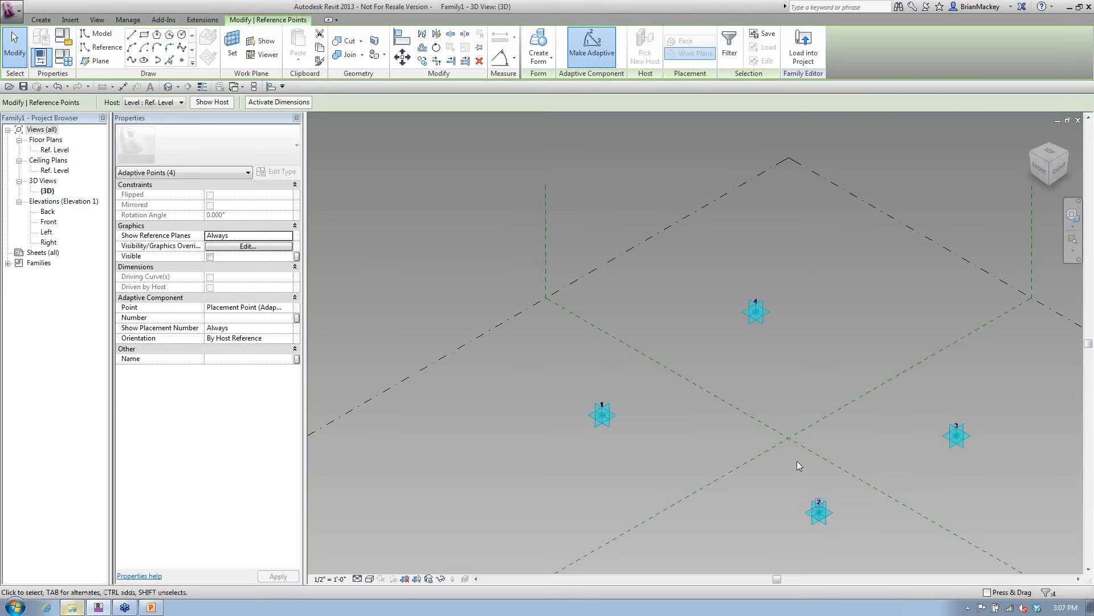
{"action": "key", "text": "Escape"}
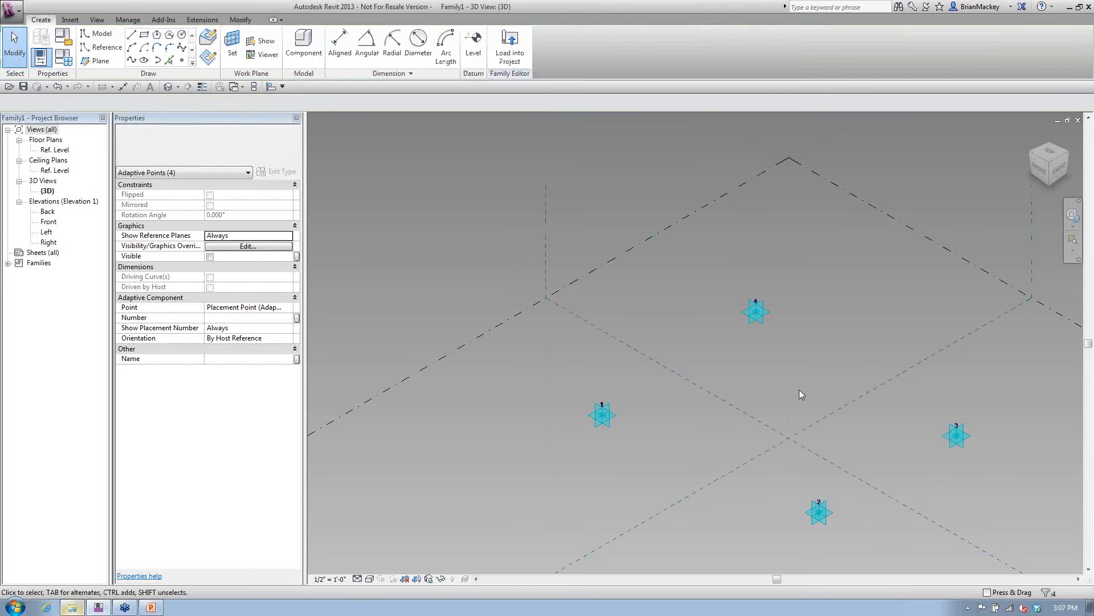
{"action": "middle_click_drag", "start_coordinate": [816, 374], "coordinate": [799, 323]}
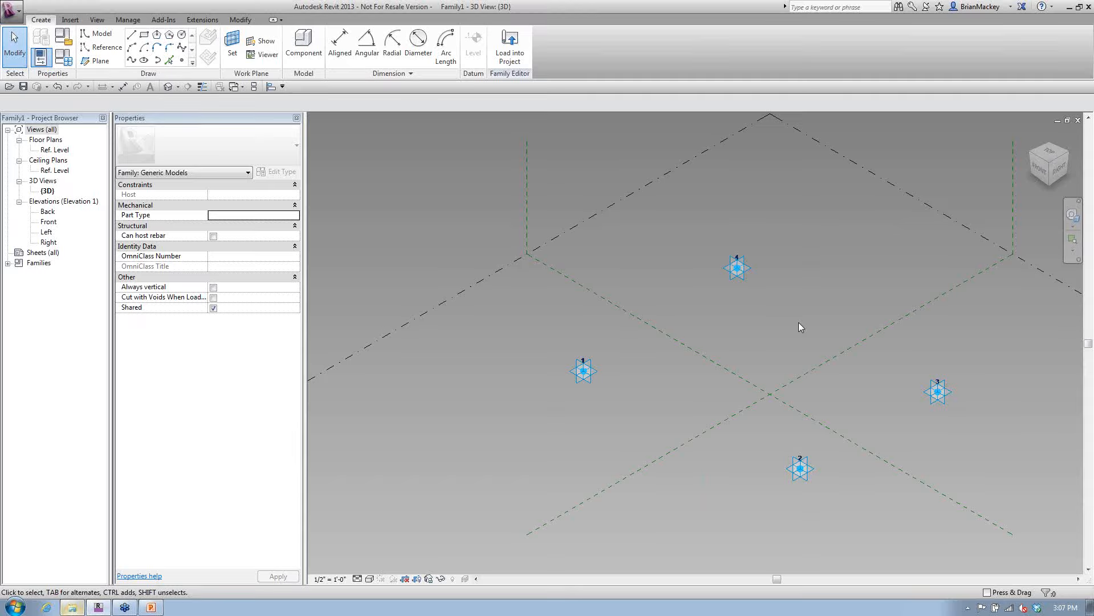
{"action": "scroll", "coordinate": [736, 278], "scroll_direction": "up", "scroll_amount": 5}
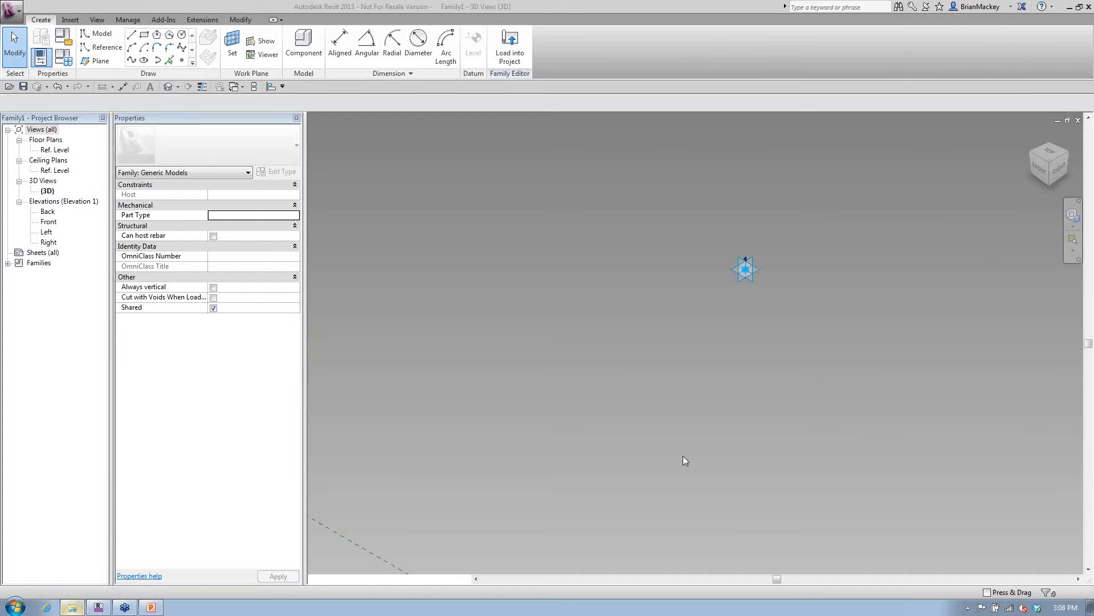
{"action": "scroll", "coordinate": [684, 459], "scroll_direction": "down", "scroll_amount": 3}
{"action": "scroll", "coordinate": [701, 399], "scroll_direction": "down", "scroll_amount": 2}
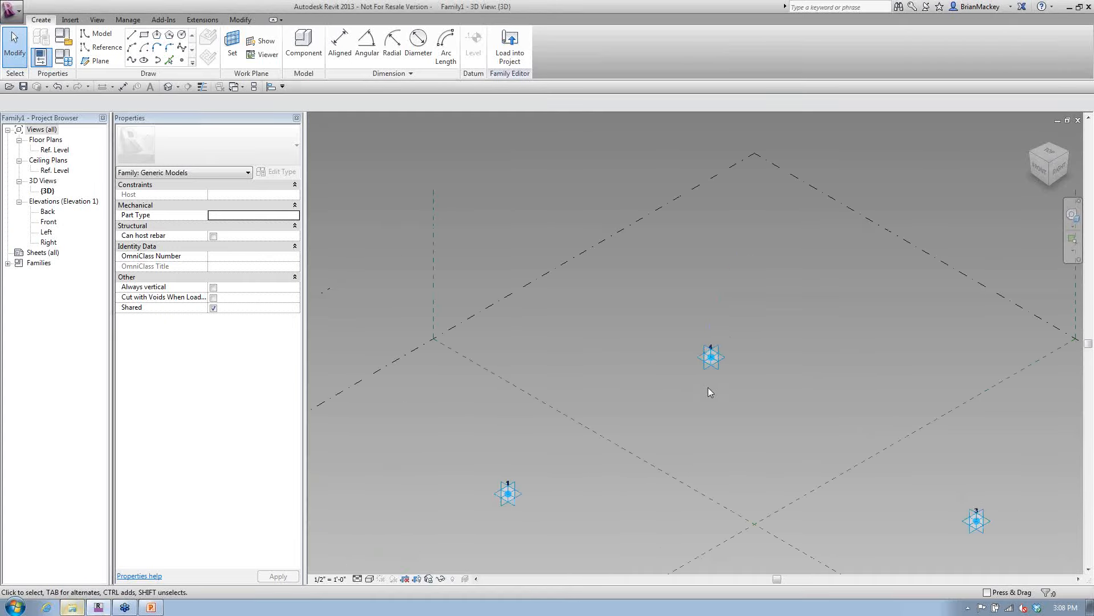
{"action": "middle_click_drag", "start_coordinate": [710, 391], "coordinate": [712, 276]}
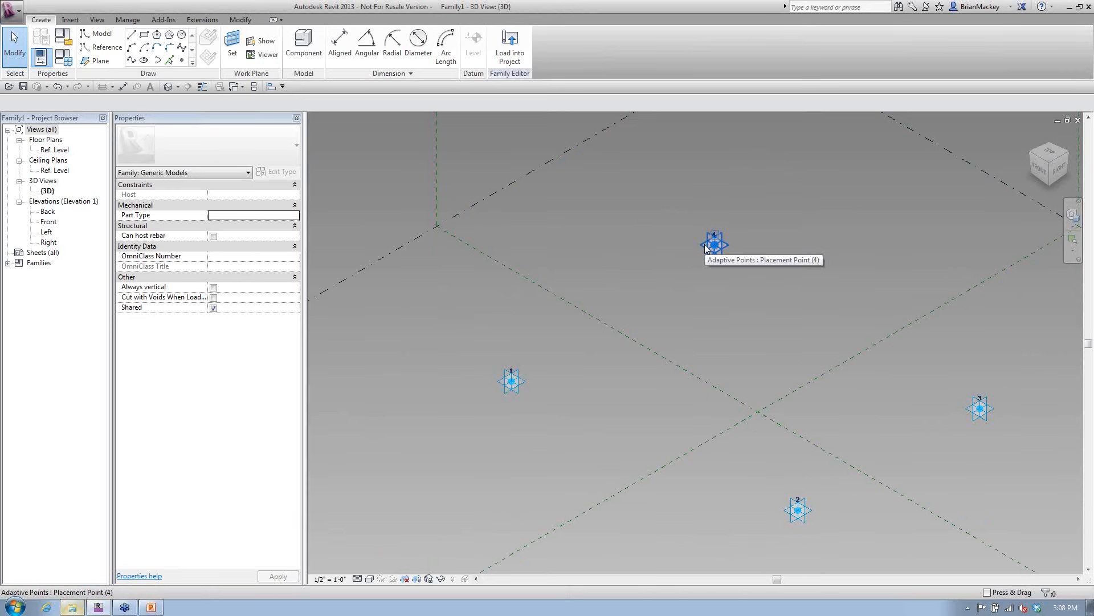
Step: Draw a closed chain of reference lines connecting adaptive points 1, 2, 3, 4 and back to 1
{"action": "left_click", "coordinate": [105, 48]}
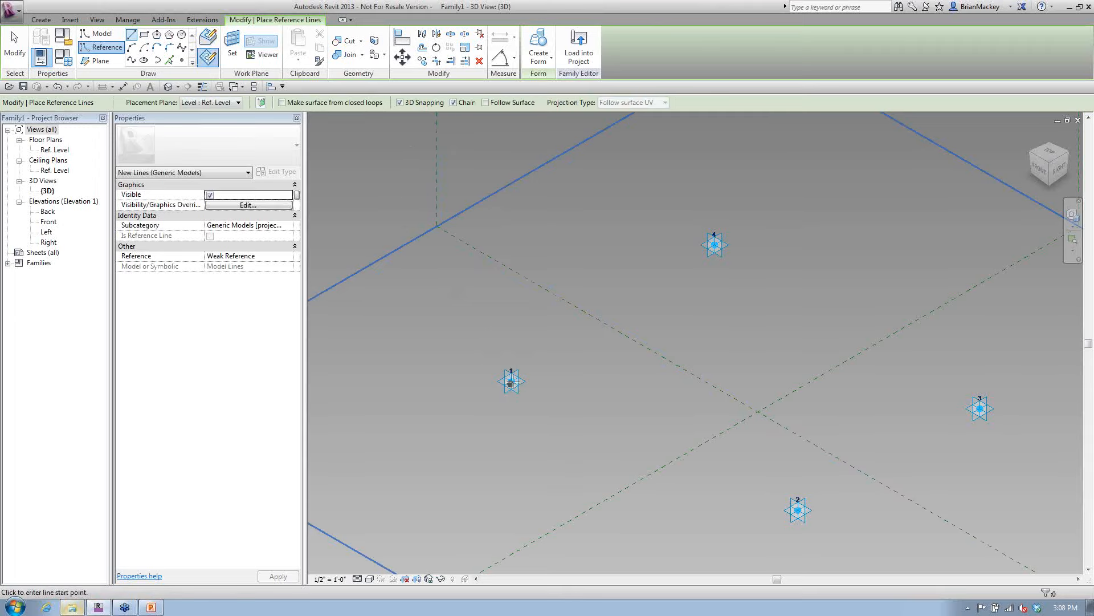
{"action": "left_click", "coordinate": [511, 381]}
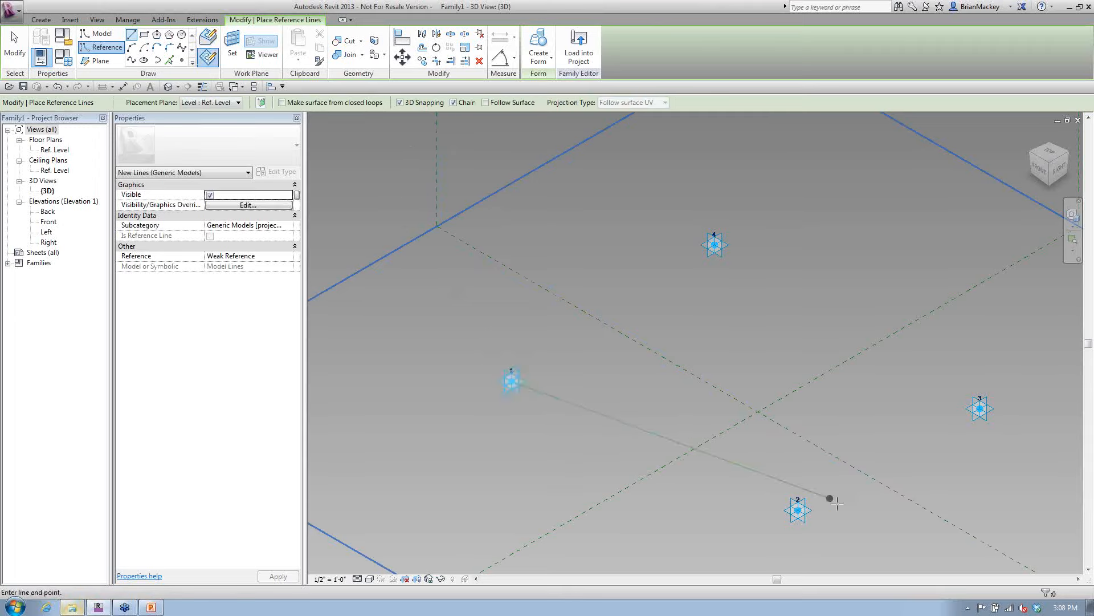
{"action": "left_click", "coordinate": [799, 509]}
{"action": "left_click", "coordinate": [980, 407]}
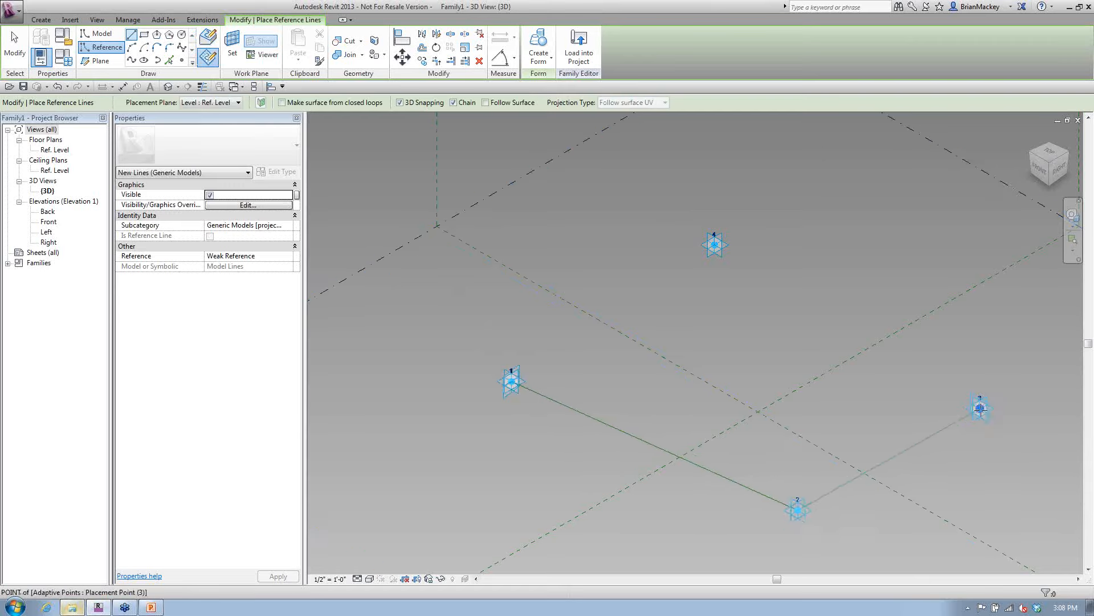
{"action": "left_click", "coordinate": [715, 244]}
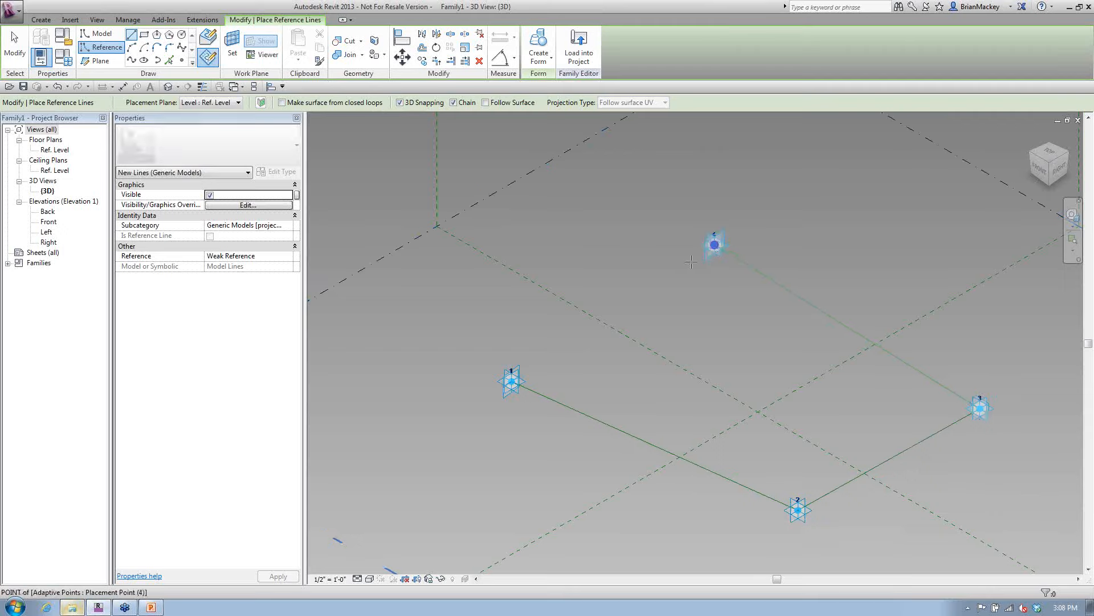
{"action": "left_click", "coordinate": [512, 381]}
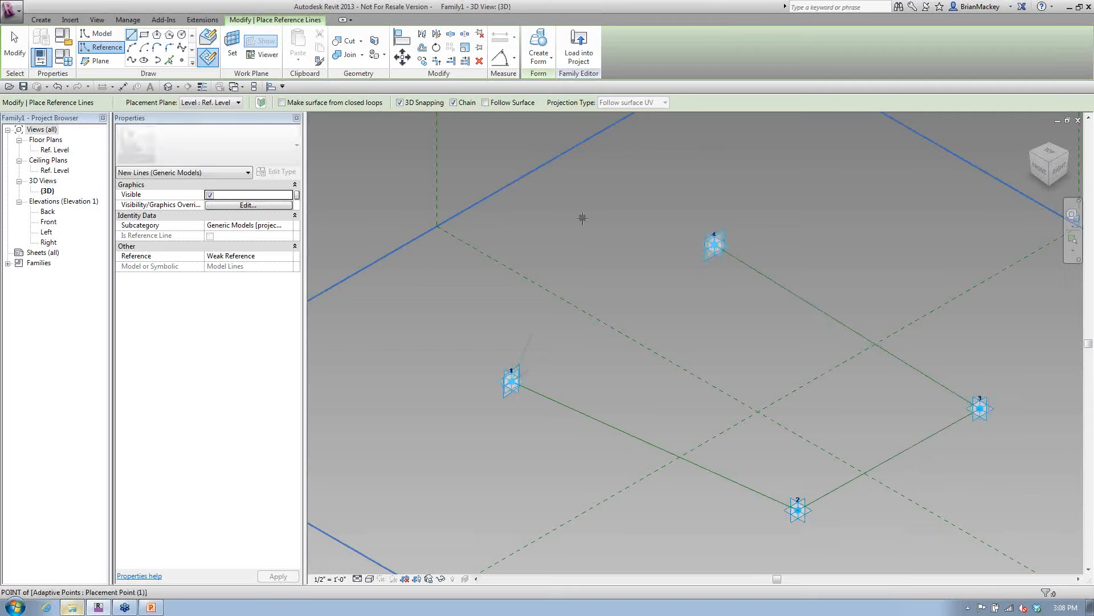
{"action": "right_click", "coordinate": [584, 218]}
{"action": "right_click", "coordinate": [612, 227]}
{"action": "left_click", "coordinate": [636, 238]}
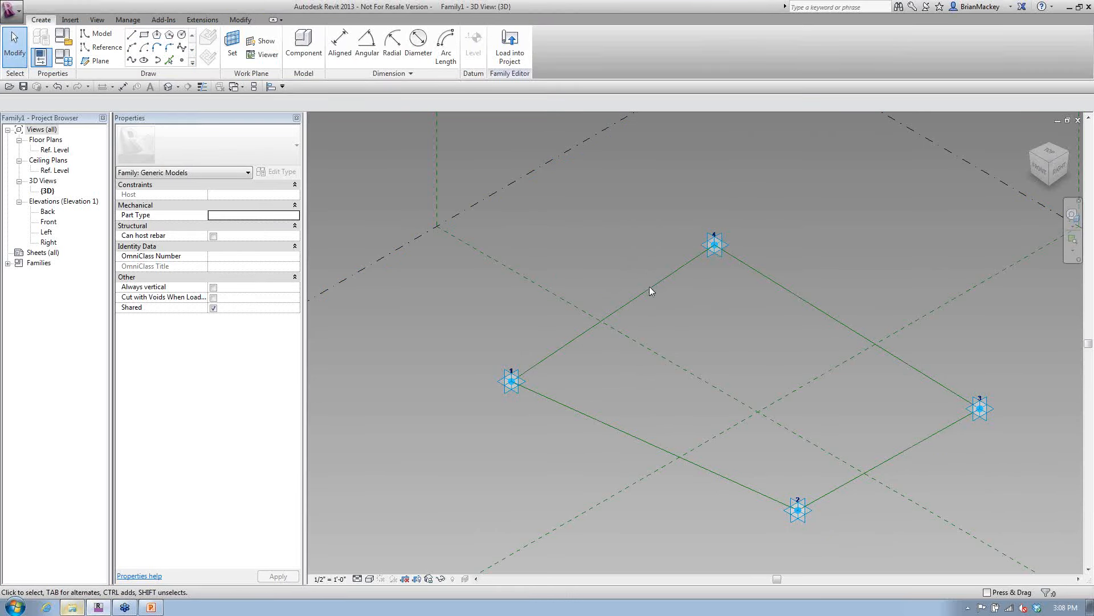
Step: Test the reference lines by moving adaptive point 1 upward, and undo the move
{"action": "key", "text": "Tab"}
{"action": "left_click", "coordinate": [514, 388]}
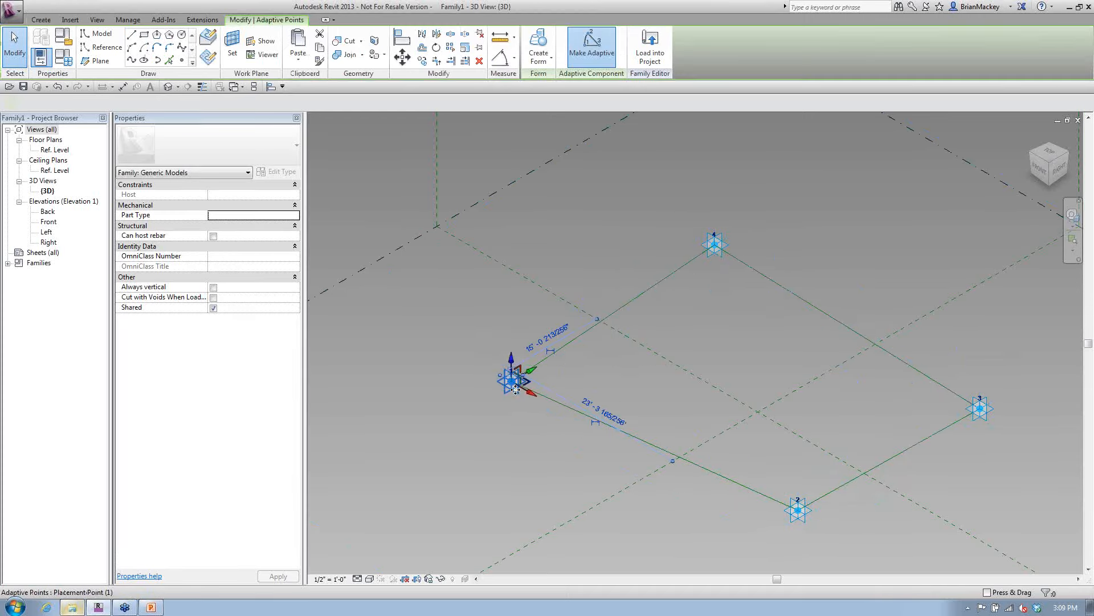
{"action": "left_click_drag", "start_coordinate": [516, 389], "coordinate": [513, 244]}
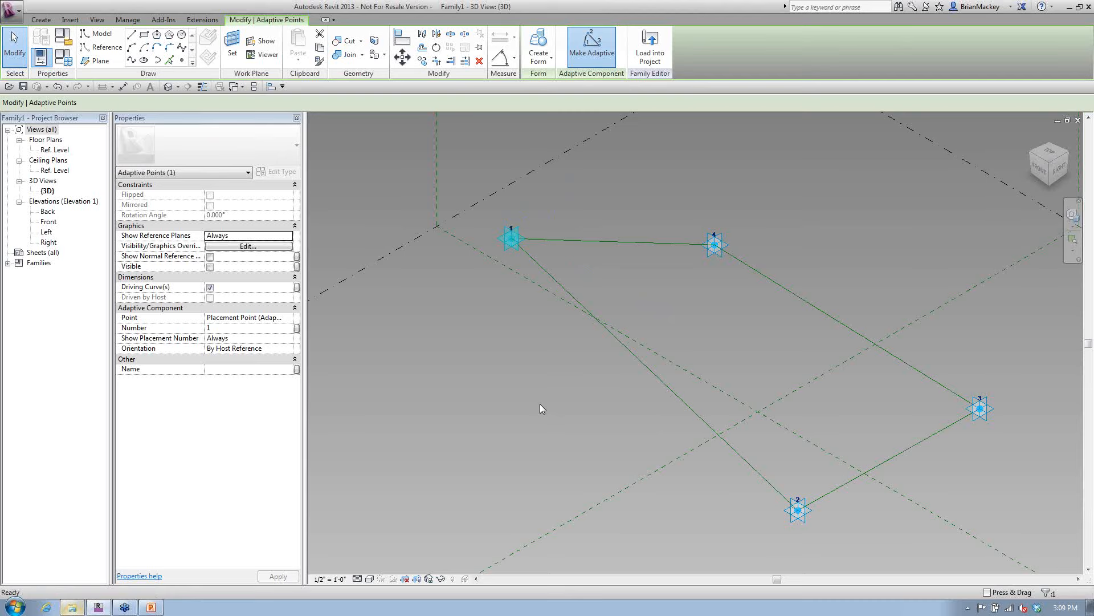
{"action": "key", "text": "ctrl+z"}
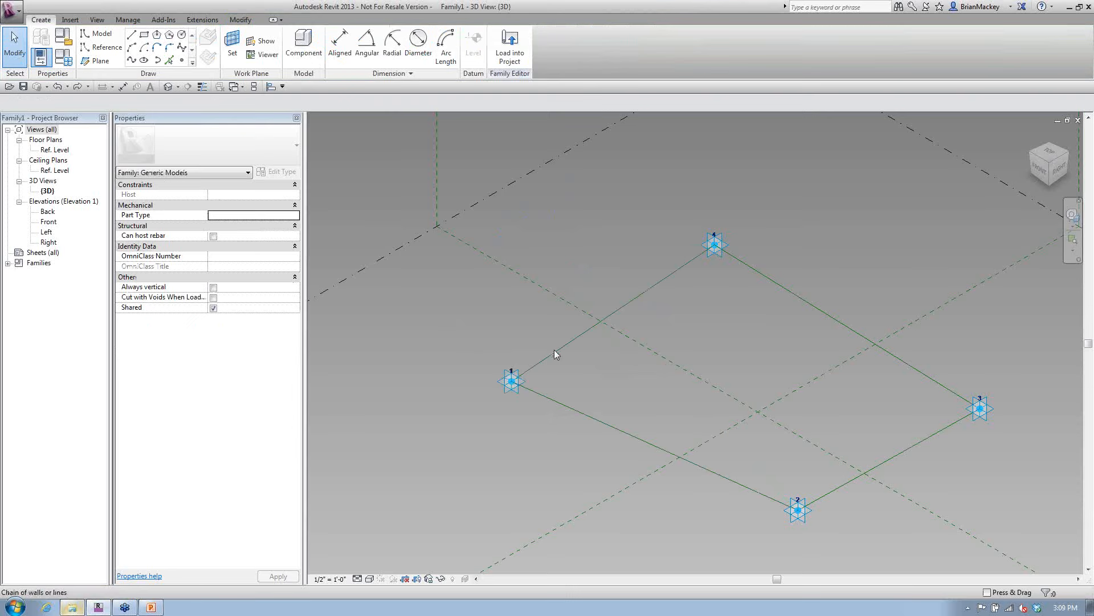
Step: Create a flat surface form from the closed chain of four reference lines
{"action": "key", "text": "Tab"}
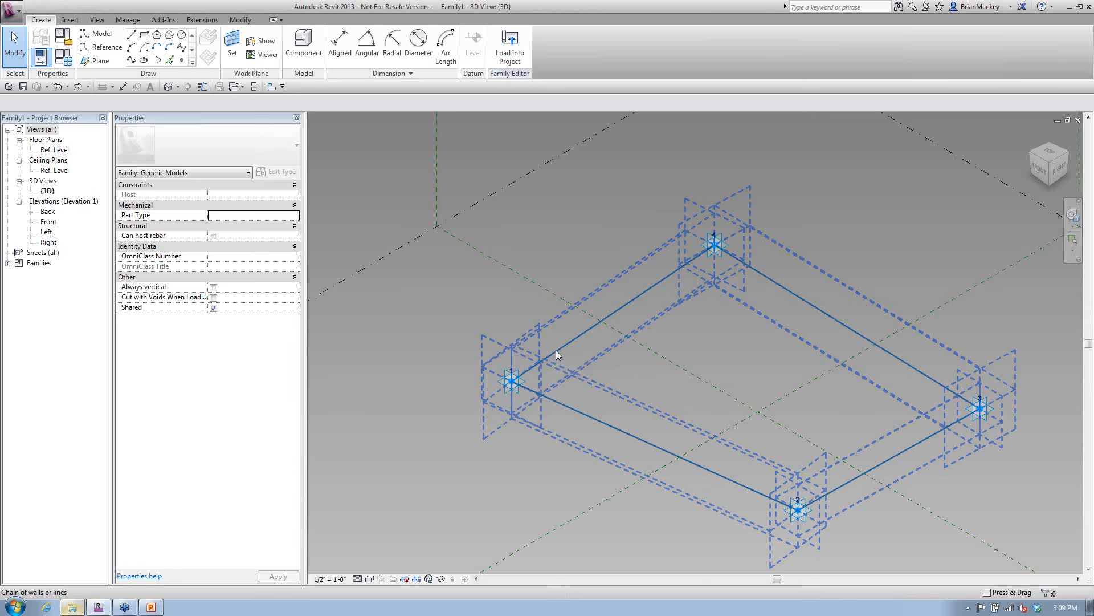
{"action": "left_click", "coordinate": [555, 350]}
{"action": "key", "text": "Tab"}
{"action": "left_click", "coordinate": [613, 351]}
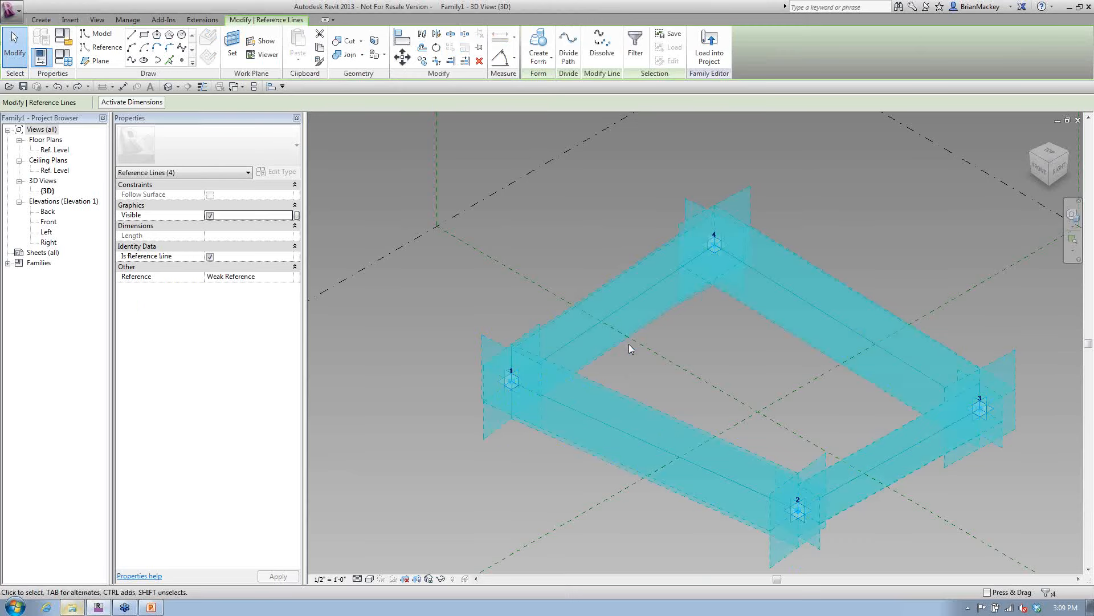
{"action": "left_click", "coordinate": [538, 38]}
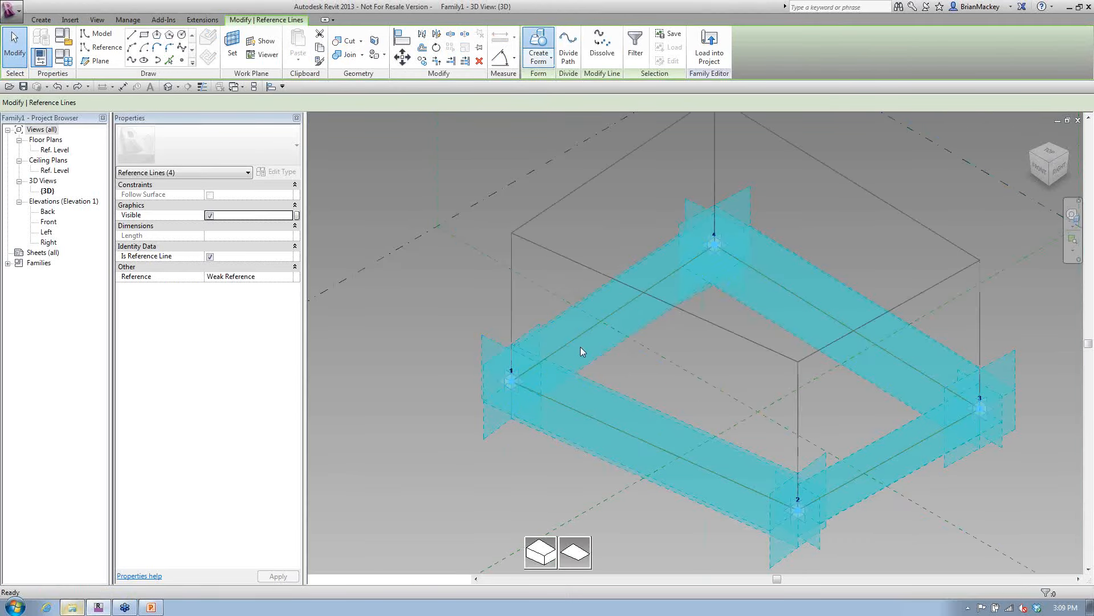
{"action": "left_click", "coordinate": [582, 552]}
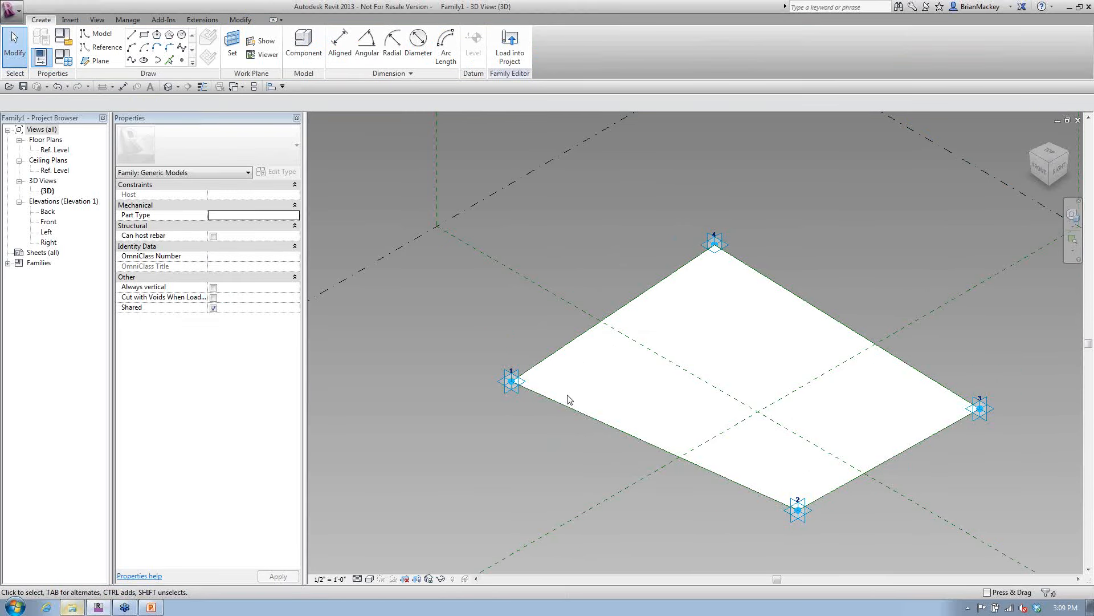
Step: Temporarily hide the surface form to highlight the reference line chain beneath it, and reset the temporary hide
{"action": "left_click", "coordinate": [603, 397]}
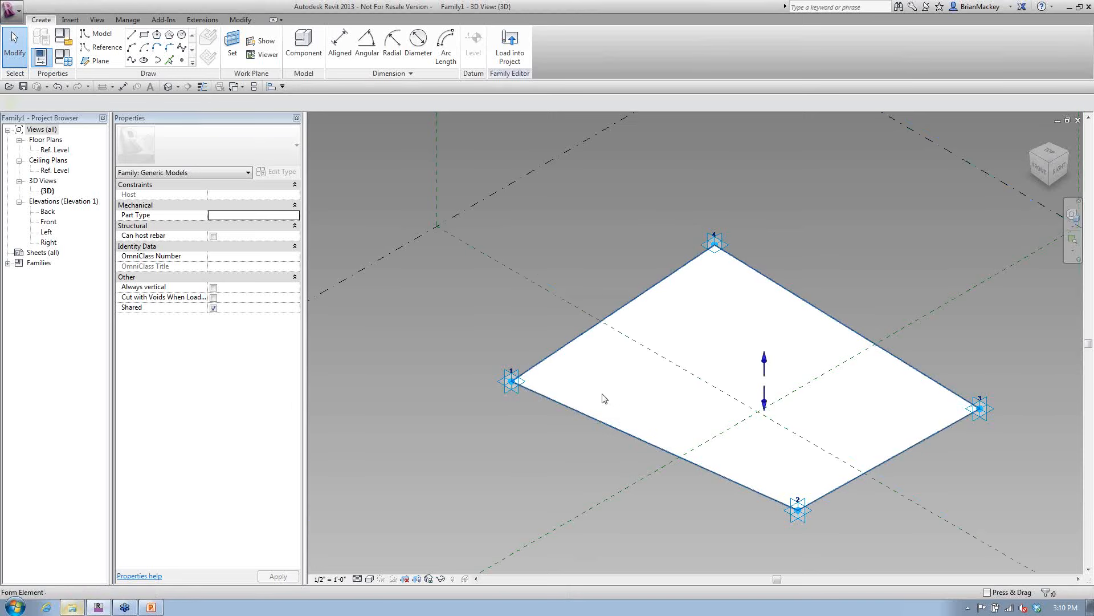
{"action": "key", "text": "h"}
{"action": "key", "text": "h"}
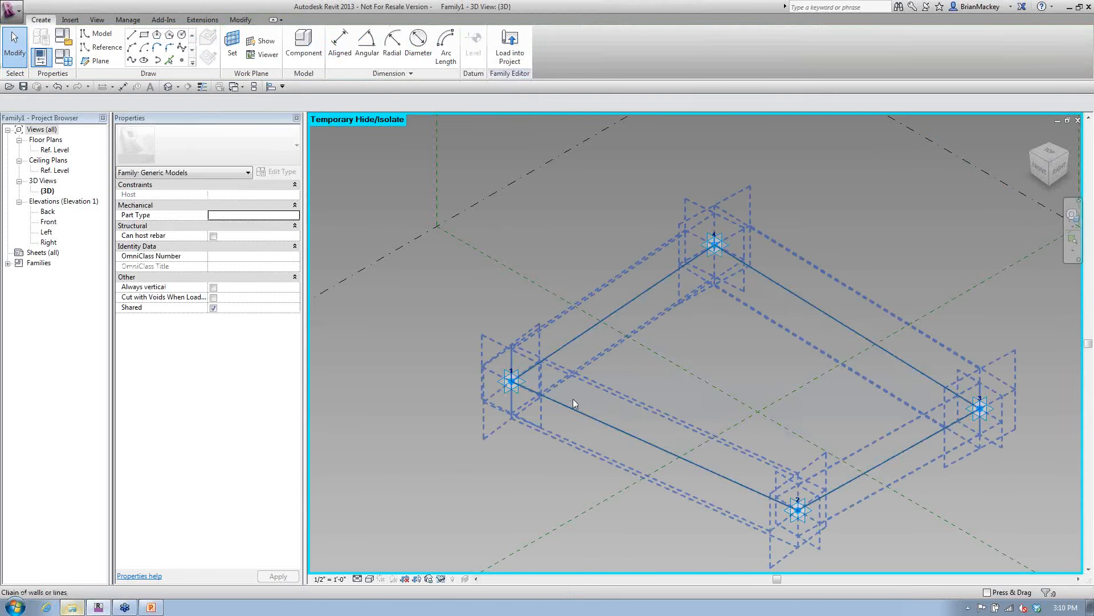
{"action": "key", "text": "Tab"}
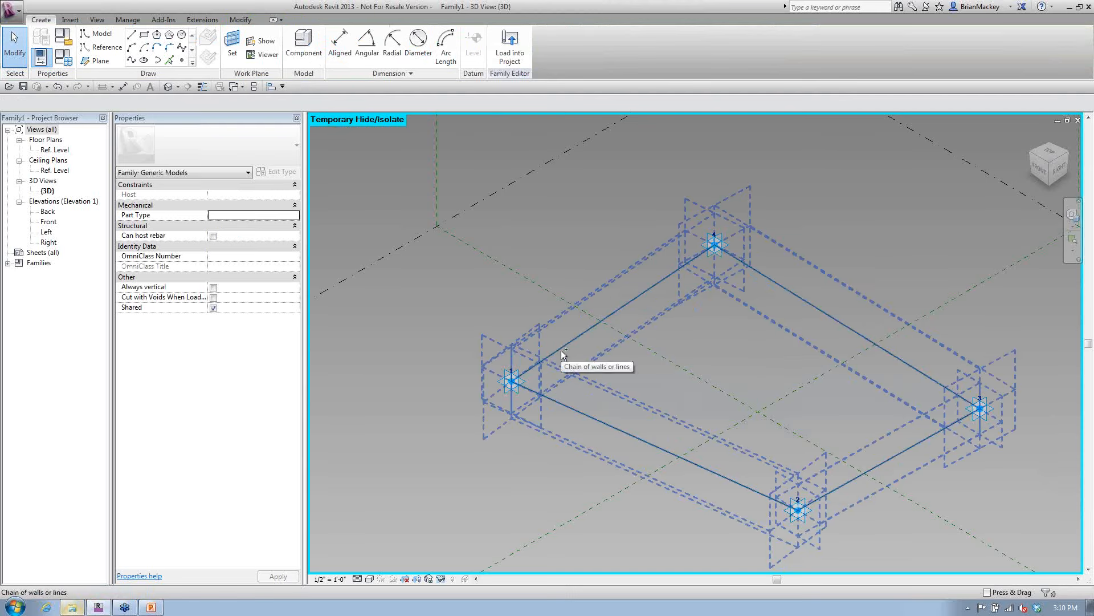
{"action": "key", "text": "h"}
{"action": "key", "text": "r"}
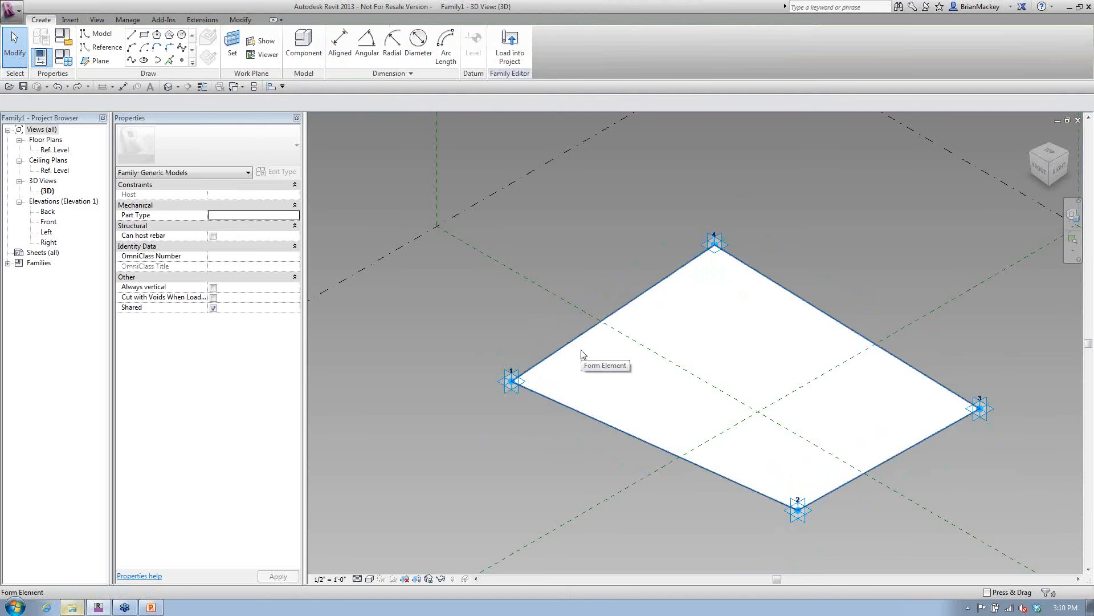
Step: Undo the surface form and delete the closed chain of four reference lines, leaving only the adaptive points
{"action": "key", "text": "ctrl+z"}
{"action": "key", "text": "Tab"}
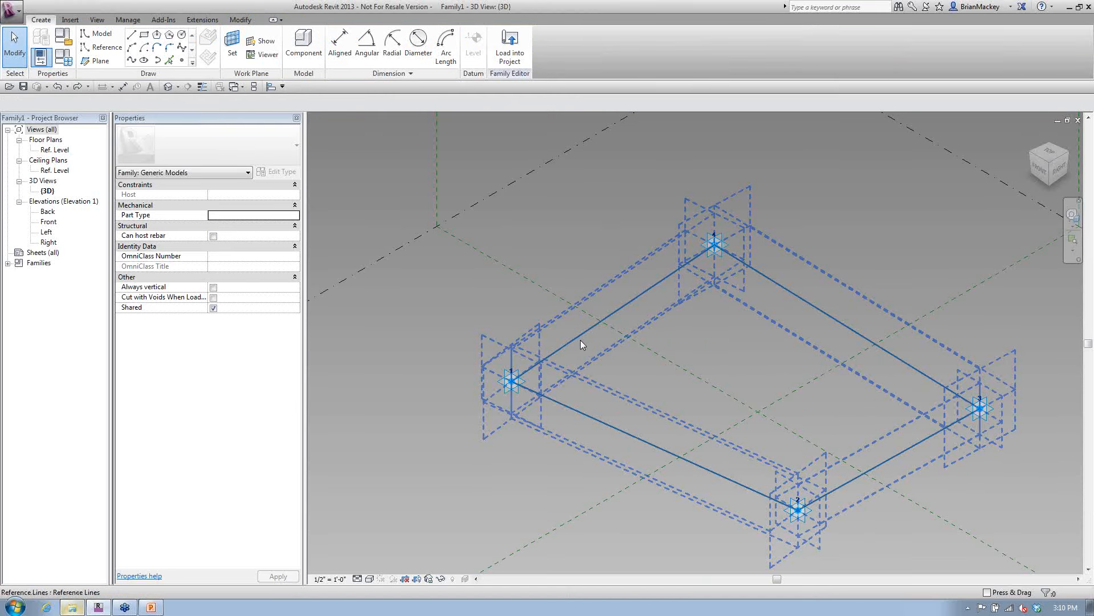
{"action": "key", "text": "Tab"}
{"action": "left_click", "coordinate": [584, 347]}
{"action": "key", "text": "Delete"}
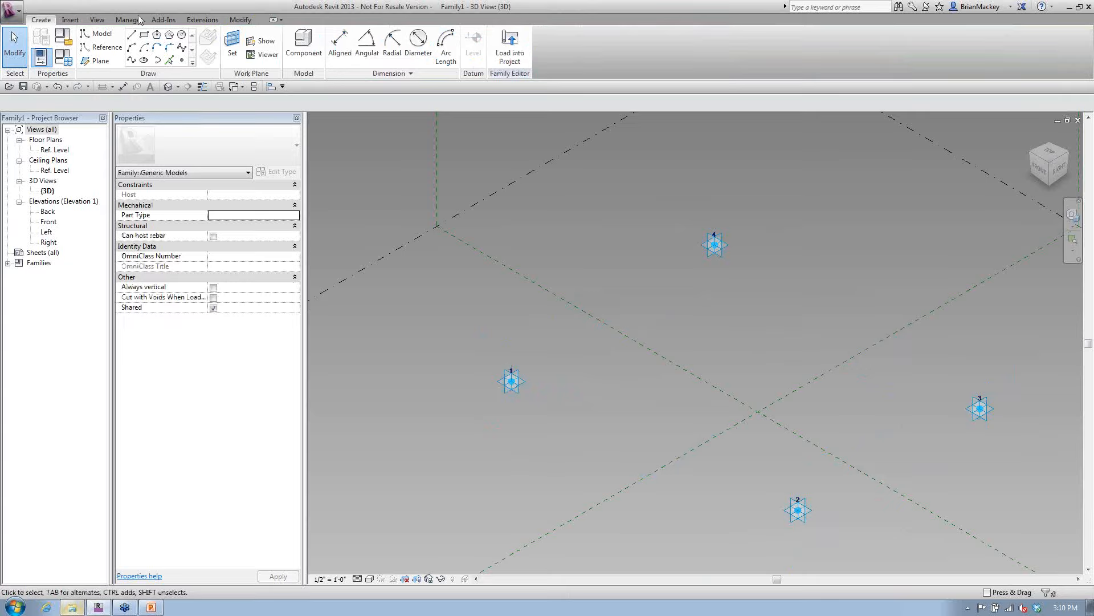
Step: Draw a closed chain of model lines through adaptive points 1, 2, 3, 4 and back to 1
{"action": "left_click", "coordinate": [97, 33]}
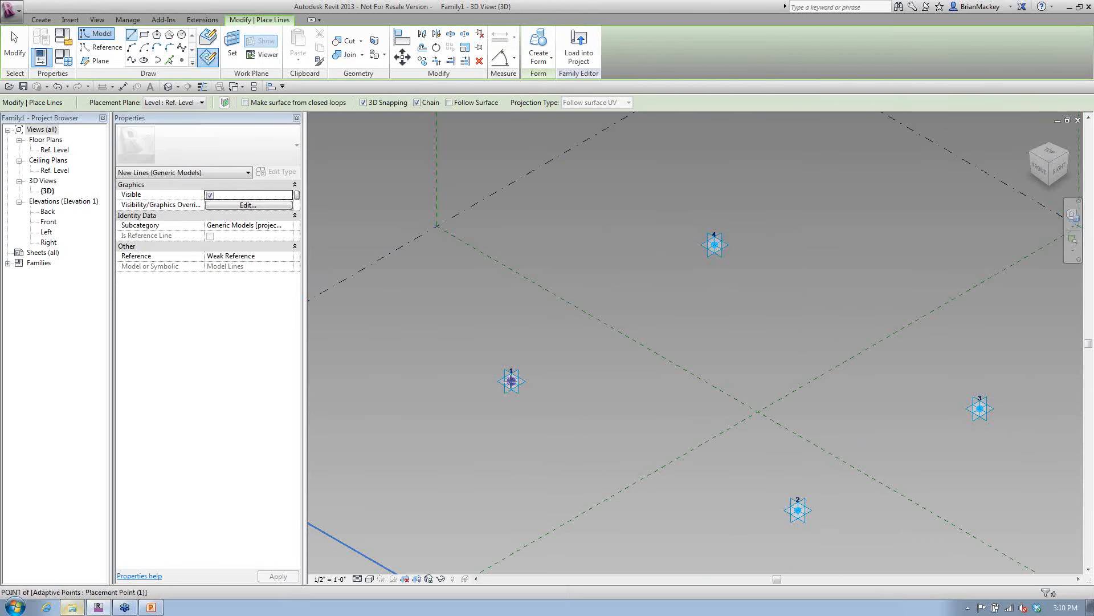
{"action": "left_click", "coordinate": [512, 381]}
{"action": "left_click", "coordinate": [797, 510]}
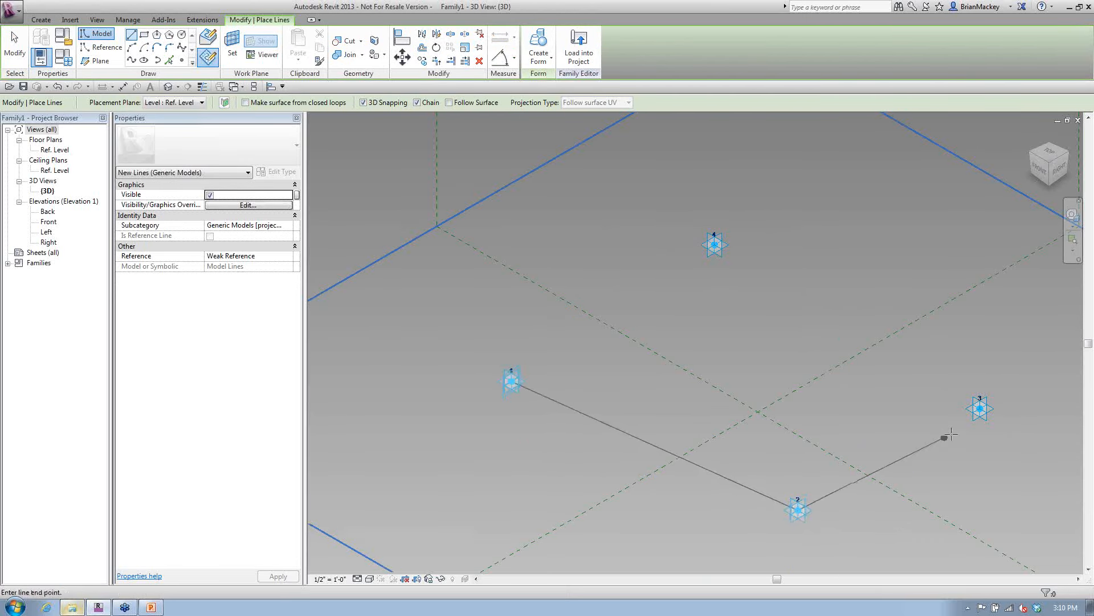
{"action": "left_click", "coordinate": [980, 408]}
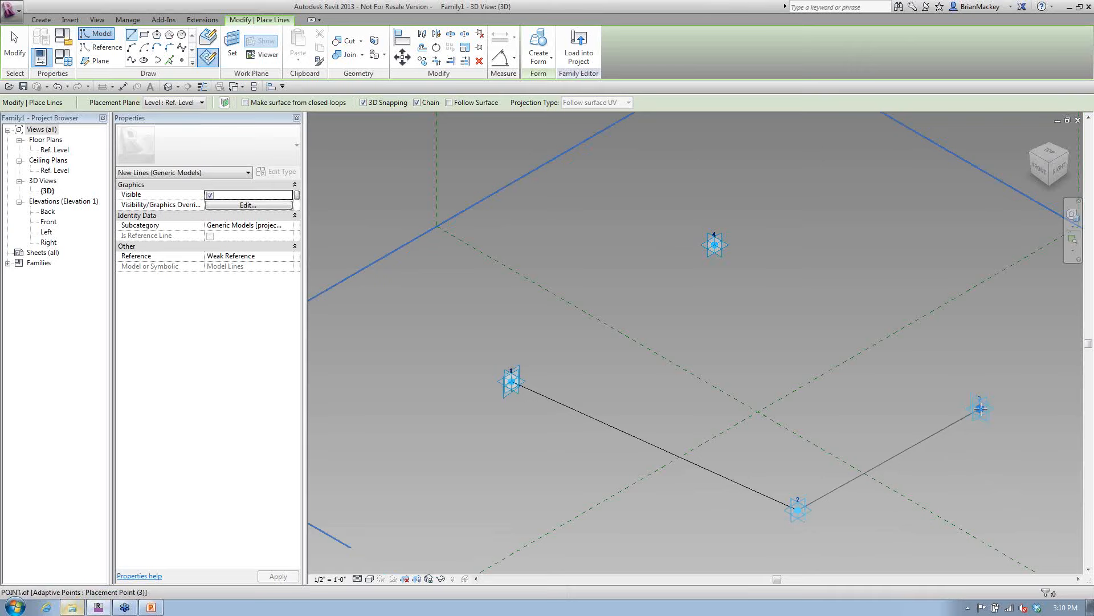
{"action": "left_click", "coordinate": [714, 245]}
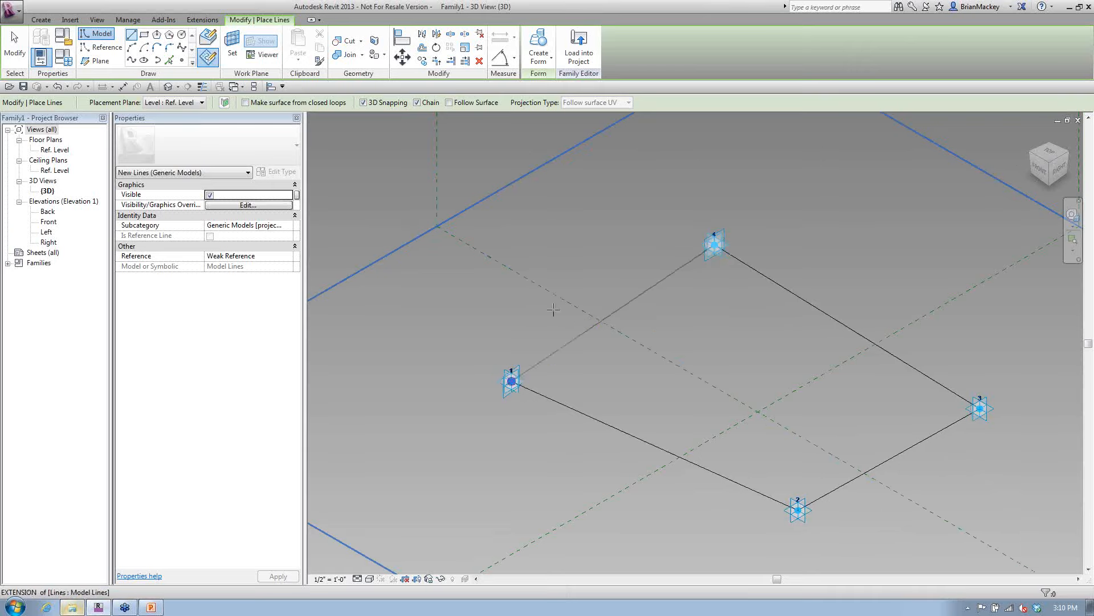
{"action": "left_click", "coordinate": [512, 381]}
{"action": "right_click", "coordinate": [605, 215]}
{"action": "left_click", "coordinate": [641, 233]}
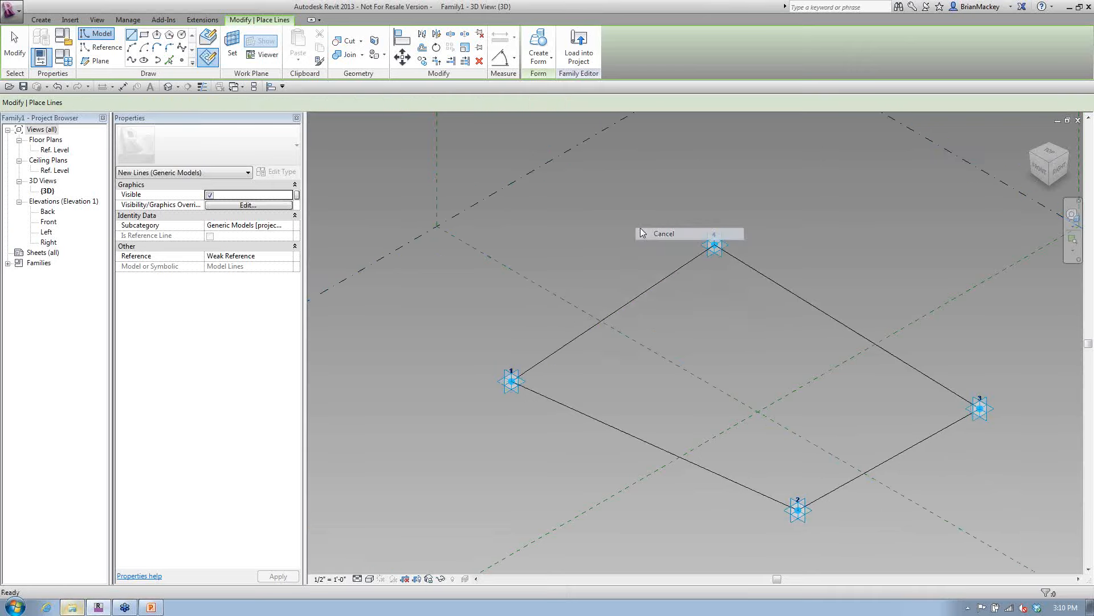
Step: Create a flat surface form from the closed chain of four model lines
{"action": "left_click", "coordinate": [655, 286]}
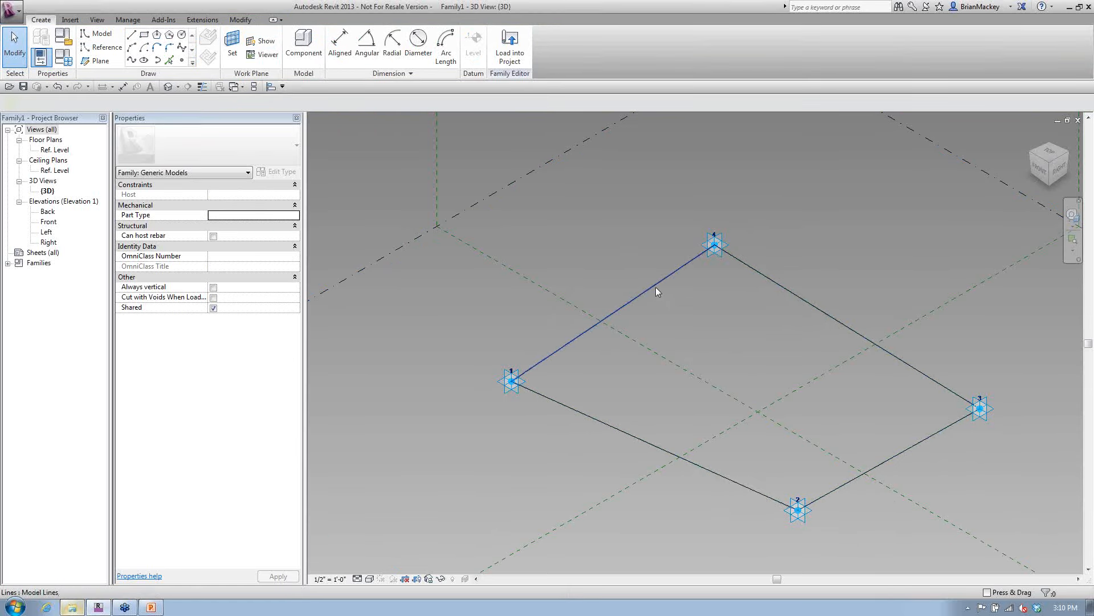
{"action": "key", "text": "Tab"}
{"action": "left_click", "coordinate": [656, 286]}
{"action": "left_click", "coordinate": [538, 45]}
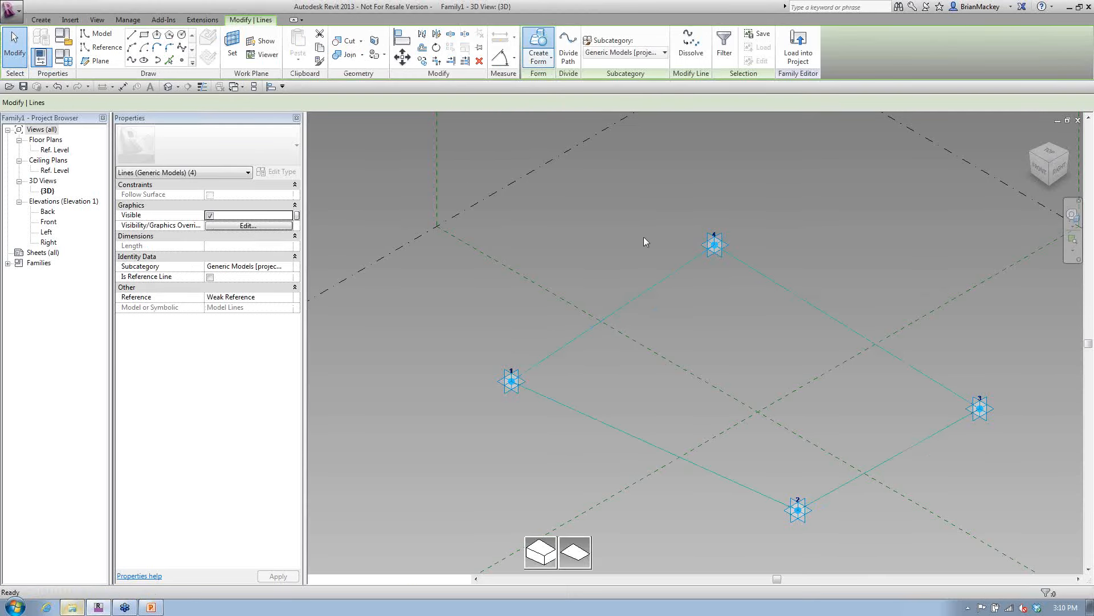
{"action": "left_click", "coordinate": [575, 552]}
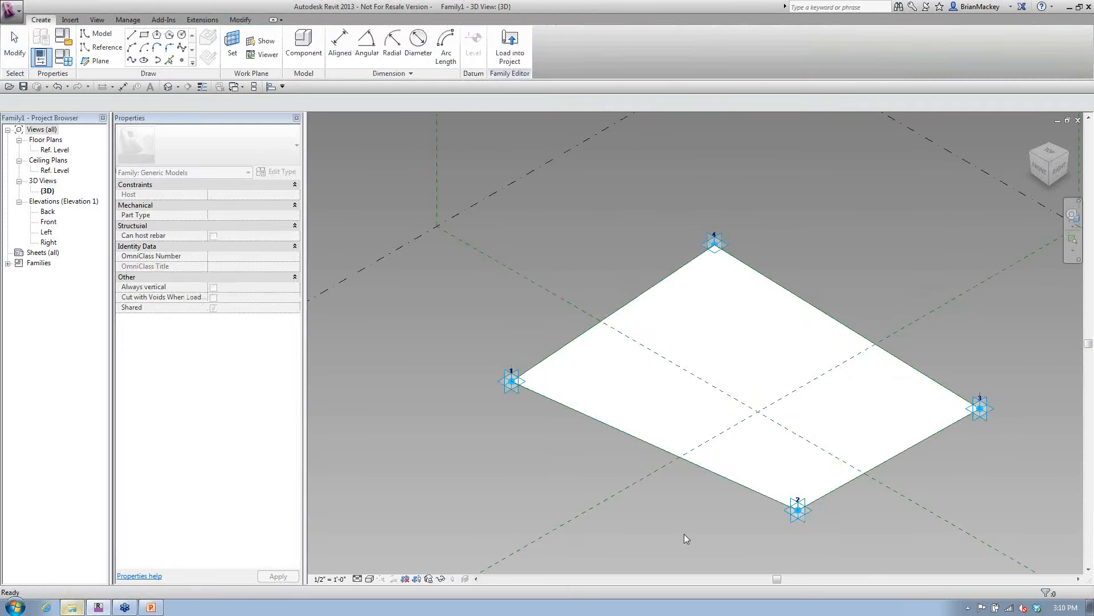
Step: Temporarily hide the surface form to inspect the model lines beneath it, and reset the temporary hide
{"action": "key", "text": "h"}
{"action": "key", "text": "h"}
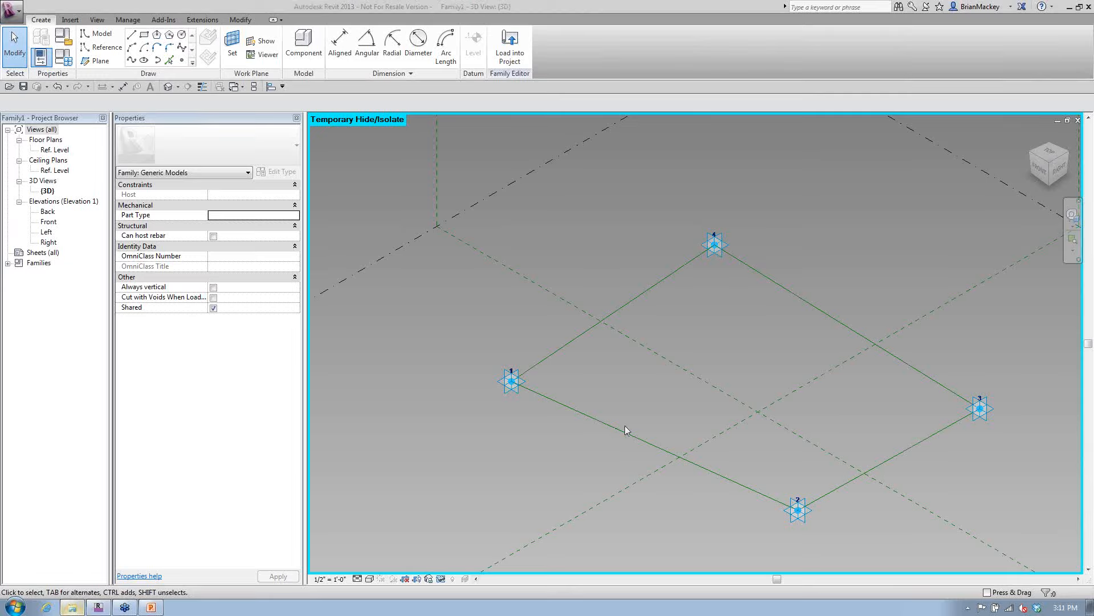
{"action": "left_click", "coordinate": [543, 470]}
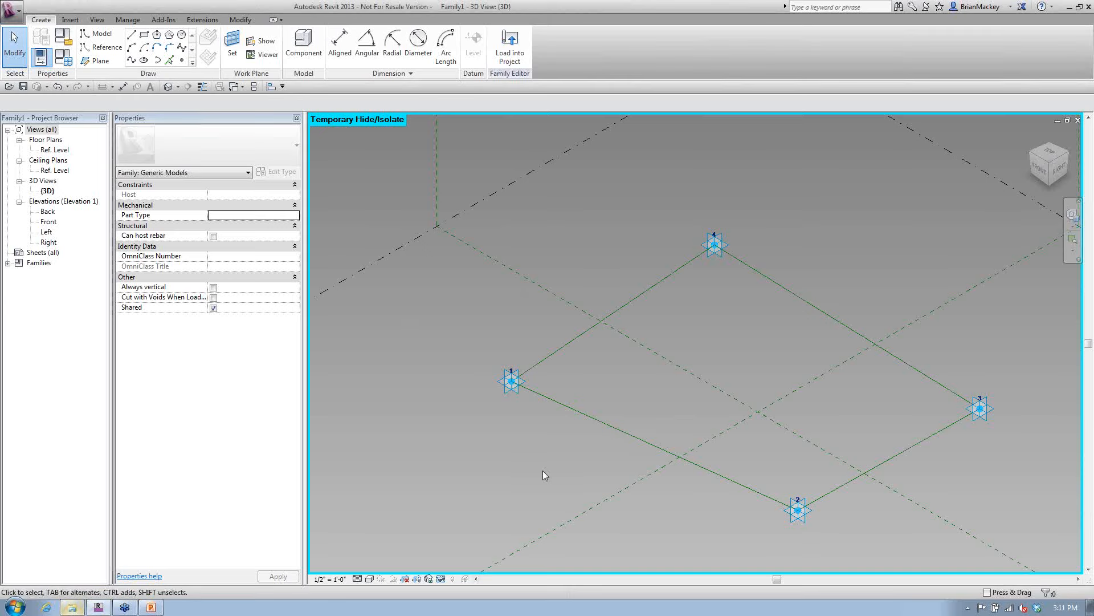
{"action": "key", "text": "h"}
{"action": "key", "text": "r"}
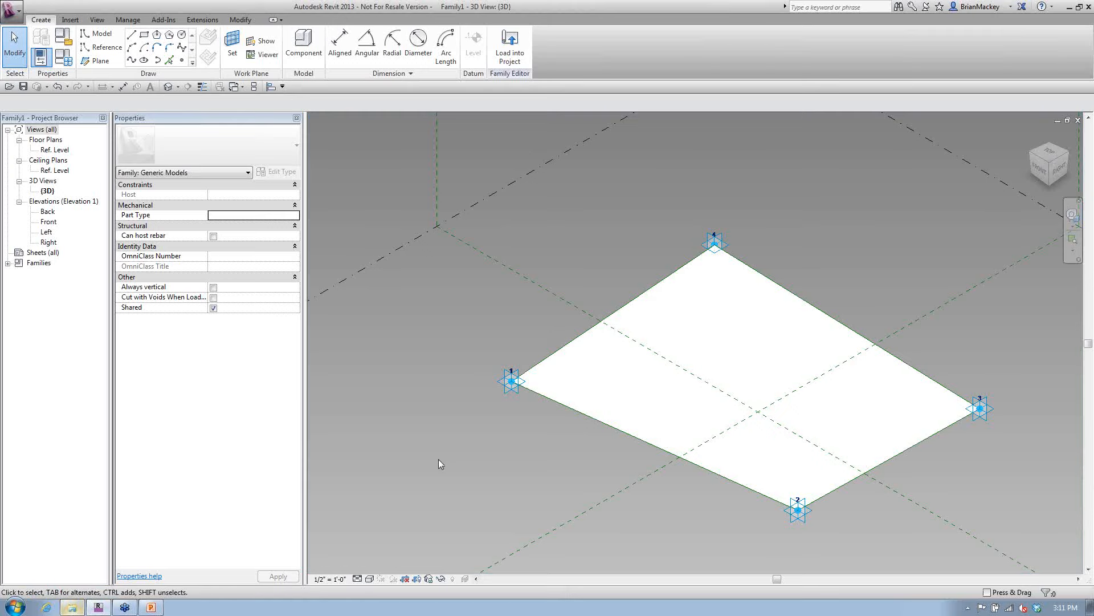
Step: Create a new project from the Architectural Template
{"action": "left_click", "coordinate": [12, 11]}
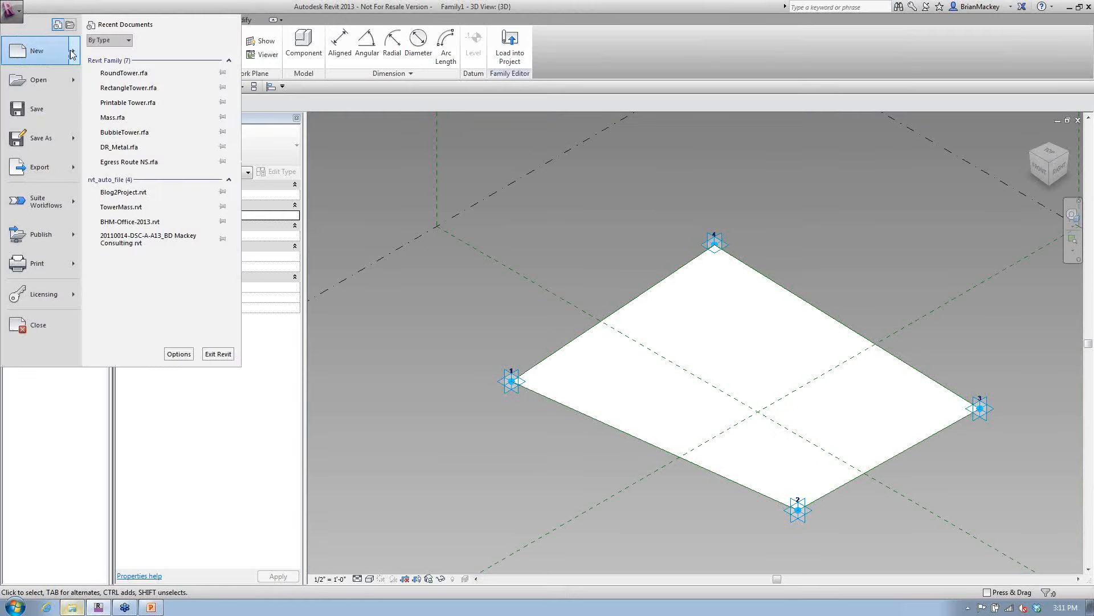
{"action": "mouse_move", "coordinate": [72, 54]}
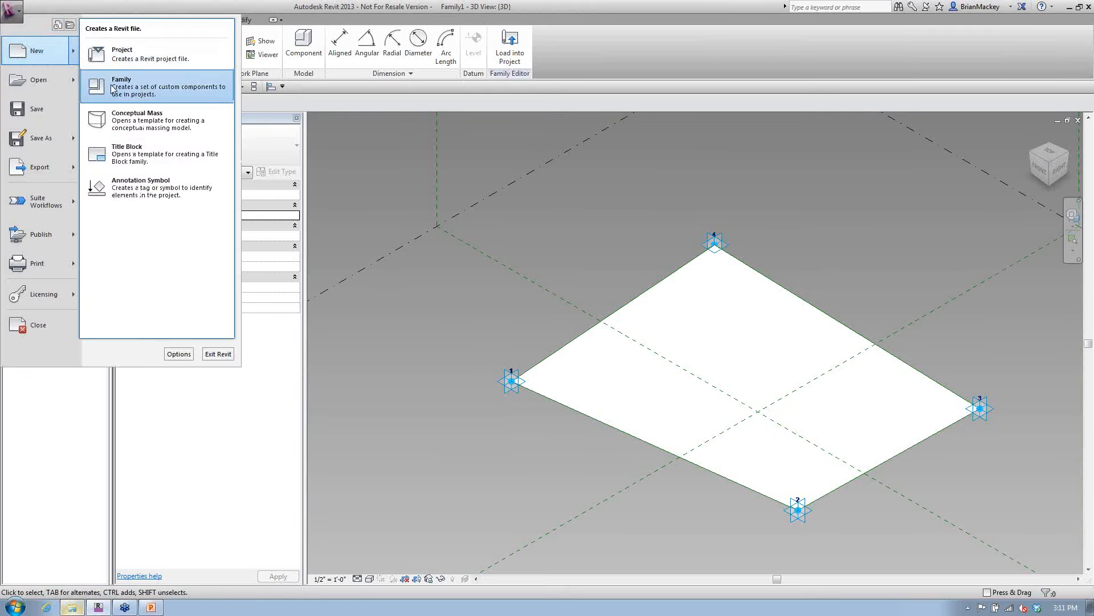
{"action": "left_click", "coordinate": [113, 51]}
{"action": "left_click", "coordinate": [616, 243]}
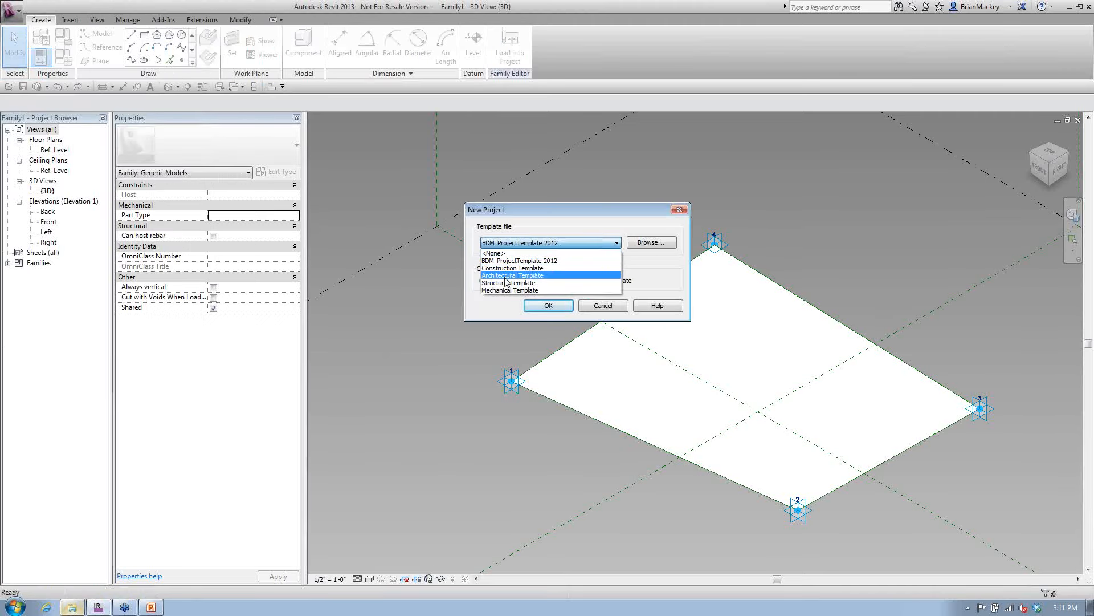
{"action": "left_click", "coordinate": [530, 279]}
{"action": "left_click", "coordinate": [544, 306]}
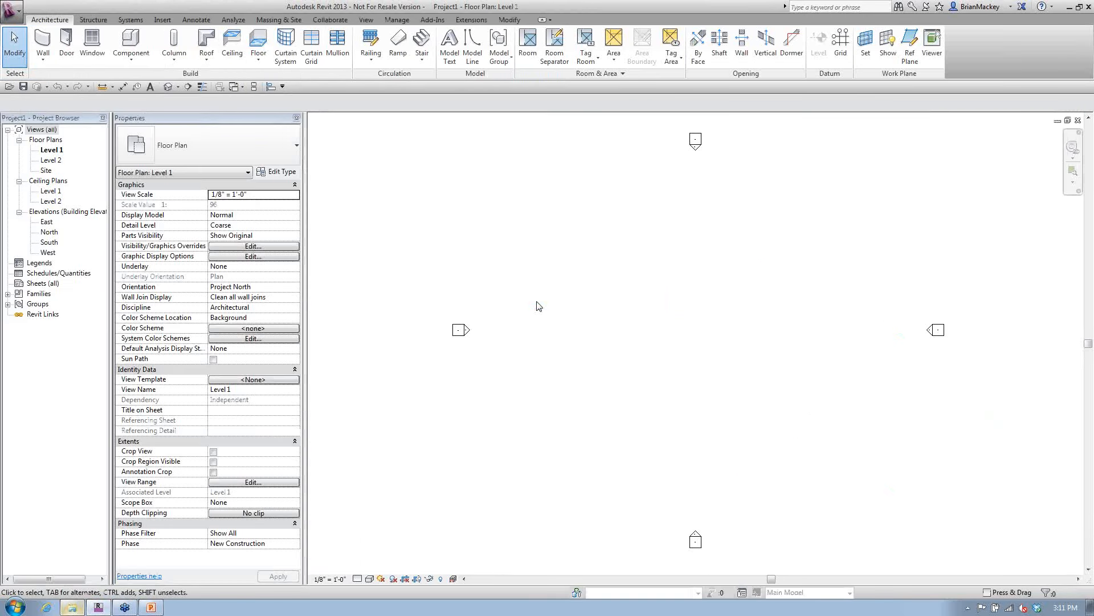
Step: Draw a horizontal Generic - 8" wall about 59' 6" long in the upper middle of the Level 1 plan
{"action": "left_click", "coordinate": [42, 43]}
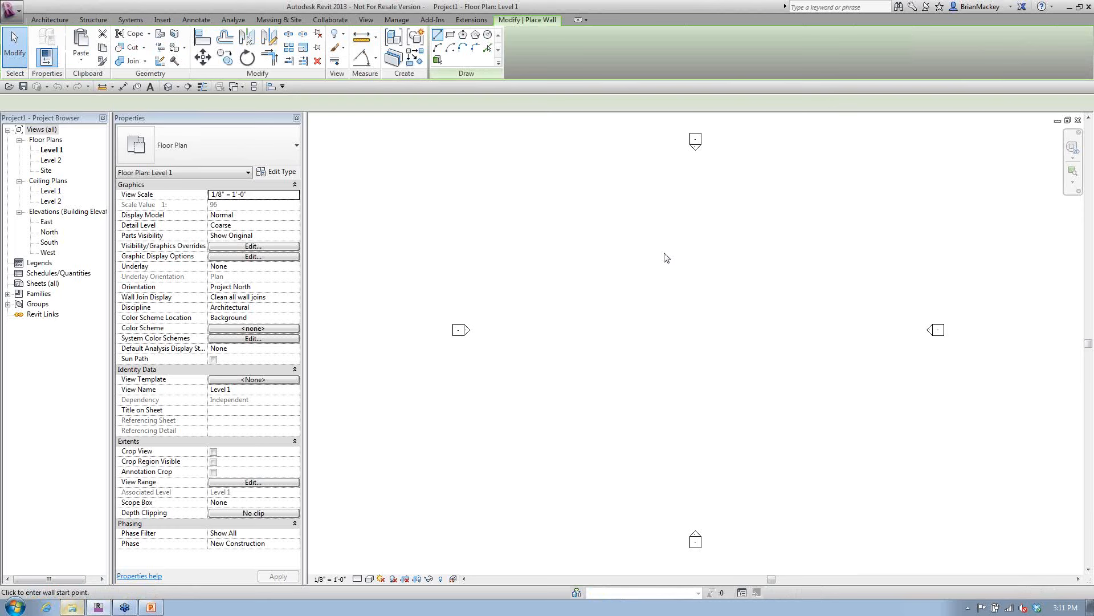
{"action": "left_click", "coordinate": [591, 203]}
{"action": "left_click", "coordinate": [762, 203]}
{"action": "right_click", "coordinate": [629, 166]}
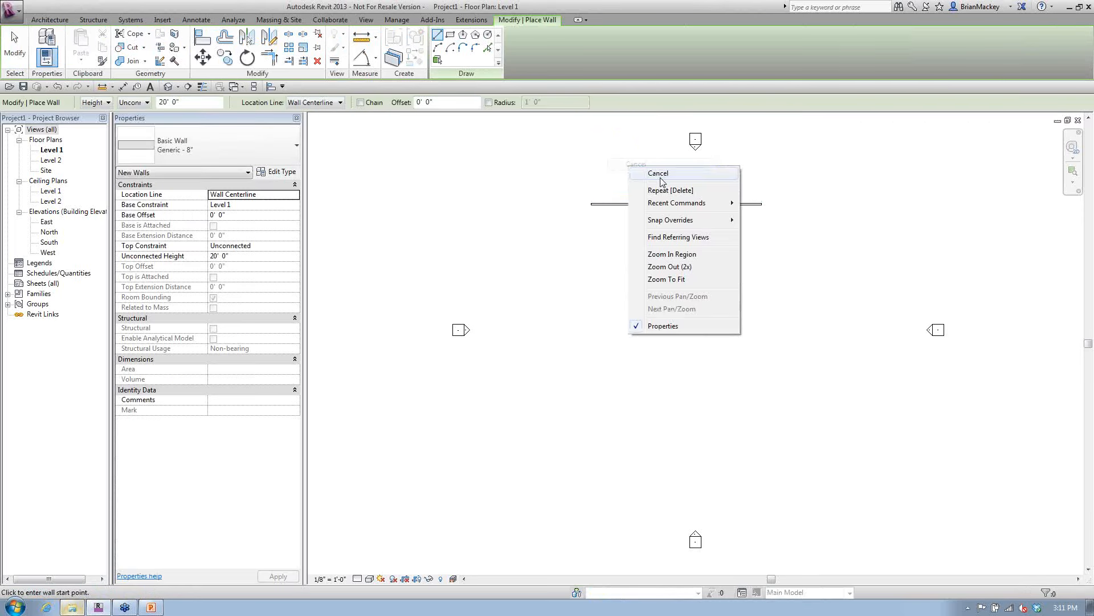
{"action": "left_click", "coordinate": [660, 174]}
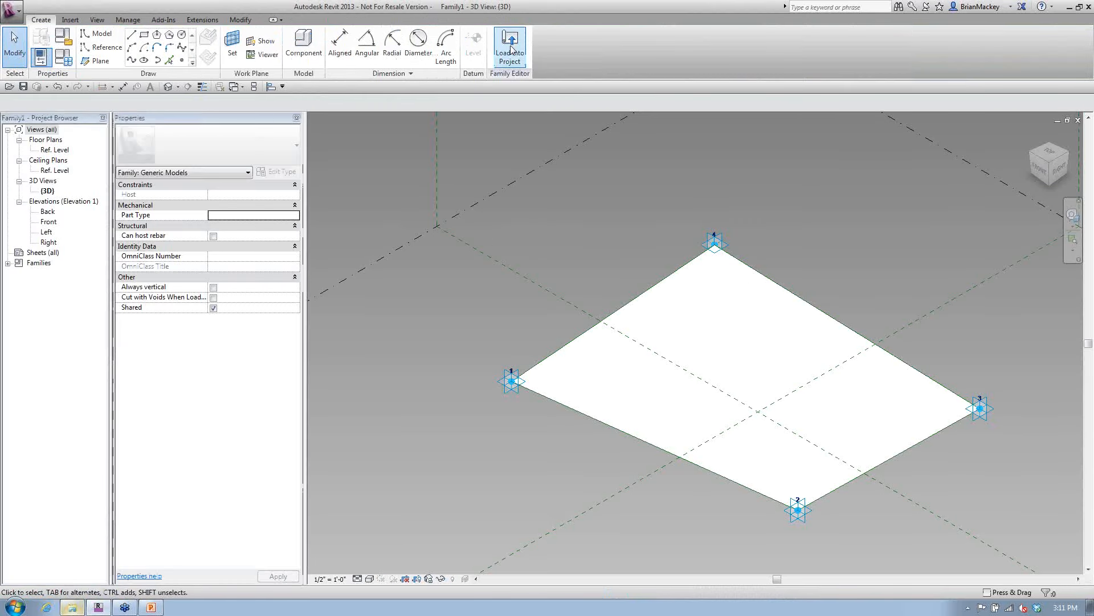
Step: Load the family into the project and place its first adaptive point on Level 1 and the next two on the wall
{"action": "left_click", "coordinate": [510, 48]}
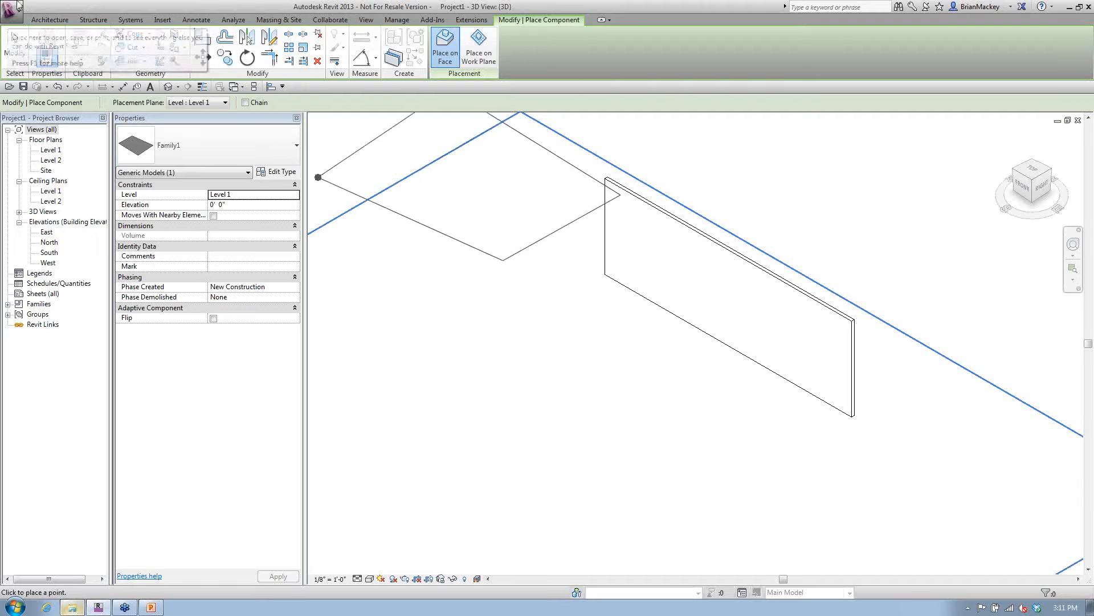
{"action": "left_click", "coordinate": [225, 103]}
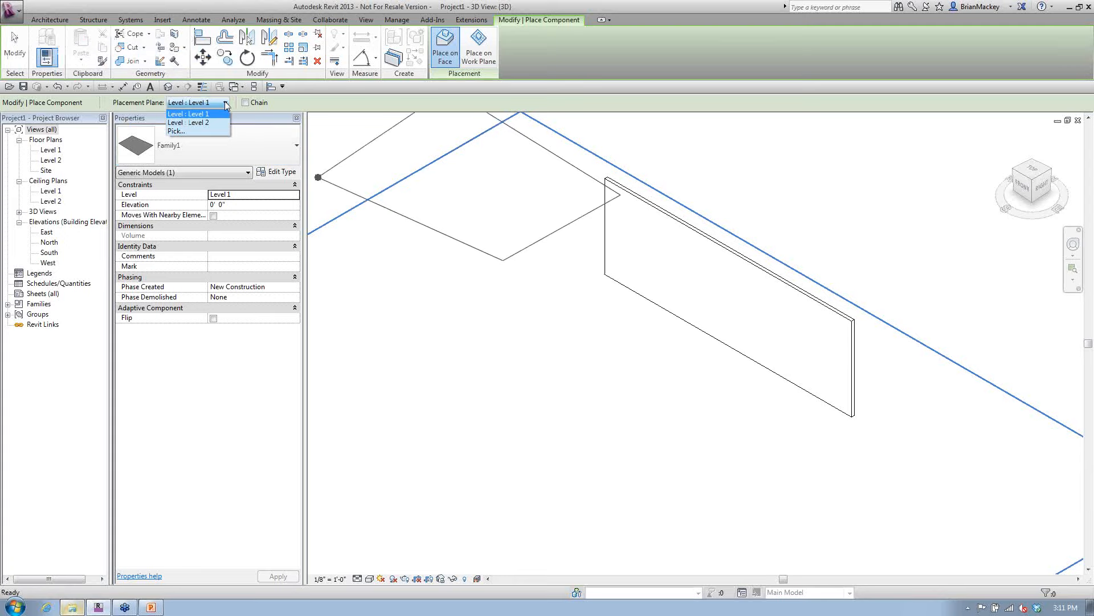
{"action": "left_click", "coordinate": [211, 113]}
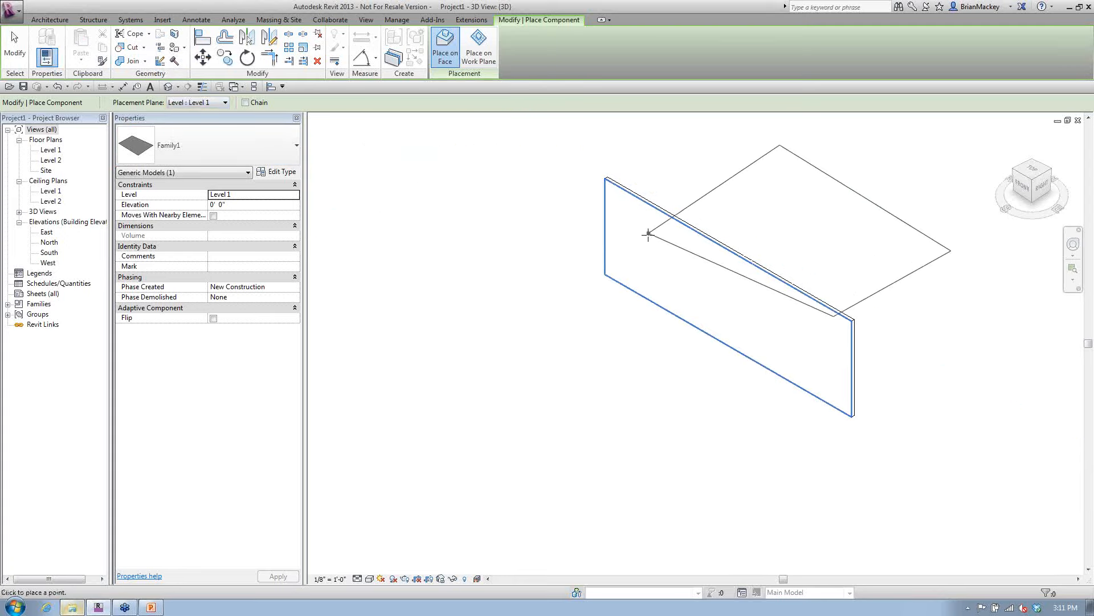
{"action": "left_click", "coordinate": [540, 327]}
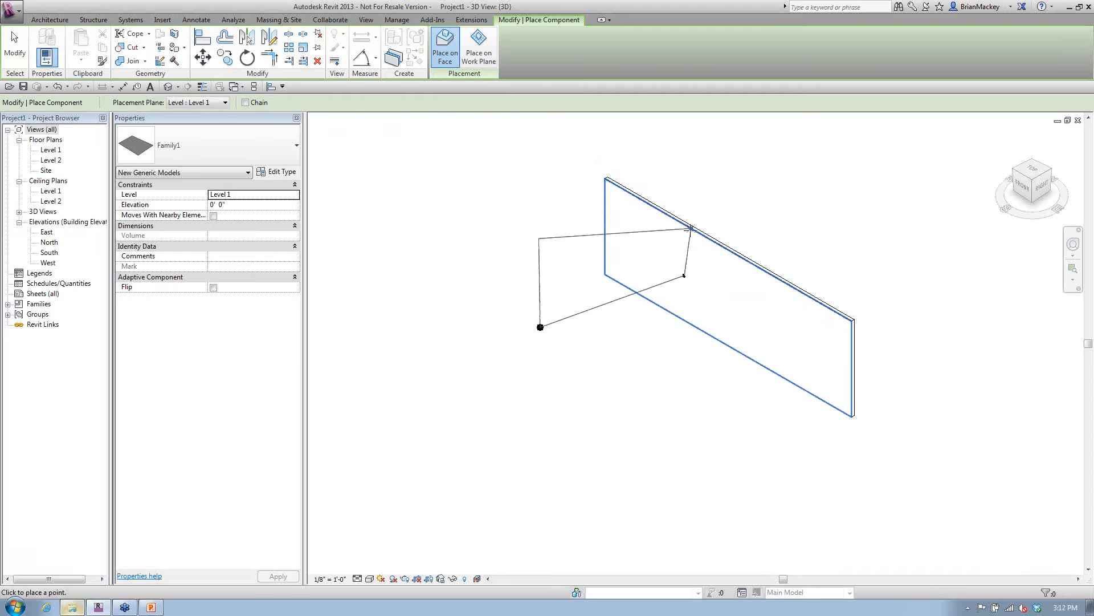
{"action": "left_click", "coordinate": [658, 224]}
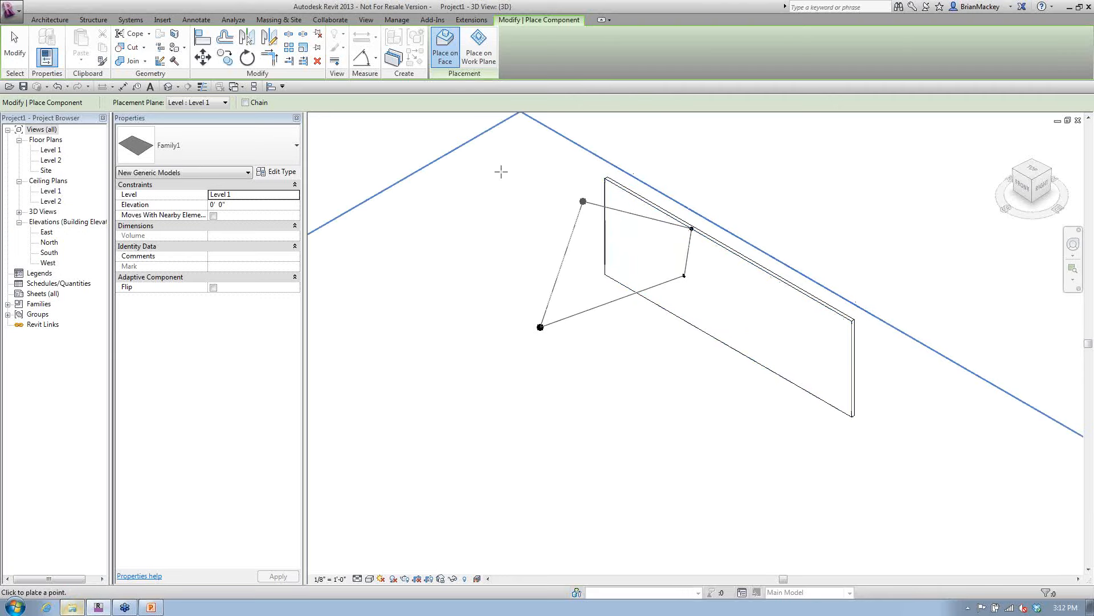
Step: Place the fourth adaptive point on the Level 2 placement plane in front of the wall, and end component placement
{"action": "left_click", "coordinate": [225, 103]}
{"action": "left_click", "coordinate": [209, 123]}
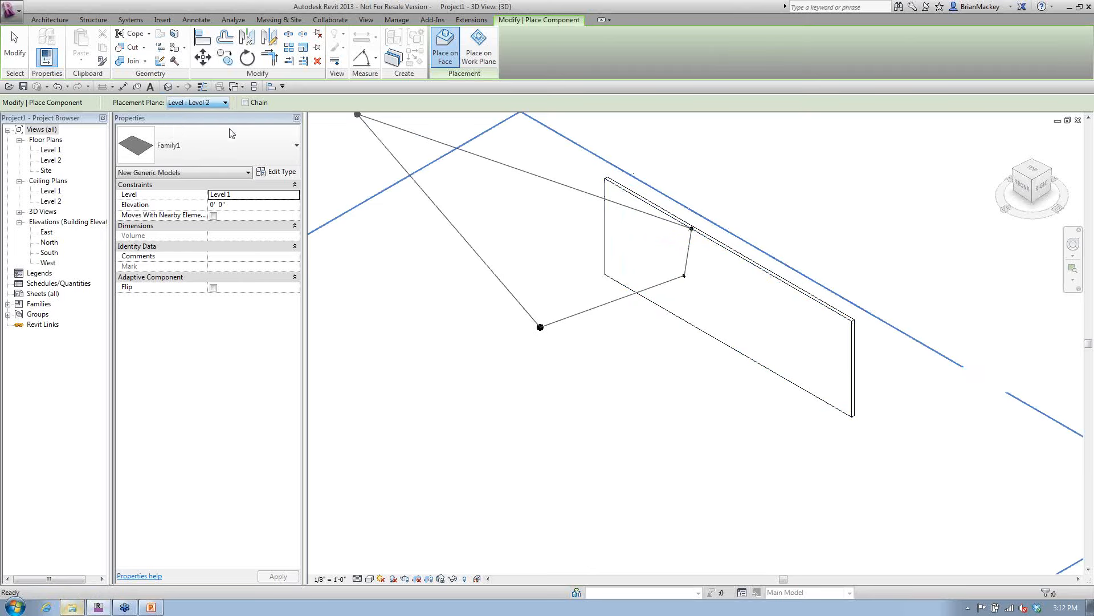
{"action": "left_click", "coordinate": [693, 410]}
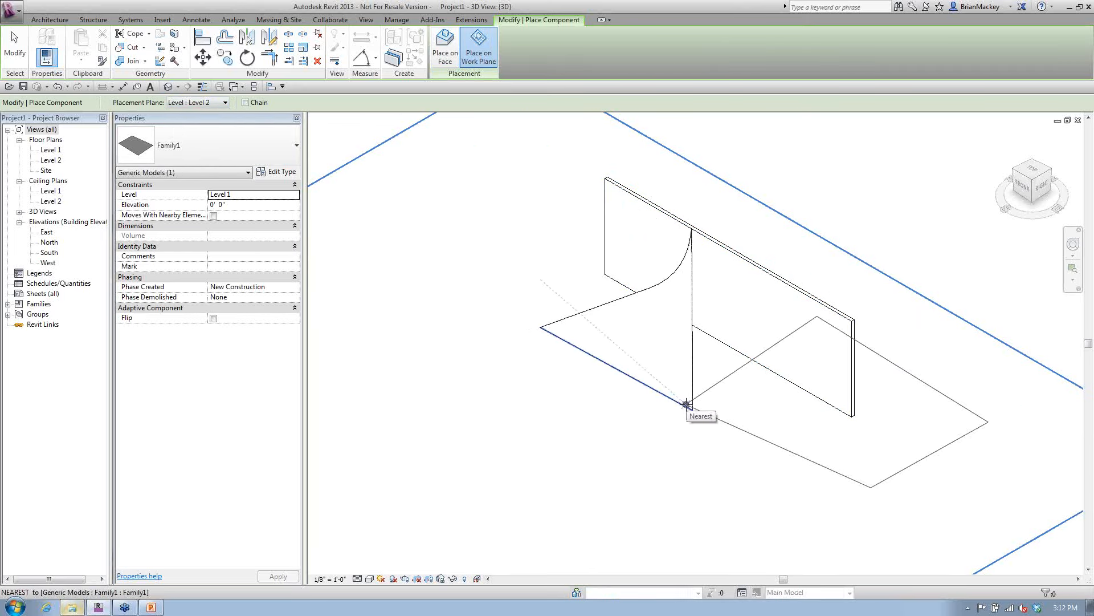
{"action": "key", "text": "Escape"}
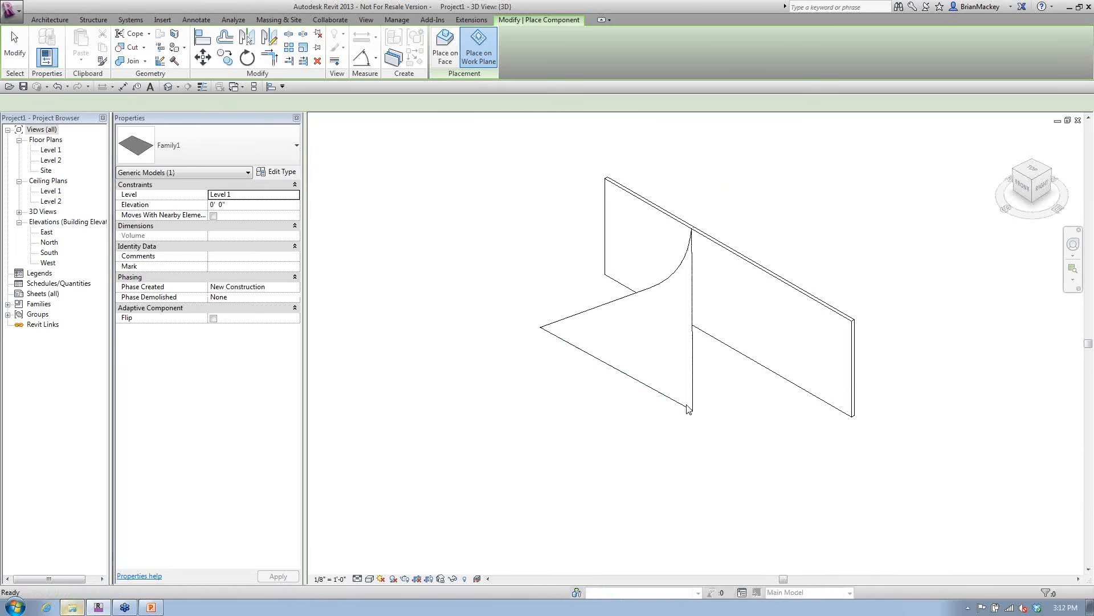
{"action": "key", "text": "Escape"}
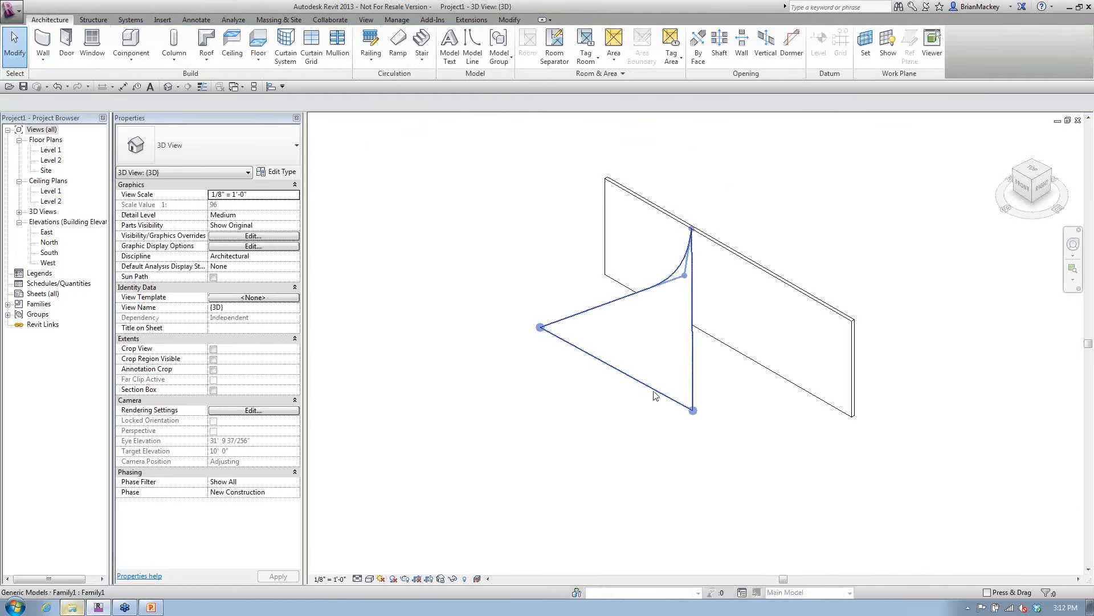
Step: Set the 3D view's visual style to Shaded and turn the model to a frontal view of the wall and component
{"action": "left_click", "coordinate": [609, 401]}
{"action": "left_click", "coordinate": [570, 412]}
{"action": "left_click", "coordinate": [370, 579]}
{"action": "left_click", "coordinate": [393, 527]}
{"action": "mouse_move", "coordinate": [570, 411]}
{"action": "middle_mouse_down", "text": "shift"}
{"action": "mouse_move", "coordinate": [721, 416]}
{"action": "mouse_move", "coordinate": [671, 408]}
{"action": "middle_mouse_up", "text": "shift"}
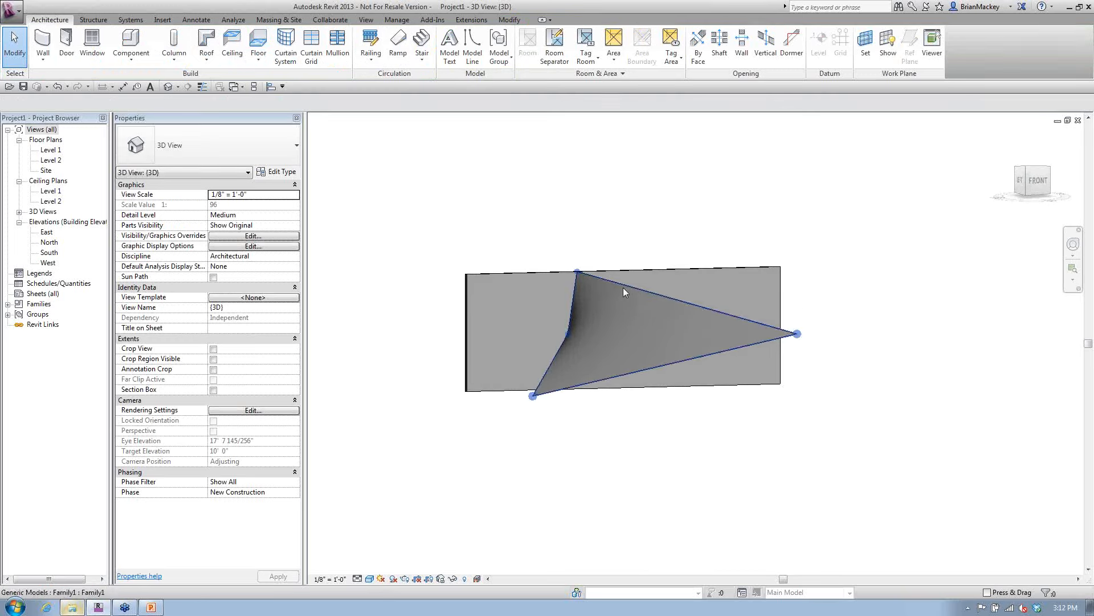
Step: Set the wall's unconnected height to 30' to test how the adaptive component follows it
{"action": "left_click", "coordinate": [521, 273]}
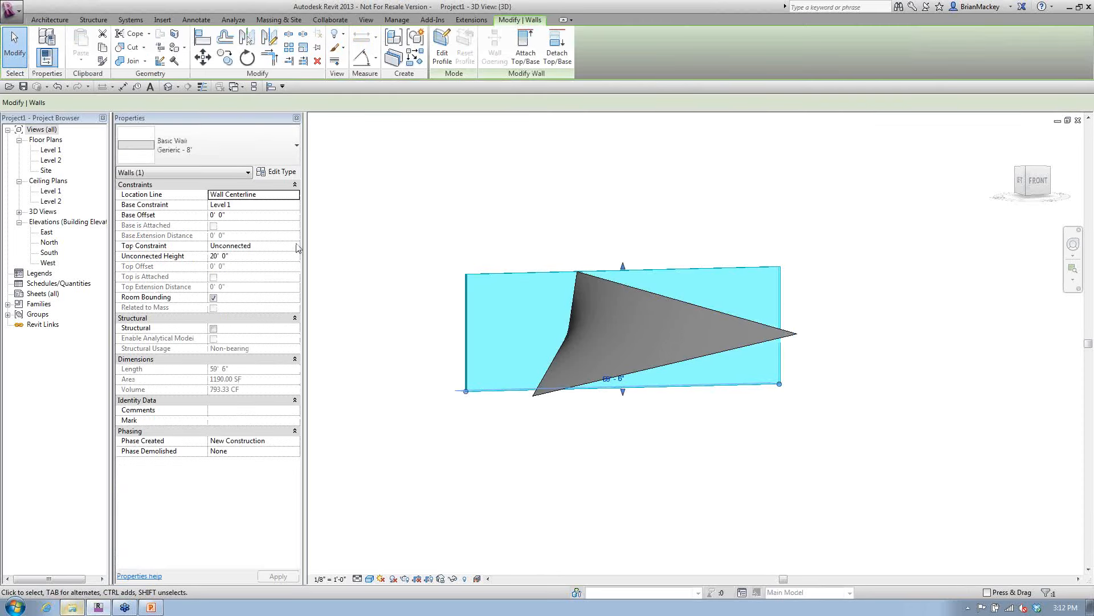
{"action": "left_click", "coordinate": [267, 256]}
{"action": "type", "text": "30"}
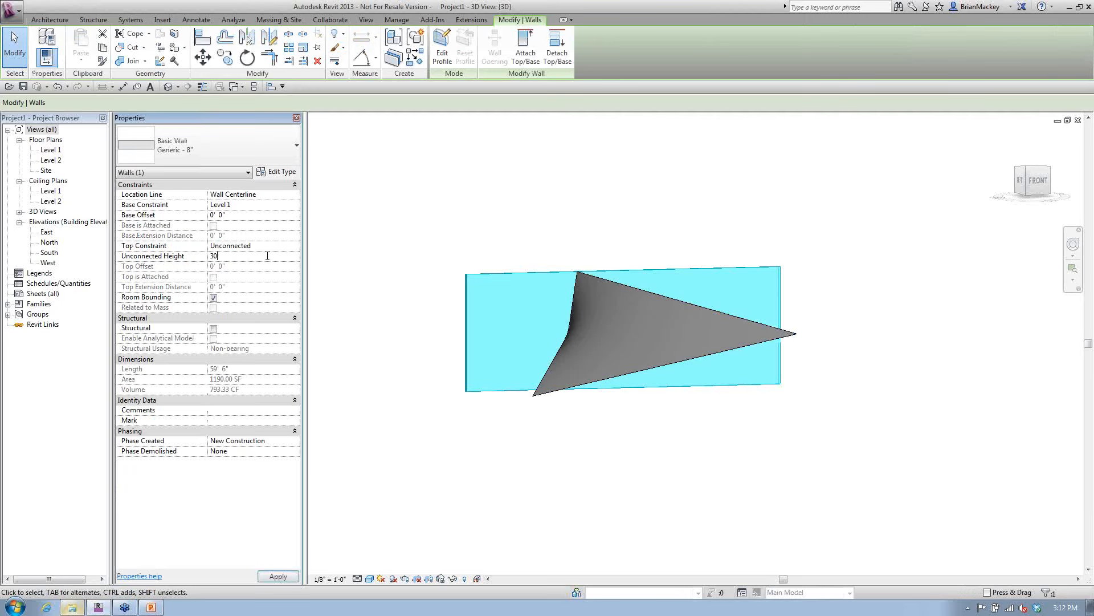
{"action": "key", "text": "Return"}
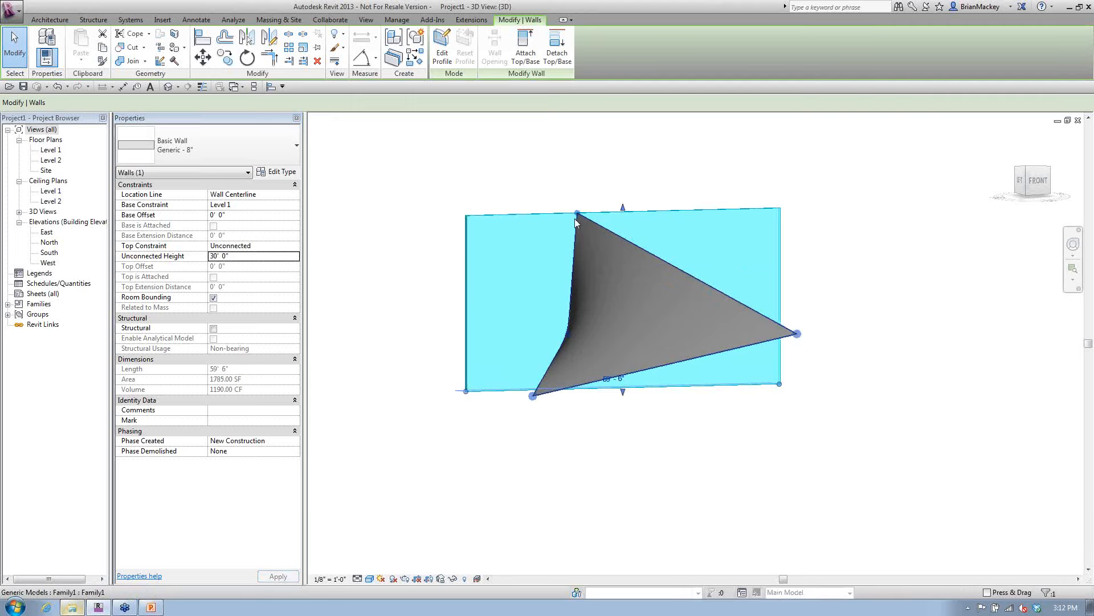
Step: Move the wall away from the adaptive component's free corners to stretch the surface, and clear the selection
{"action": "middle_click_drag", "start_coordinate": [519, 276], "coordinate": [654, 326], "text": "shift"}
{"action": "left_click", "coordinate": [559, 337]}
{"action": "left_click", "coordinate": [584, 361]}
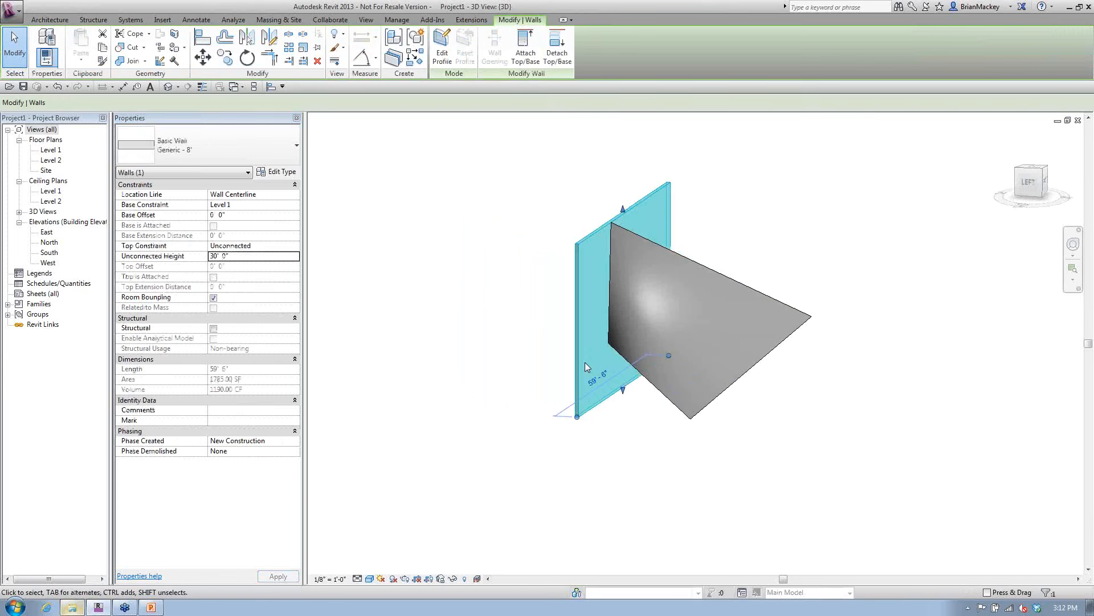
{"action": "left_click_drag", "start_coordinate": [585, 362], "coordinate": [448, 321]}
{"action": "left_click", "coordinate": [515, 447]}
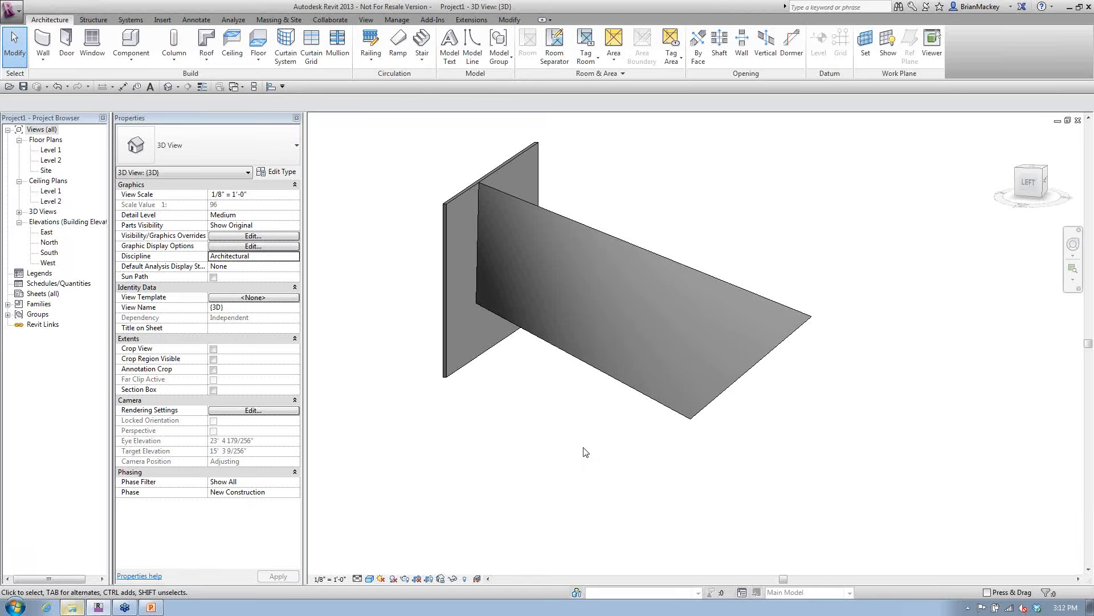
Step: Delete the existing adaptive component and start placing a new one with its first point on the wall's near bottom corner
{"action": "left_click", "coordinate": [635, 390]}
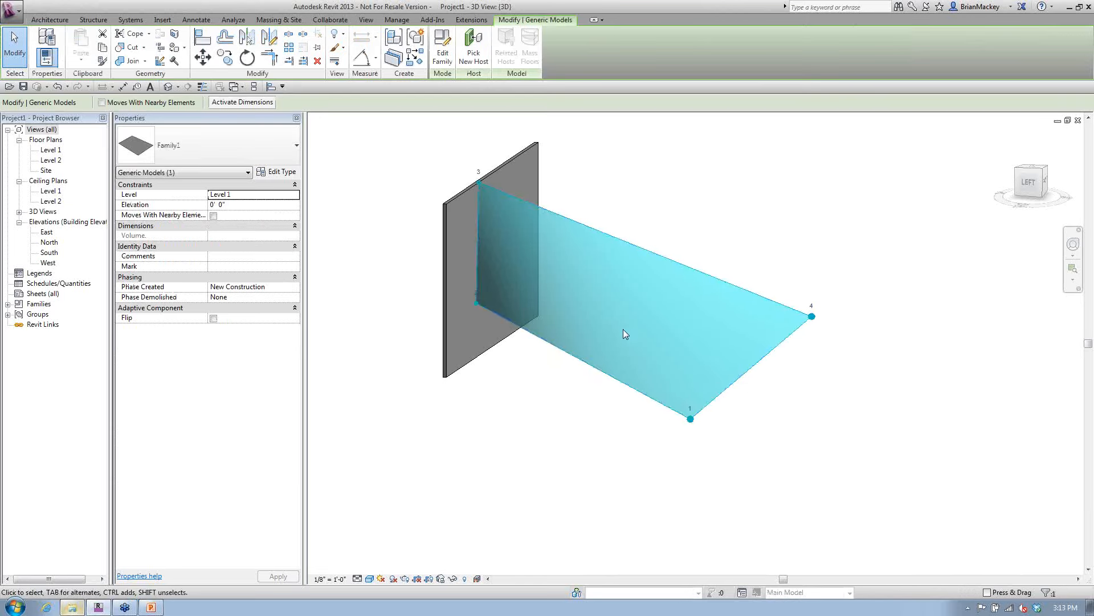
{"action": "key", "text": "Delete"}
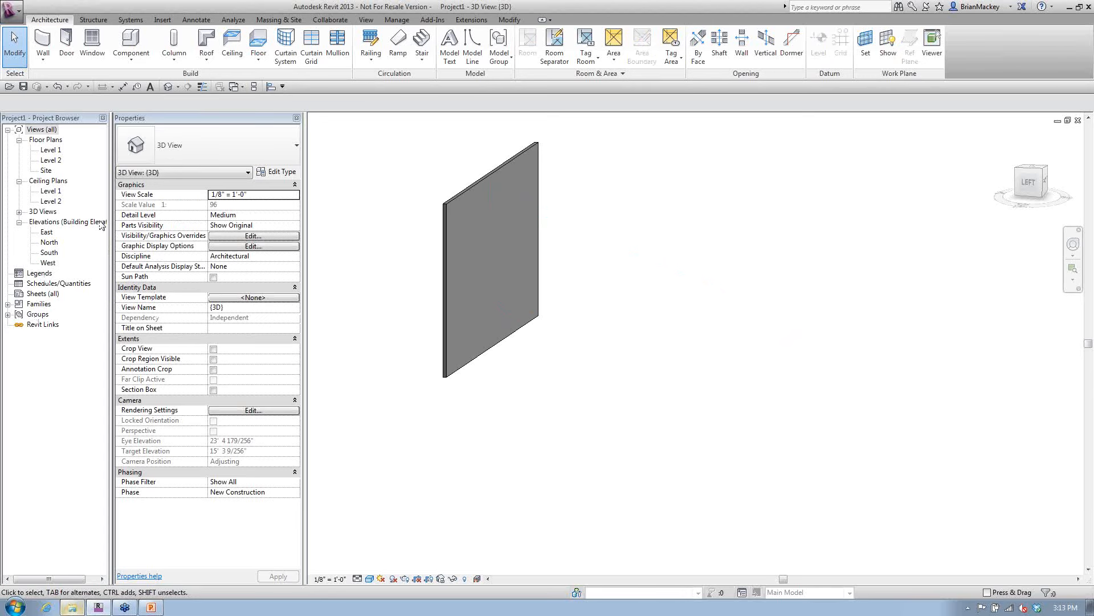
{"action": "left_click", "coordinate": [130, 40]}
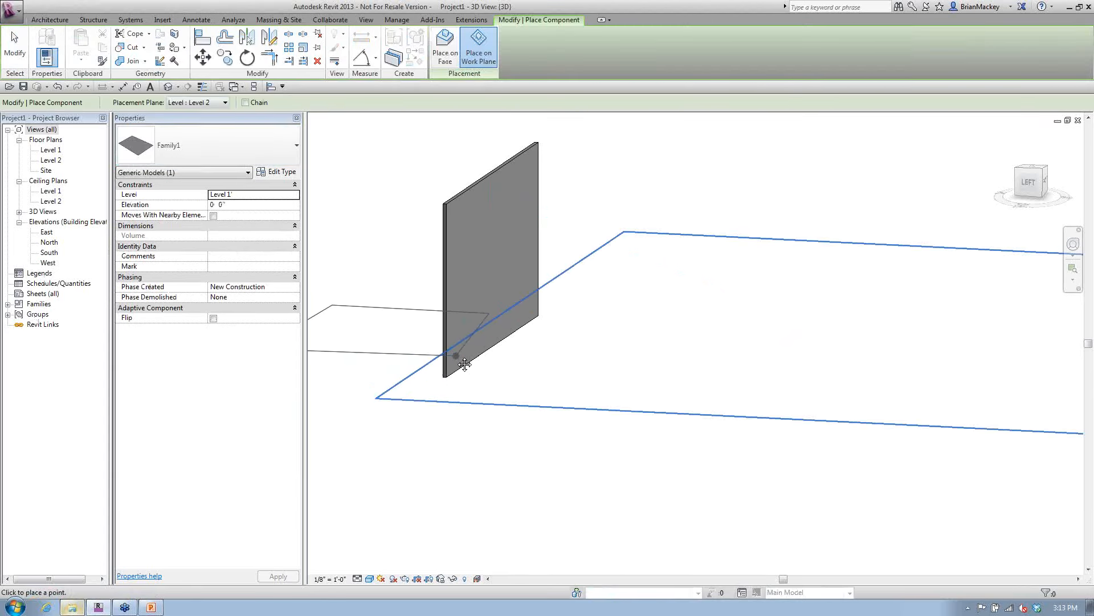
{"action": "middle_click_drag", "start_coordinate": [465, 363], "coordinate": [619, 364], "text": "shift"}
{"action": "left_click", "coordinate": [446, 49]}
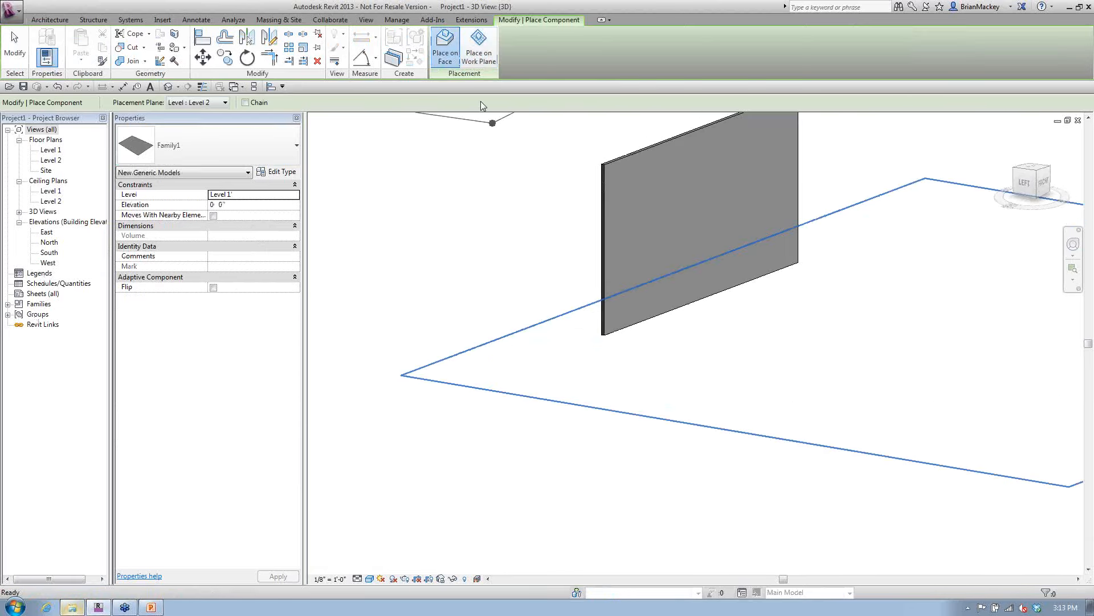
{"action": "left_click", "coordinate": [603, 333]}
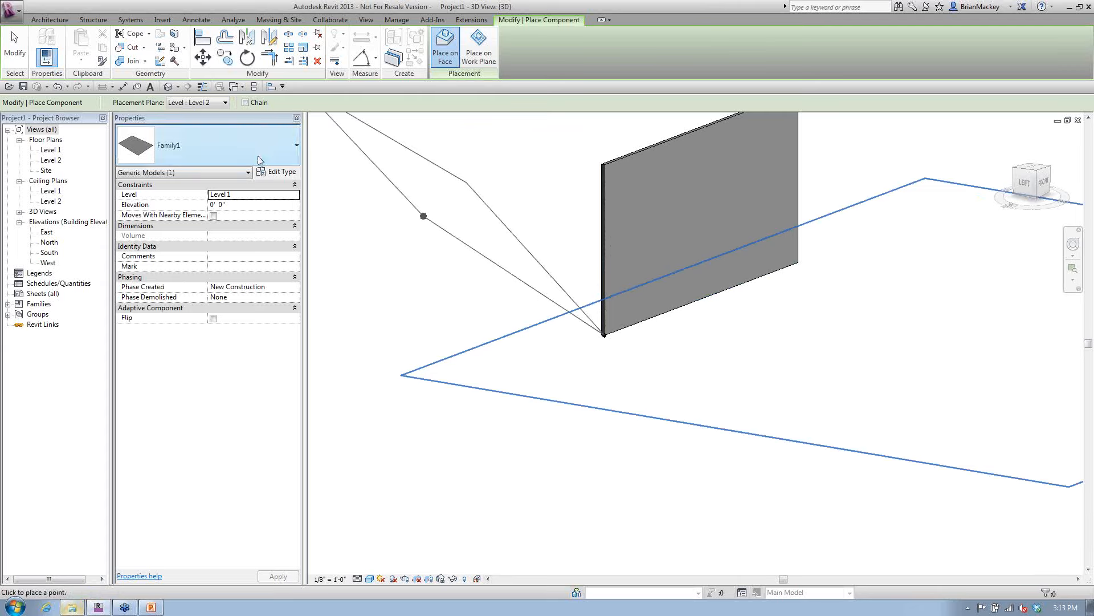
Step: Set the placement plane to Level 1 and place the remaining points in front of the wall, at its far bottom corner, and behind it
{"action": "left_click", "coordinate": [225, 102]}
{"action": "left_click", "coordinate": [190, 110]}
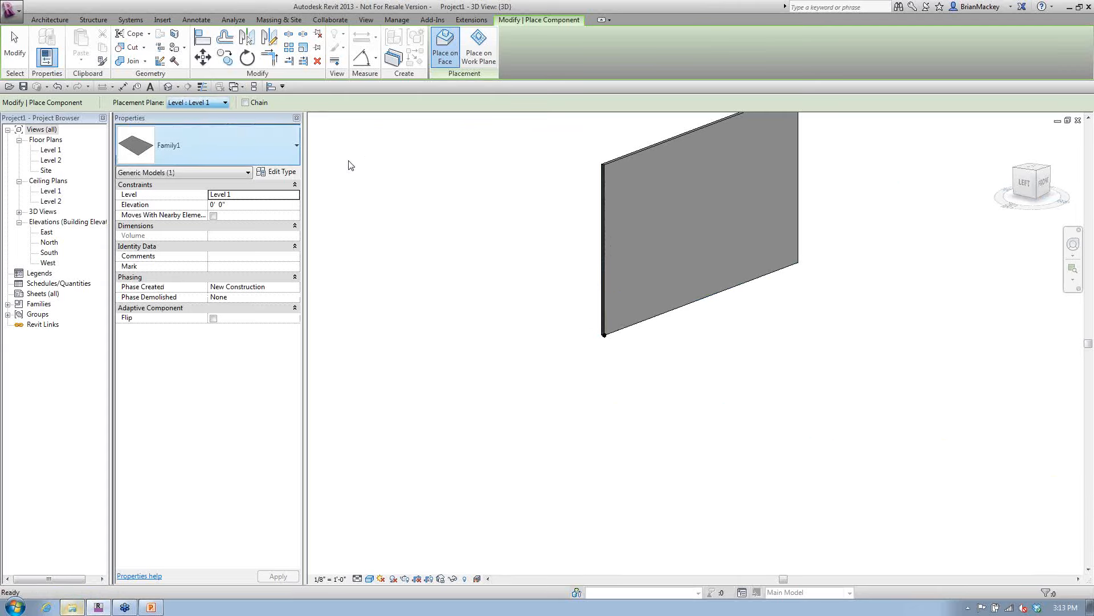
{"action": "left_click", "coordinate": [817, 337]}
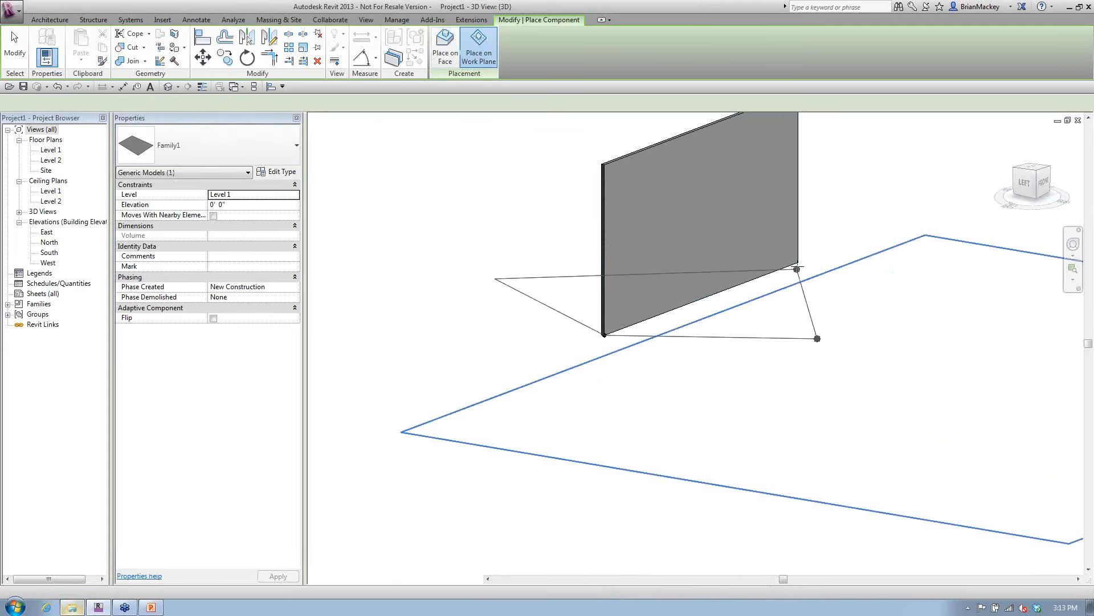
{"action": "left_click", "coordinate": [798, 262]}
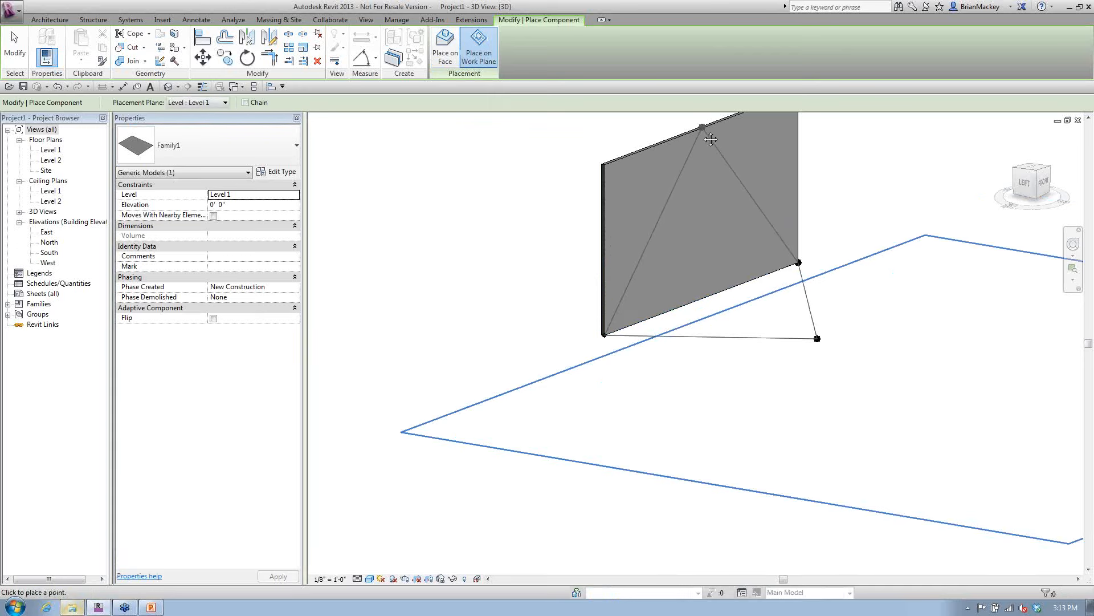
{"action": "middle_click_drag", "start_coordinate": [710, 139], "coordinate": [778, 251]}
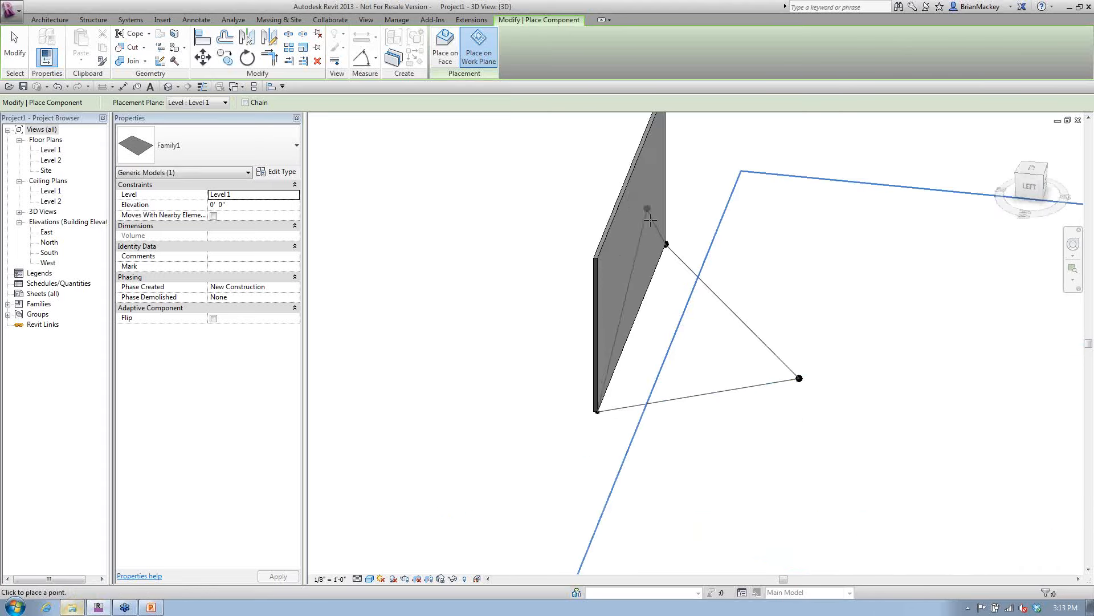
{"action": "middle_click_drag", "start_coordinate": [650, 220], "coordinate": [684, 222], "text": "shift"}
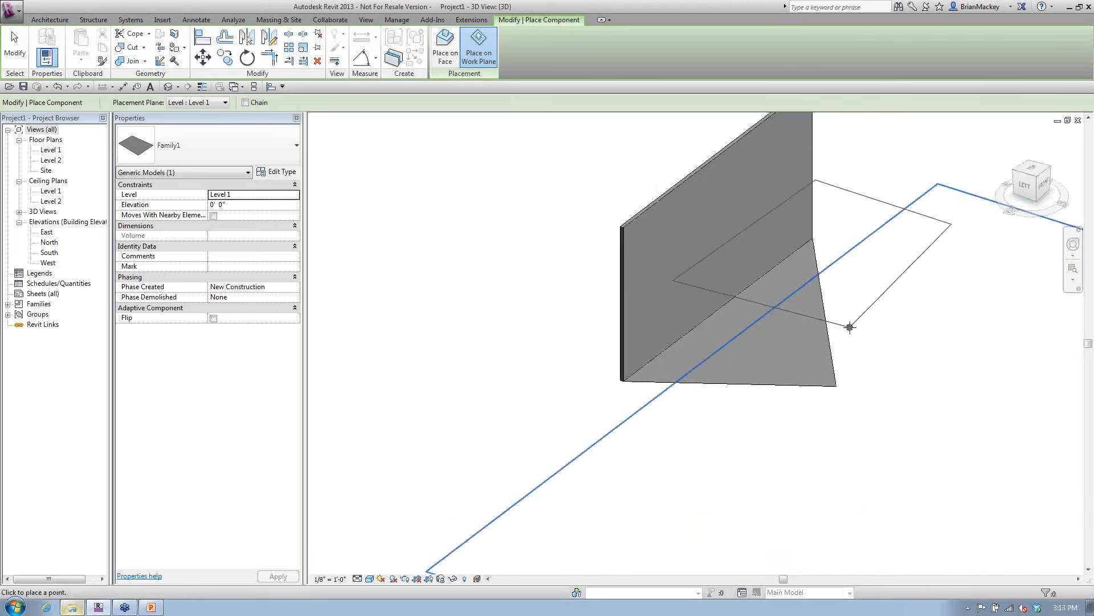
{"action": "key", "text": "Escape"}
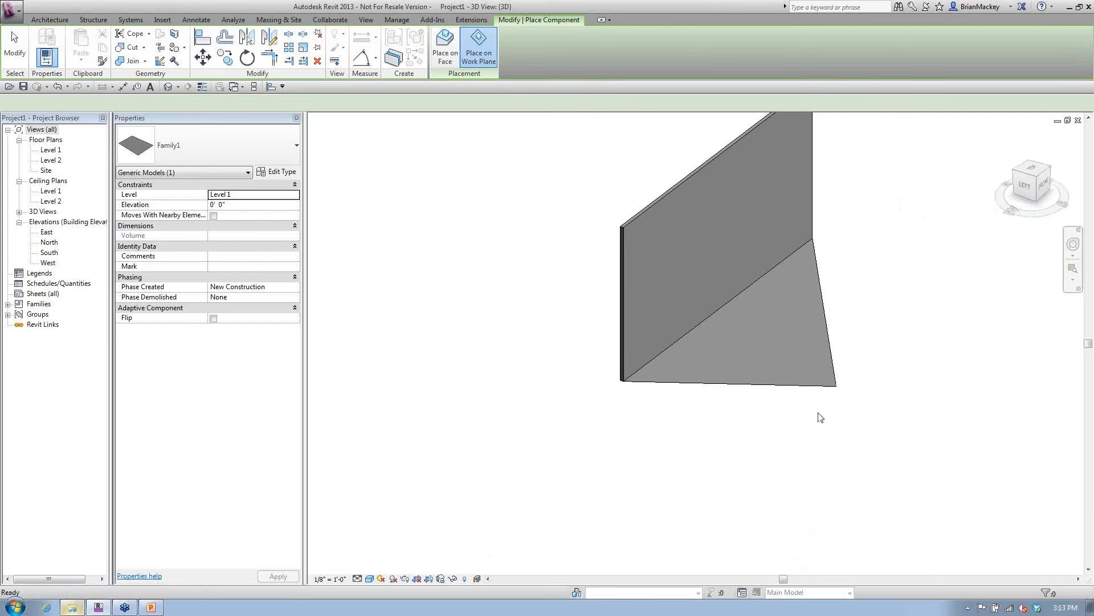
Step: Examine the new component from both sides of the wall to see where its adaptive points sit
{"action": "left_click", "coordinate": [791, 387]}
{"action": "middle_click_drag", "start_coordinate": [790, 396], "coordinate": [759, 392], "text": "shift"}
{"action": "left_click_drag", "start_coordinate": [559, 174], "coordinate": [587, 203]}
{"action": "middle_click_drag", "start_coordinate": [801, 369], "coordinate": [718, 393]}
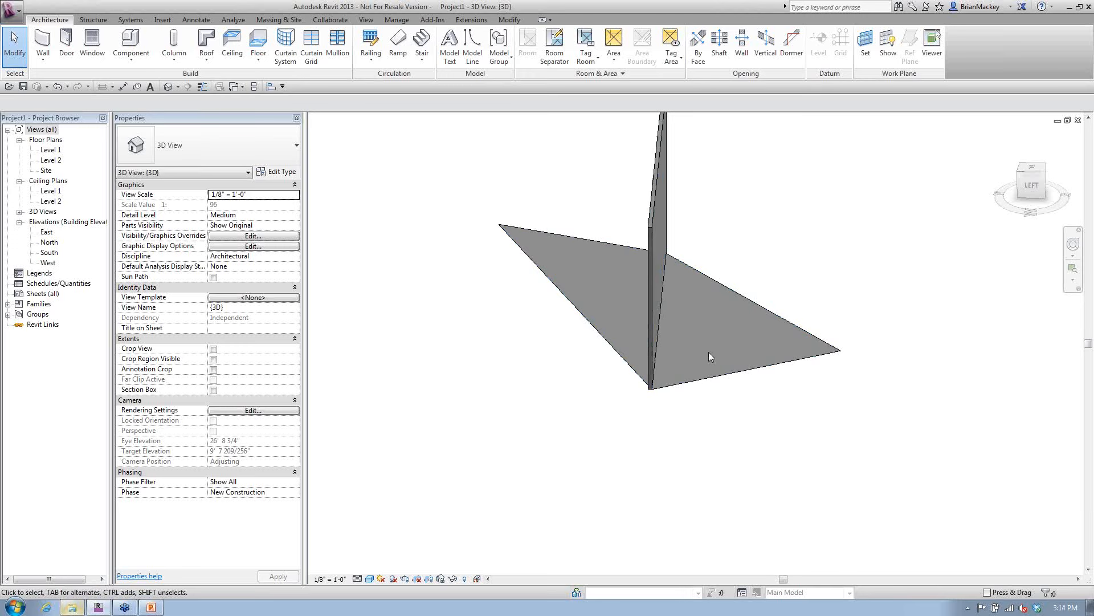
{"action": "left_click", "coordinate": [725, 378]}
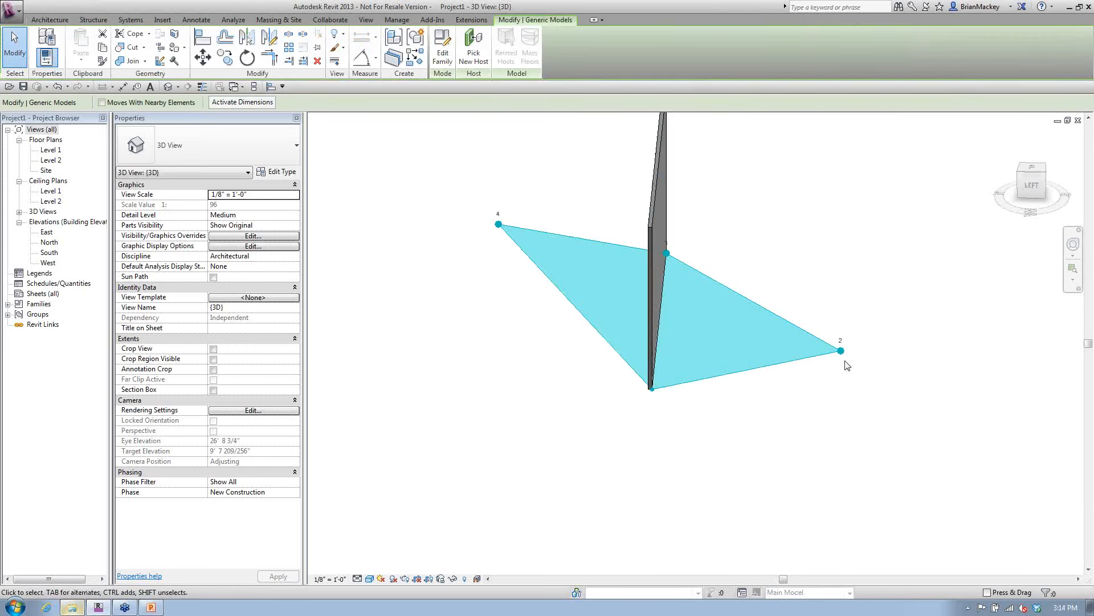
{"action": "left_click_drag", "start_coordinate": [841, 350], "coordinate": [896, 314]}
{"action": "middle_click_drag", "start_coordinate": [880, 421], "coordinate": [469, 236], "text": "shift"}
{"action": "key", "text": "Escape"}
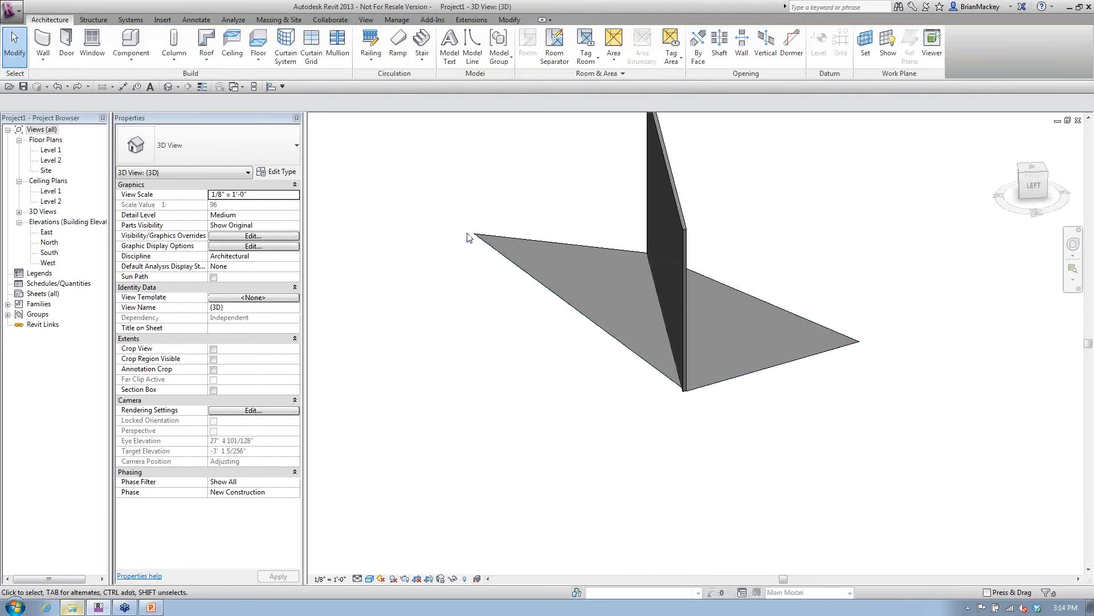
Step: Re-host the adaptive point behind the wall by picking the wall face as its plane, and place it on the wall's top edge
{"action": "left_click", "coordinate": [474, 234]}
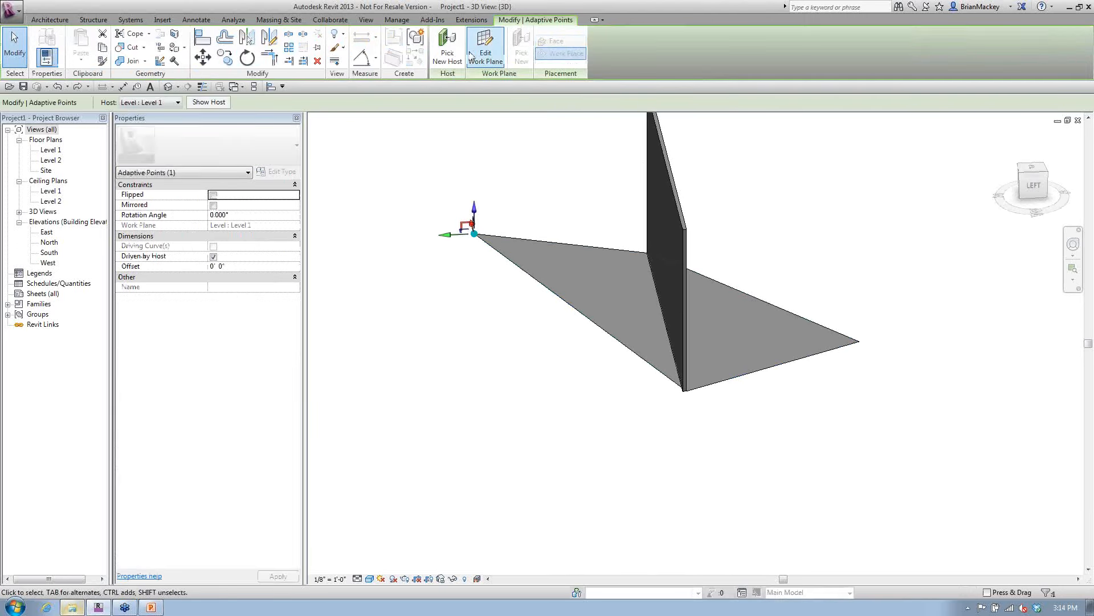
{"action": "left_click", "coordinate": [460, 54]}
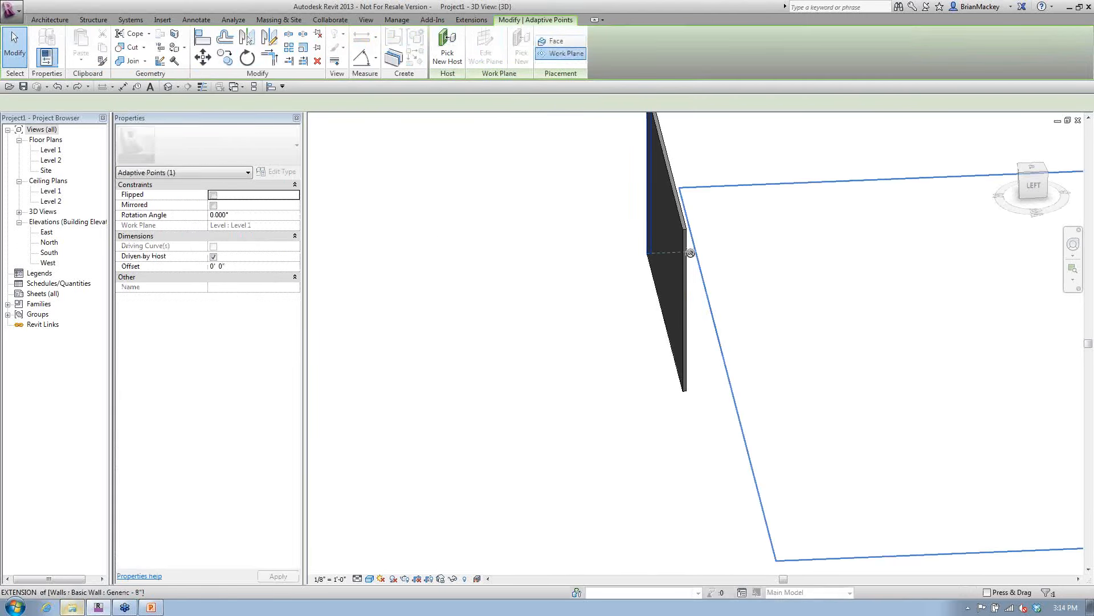
{"action": "middle_click_drag", "start_coordinate": [690, 252], "coordinate": [605, 256], "text": "shift"}
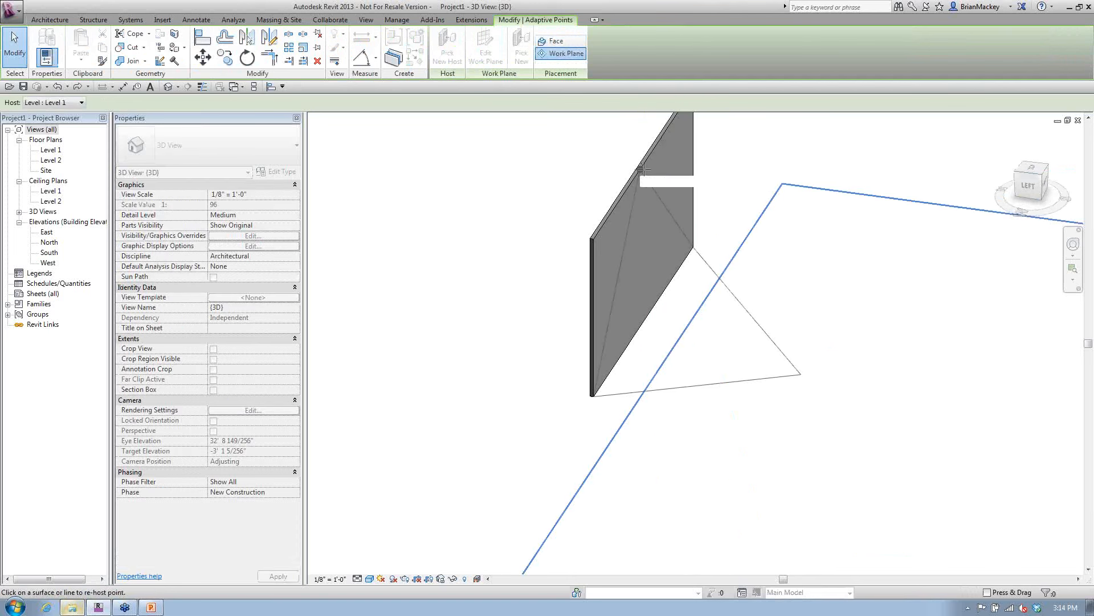
{"action": "left_click", "coordinate": [84, 103]}
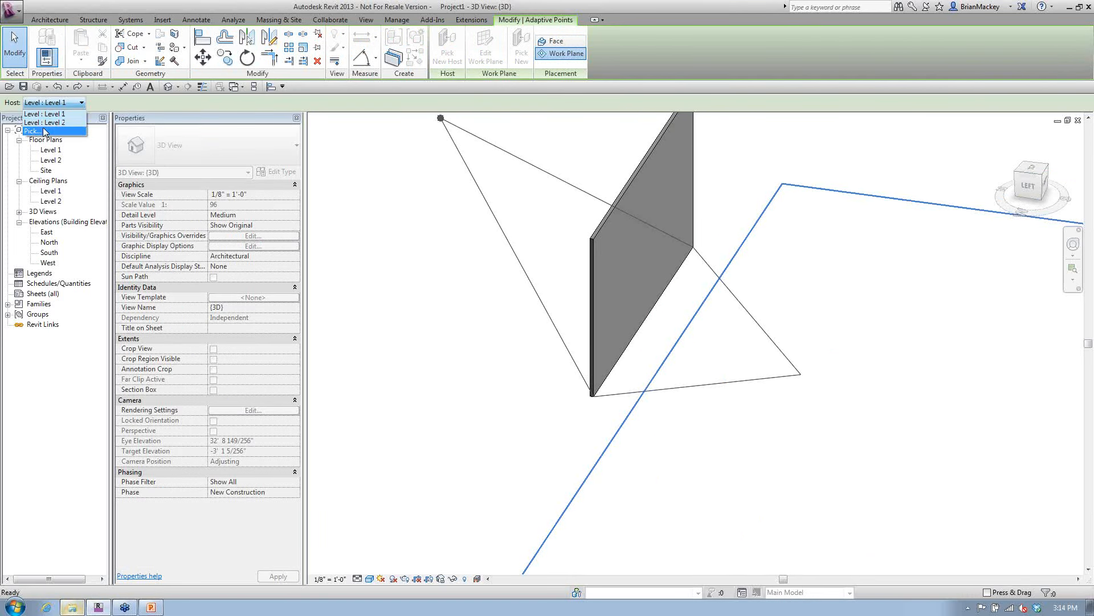
{"action": "left_click", "coordinate": [84, 137]}
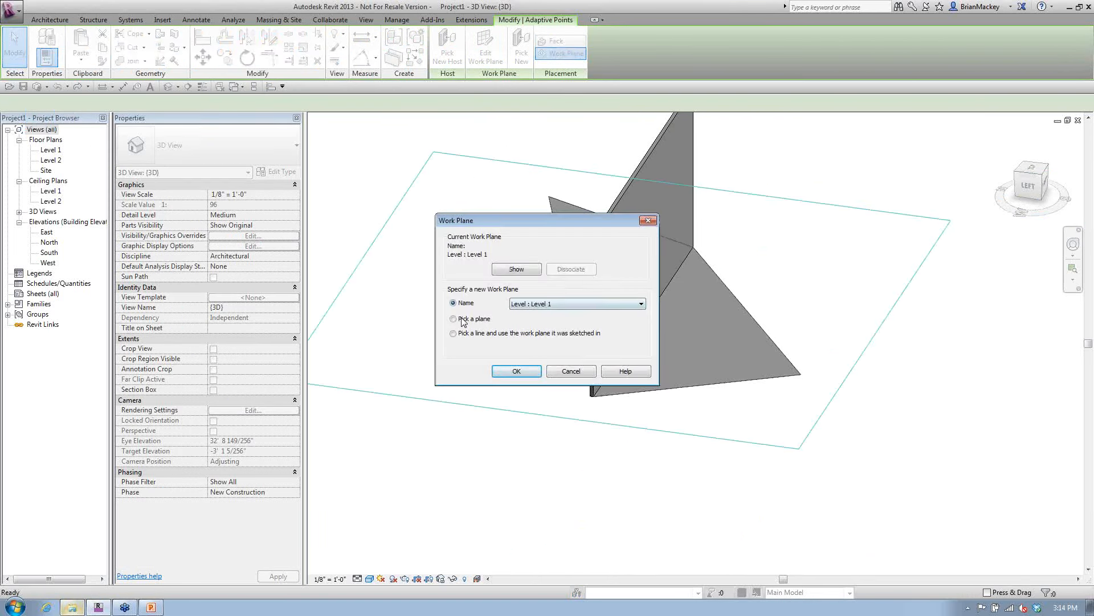
{"action": "left_click", "coordinate": [452, 318]}
{"action": "left_click", "coordinate": [517, 370]}
{"action": "left_click", "coordinate": [541, 360]}
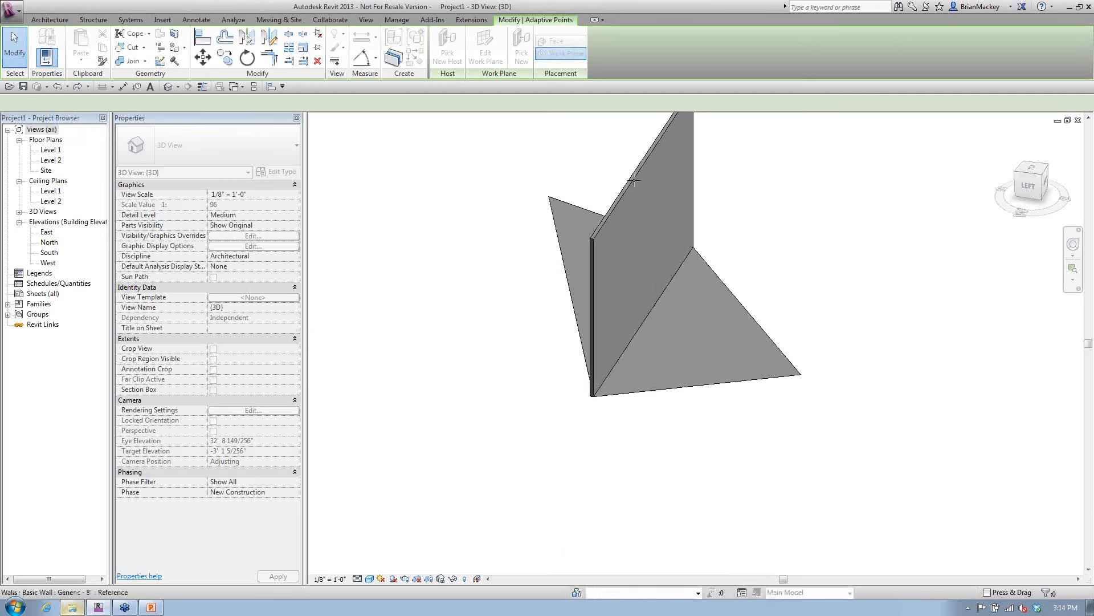
{"action": "left_click", "coordinate": [637, 177]}
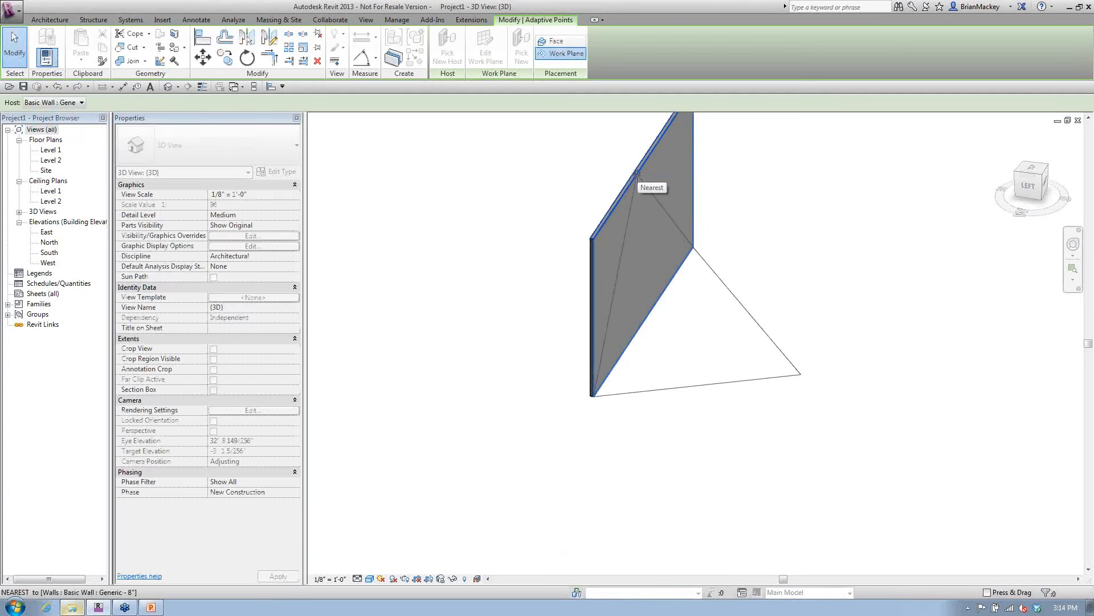
{"action": "key", "text": "Escape"}
{"action": "middle_click_drag", "start_coordinate": [698, 180], "coordinate": [708, 252], "text": "shift"}
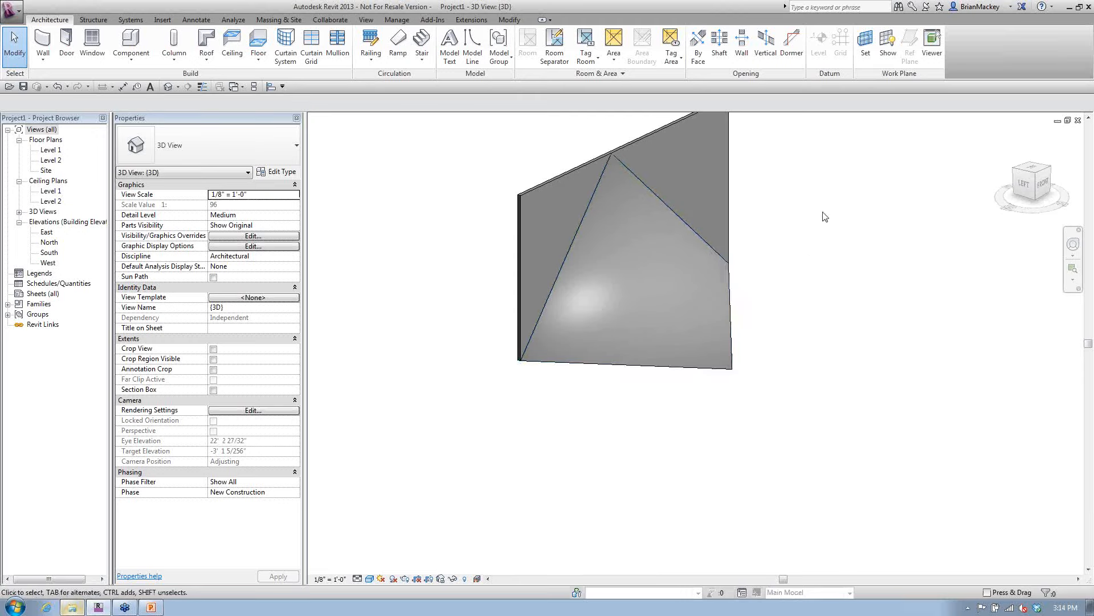
{"action": "scroll", "coordinate": [646, 258], "scroll_direction": "down", "scroll_amount": 3}
{"action": "middle_click_drag", "start_coordinate": [731, 340], "coordinate": [634, 285]}
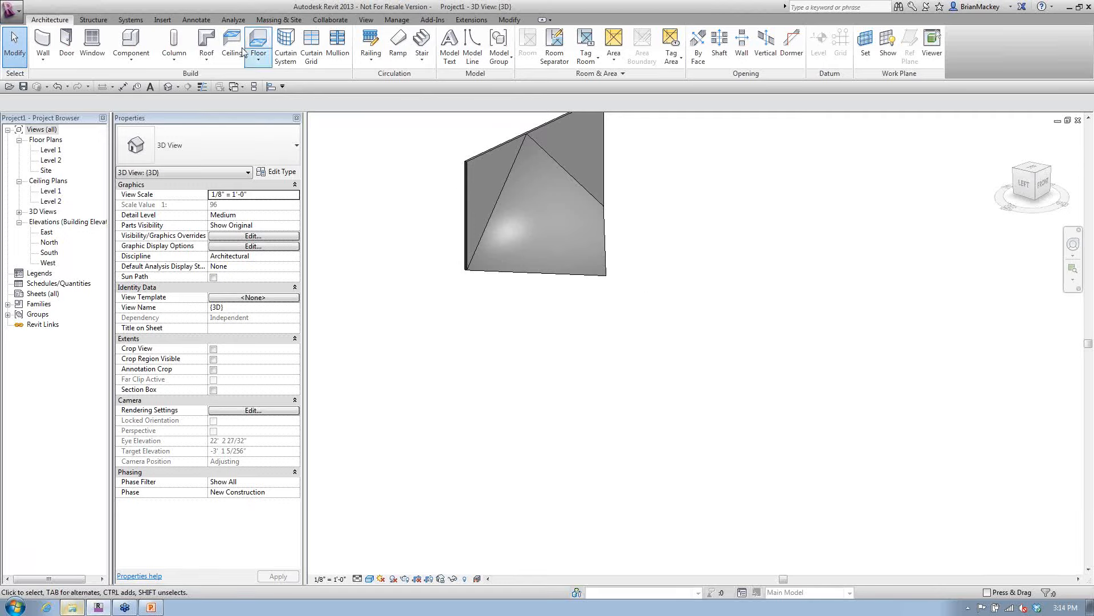
{"action": "left_click", "coordinate": [207, 43]}
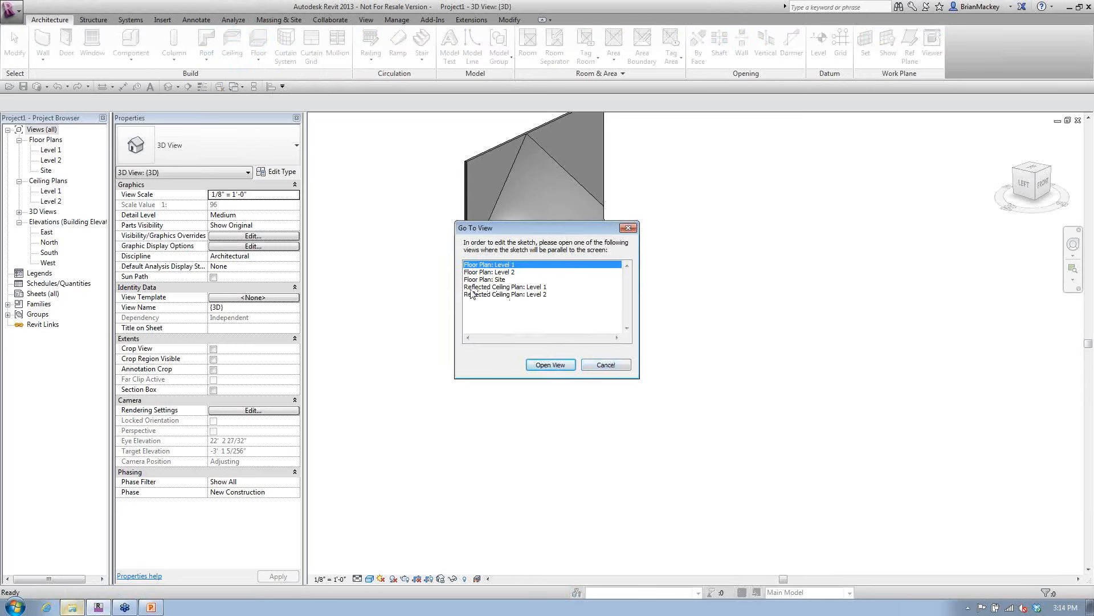
{"action": "left_click", "coordinate": [603, 365]}
{"action": "left_click", "coordinate": [614, 335]}
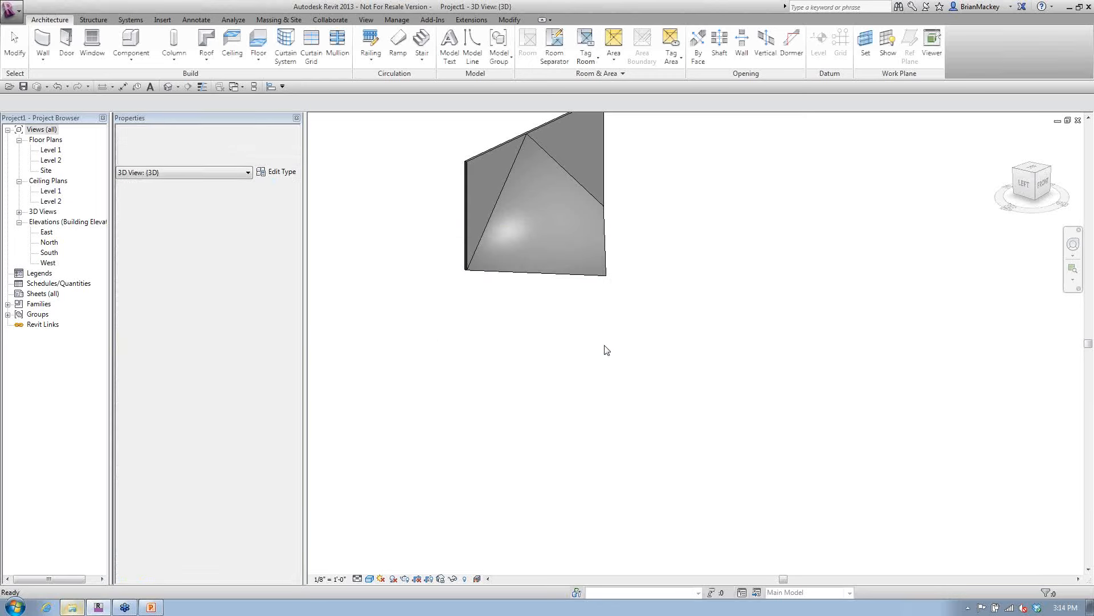
{"action": "right_click", "coordinate": [607, 348]}
{"action": "left_click", "coordinate": [679, 357]}
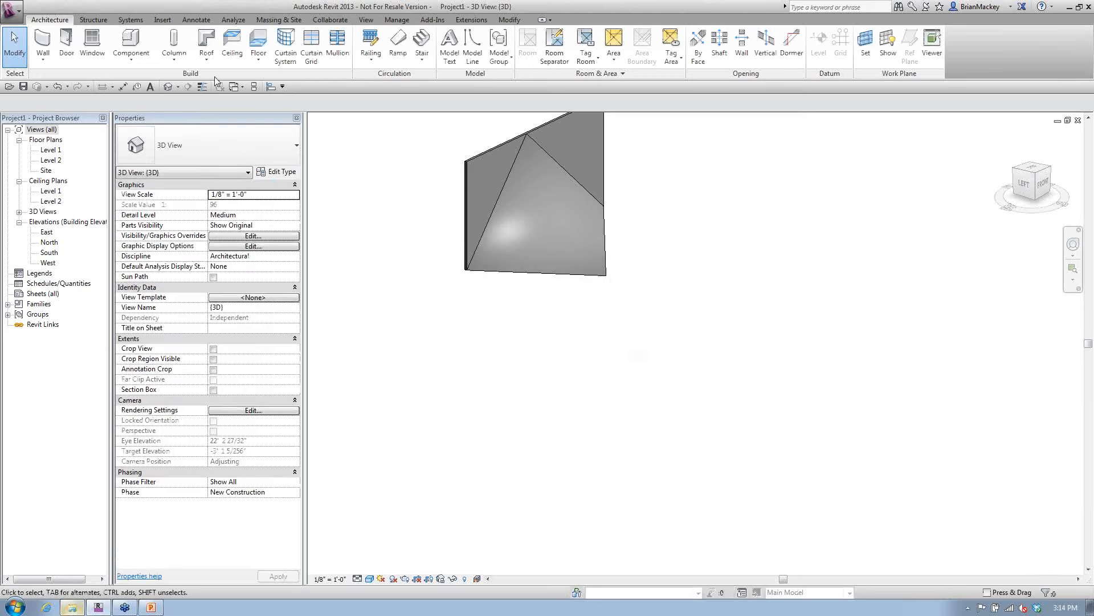
Step: Set the active work plane to Level 1
{"action": "left_click", "coordinate": [865, 45]}
{"action": "left_click", "coordinate": [576, 305]}
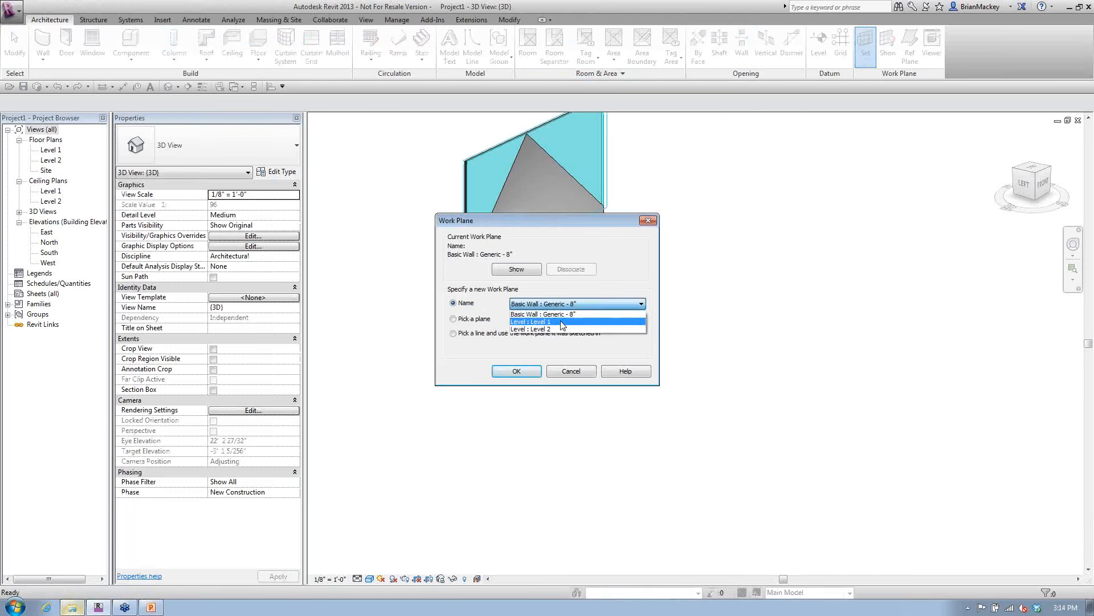
{"action": "left_click", "coordinate": [561, 322]}
{"action": "left_click", "coordinate": [533, 371]}
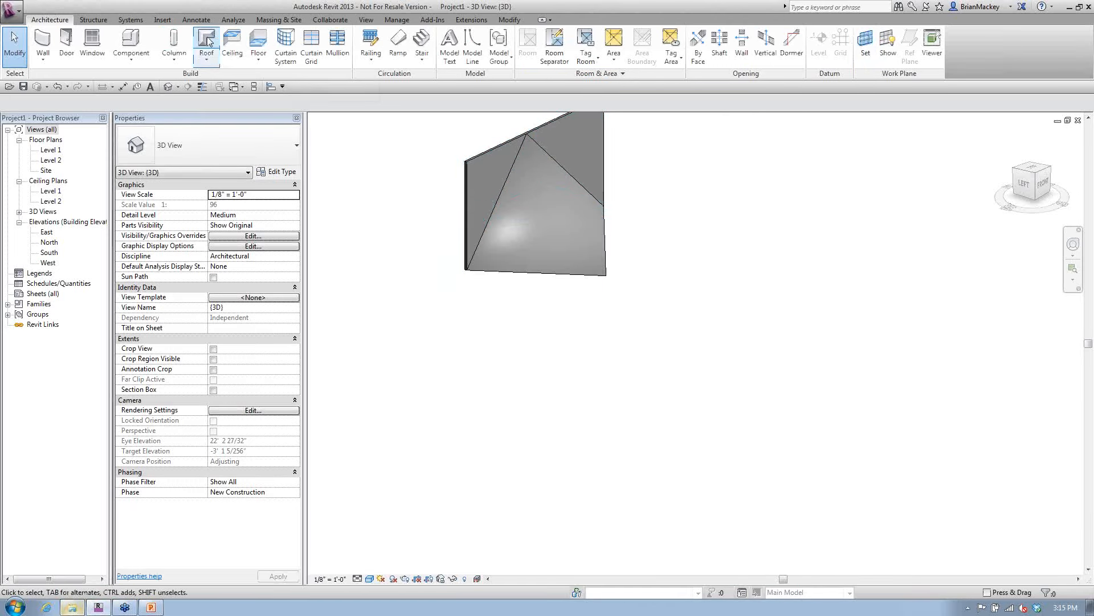
Step: Start a footprint roof based on Level 1 and sketch a rectangular boundary about 43'-6" by 91'-0" in the open area beside the wall
{"action": "left_click", "coordinate": [207, 40]}
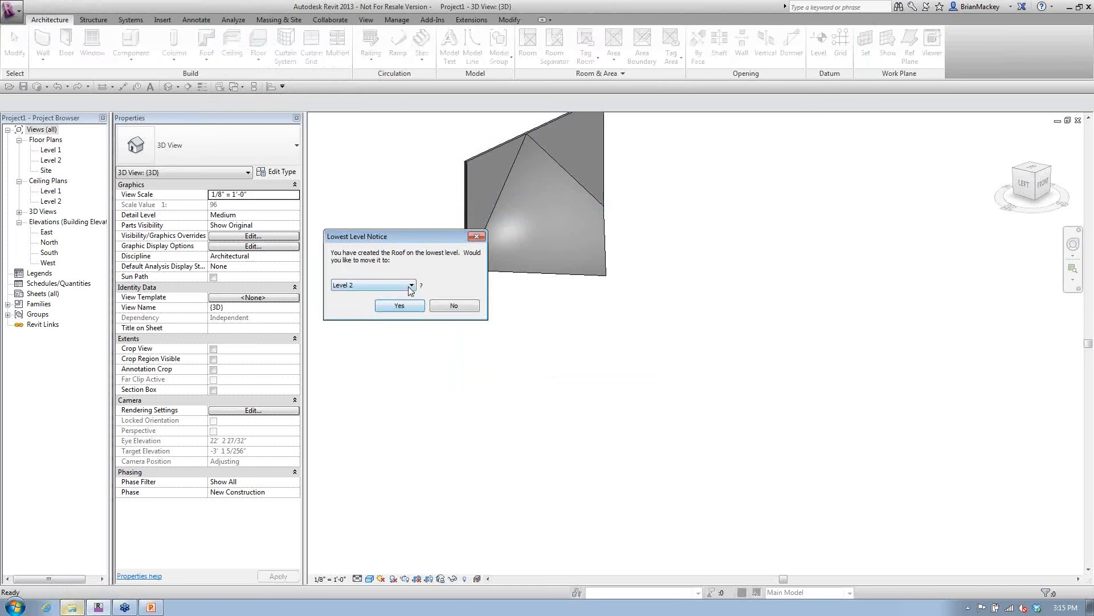
{"action": "left_click", "coordinate": [389, 304]}
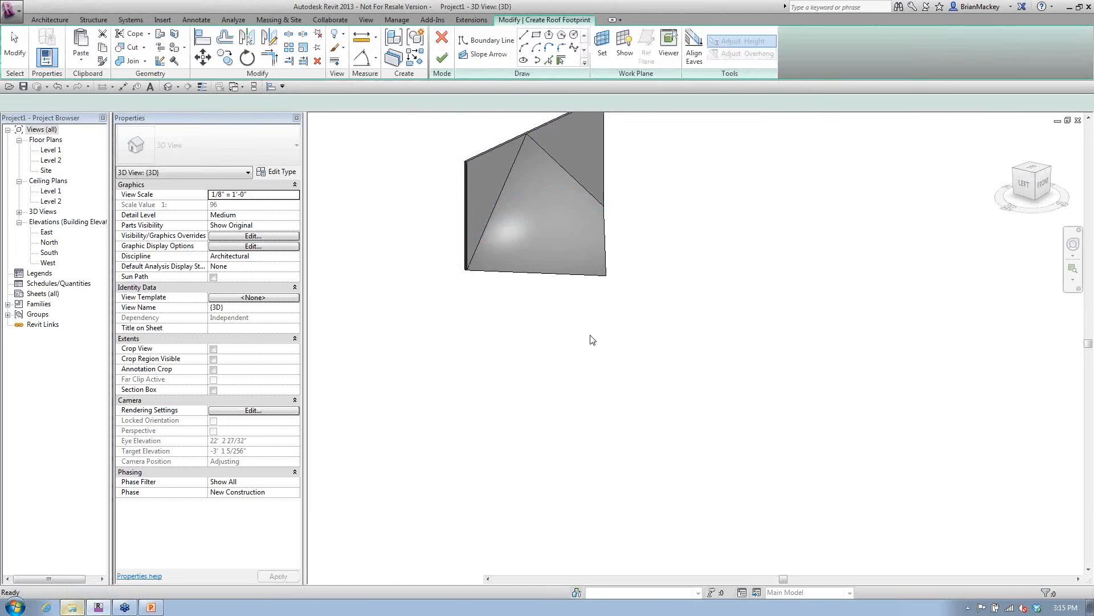
{"action": "left_click", "coordinate": [537, 34]}
{"action": "left_click", "coordinate": [651, 361]}
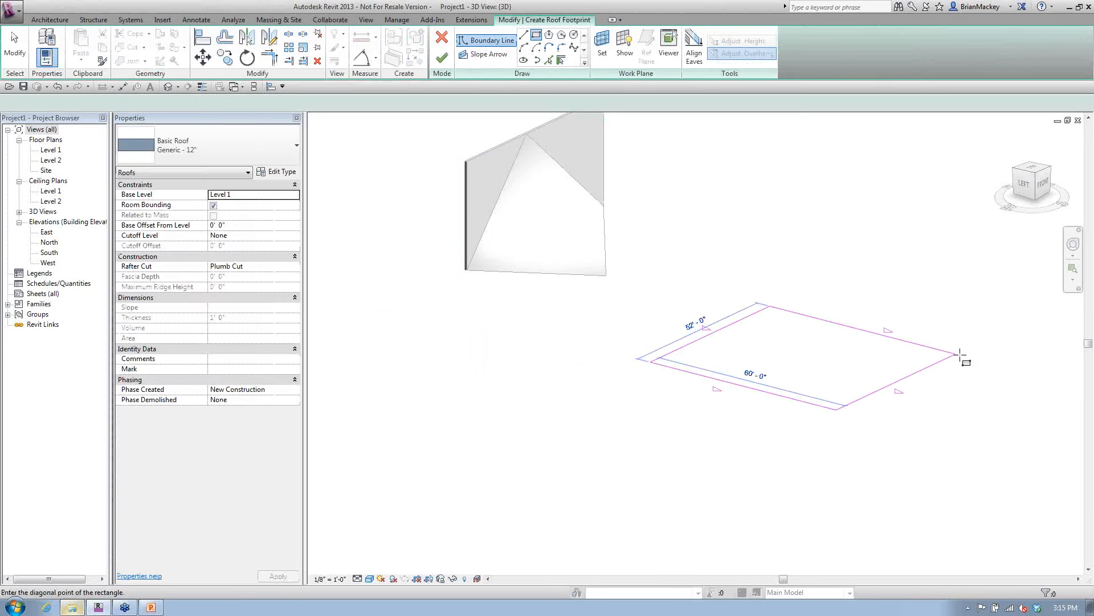
{"action": "left_click", "coordinate": [956, 354]}
{"action": "left_click", "coordinate": [992, 297]}
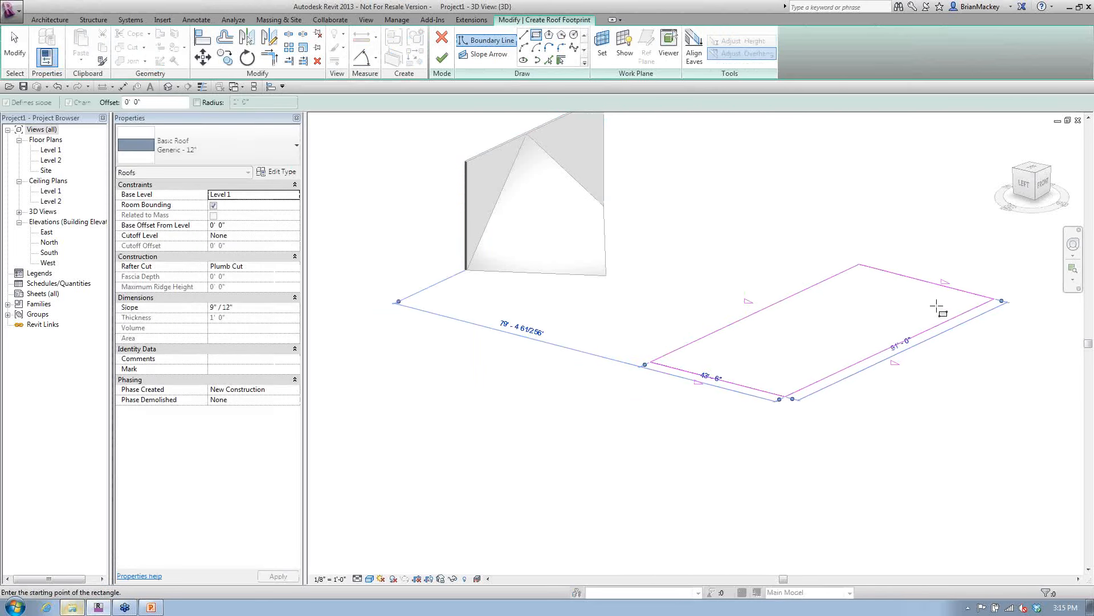
{"action": "key", "text": "Escape"}
{"action": "key", "text": "Escape"}
Step: Turn off slope definition for the footprint's two long boundary lines, and set the roof slope to -1/2" / 12"
{"action": "mouse_move", "coordinate": [936, 342]}
{"action": "left_mouse_down"}
{"action": "mouse_move", "coordinate": [787, 288]}
{"action": "mouse_move", "coordinate": [755, 313]}
{"action": "left_mouse_up"}
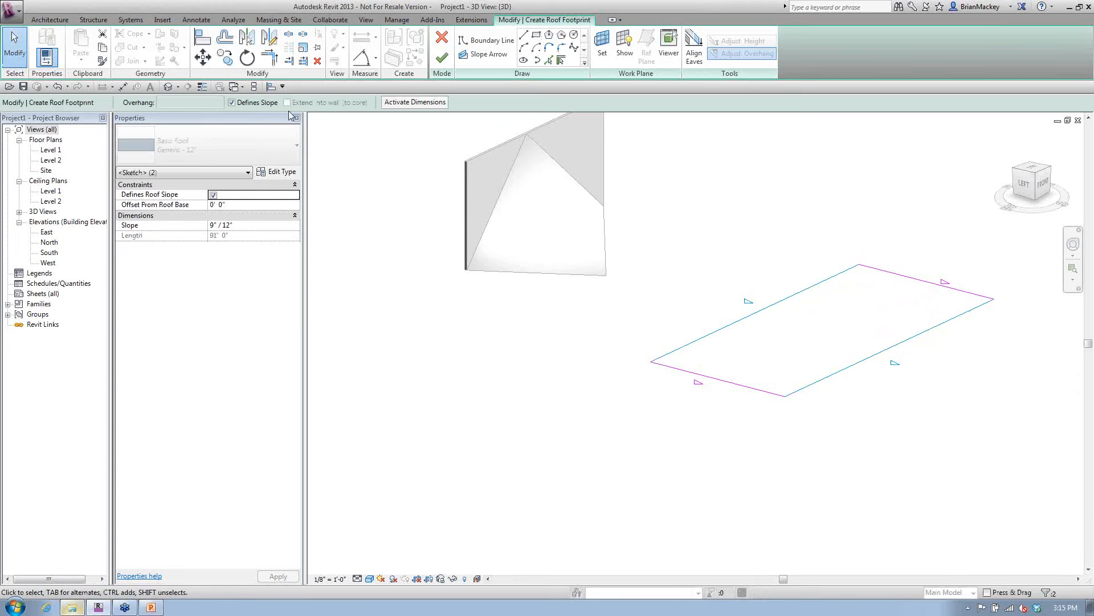
{"action": "left_click", "coordinate": [361, 272]}
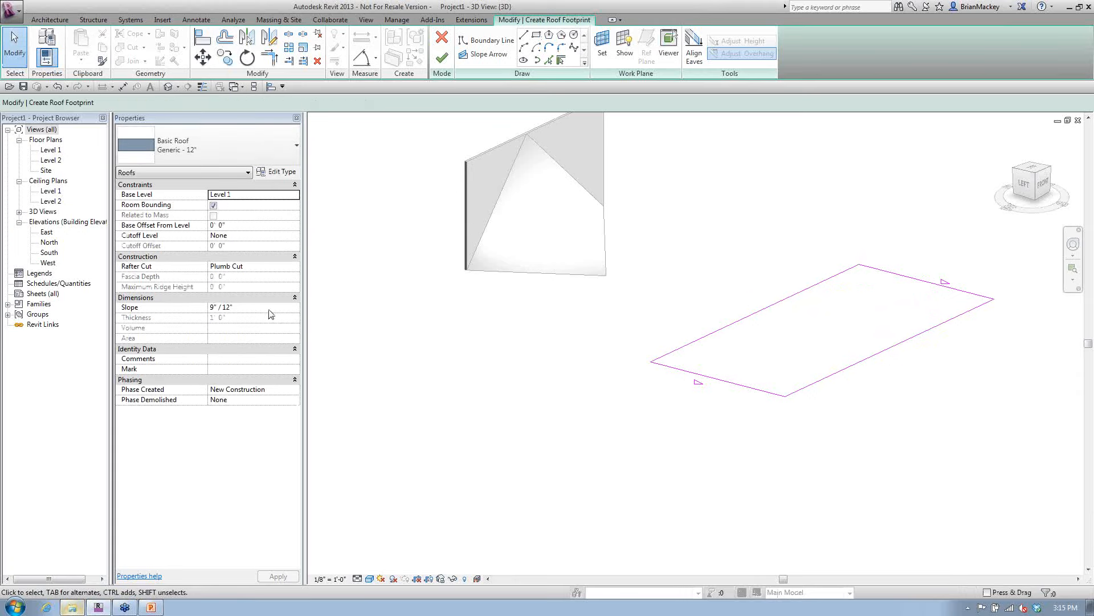
{"action": "left_click", "coordinate": [270, 308]}
{"action": "type", "text": "-1/2"}
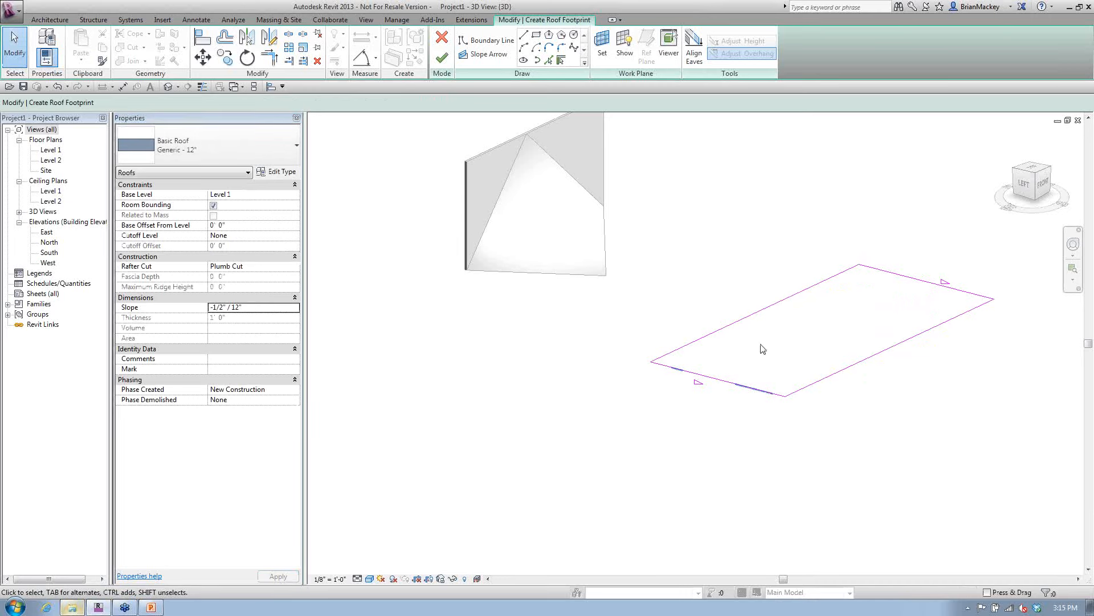
Step: Finish the footprint roof sketch and clear the selection
{"action": "left_click", "coordinate": [442, 57]}
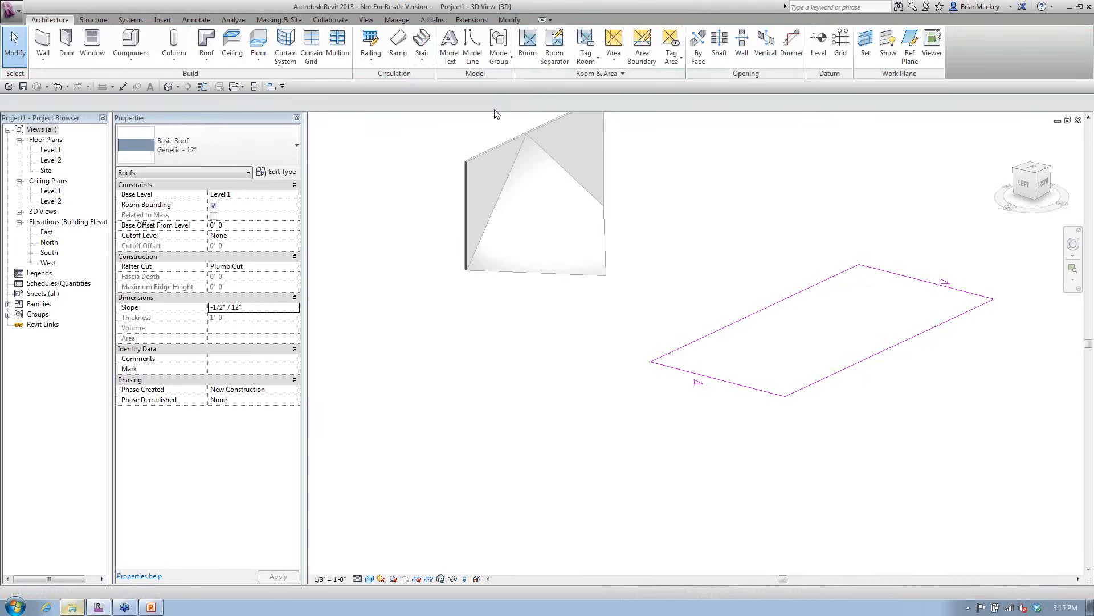
{"action": "left_click", "coordinate": [917, 434]}
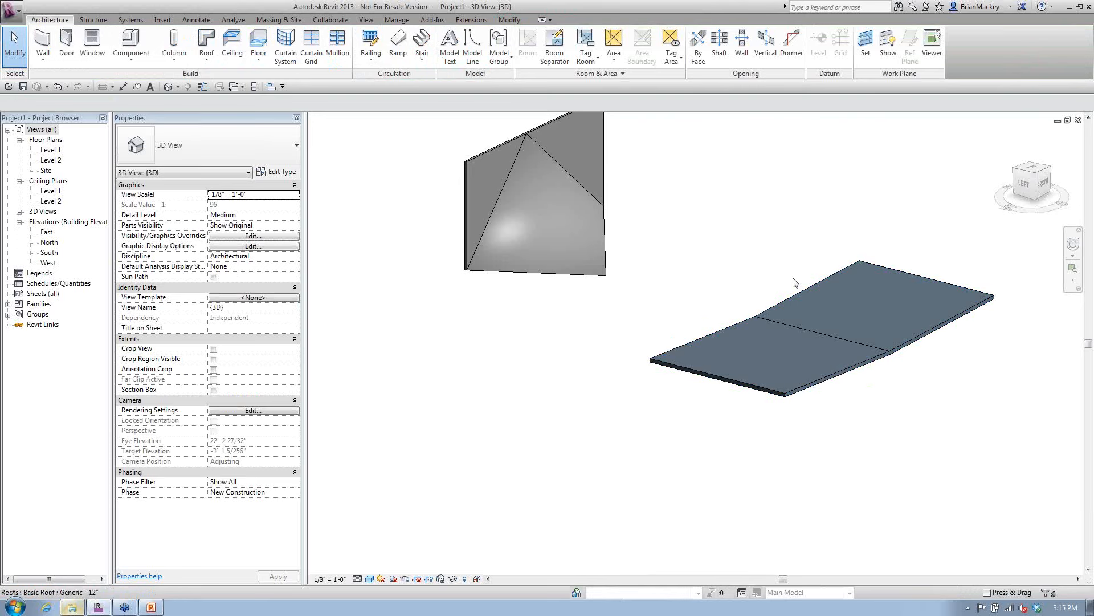
Step: Create a new family from the Generic Model Adaptive.rft template
{"action": "left_click", "coordinate": [22, 13]}
{"action": "mouse_move", "coordinate": [74, 53]}
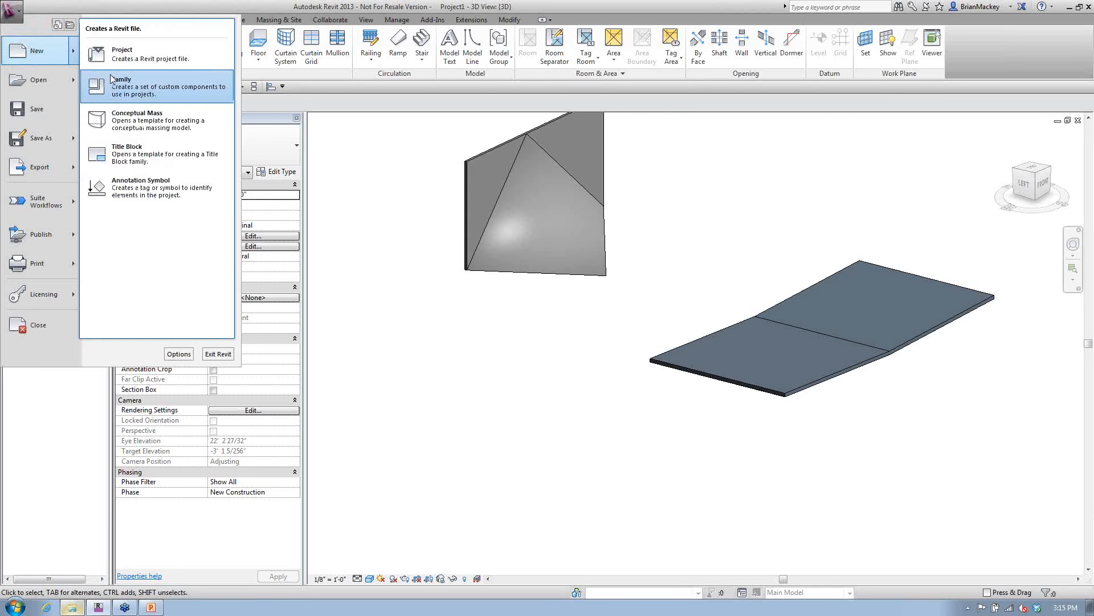
{"action": "left_click", "coordinate": [123, 80]}
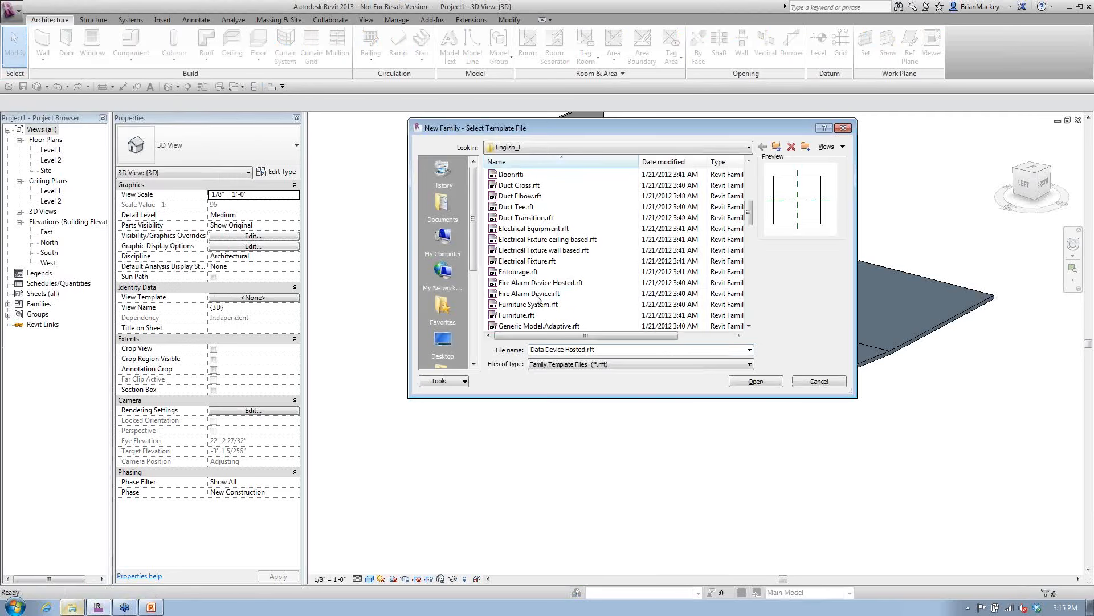
{"action": "scroll", "coordinate": [538, 298], "scroll_direction": "down", "scroll_amount": 4}
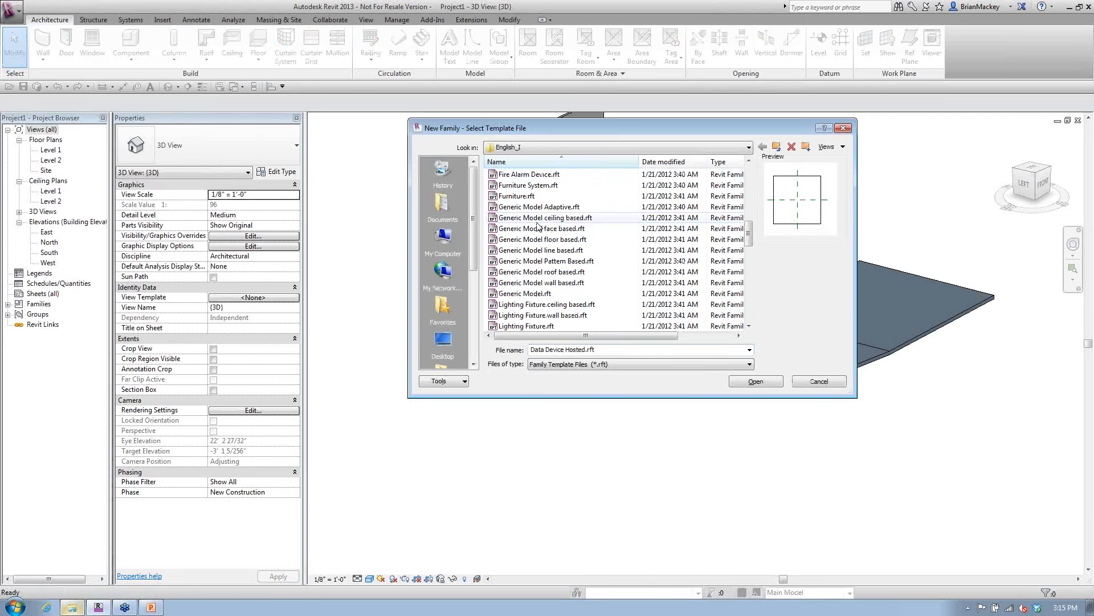
{"action": "left_click", "coordinate": [539, 206]}
{"action": "left_click", "coordinate": [755, 381]}
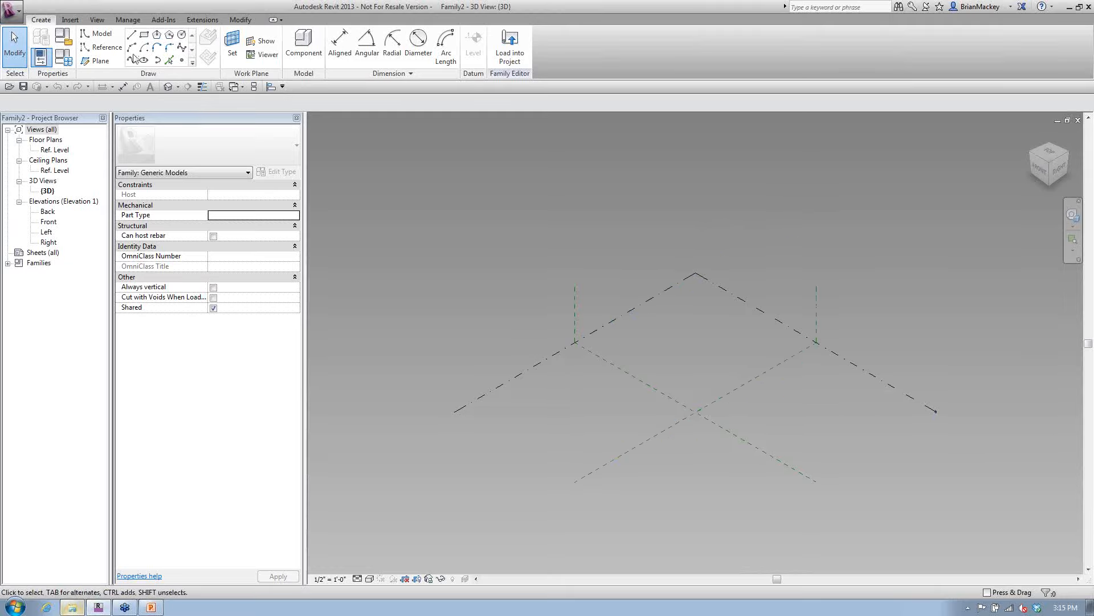
Step: Place four reference points: one at the reference planes' intersection, one either side along one plane, and one on the other plane
{"action": "left_click", "coordinate": [182, 60]}
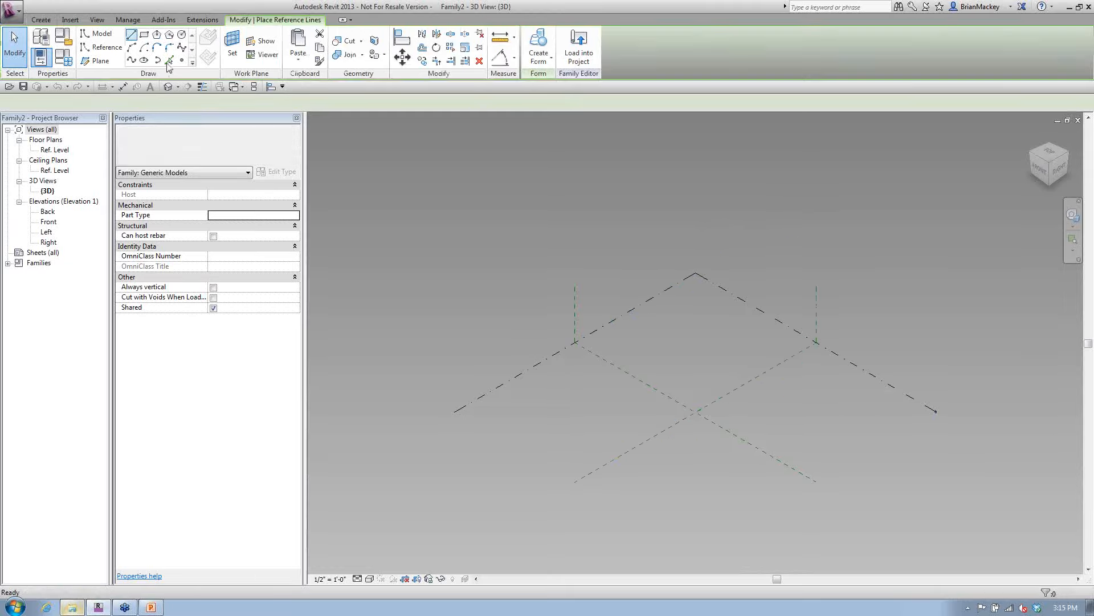
{"action": "left_click", "coordinate": [650, 439]}
{"action": "left_click", "coordinate": [696, 411]}
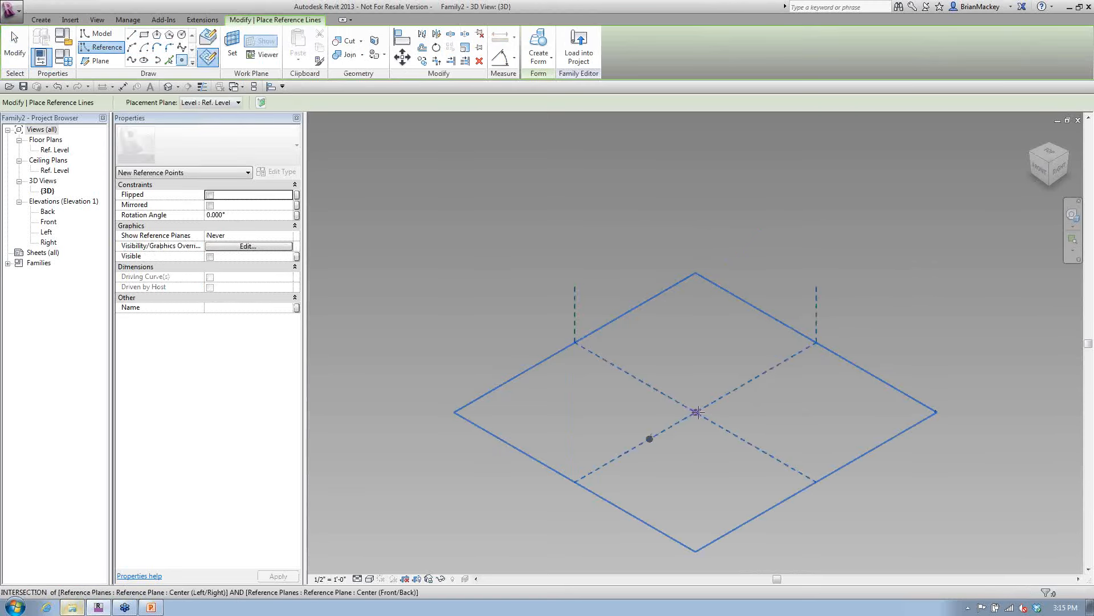
{"action": "left_click", "coordinate": [738, 387]}
{"action": "left_click", "coordinate": [654, 388]}
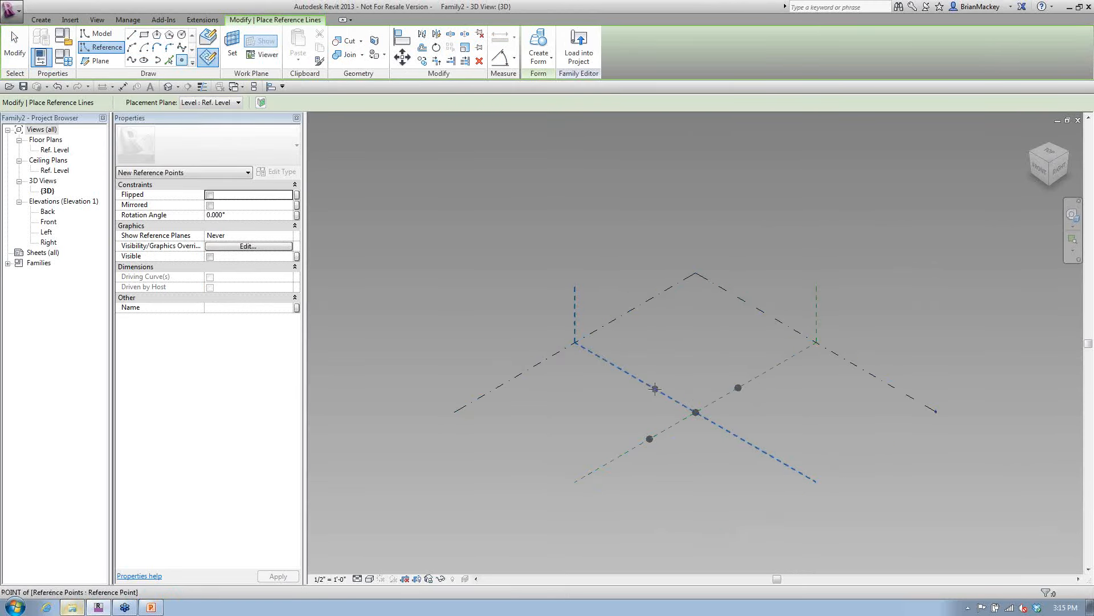
{"action": "right_click", "coordinate": [689, 354]}
{"action": "left_click", "coordinate": [704, 360]}
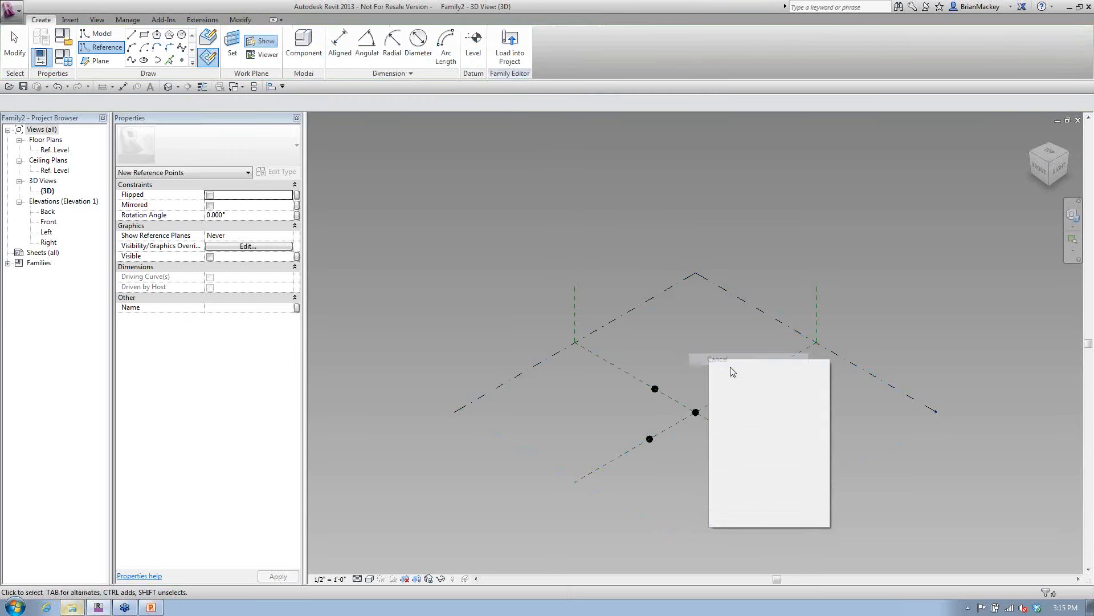
{"action": "left_click", "coordinate": [106, 48]}
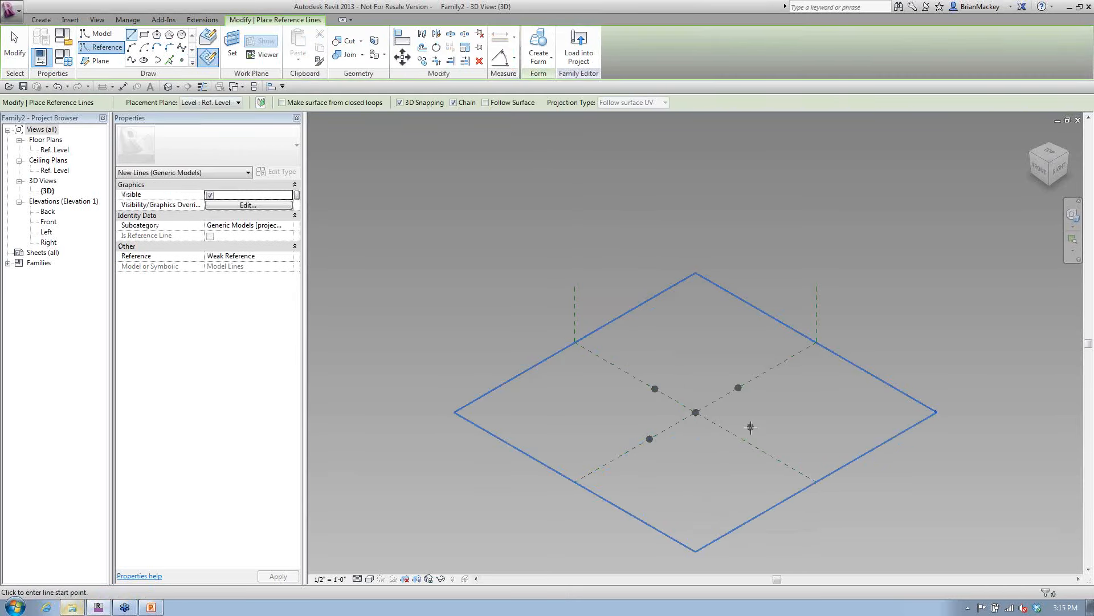
{"action": "key", "text": "Escape"}
{"action": "key", "text": "Escape"}
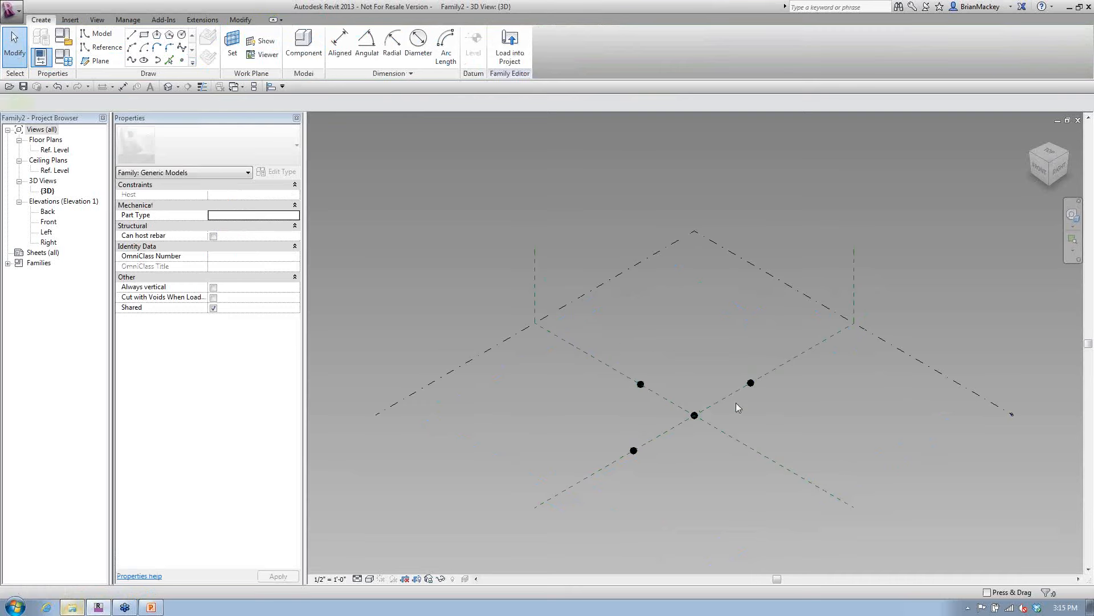
Step: Make all four reference points adaptive and clear the selection
{"action": "left_click_drag", "start_coordinate": [598, 345], "coordinate": [790, 484]}
{"action": "left_click", "coordinate": [593, 50]}
{"action": "left_click", "coordinate": [770, 426]}
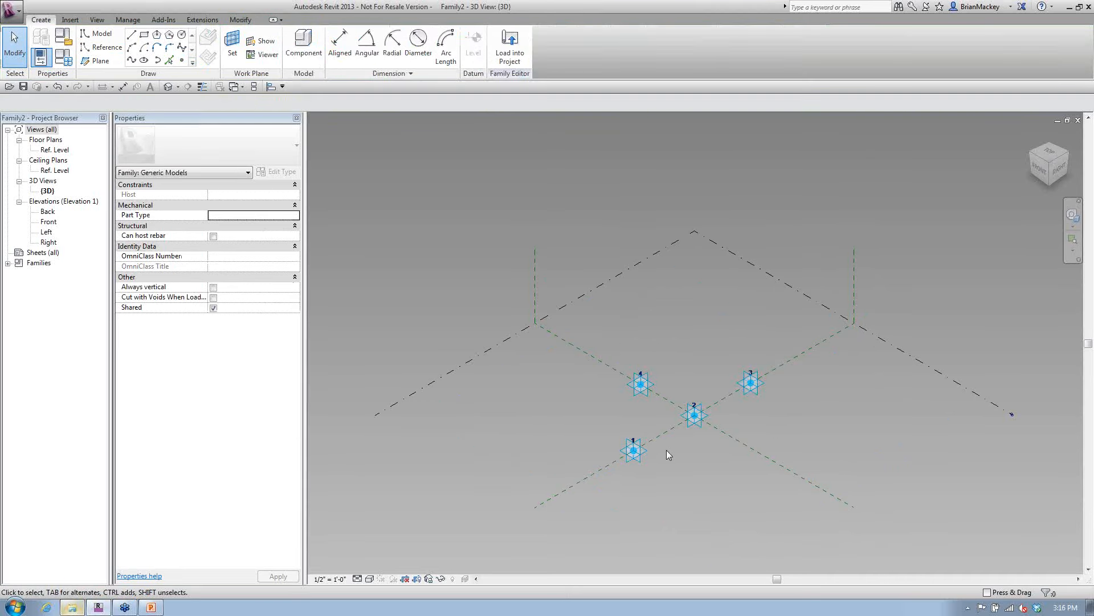
Step: Set the work plane to the horizontal plane of adaptive point 2 and place a reference point on that point
{"action": "scroll", "coordinate": [667, 451], "scroll_direction": "up", "scroll_amount": 3}
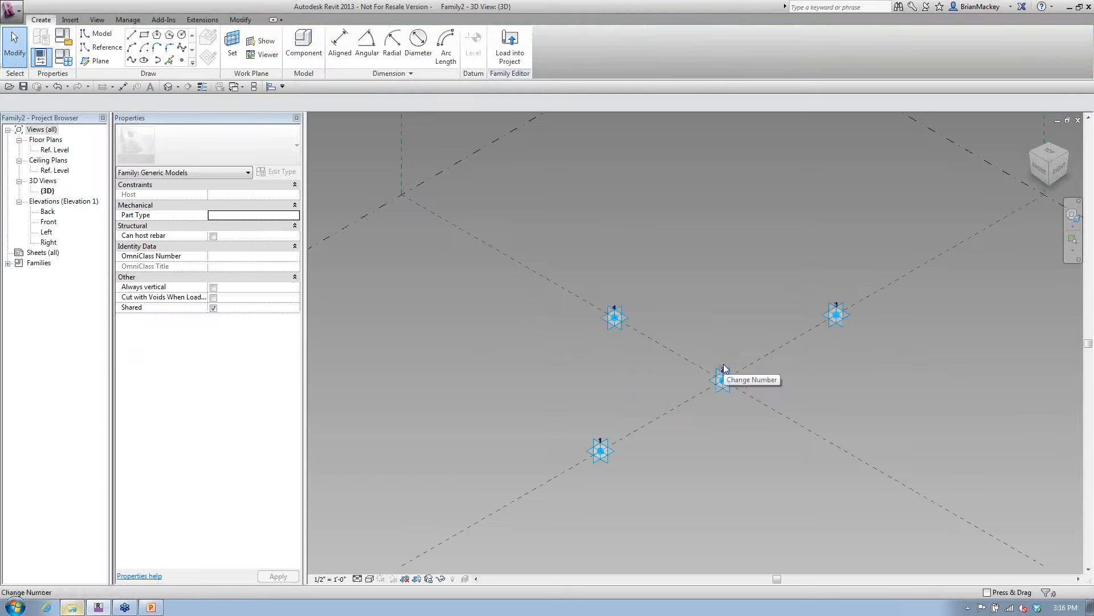
{"action": "scroll", "coordinate": [727, 381], "scroll_direction": "up", "scroll_amount": 3}
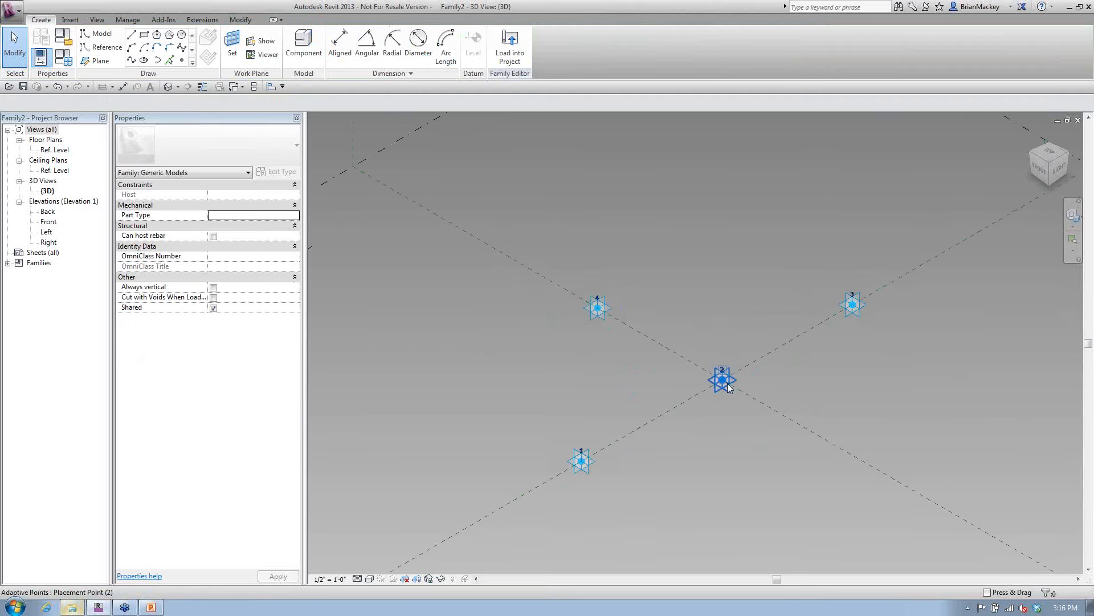
{"action": "left_click", "coordinate": [101, 46]}
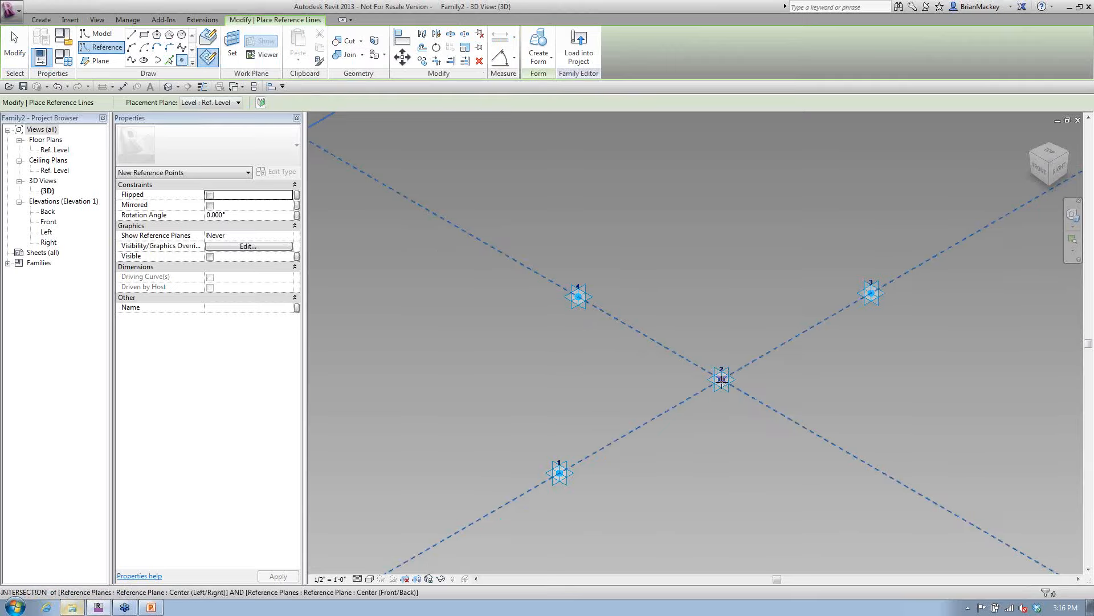
{"action": "left_click", "coordinate": [239, 103]}
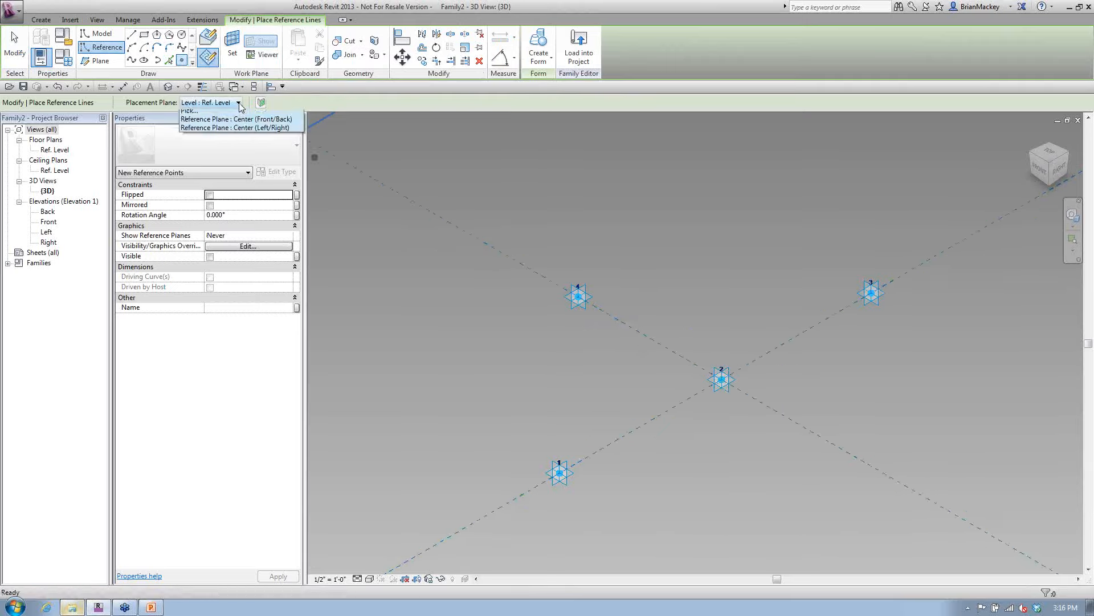
{"action": "left_click", "coordinate": [238, 101]}
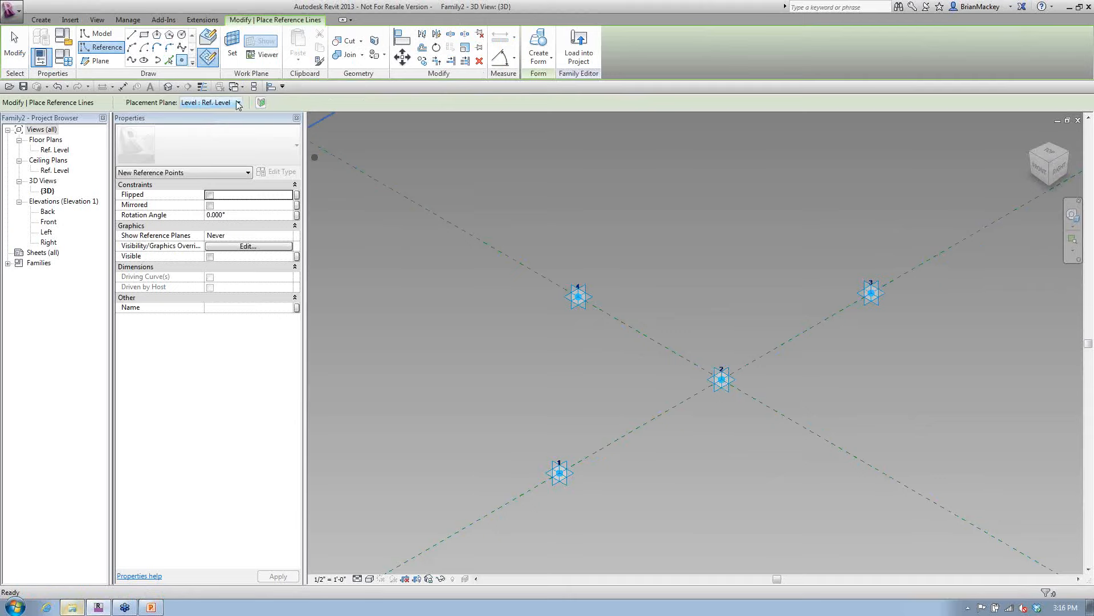
{"action": "left_click", "coordinate": [232, 43]}
{"action": "key", "text": "Escape"}
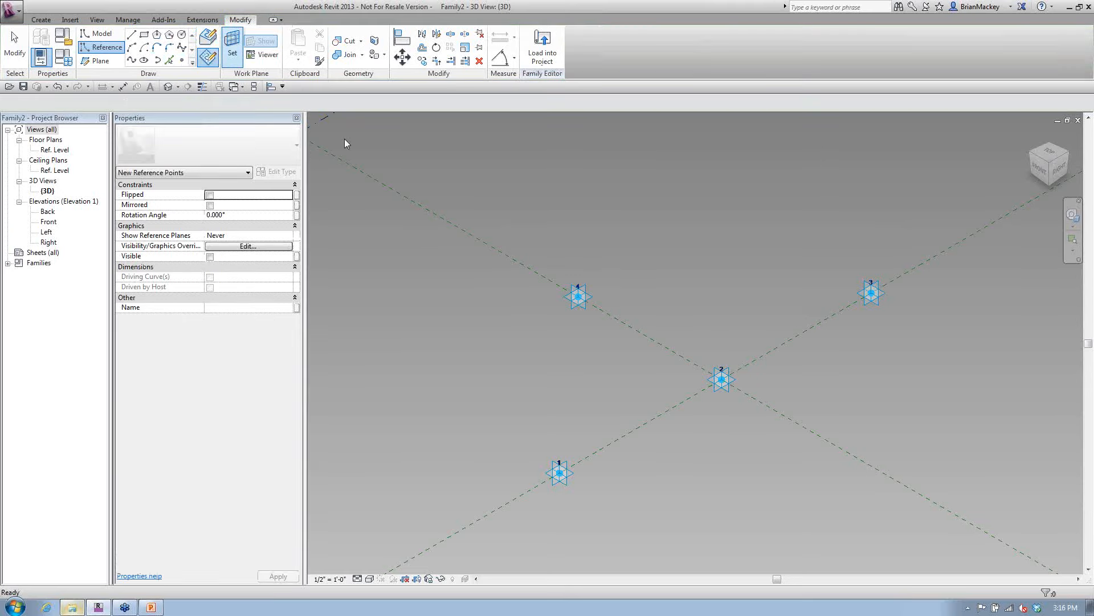
{"action": "left_click", "coordinate": [733, 381]}
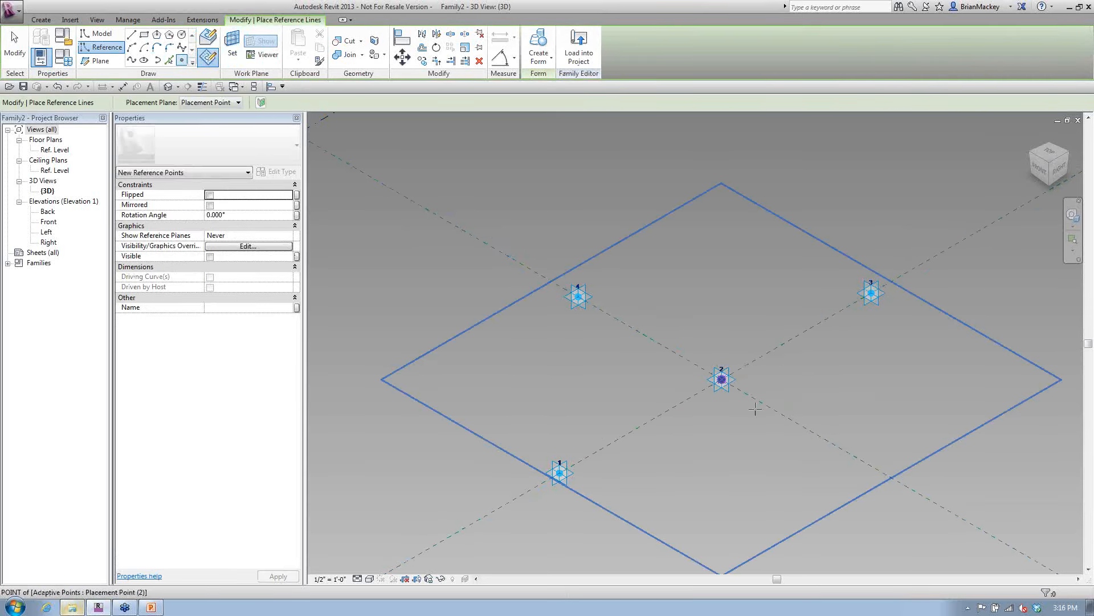
{"action": "key", "text": "Escape"}
{"action": "key", "text": "Escape"}
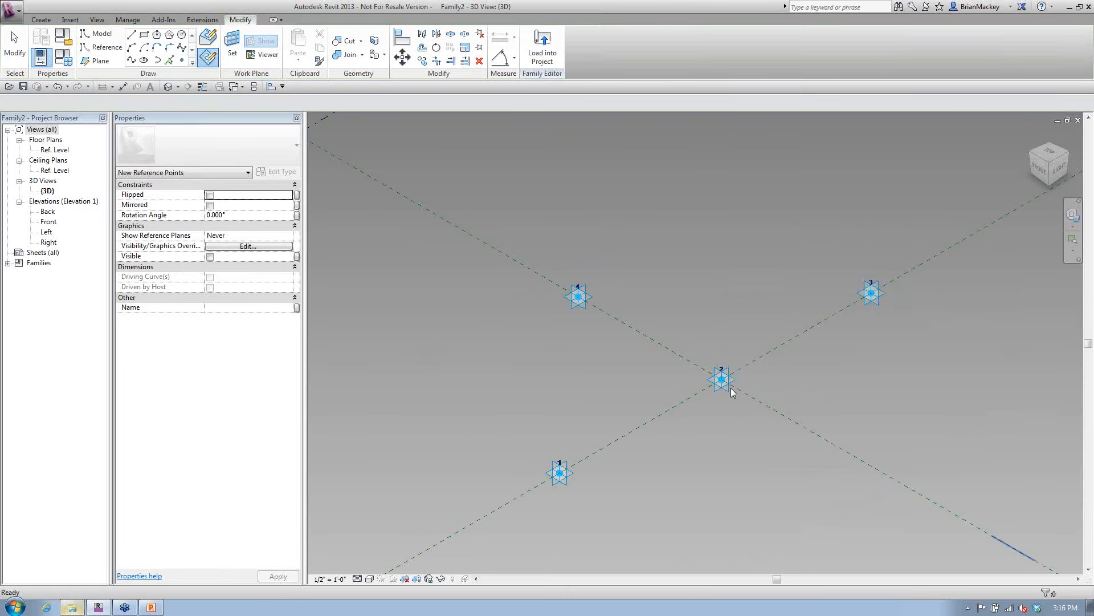
Step: Offset the reference point hosted on adaptive point 2 by 4' 0"
{"action": "left_click", "coordinate": [723, 382]}
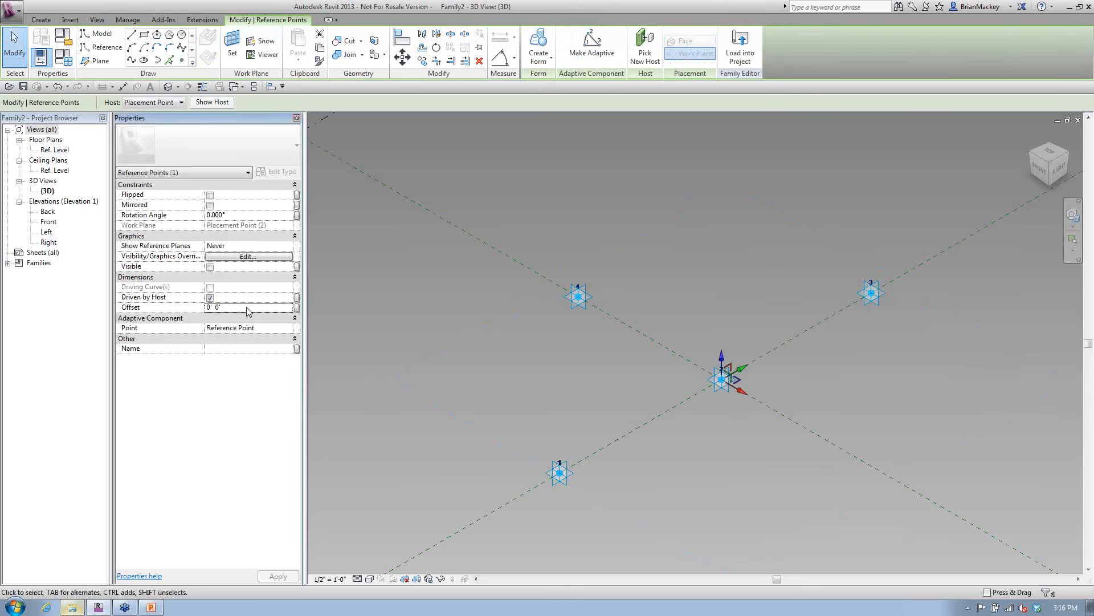
{"action": "left_click", "coordinate": [247, 307]}
{"action": "type", "text": "4."}
{"action": "key", "text": "Return"}
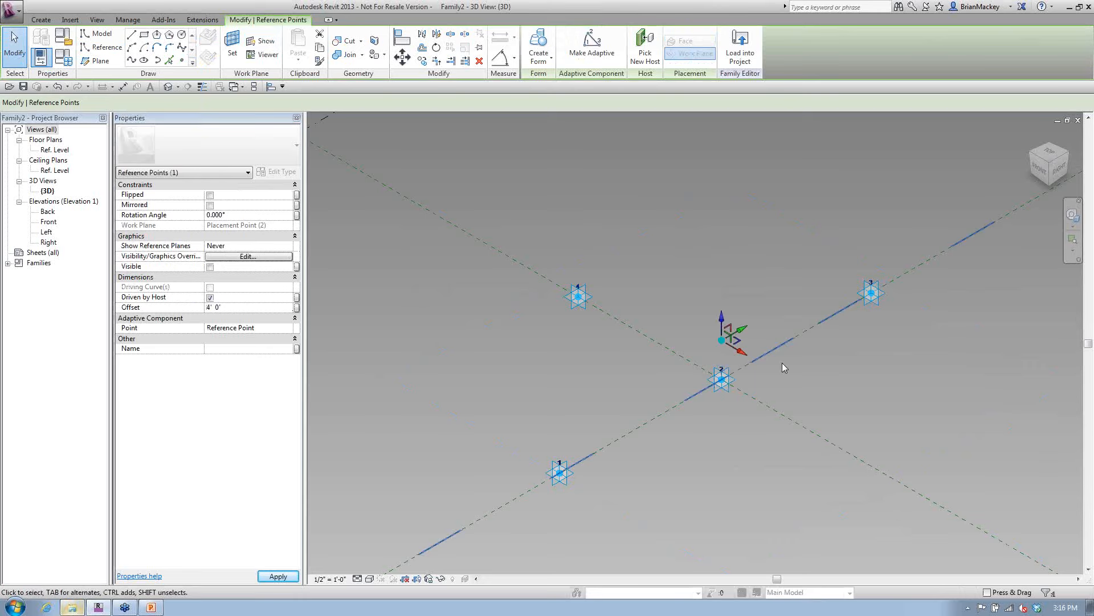
{"action": "left_click", "coordinate": [786, 368]}
Step: Move adaptive point 2 slightly to test its link with the offset reference point above it
{"action": "scroll", "coordinate": [740, 350], "scroll_direction": "up", "scroll_amount": 4}
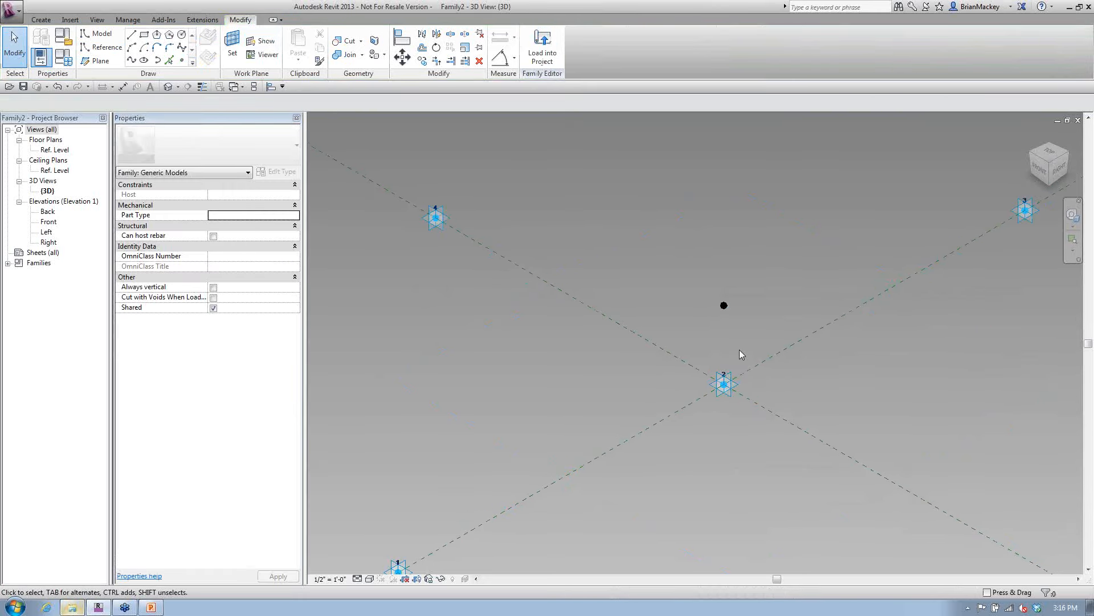
{"action": "left_click", "coordinate": [735, 383]}
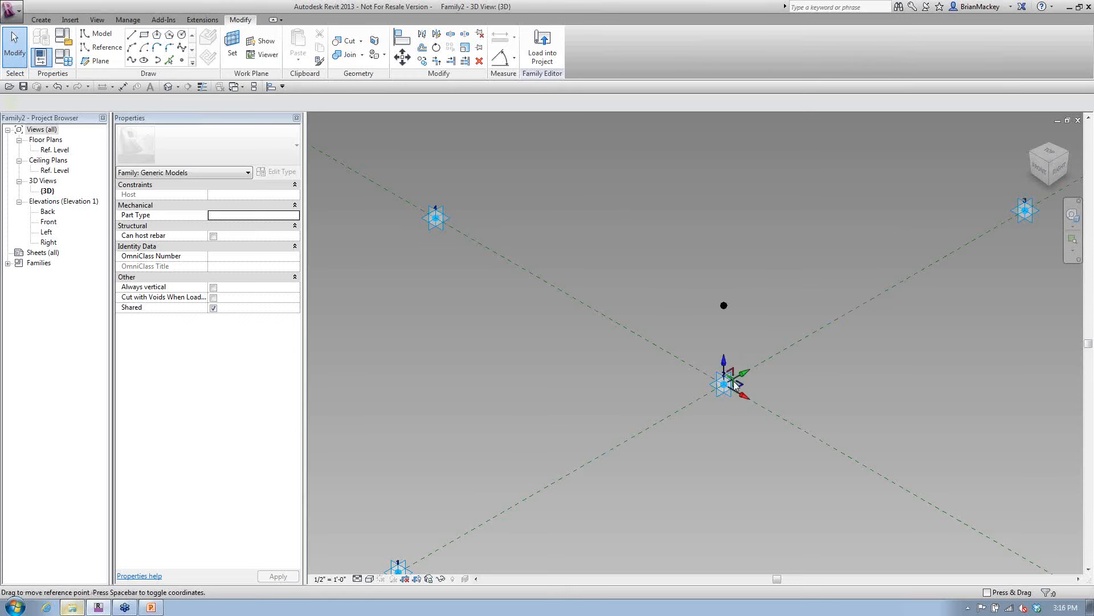
{"action": "mouse_move", "coordinate": [733, 372]}
{"action": "left_mouse_down"}
{"action": "mouse_move", "coordinate": [796, 337]}
{"action": "mouse_move", "coordinate": [778, 299]}
{"action": "mouse_move", "coordinate": [746, 342]}
{"action": "mouse_move", "coordinate": [749, 360]}
{"action": "mouse_move", "coordinate": [729, 361]}
{"action": "mouse_move", "coordinate": [730, 370]}
{"action": "left_mouse_up"}
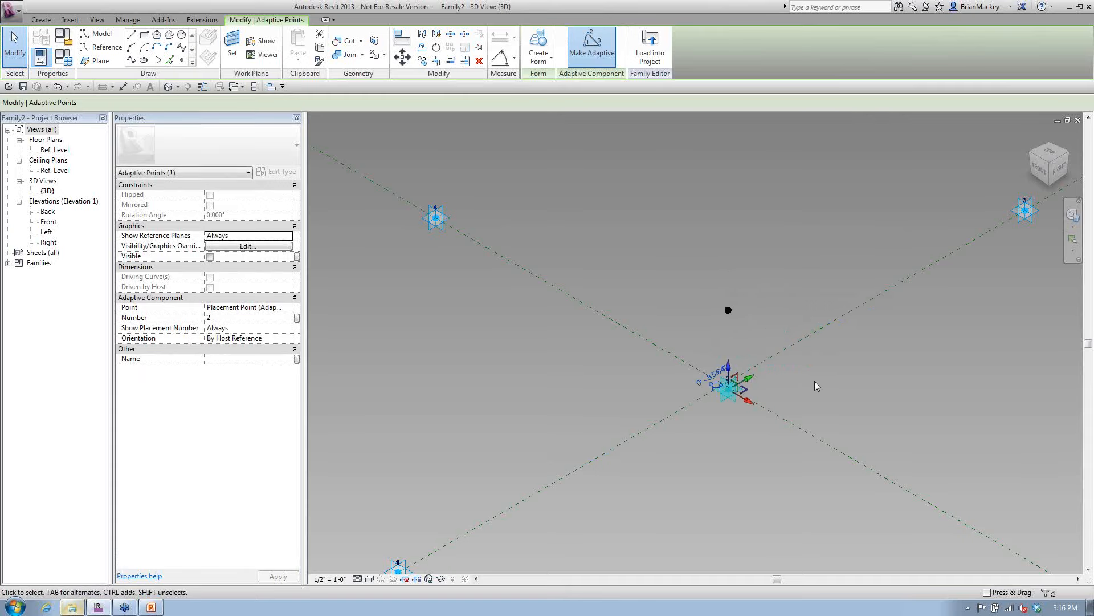
{"action": "left_click", "coordinate": [814, 381]}
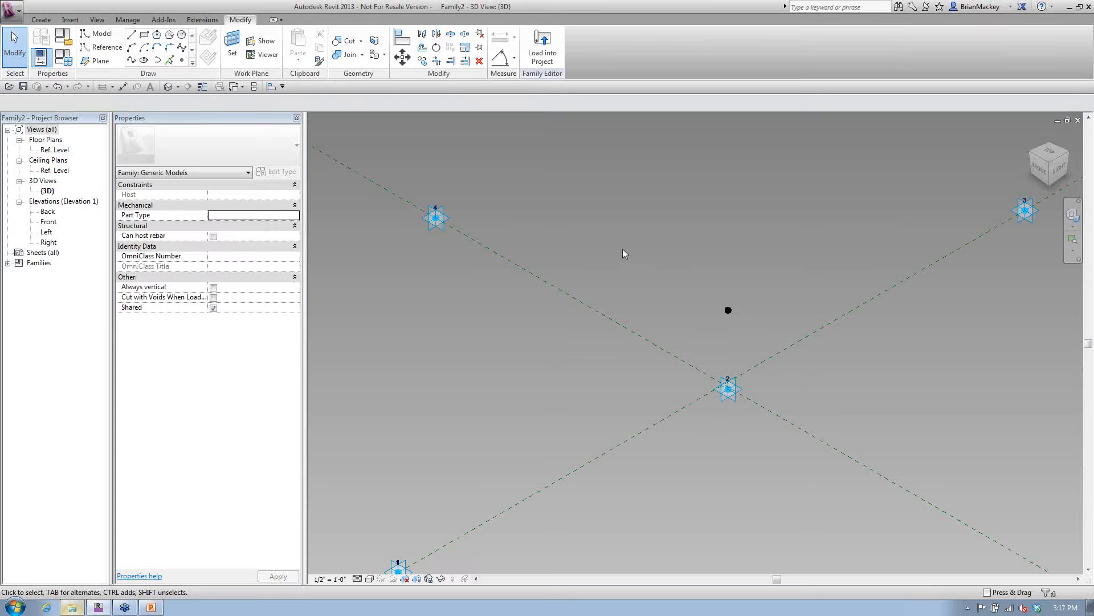
Step: Set the reference line placement plane to Level : Ref. Level and try to draw from adaptive point 1 to the offset point
{"action": "scroll", "coordinate": [623, 248], "scroll_direction": "down", "scroll_amount": 3}
{"action": "left_click", "coordinate": [108, 49]}
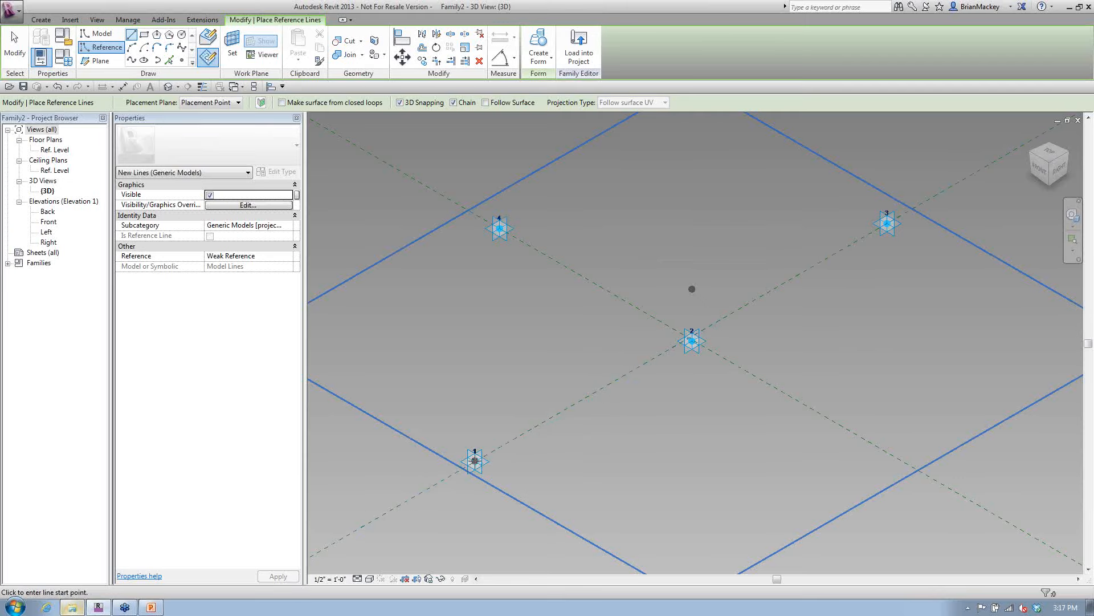
{"action": "middle_click_drag", "start_coordinate": [493, 330], "coordinate": [615, 451]}
{"action": "left_click", "coordinate": [238, 103]}
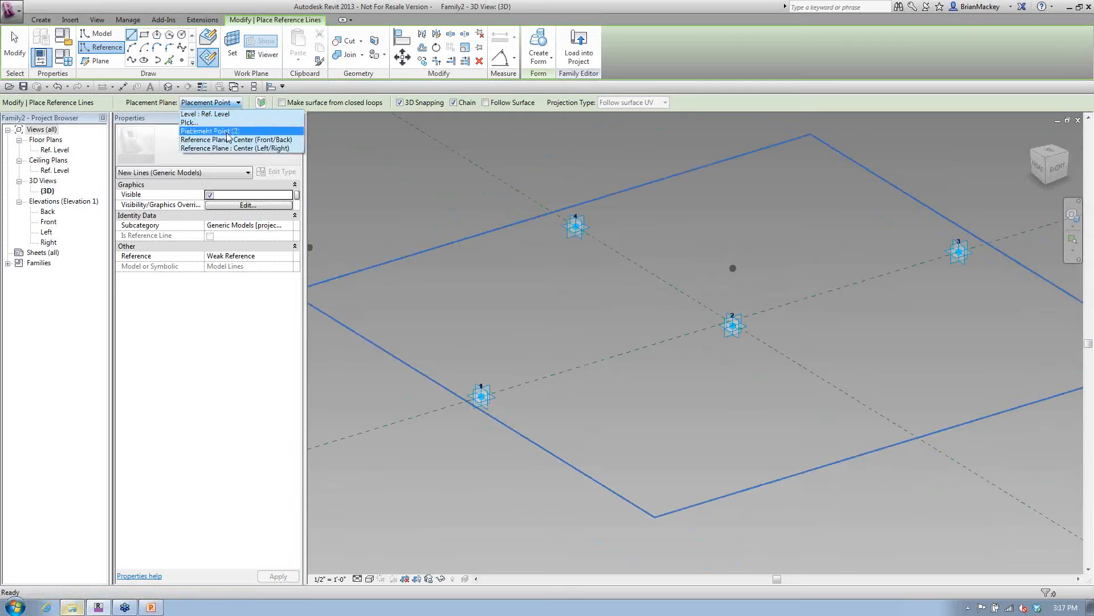
{"action": "left_click", "coordinate": [223, 114]}
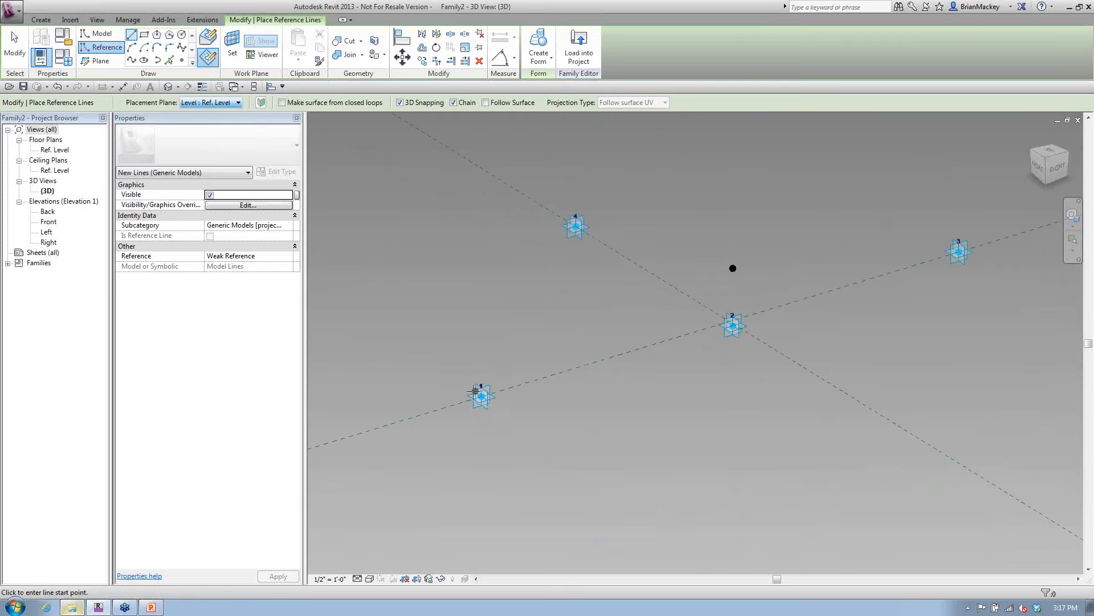
{"action": "left_click", "coordinate": [540, 377]}
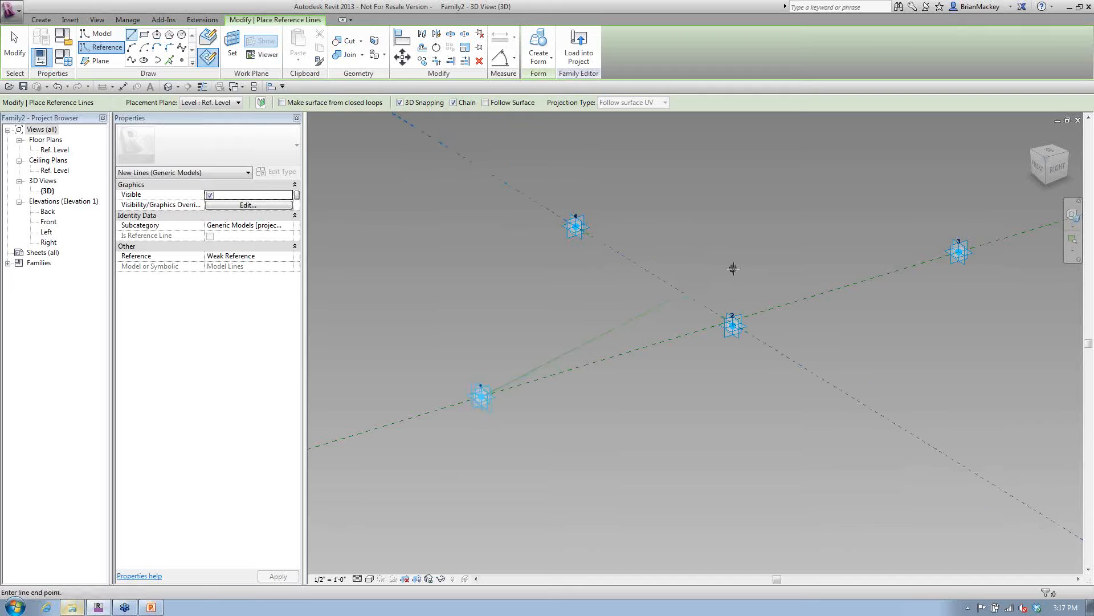
{"action": "mouse_move", "coordinate": [733, 269]}
{"action": "middle_mouse_down", "text": "shift"}
{"action": "mouse_move", "coordinate": [736, 302]}
{"action": "mouse_move", "coordinate": [766, 327]}
{"action": "mouse_move", "coordinate": [736, 288]}
{"action": "middle_mouse_up", "text": "shift"}
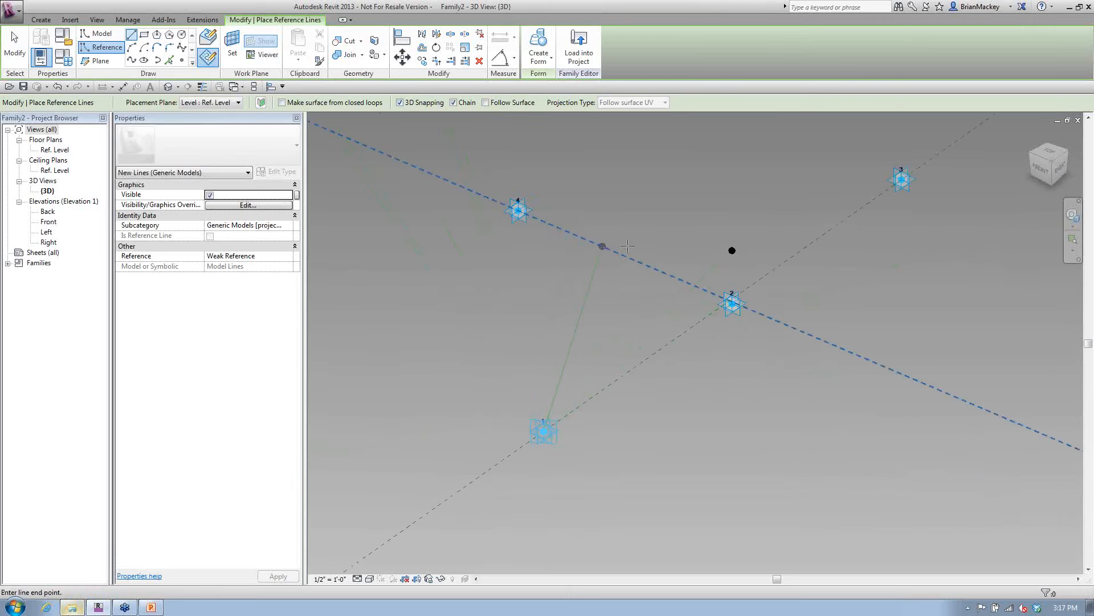
Step: Draw a closed chain of reference lines on faces from adaptive point 1 through the offset point and adaptive points 3 and 4
{"action": "left_click", "coordinate": [208, 38]}
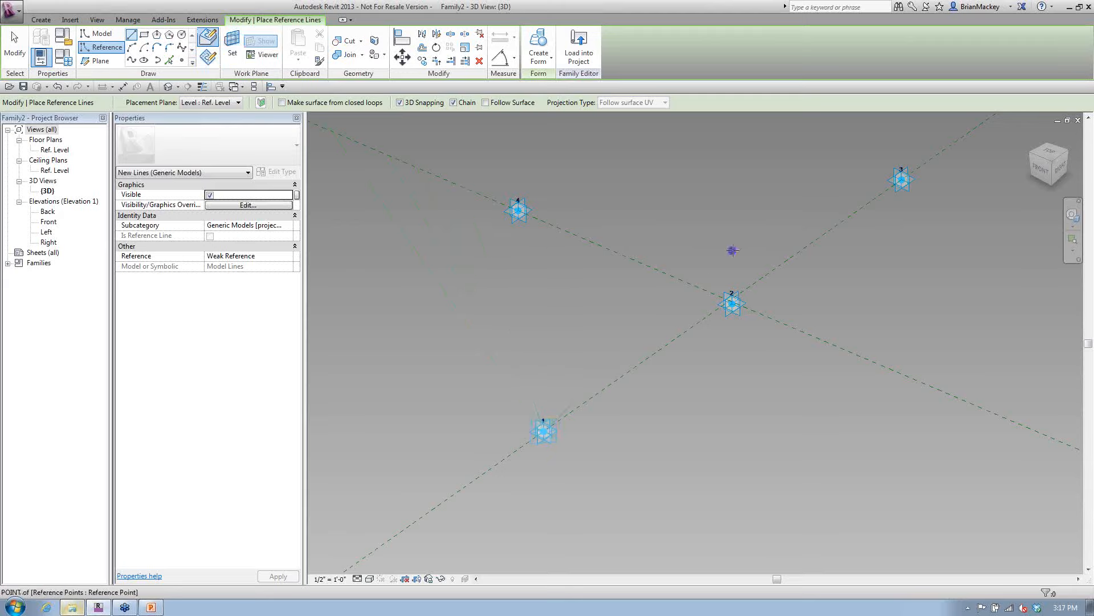
{"action": "left_click", "coordinate": [734, 250]}
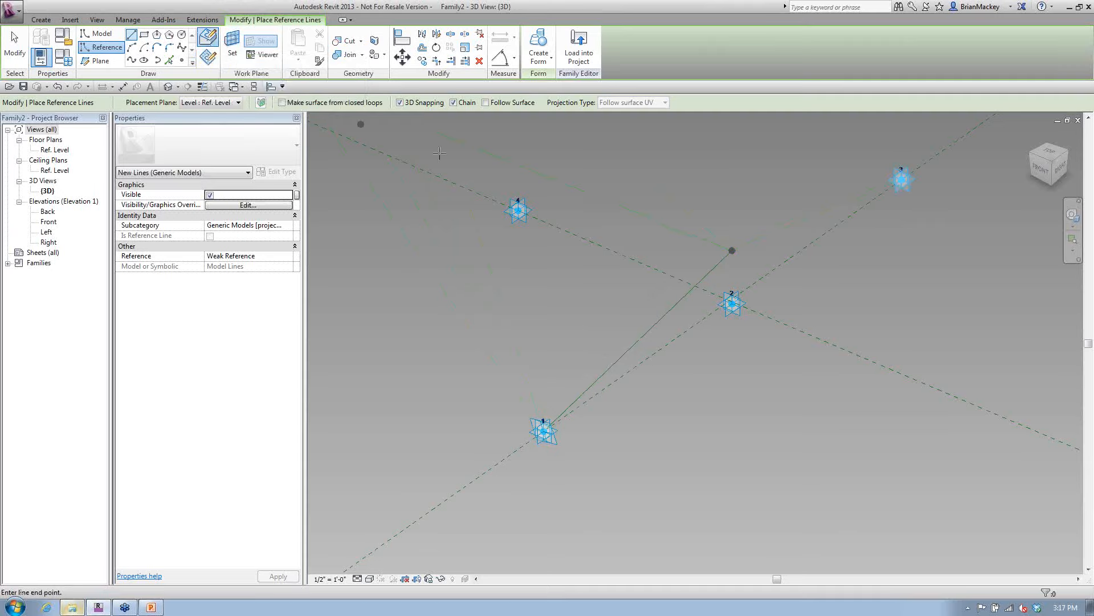
{"action": "left_click", "coordinate": [902, 179]}
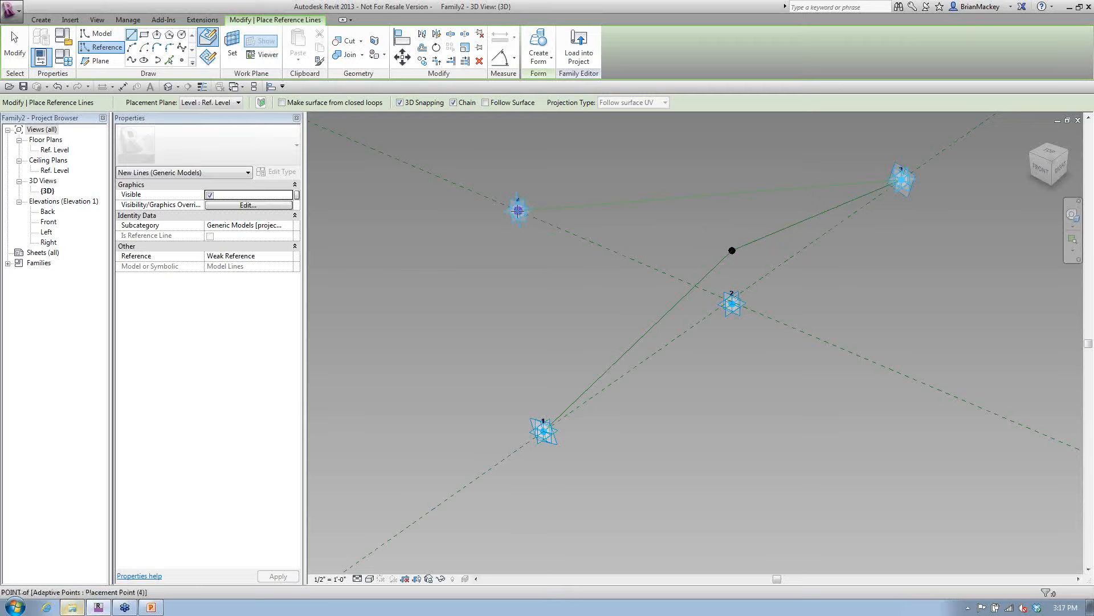
{"action": "left_click", "coordinate": [518, 210]}
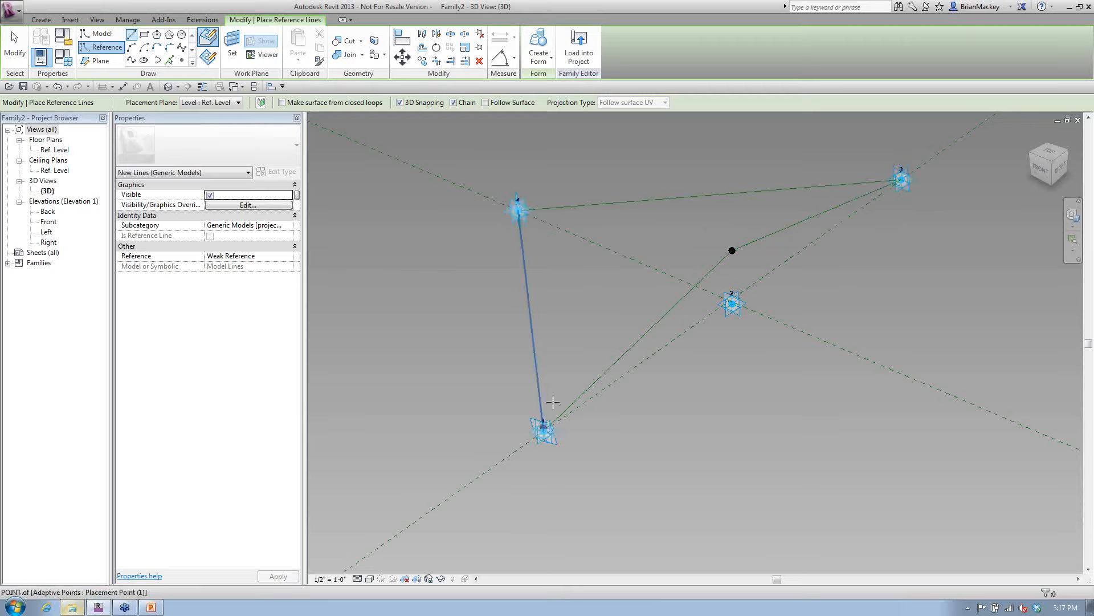
{"action": "left_click", "coordinate": [543, 426]}
{"action": "right_click", "coordinate": [560, 172]}
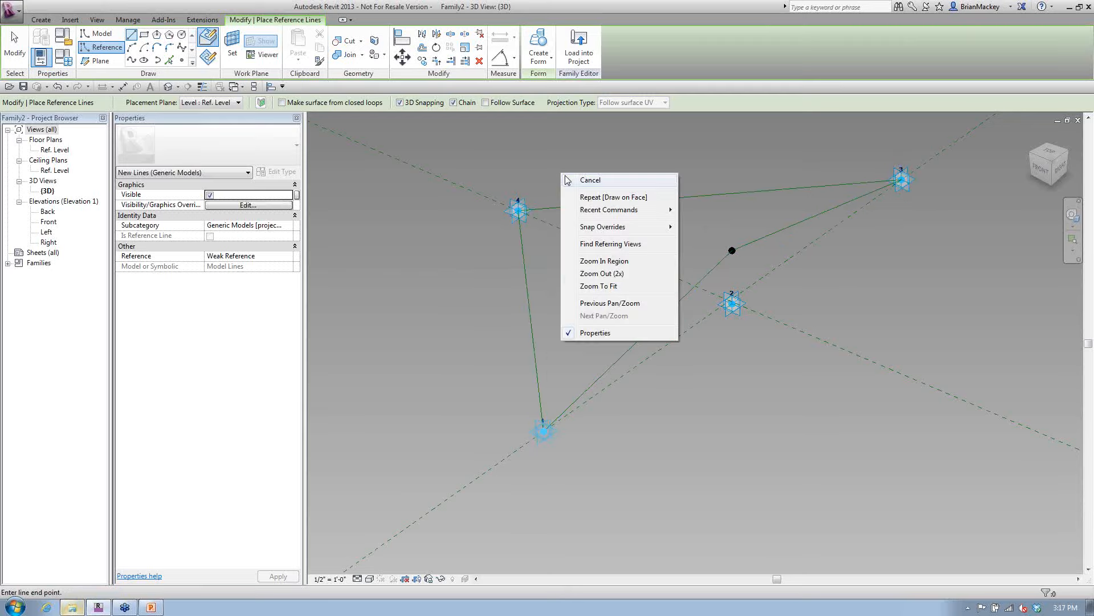
{"action": "left_click", "coordinate": [604, 187]}
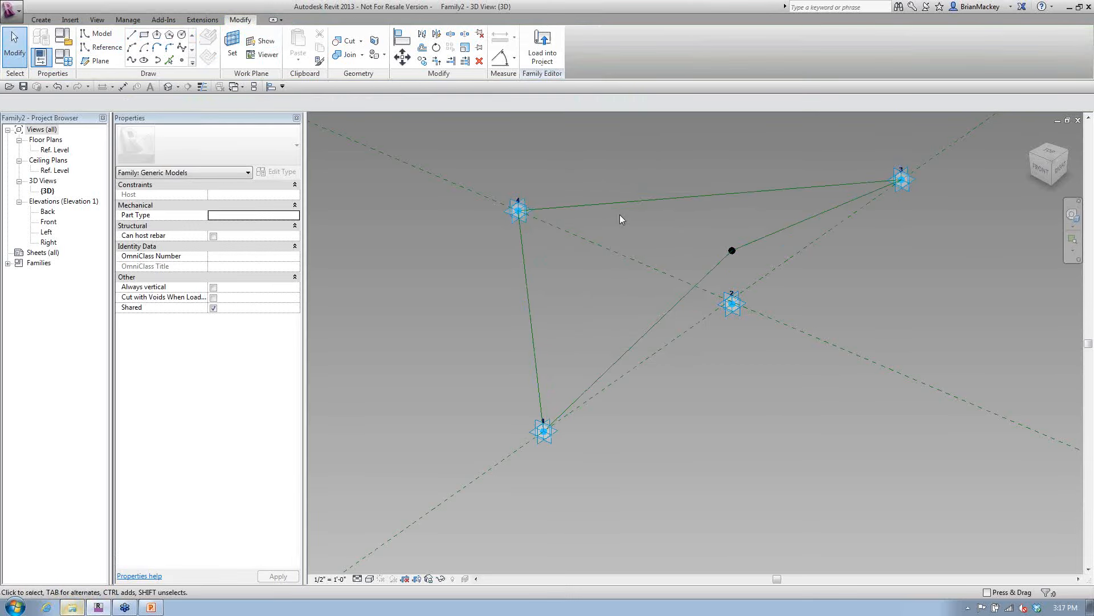
Step: Create a form from the closed chain of four reference lines
{"action": "key", "text": "Tab"}
{"action": "left_click", "coordinate": [689, 317]}
{"action": "left_click", "coordinate": [547, 45]}
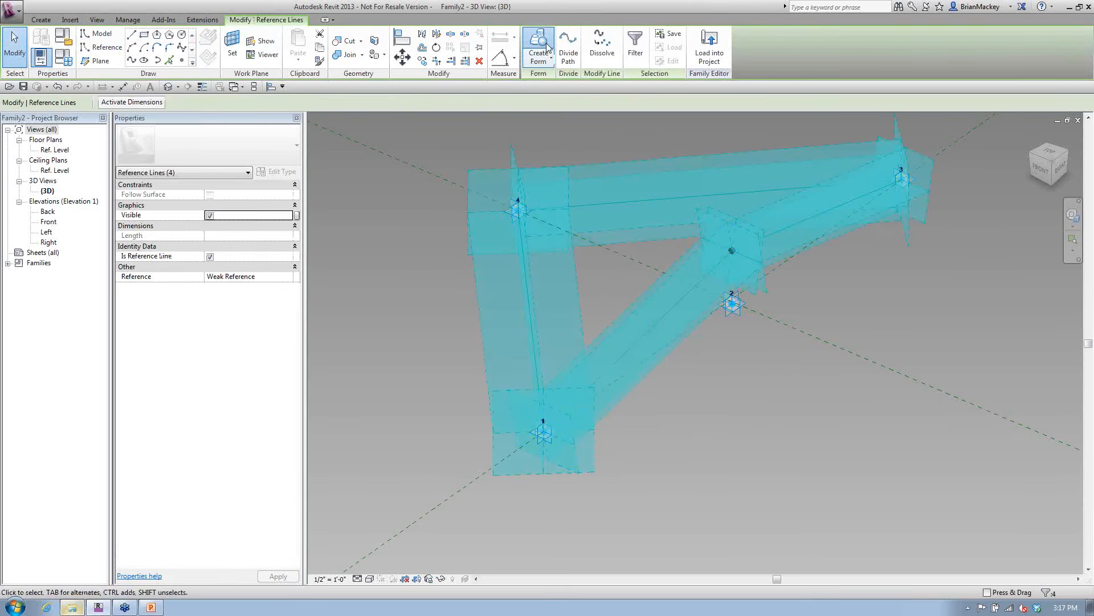
{"action": "left_click", "coordinate": [775, 405]}
{"action": "mouse_move", "coordinate": [754, 365]}
{"action": "middle_mouse_down", "text": "shift"}
{"action": "mouse_move", "coordinate": [904, 257]}
{"action": "mouse_move", "coordinate": [821, 228]}
{"action": "mouse_move", "coordinate": [791, 250]}
{"action": "mouse_move", "coordinate": [738, 375]}
{"action": "middle_mouse_up", "text": "shift"}
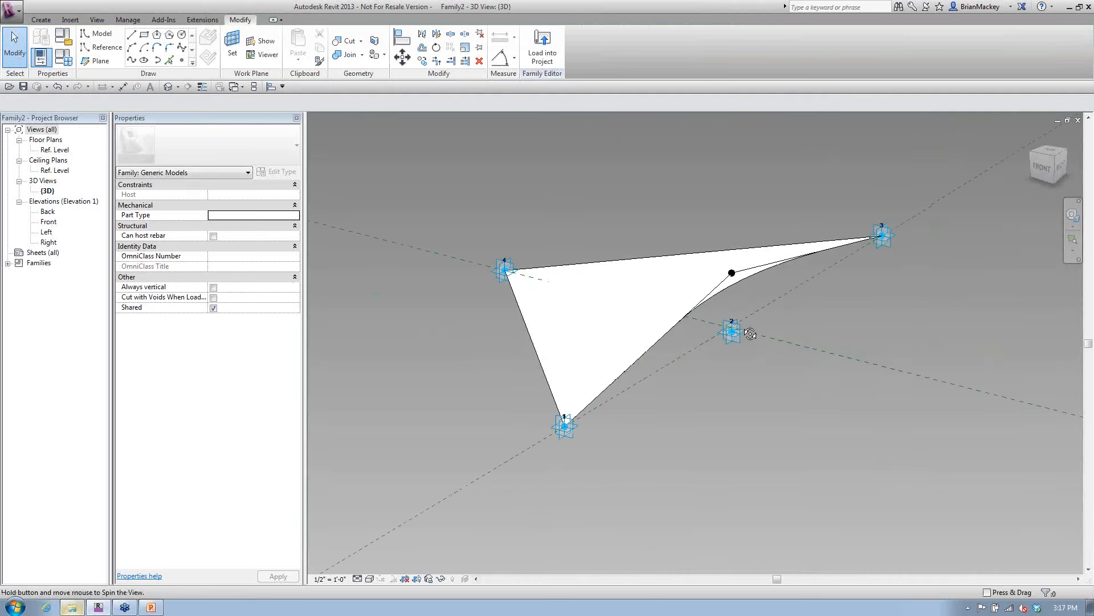
Step: Associate the offset reference point's Offset property with a new type-based family parameter named Offset
{"action": "scroll", "coordinate": [732, 272], "scroll_direction": "up", "scroll_amount": 1}
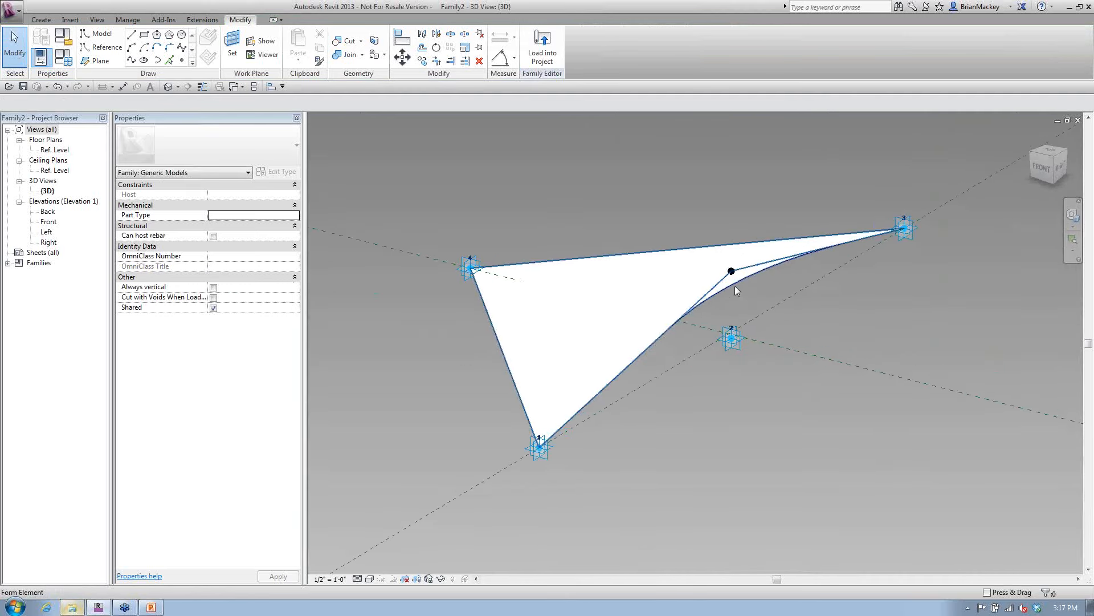
{"action": "scroll", "coordinate": [731, 268], "scroll_direction": "up", "scroll_amount": 2}
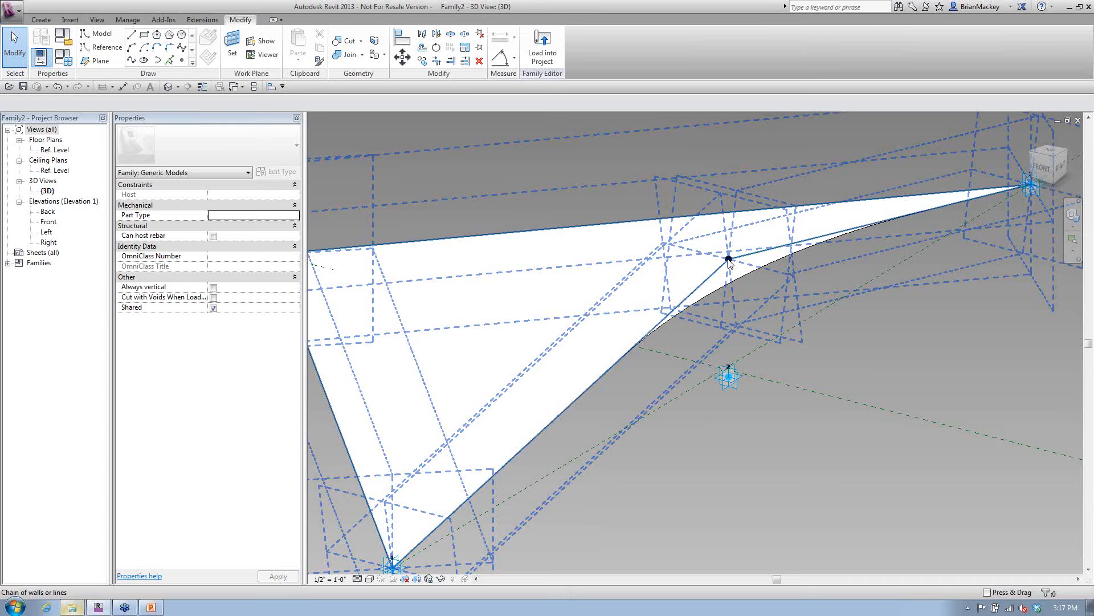
{"action": "left_click", "coordinate": [734, 279]}
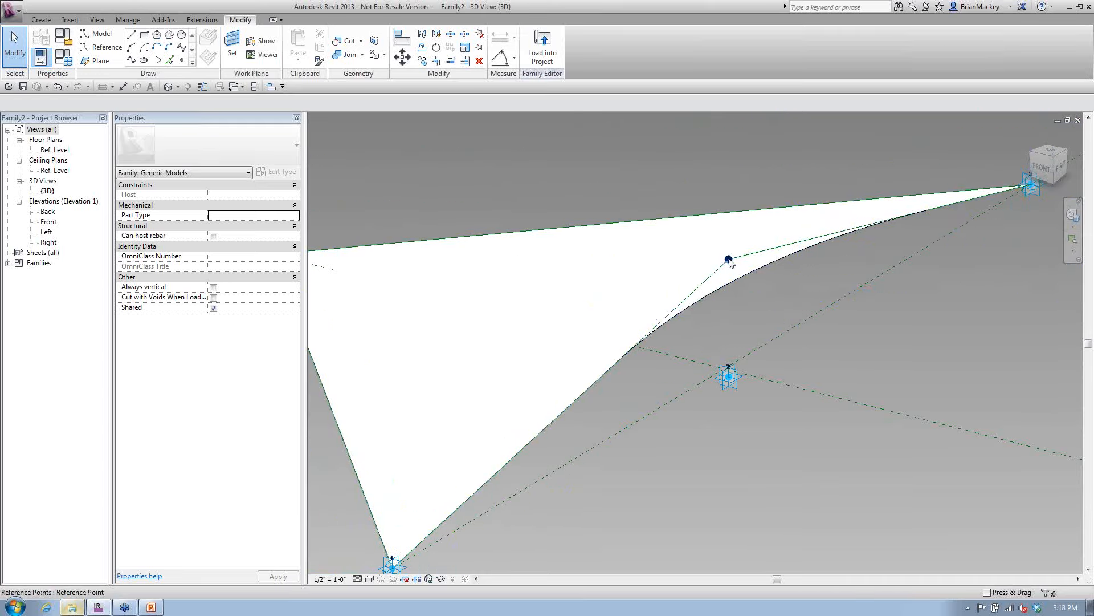
{"action": "left_click", "coordinate": [729, 260]}
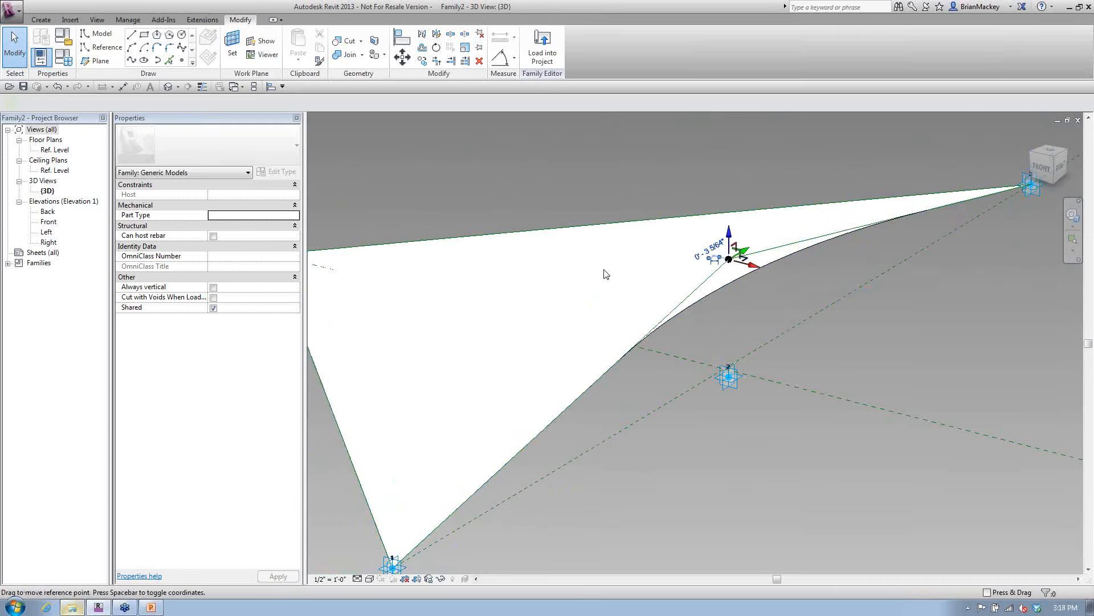
{"action": "left_click", "coordinate": [296, 318]}
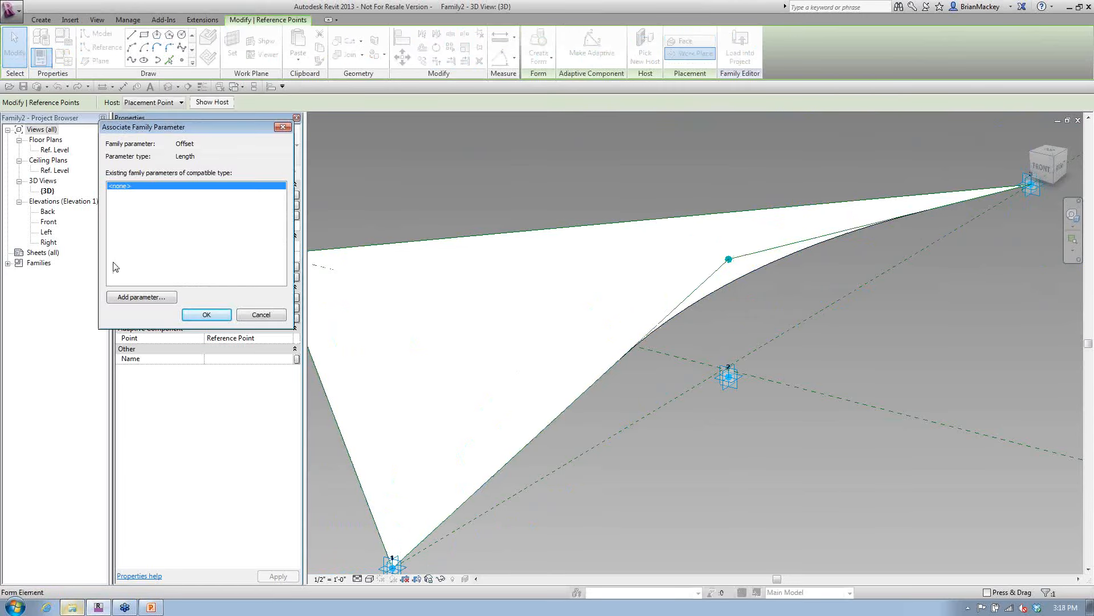
{"action": "left_click", "coordinate": [146, 301]}
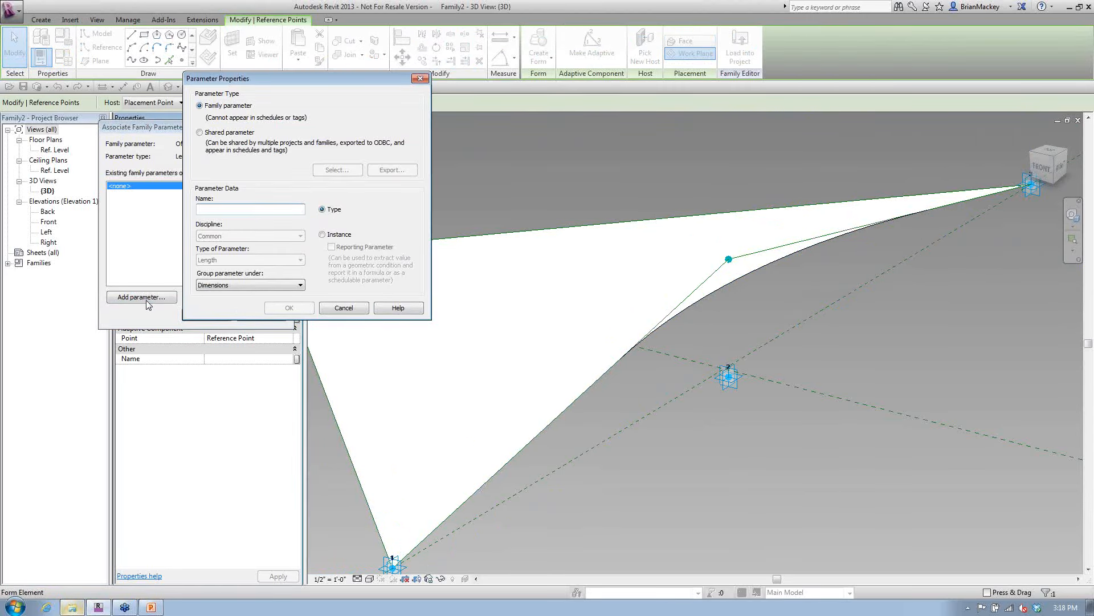
{"action": "type", "text": "ff"}
{"action": "key", "text": "BackSpace"}
{"action": "type", "text": "Offset"}
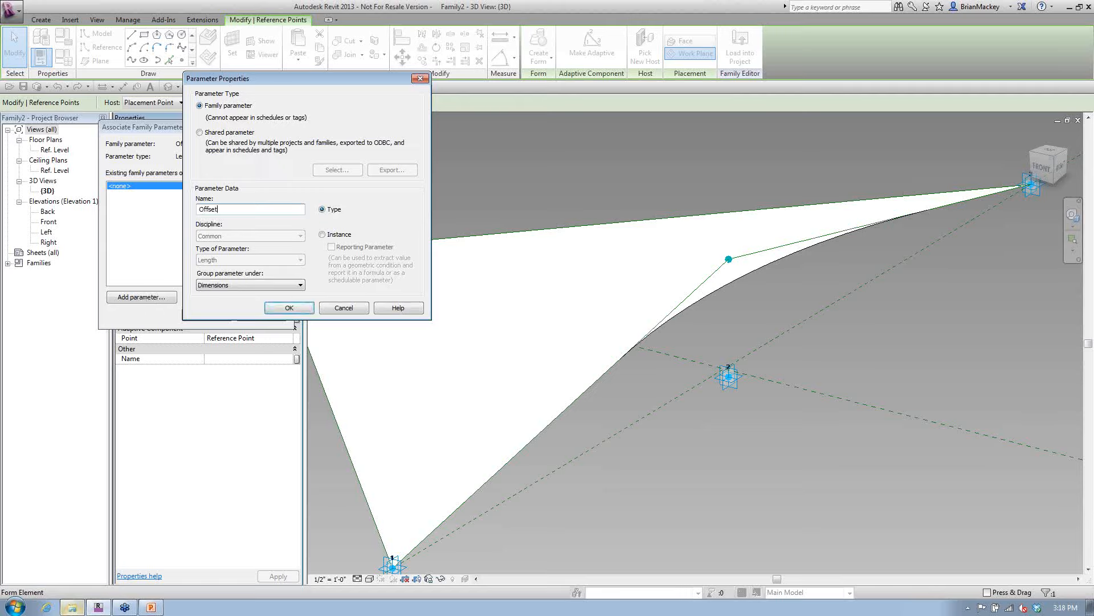
{"action": "left_click", "coordinate": [280, 309]}
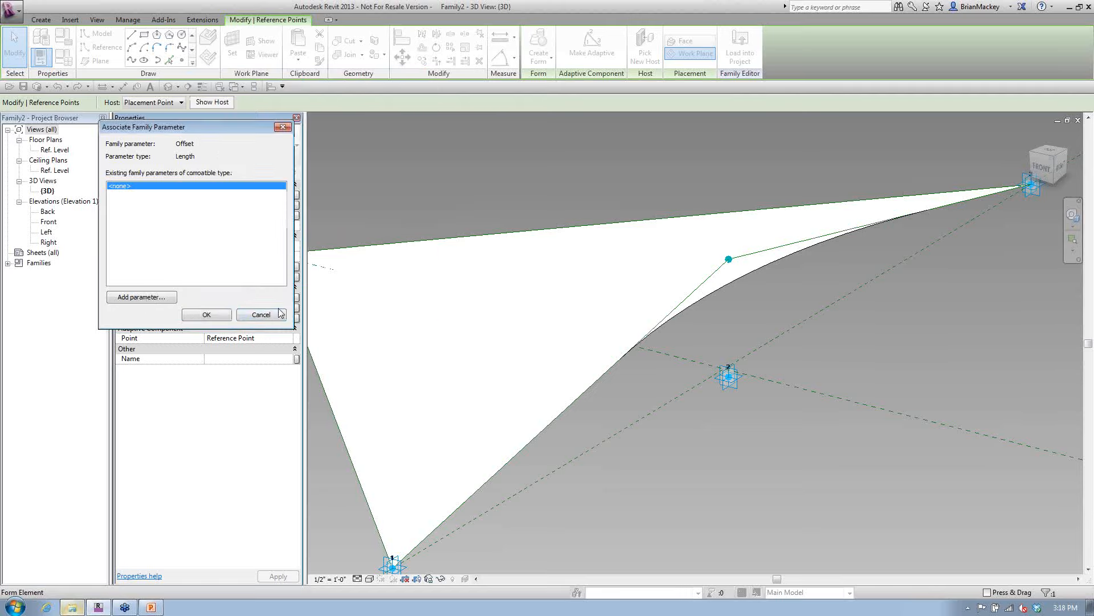
{"action": "left_click", "coordinate": [229, 318]}
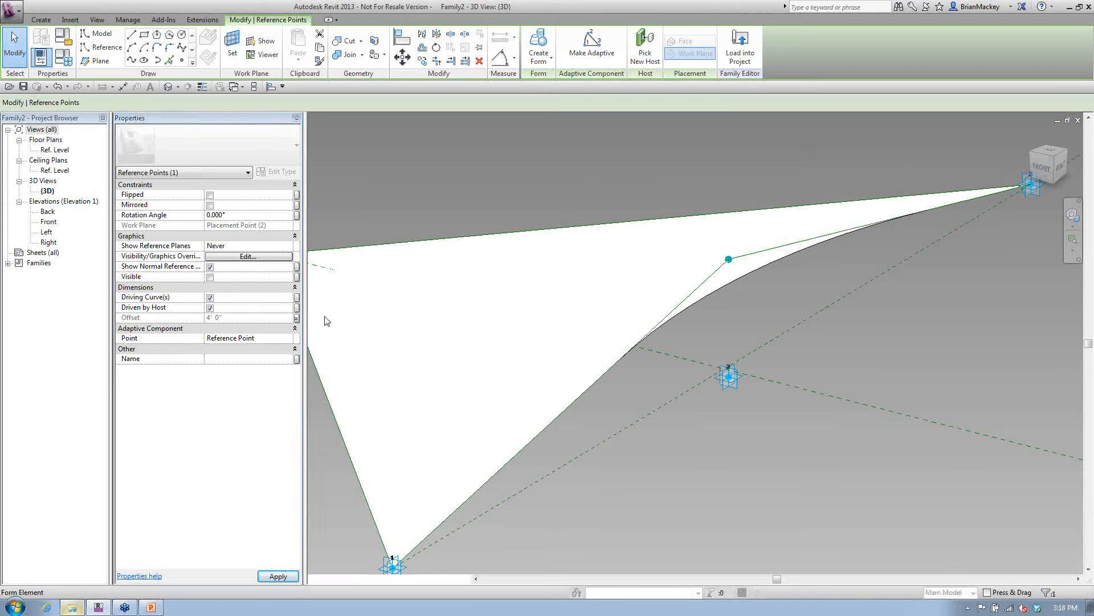
{"action": "left_click", "coordinate": [754, 300]}
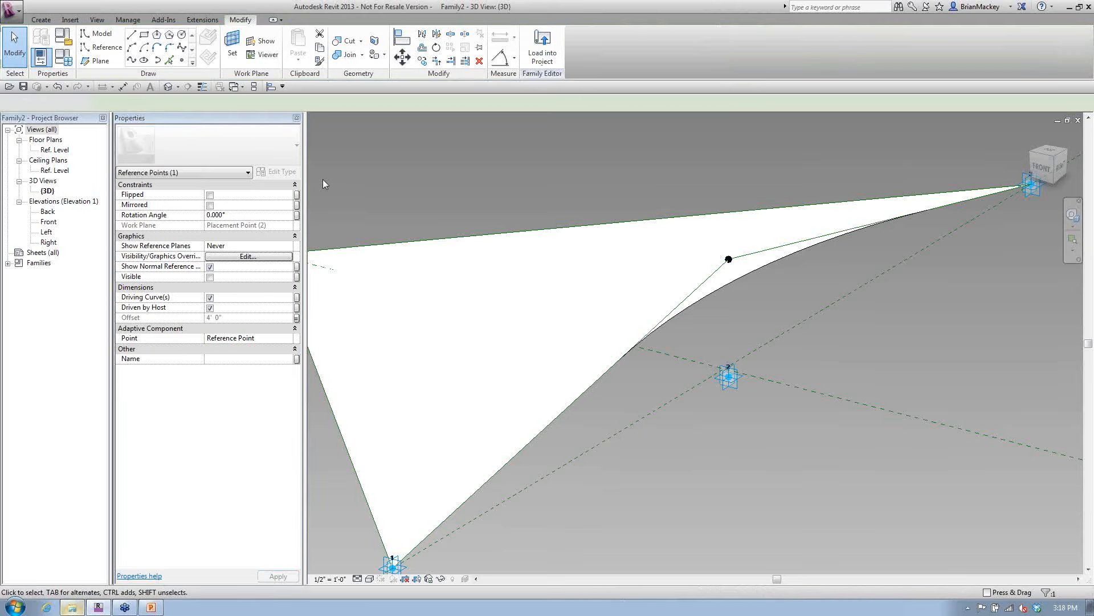
Step: Set the family's Offset parameter to 6' 0" and apply it to the form
{"action": "left_click", "coordinate": [63, 57]}
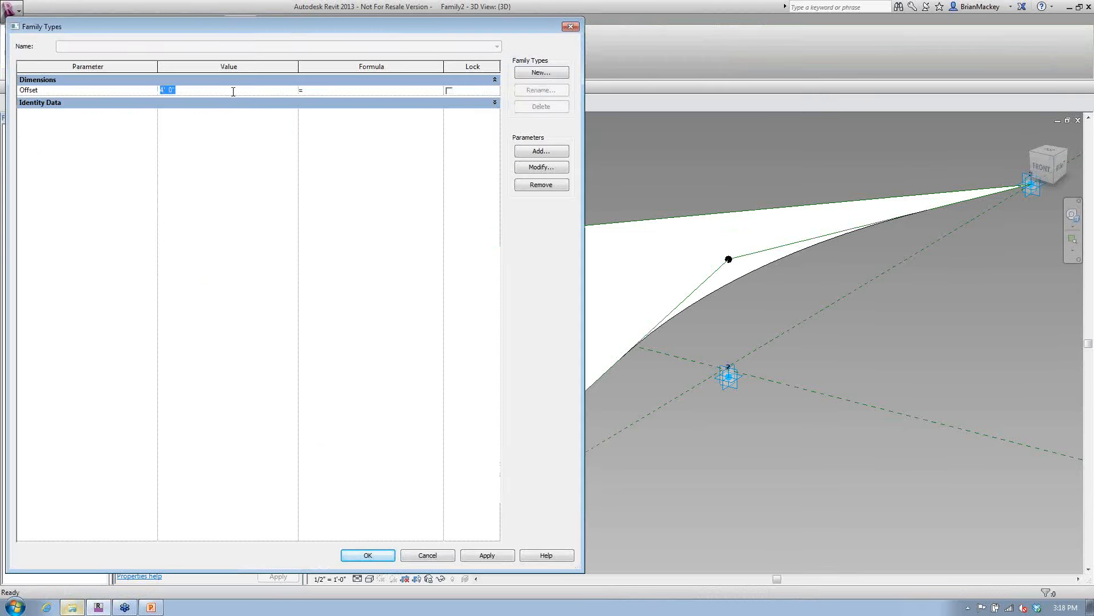
{"action": "left_click", "coordinate": [487, 555]}
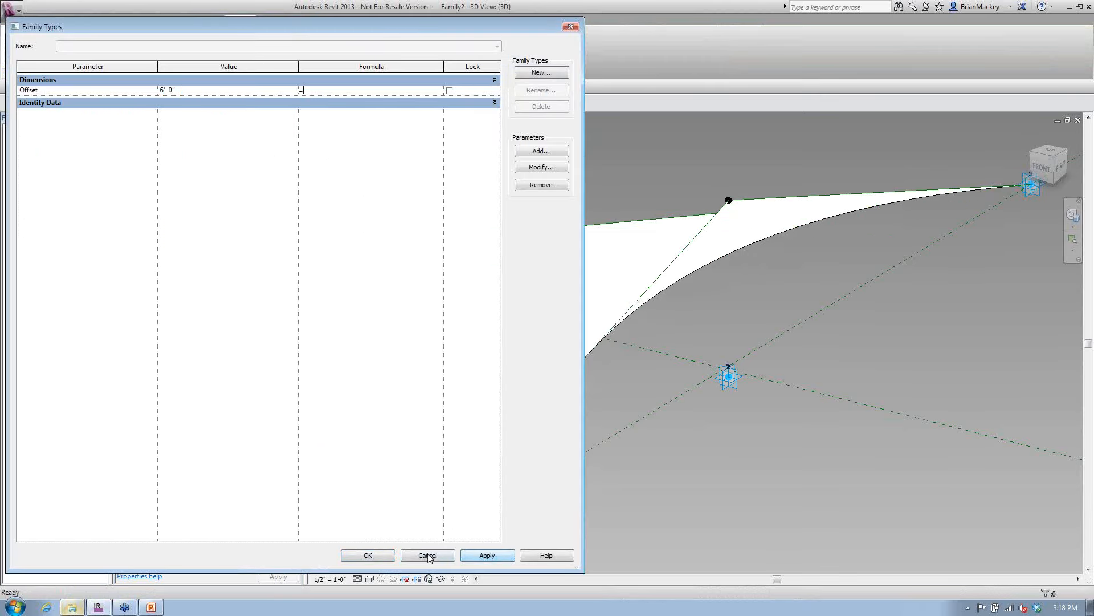
{"action": "left_click", "coordinate": [380, 555]}
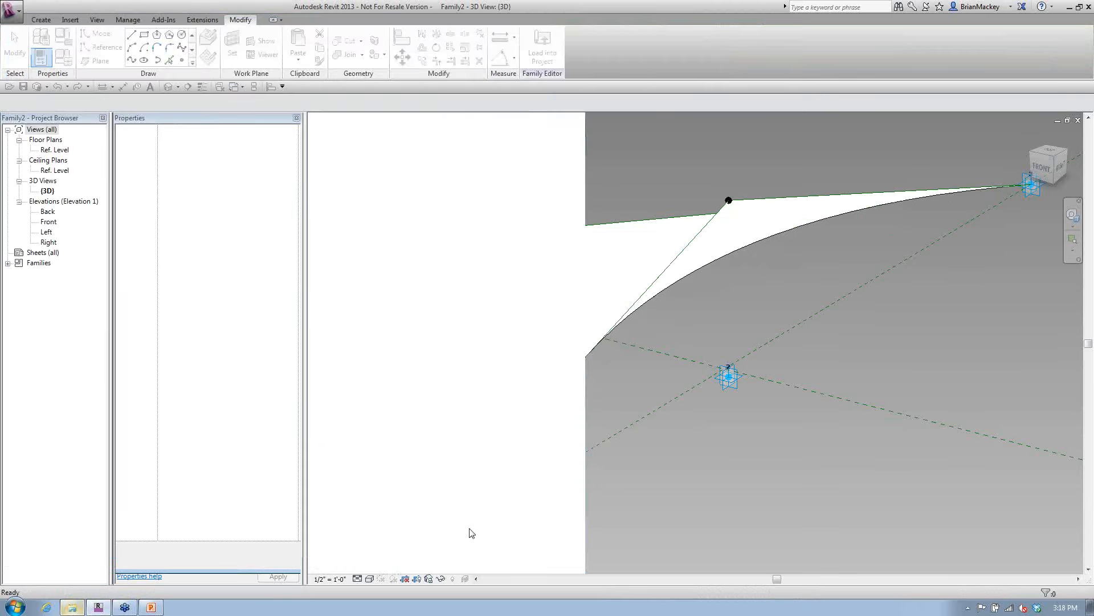
{"action": "scroll", "coordinate": [673, 478], "scroll_direction": "down", "scroll_amount": 4}
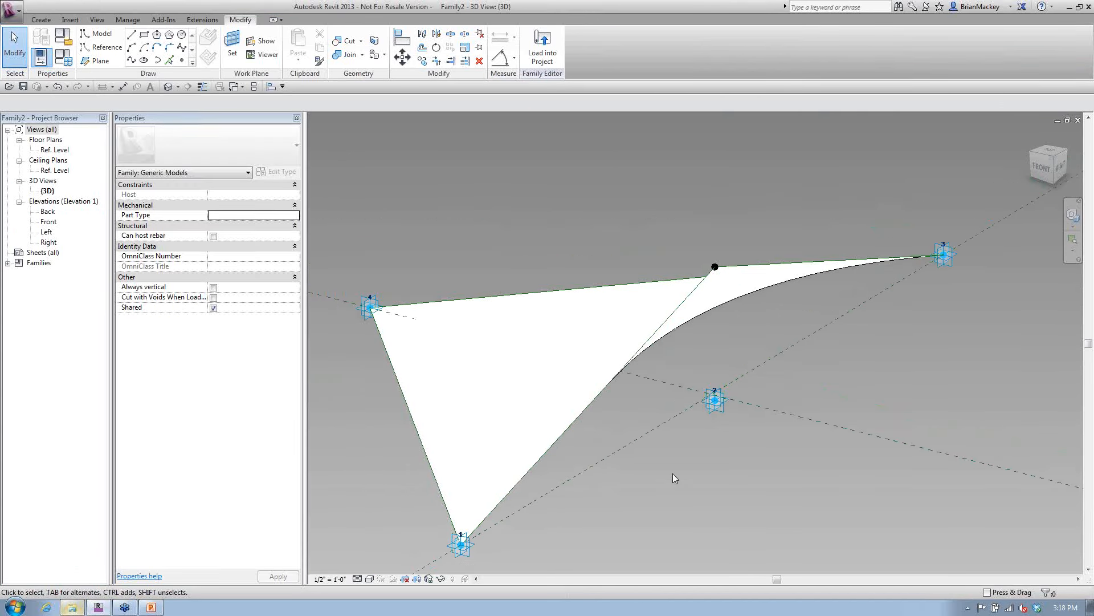
Step: Load the family into Project1 only and set its component placement to Place on Face
{"action": "left_click", "coordinate": [542, 48]}
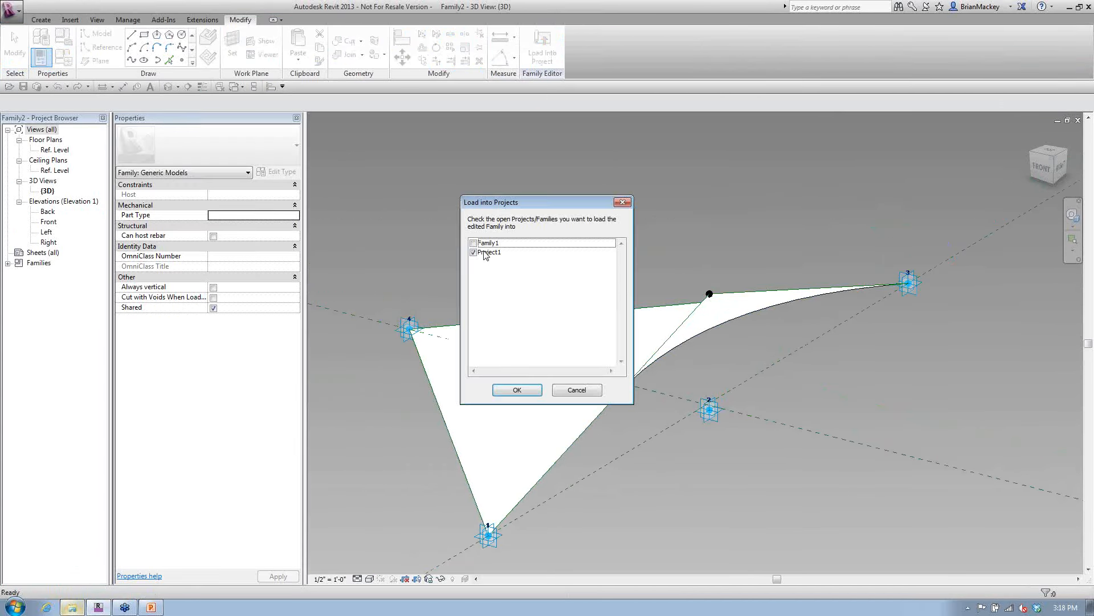
{"action": "left_click", "coordinate": [517, 390]}
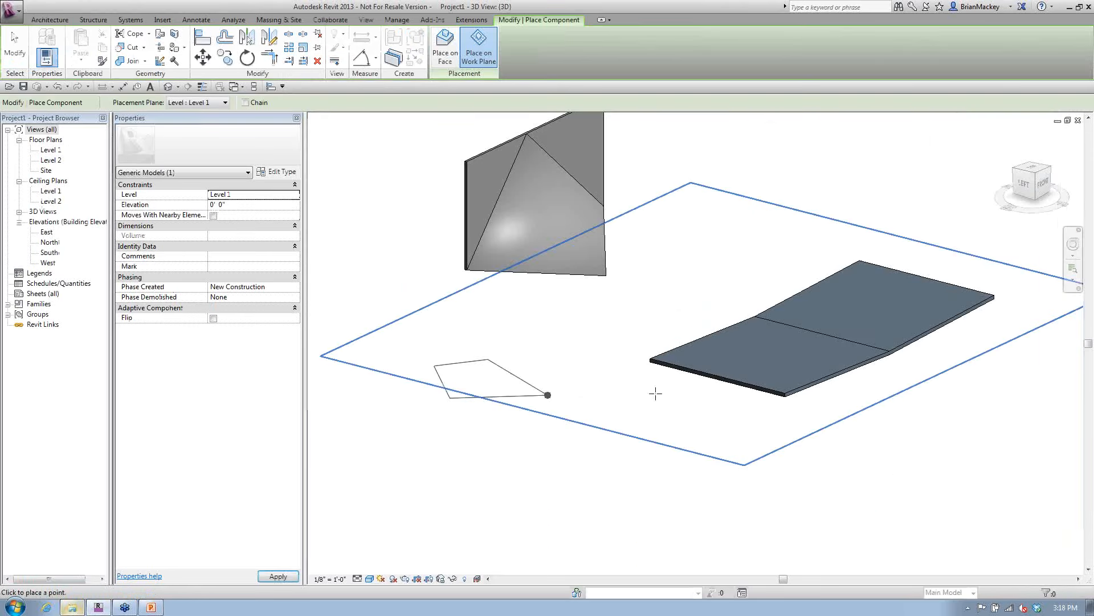
{"action": "middle_click_drag", "start_coordinate": [878, 366], "coordinate": [763, 381]}
{"action": "scroll", "coordinate": [763, 381], "scroll_direction": "up", "scroll_amount": 2}
{"action": "left_click", "coordinate": [446, 40]}
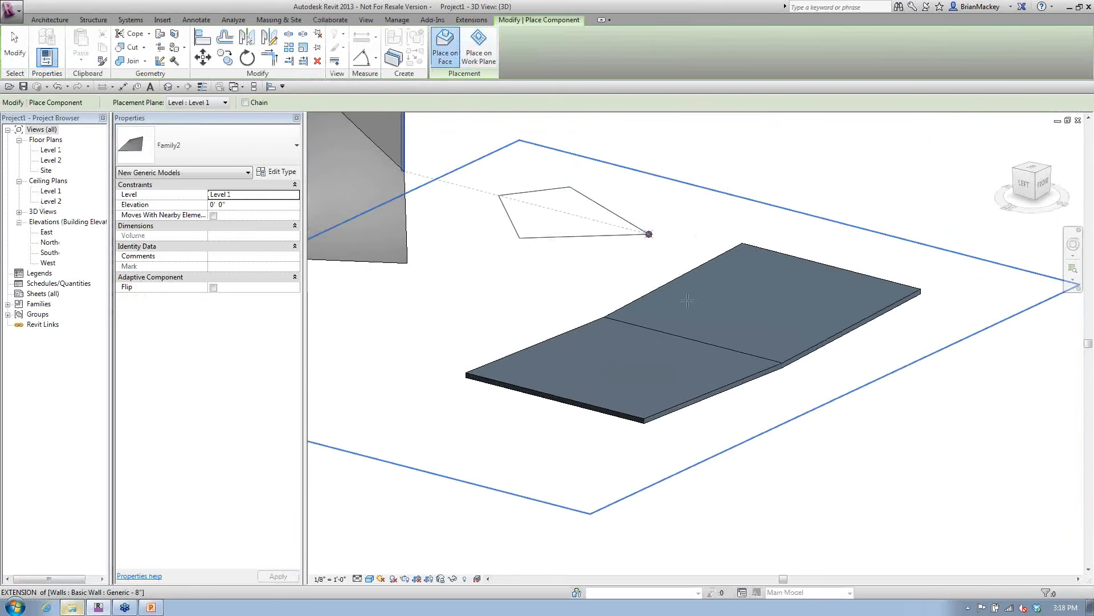
Step: Place the Family2 component by two outer edge points, the fold's edge corner between them and a point along the roof fold, and select it
{"action": "scroll", "coordinate": [740, 379], "scroll_direction": "up", "scroll_amount": 3}
{"action": "left_click", "coordinate": [740, 379]}
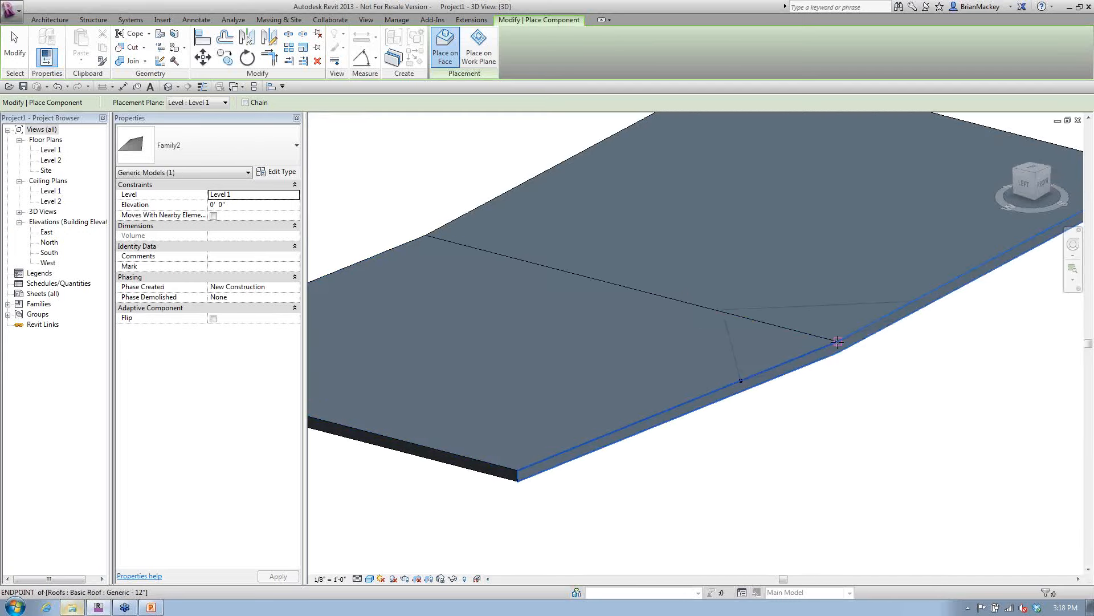
{"action": "left_click", "coordinate": [838, 341]}
{"action": "left_click", "coordinate": [982, 264]}
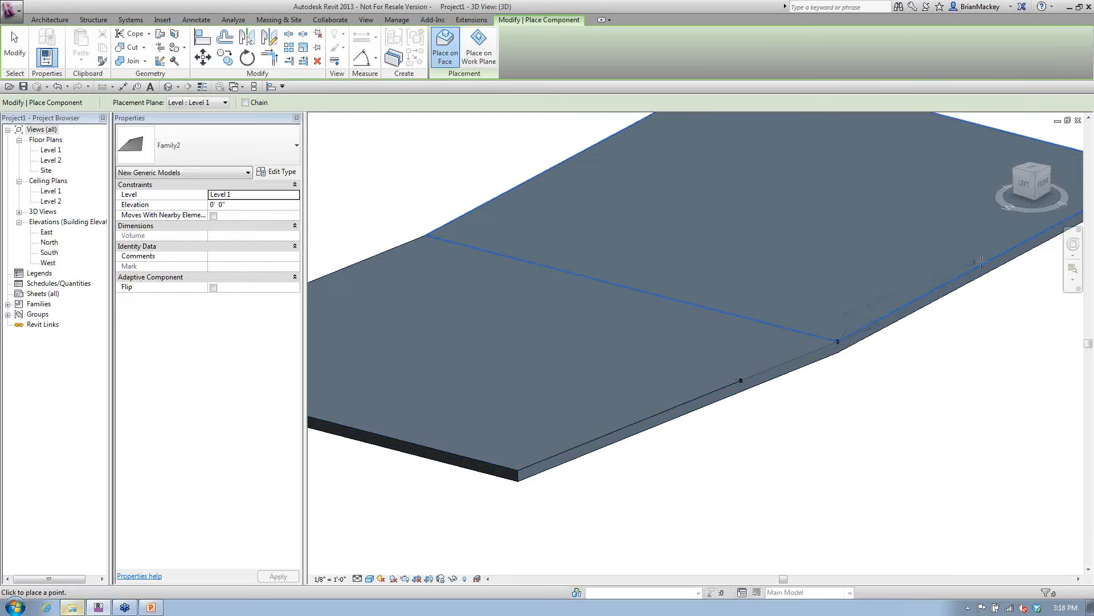
{"action": "left_click", "coordinate": [536, 263]}
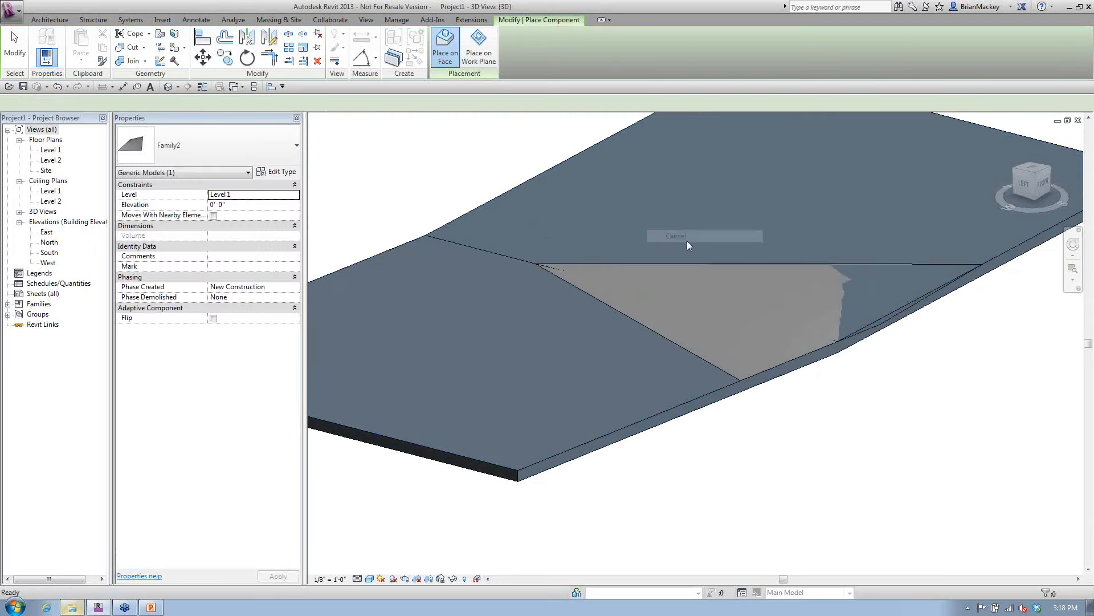
{"action": "right_click", "coordinate": [686, 241]}
{"action": "left_click", "coordinate": [720, 248]}
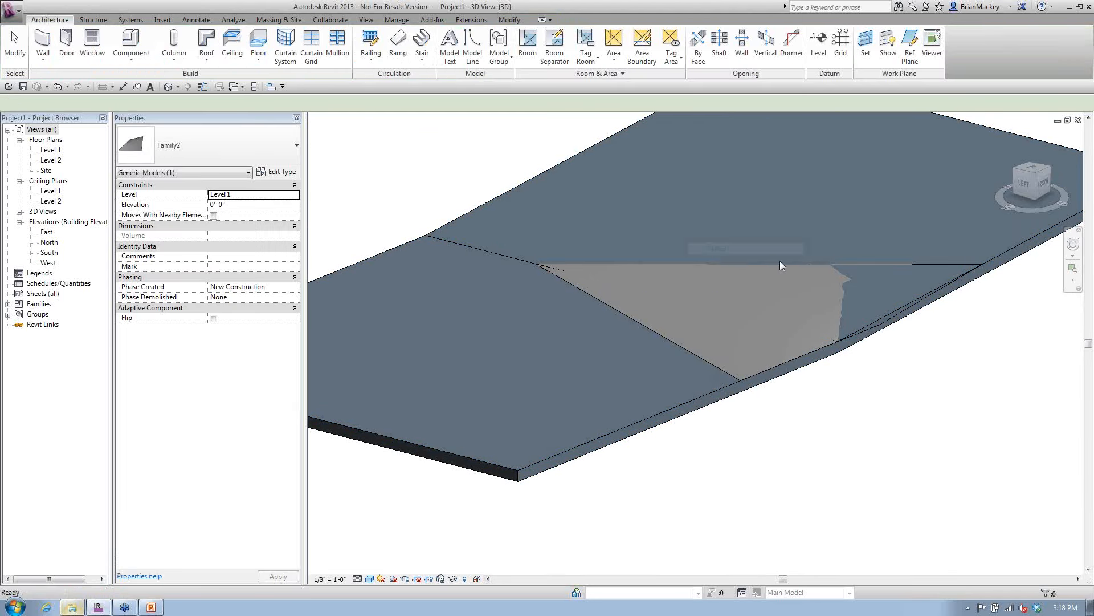
{"action": "left_click", "coordinate": [771, 284]}
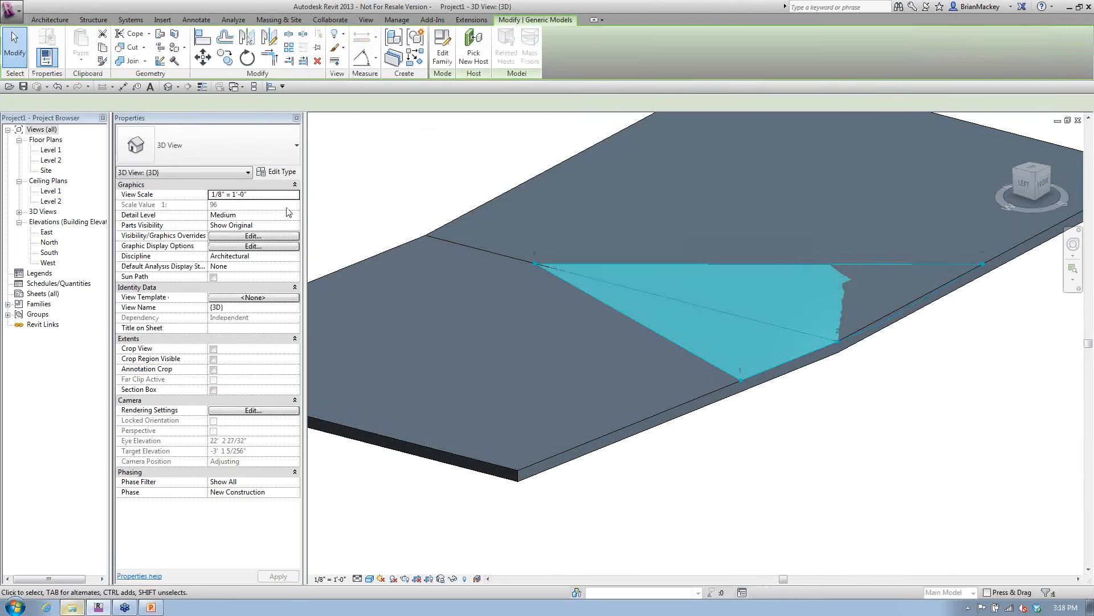
Step: Set the Offset type parameter of the placed Family2 component to 10' 0" and return to the family
{"action": "left_click", "coordinate": [275, 172]}
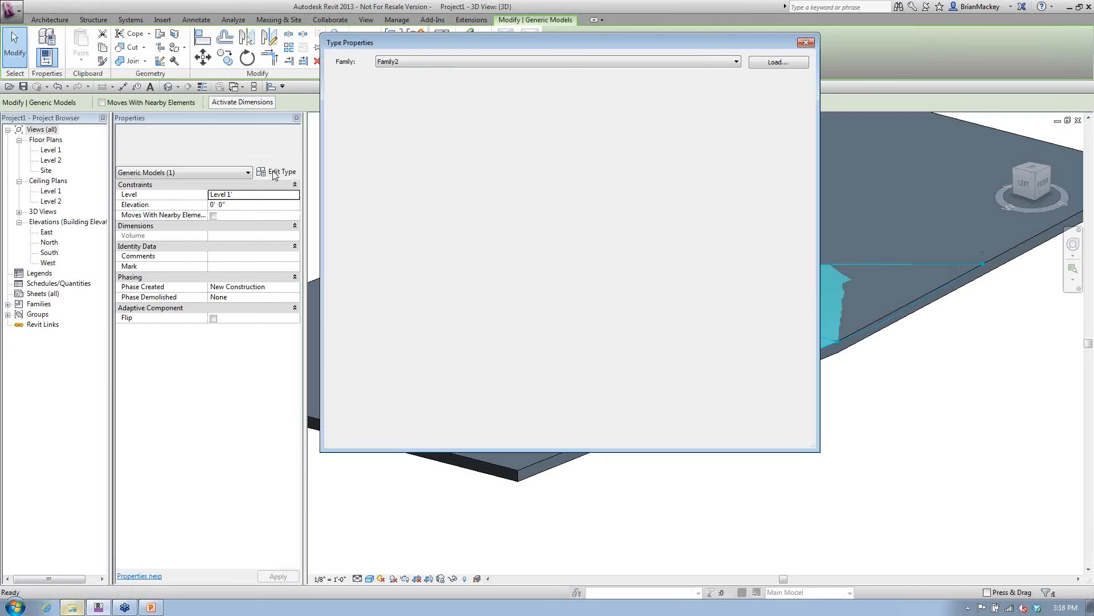
{"action": "left_click", "coordinate": [611, 150]}
{"action": "type", "text": "10"}
{"action": "key", "text": "Return"}
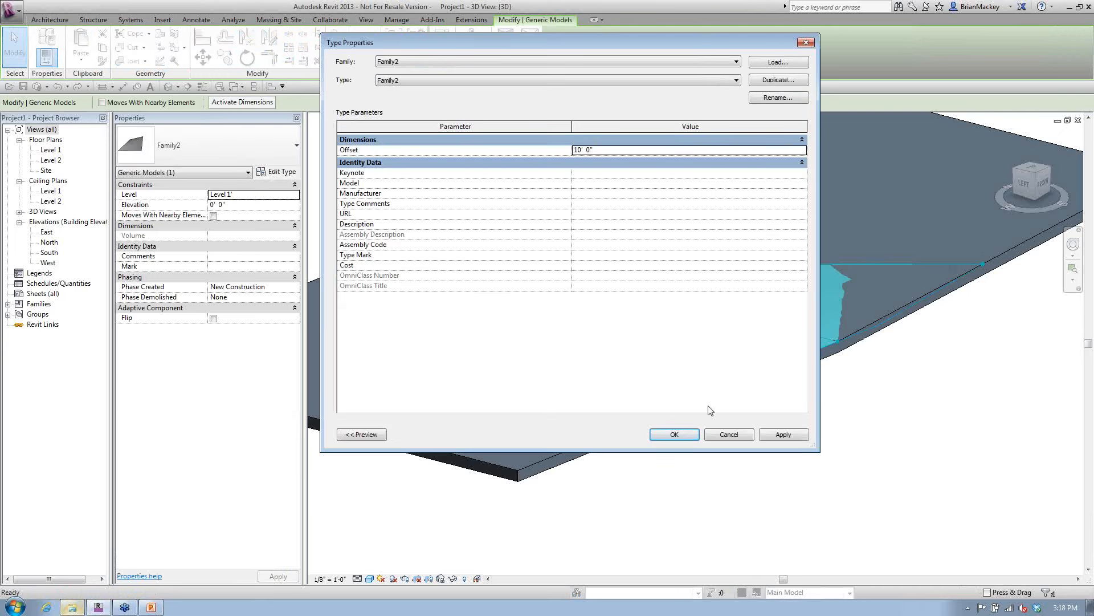
{"action": "key", "text": "Return"}
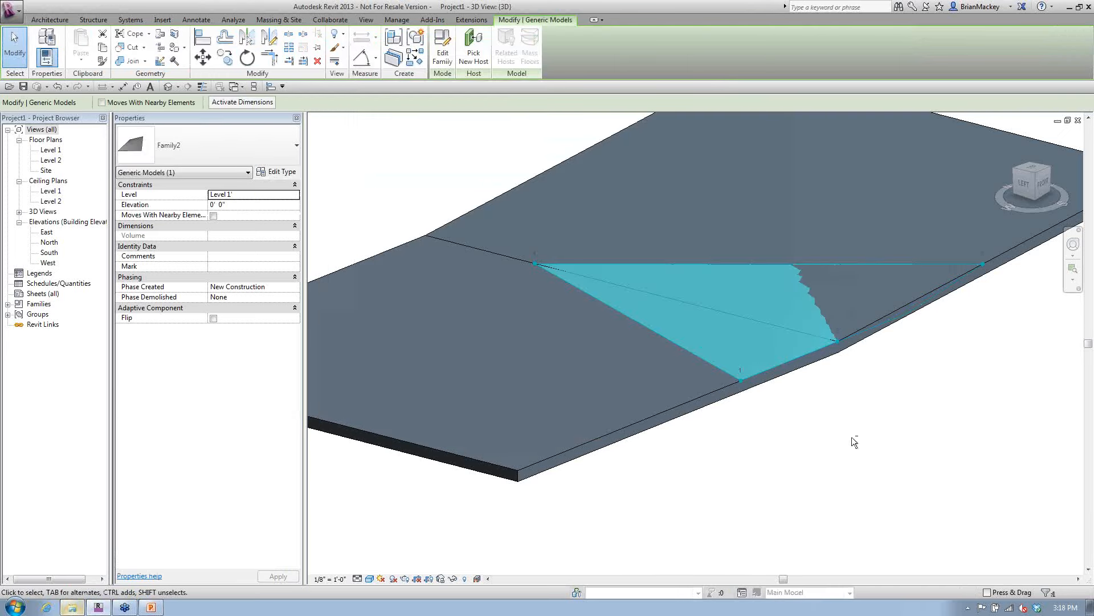
{"action": "left_click_drag", "start_coordinate": [867, 444], "coordinate": [877, 349]}
{"action": "left_click", "coordinate": [877, 349]}
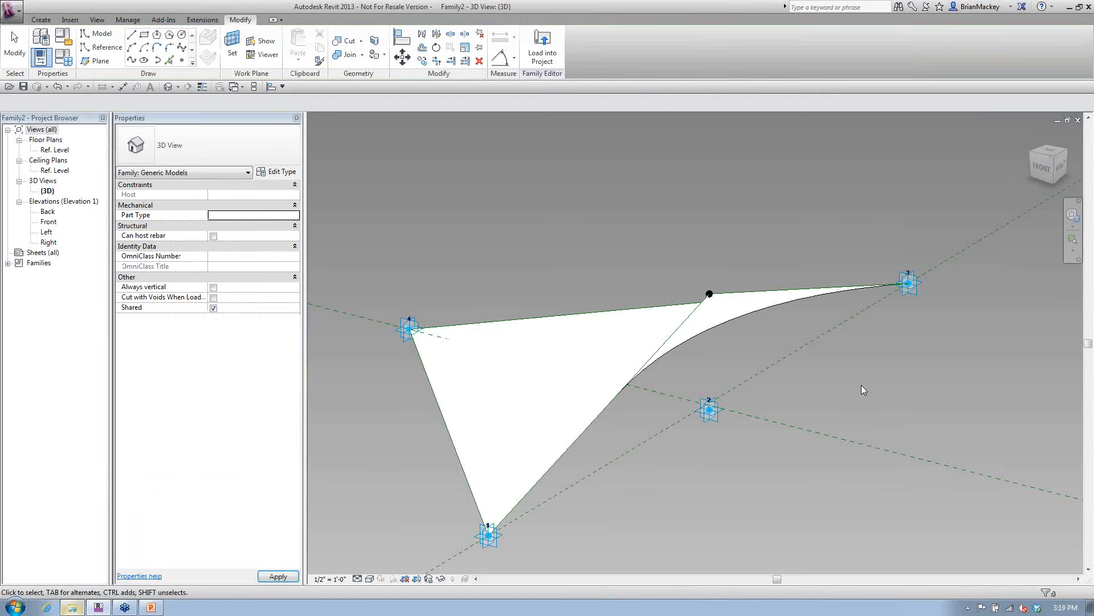
{"action": "left_click", "coordinate": [712, 406]}
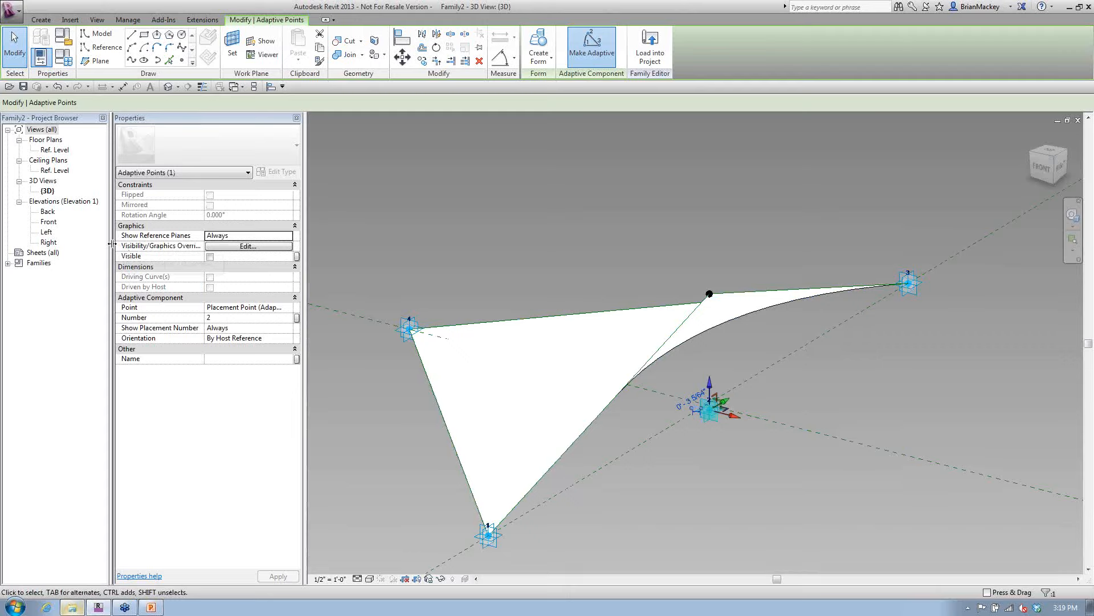
{"action": "left_click", "coordinate": [291, 342]}
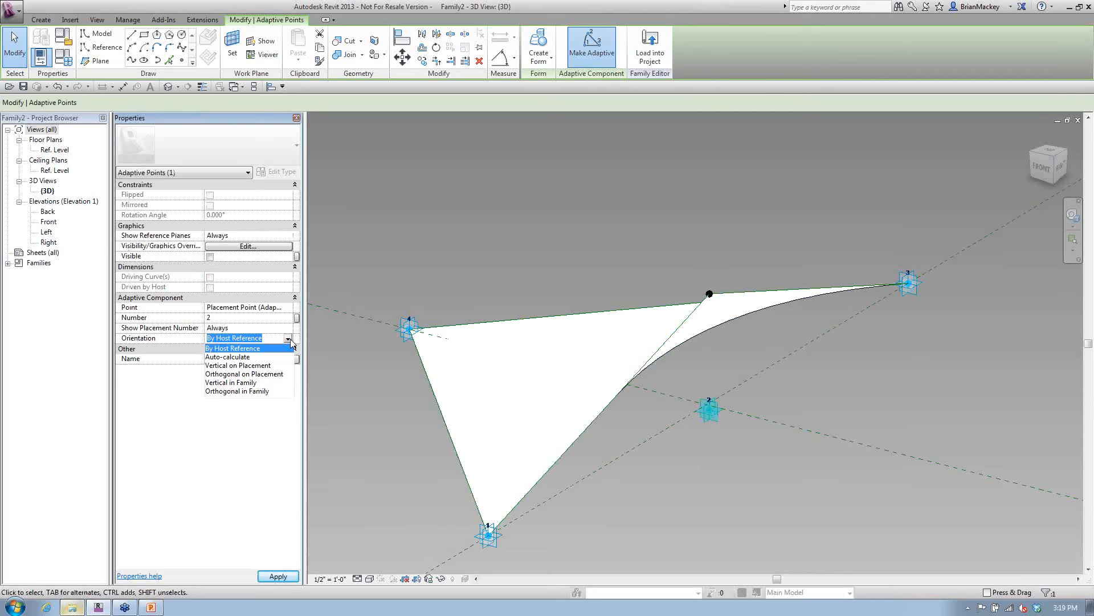
{"action": "left_click", "coordinate": [420, 239]}
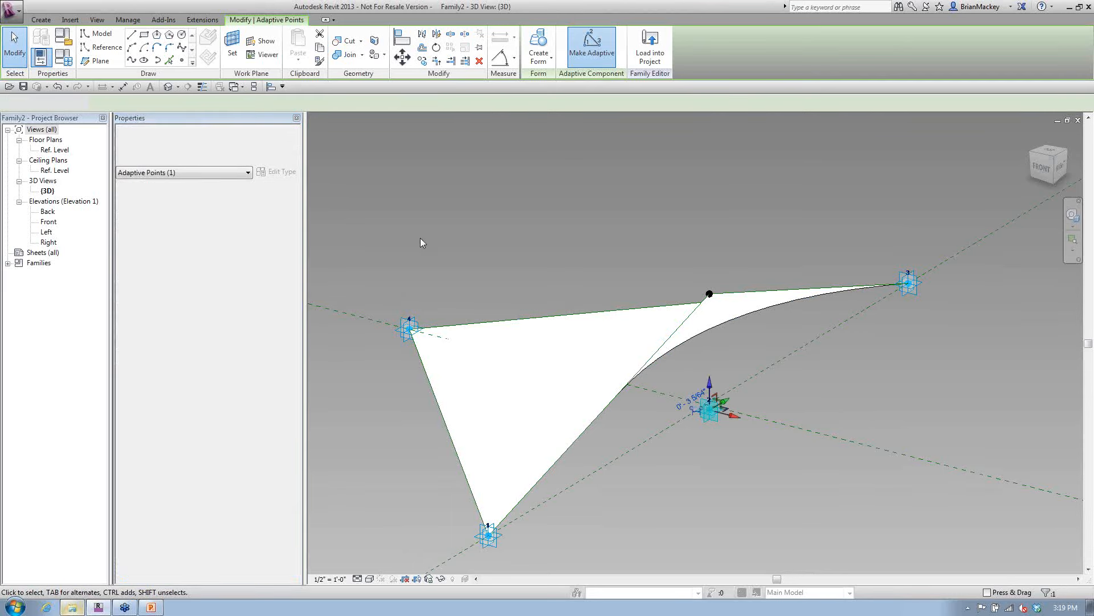
{"action": "left_click", "coordinate": [420, 239]}
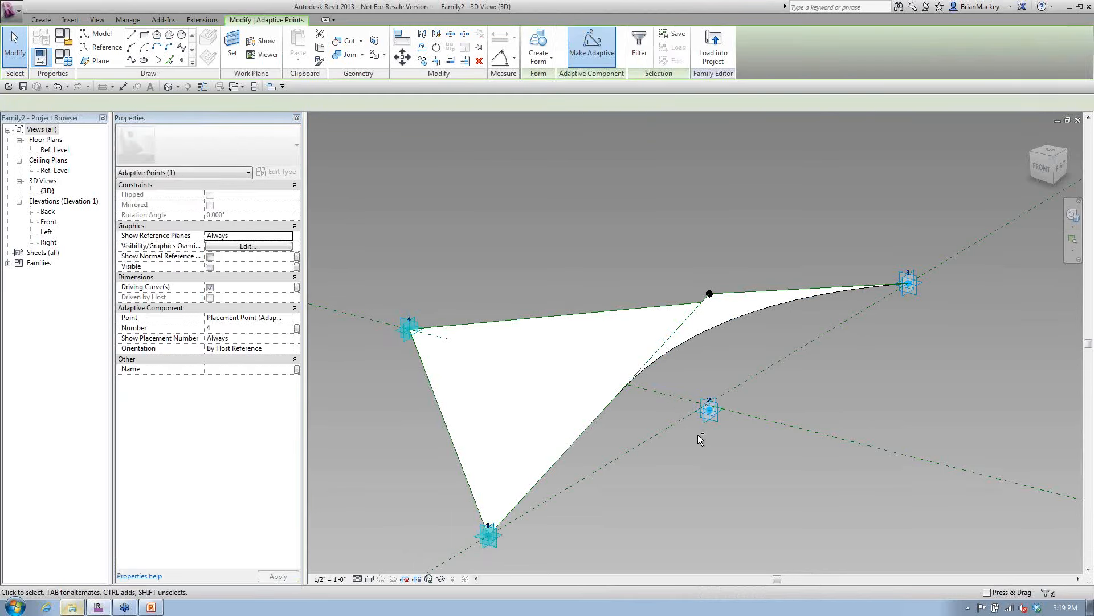
Step: Set the Orientation of all four adaptive placement points to Vertical on Placement
{"action": "left_click", "coordinate": [708, 415], "text": "ctrl"}
{"action": "left_click", "coordinate": [908, 291], "text": "ctrl"}
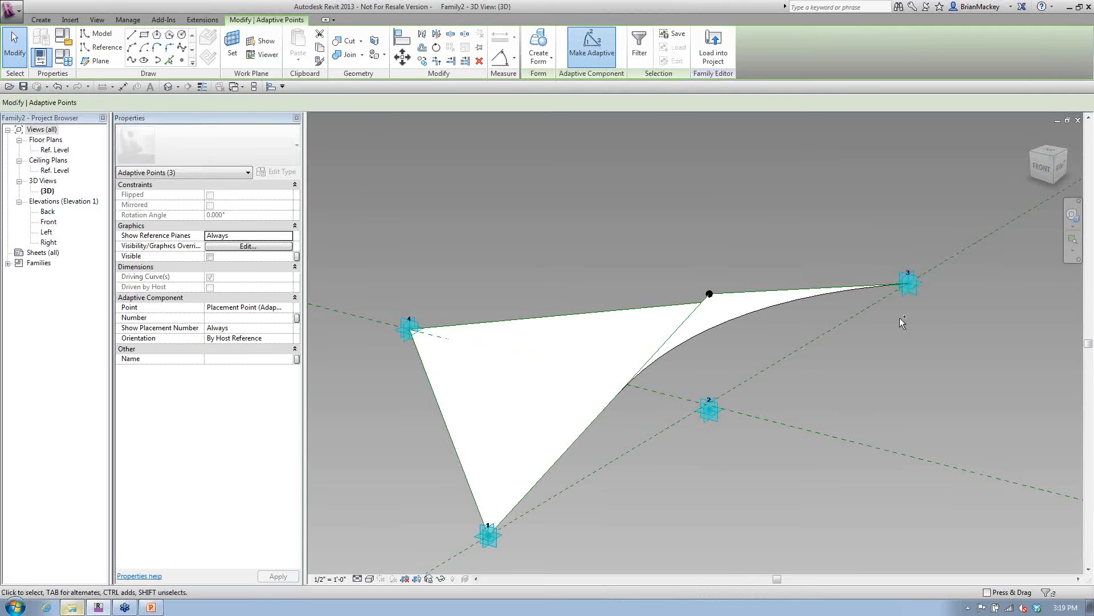
{"action": "left_click", "coordinate": [288, 340]}
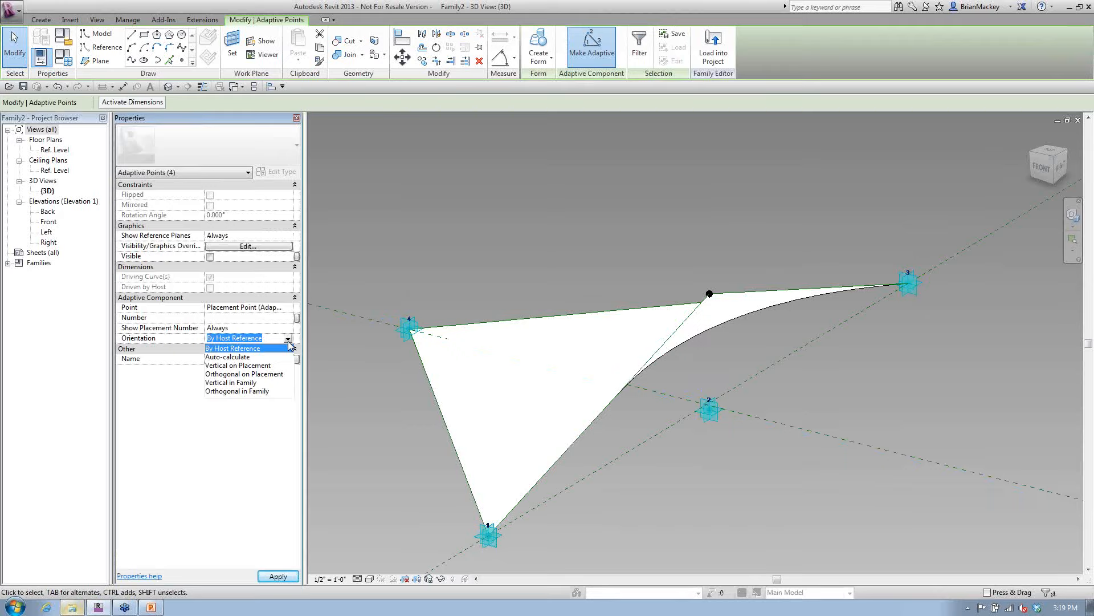
{"action": "left_click", "coordinate": [241, 366]}
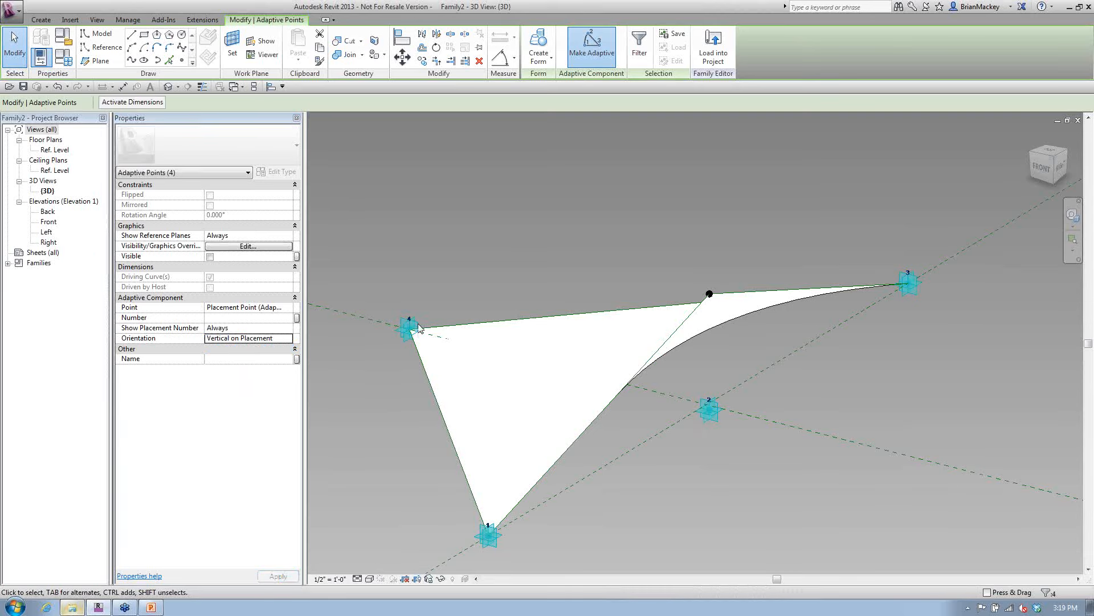
{"action": "key", "text": "Escape"}
{"action": "left_click", "coordinate": [554, 53]}
{"action": "left_click", "coordinate": [594, 391]}
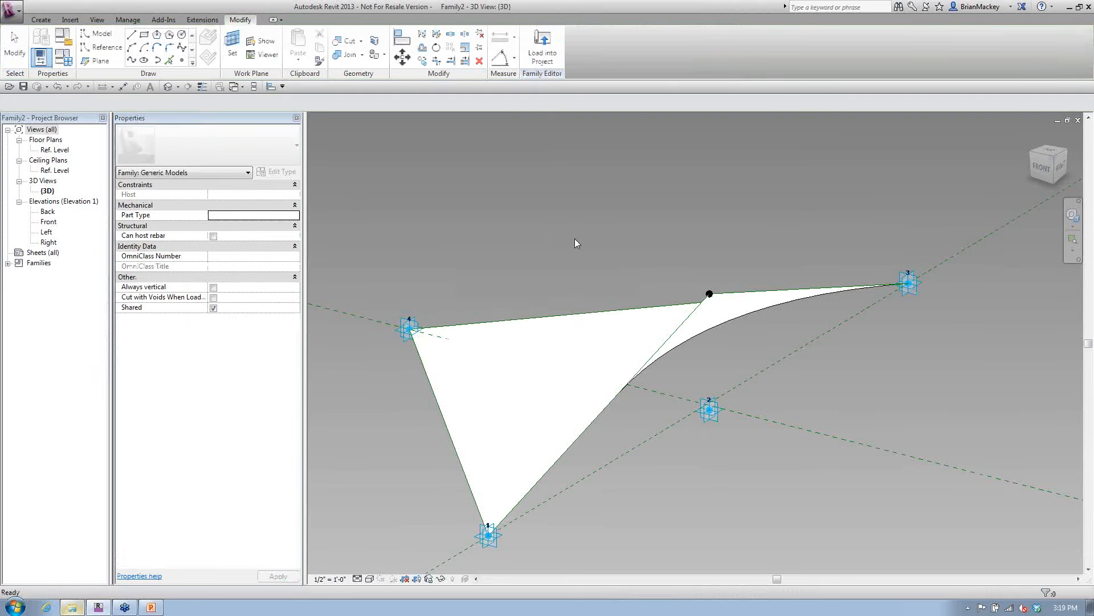
{"action": "left_click", "coordinate": [70, 54]}
{"action": "key", "text": "Escape"}
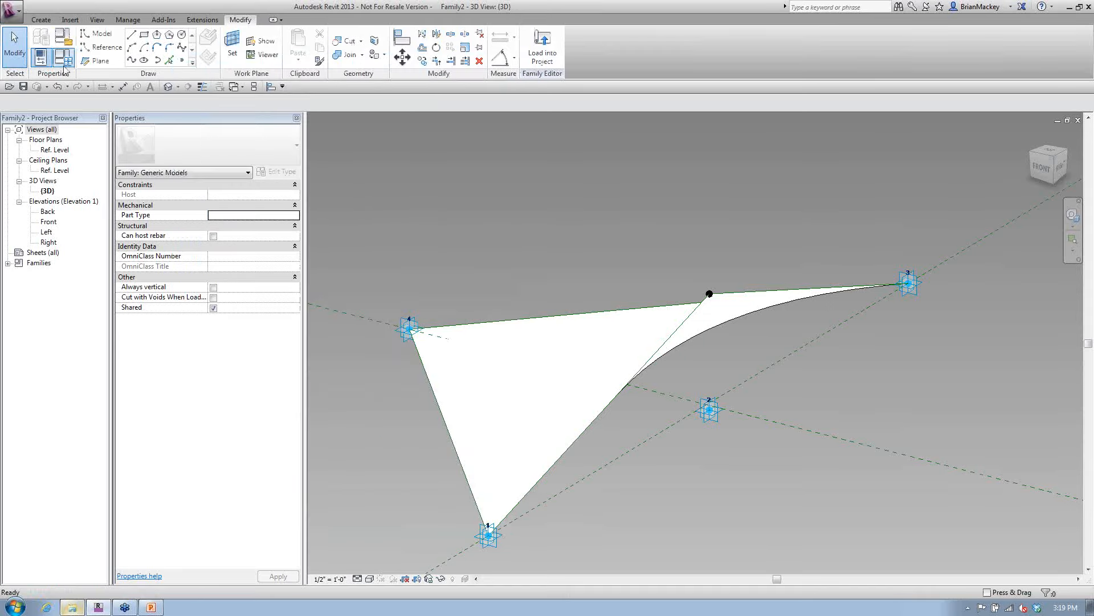
Step: Change the family's Offset parameter from a type parameter to an instance parameter
{"action": "left_click", "coordinate": [68, 57]}
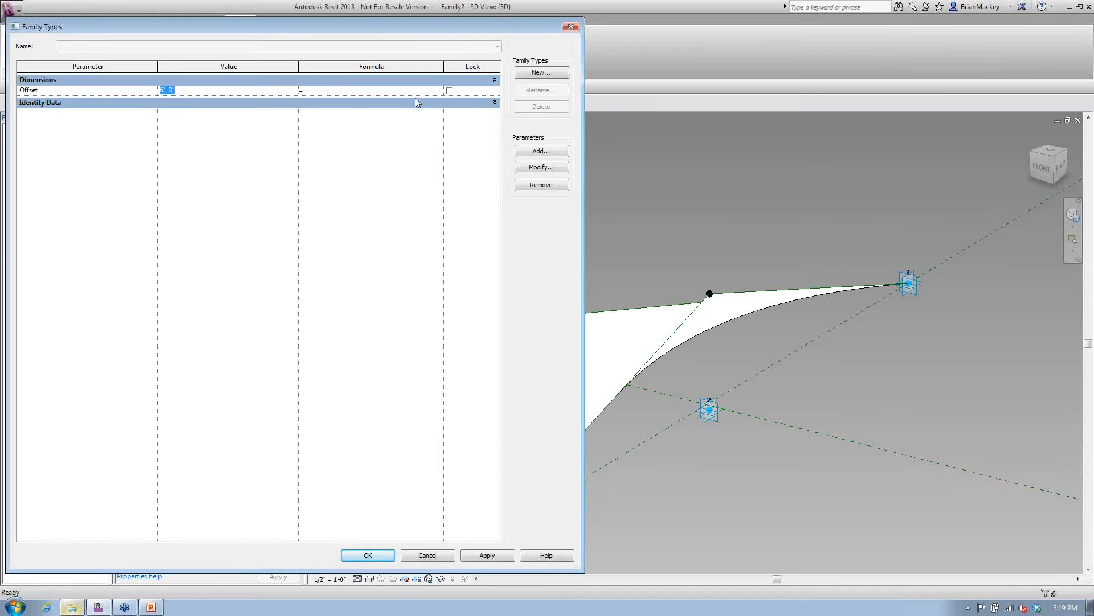
{"action": "left_click", "coordinate": [528, 171]}
{"action": "left_click", "coordinate": [334, 233]}
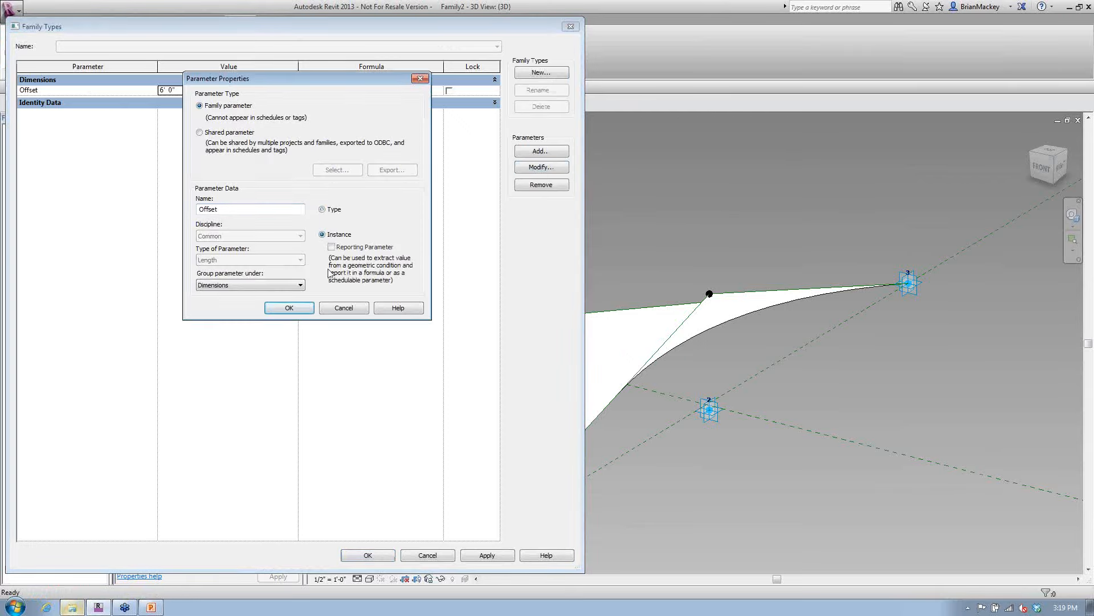
{"action": "left_click", "coordinate": [289, 310]}
{"action": "left_click", "coordinate": [361, 561]}
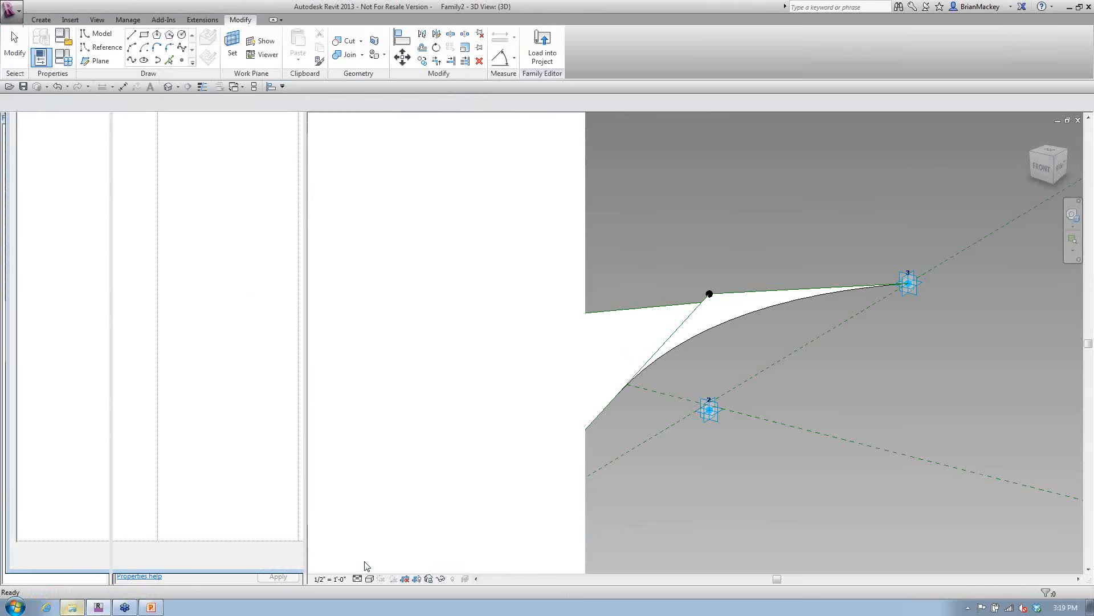
Step: Load the family into Project1, overwriting the existing version and its parameter values, and inspect the component on the roof fold
{"action": "left_click", "coordinate": [558, 57]}
{"action": "left_click", "coordinate": [518, 391]}
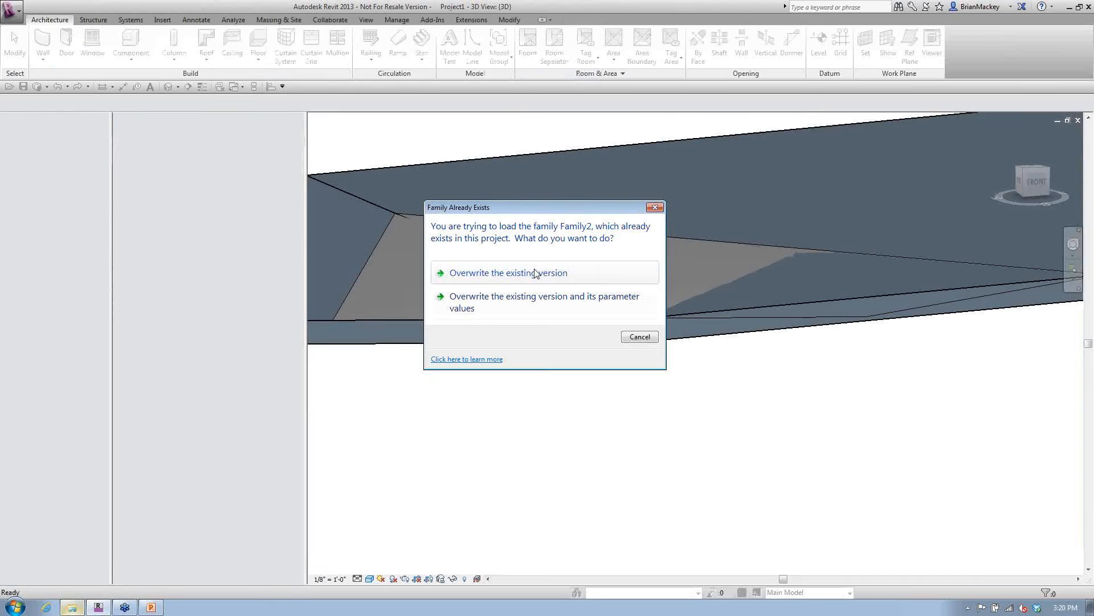
{"action": "left_click", "coordinate": [547, 300]}
{"action": "middle_click_drag", "start_coordinate": [706, 399], "coordinate": [855, 372], "text": "shift"}
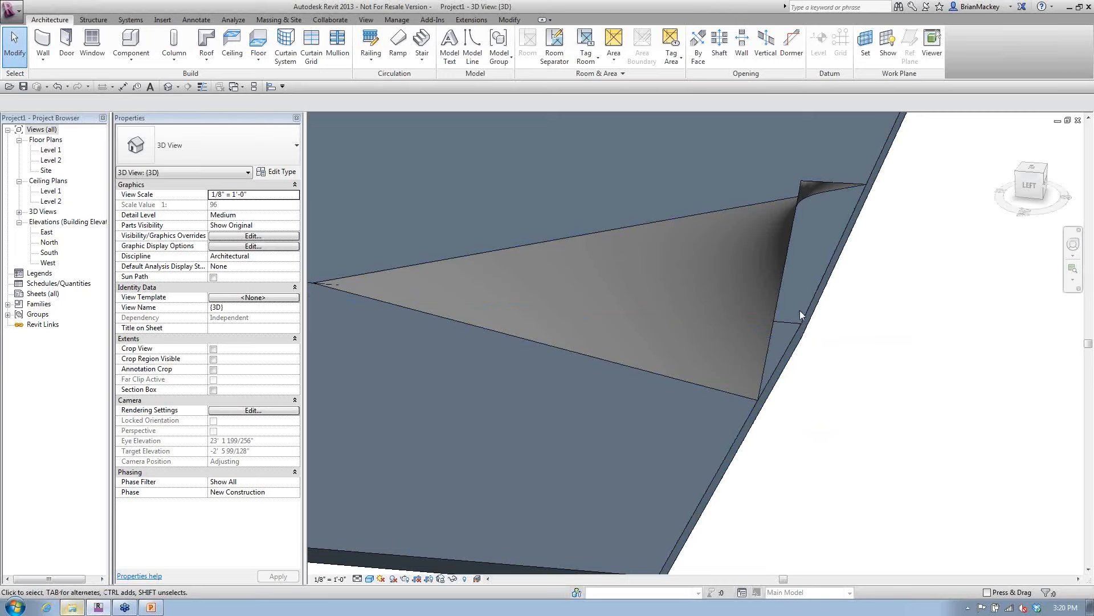
{"action": "scroll", "coordinate": [799, 310], "scroll_direction": "down", "scroll_amount": 3}
{"action": "middle_click_drag", "start_coordinate": [571, 313], "coordinate": [676, 333]}
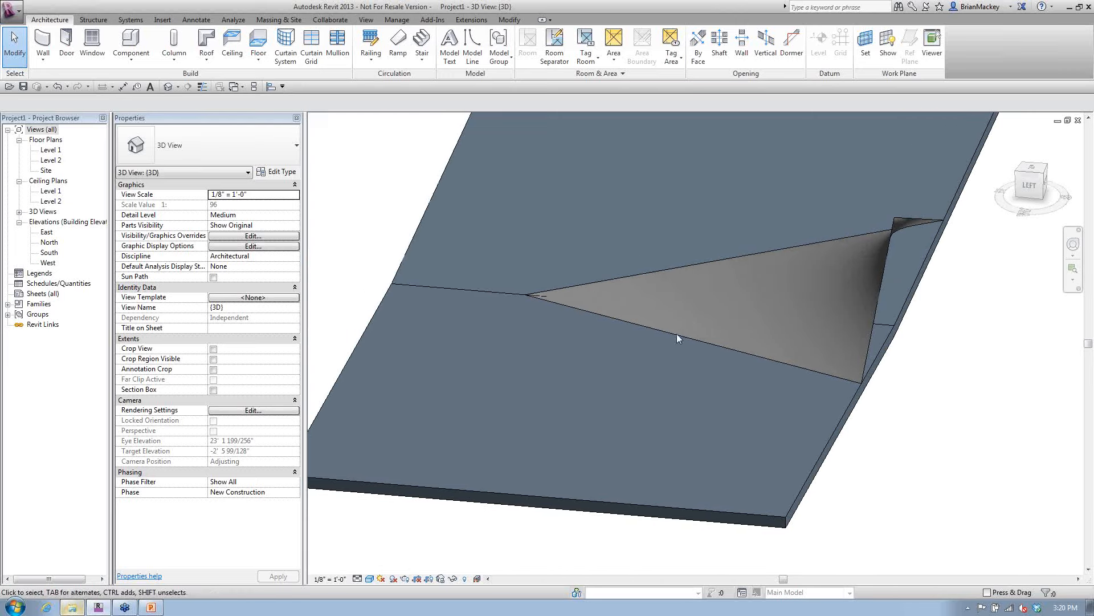
{"action": "middle_click_drag", "start_coordinate": [864, 378], "coordinate": [843, 367], "text": "shift"}
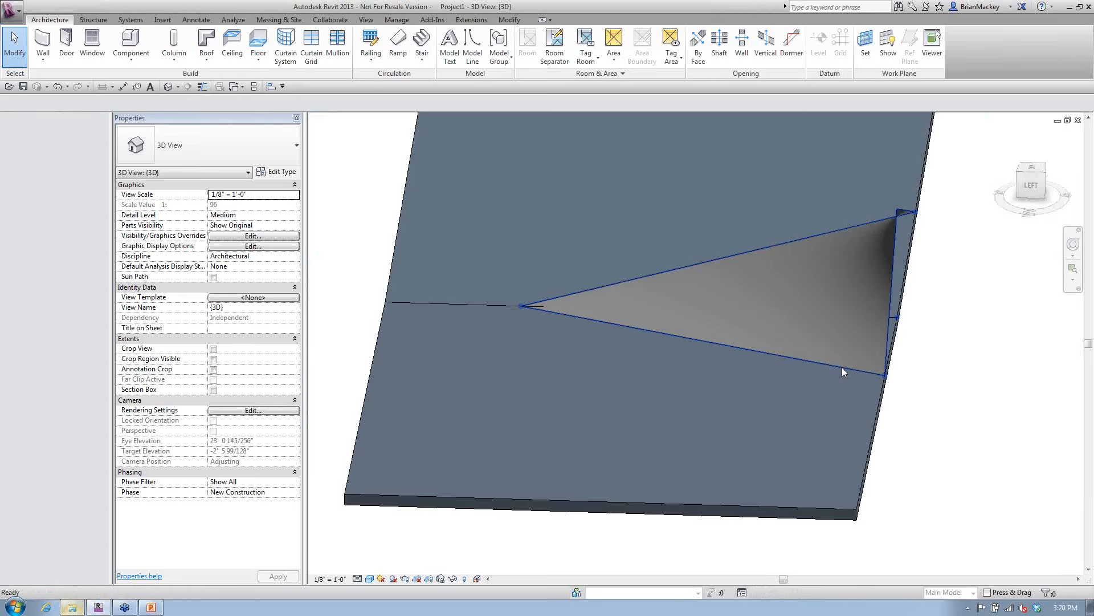
Step: Return to the Family2 family and delete its warped surface form, keeping the reference lines and points
{"action": "key", "text": "ctrl+Tab"}
{"action": "left_click", "coordinate": [648, 319]}
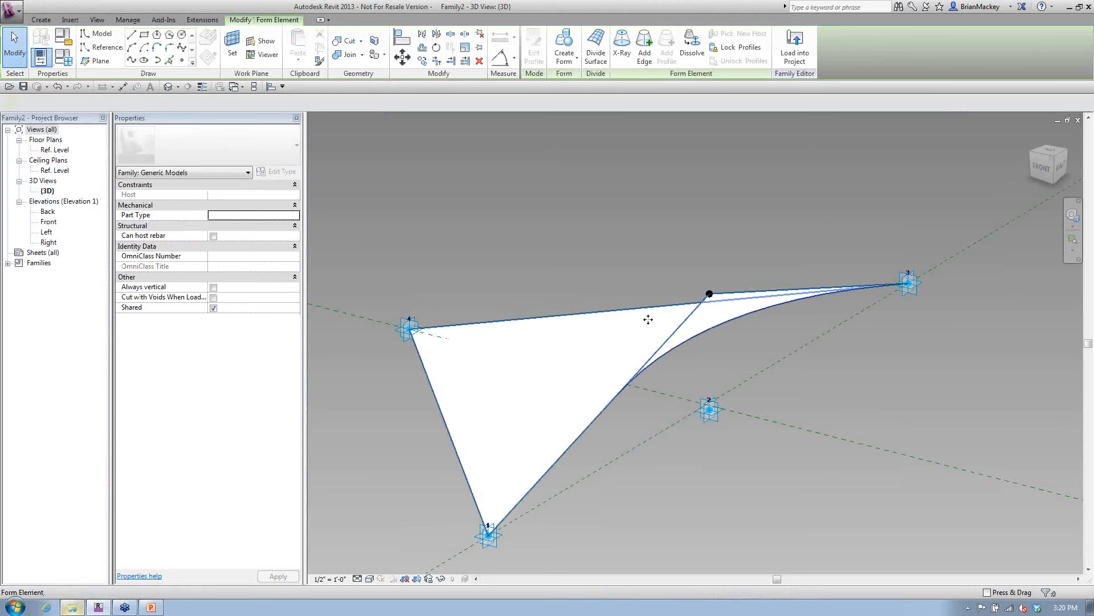
{"action": "key", "text": "Delete"}
{"action": "middle_click_drag", "start_coordinate": [585, 307], "coordinate": [659, 314]}
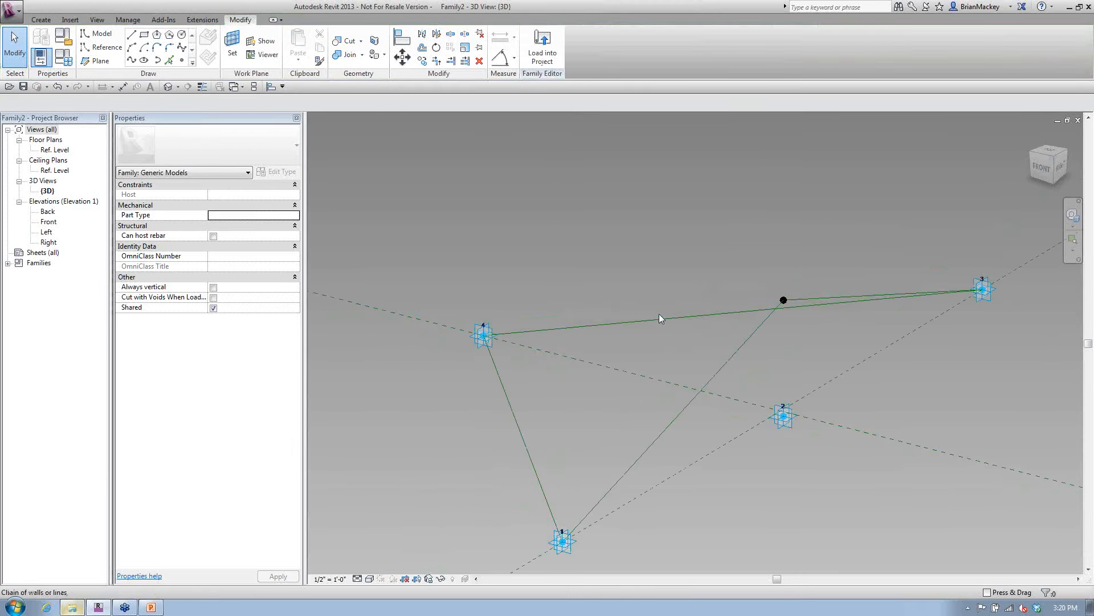
Step: Draw an unchained reference line with 3D Snapping from adaptive point 4 to the offset reference point
{"action": "left_click", "coordinate": [116, 47]}
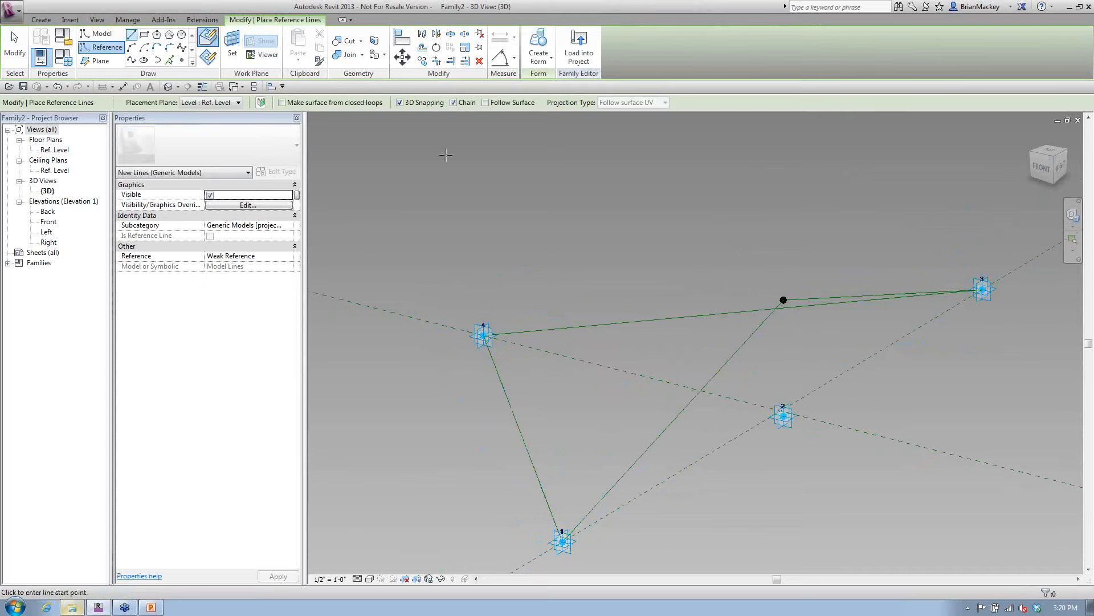
{"action": "left_click", "coordinate": [454, 102]}
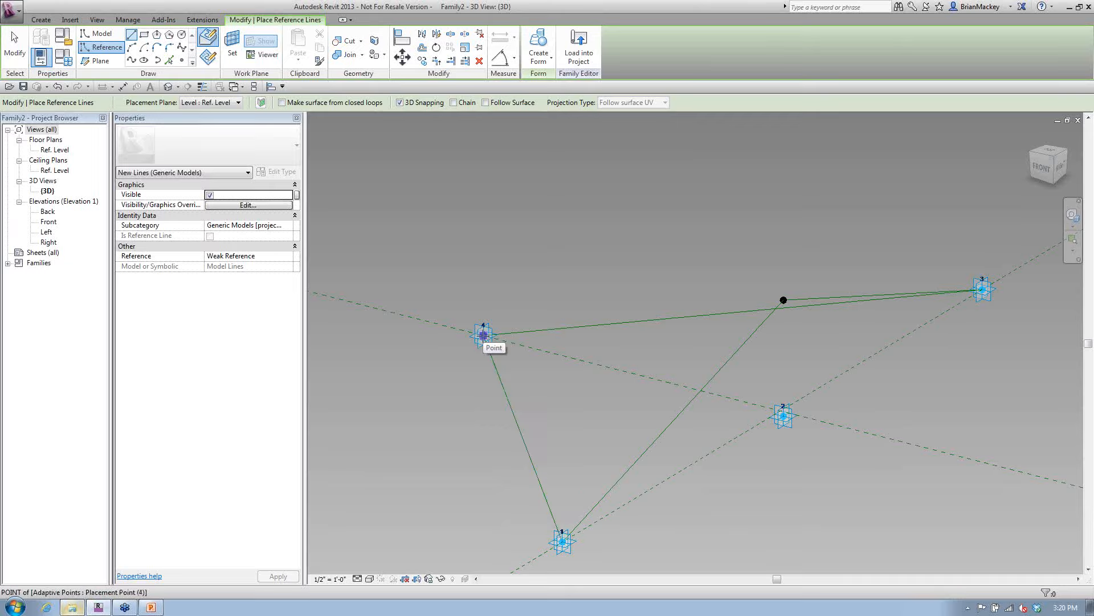
{"action": "left_click", "coordinate": [484, 335]}
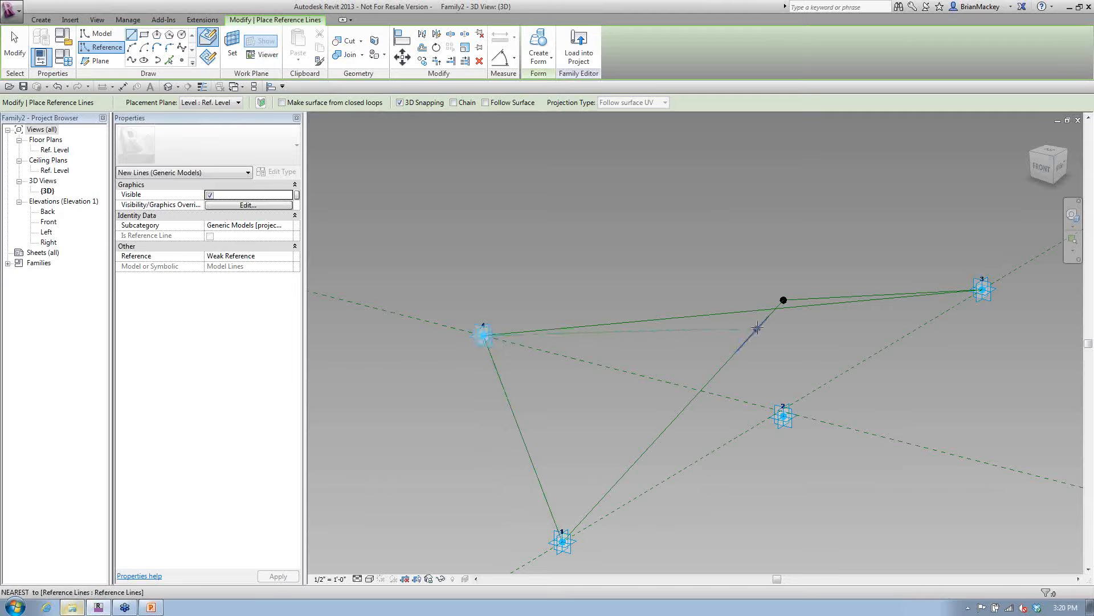
{"action": "left_click", "coordinate": [783, 299]}
{"action": "right_click", "coordinate": [745, 239]}
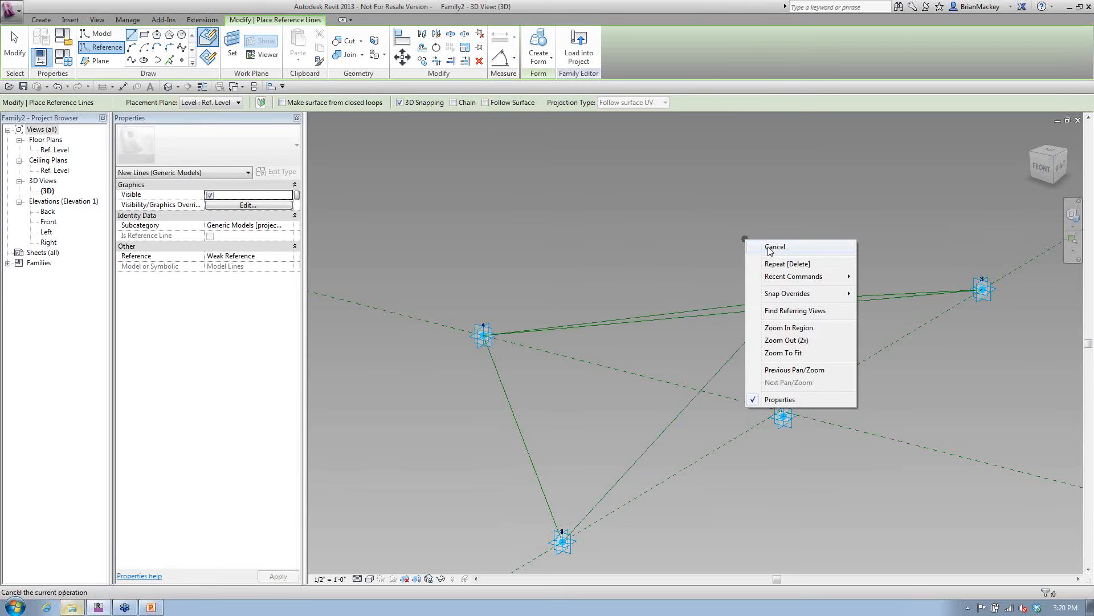
{"action": "left_click", "coordinate": [771, 251]}
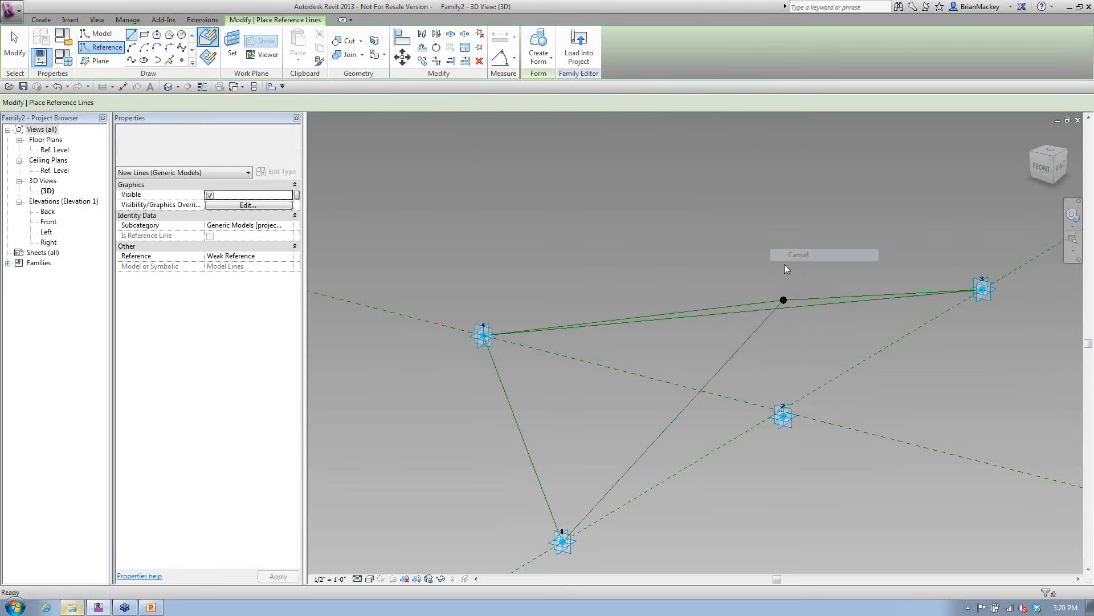
Step: Create a flat triangular surface form from the three reference lines joining adaptive points 1 and 4 and the offset point
{"action": "scroll", "coordinate": [785, 264], "scroll_direction": "down", "scroll_amount": 1}
{"action": "scroll", "coordinate": [785, 265], "scroll_direction": "down", "scroll_amount": 1}
{"action": "middle_click_drag", "start_coordinate": [782, 297], "coordinate": [751, 464], "text": "shift"}
{"action": "key", "text": "Tab"}
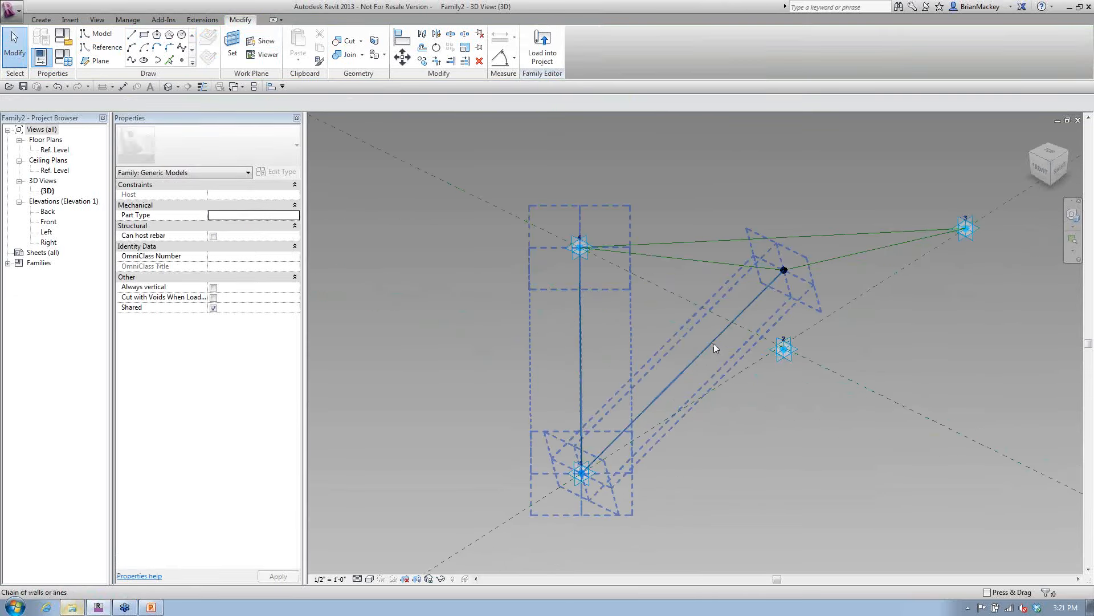
{"action": "left_click", "coordinate": [713, 343]}
{"action": "left_click", "coordinate": [681, 261], "text": "ctrl"}
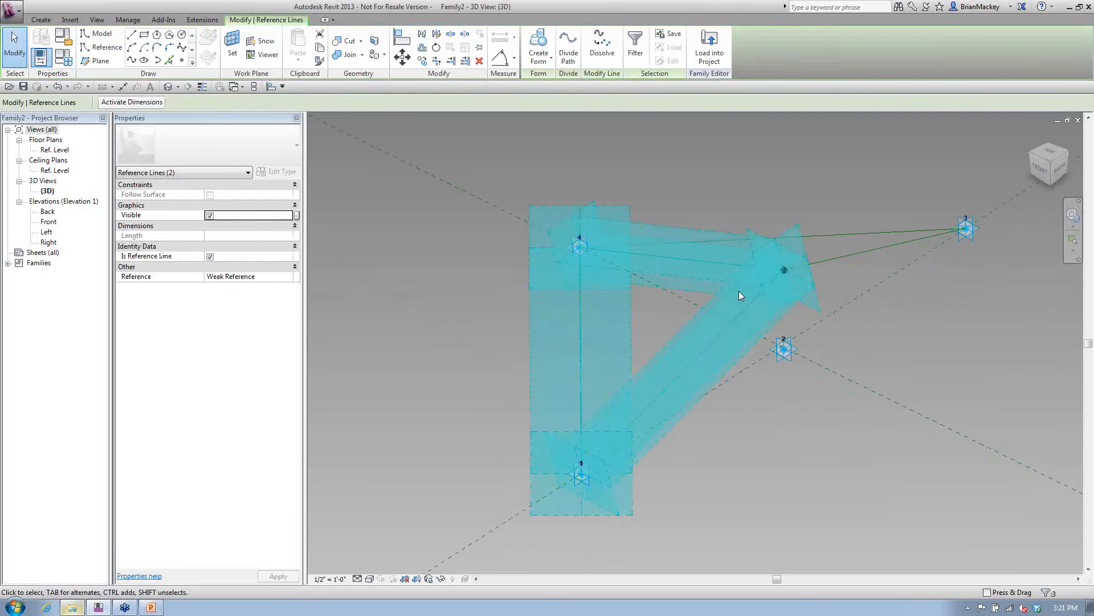
{"action": "left_click", "coordinate": [554, 65]}
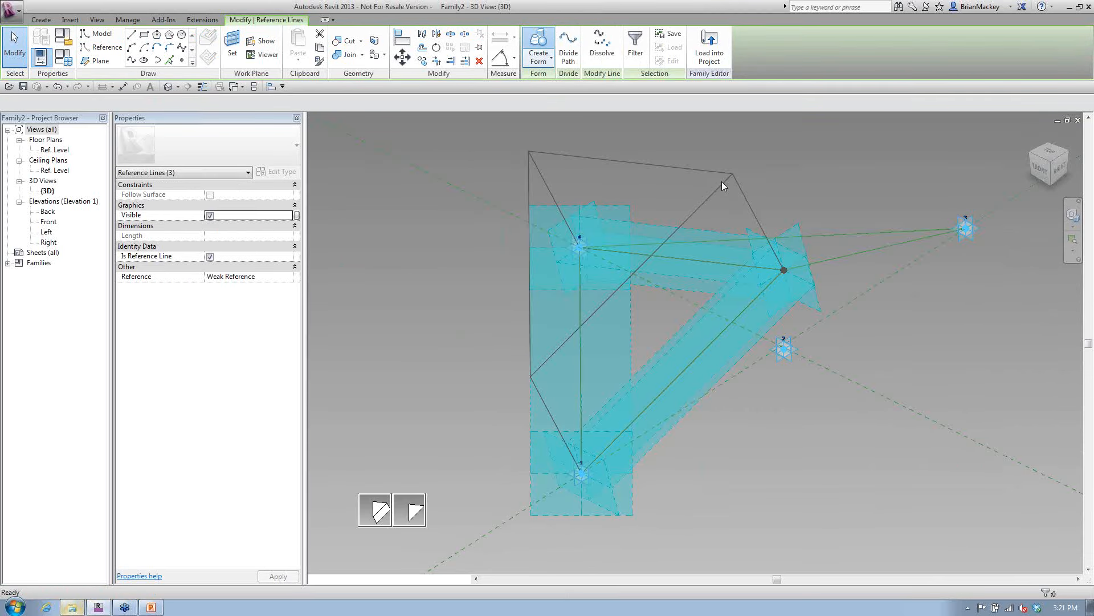
{"action": "left_click", "coordinate": [721, 181]}
Step: Temporarily hide the first triangular form so the reference lines can be selected on their own
{"action": "left_click", "coordinate": [820, 261]}
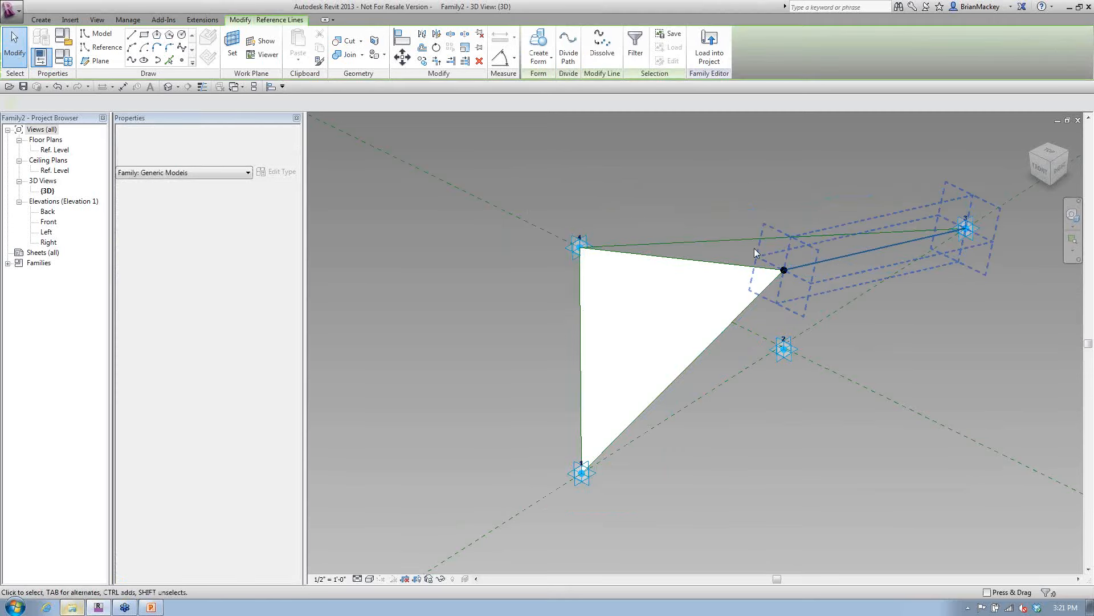
{"action": "left_click", "coordinate": [720, 261], "text": "ctrl"}
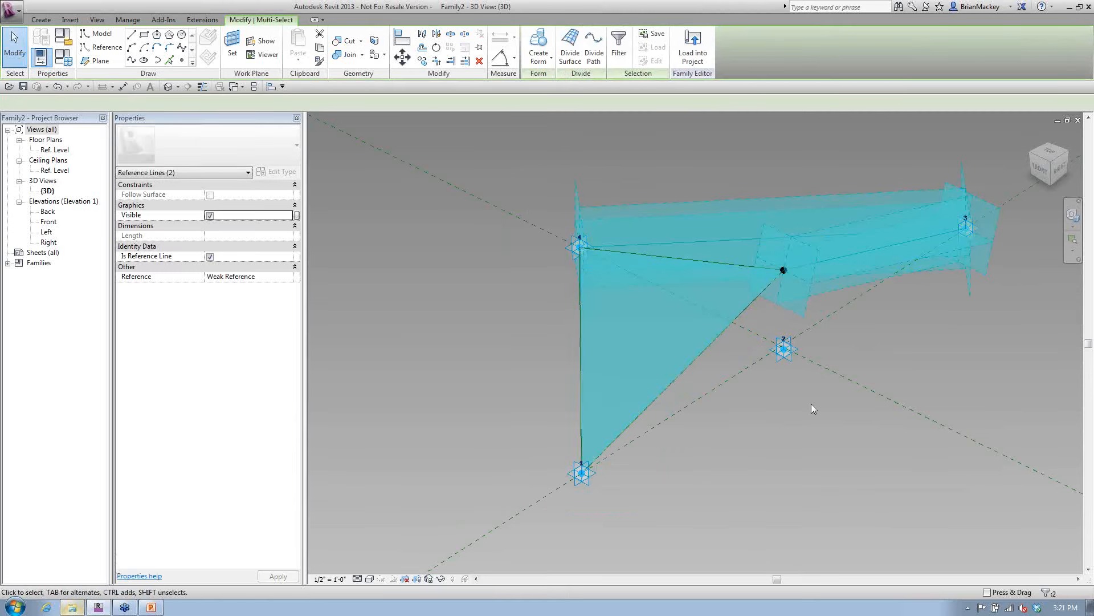
{"action": "left_click", "coordinate": [811, 404]}
{"action": "left_click", "coordinate": [684, 341]}
{"action": "key", "text": "h"}
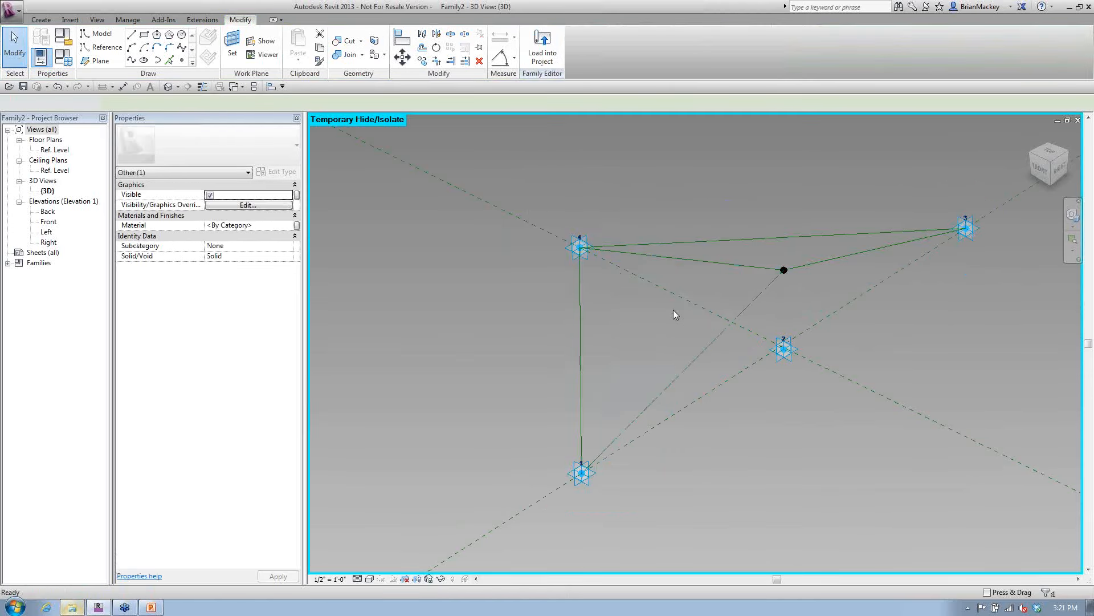
Step: Create a second flat triangular surface form from the three reference lines joining adaptive points 3 and 4 and the offset point
{"action": "left_click", "coordinate": [716, 263]}
{"action": "left_click", "coordinate": [855, 253], "text": "ctrl"}
{"action": "left_click", "coordinate": [827, 235], "text": "ctrl"}
{"action": "left_click", "coordinate": [539, 45]}
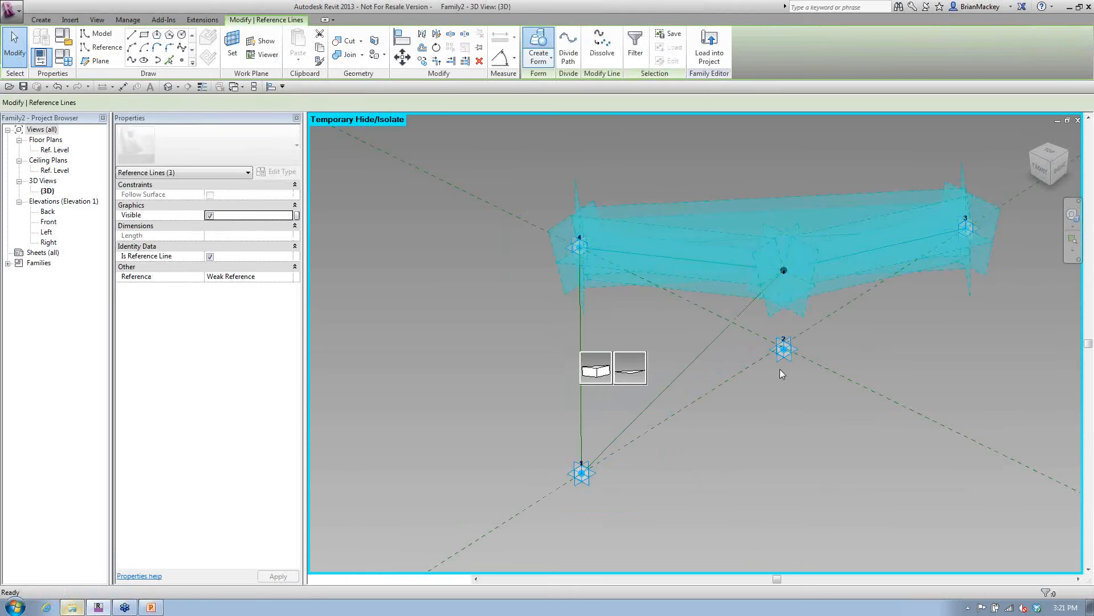
{"action": "left_click", "coordinate": [631, 371]}
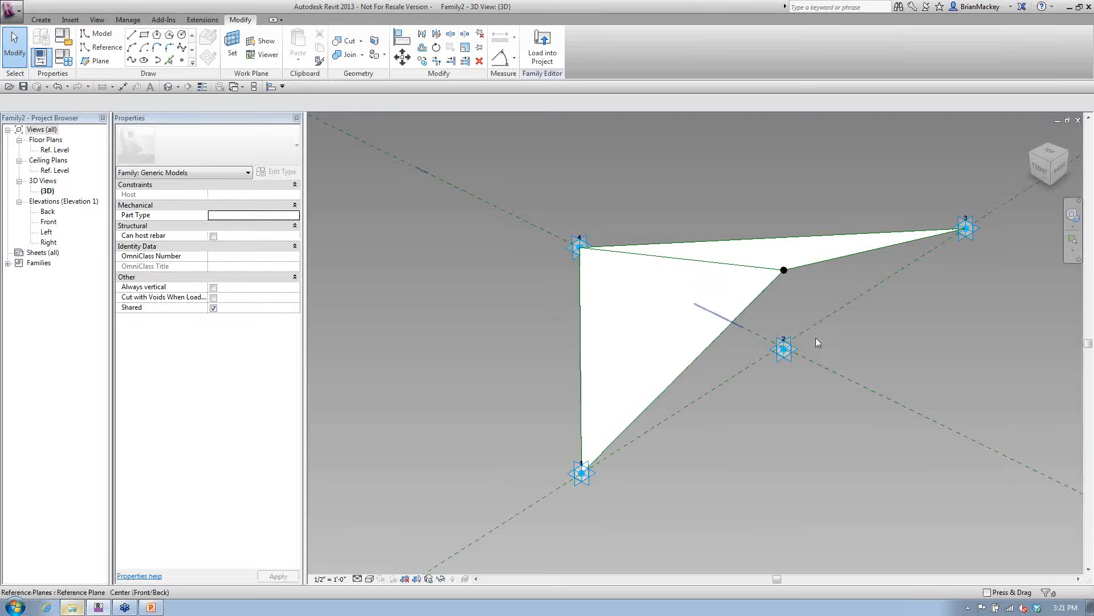
Step: Load the updated family into Project1, overwriting the existing version, and inspect the two triangular surfaces on the roof from above and in 3D
{"action": "left_click", "coordinate": [536, 52]}
{"action": "left_click", "coordinate": [521, 392]}
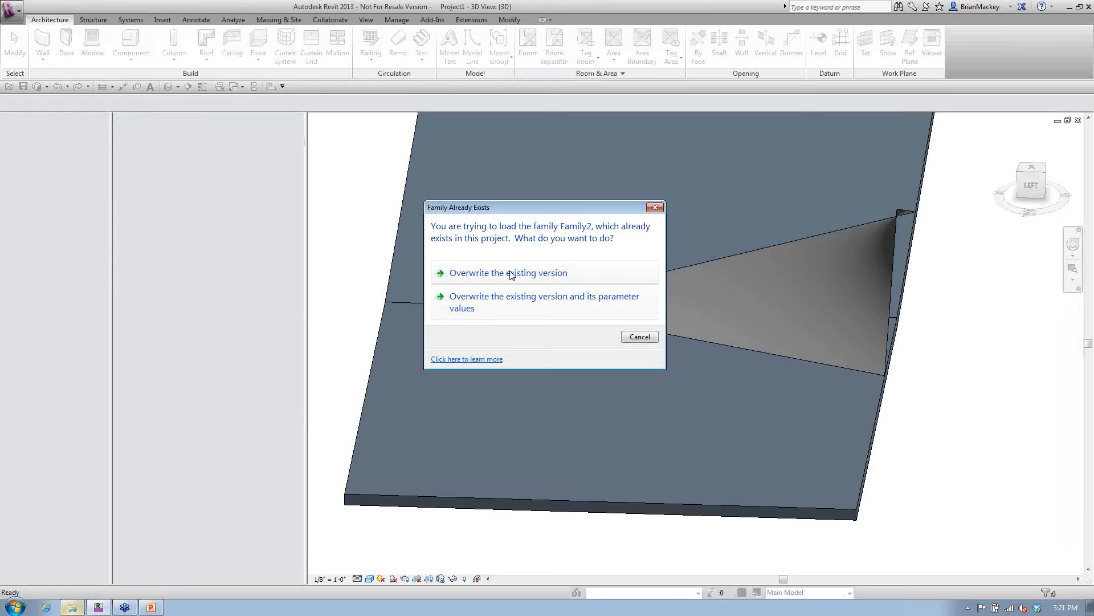
{"action": "left_click", "coordinate": [511, 274]}
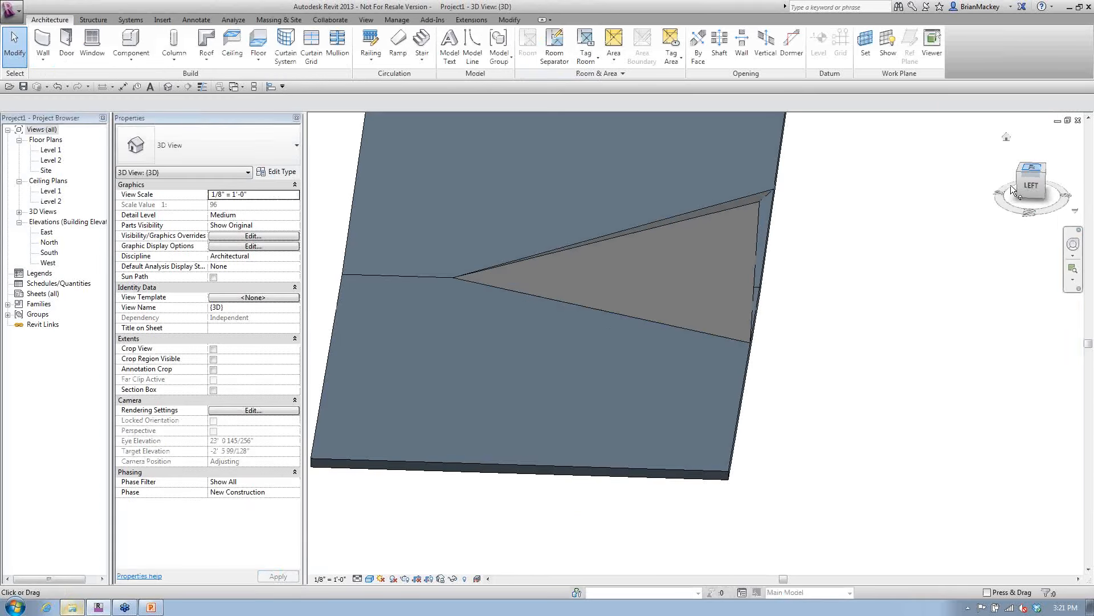
{"action": "left_click", "coordinate": [1033, 169]}
{"action": "scroll", "coordinate": [858, 365], "scroll_direction": "up", "scroll_amount": 2}
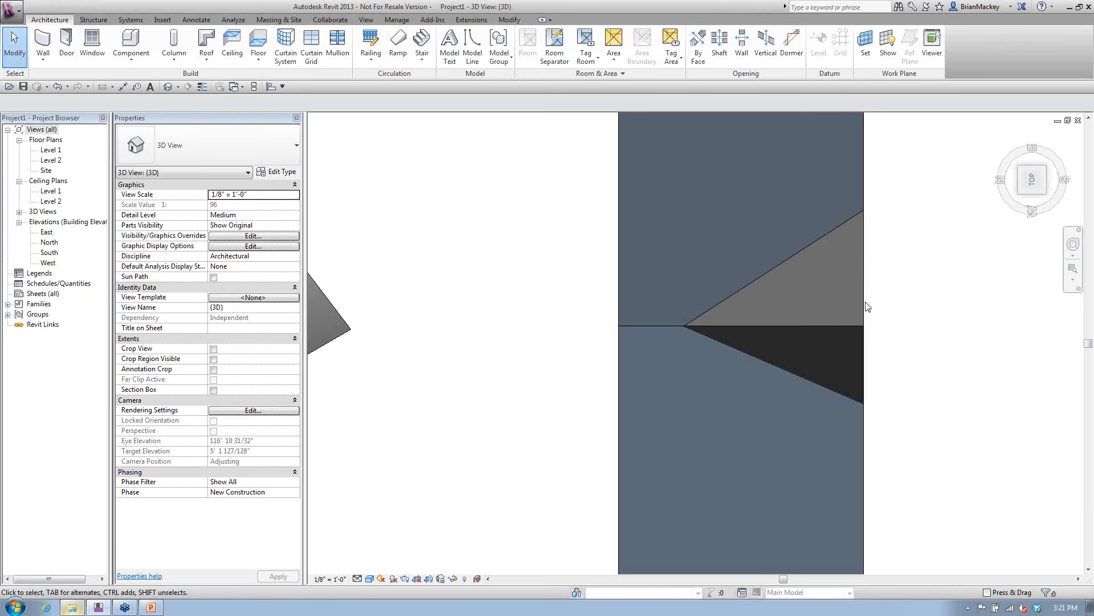
{"action": "middle_click_drag", "start_coordinate": [796, 315], "coordinate": [744, 434], "text": "shift"}
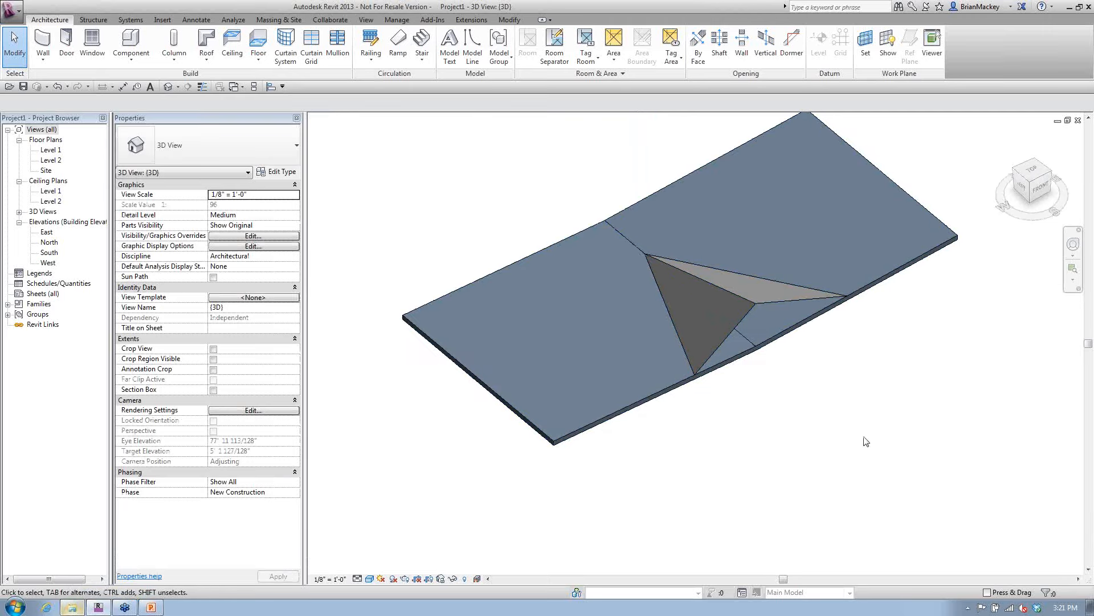
Step: Return to the Family2 editor and temporarily hide both triangular surface forms
{"action": "key", "text": "ctrl+Tab"}
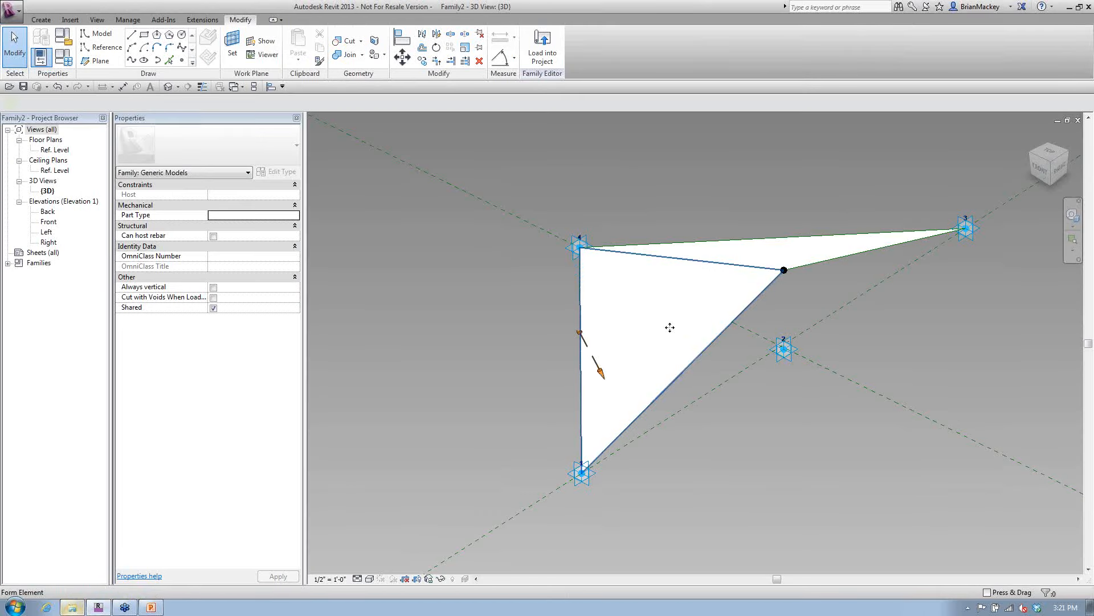
{"action": "left_click", "coordinate": [668, 337]}
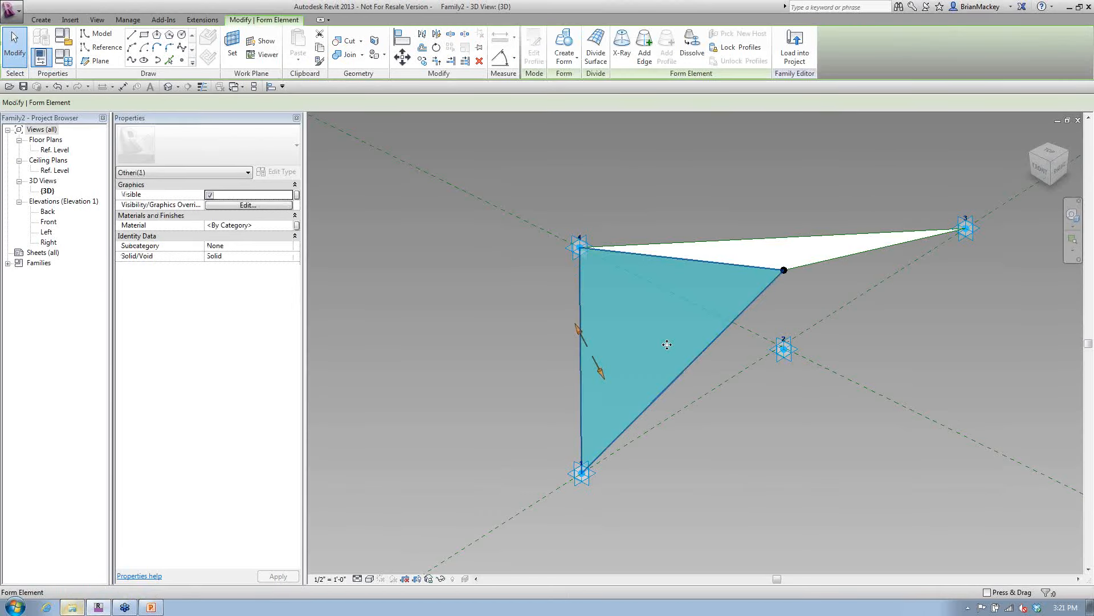
{"action": "key", "text": "h"}
{"action": "key", "text": "h"}
{"action": "left_click", "coordinate": [766, 254]}
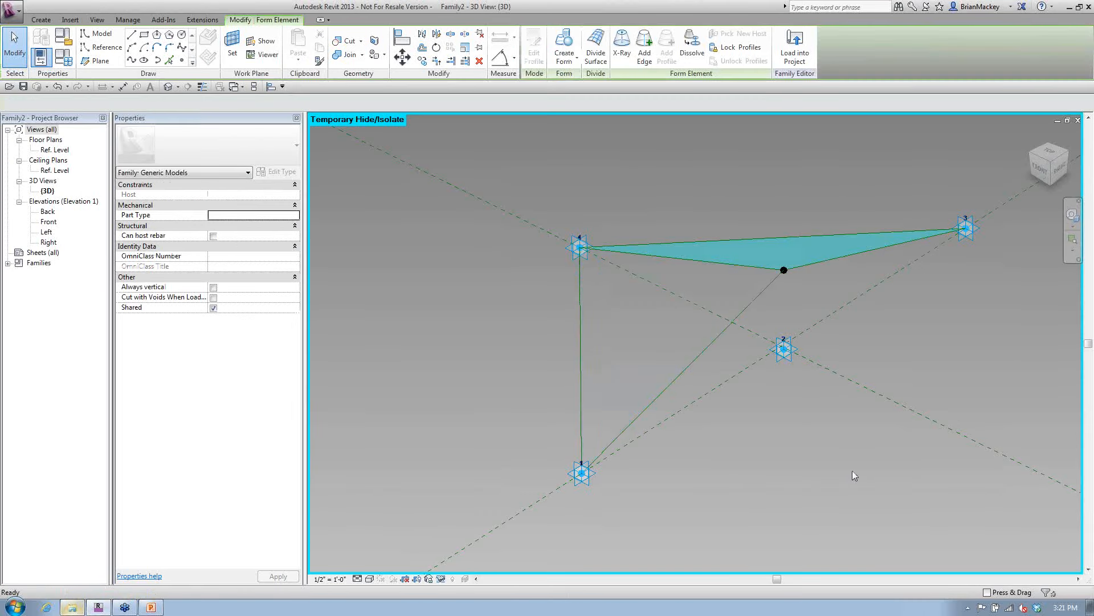
{"action": "left_click", "coordinate": [853, 475]}
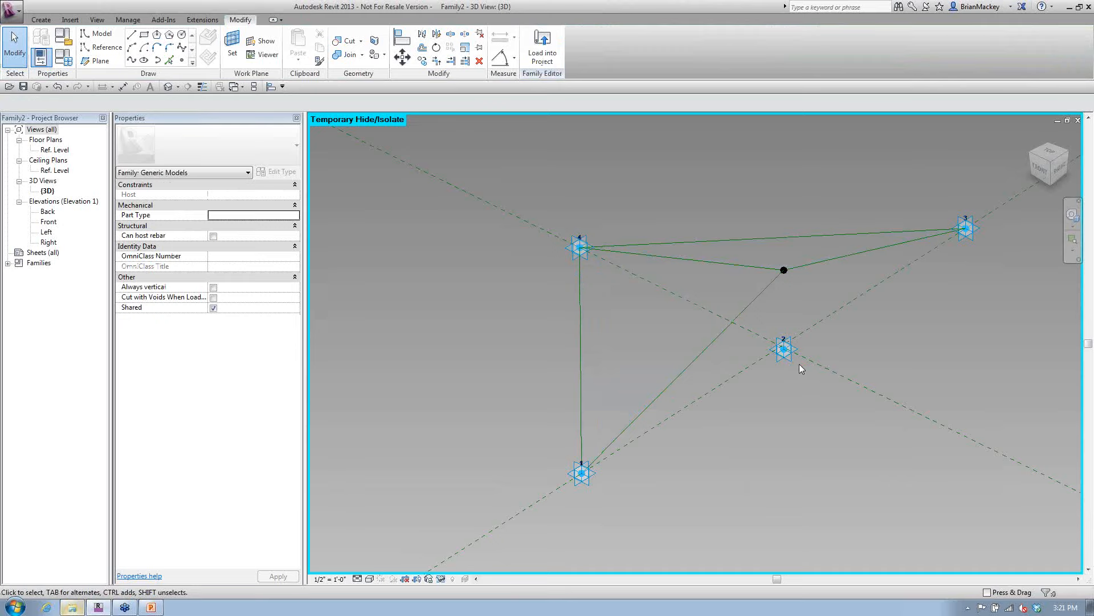
Step: Draw an unchained reference line with 3D Snapping from adaptive point 4 to adaptive point 2
{"action": "left_click", "coordinate": [101, 47]}
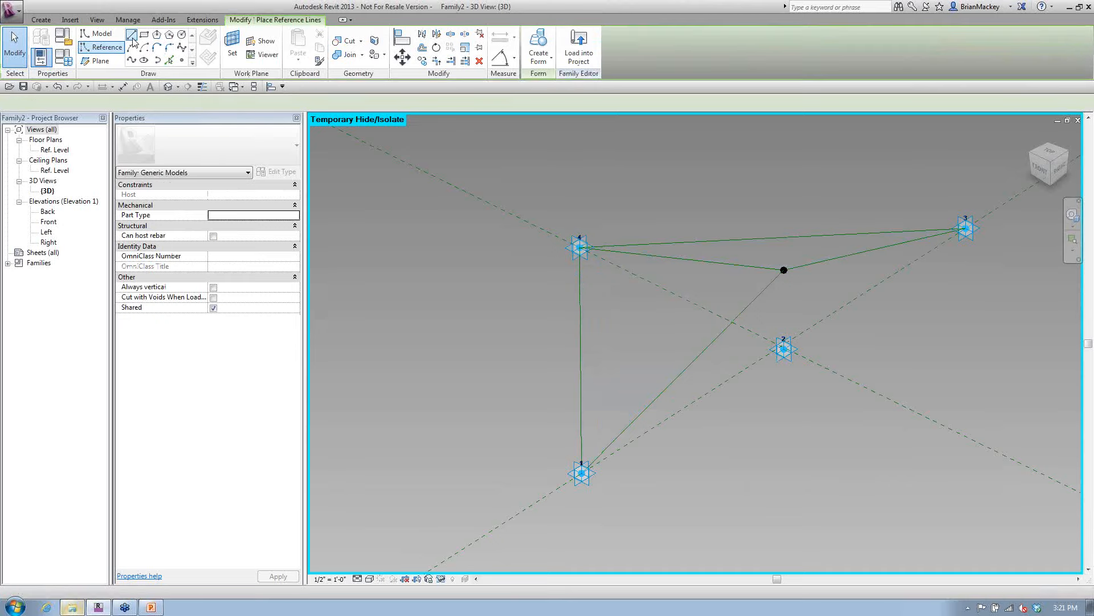
{"action": "left_click", "coordinate": [131, 36]}
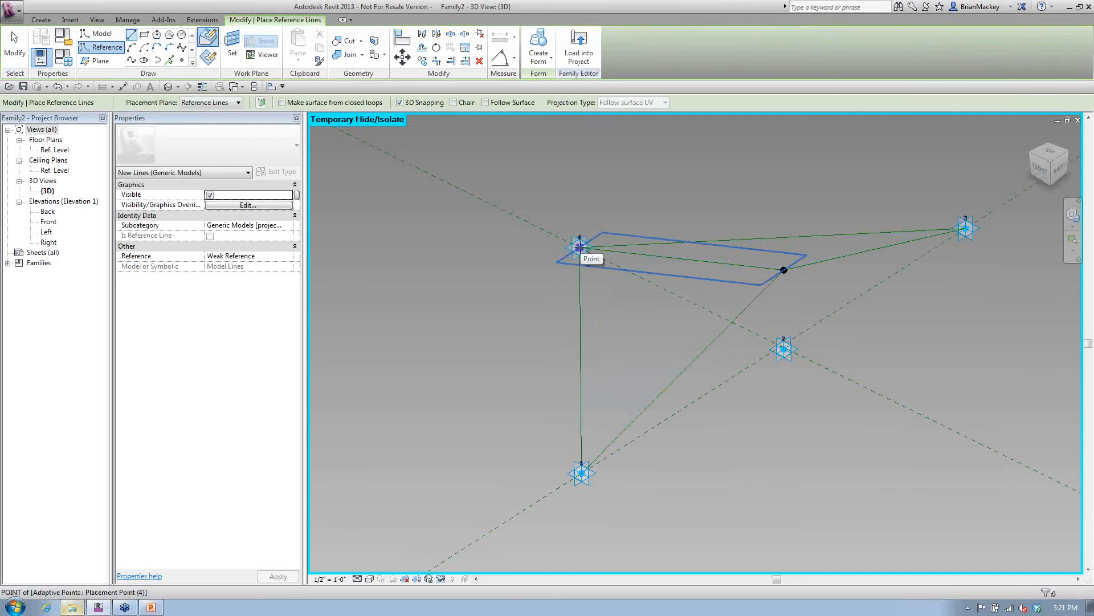
{"action": "left_click", "coordinate": [579, 247]}
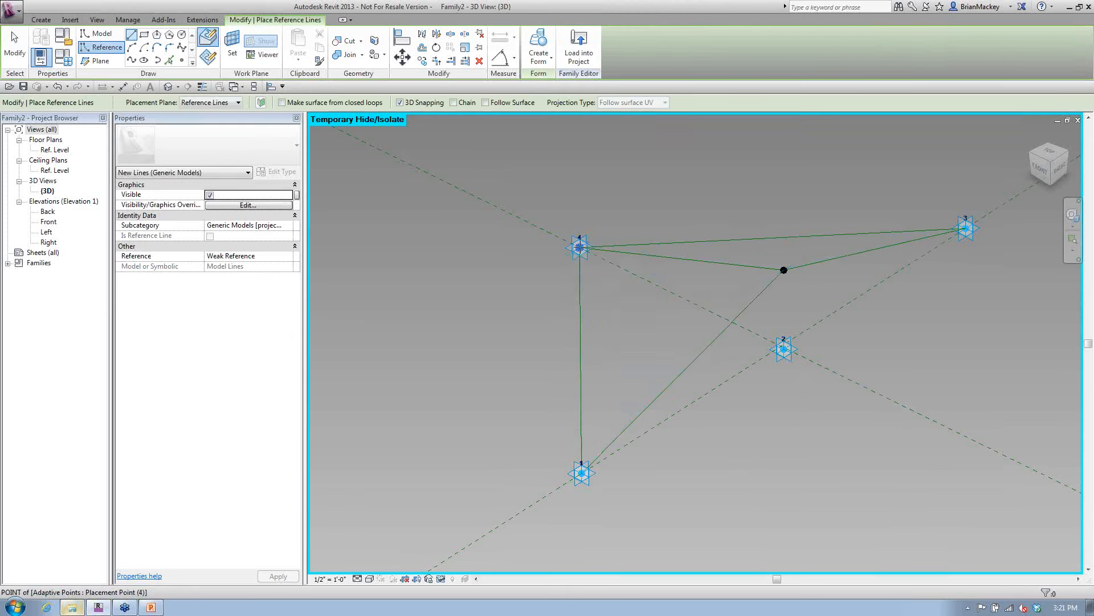
{"action": "left_click", "coordinate": [784, 349]}
{"action": "right_click", "coordinate": [459, 298]}
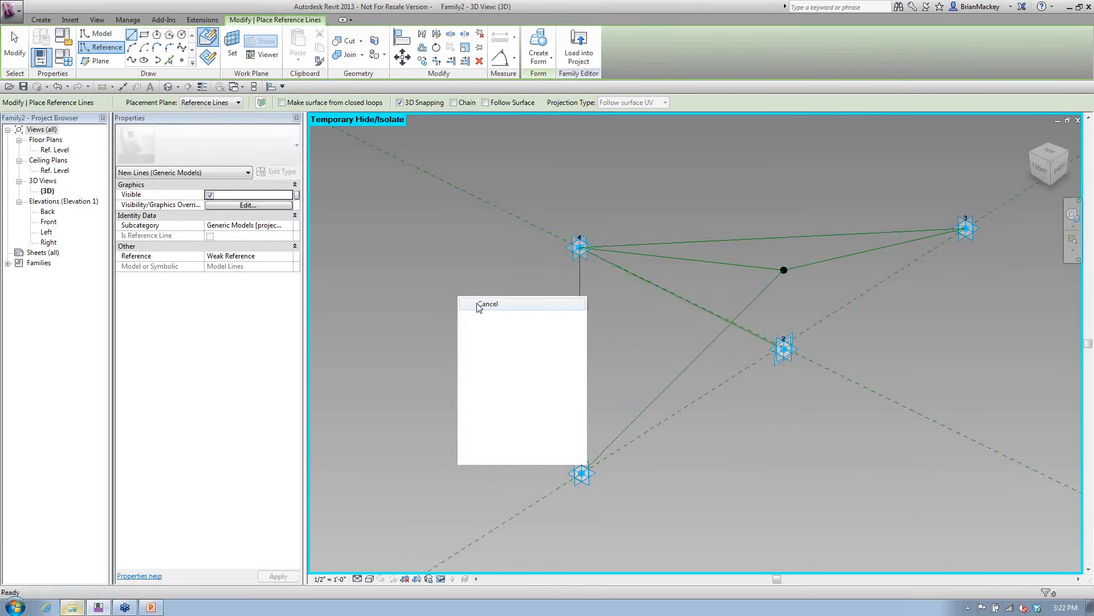
{"action": "right_click", "coordinate": [478, 306]}
{"action": "left_click", "coordinate": [504, 313]}
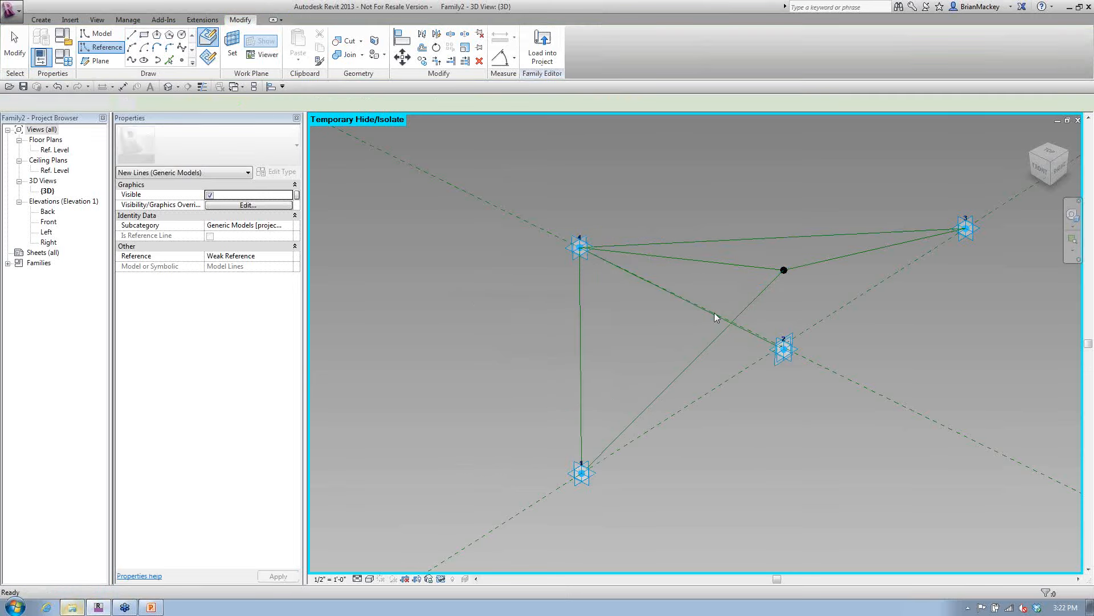
{"action": "key", "text": "Escape"}
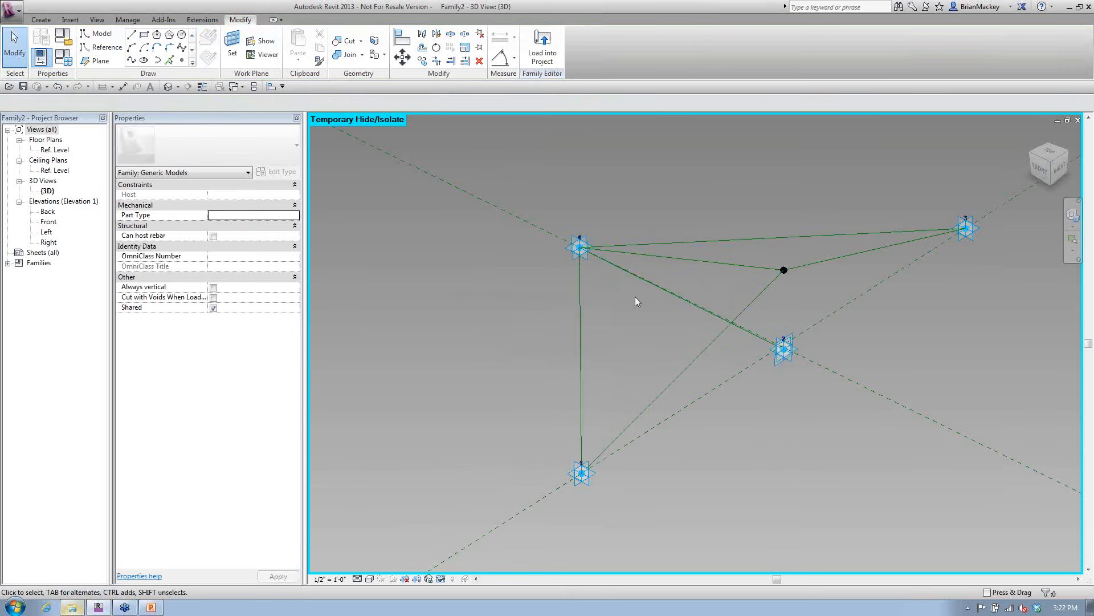
Step: Set the work plane to the reference line between adaptive points 4 and 2, and place an aligned dimension between those points
{"action": "left_click", "coordinate": [232, 45]}
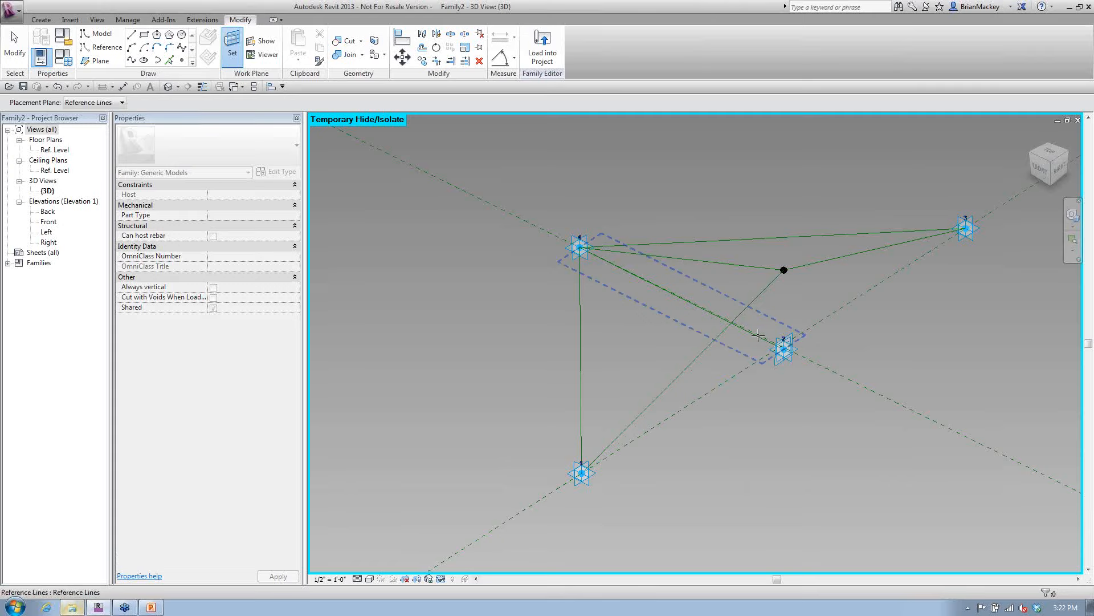
{"action": "left_click", "coordinate": [758, 335]}
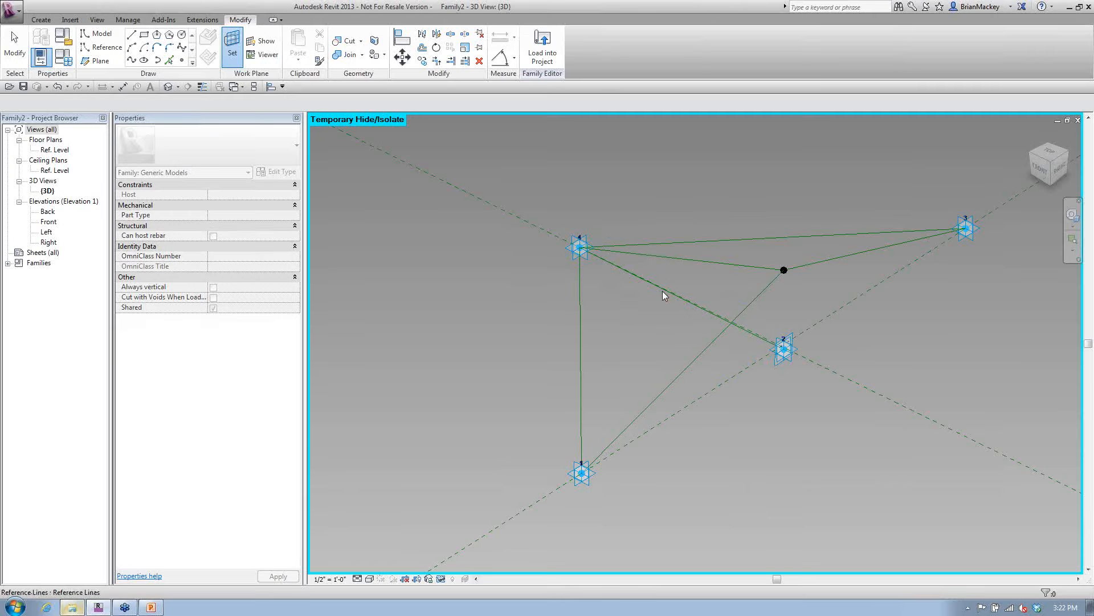
{"action": "left_click", "coordinate": [123, 88]}
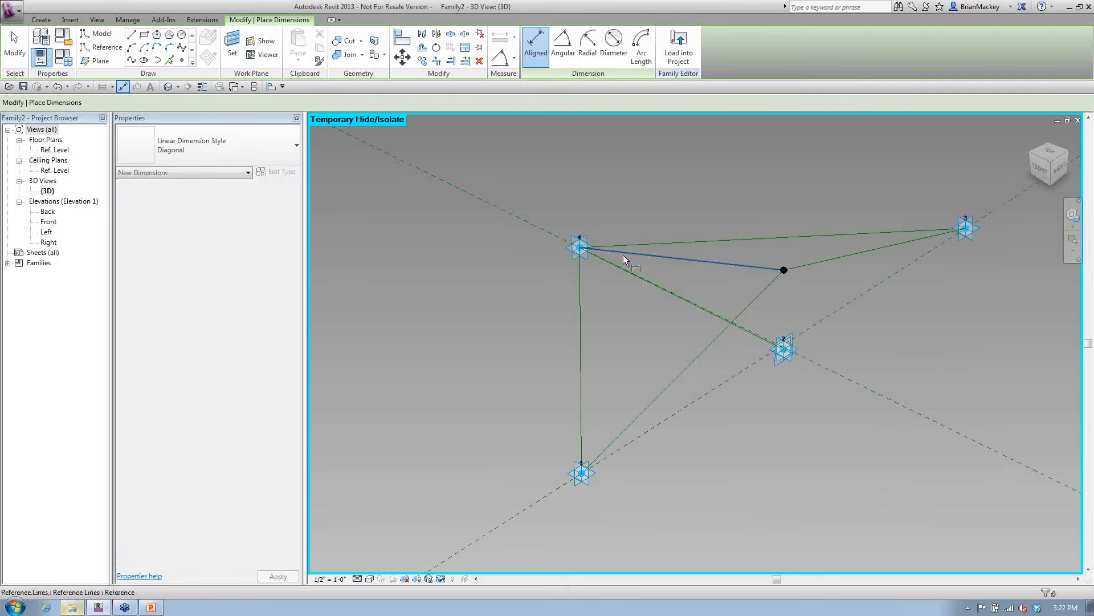
{"action": "left_click", "coordinate": [623, 255]}
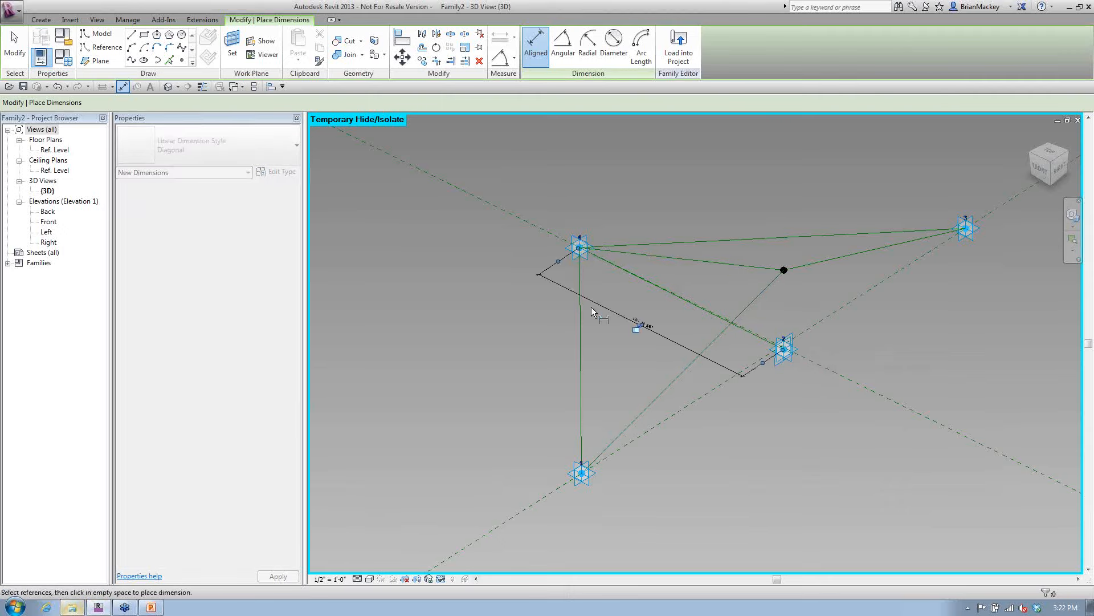
{"action": "left_click", "coordinate": [535, 282]}
{"action": "right_click", "coordinate": [535, 282]}
{"action": "left_click", "coordinate": [578, 298]}
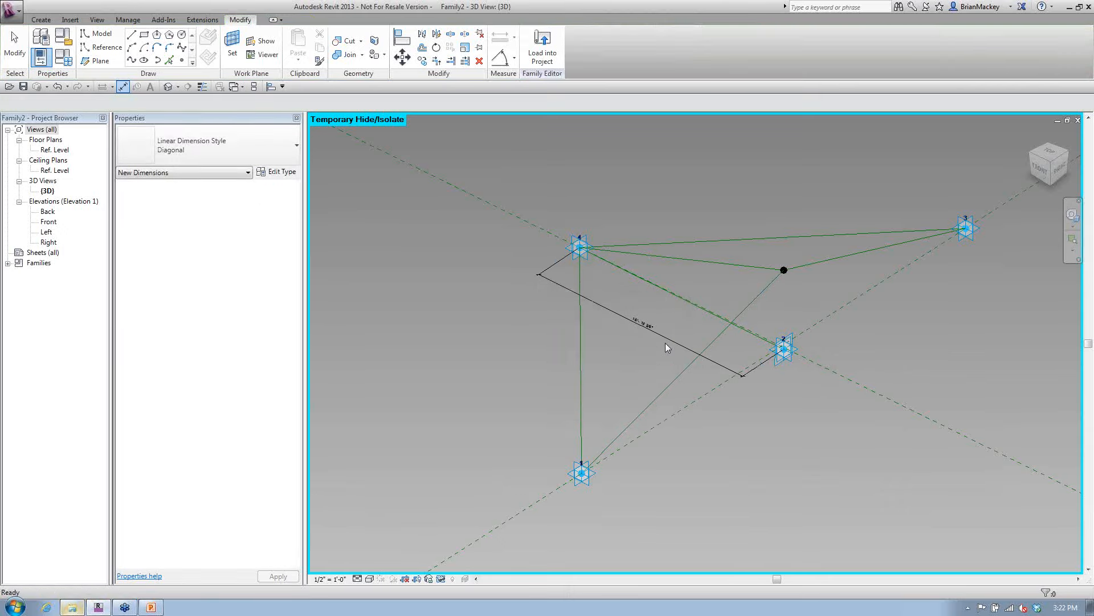
Step: Move adaptive point 2 to about 18' 8" from adaptive point 4 to test the dimension
{"action": "scroll", "coordinate": [665, 343], "scroll_direction": "up", "scroll_amount": 2}
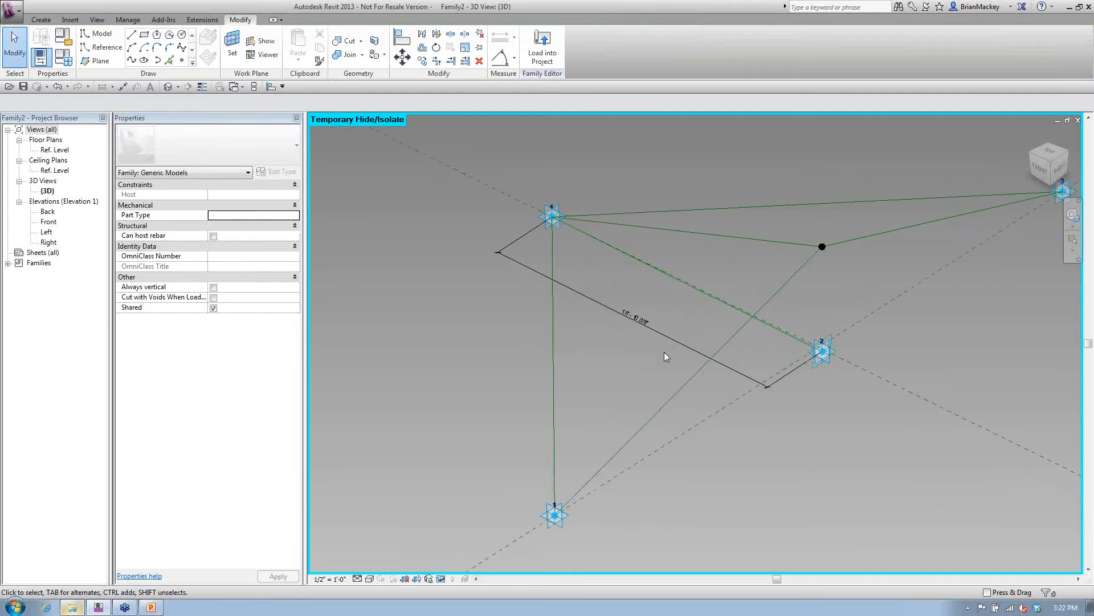
{"action": "left_click", "coordinate": [823, 355]}
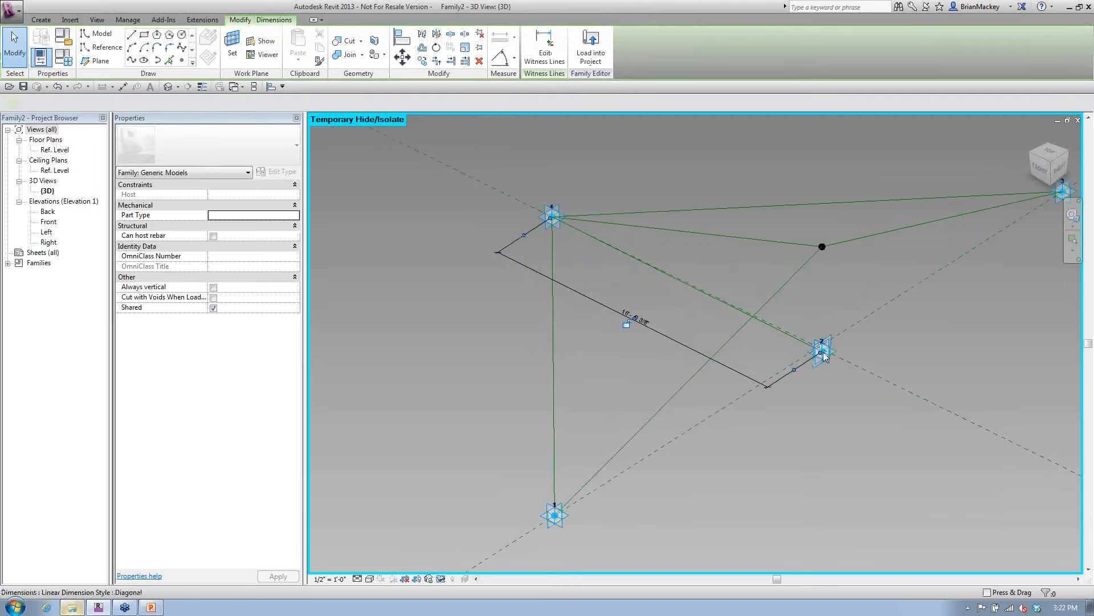
{"action": "left_click", "coordinate": [822, 352]}
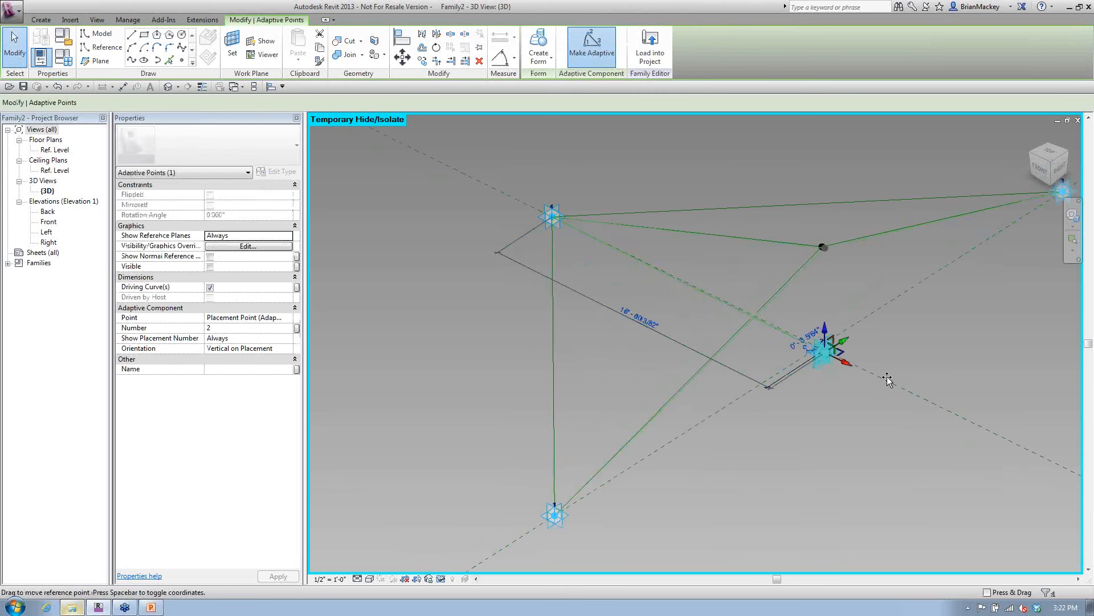
{"action": "left_click_drag", "start_coordinate": [887, 379], "coordinate": [850, 335]}
{"action": "left_click", "coordinate": [669, 278]}
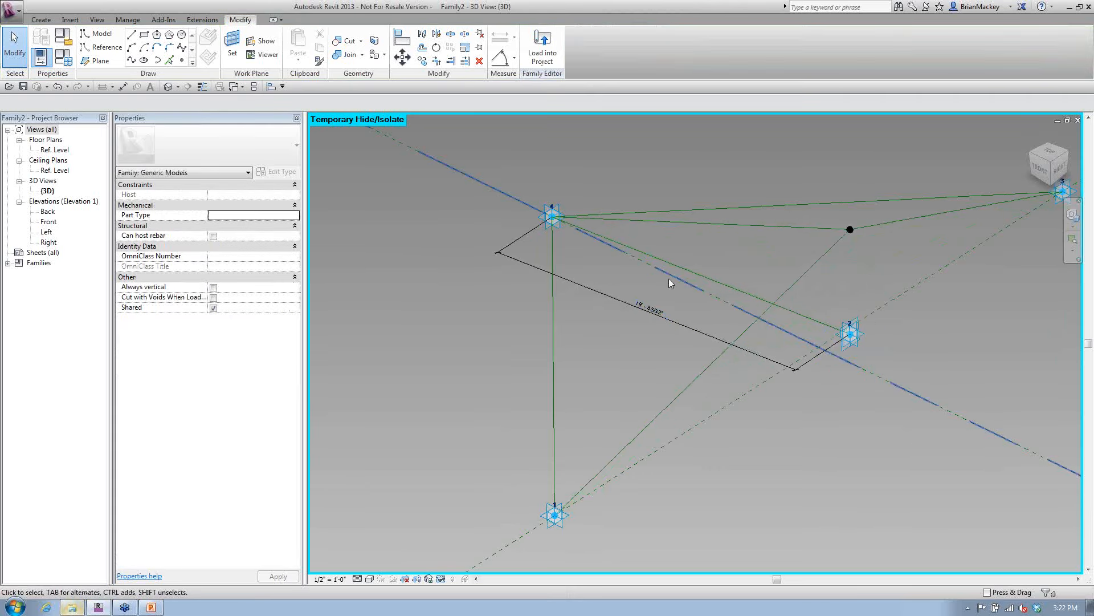
Step: Label the dimension between adaptive points 4 and 2 with a new instance reporting parameter named Run
{"action": "left_click", "coordinate": [709, 333]}
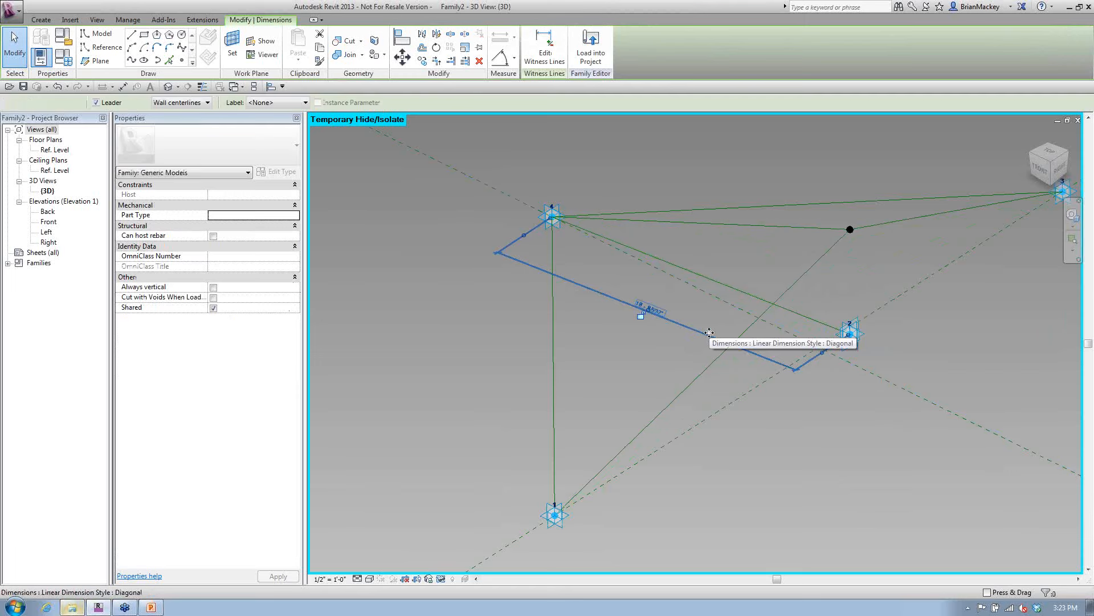
{"action": "left_click", "coordinate": [275, 103]}
{"action": "left_click", "coordinate": [278, 123]}
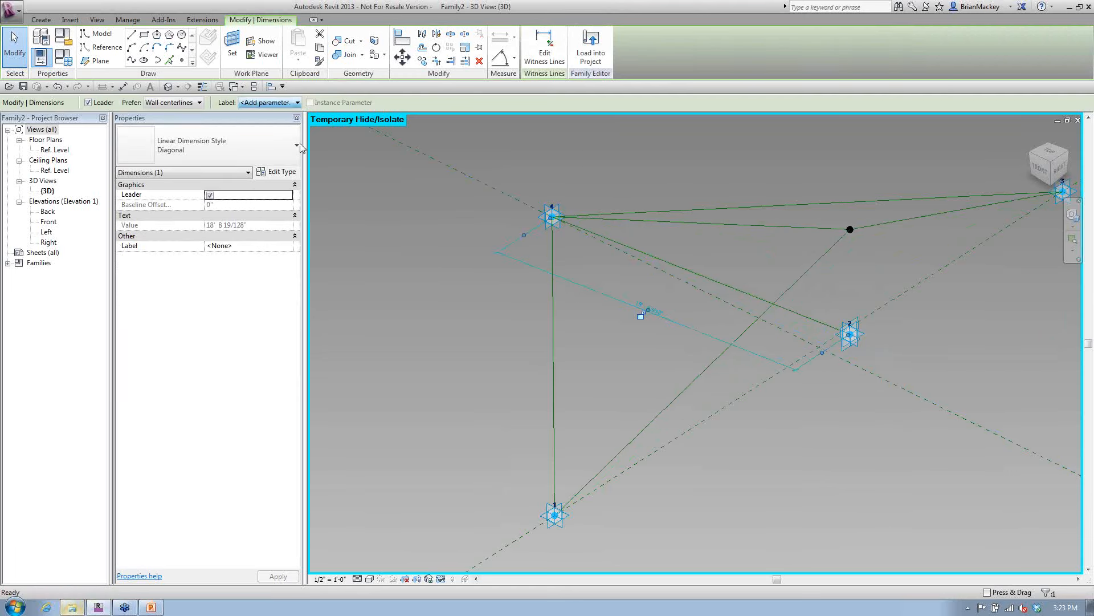
{"action": "type", "text": "Run"}
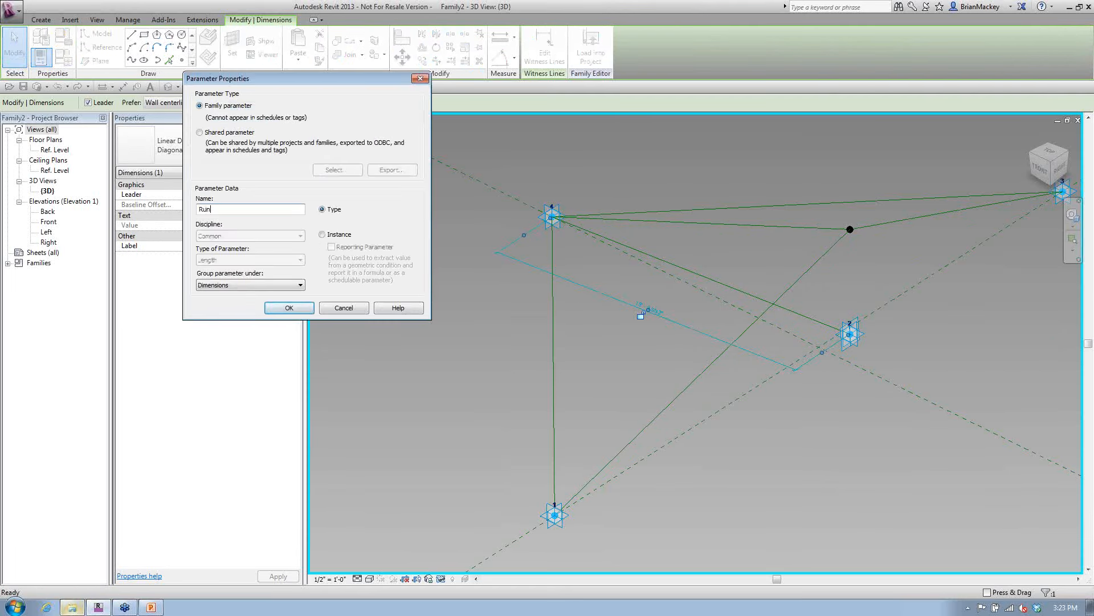
{"action": "left_click", "coordinate": [322, 234]}
{"action": "left_click", "coordinate": [332, 246]}
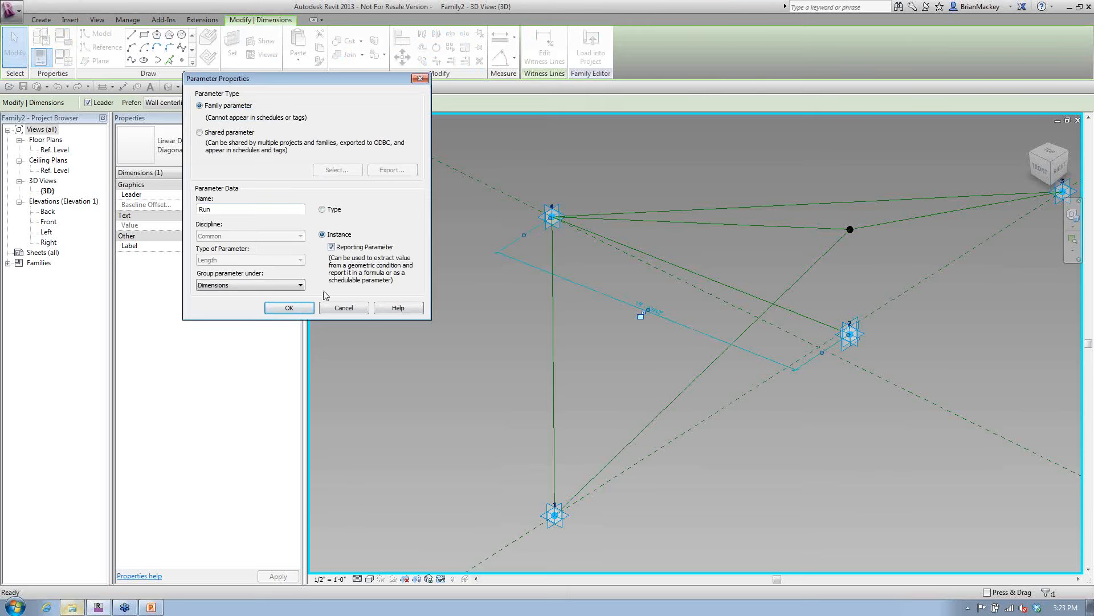
{"action": "left_click", "coordinate": [306, 311]}
{"action": "left_click", "coordinate": [665, 376]}
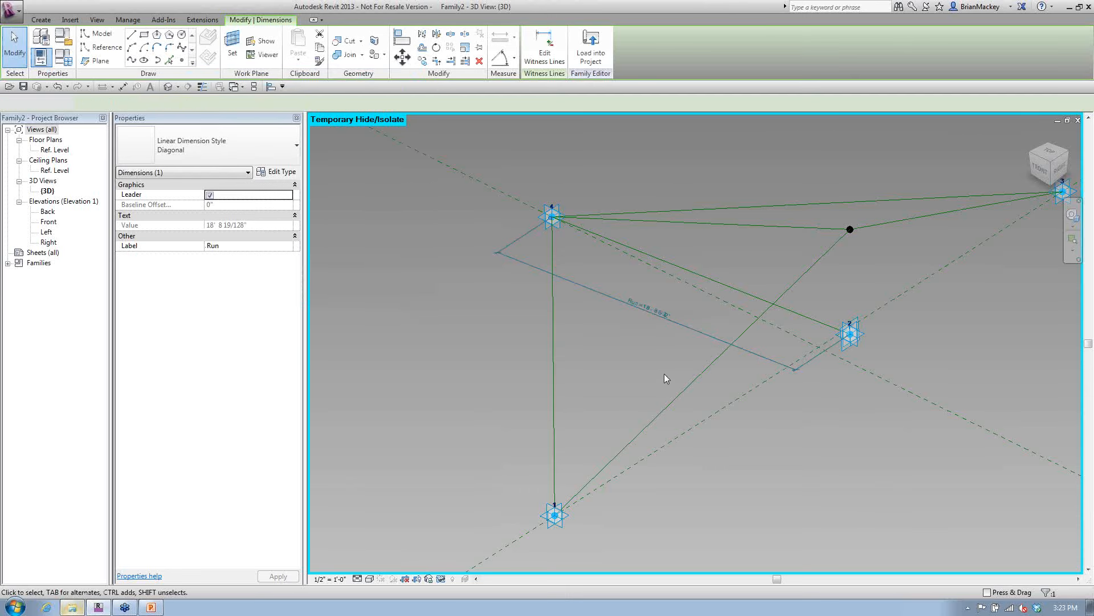
Step: Reset the temporary hide so both triangular forms are shown again
{"action": "left_click", "coordinate": [555, 227]}
{"action": "key", "text": "Return"}
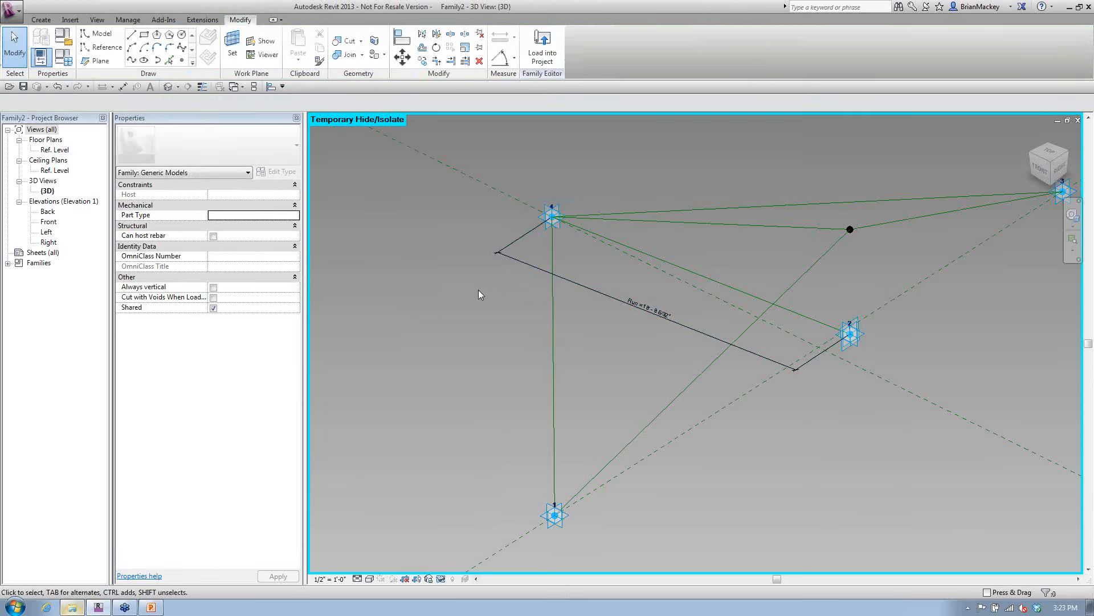
{"action": "key", "text": "h"}
{"action": "key", "text": "r"}
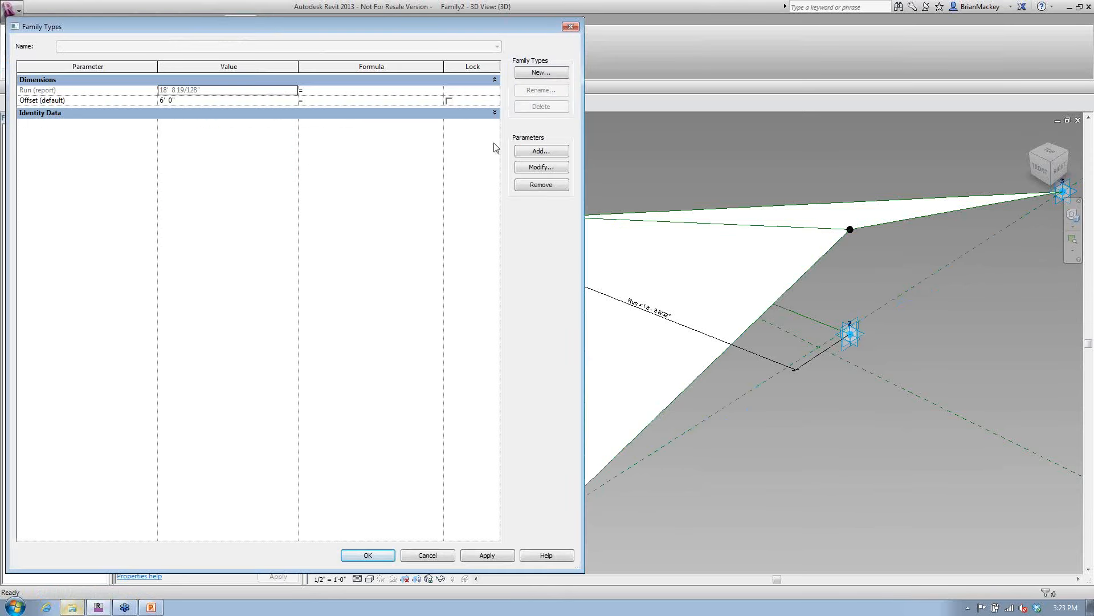
Step: Add an instance family parameter named Slope of type Length, grouped under Dimensions, in Family Types
{"action": "left_click", "coordinate": [495, 113]}
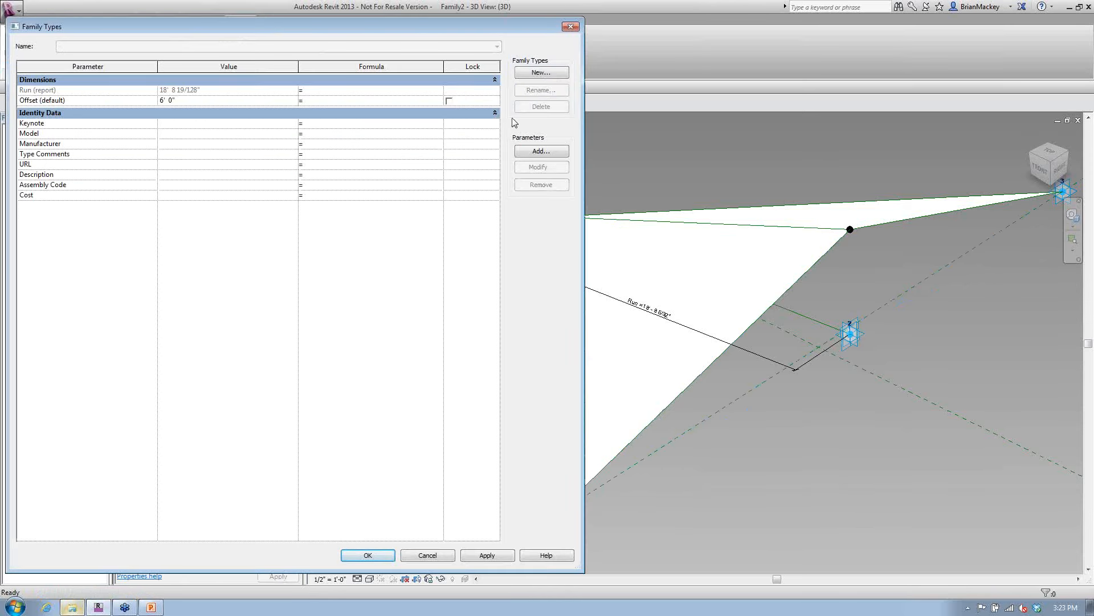
{"action": "left_click", "coordinate": [543, 151]}
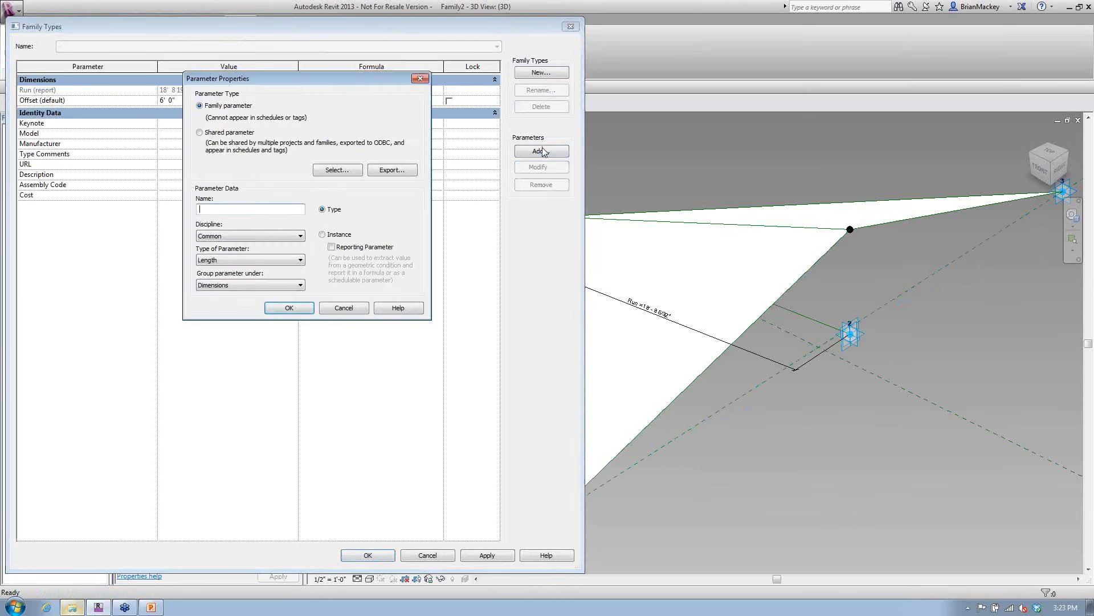
{"action": "type", "text": "Slope"}
{"action": "key", "text": "Tab"}
{"action": "key", "text": "Tab"}
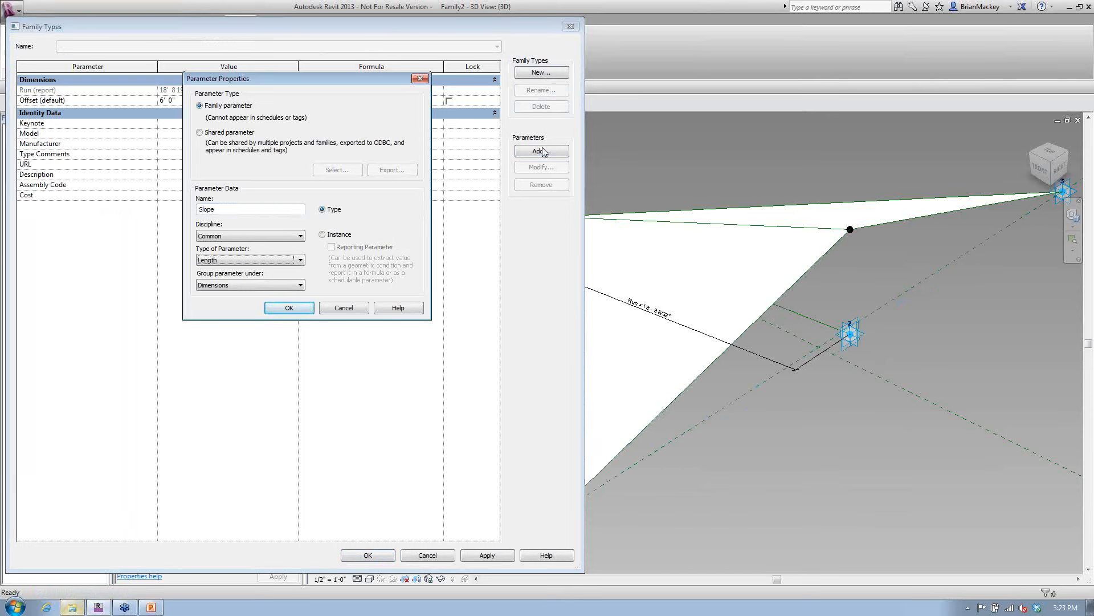
{"action": "left_click", "coordinate": [338, 235]}
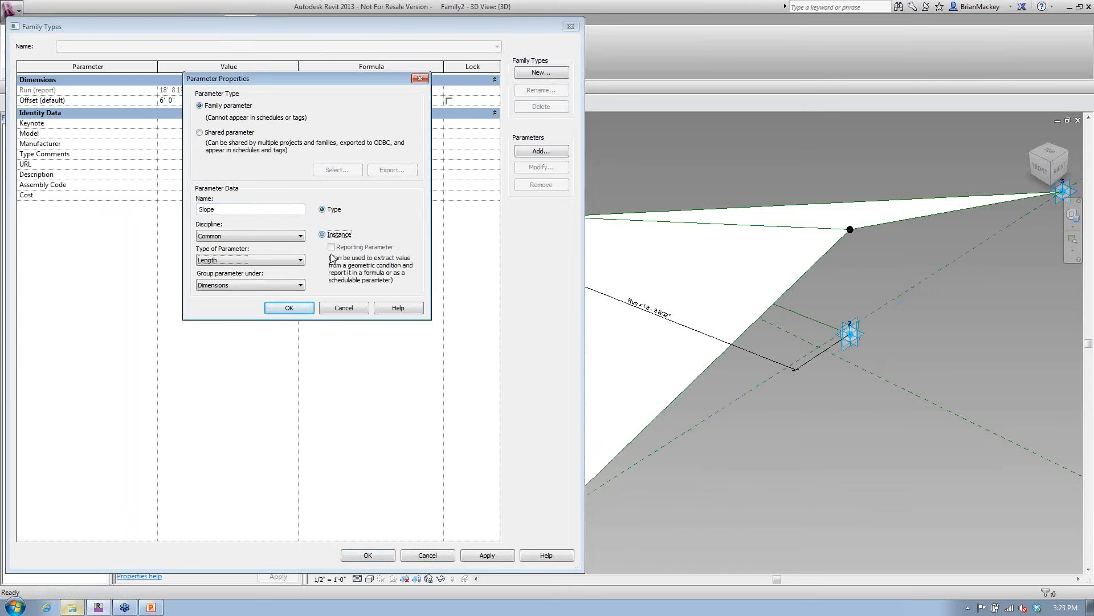
{"action": "left_click", "coordinate": [289, 308]}
Step: Set the Slope parameter's value to 1/2"
{"action": "left_click", "coordinate": [222, 88]}
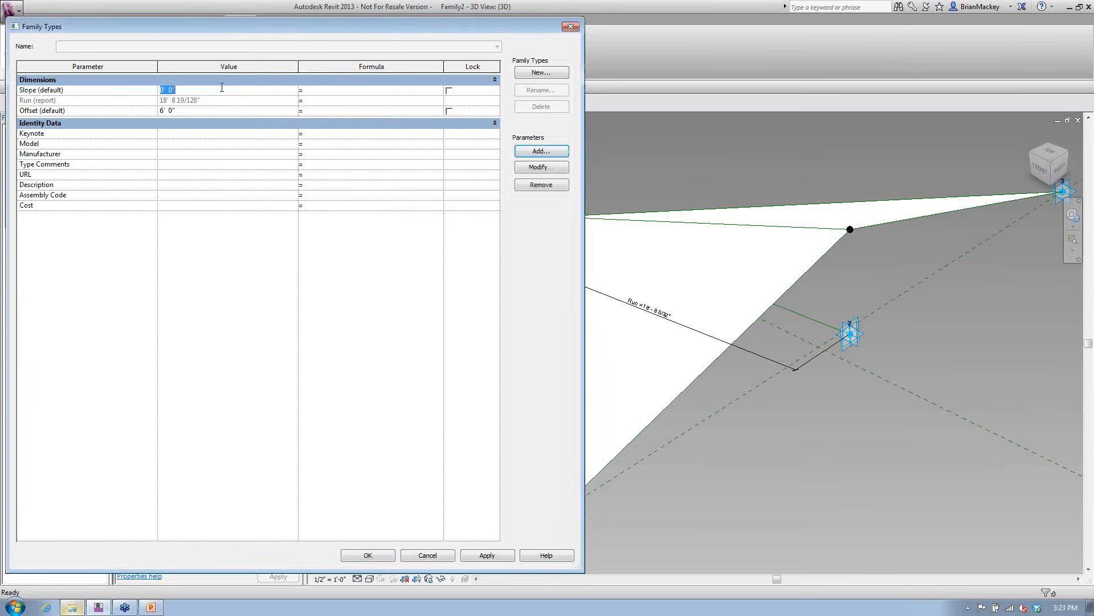
{"action": "type", "text": "1/2"}
{"action": "key", "text": "Tab"}
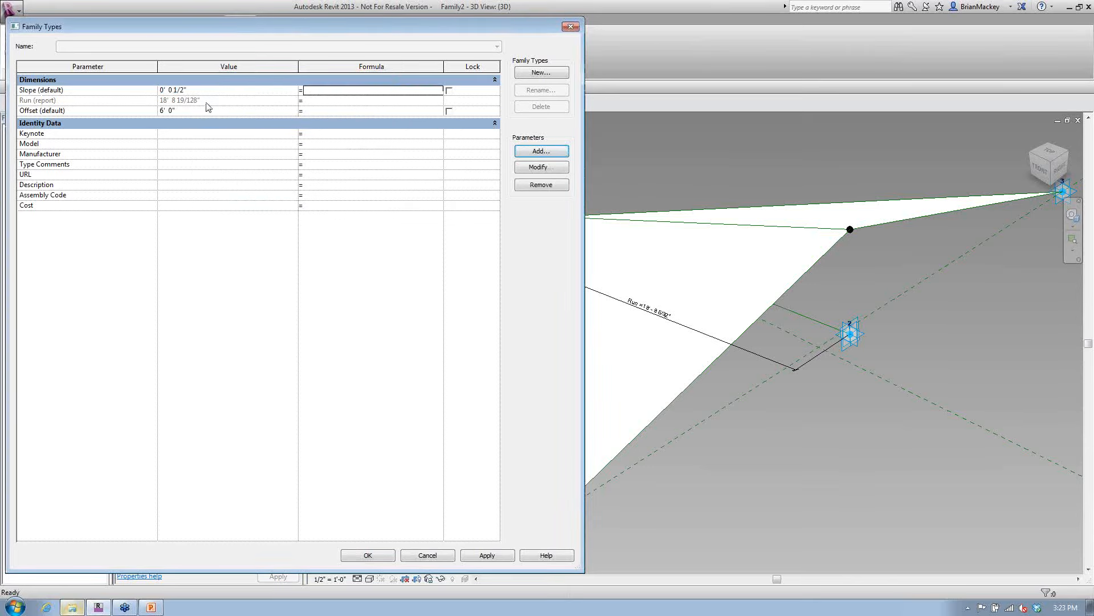
Step: Give the Offset parameter the formula Slope * Run / 1', trying Slope*Run without the divisor first
{"action": "left_click", "coordinate": [324, 112]}
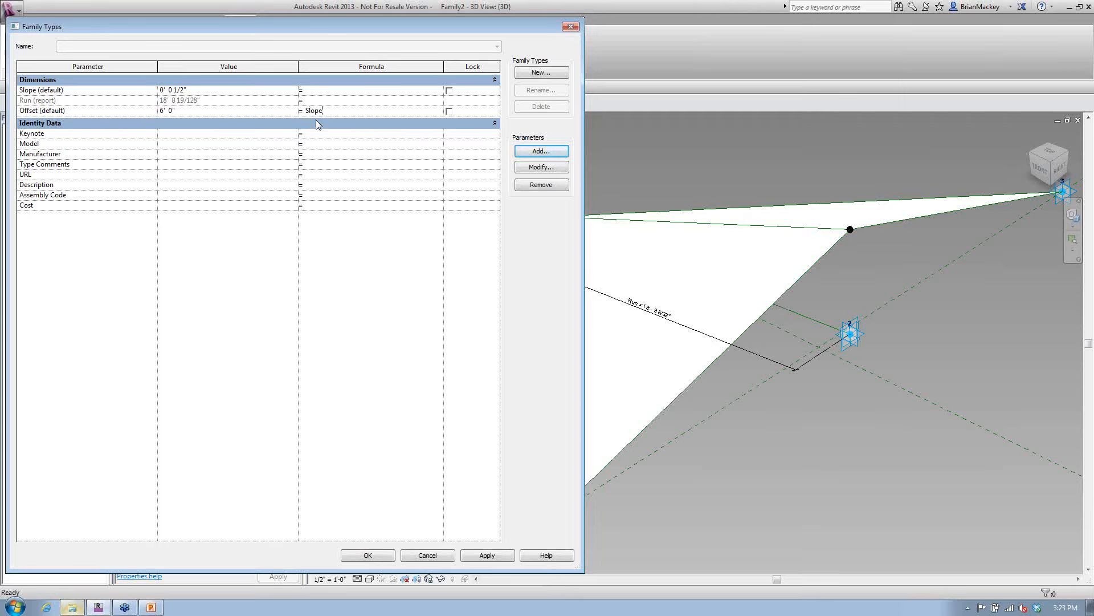
{"action": "type", "text": "Run"}
{"action": "key", "text": "Return"}
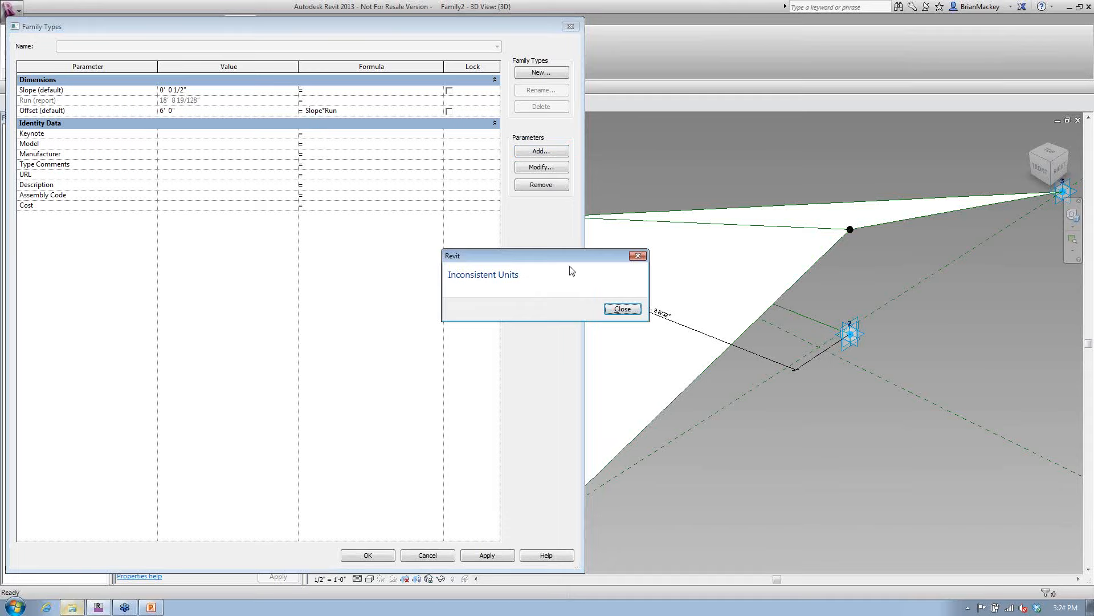
{"action": "left_click", "coordinate": [622, 309]}
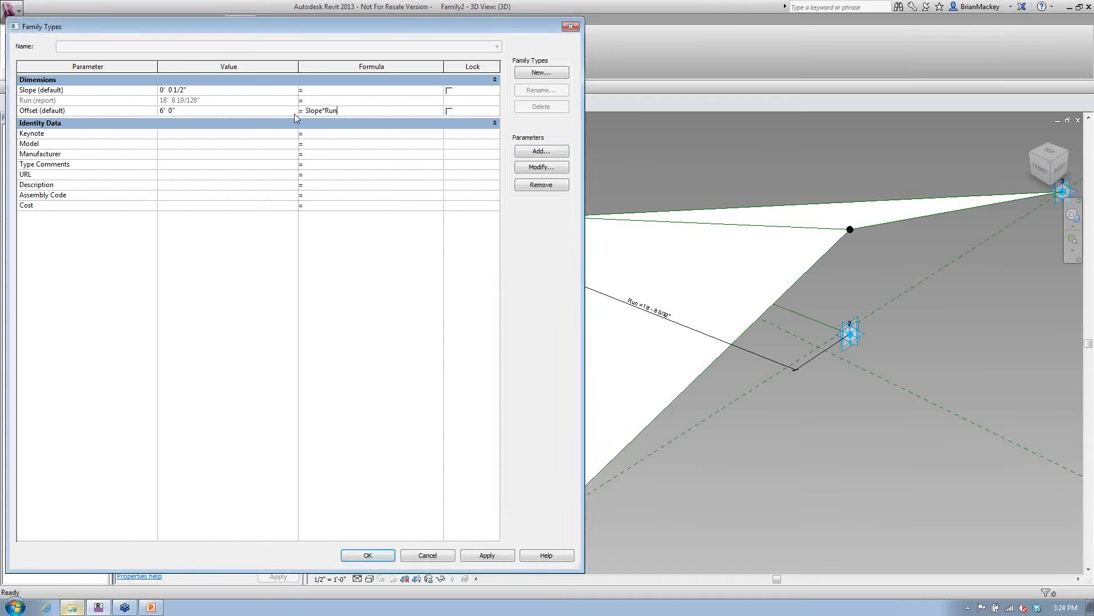
{"action": "type", "text": "/ 1'"}
{"action": "key", "text": "Tab"}
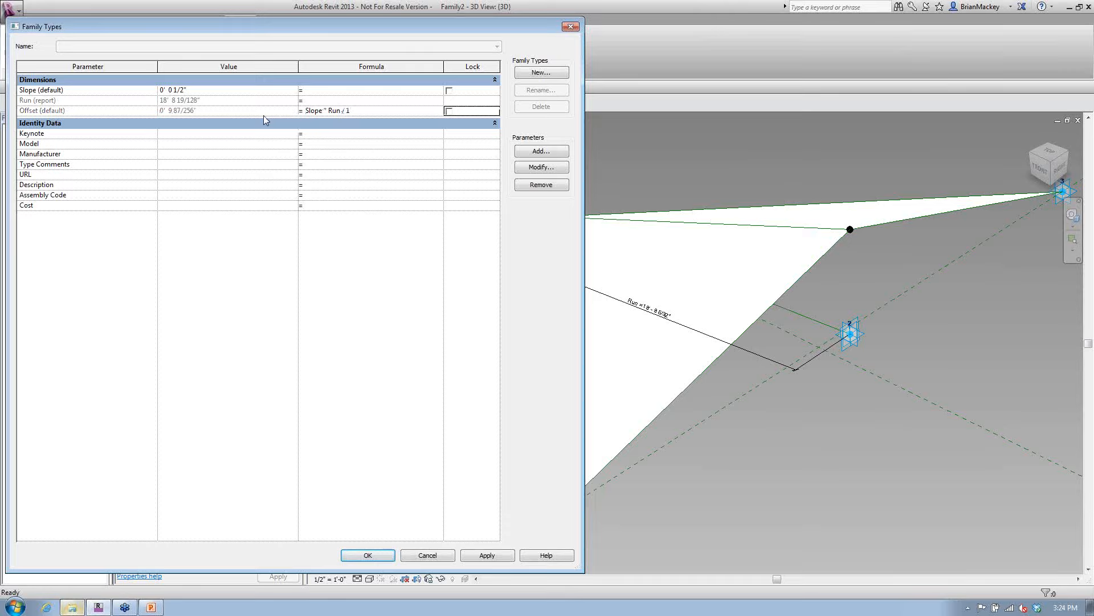
Step: Set the Slope parameter's value to 1/4" and accept the family type changes
{"action": "left_click", "coordinate": [231, 89]}
{"action": "type", "text": "1/4"}
{"action": "key", "text": "Return"}
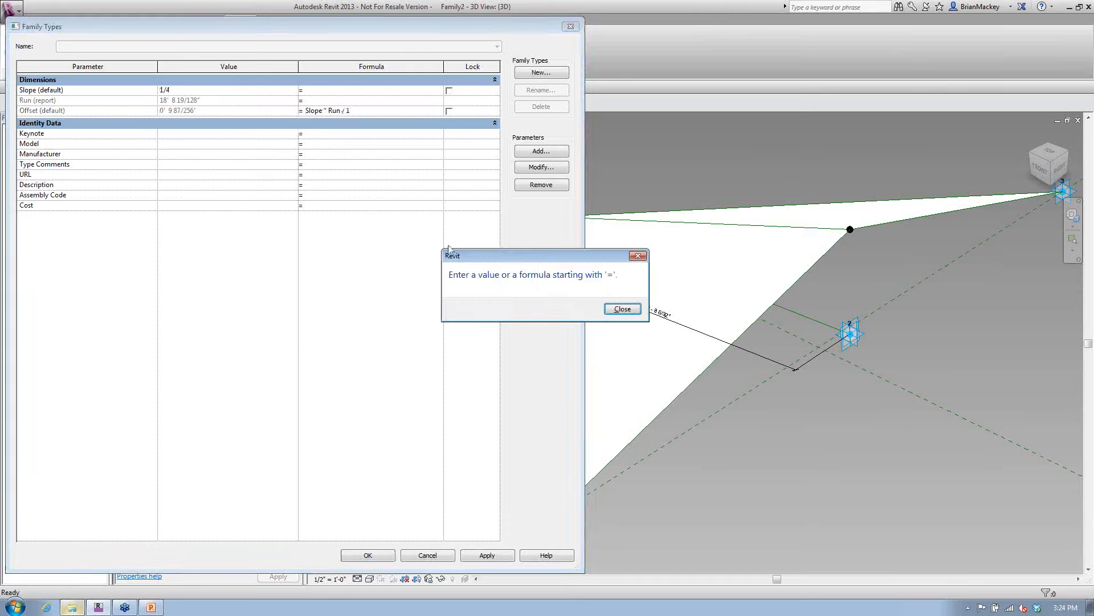
{"action": "left_click", "coordinate": [620, 308]}
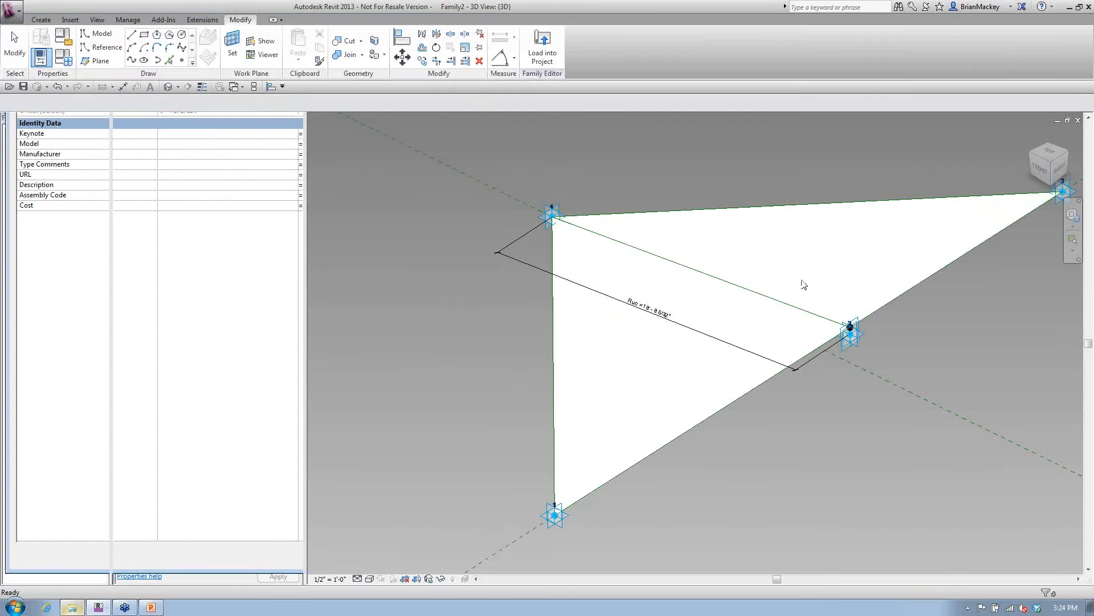
Step: Load the cricket family into Project1 and examine how the placed cricket meets the roof edge
{"action": "left_click", "coordinate": [542, 48]}
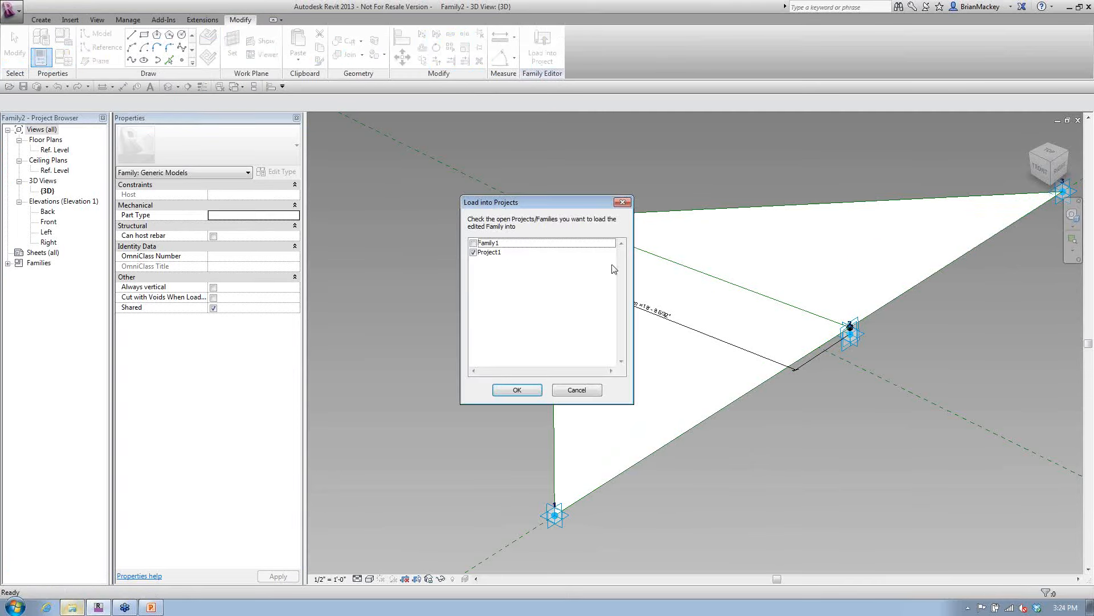
{"action": "left_click", "coordinate": [517, 390]}
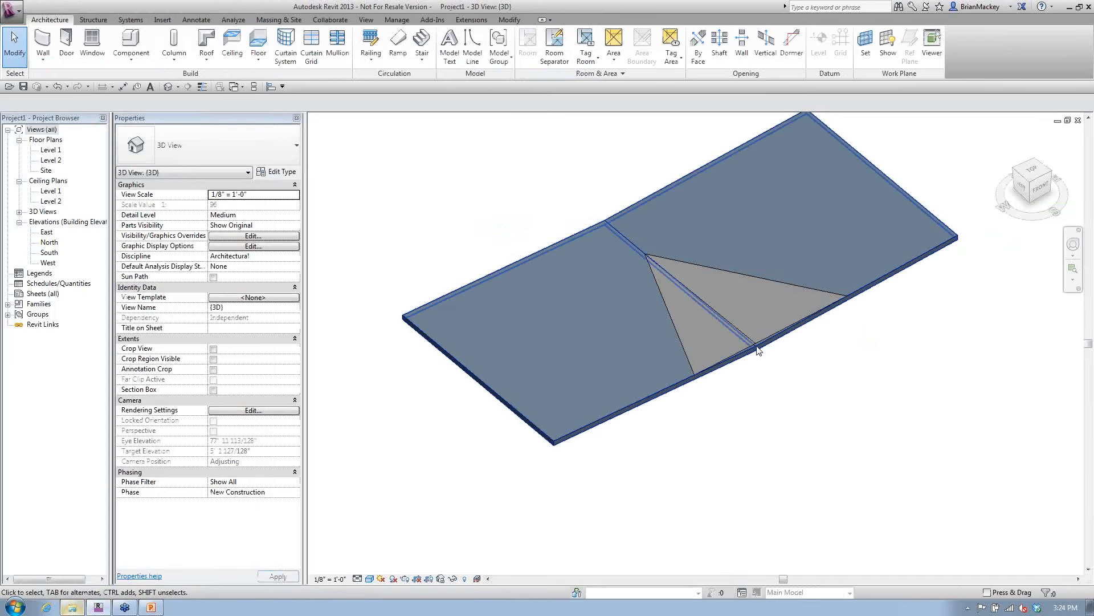
{"action": "scroll", "coordinate": [746, 339], "scroll_direction": "up", "scroll_amount": 2}
{"action": "left_click", "coordinate": [785, 355]}
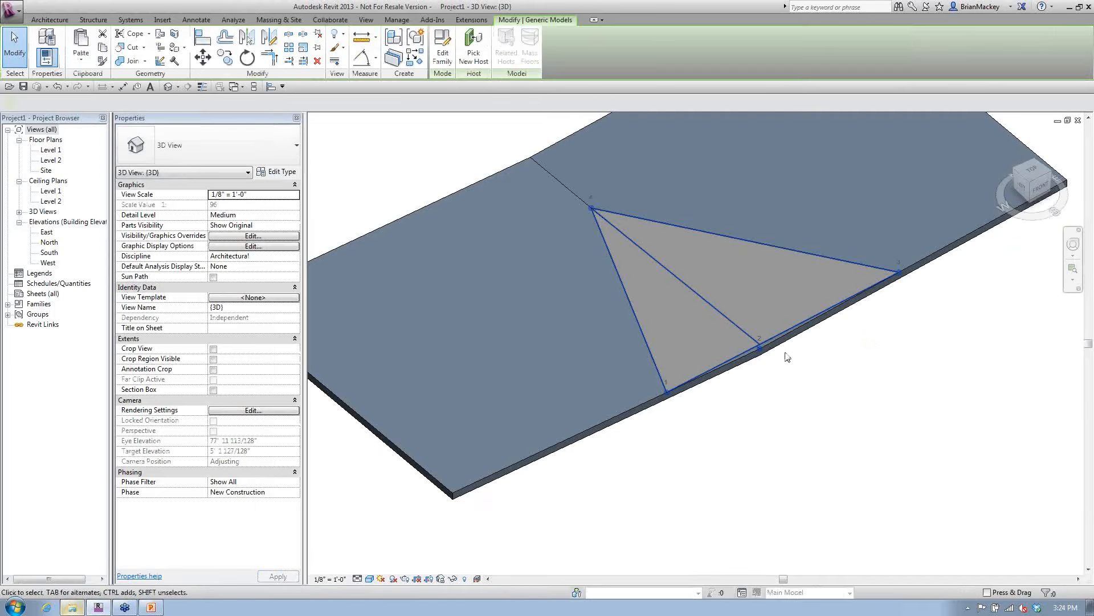
{"action": "middle_click_drag", "start_coordinate": [794, 366], "coordinate": [797, 437], "text": "shift"}
{"action": "key", "text": "Escape"}
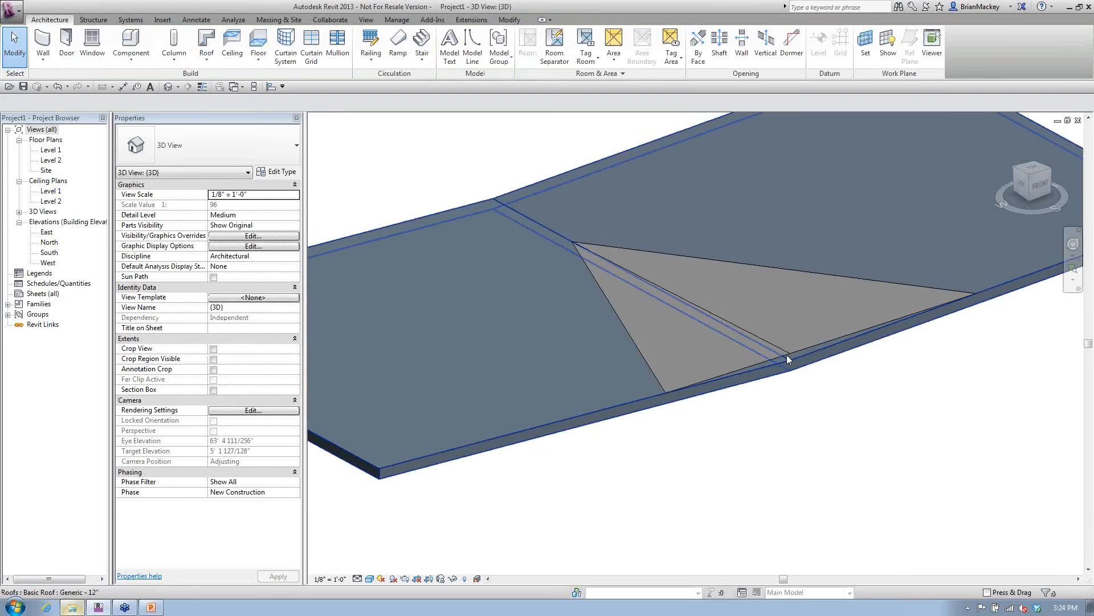
{"action": "middle_click_drag", "start_coordinate": [787, 371], "coordinate": [824, 447], "text": "shift"}
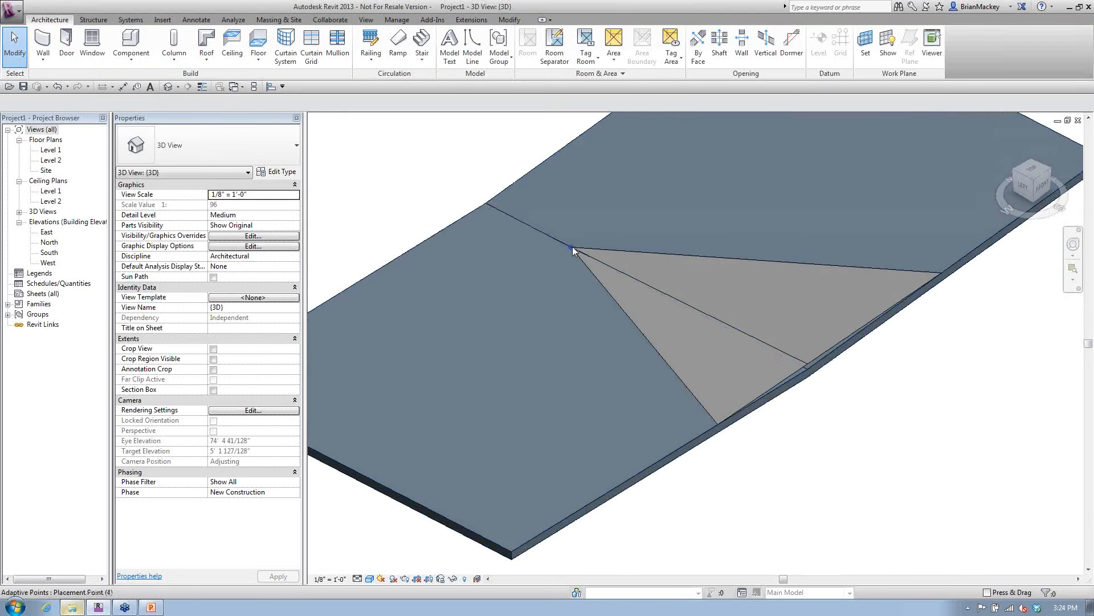
Step: Set the Measurement Type of the cricket's adaptive point 4 to Segment Length
{"action": "left_click", "coordinate": [571, 248]}
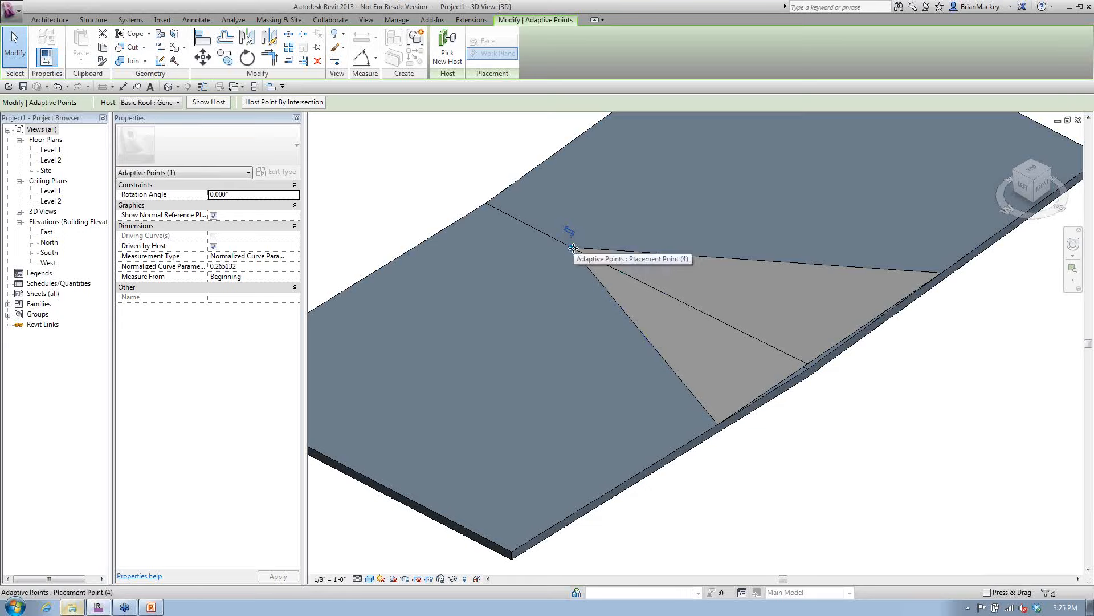
{"action": "left_click", "coordinate": [296, 256]}
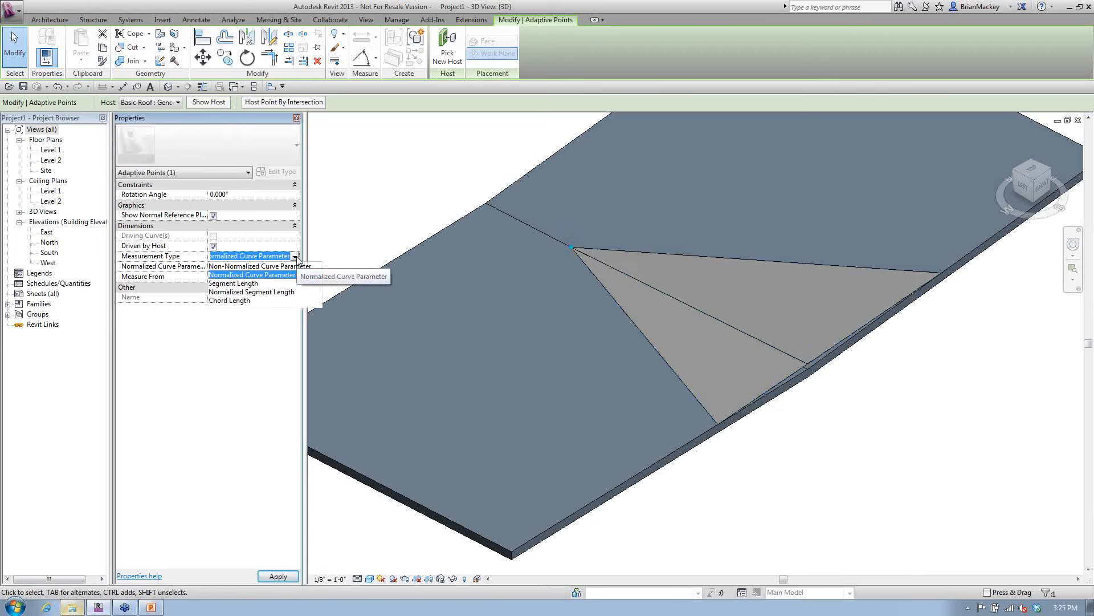
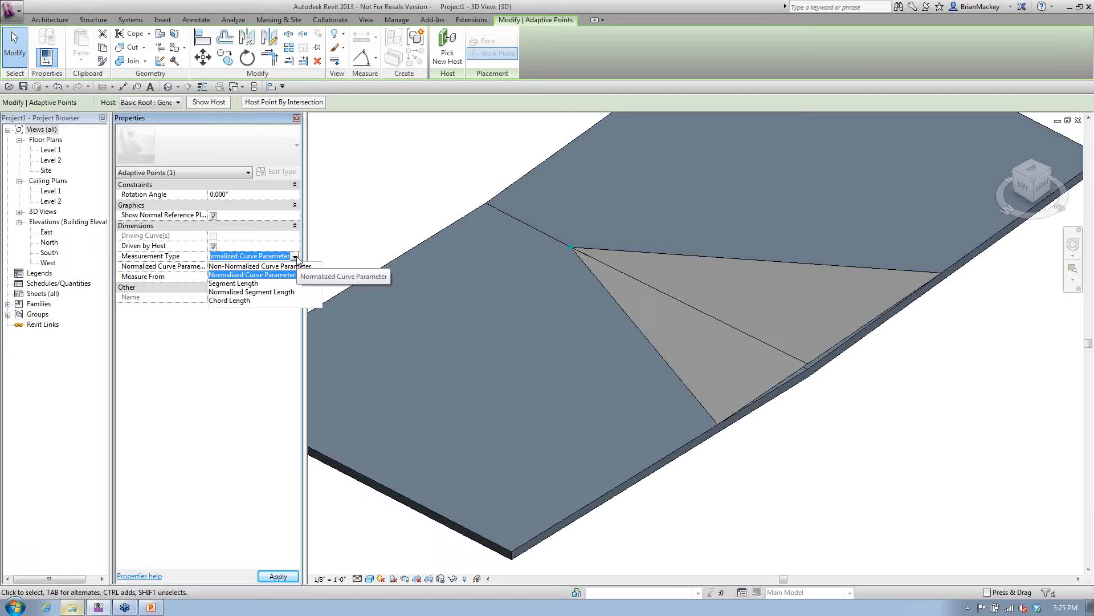
{"action": "left_click", "coordinate": [243, 283]}
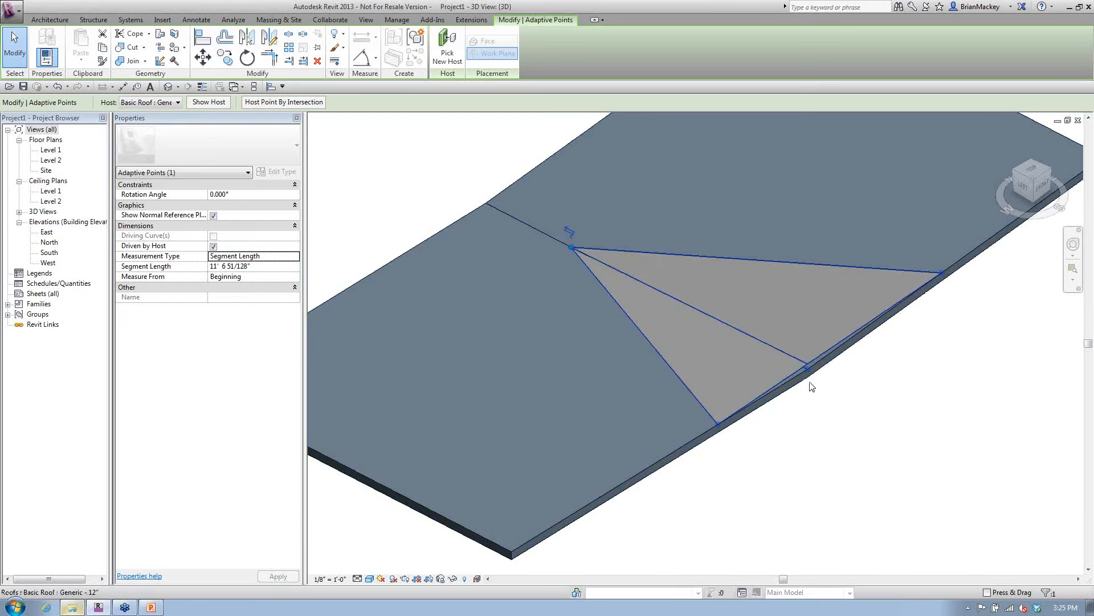
Step: Try segment lengths of 12', 24' and 0' for adaptive point 4 along the roof valley
{"action": "left_click", "coordinate": [230, 266]}
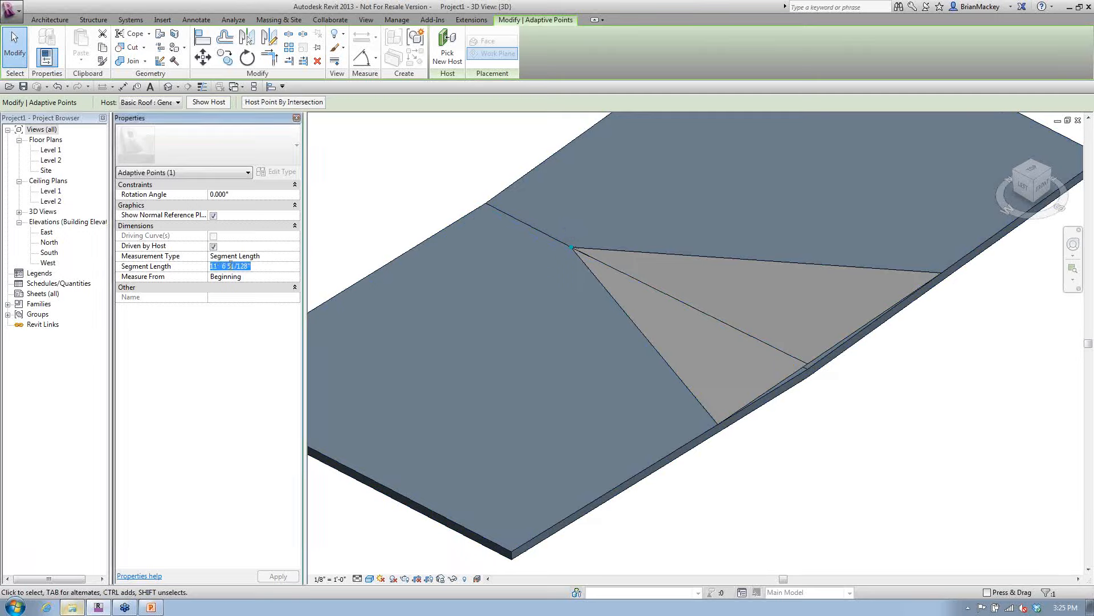
{"action": "type", "text": "12"}
{"action": "key", "text": "Return"}
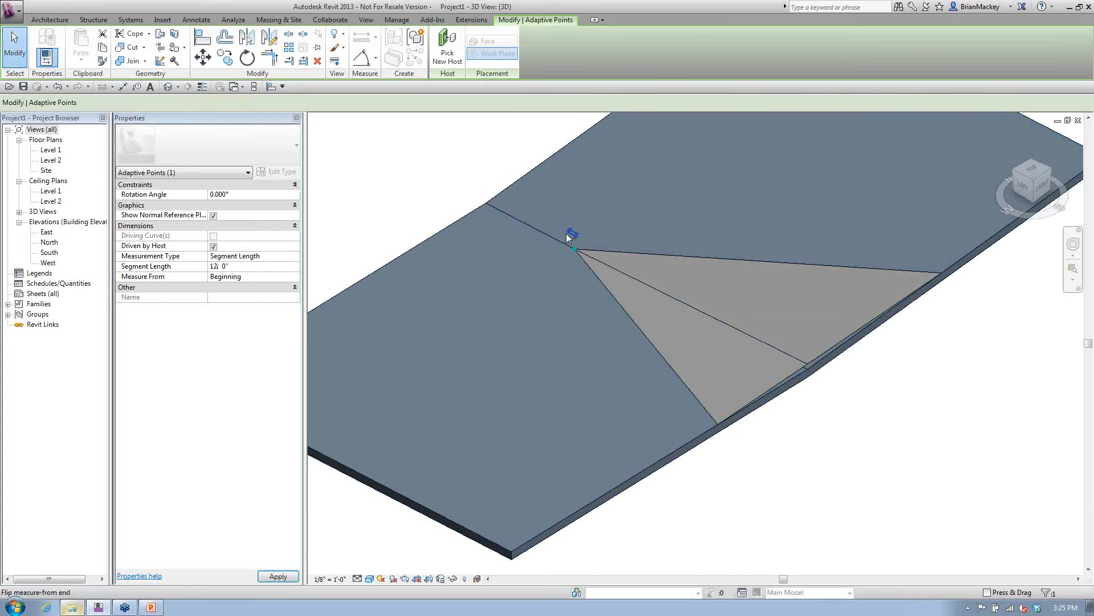
{"action": "left_click", "coordinate": [275, 267]}
{"action": "type", "text": "24"}
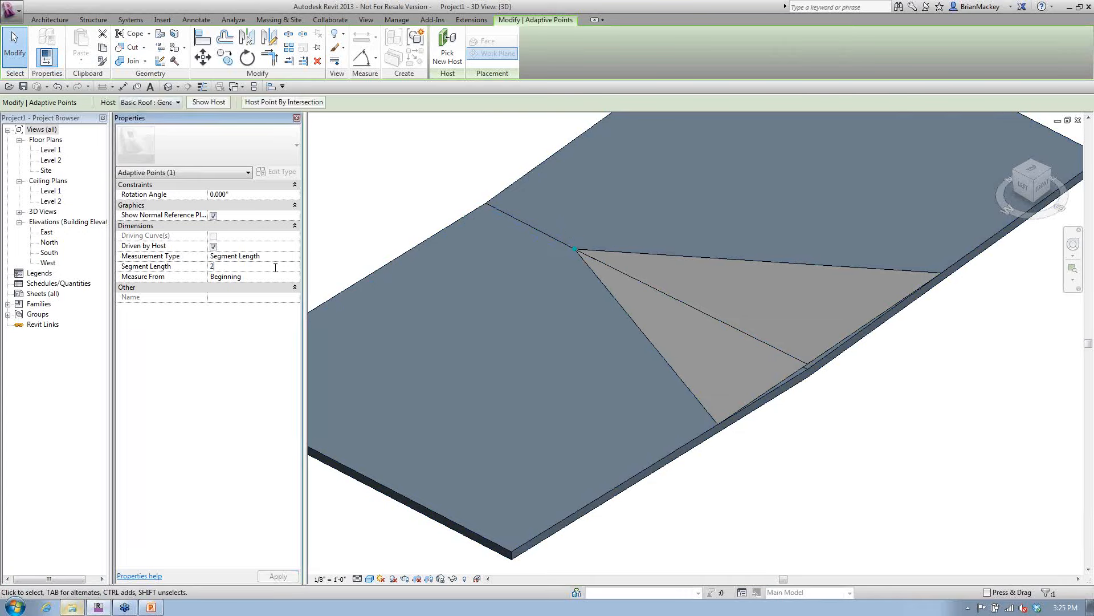
{"action": "key", "text": "Return"}
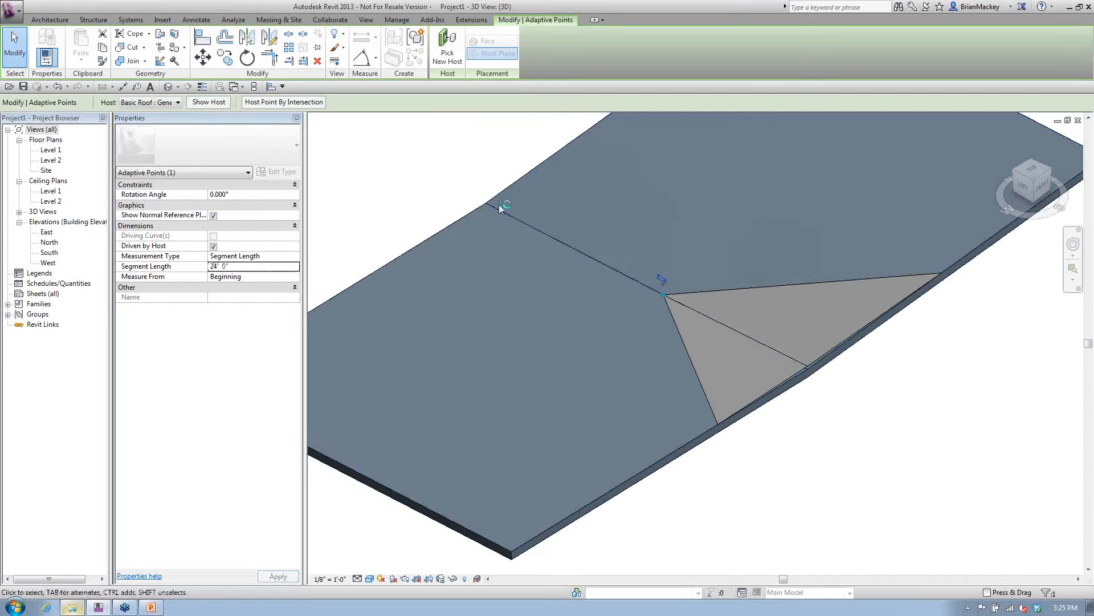
{"action": "left_click", "coordinate": [258, 268]}
{"action": "type", "text": "0"}
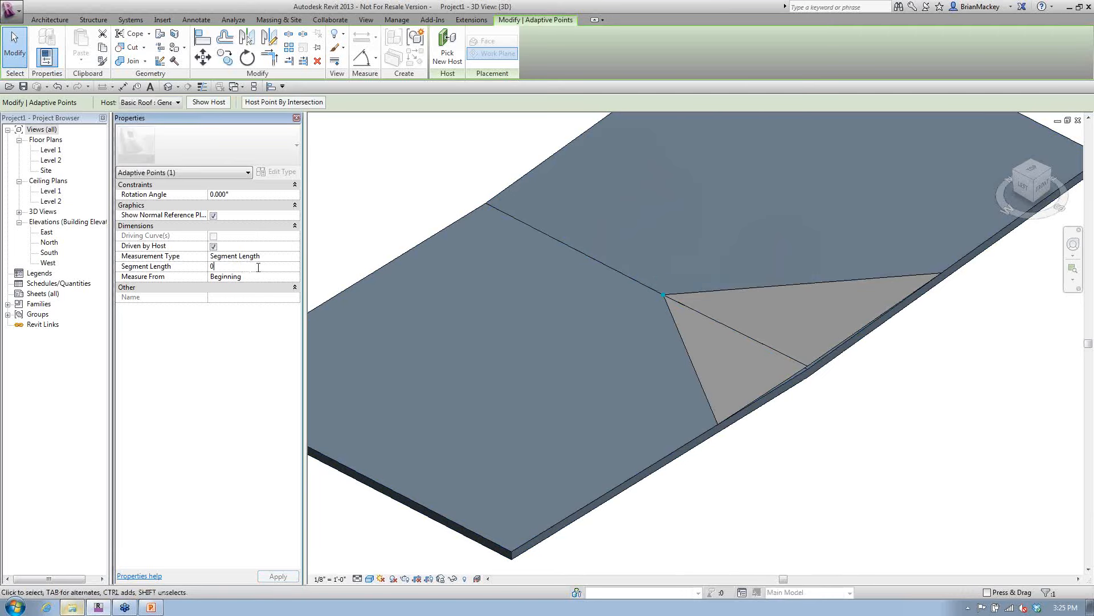
{"action": "key", "text": "Return"}
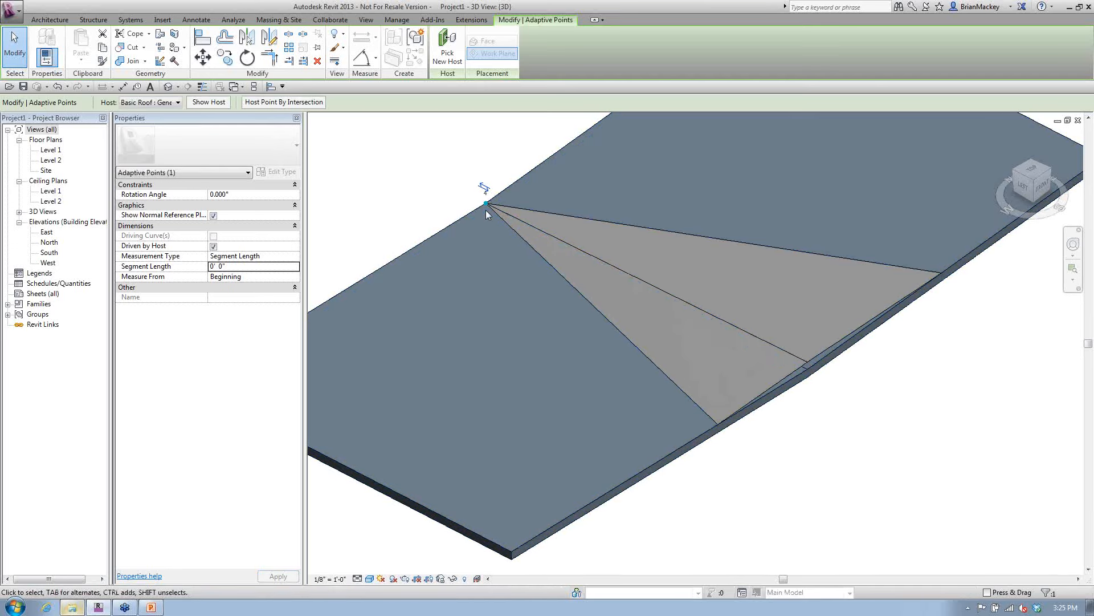
Step: Set adaptive point 4's segment length to 5' from the beginning, and switch its Measure From setting to End
{"action": "left_click", "coordinate": [269, 267]}
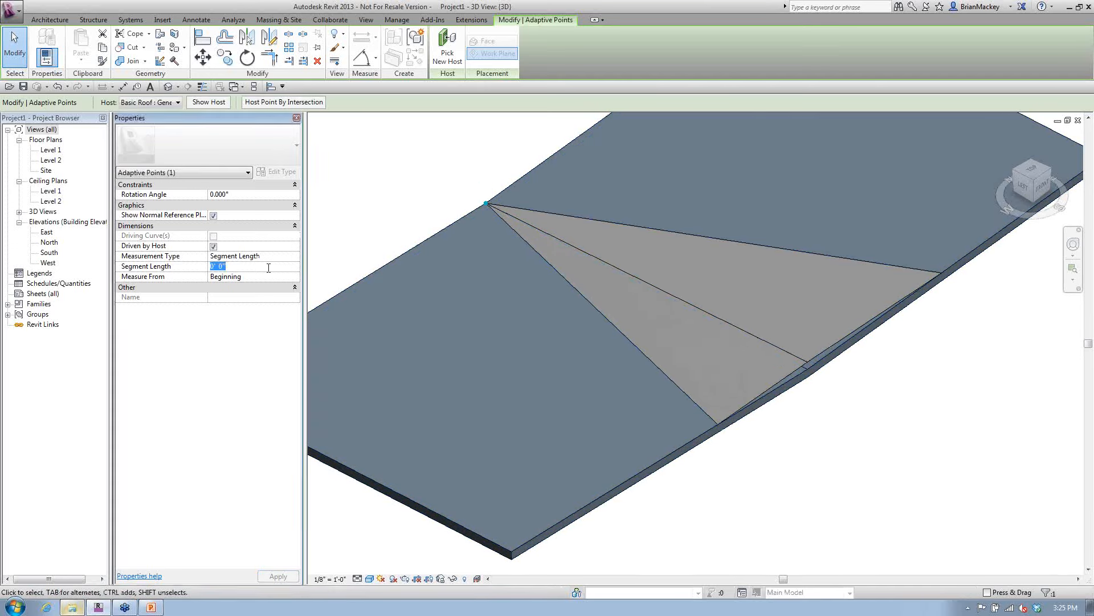
{"action": "type", "text": "5' 0\""}
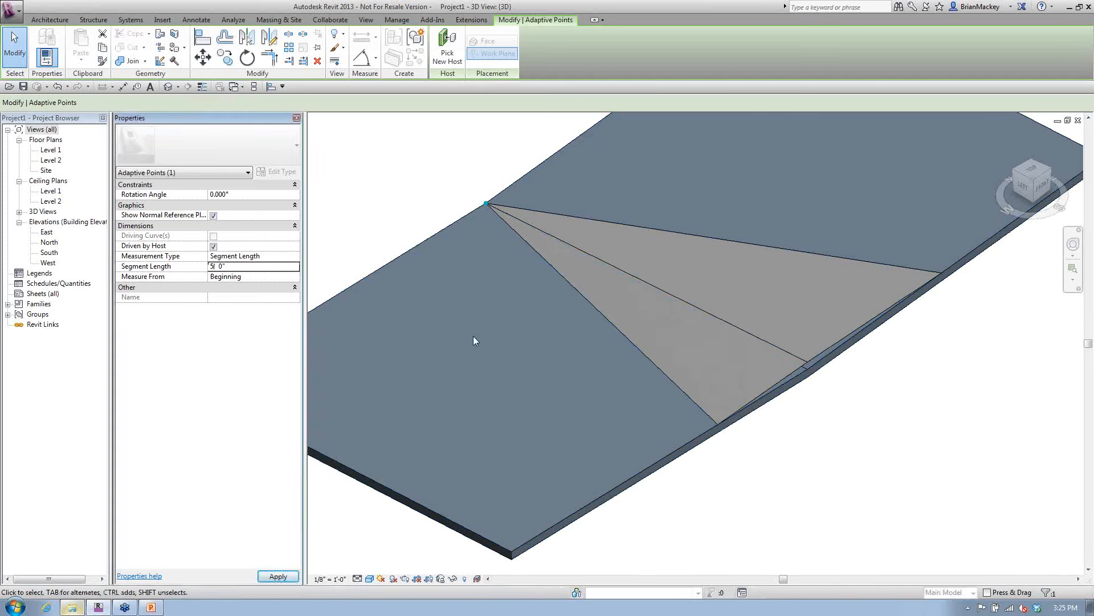
{"action": "left_click", "coordinate": [294, 277]}
{"action": "left_click", "coordinate": [217, 294]}
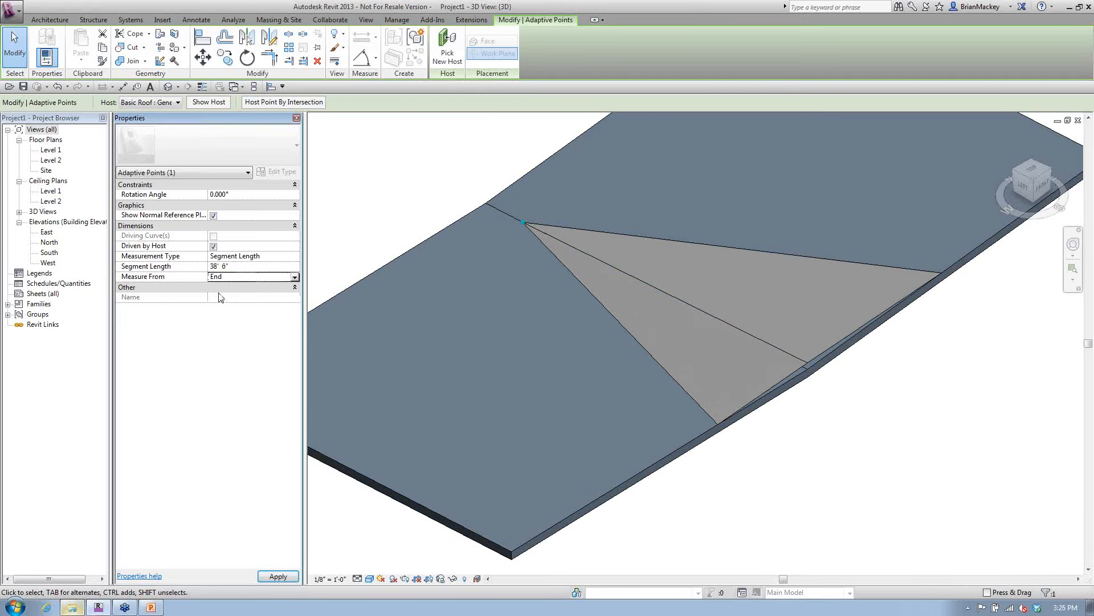
{"action": "left_click", "coordinate": [262, 268]}
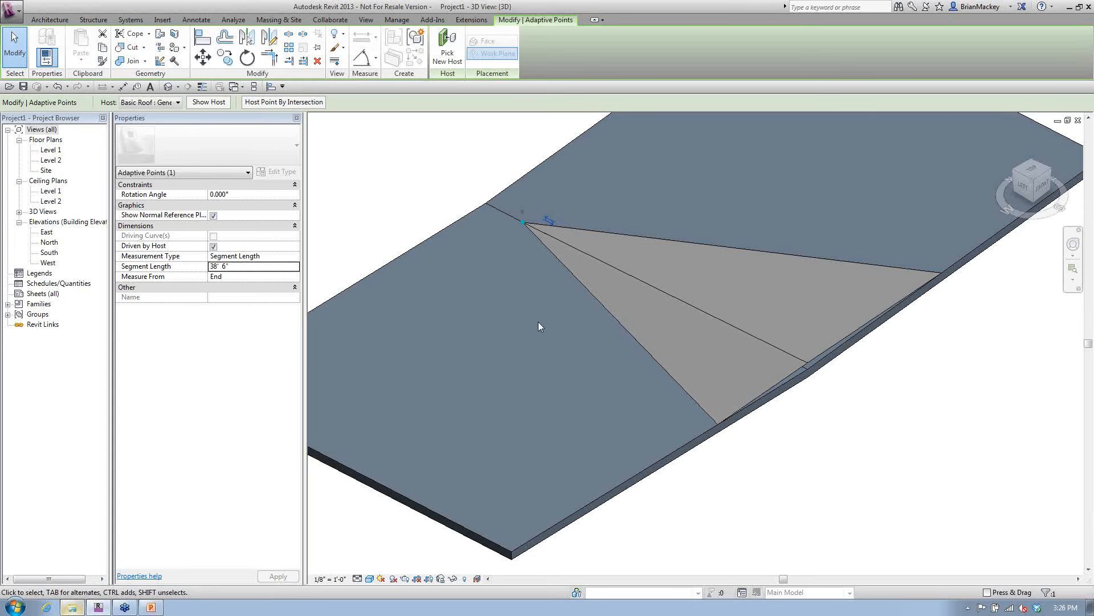
{"action": "key", "text": "Escape"}
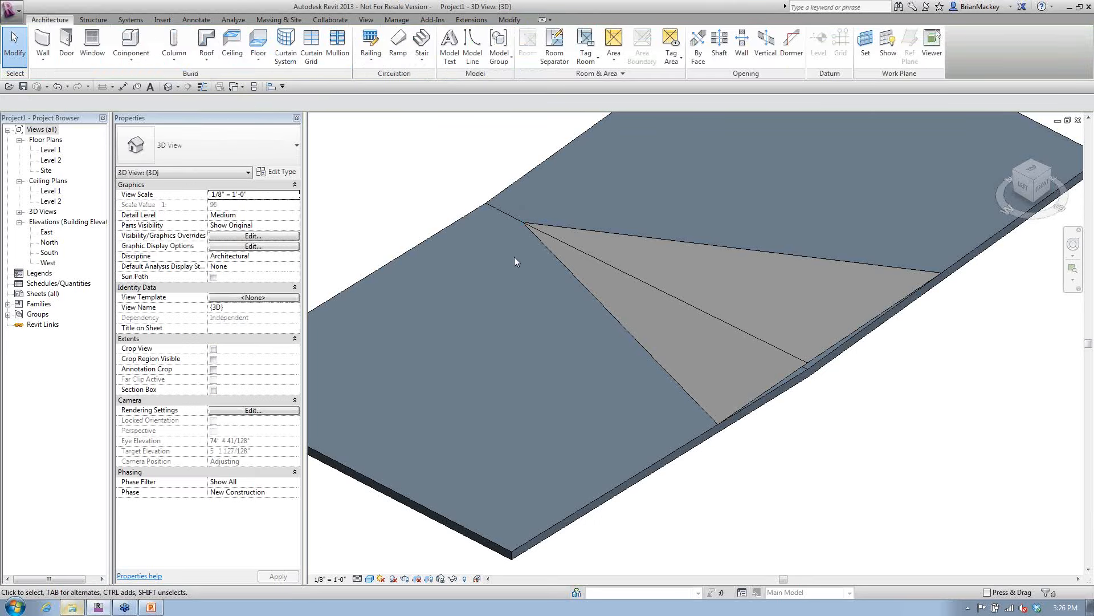
{"action": "left_click", "coordinate": [526, 227]}
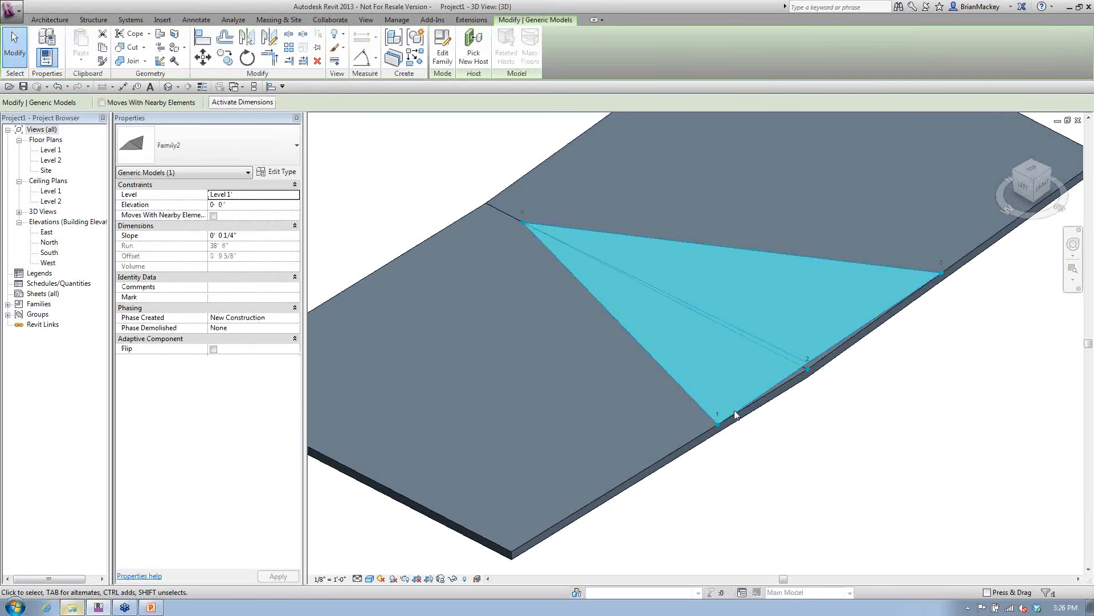
{"action": "key", "text": "Escape"}
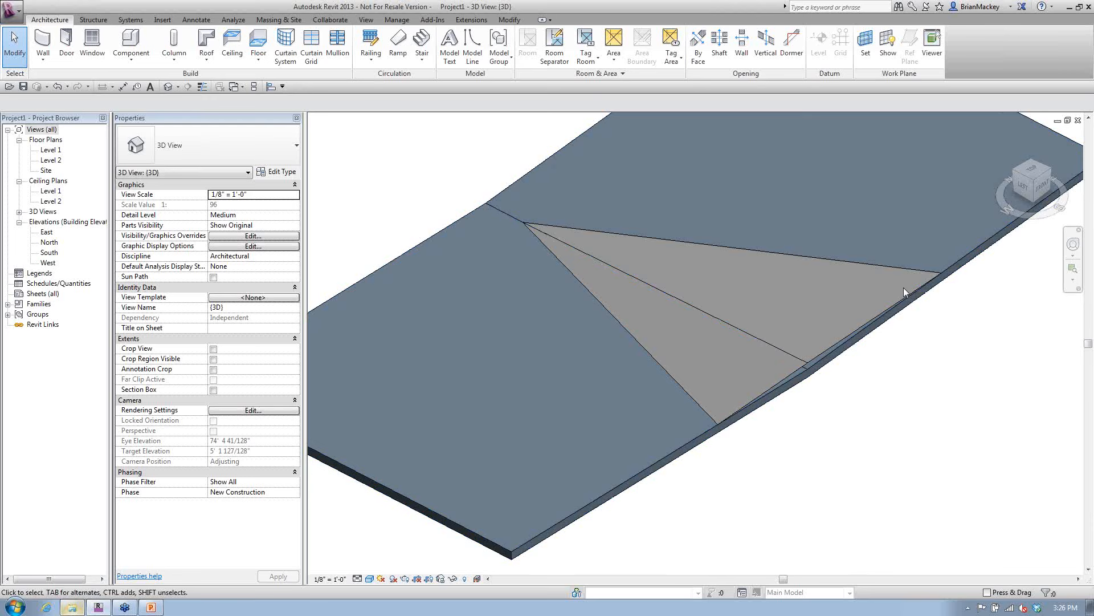
Step: Open the Measurement Type choices for the cricket's adaptive point 1 on the roof edge
{"action": "left_click", "coordinate": [717, 424]}
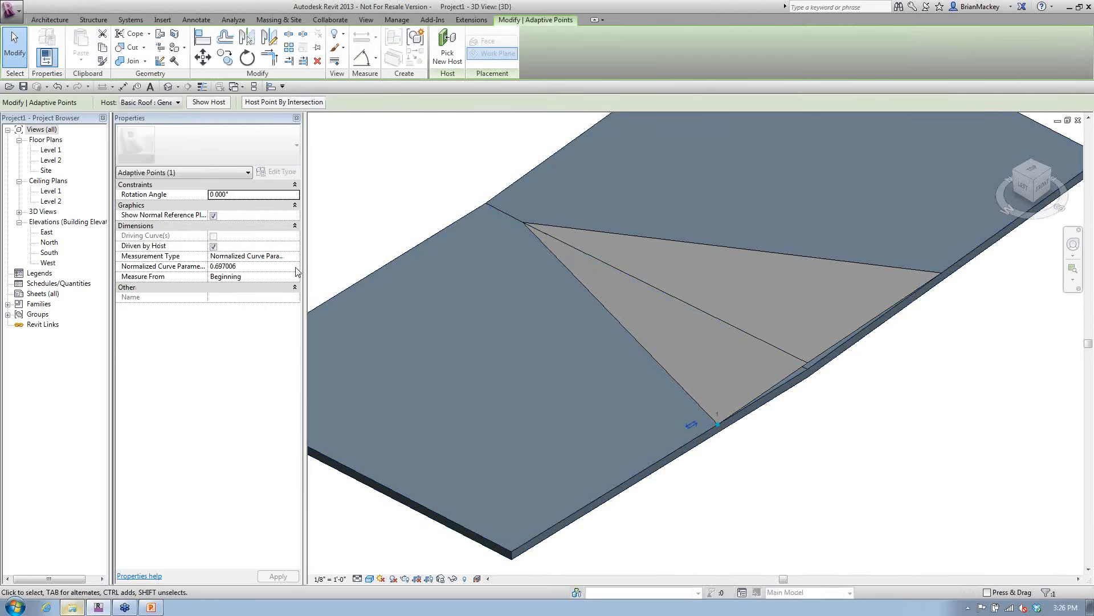
{"action": "left_click", "coordinate": [296, 269]}
{"action": "left_click", "coordinate": [296, 258]}
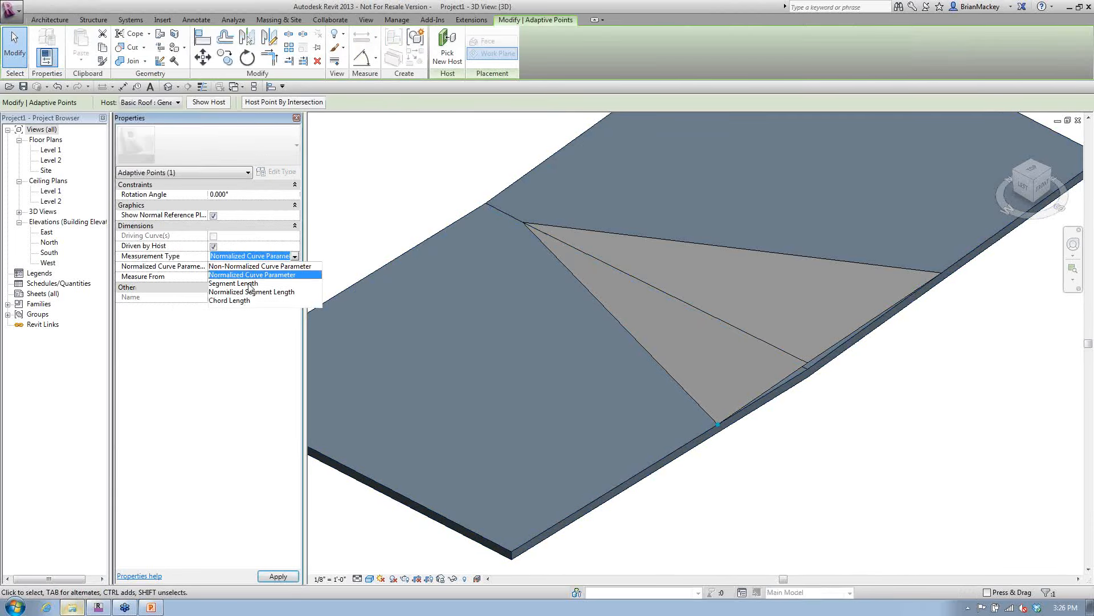
Step: Place the triangular cricket's left eave adaptive point by Segment Length, measured from End, at 20' 0"
{"action": "left_click", "coordinate": [250, 284]}
{"action": "left_click", "coordinate": [269, 266]}
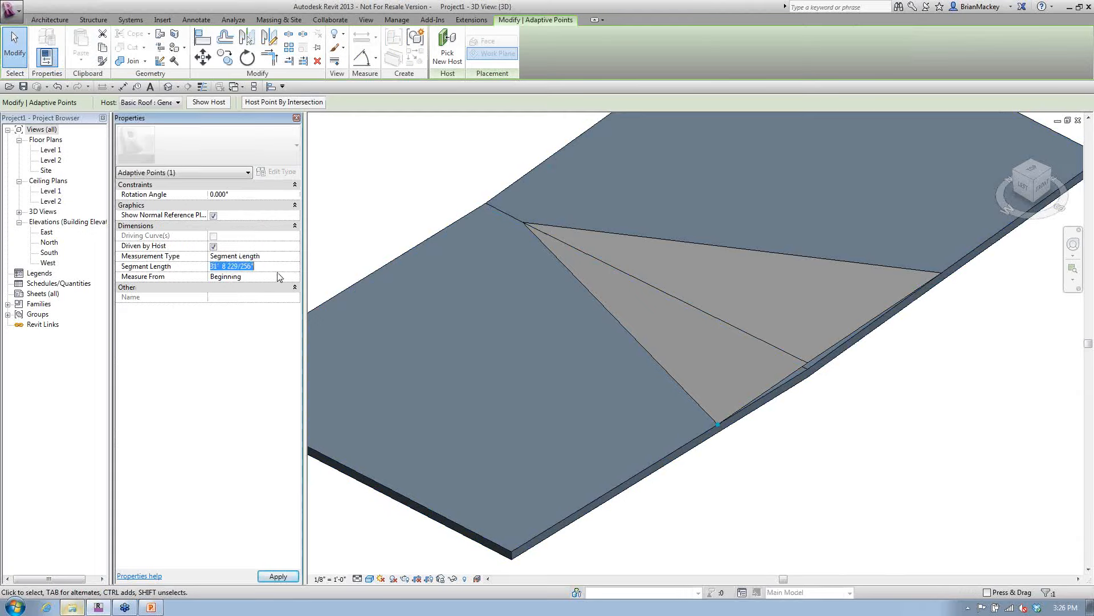
{"action": "type", "text": "20' 0"}
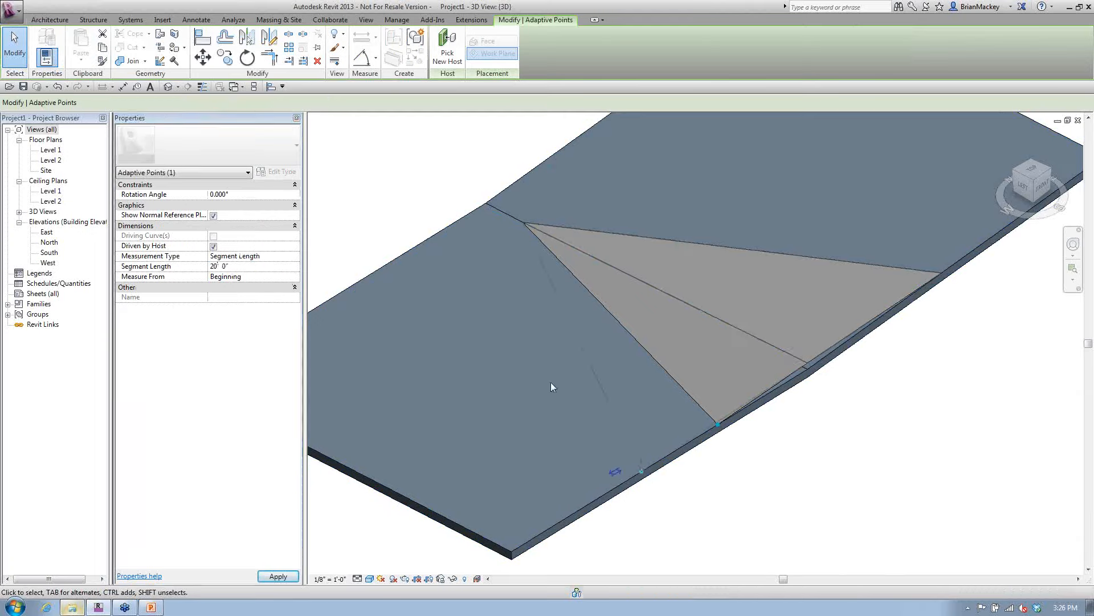
{"action": "left_click", "coordinate": [290, 277]}
{"action": "left_click", "coordinate": [239, 297]}
{"action": "left_click", "coordinate": [269, 266]}
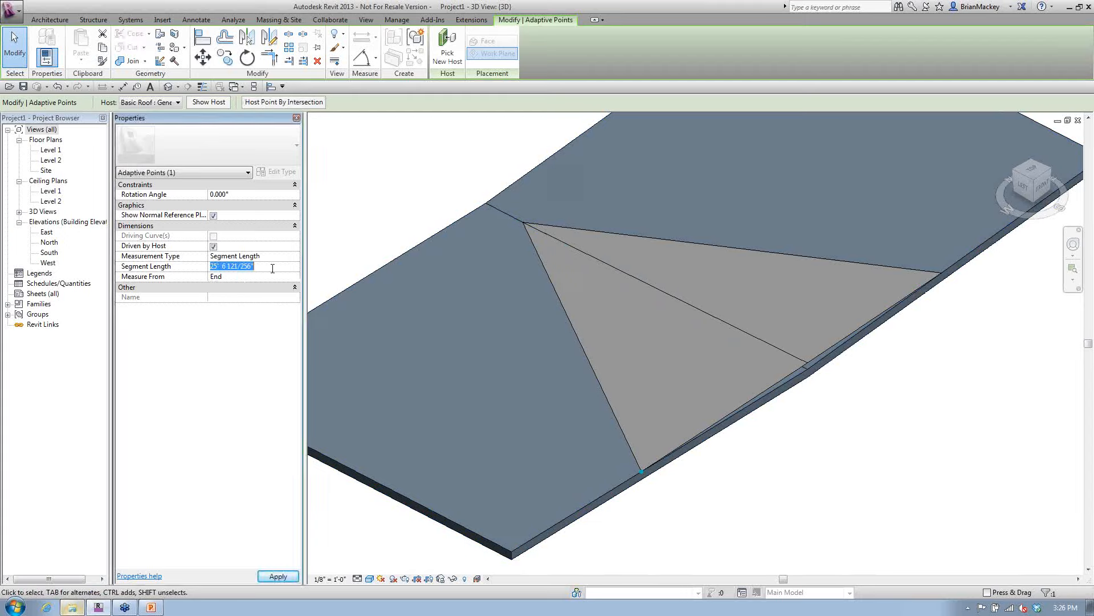
{"action": "type", "text": "20' 0"}
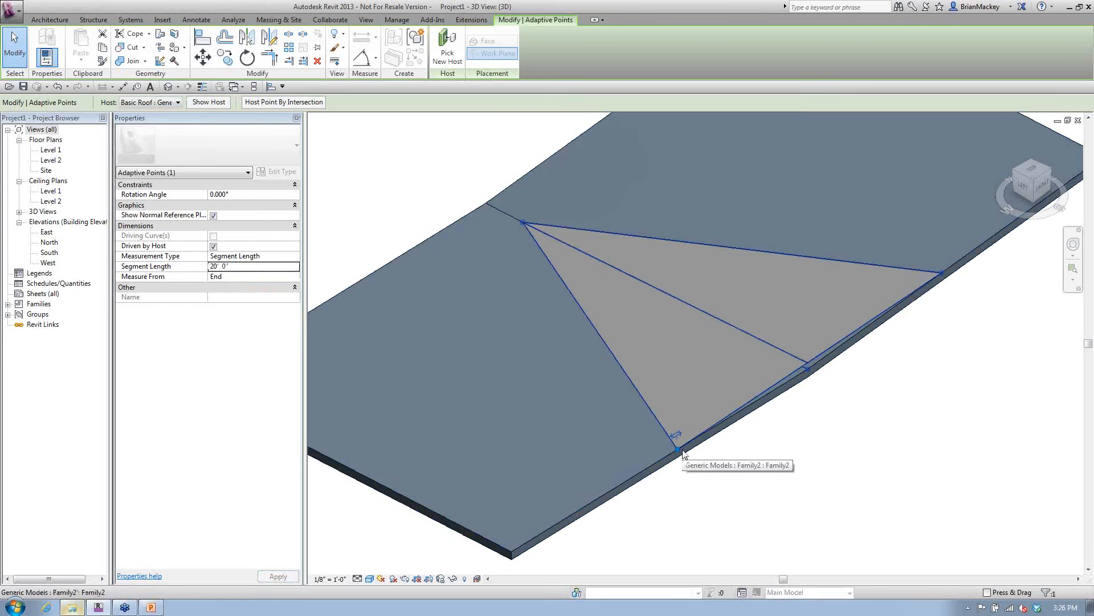
Step: Place the cricket's right eave adaptive point by Segment Length at 20' 0"
{"action": "left_click", "coordinate": [942, 275]}
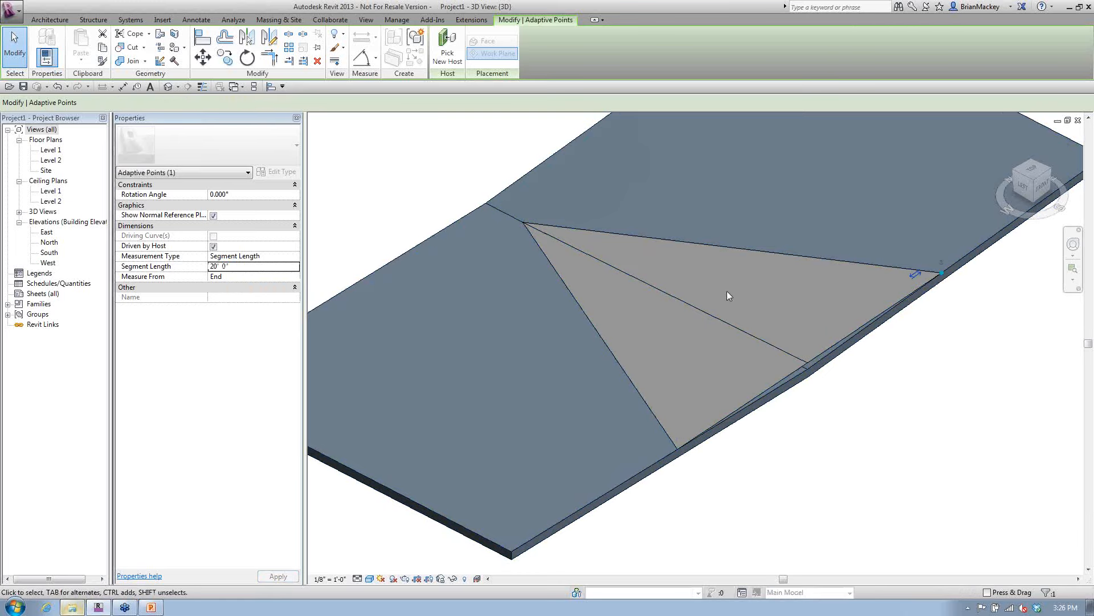
{"action": "left_click", "coordinate": [298, 256]}
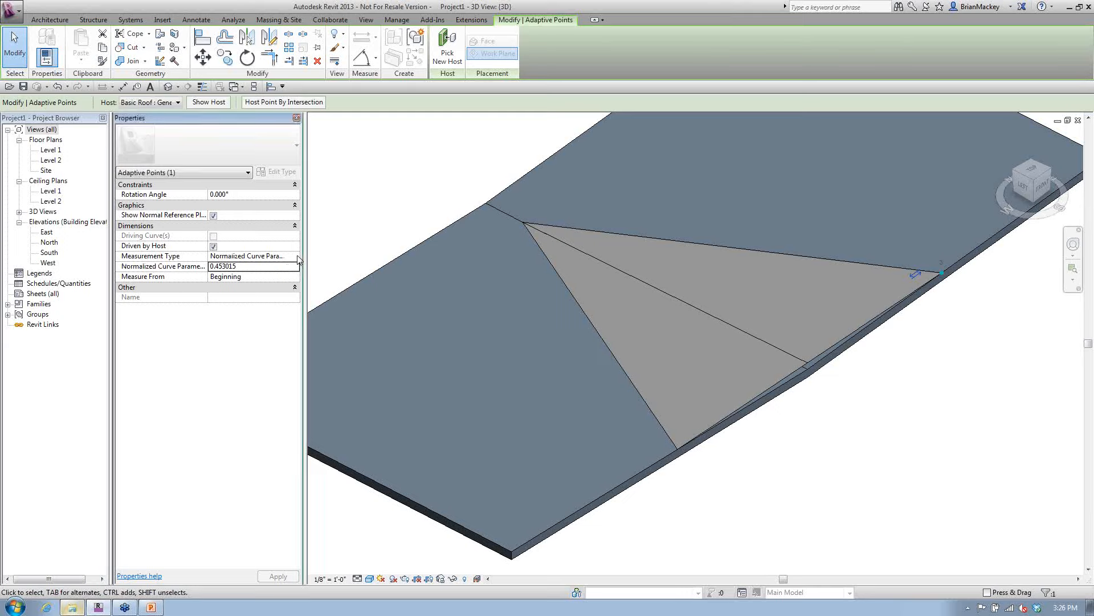
{"action": "left_click", "coordinate": [298, 256]}
{"action": "left_click", "coordinate": [261, 290]}
{"action": "left_click", "coordinate": [265, 269]}
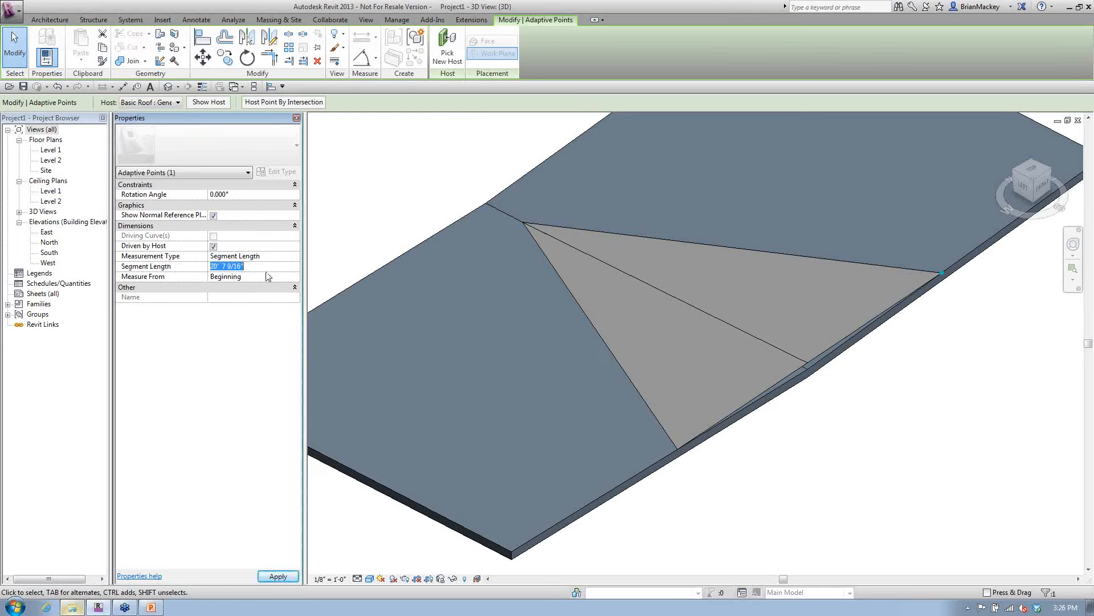
{"action": "type", "text": "20"}
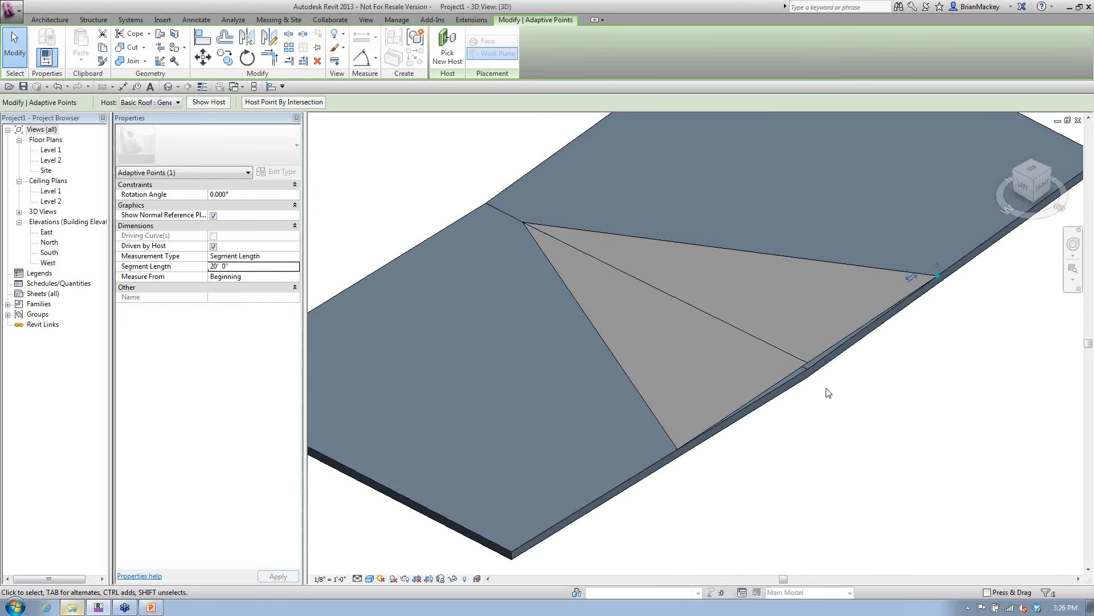
{"action": "left_click", "coordinate": [829, 407]}
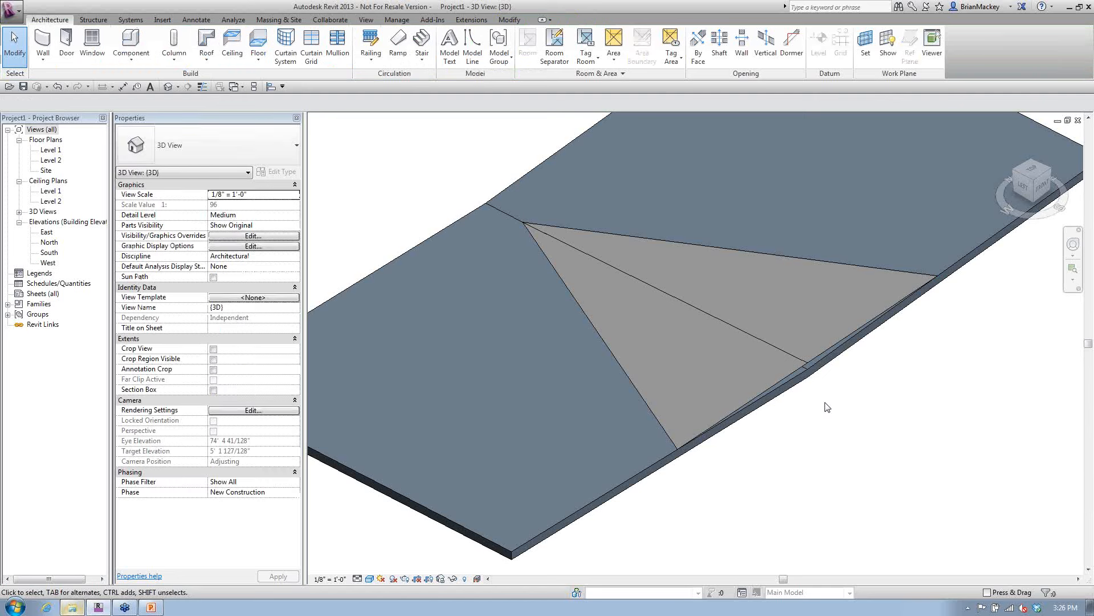
Step: Set the Slope of the whole cricket component to 1/2"
{"action": "middle_click_drag", "start_coordinate": [827, 406], "coordinate": [673, 313], "text": "shift"}
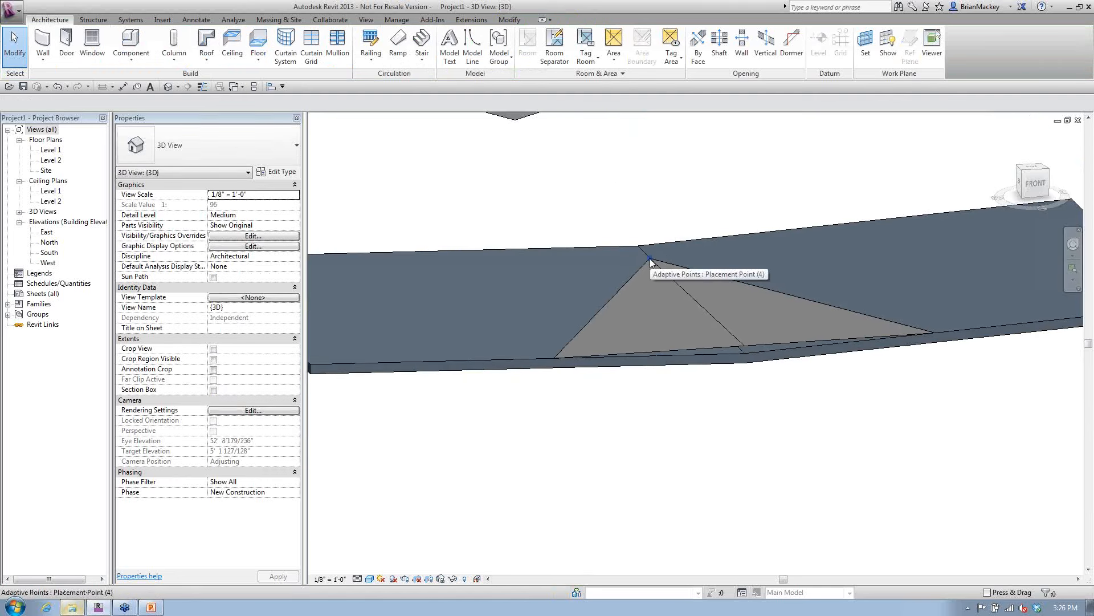
{"action": "middle_click_drag", "start_coordinate": [674, 287], "coordinate": [774, 411]}
{"action": "scroll", "coordinate": [774, 406], "scroll_direction": "down", "scroll_amount": 4}
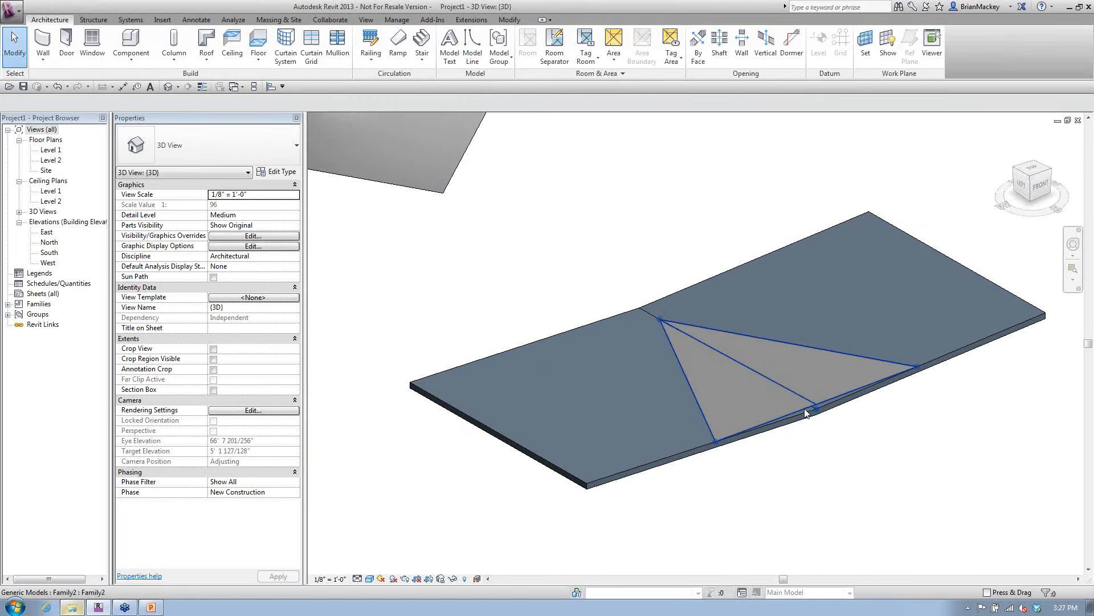
{"action": "left_click", "coordinate": [744, 395]}
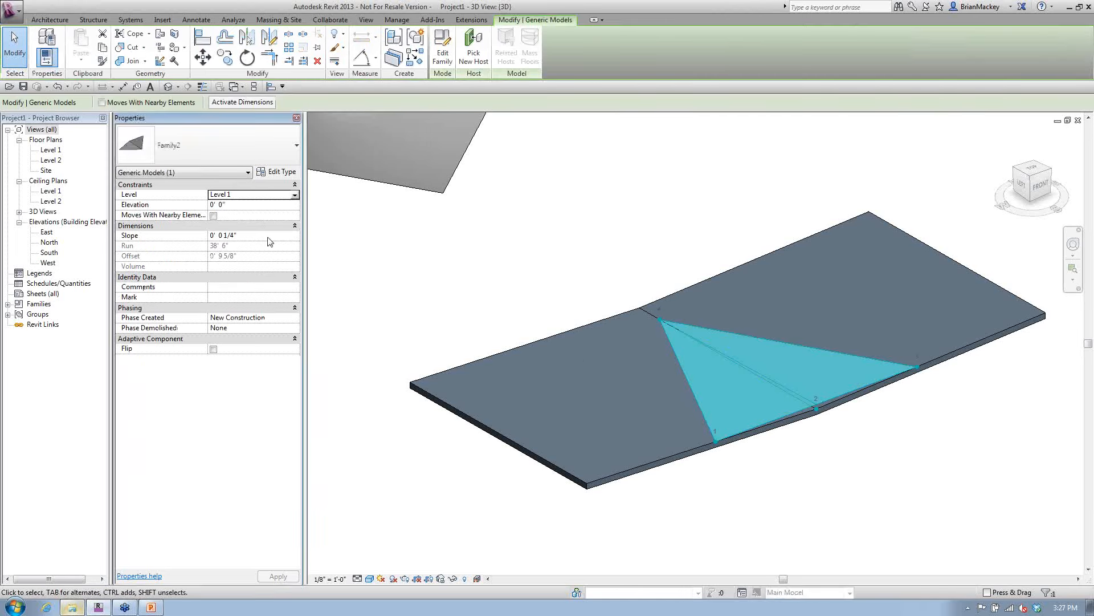
{"action": "left_click", "coordinate": [268, 237]}
{"action": "type", "text": "1/2"}
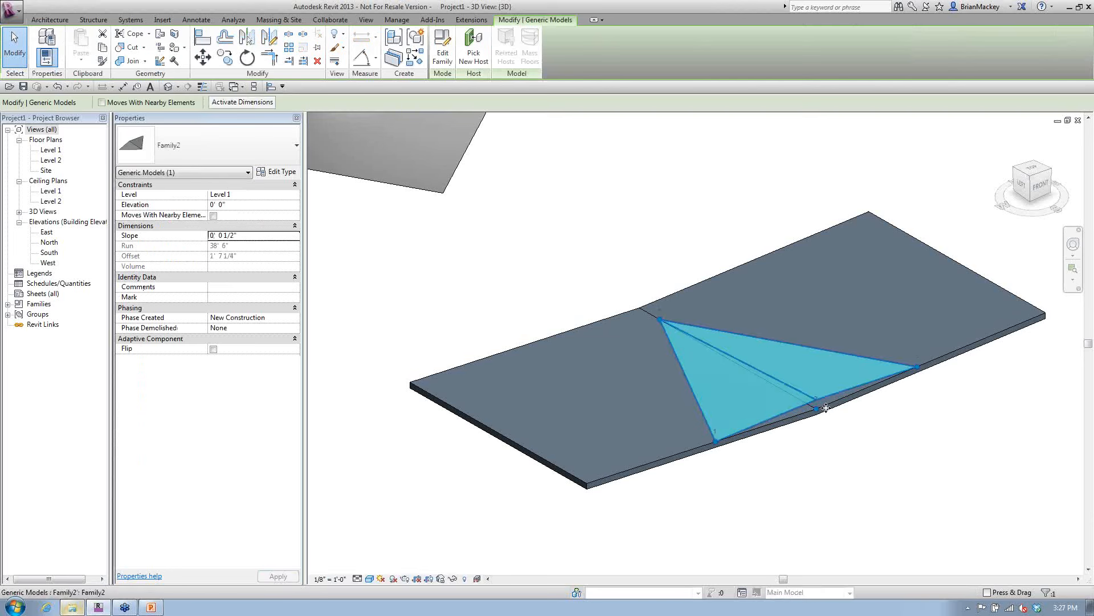
{"action": "left_click", "coordinate": [840, 455]}
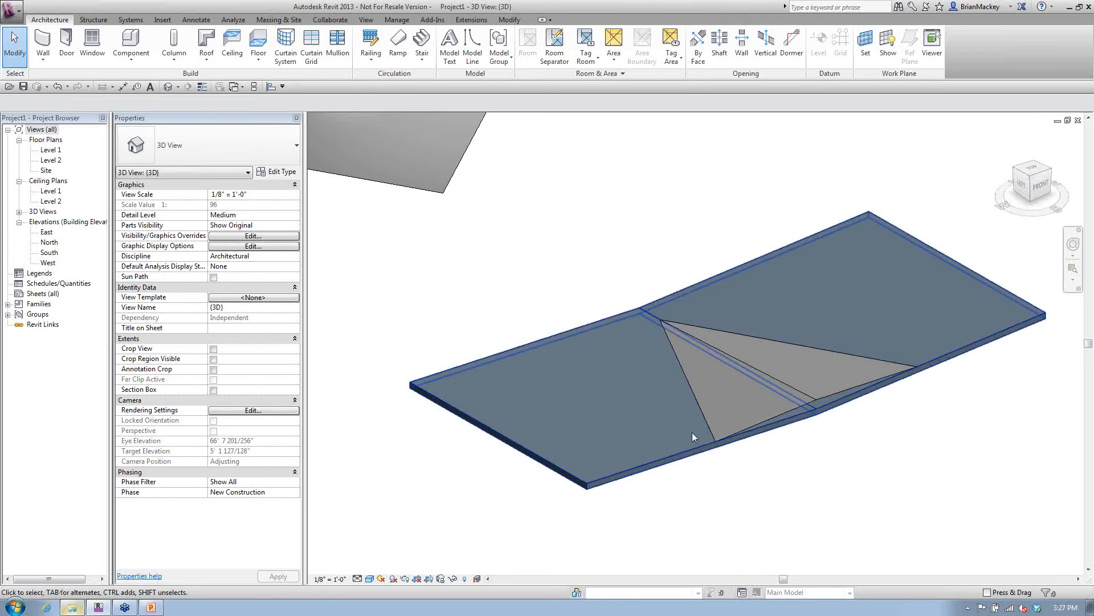
Step: Edit the roof's footprint and set the slope of its left short edge to 1/8" / 12"
{"action": "left_click", "coordinate": [562, 460]}
{"action": "left_click", "coordinate": [447, 48]}
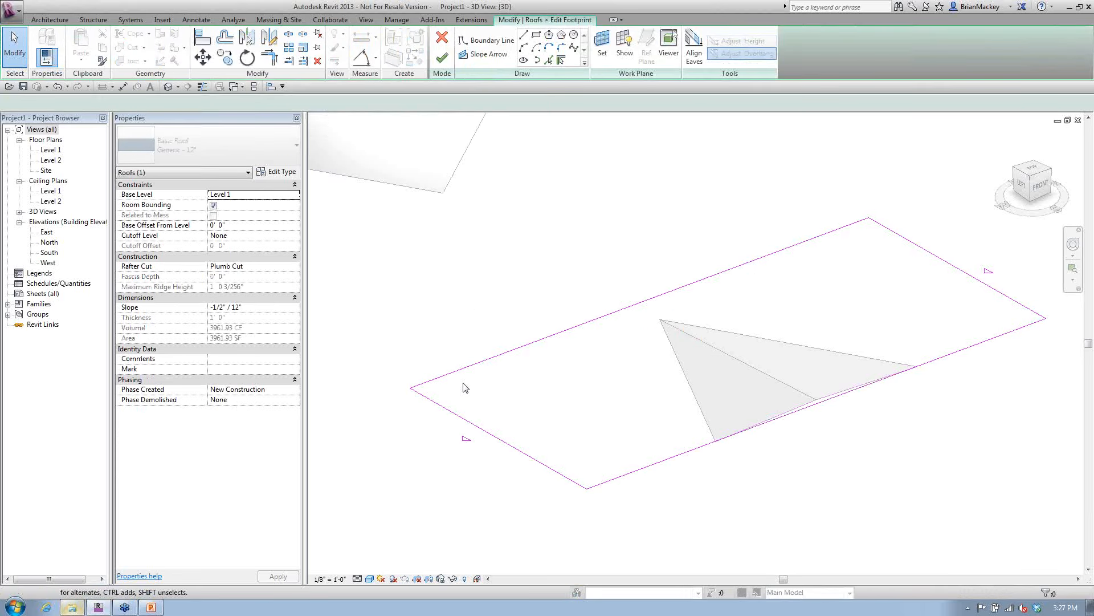
{"action": "left_click", "coordinate": [484, 430]}
{"action": "left_click", "coordinate": [493, 425]}
{"action": "type", "text": "1/8"}
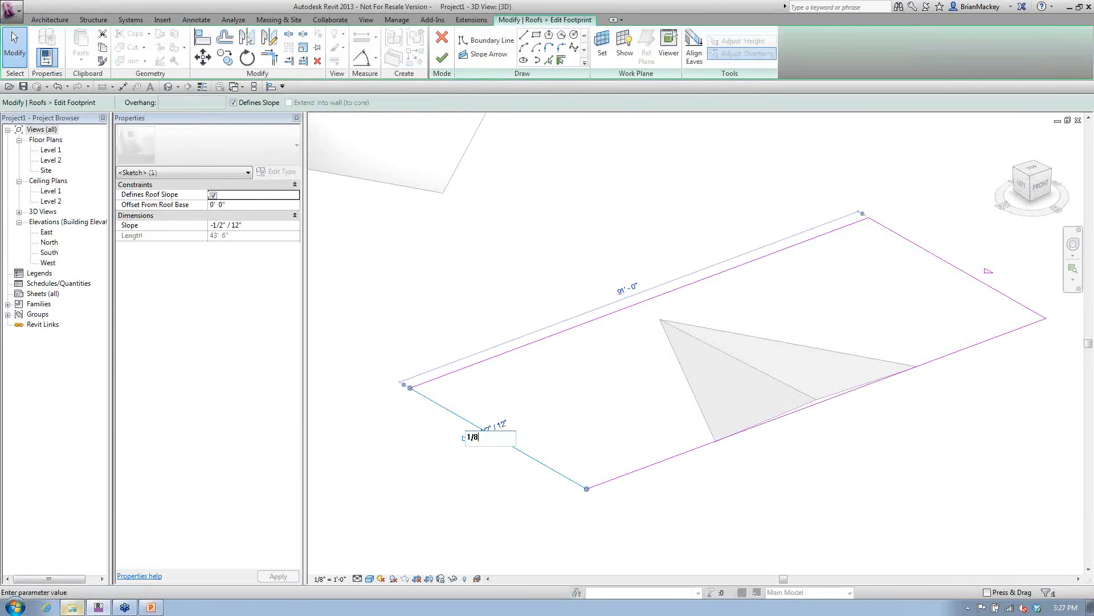
{"action": "type", "text": "\""}
{"action": "key", "text": "Return"}
{"action": "left_click", "coordinate": [408, 299]}
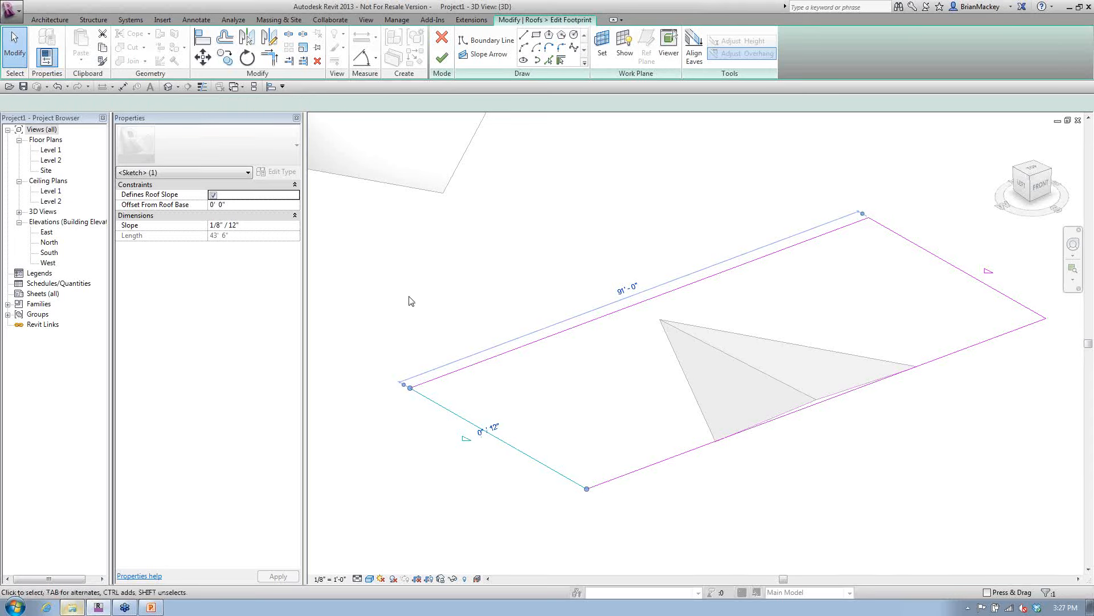
Step: Set the project units' Slope format to round to the nearest 1/256"
{"action": "left_click", "coordinate": [496, 436]}
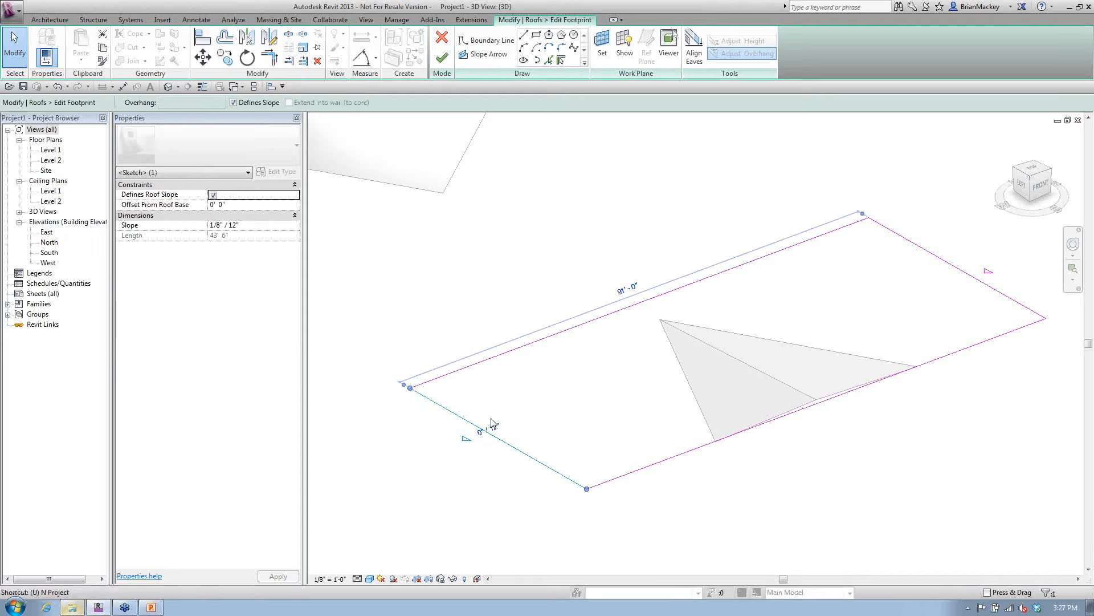
{"action": "key", "text": "Escape"}
{"action": "key", "text": "u"}
{"action": "key", "text": "n"}
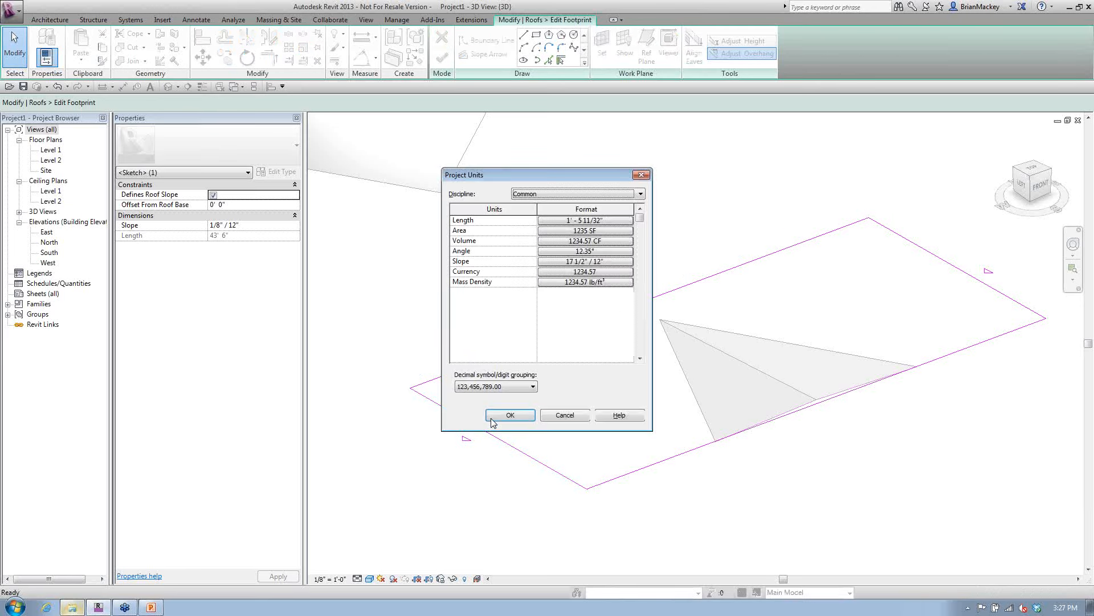
{"action": "left_click", "coordinate": [583, 262]}
{"action": "left_click", "coordinate": [207, 358]}
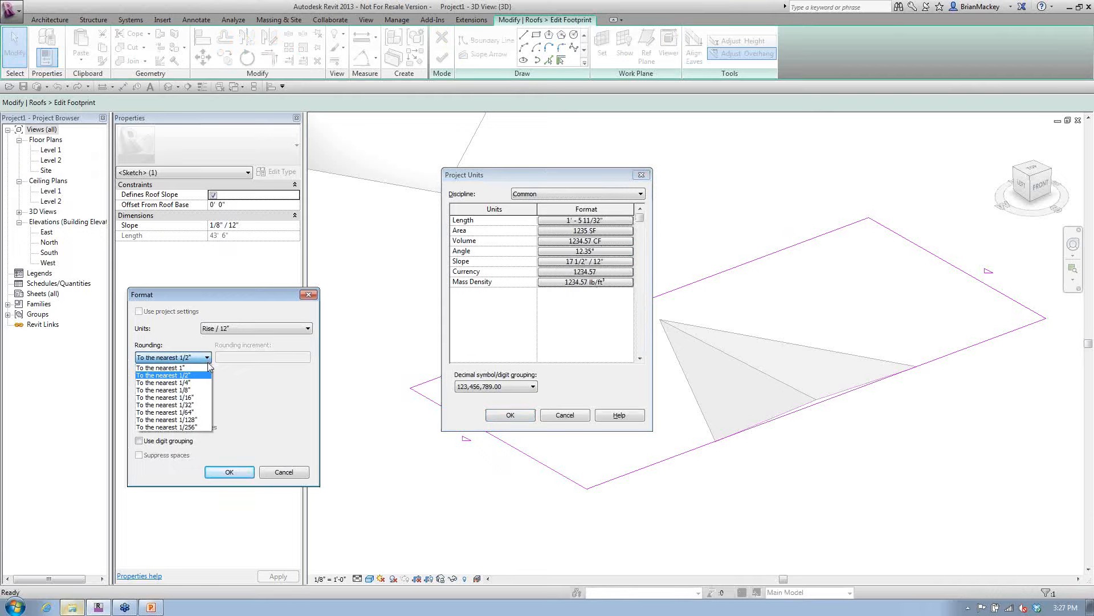
{"action": "left_click", "coordinate": [194, 427]}
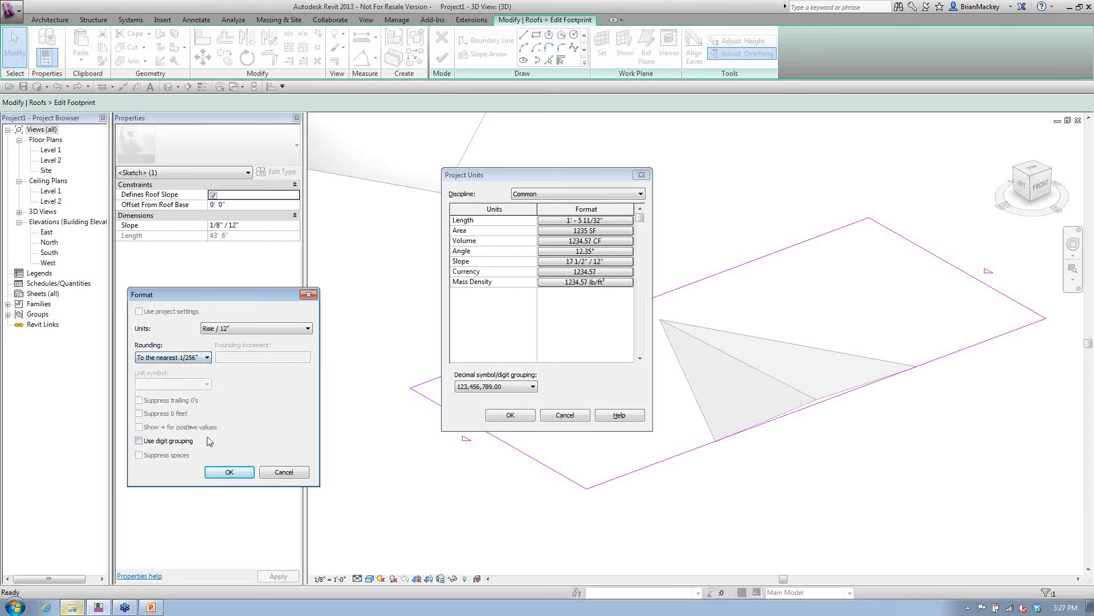
{"action": "left_click", "coordinate": [216, 472]}
{"action": "left_click", "coordinate": [511, 415]}
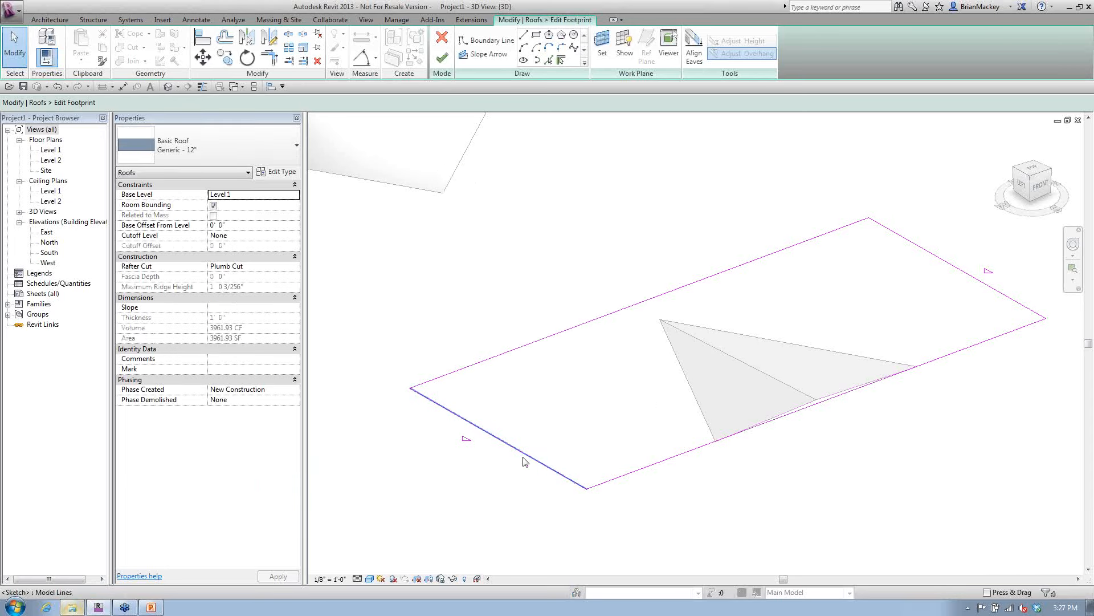
Step: Try to finish the roof footprint with the left short edge's slope set to -1/8" / 12"
{"action": "left_click", "coordinate": [494, 461]}
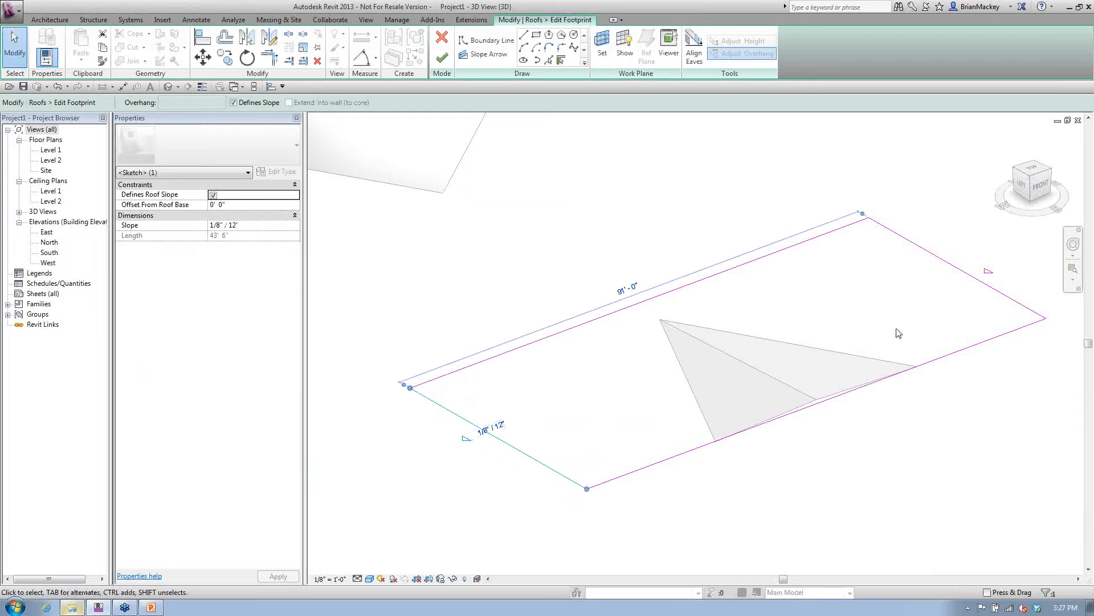
{"action": "left_click", "coordinate": [961, 278]}
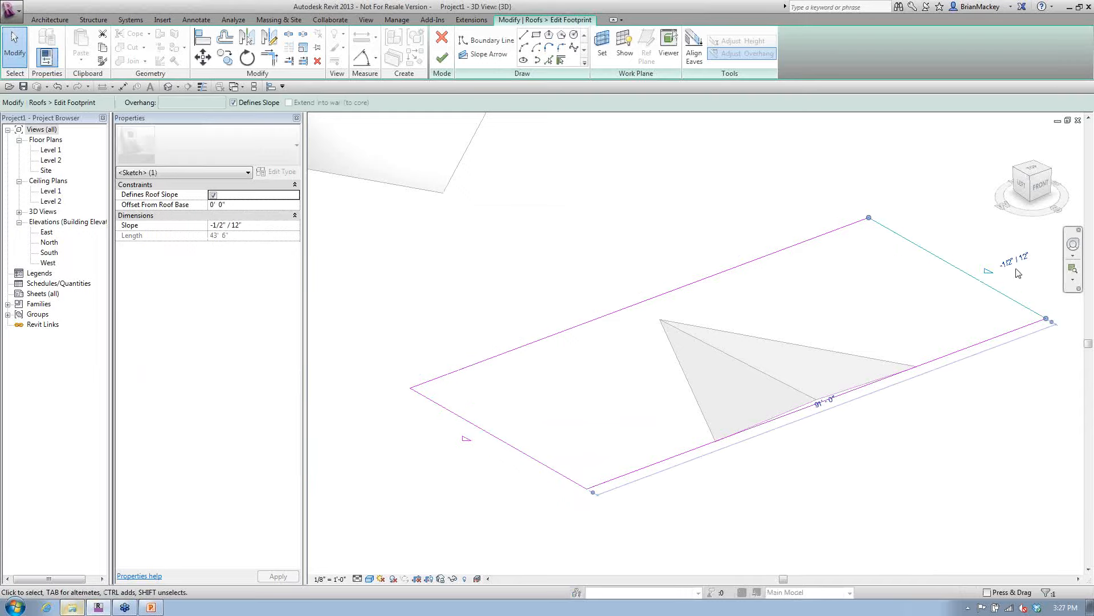
{"action": "left_click", "coordinate": [527, 459]}
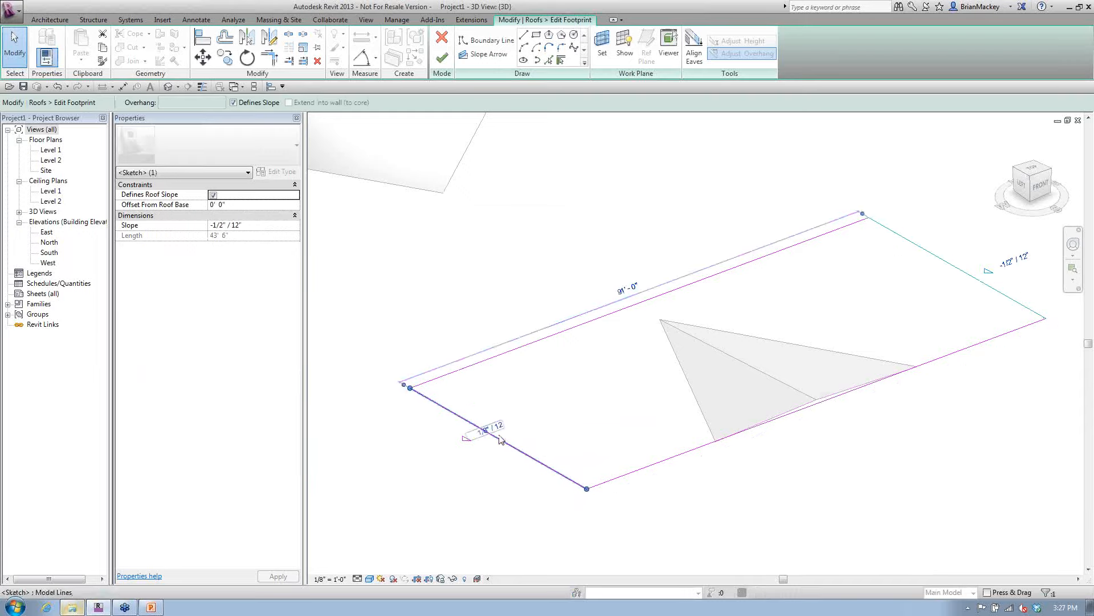
{"action": "left_click", "coordinate": [212, 226]}
{"action": "type", "text": "-"}
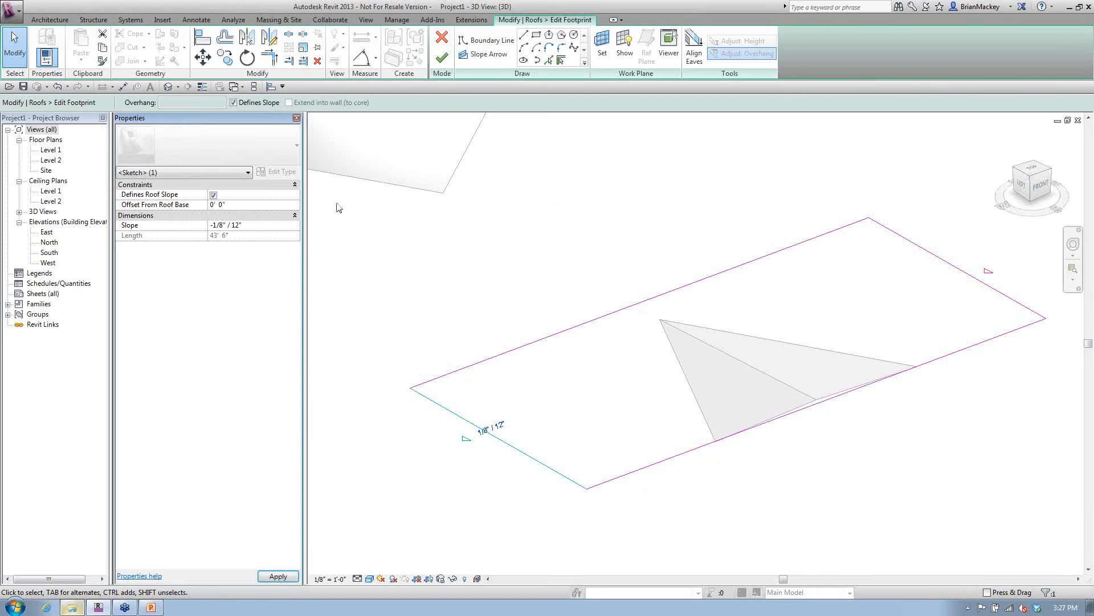
{"action": "left_click", "coordinate": [447, 61]}
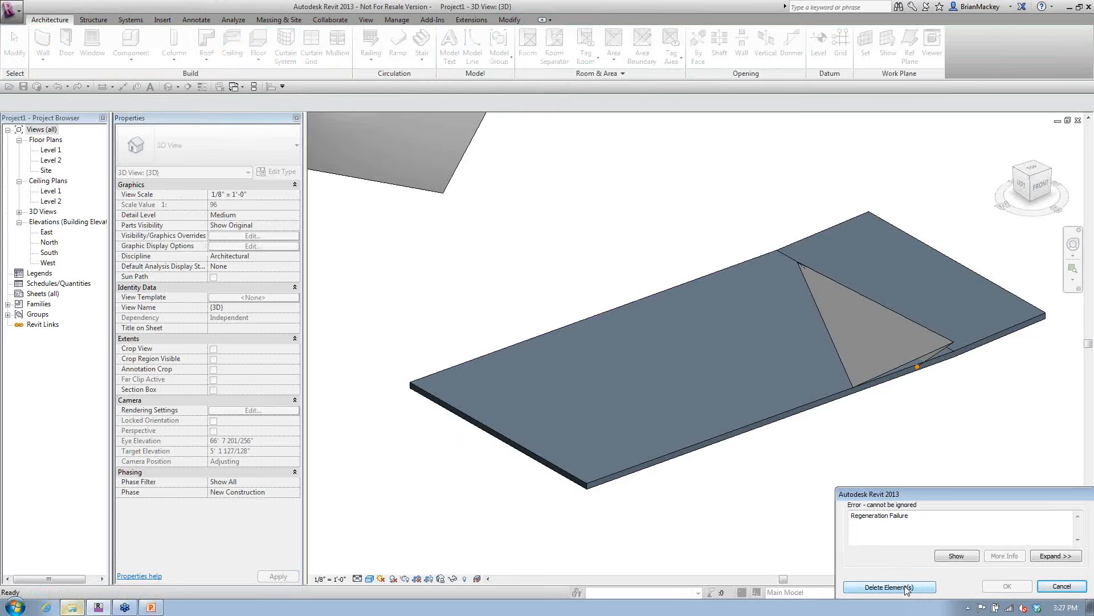
{"action": "left_click", "coordinate": [1049, 587]}
Step: Set the slope of the roof's left short edge to -1/4" / 12" and finish the footprint edit
{"action": "left_click", "coordinate": [533, 454]}
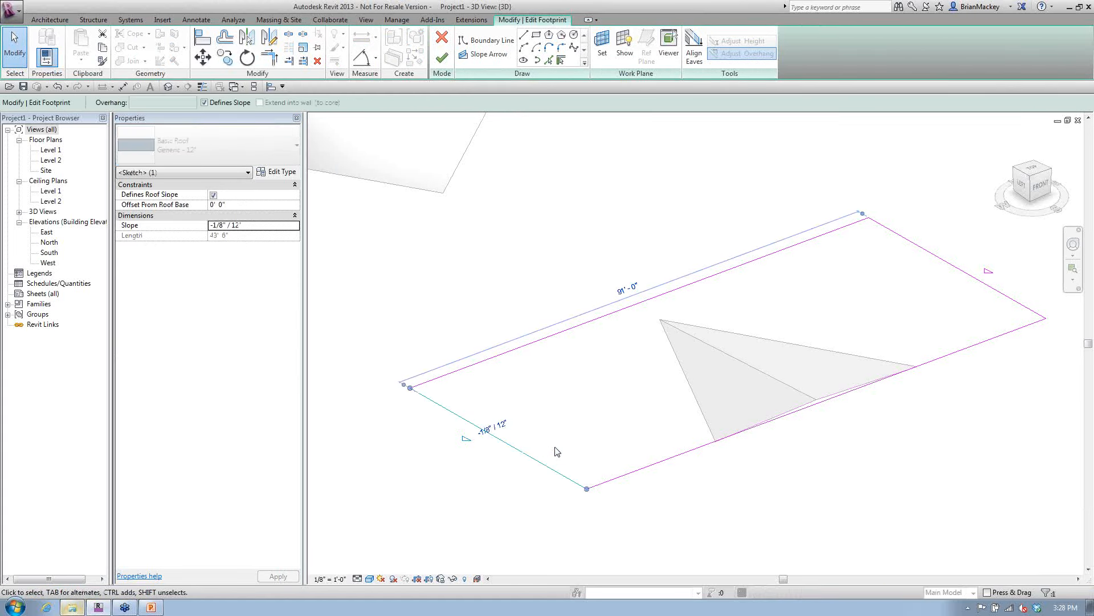
{"action": "left_click", "coordinate": [957, 269]}
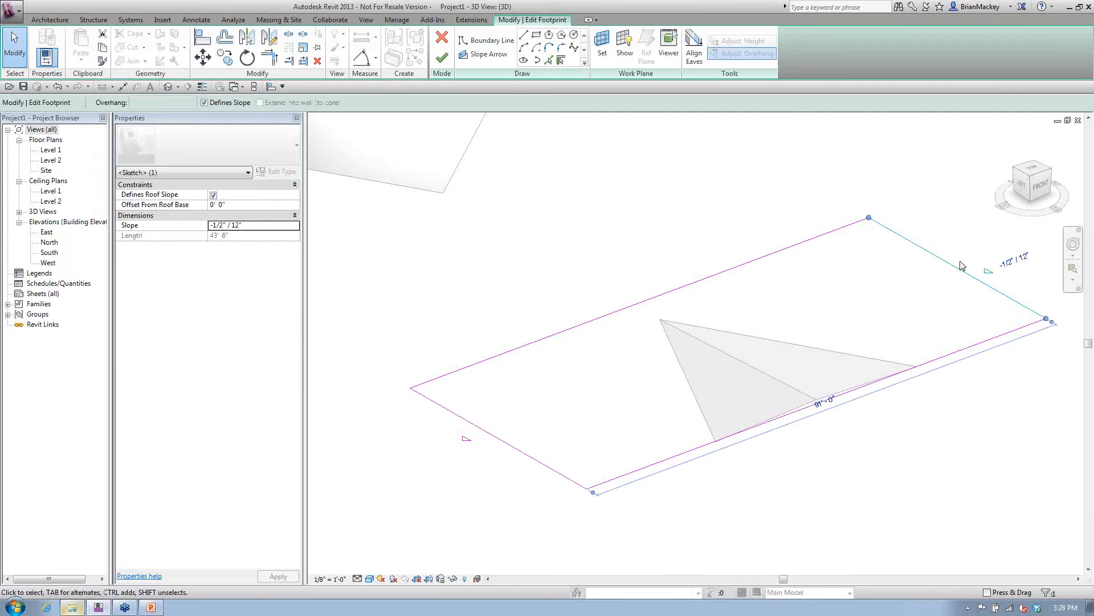
{"action": "left_click", "coordinate": [507, 447]}
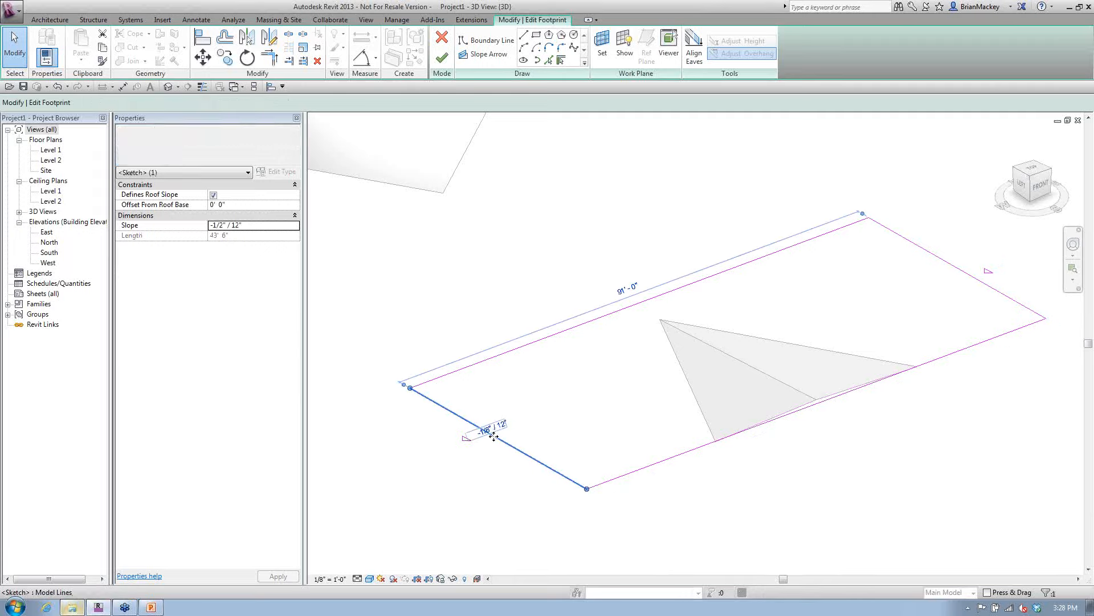
{"action": "left_click", "coordinate": [492, 429]}
{"action": "type", "text": "-1/4\""}
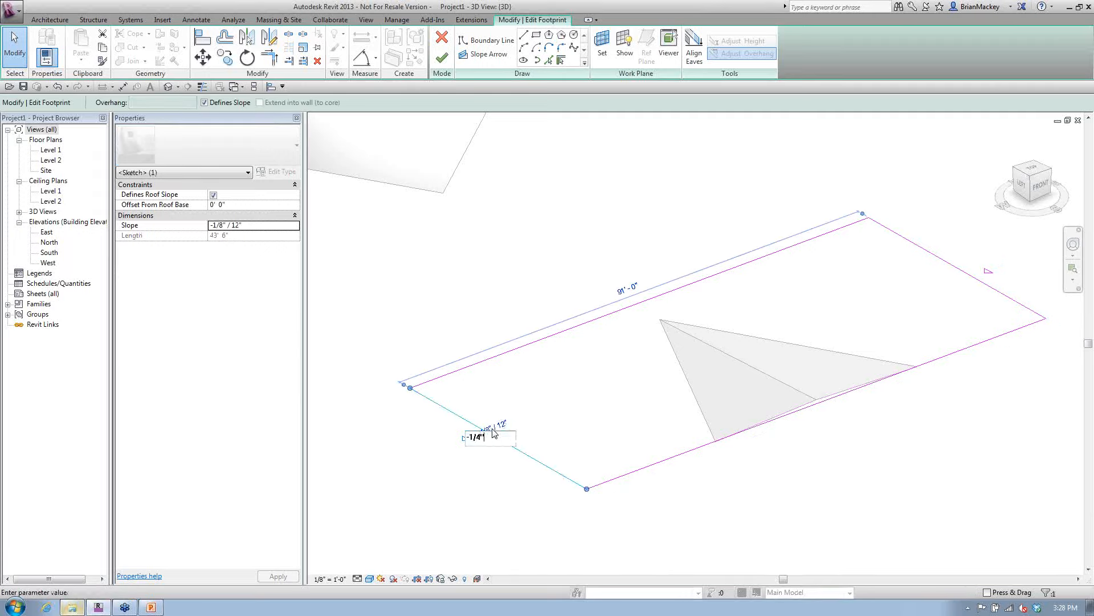
{"action": "key", "text": "Return"}
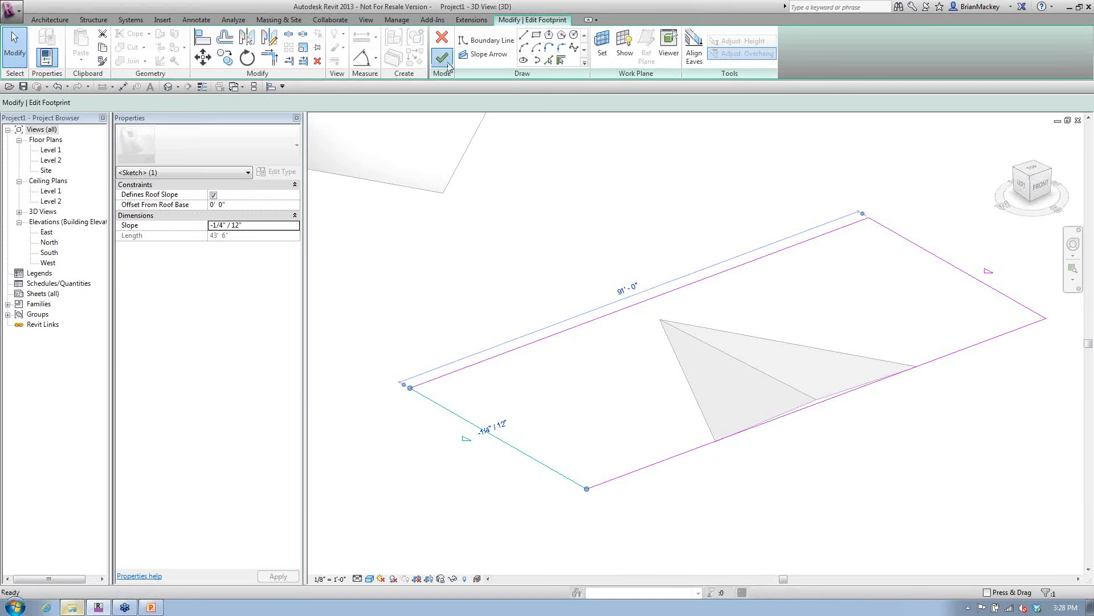
{"action": "left_click", "coordinate": [442, 57]}
{"action": "left_click", "coordinate": [850, 489]}
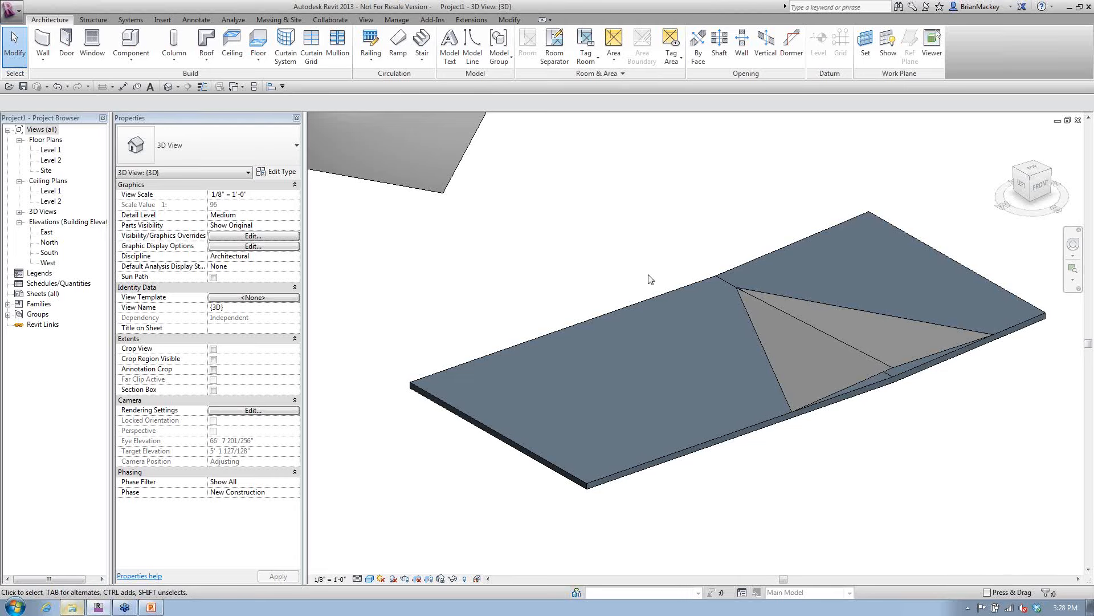
{"action": "scroll", "coordinate": [796, 376], "scroll_direction": "down", "scroll_amount": 3}
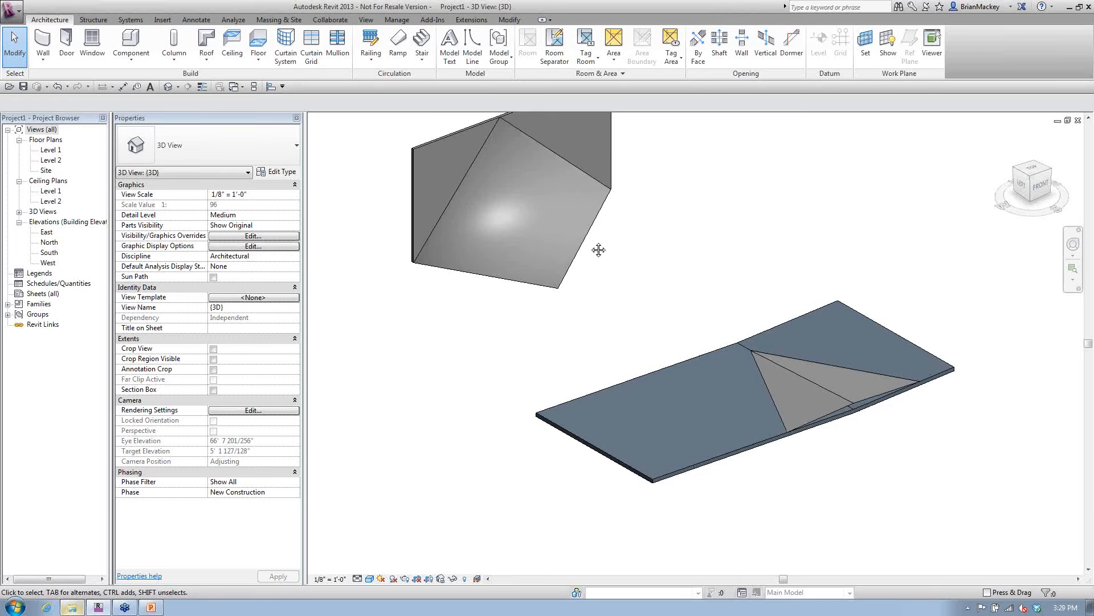
{"action": "middle_click_drag", "start_coordinate": [610, 255], "coordinate": [738, 350]}
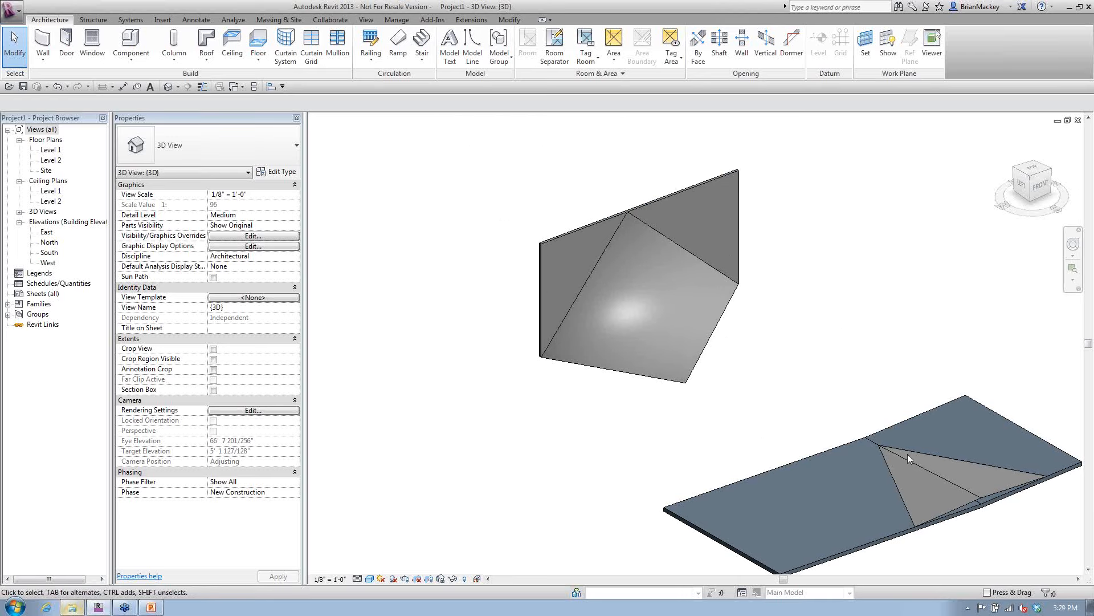
Step: Move the adaptive panel's upper placement point hosted on the wall to a position above the wall's top edge
{"action": "left_click", "coordinate": [747, 370]}
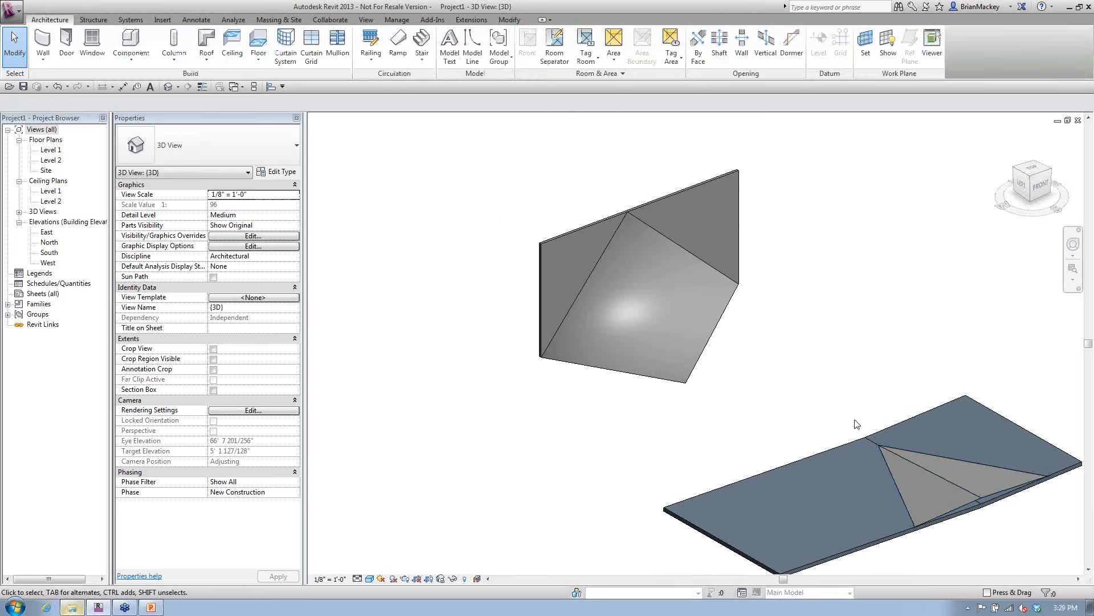
{"action": "left_click", "coordinate": [624, 216]}
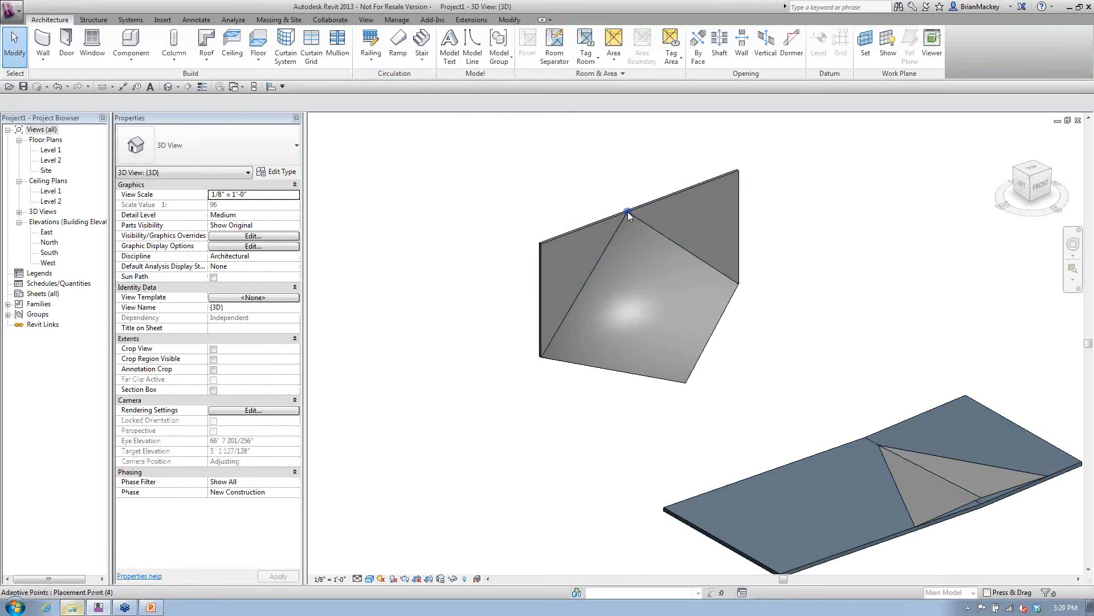
{"action": "left_click", "coordinate": [374, 244]}
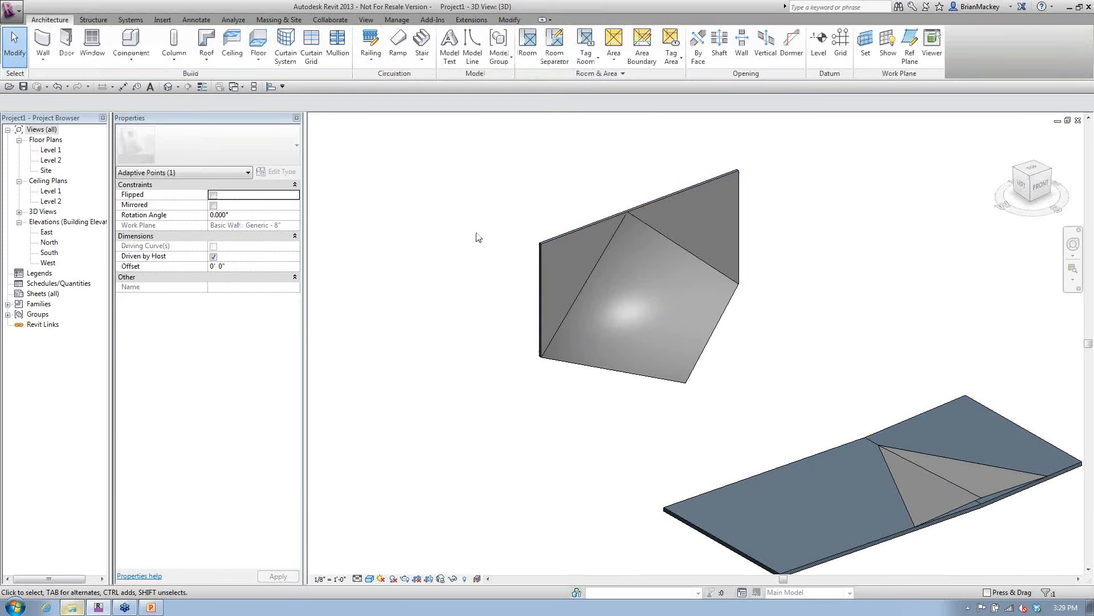
{"action": "left_click", "coordinate": [625, 214]}
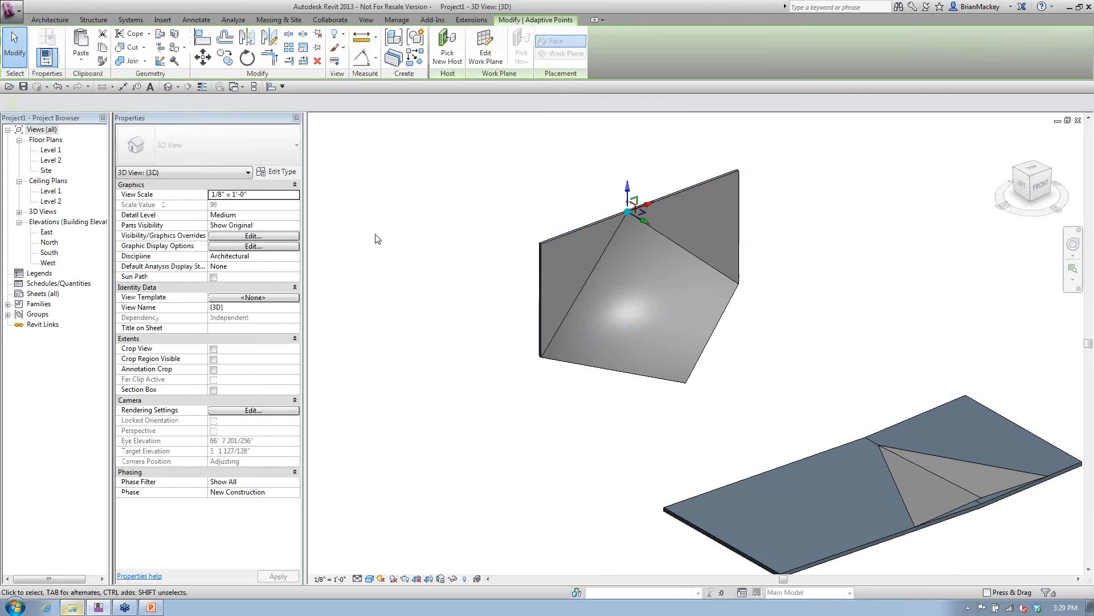
{"action": "middle_click_drag", "start_coordinate": [538, 317], "coordinate": [595, 306], "text": "shift"}
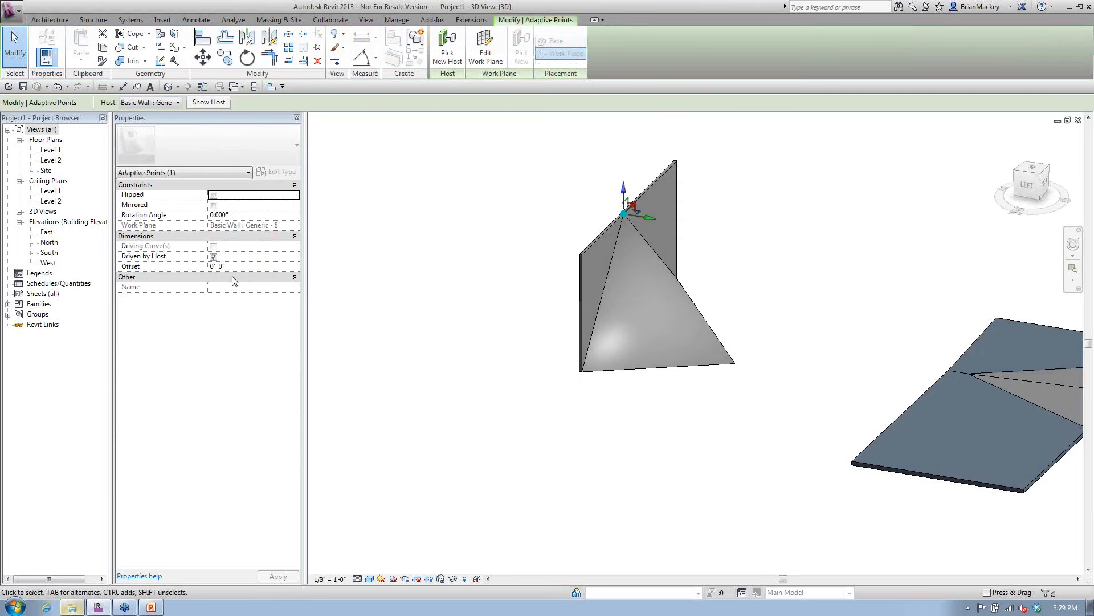
{"action": "middle_click_drag", "start_coordinate": [502, 324], "coordinate": [388, 301], "text": "shift"}
{"action": "scroll", "coordinate": [607, 238], "scroll_direction": "up", "scroll_amount": 3}
{"action": "middle_click_drag", "start_coordinate": [664, 319], "coordinate": [703, 366], "text": "shift"}
{"action": "scroll", "coordinate": [685, 350], "scroll_direction": "down", "scroll_amount": 2}
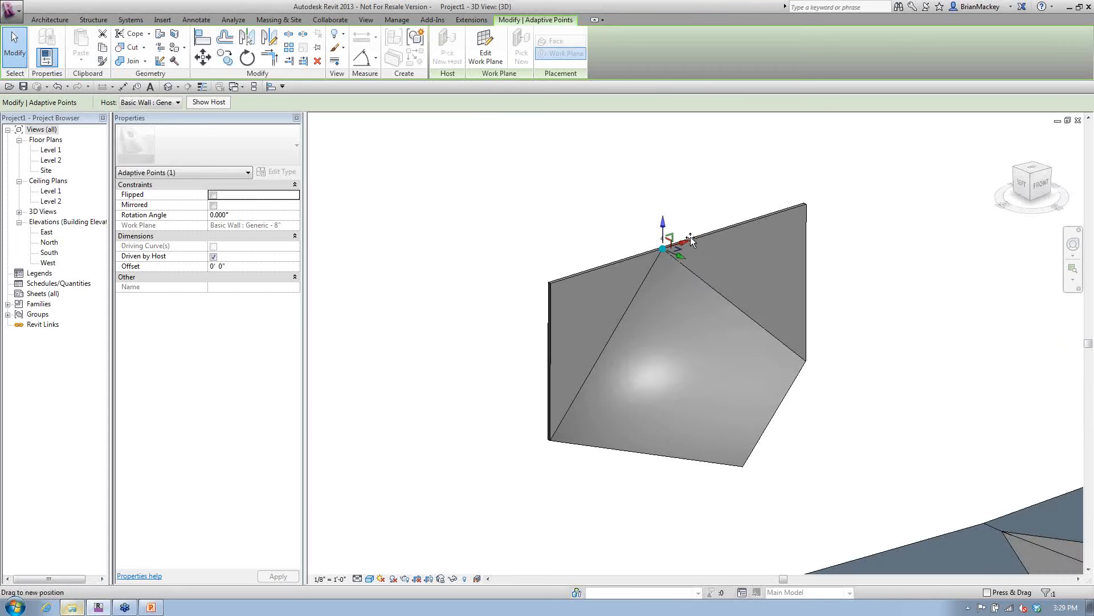
{"action": "left_click_drag", "start_coordinate": [690, 237], "coordinate": [694, 164]}
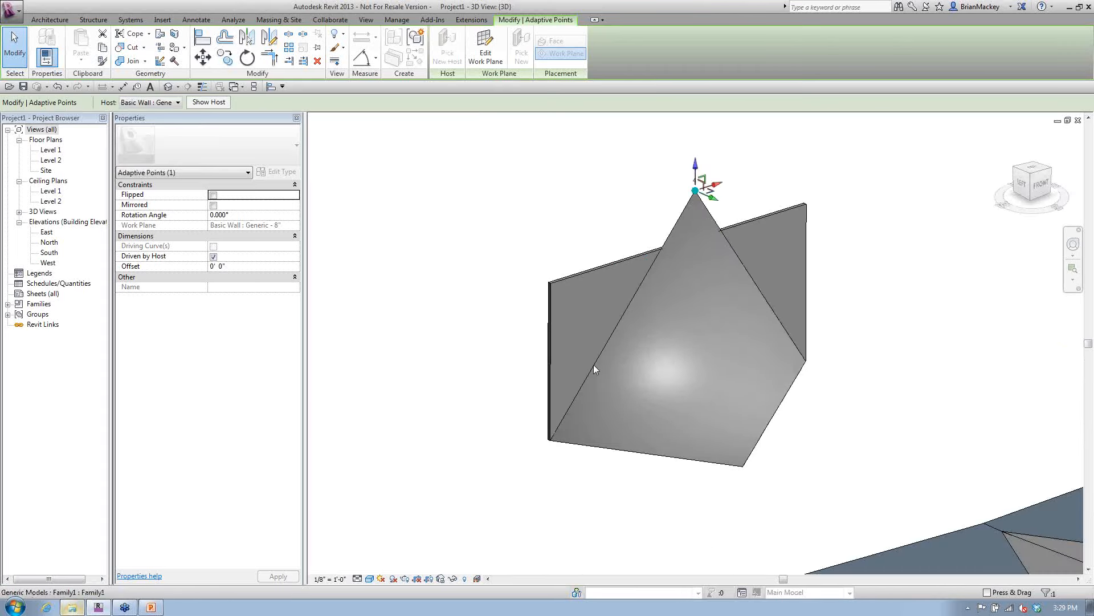
{"action": "middle_click_drag", "start_coordinate": [578, 364], "coordinate": [761, 462], "text": "shift"}
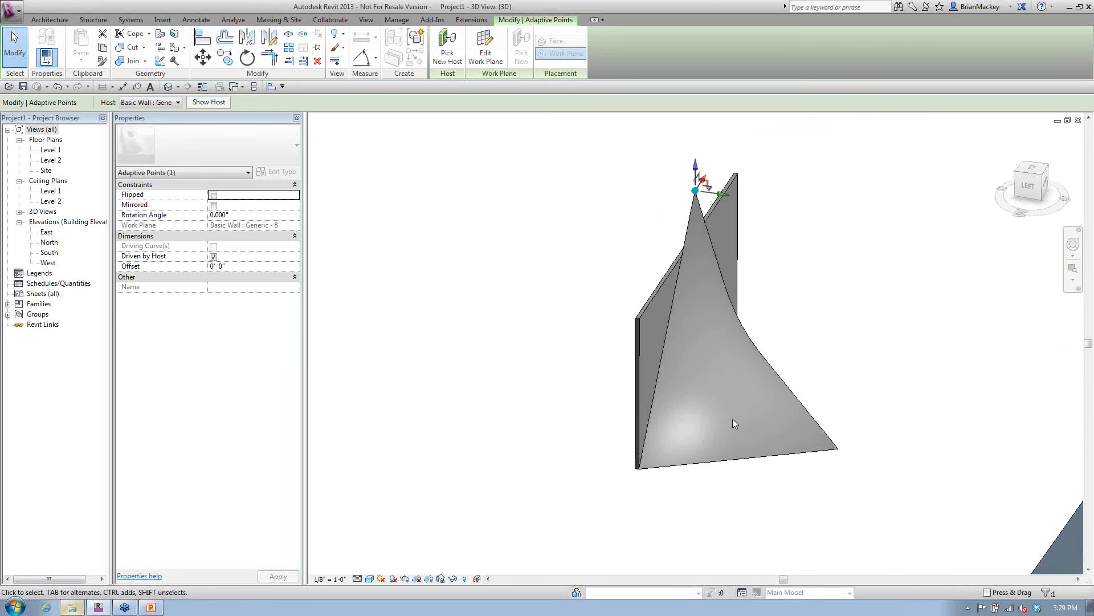
{"action": "key", "text": "Escape"}
Step: Examine the reshaped panel from other angles, check the host of its lower front adaptive point, and view the roof cricket
{"action": "left_click", "coordinate": [669, 307]}
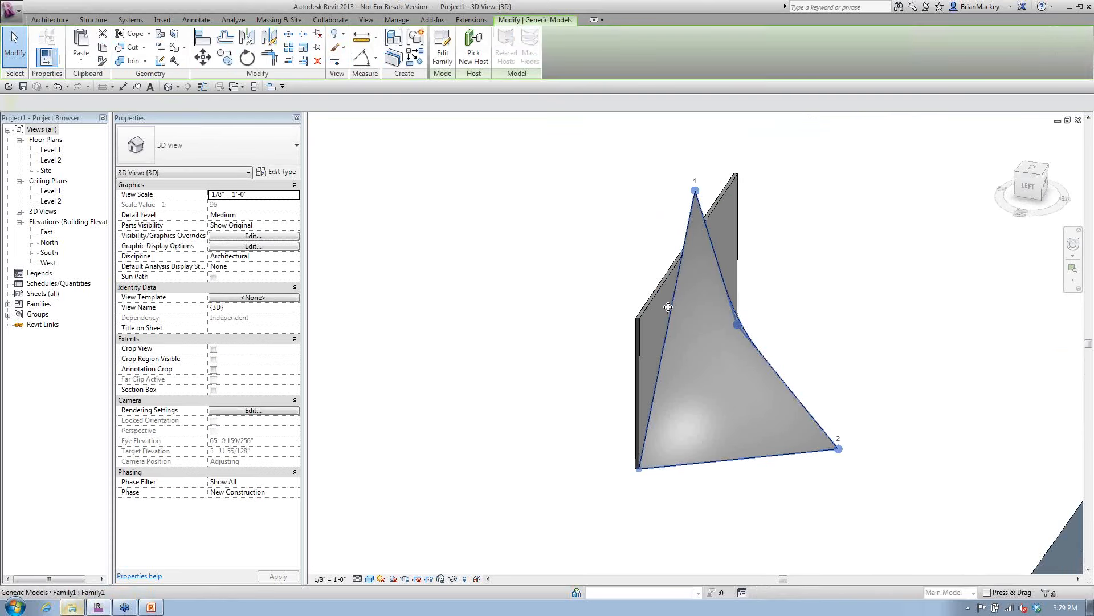
{"action": "key", "text": "Escape"}
{"action": "middle_click_drag", "start_coordinate": [668, 313], "coordinate": [706, 379], "text": "shift"}
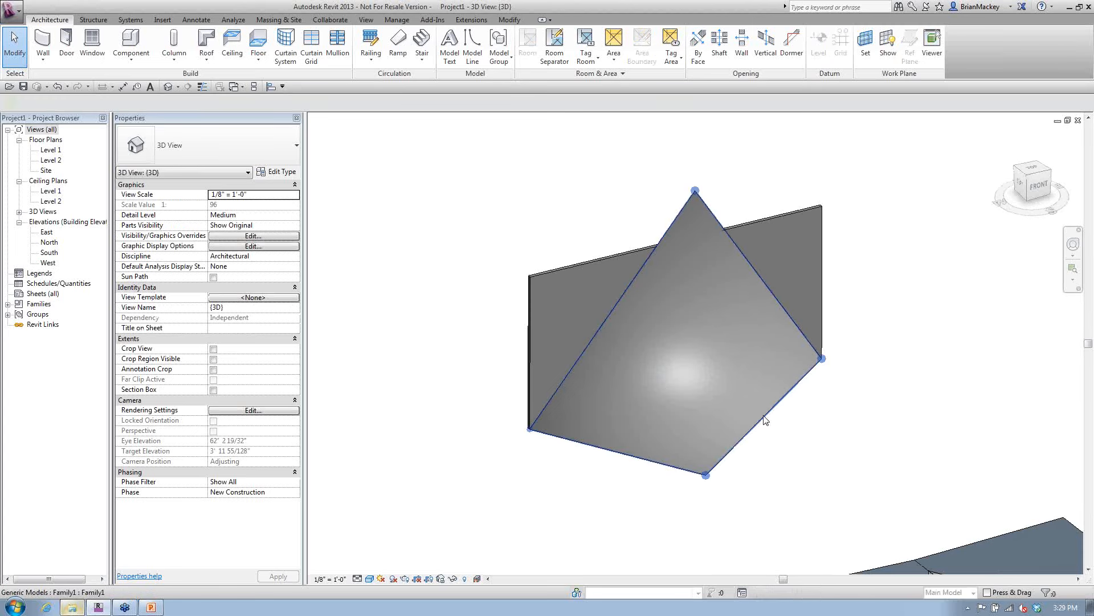
{"action": "left_click", "coordinate": [764, 416]}
{"action": "scroll", "coordinate": [699, 193], "scroll_direction": "down", "scroll_amount": 1}
{"action": "left_click", "coordinate": [720, 409]}
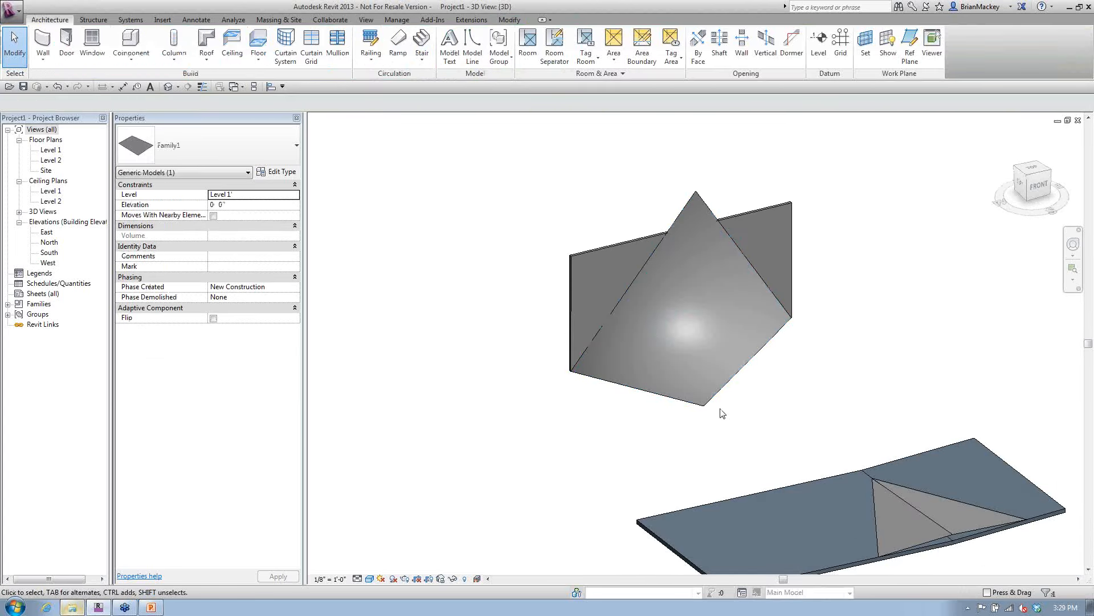
{"action": "left_click", "coordinate": [704, 405]}
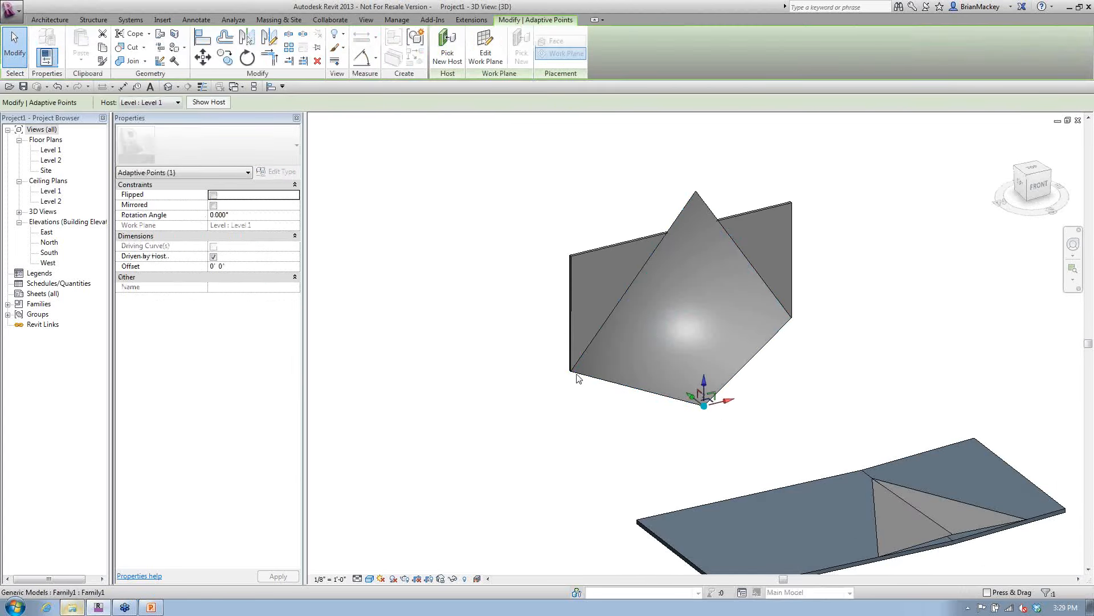
{"action": "left_click", "coordinate": [804, 397]}
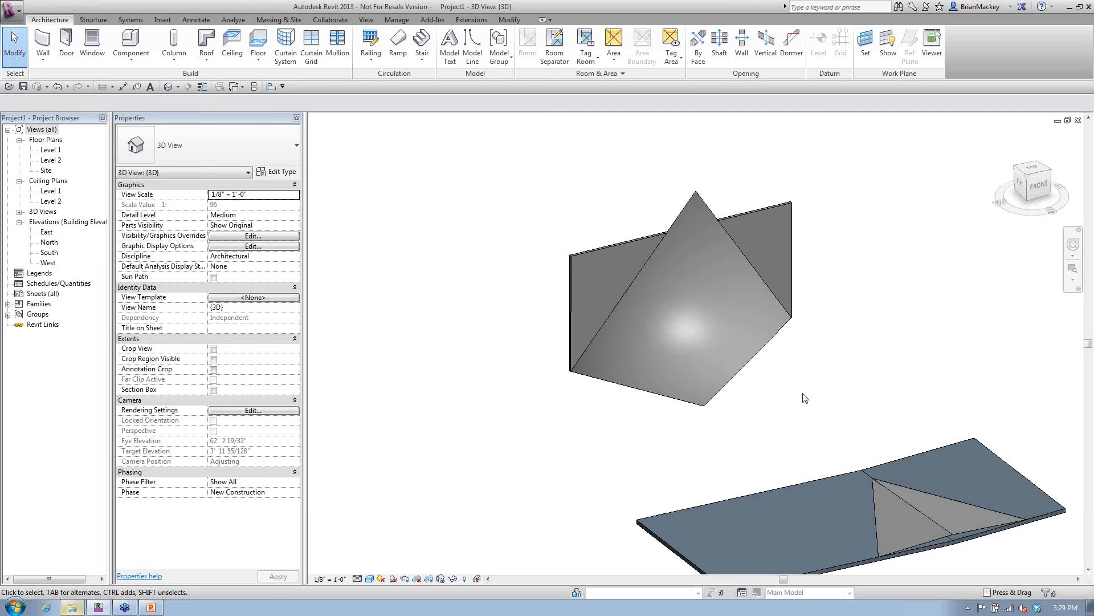
{"action": "middle_click_drag", "start_coordinate": [834, 454], "coordinate": [796, 381]}
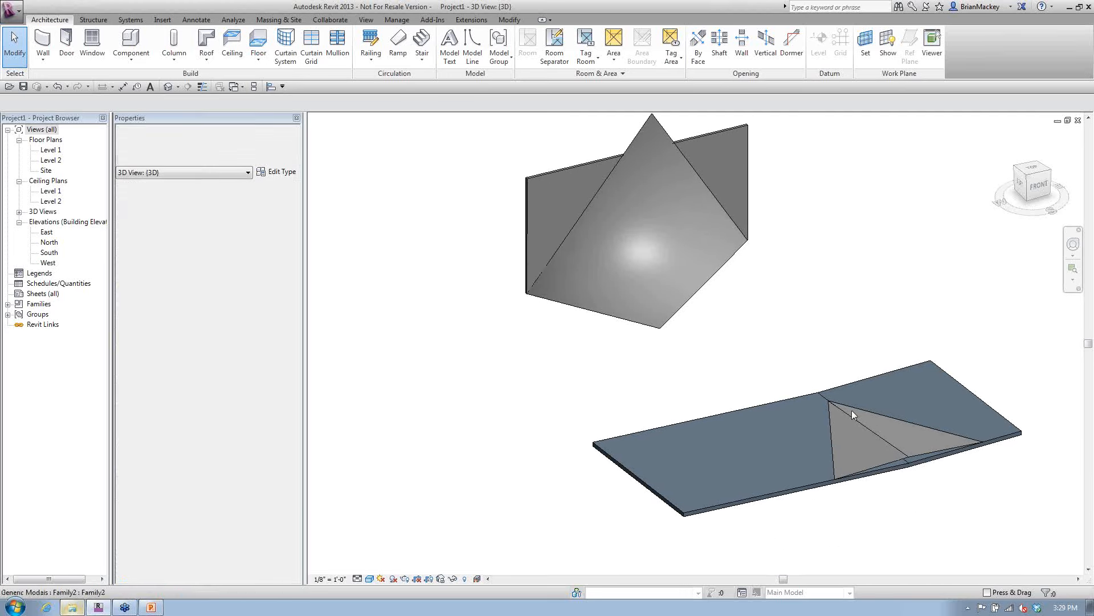
{"action": "scroll", "coordinate": [853, 412], "scroll_direction": "up", "scroll_amount": 3}
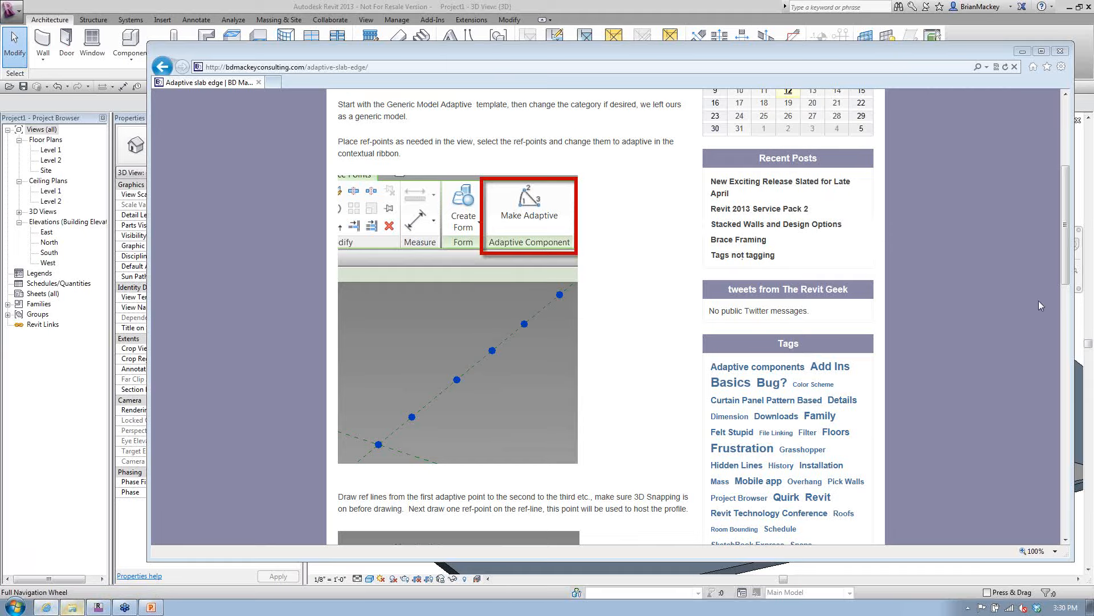
Step: Review the "Adaptive slab edge" web article down to its final form image and return to the Revit project
{"action": "scroll", "coordinate": [966, 298], "scroll_direction": "up", "scroll_amount": 3}
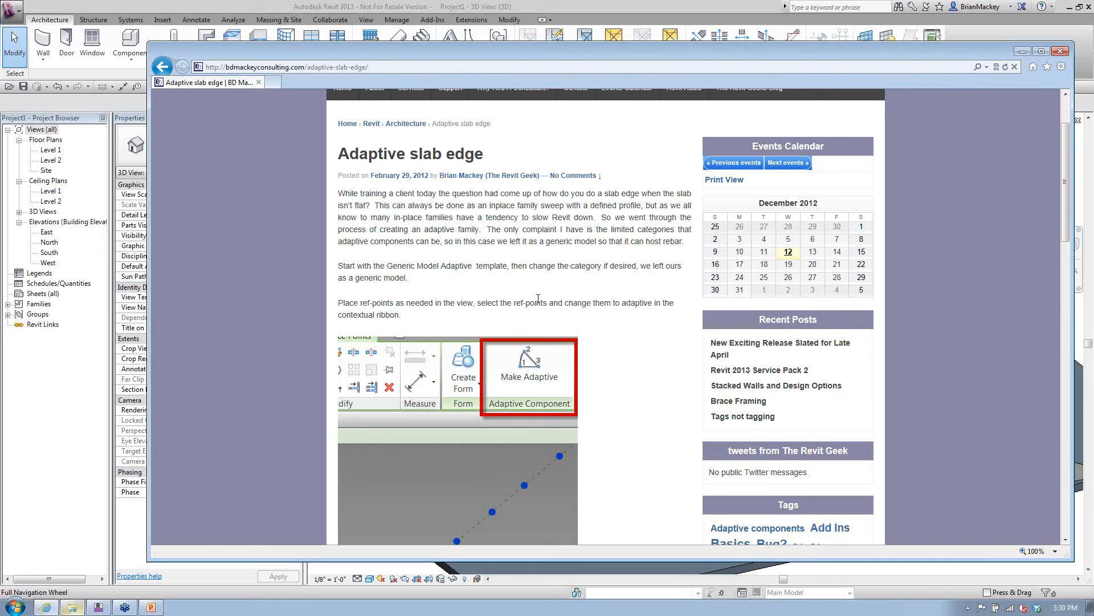
{"action": "scroll", "coordinate": [539, 299], "scroll_direction": "down", "scroll_amount": 1}
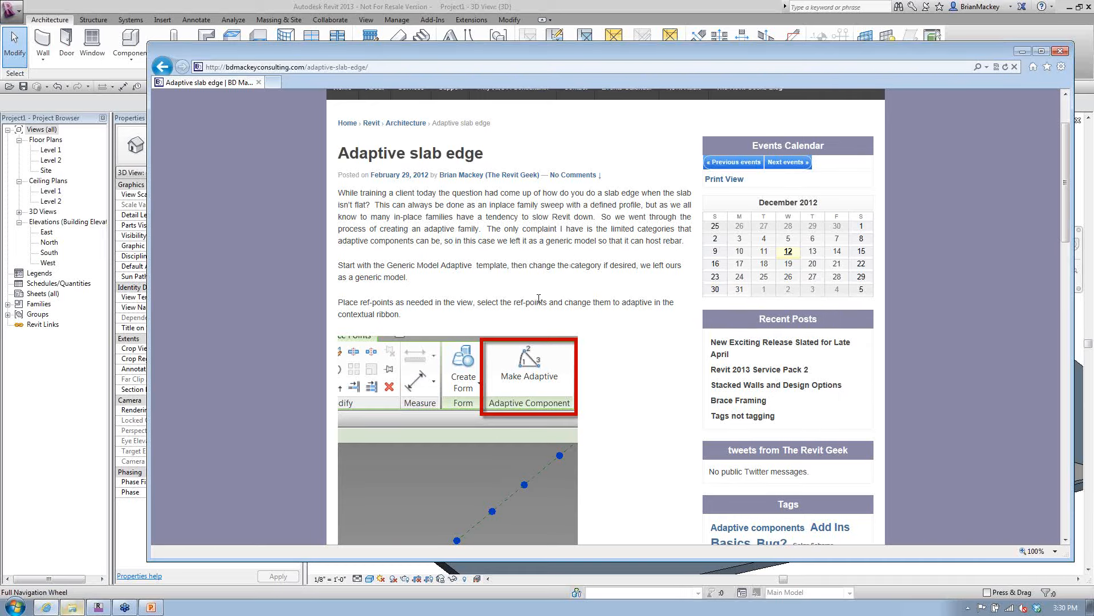
{"action": "scroll", "coordinate": [538, 298], "scroll_direction": "down", "scroll_amount": 1}
{"action": "scroll", "coordinate": [540, 302], "scroll_direction": "down", "scroll_amount": 10}
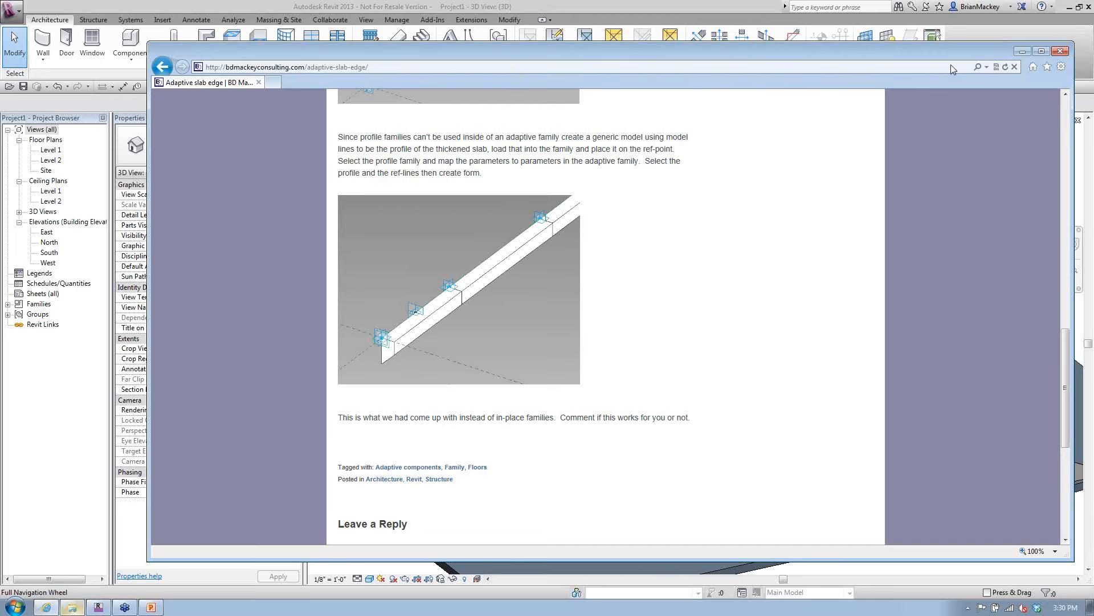
{"action": "scroll", "coordinate": [764, 288], "scroll_direction": "down", "scroll_amount": 1}
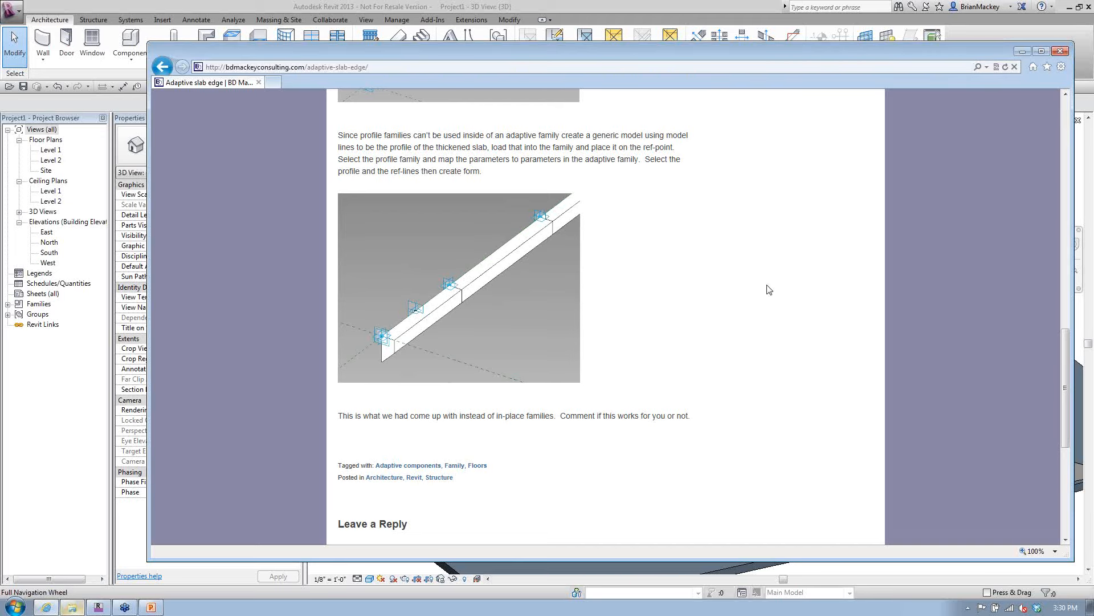
{"action": "left_click", "coordinate": [1021, 53]}
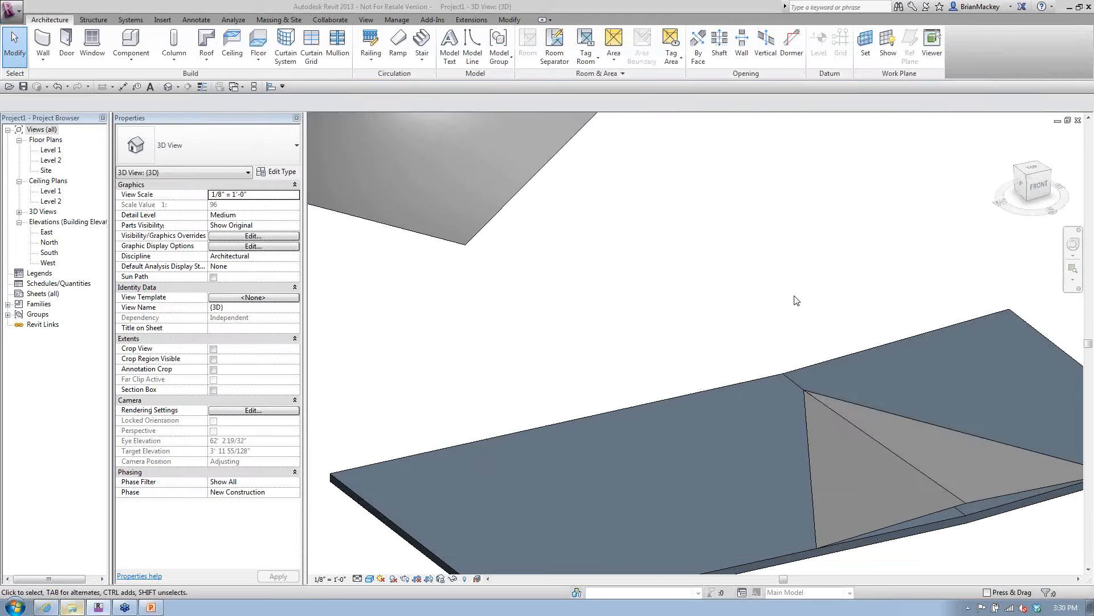
Step: Create a new family from the Generic Model Adaptive.rft template
{"action": "left_click", "coordinate": [11, 9]}
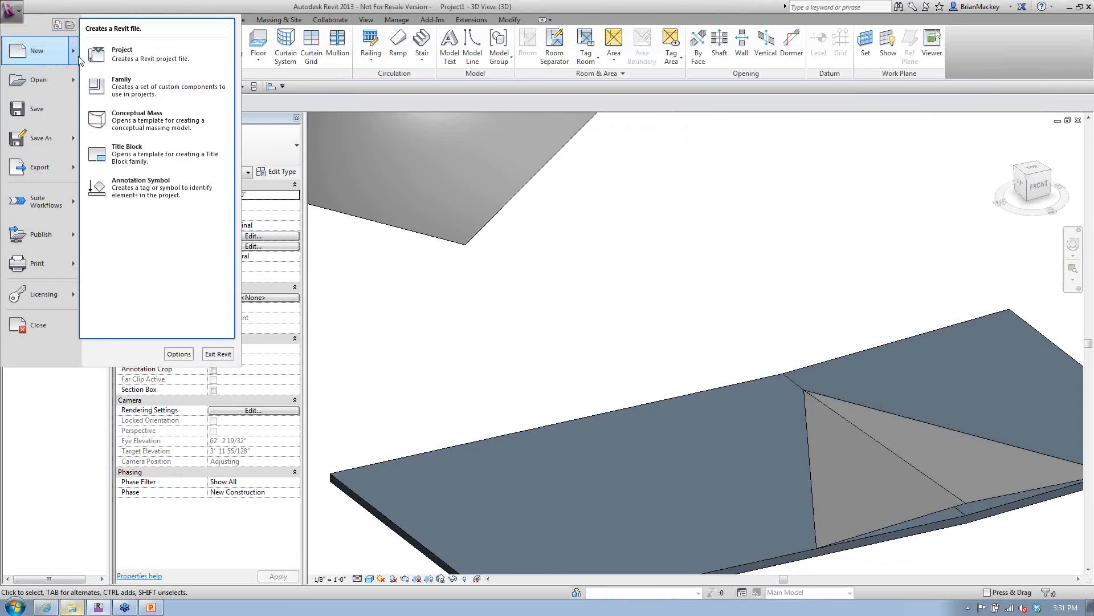
{"action": "left_click", "coordinate": [111, 94]}
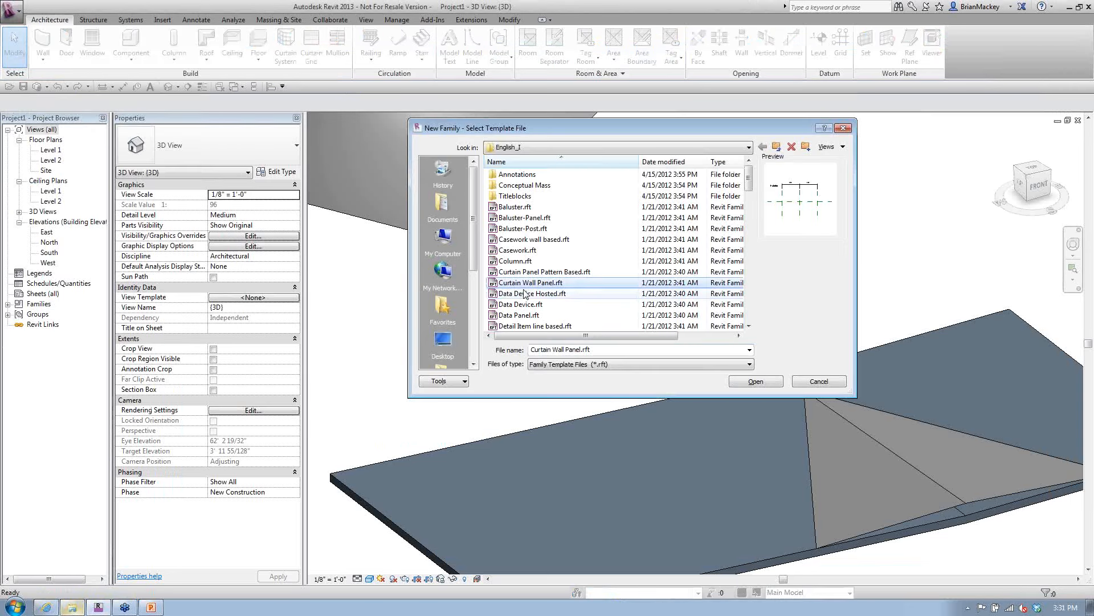
{"action": "scroll", "coordinate": [572, 311], "scroll_direction": "down", "scroll_amount": 2}
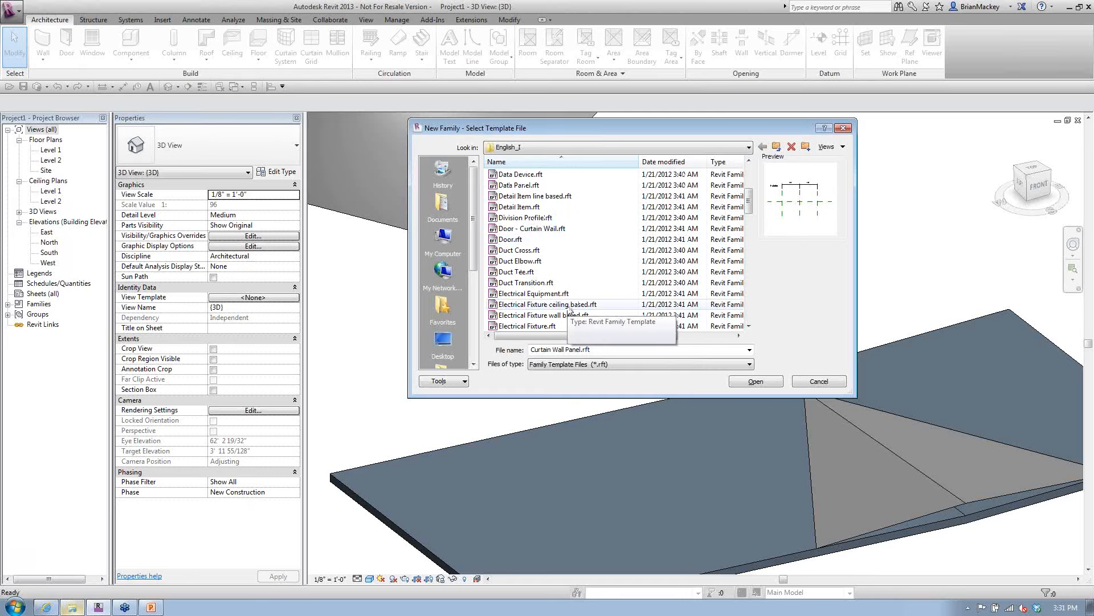
{"action": "scroll", "coordinate": [571, 311], "scroll_direction": "down", "scroll_amount": 4}
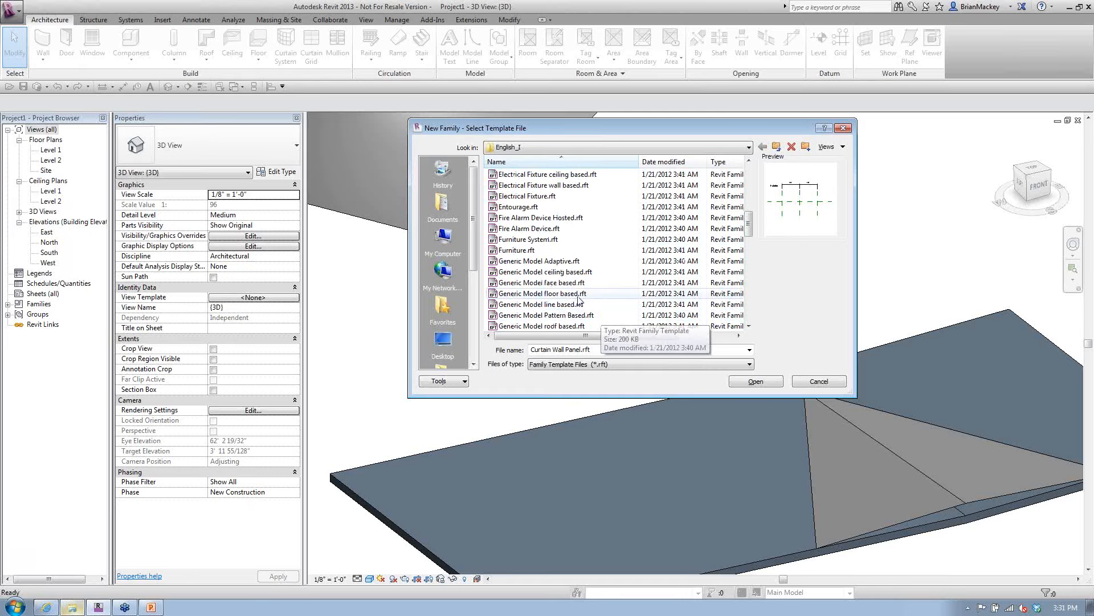
{"action": "double_click", "coordinate": [542, 261]}
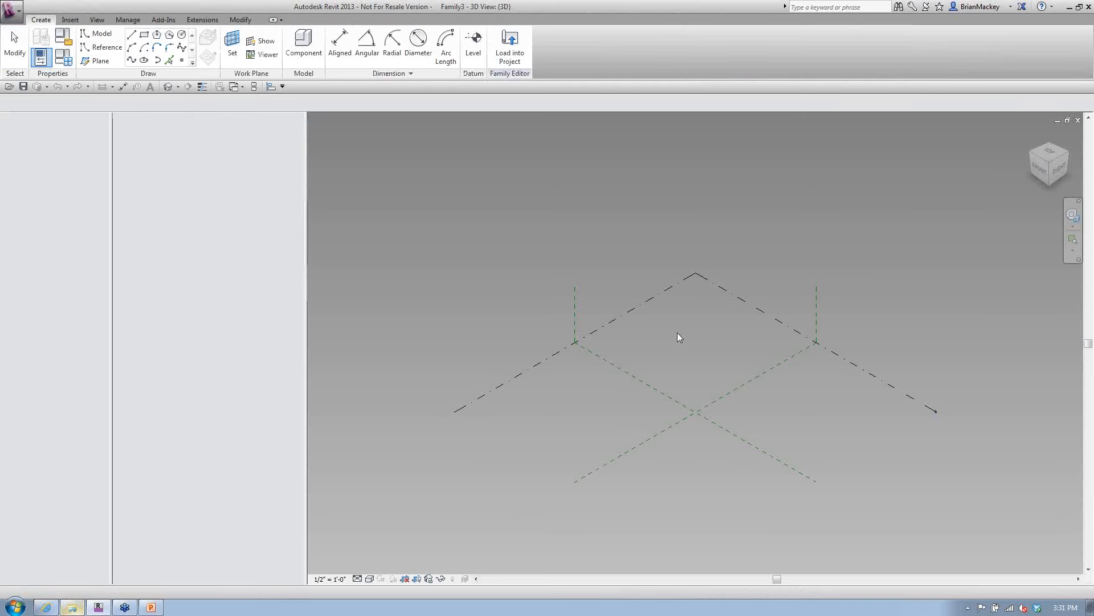
Step: Place six reference points in a row along the Center (Left/Right) reference plane on the Ref. Level
{"action": "left_click", "coordinate": [182, 60]}
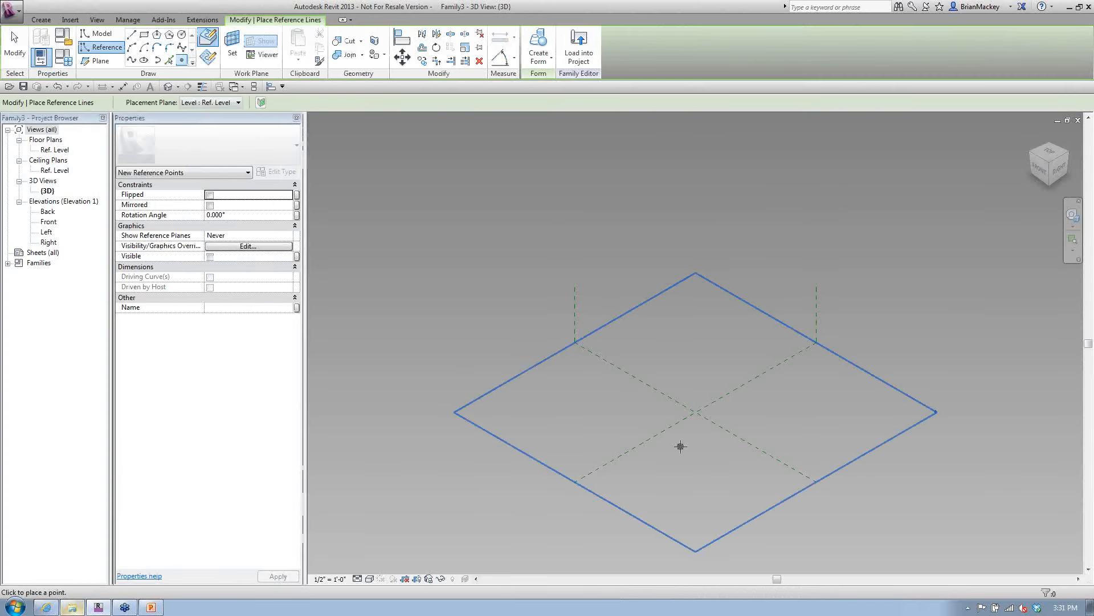
{"action": "left_click", "coordinate": [659, 434]}
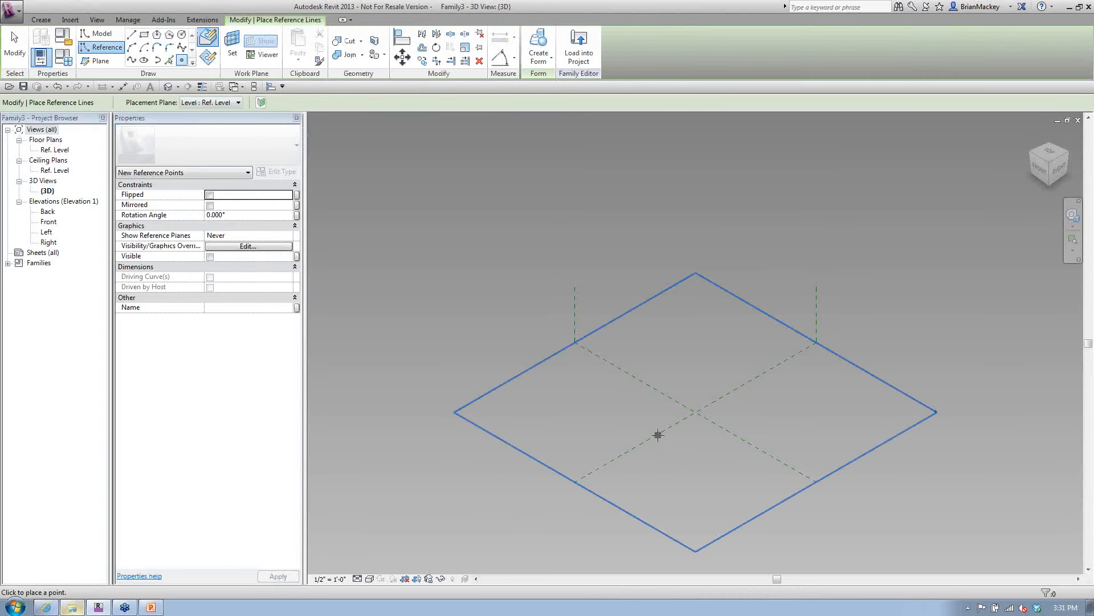
{"action": "left_click", "coordinate": [691, 417]}
{"action": "left_click", "coordinate": [724, 399]}
{"action": "left_click", "coordinate": [747, 383]}
{"action": "left_click", "coordinate": [781, 368]}
{"action": "left_click", "coordinate": [800, 346]}
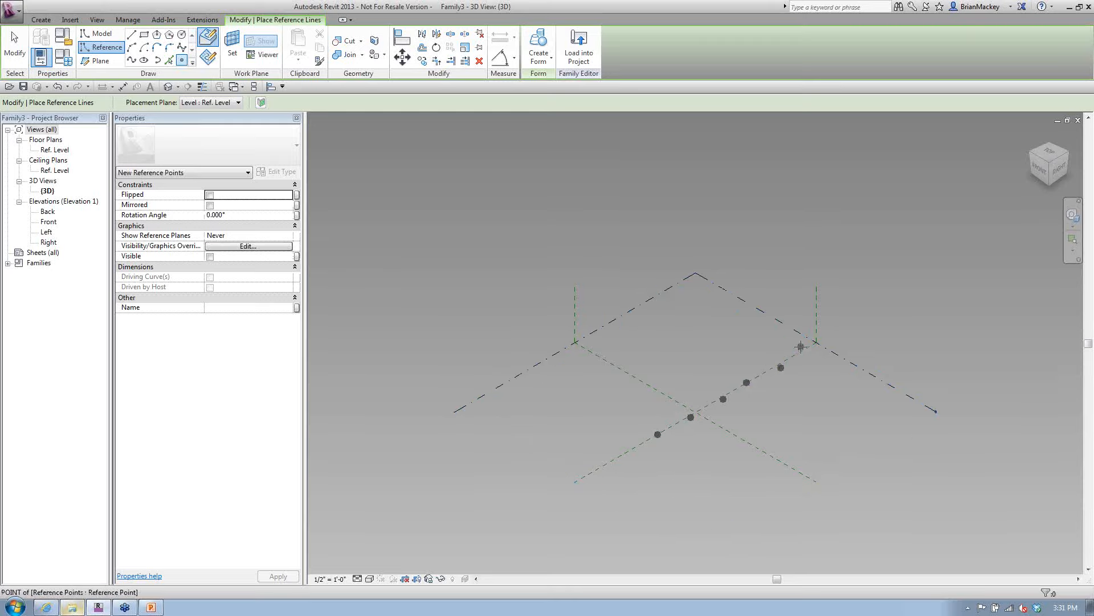
{"action": "right_click", "coordinate": [702, 341]}
{"action": "left_click", "coordinate": [722, 350]}
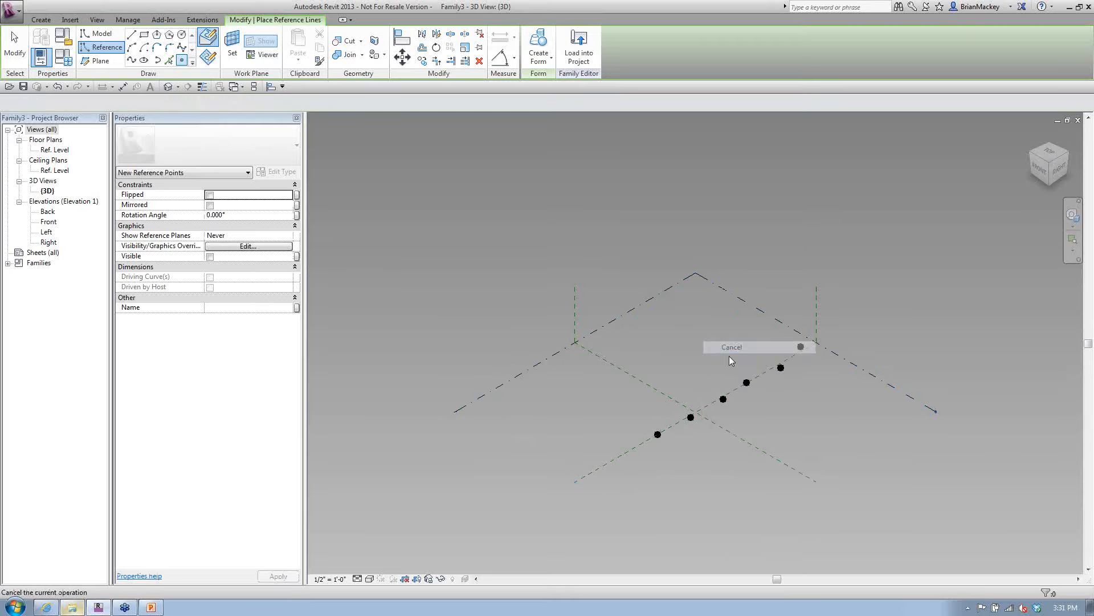
Step: Draw chained reference lines with 3D snapping through all six reference points, from the lower end of the row to the upper end
{"action": "scroll", "coordinate": [670, 447], "scroll_direction": "up", "scroll_amount": 3}
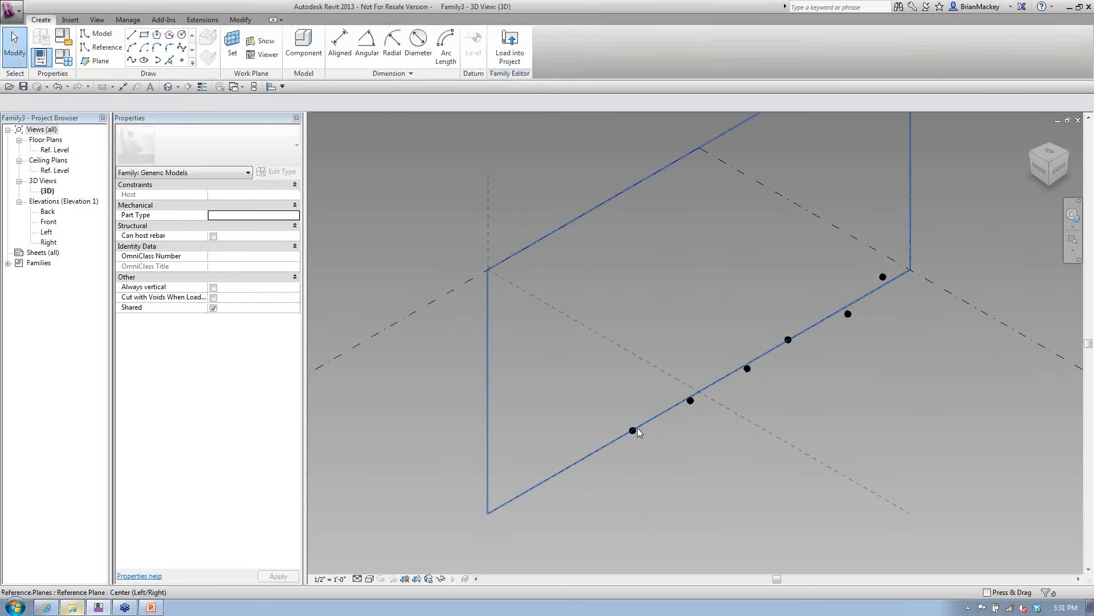
{"action": "left_click", "coordinate": [140, 50]}
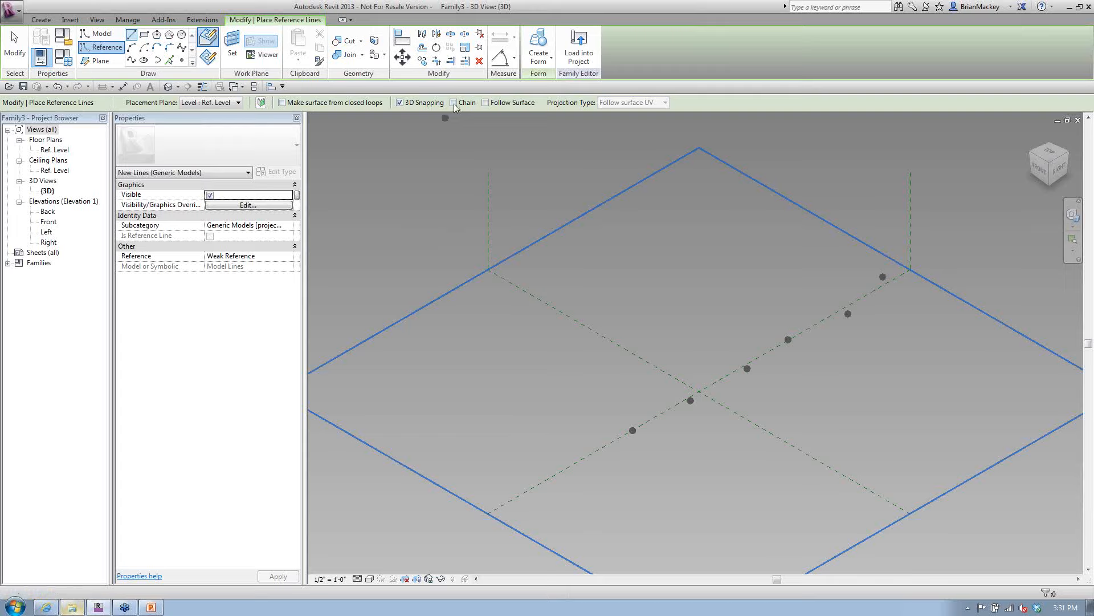
{"action": "left_click", "coordinate": [454, 103]}
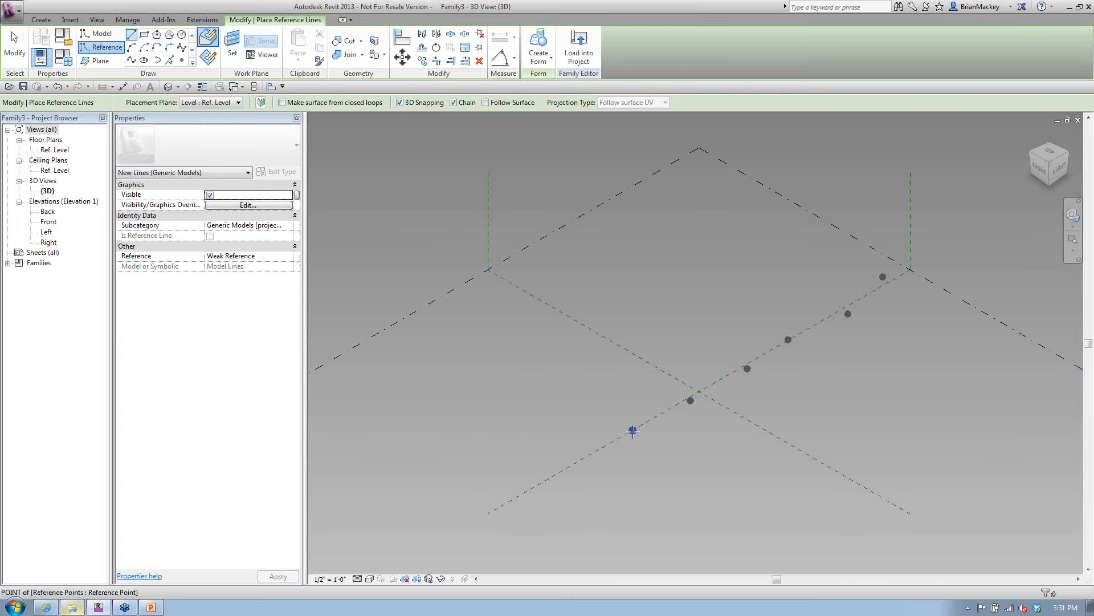
{"action": "left_click", "coordinate": [632, 430]}
{"action": "left_click", "coordinate": [747, 368]}
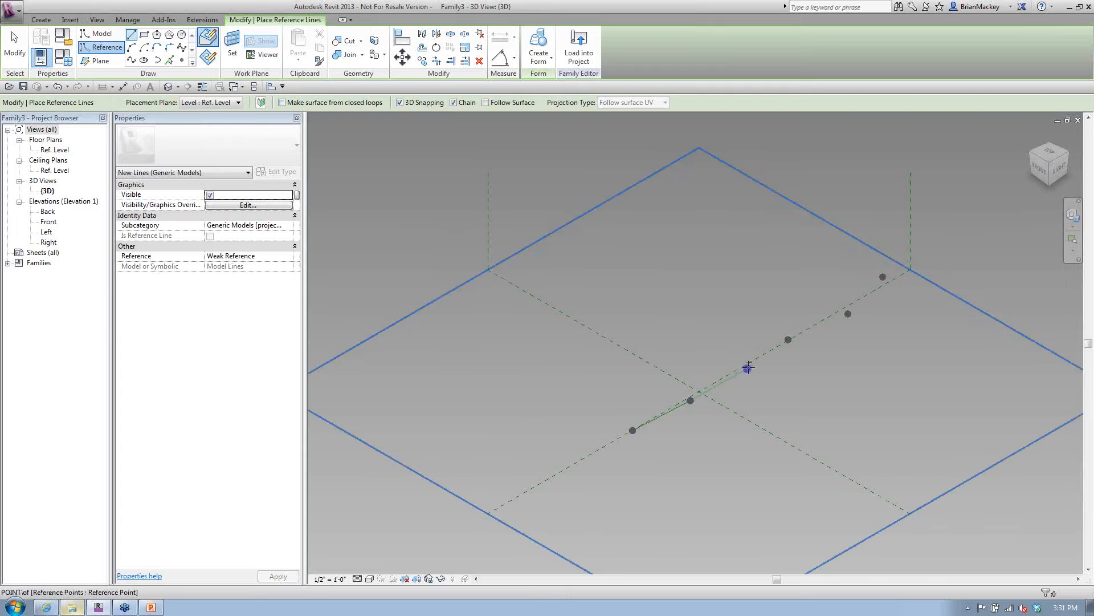
{"action": "left_click", "coordinate": [788, 339]}
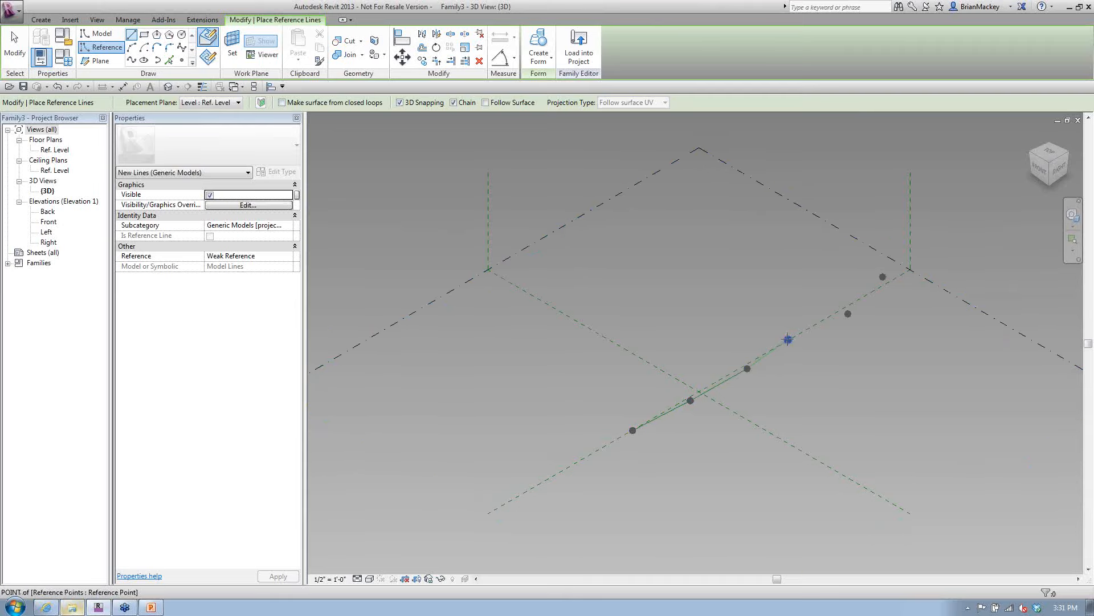
{"action": "left_click", "coordinate": [848, 314]}
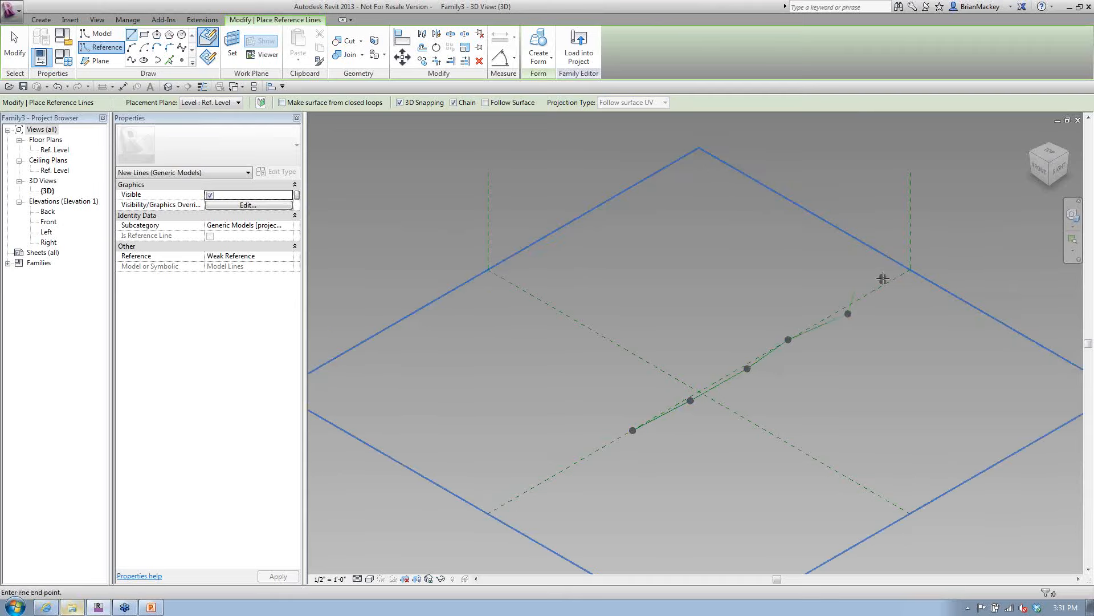
{"action": "left_click", "coordinate": [882, 277]}
{"action": "right_click", "coordinate": [765, 263]}
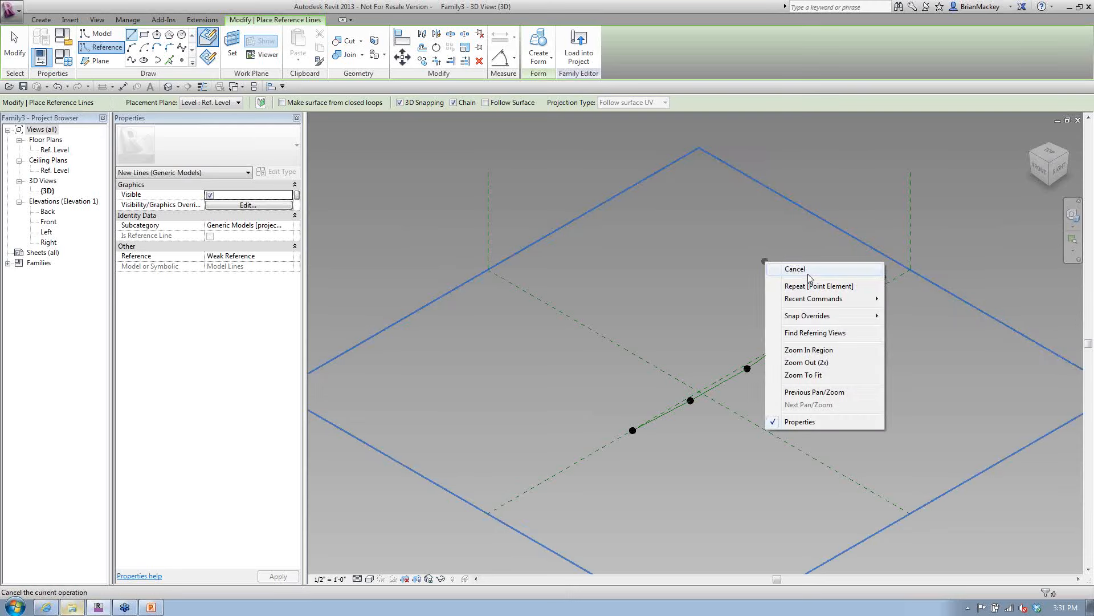
{"action": "left_click", "coordinate": [806, 272]}
{"action": "right_click", "coordinate": [767, 268]}
{"action": "left_click", "coordinate": [795, 277]}
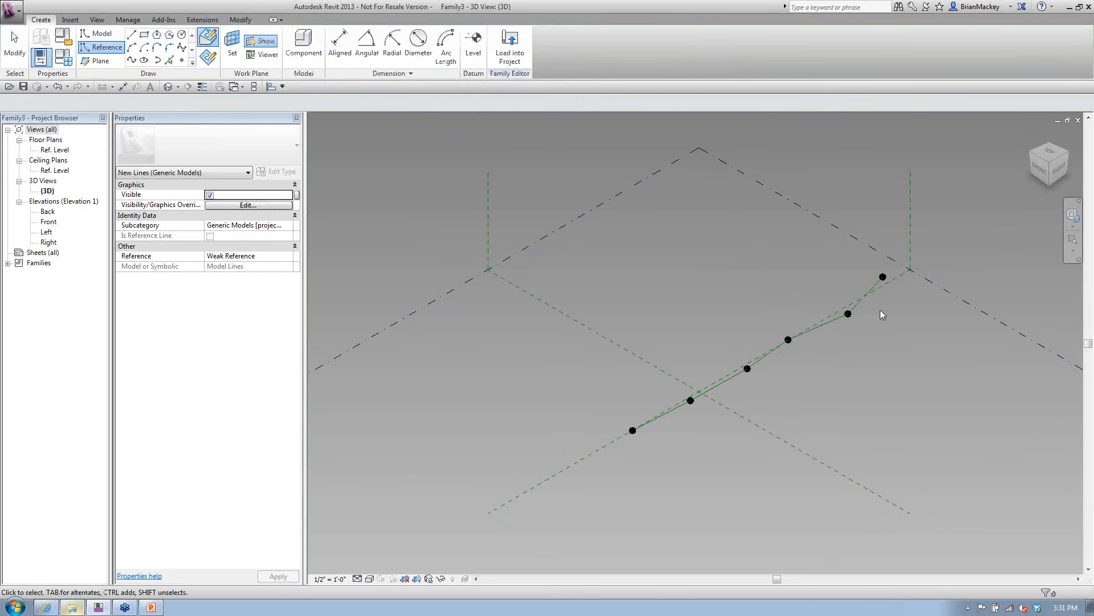
Step: Filter a selection of the whole row down to its six reference points and make them adaptive
{"action": "scroll", "coordinate": [880, 309], "scroll_direction": "down", "scroll_amount": 3}
{"action": "left_click_drag", "start_coordinate": [608, 228], "coordinate": [901, 446]}
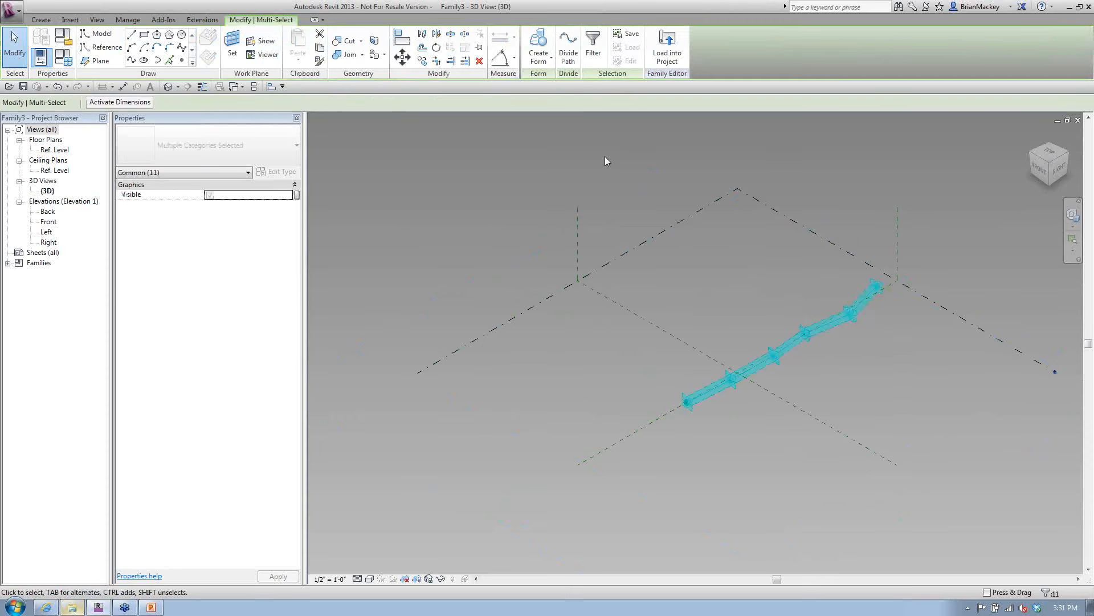
{"action": "left_click", "coordinate": [594, 44]}
{"action": "left_click", "coordinate": [521, 391]}
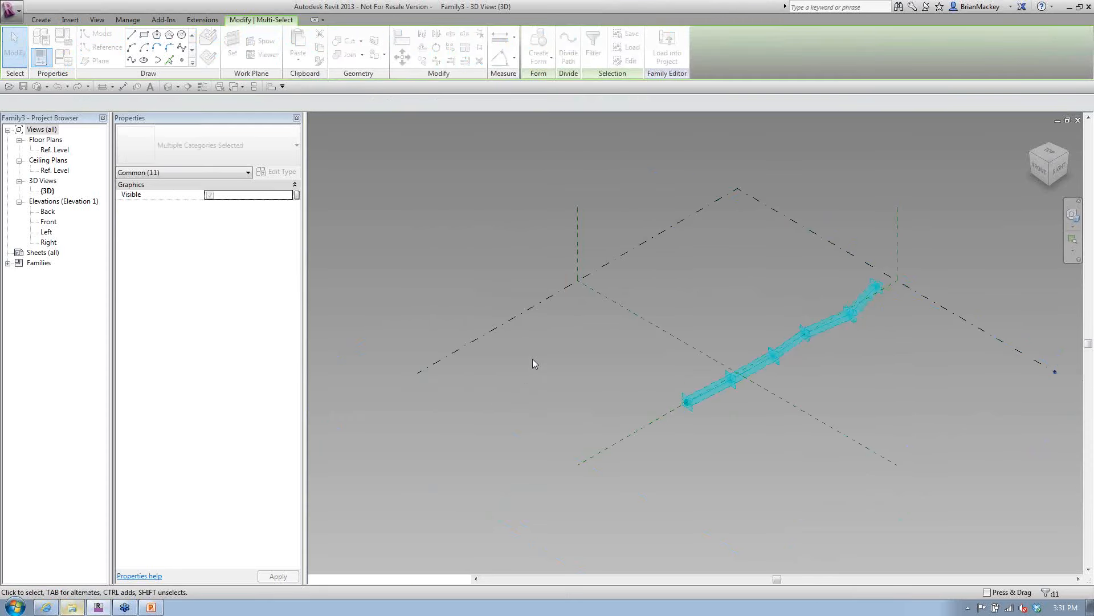
{"action": "left_click", "coordinate": [593, 48]}
{"action": "left_click", "coordinate": [727, 294]}
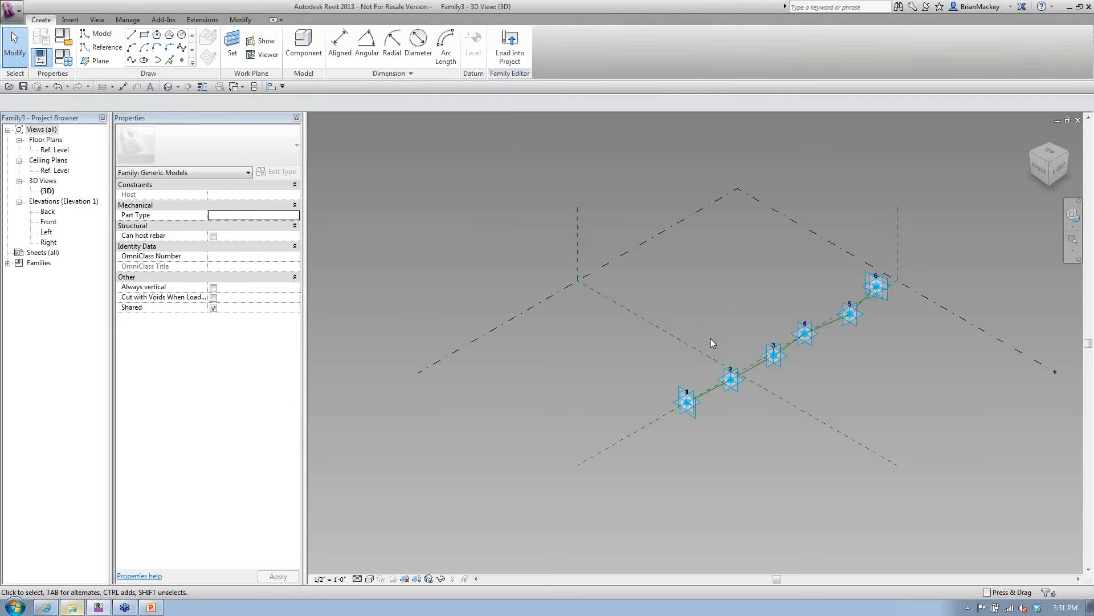
Step: Place a reference point at the middle of the reference line between adaptive points 1 and 2
{"action": "scroll", "coordinate": [716, 347], "scroll_direction": "up", "scroll_amount": 3}
{"action": "middle_click_drag", "start_coordinate": [716, 347], "coordinate": [602, 326]}
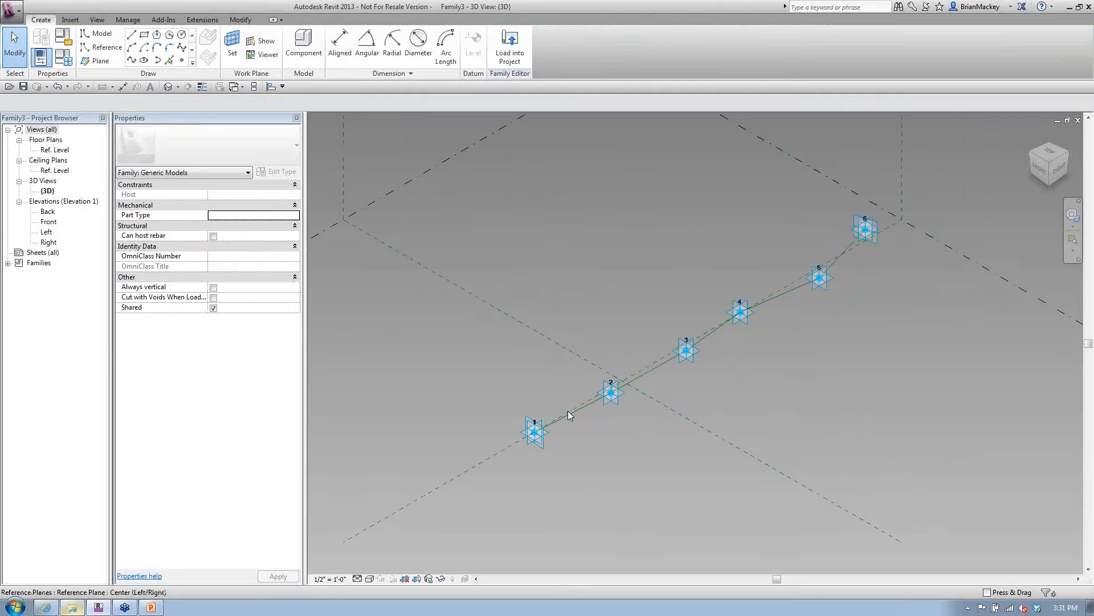
{"action": "scroll", "coordinate": [568, 415], "scroll_direction": "up", "scroll_amount": 3}
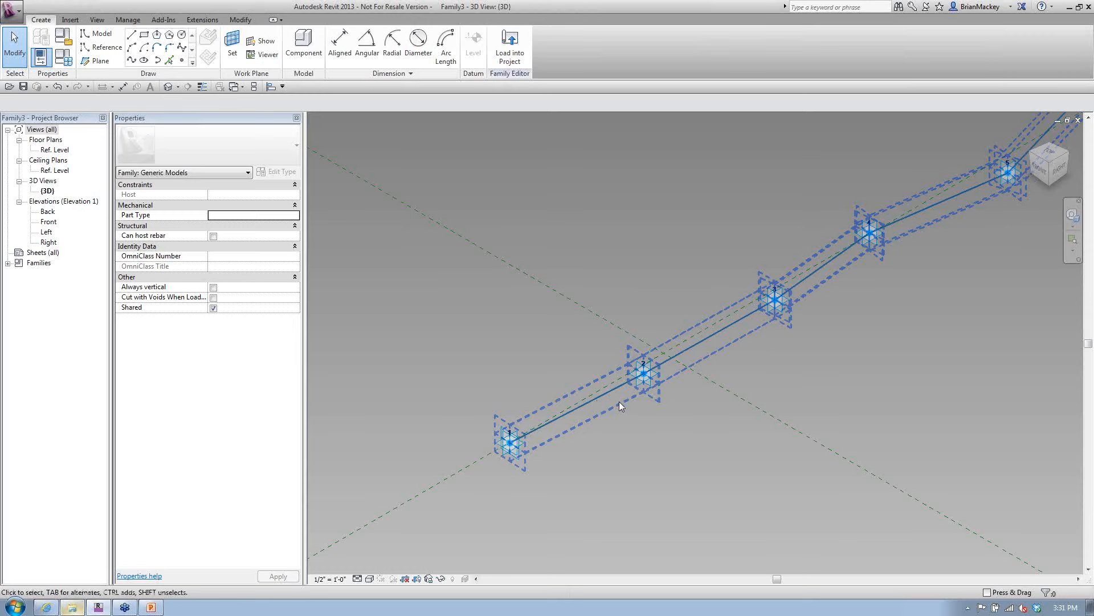
{"action": "left_click", "coordinate": [117, 48]}
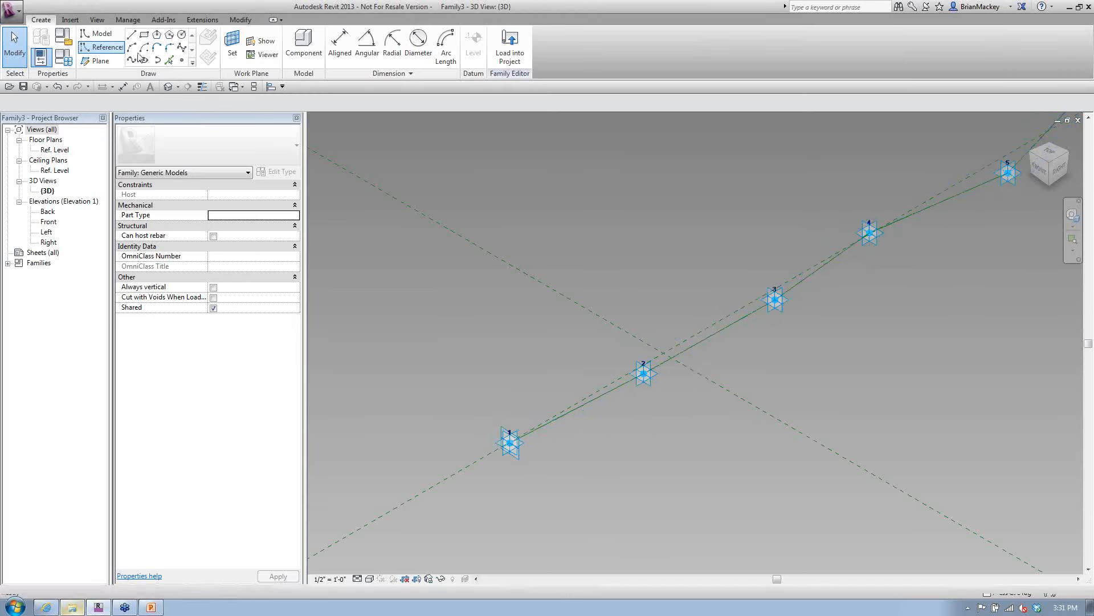
{"action": "left_click", "coordinate": [183, 59]}
{"action": "right_click", "coordinate": [543, 352]}
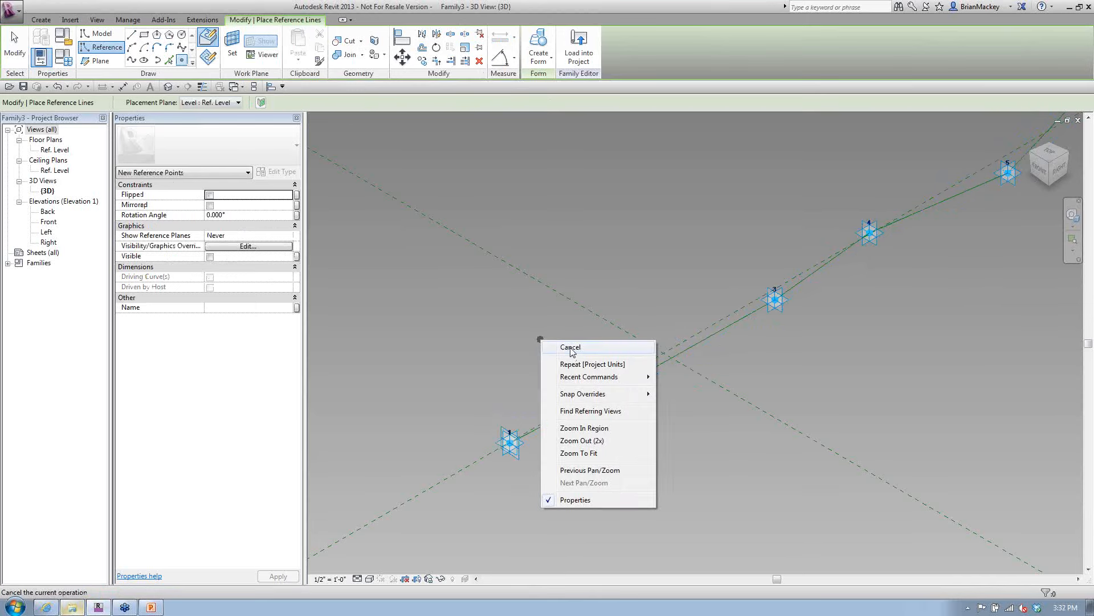
{"action": "left_click", "coordinate": [570, 348]}
{"action": "right_click", "coordinate": [570, 347]}
{"action": "left_click", "coordinate": [582, 356]}
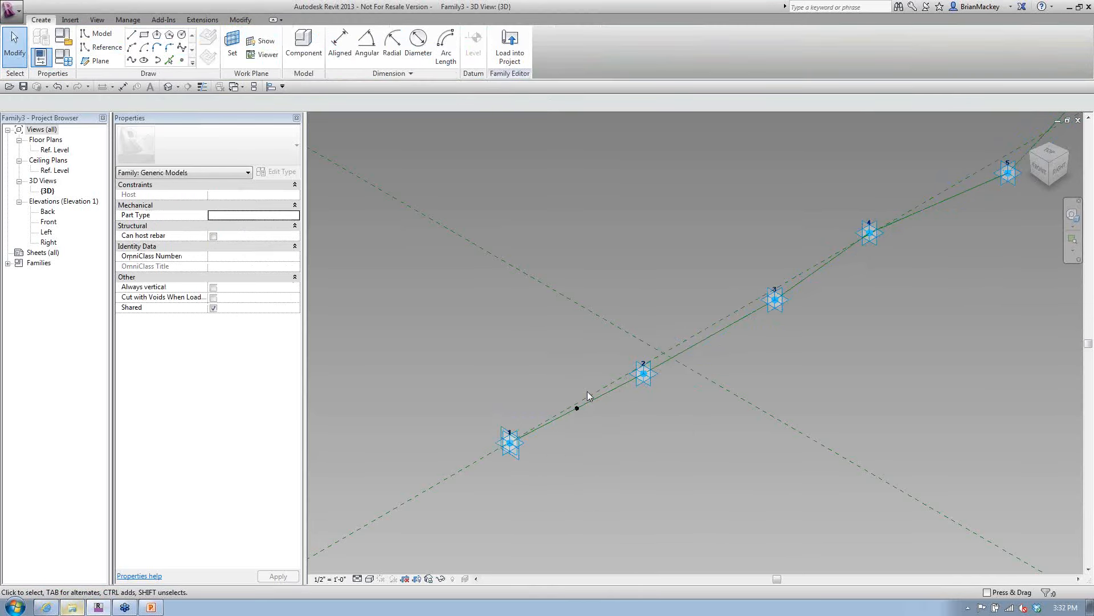
Step: Check the Measurement Type options of the reference point hosted between adaptive points 1 and 2
{"action": "scroll", "coordinate": [587, 394], "scroll_direction": "up", "scroll_amount": 5}
{"action": "scroll", "coordinate": [587, 395], "scroll_direction": "up", "scroll_amount": 2}
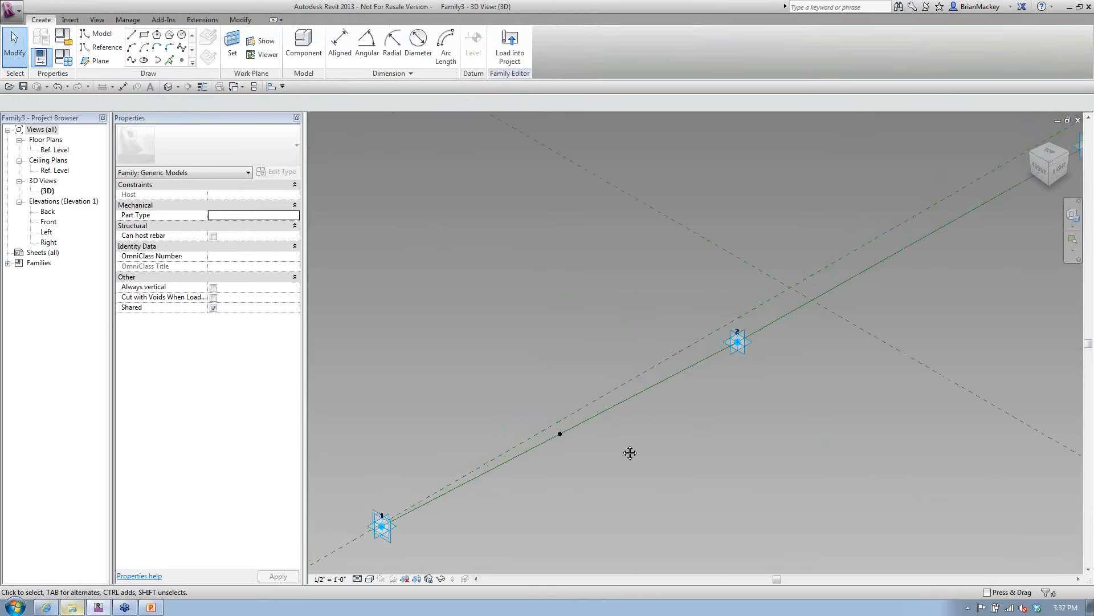
{"action": "middle_click_drag", "start_coordinate": [630, 452], "coordinate": [650, 416]}
{"action": "left_click", "coordinate": [582, 398]}
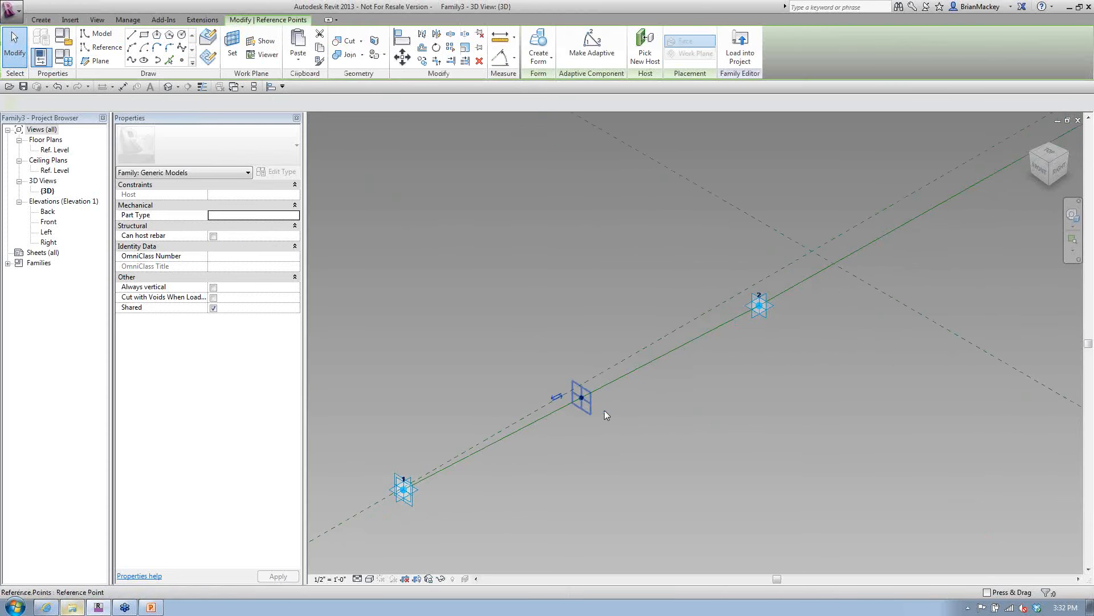
{"action": "left_click", "coordinate": [289, 308]}
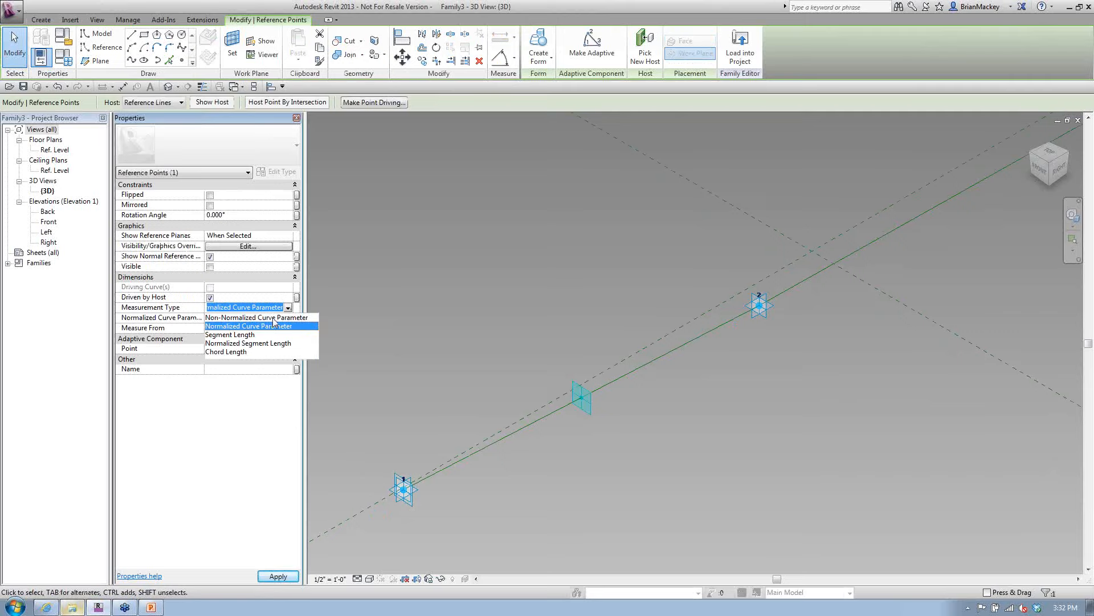
{"action": "left_click", "coordinate": [447, 360]}
Step: Set Show Reference Planes to Always for the hosted reference point between adaptive points 1 and 2
{"action": "left_click", "coordinate": [582, 398]}
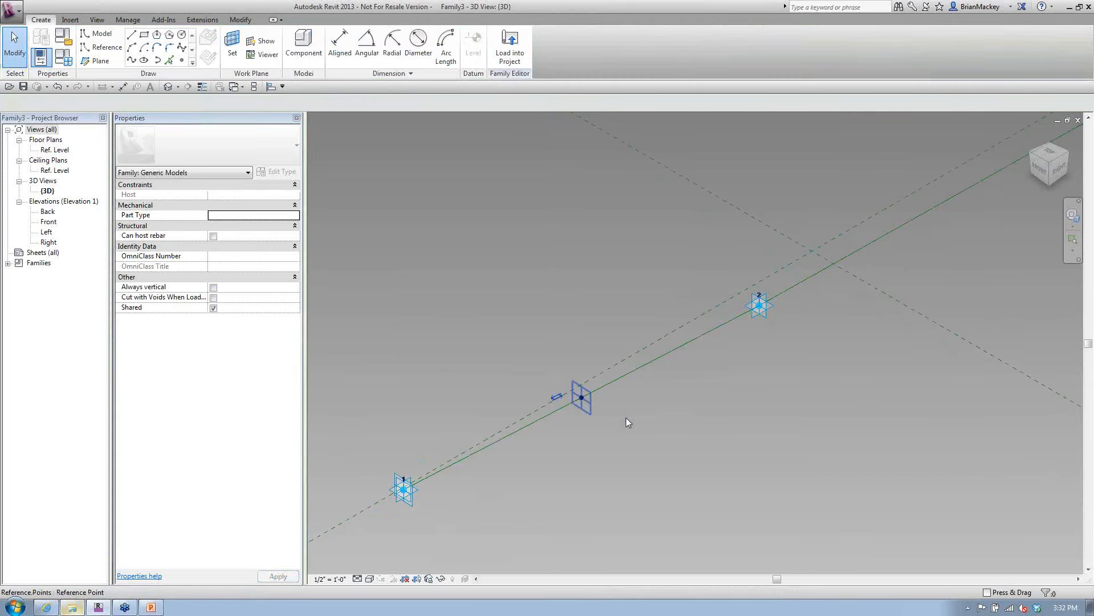
{"action": "left_click", "coordinate": [582, 398]}
{"action": "left_click", "coordinate": [635, 423]}
{"action": "left_click", "coordinate": [638, 425]}
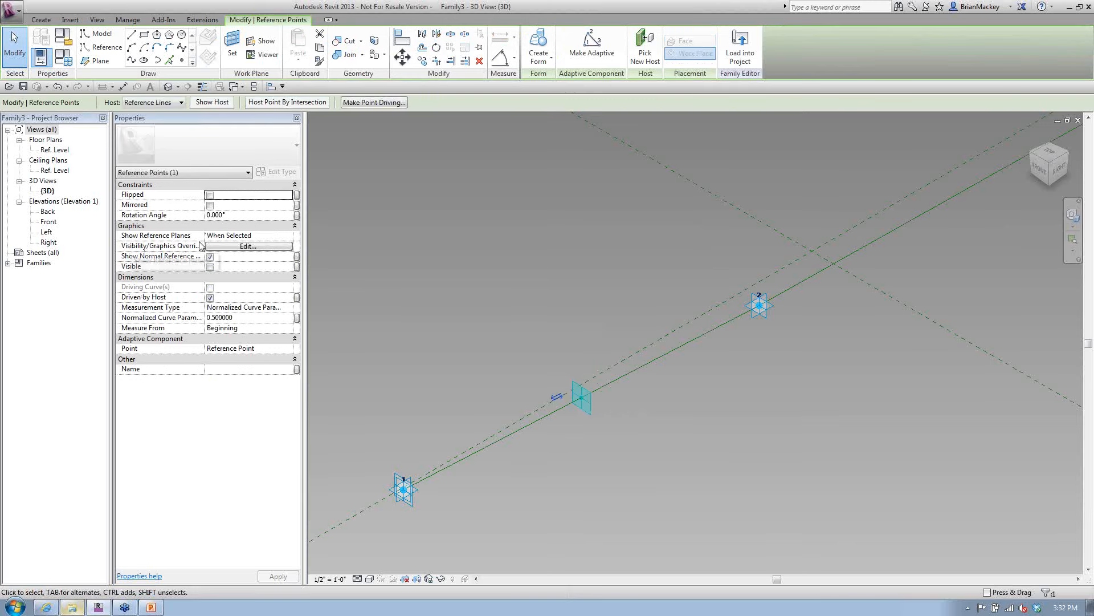
{"action": "left_click", "coordinate": [274, 236]}
{"action": "left_click", "coordinate": [287, 236]}
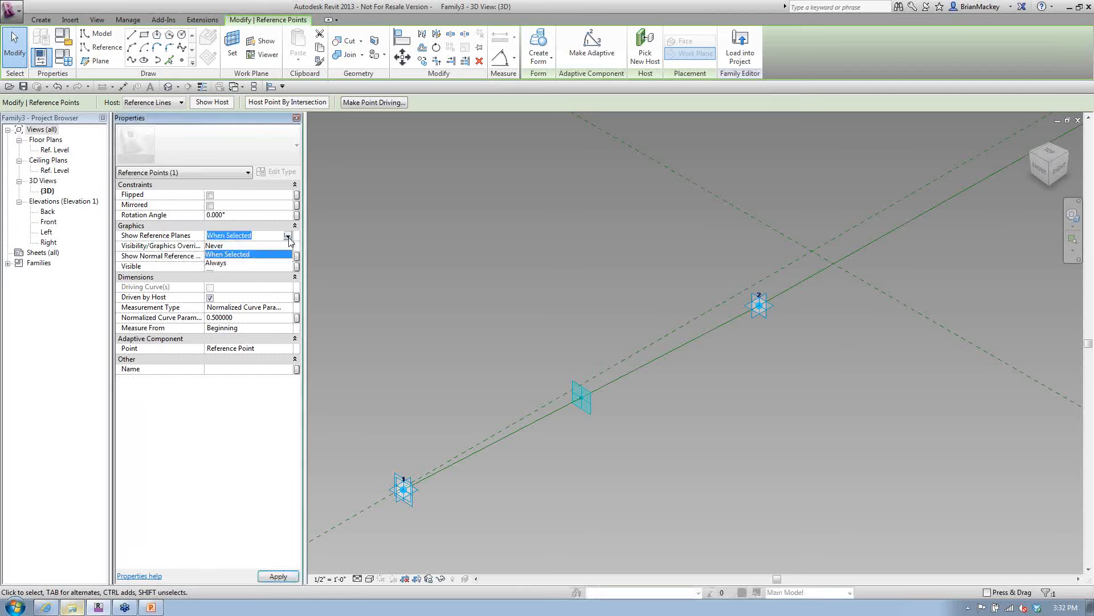
{"action": "left_click", "coordinate": [216, 263]}
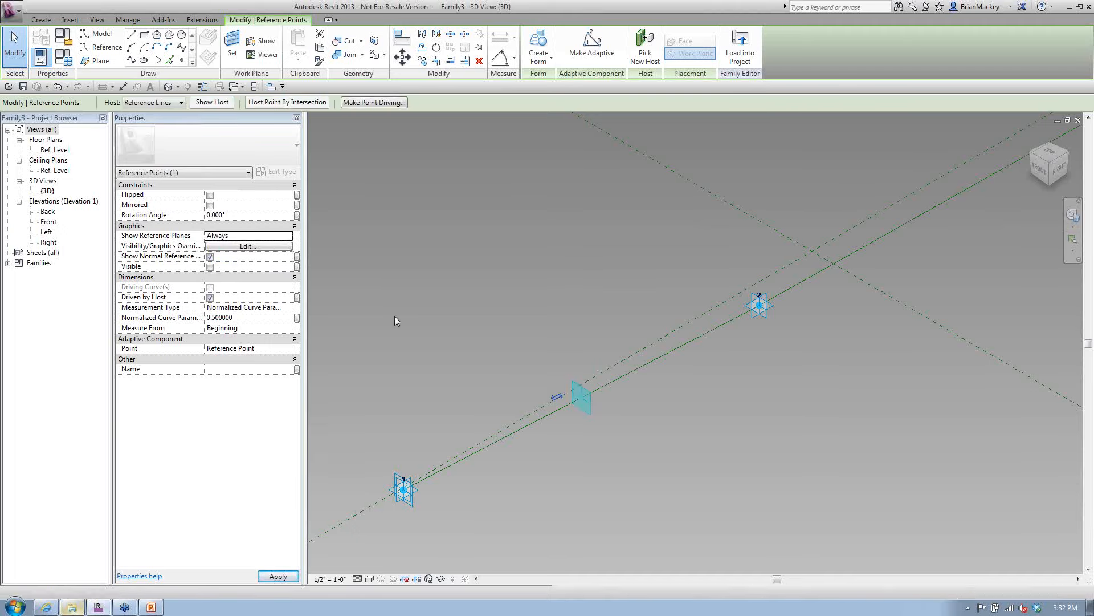
{"action": "key", "text": "Escape"}
Step: Turn the hosted point's Show Normal Reference setting off and back on to compare which reference planes it displays
{"action": "scroll", "coordinate": [580, 408], "scroll_direction": "up", "scroll_amount": 3}
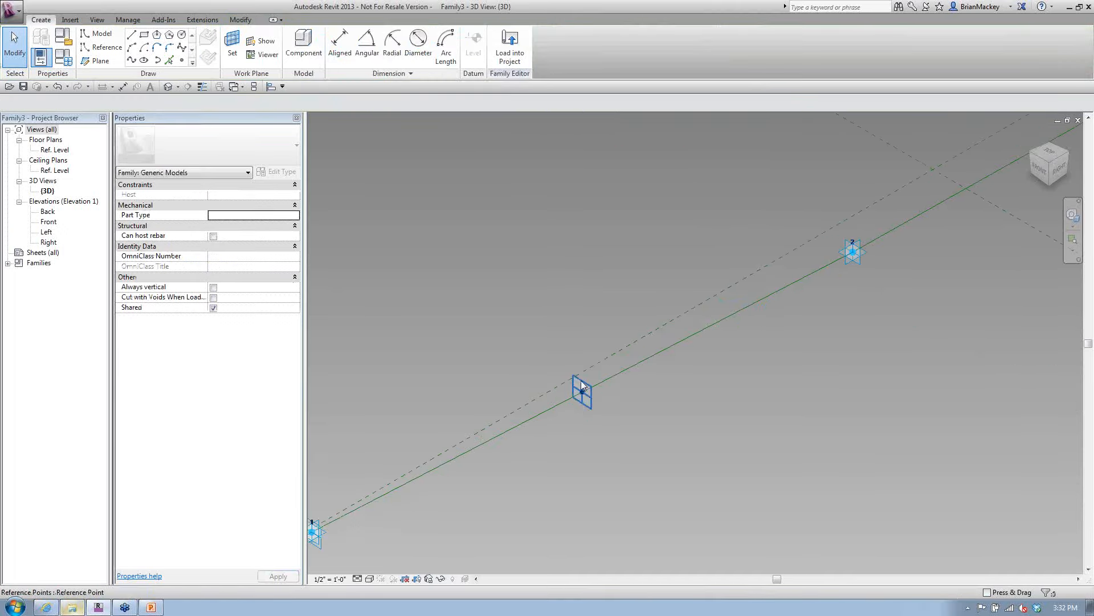
{"action": "scroll", "coordinate": [583, 387], "scroll_direction": "down", "scroll_amount": 3}
{"action": "scroll", "coordinate": [583, 389], "scroll_direction": "down", "scroll_amount": 1}
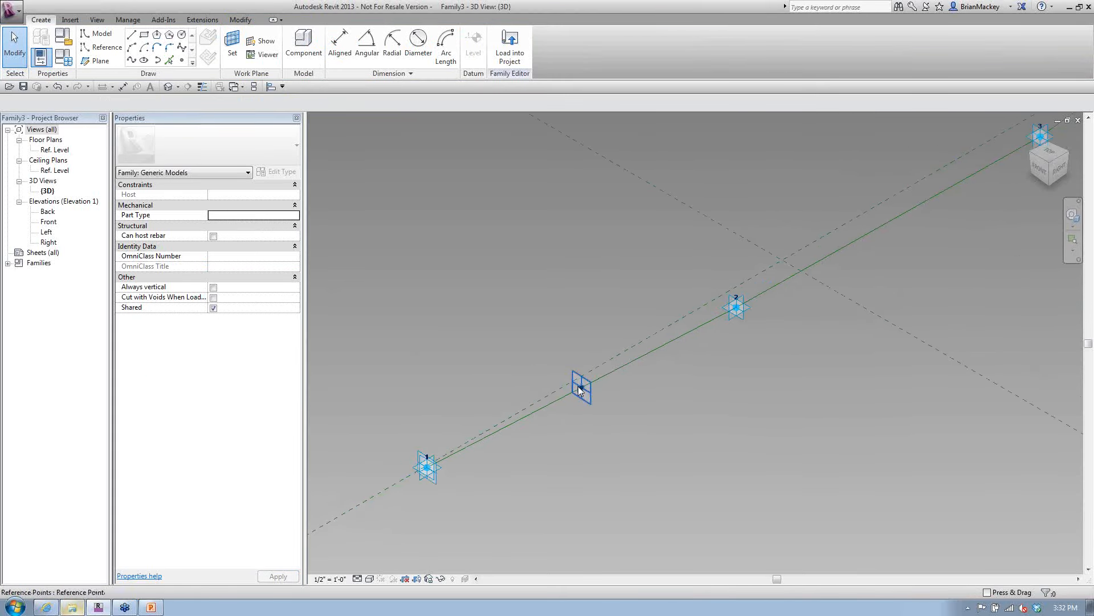
{"action": "left_click", "coordinate": [596, 416]}
{"action": "left_click", "coordinate": [582, 388]}
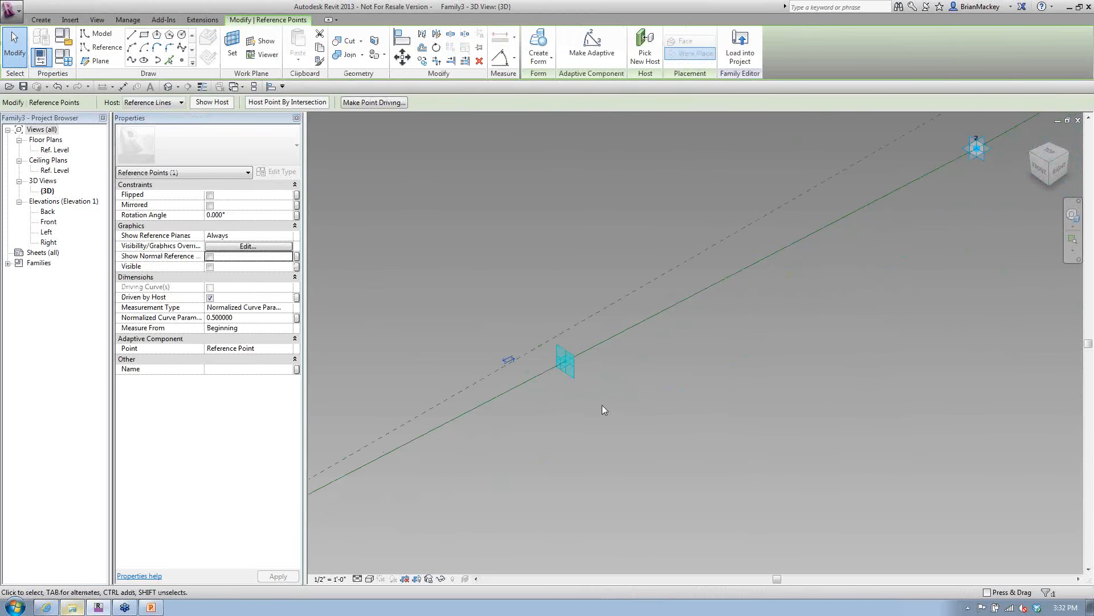
{"action": "key", "text": "Escape"}
{"action": "scroll", "coordinate": [593, 404], "scroll_direction": "up", "scroll_amount": 4}
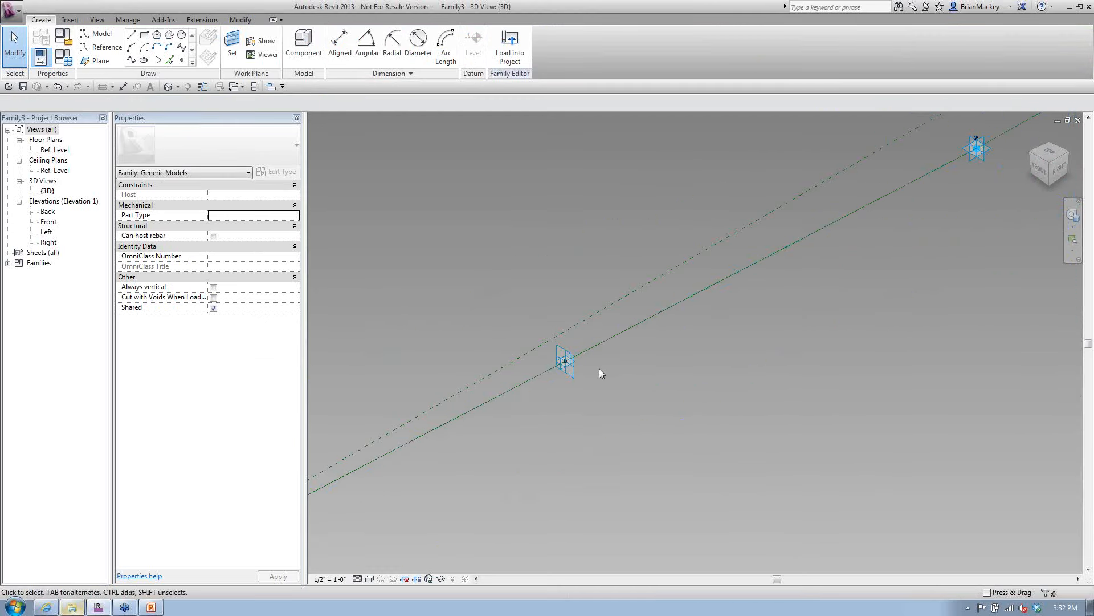
{"action": "left_click", "coordinate": [319, 298]}
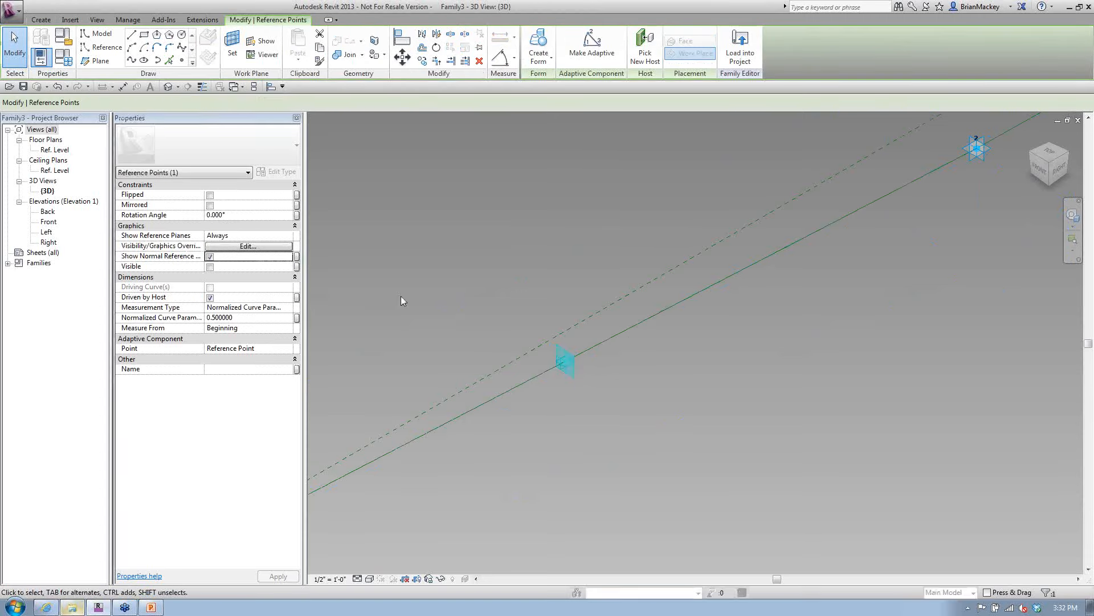
{"action": "left_click", "coordinate": [637, 376]}
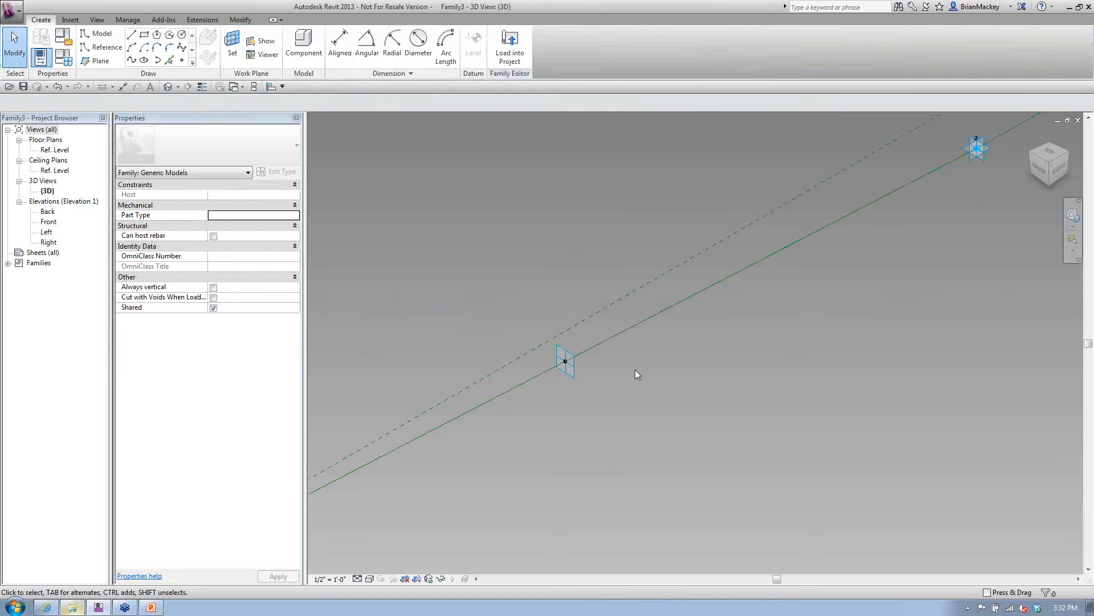
Step: Switch back to the Revit window showing the Family3 3D view
{"action": "scroll", "coordinate": [635, 370], "scroll_direction": "down", "scroll_amount": 5}
{"action": "middle_click_drag", "start_coordinate": [619, 387], "coordinate": [631, 388]}
{"action": "scroll", "coordinate": [761, 428], "scroll_direction": "down", "scroll_amount": 2}
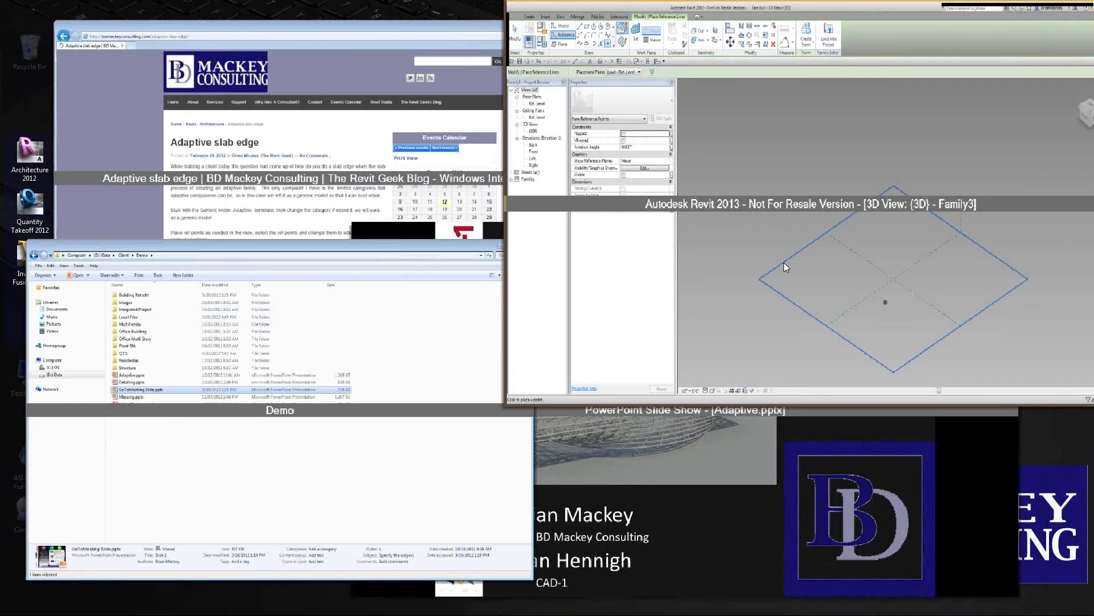
{"action": "left_click", "coordinate": [784, 262]}
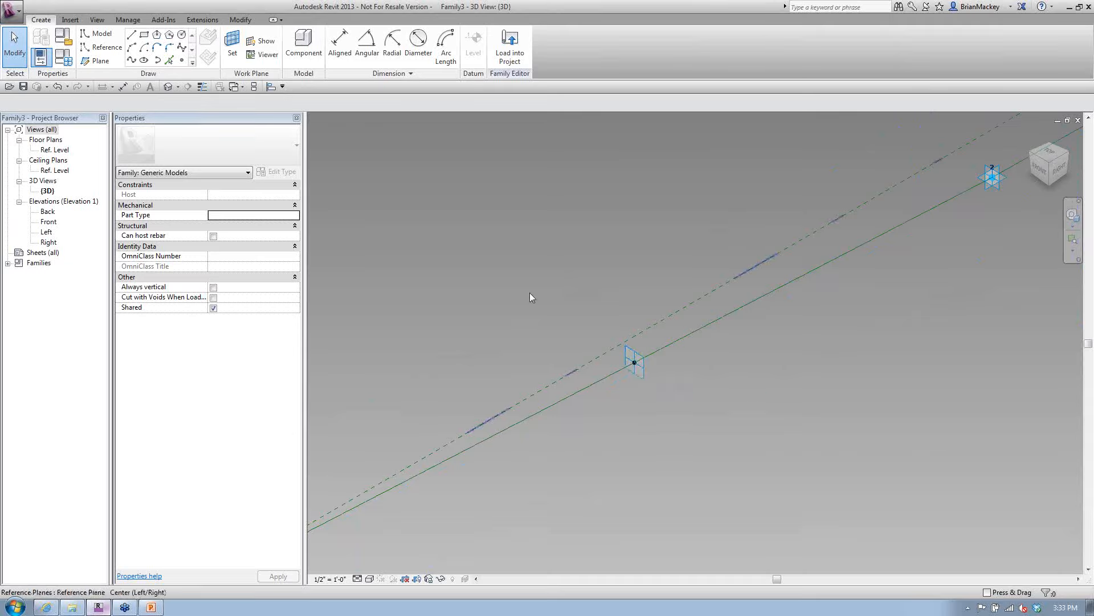
{"action": "left_click", "coordinate": [644, 374]}
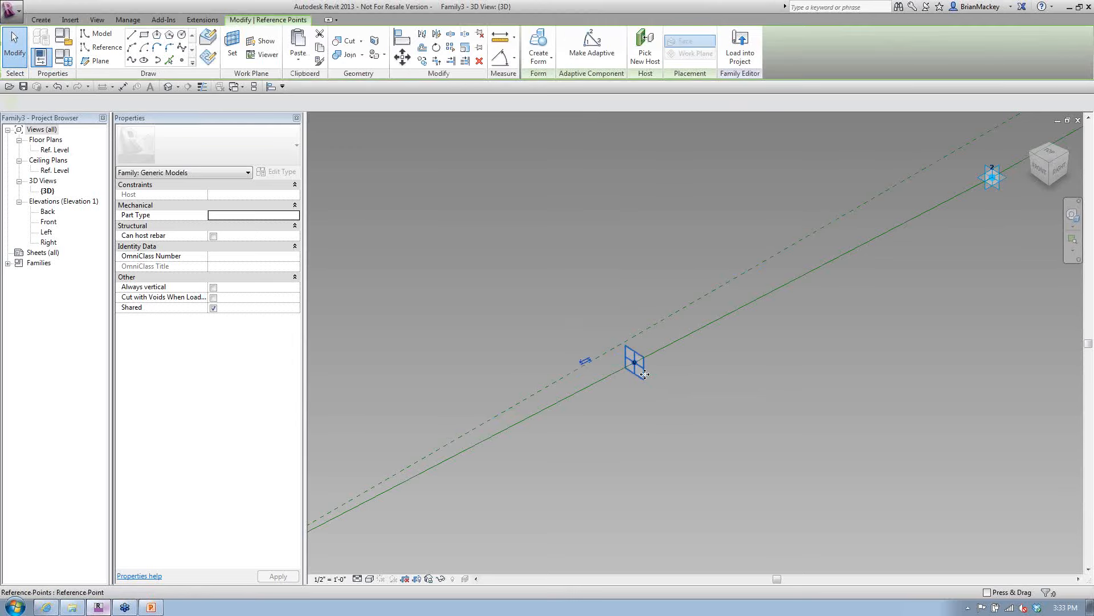
{"action": "left_click", "coordinate": [133, 36]}
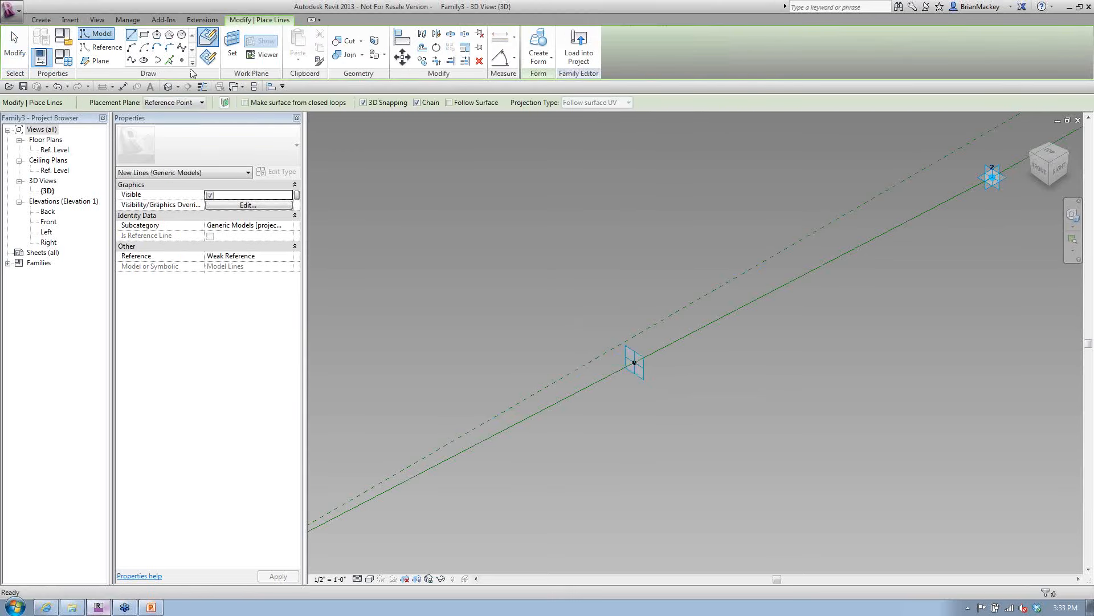
{"action": "left_click", "coordinate": [635, 363]}
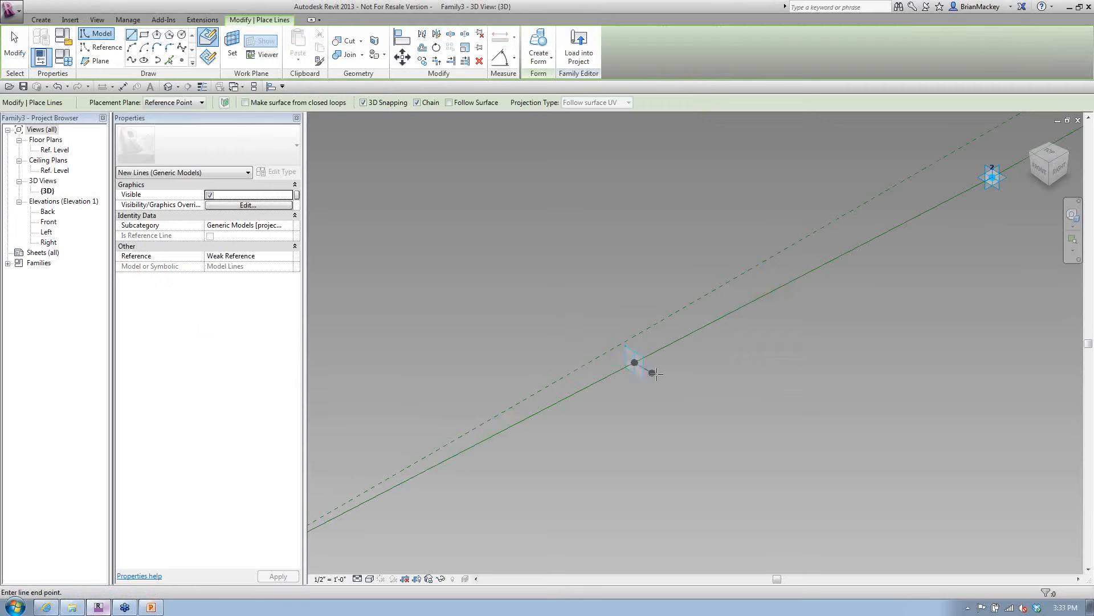
{"action": "left_click", "coordinate": [342, 190]}
{"action": "key", "text": "Escape"}
{"action": "key", "text": "Escape"}
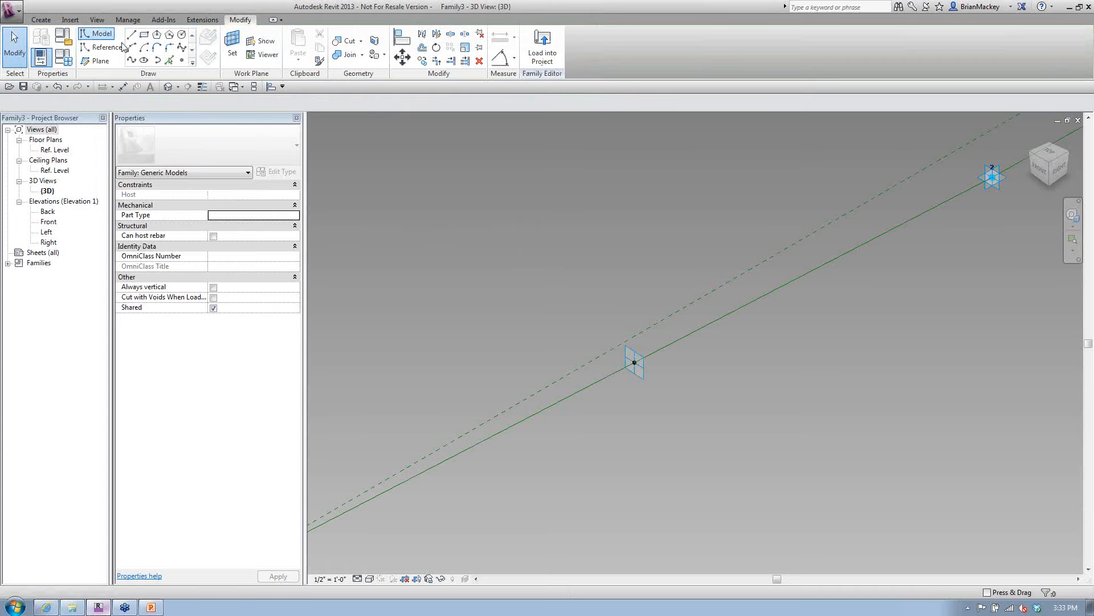
Step: Draw three connected model lines on the hosted point's work plane: about 10" horizontally from the point, vertically down, and diagonally back beneath it
{"action": "left_click", "coordinate": [98, 34]}
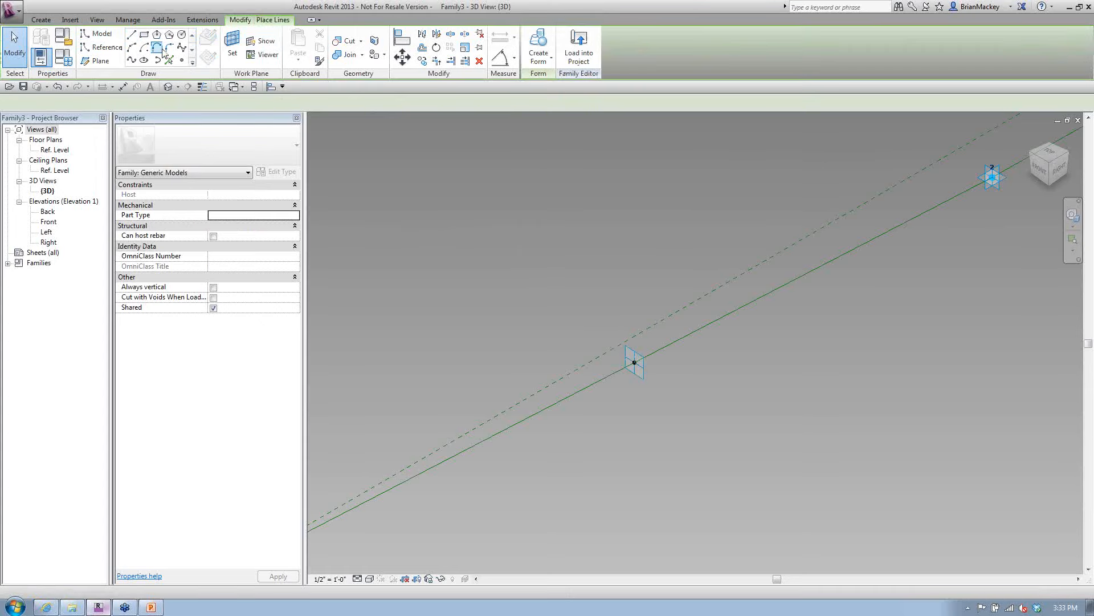
{"action": "key", "text": "Escape"}
{"action": "left_click", "coordinate": [637, 369]}
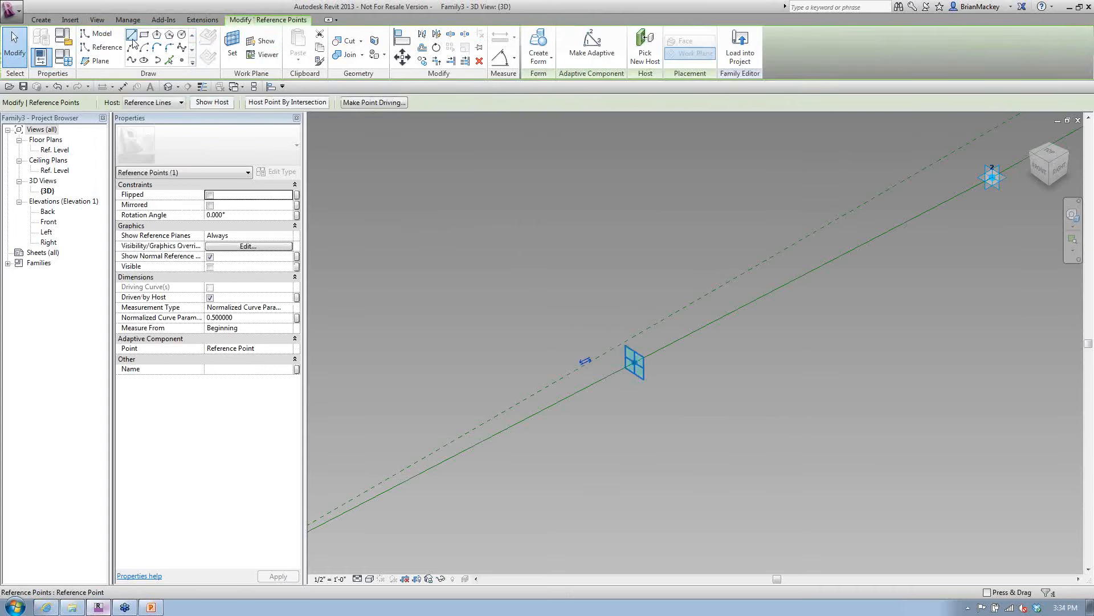
{"action": "left_click", "coordinate": [98, 34]}
{"action": "left_click", "coordinate": [367, 105]}
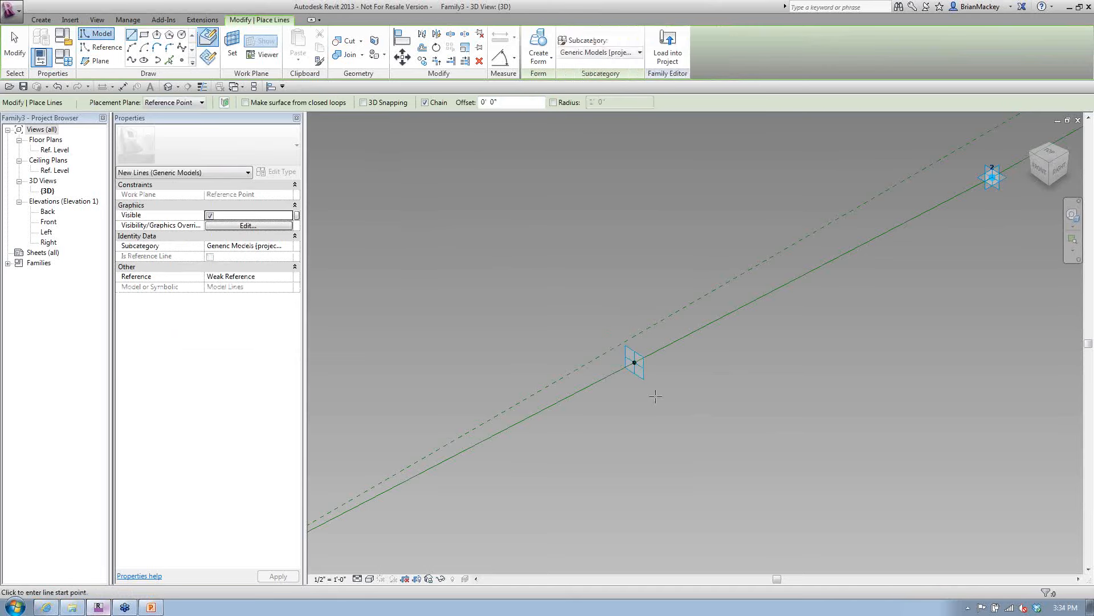
{"action": "left_click", "coordinate": [635, 362]}
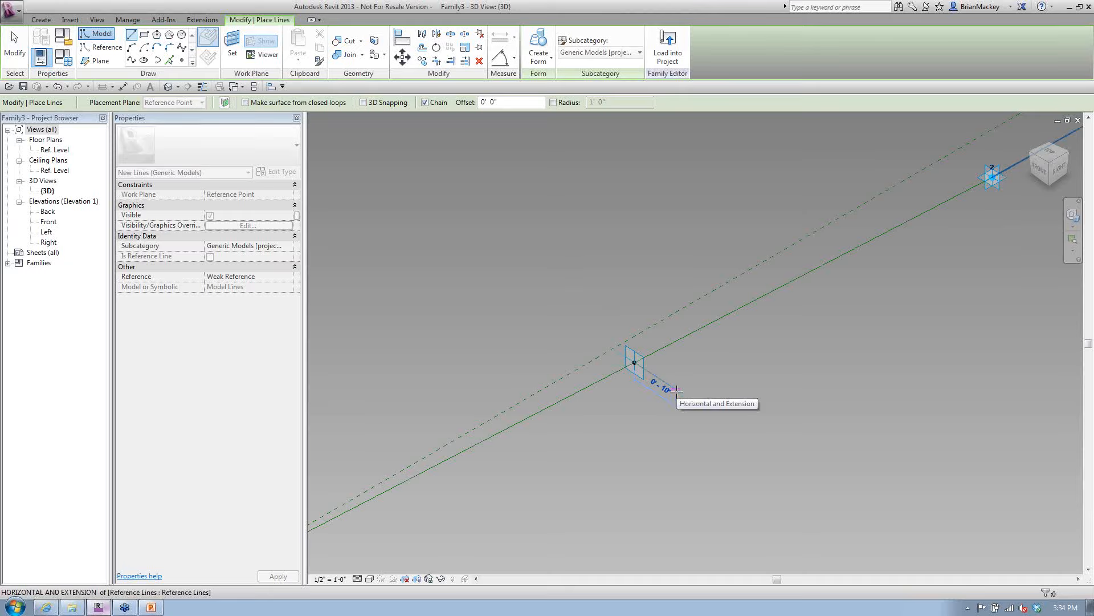
{"action": "left_click", "coordinate": [676, 389]}
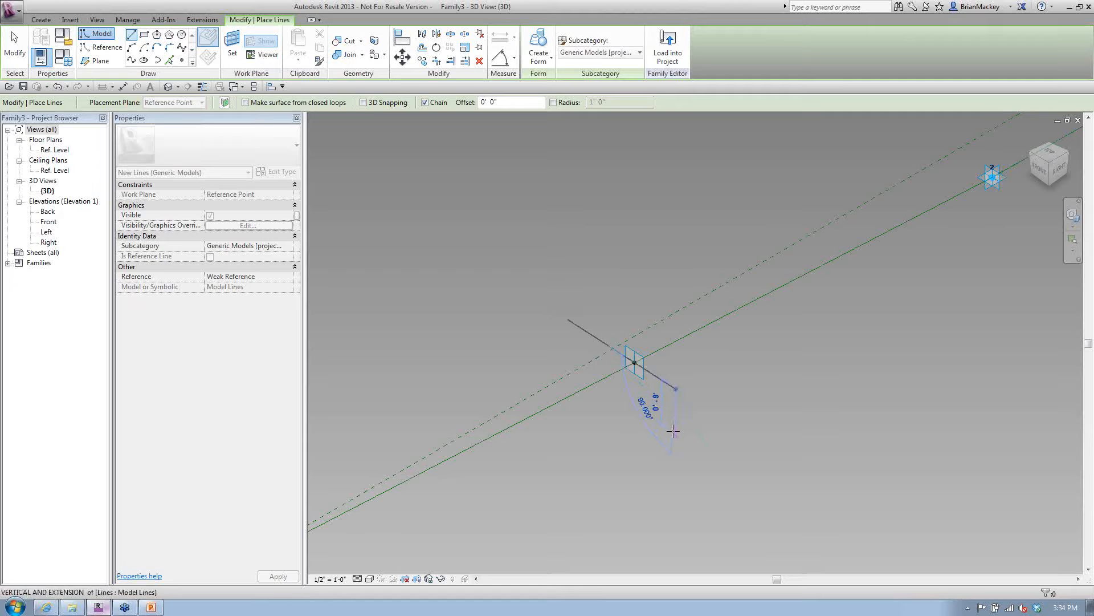
{"action": "left_click", "coordinate": [675, 433]}
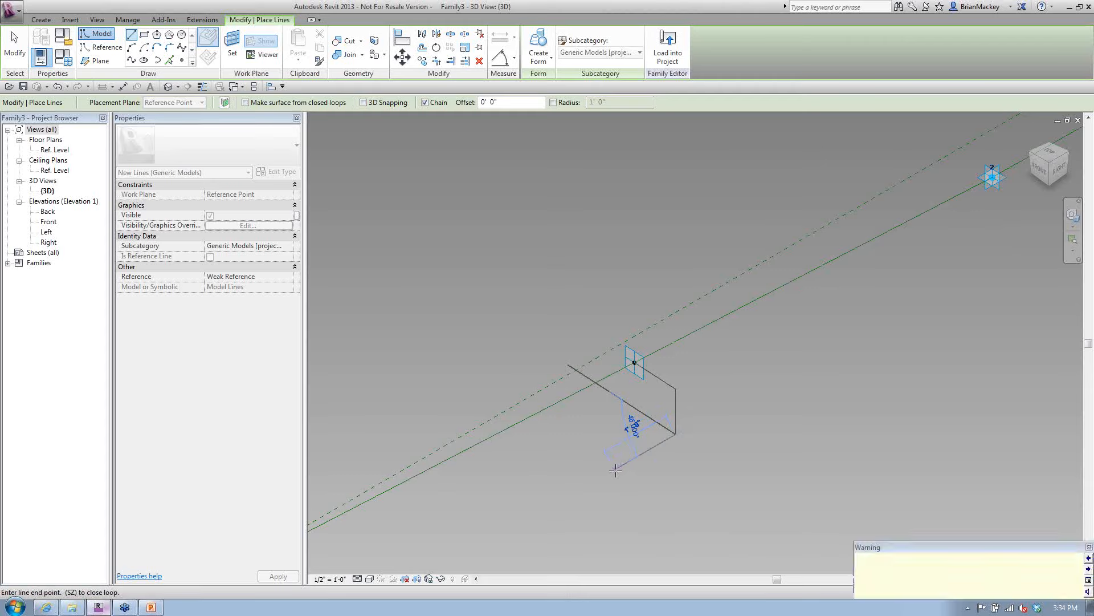
{"action": "left_click", "coordinate": [614, 466]}
{"action": "key", "text": "Escape"}
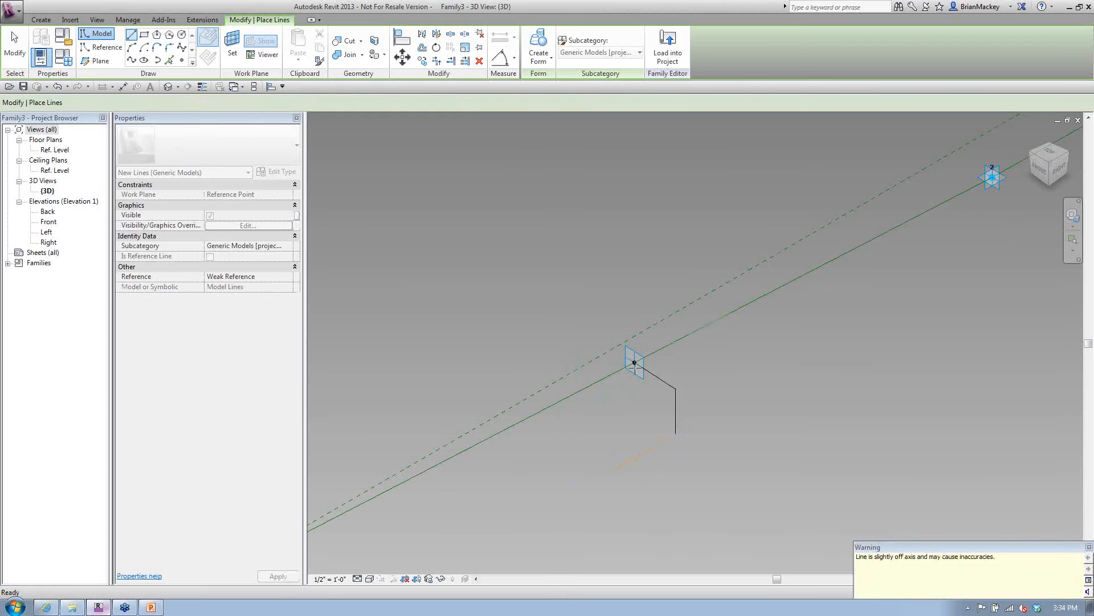
Step: Draw a vertical model line down from the hosted point past the diagonal line, and trim the two to a corner to close the profile
{"action": "left_click", "coordinate": [634, 362]}
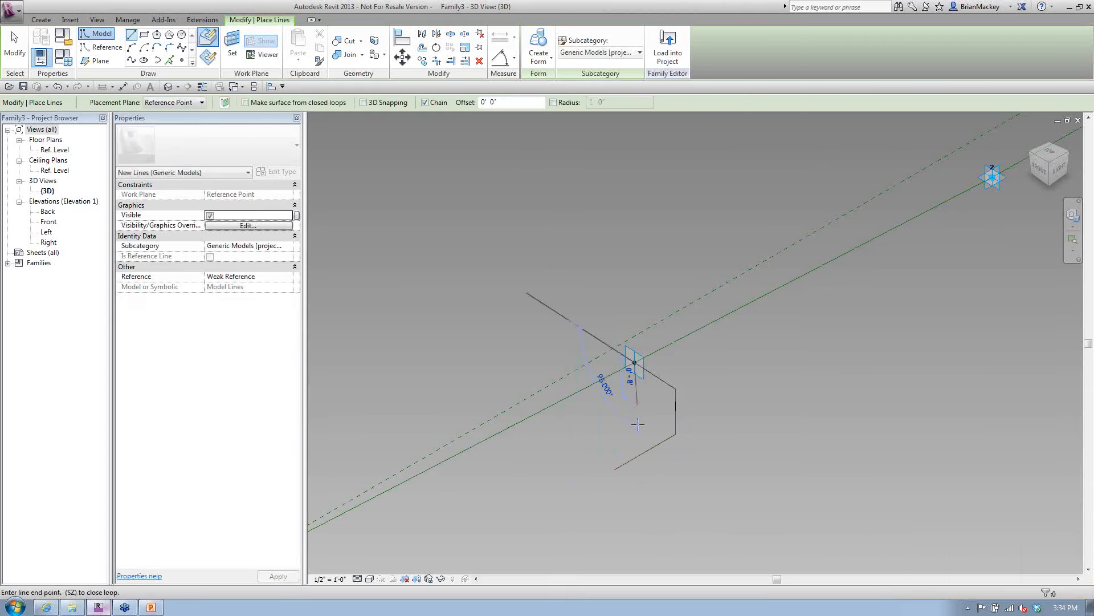
{"action": "left_click", "coordinate": [634, 464]}
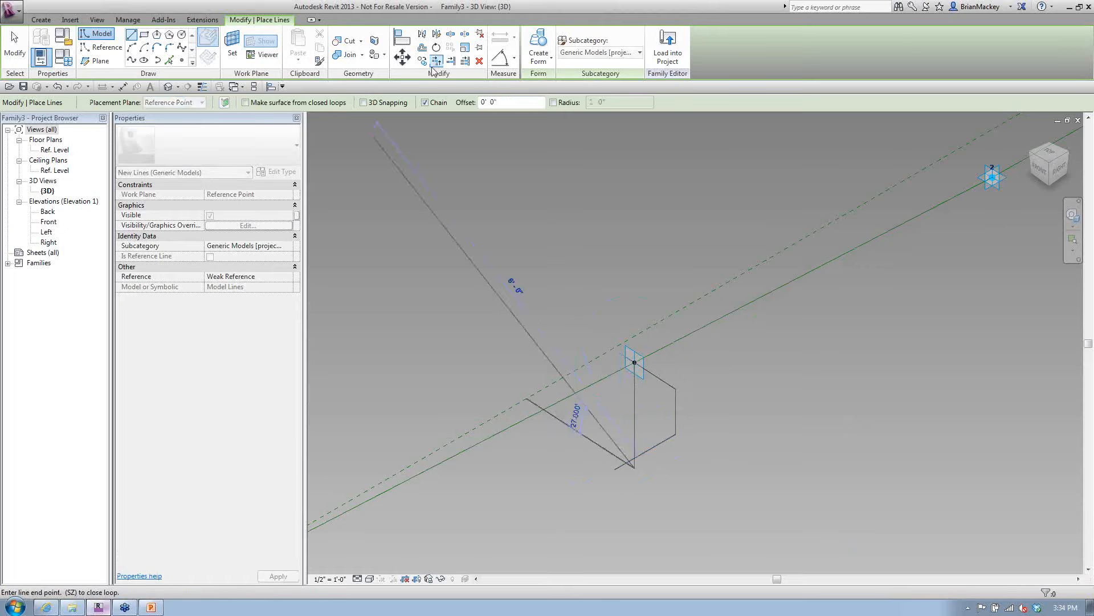
{"action": "key", "text": "Escape"}
{"action": "key", "text": "Escape"}
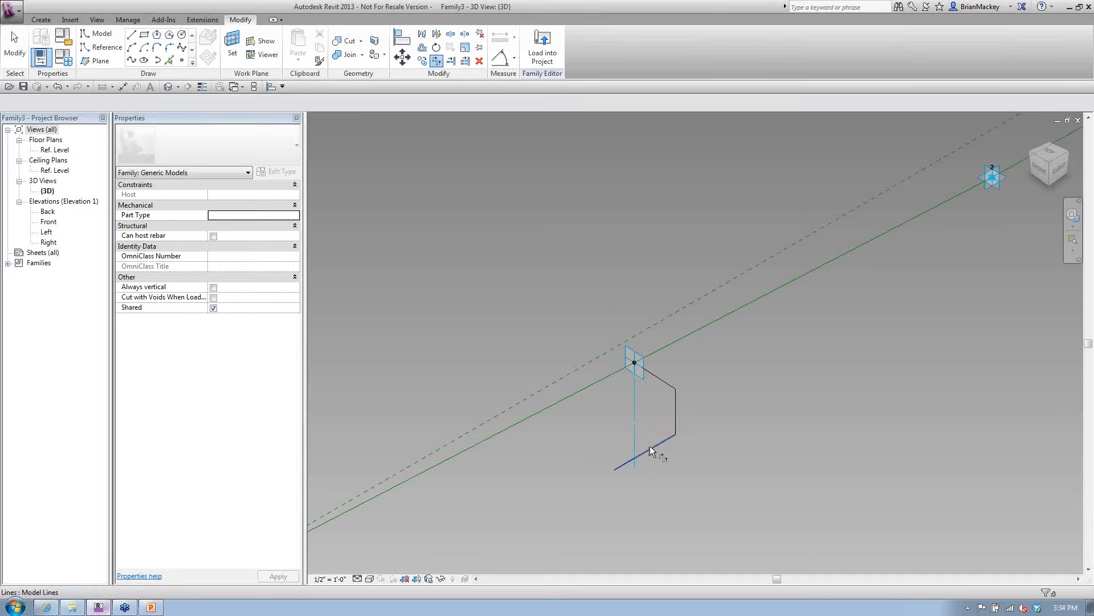
{"action": "left_click", "coordinate": [650, 447]}
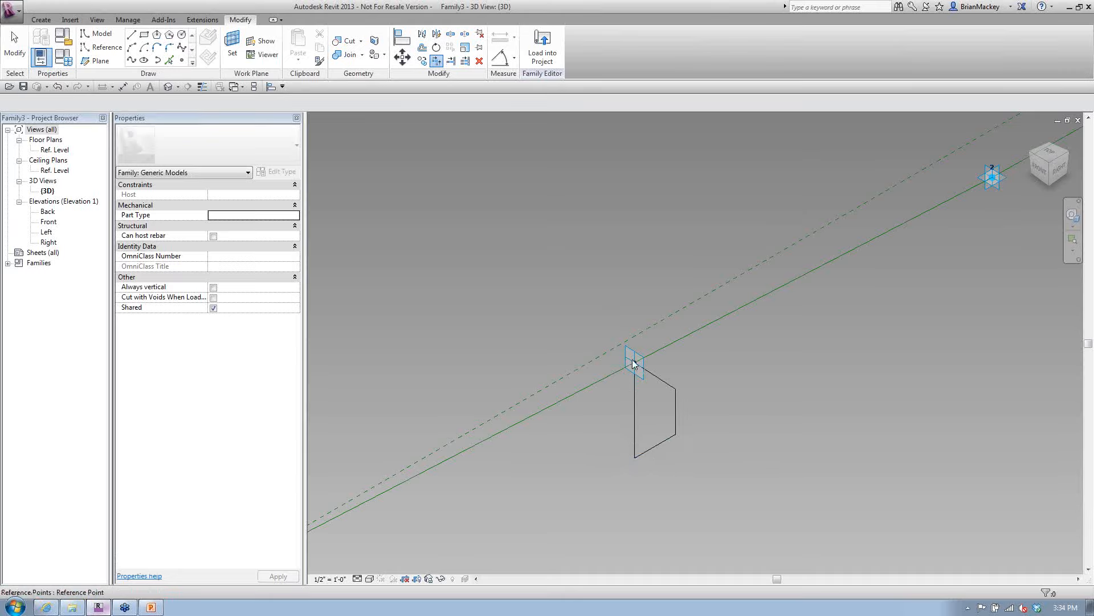
{"action": "key", "text": "Escape"}
Step: Create a solid form from the closed four-line profile and the chain of reference lines running through the adaptive points
{"action": "scroll", "coordinate": [638, 365], "scroll_direction": "down", "scroll_amount": 2}
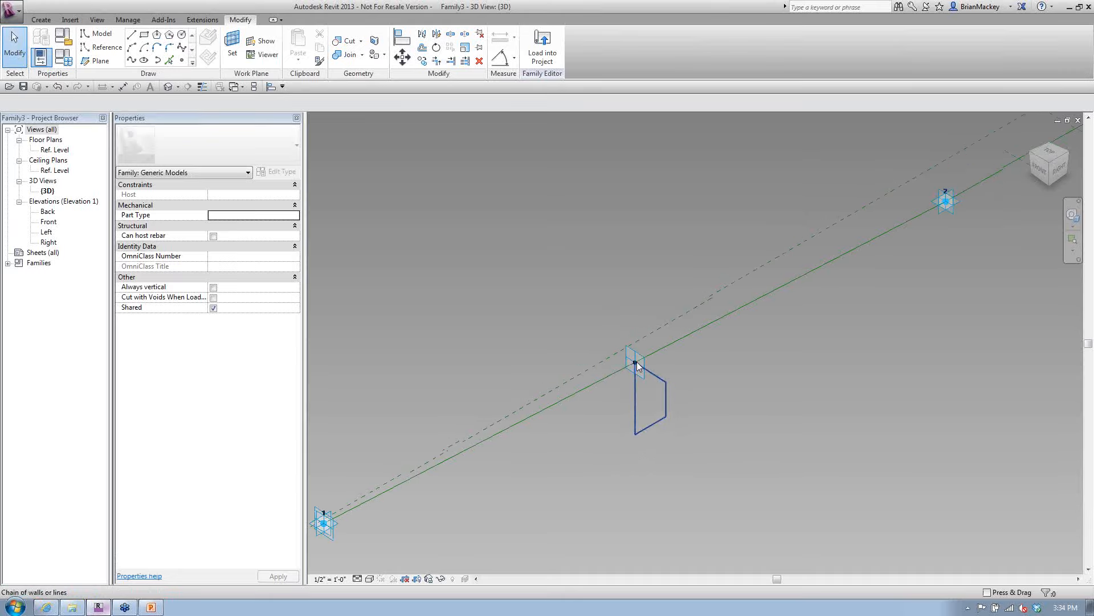
{"action": "left_click", "coordinate": [637, 365]}
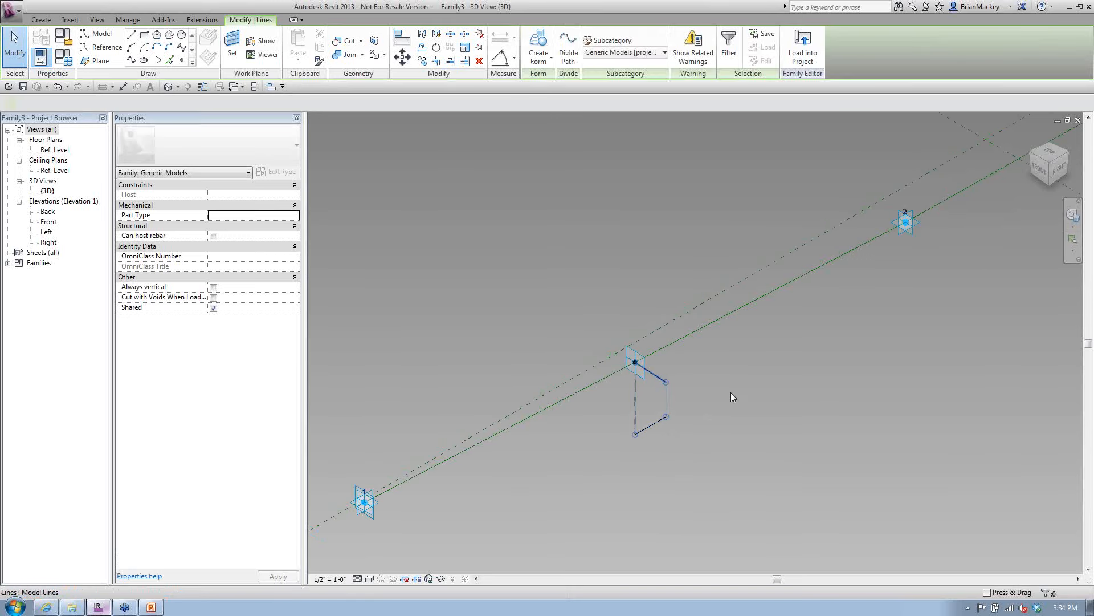
{"action": "middle_click_drag", "start_coordinate": [730, 402], "coordinate": [715, 477], "text": "shift"}
{"action": "left_click", "coordinate": [715, 476]}
{"action": "key", "text": "Tab"}
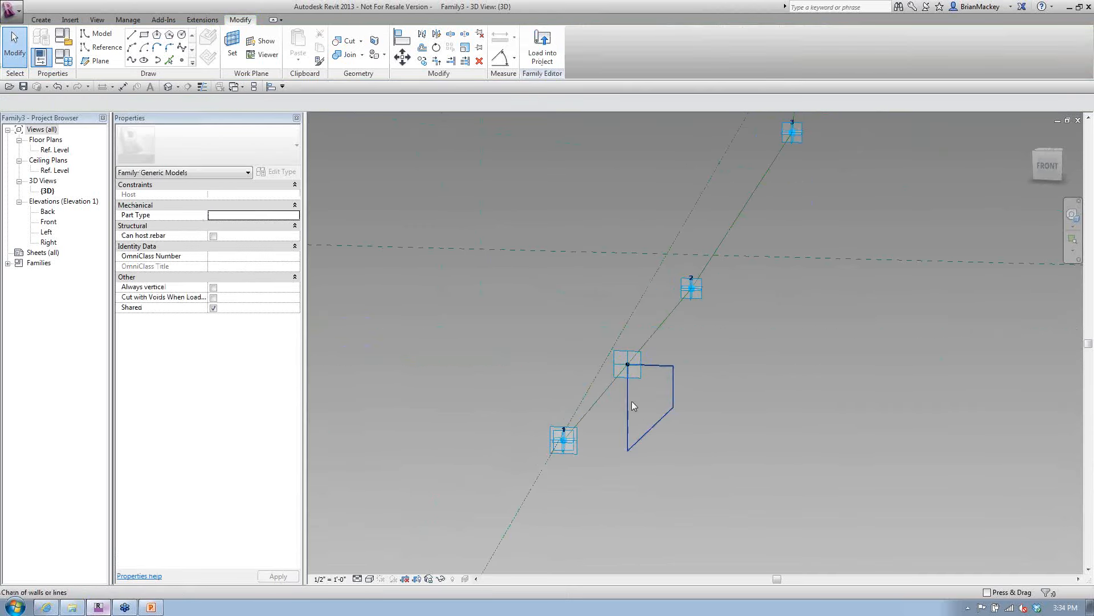
{"action": "key", "text": "Tab"}
{"action": "left_click", "coordinate": [626, 404]}
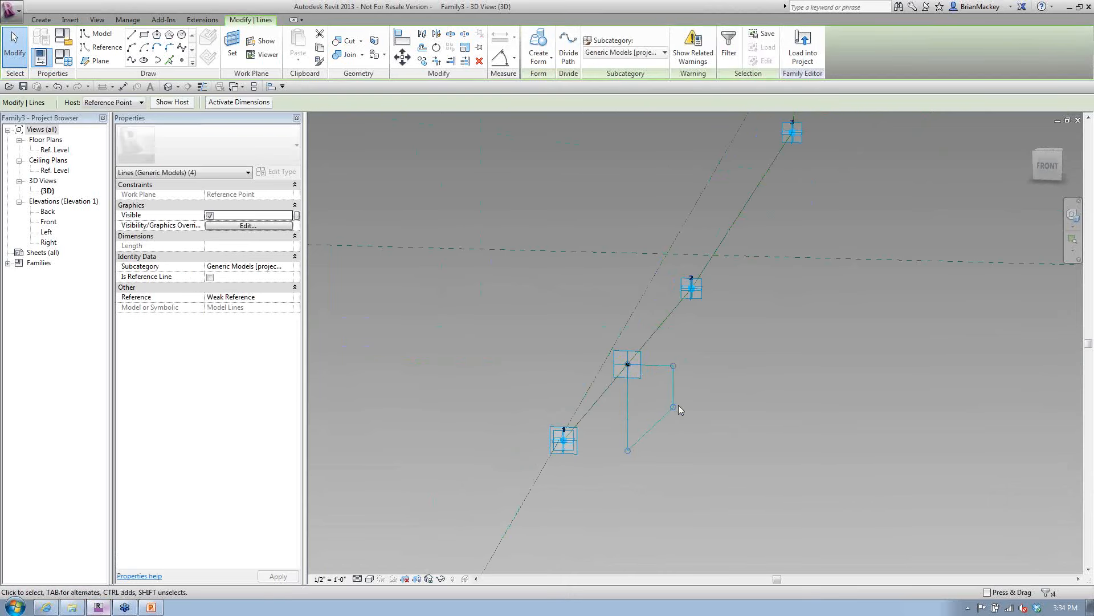
{"action": "key", "text": "Tab"}
{"action": "left_click", "coordinate": [725, 382]}
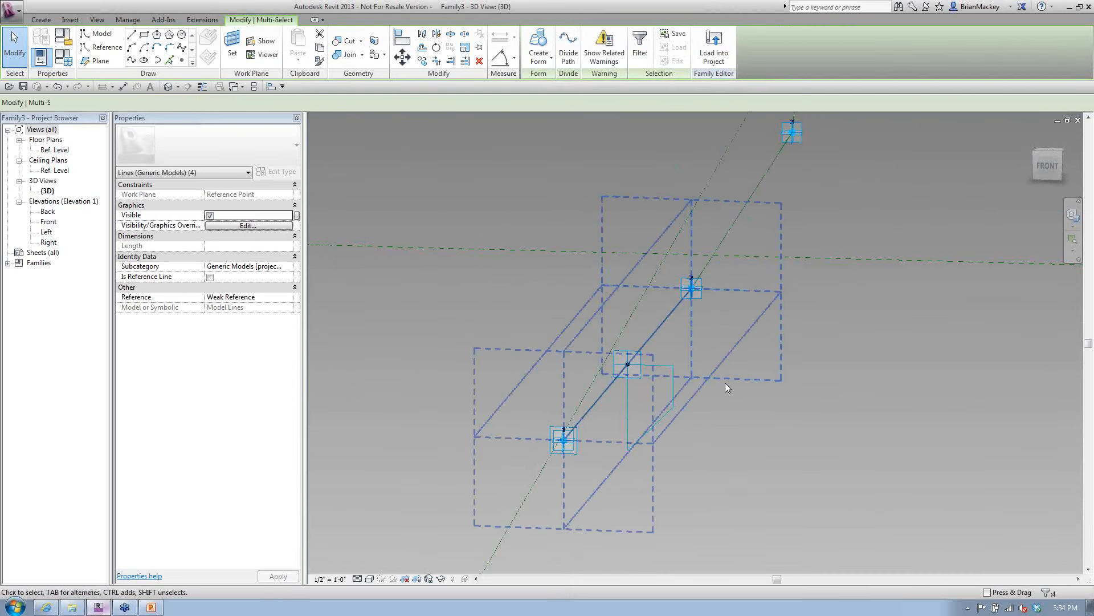
{"action": "left_click", "coordinate": [540, 40]}
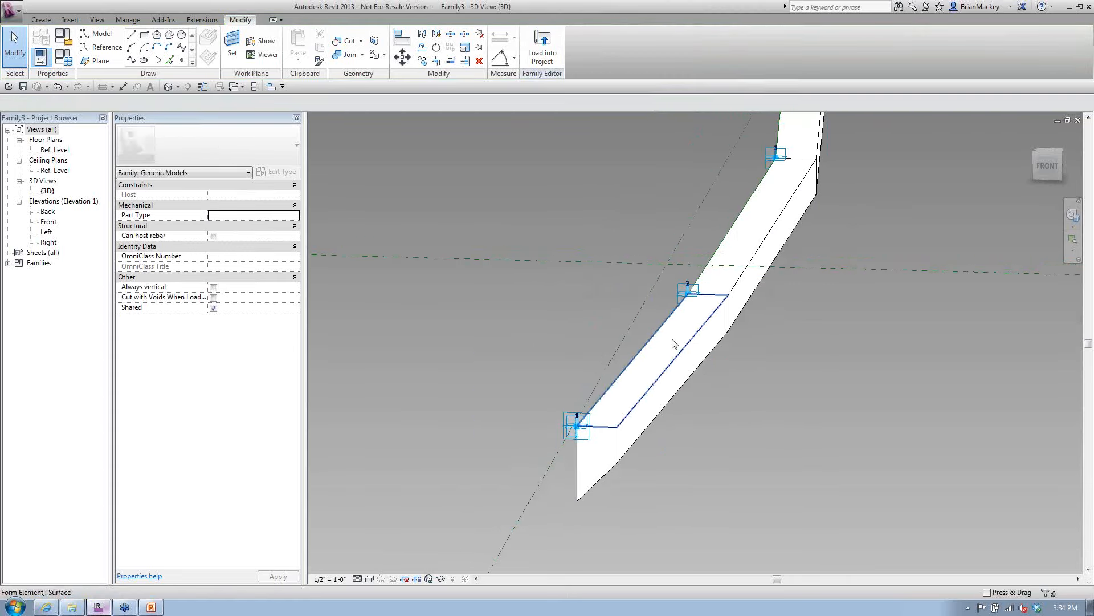
Step: Inspect the form's first segment by selecting its outer face and the profile edge between adaptive points 1 and 2
{"action": "scroll", "coordinate": [673, 342], "scroll_direction": "down", "scroll_amount": 1}
{"action": "middle_click_drag", "start_coordinate": [710, 377], "coordinate": [655, 411]}
{"action": "left_click", "coordinate": [624, 419]}
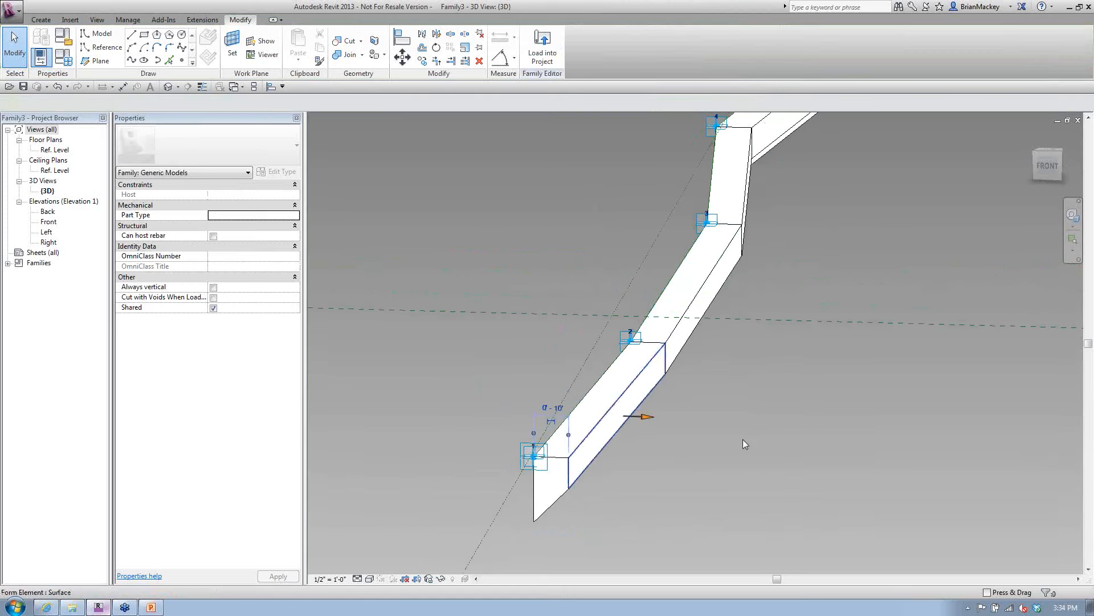
{"action": "left_click", "coordinate": [767, 305]}
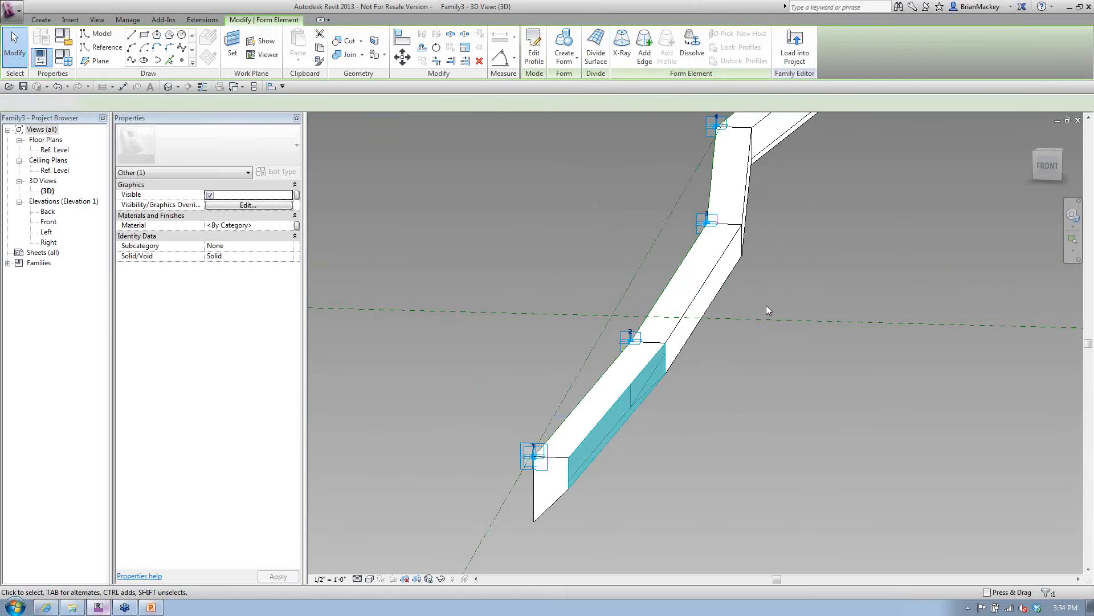
{"action": "key", "text": "Escape"}
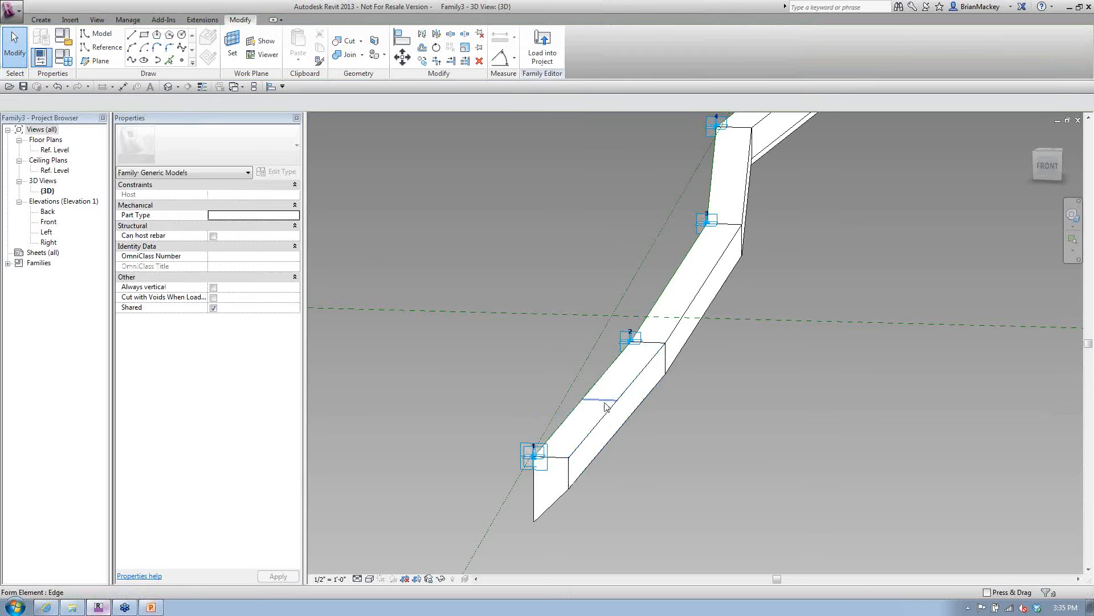
{"action": "left_click", "coordinate": [605, 403]}
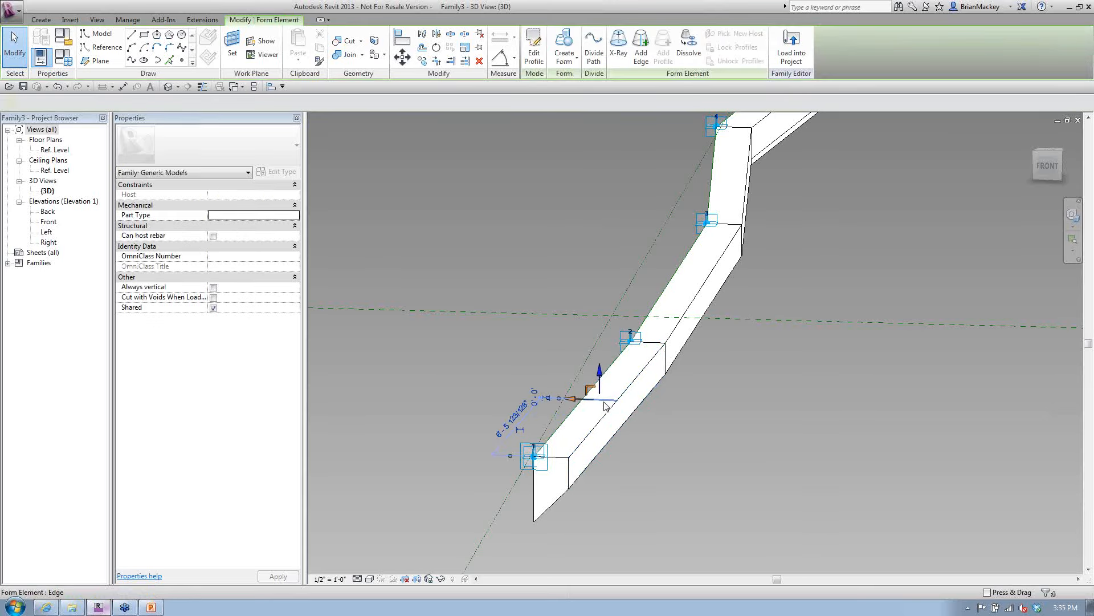
{"action": "left_click", "coordinate": [665, 437]}
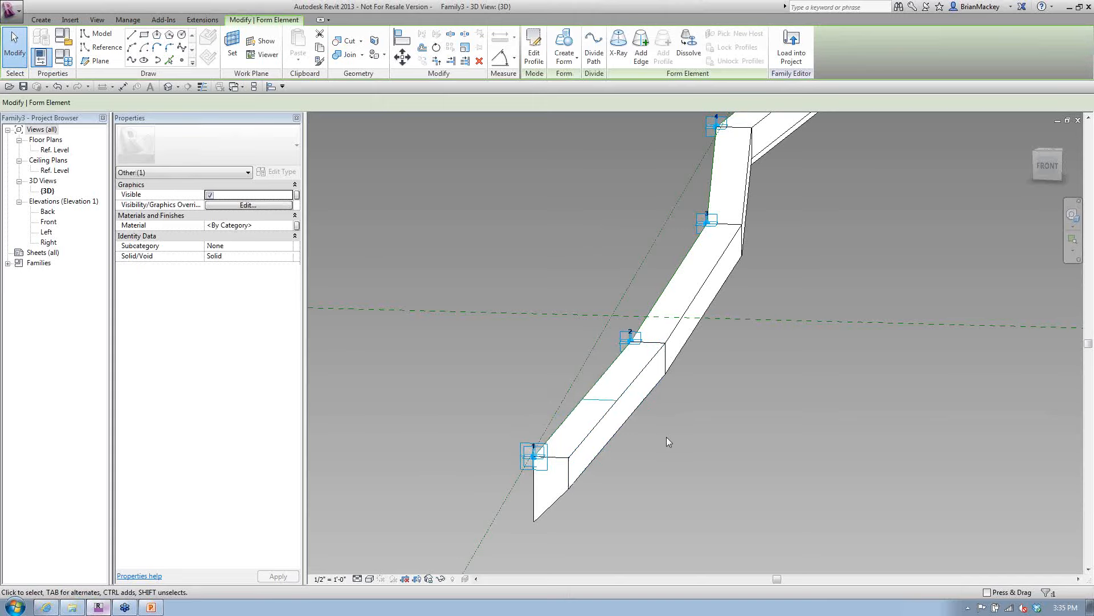
Step: Turn on X-Ray for the form and select its profile between adaptive points 1 and 2 to examine it
{"action": "left_click", "coordinate": [623, 417]}
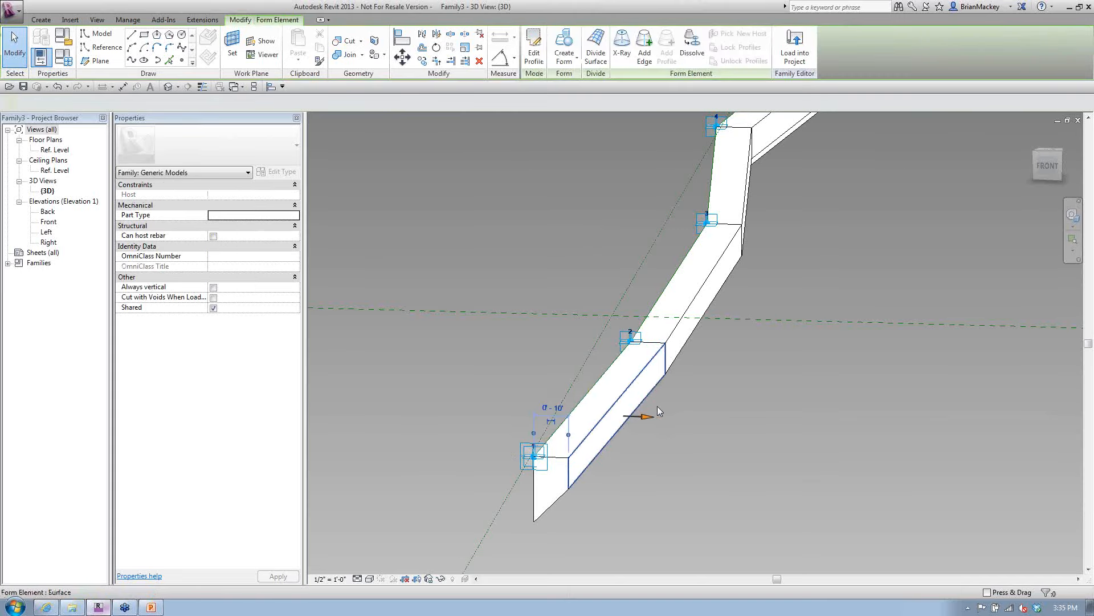
{"action": "left_click", "coordinate": [644, 53]}
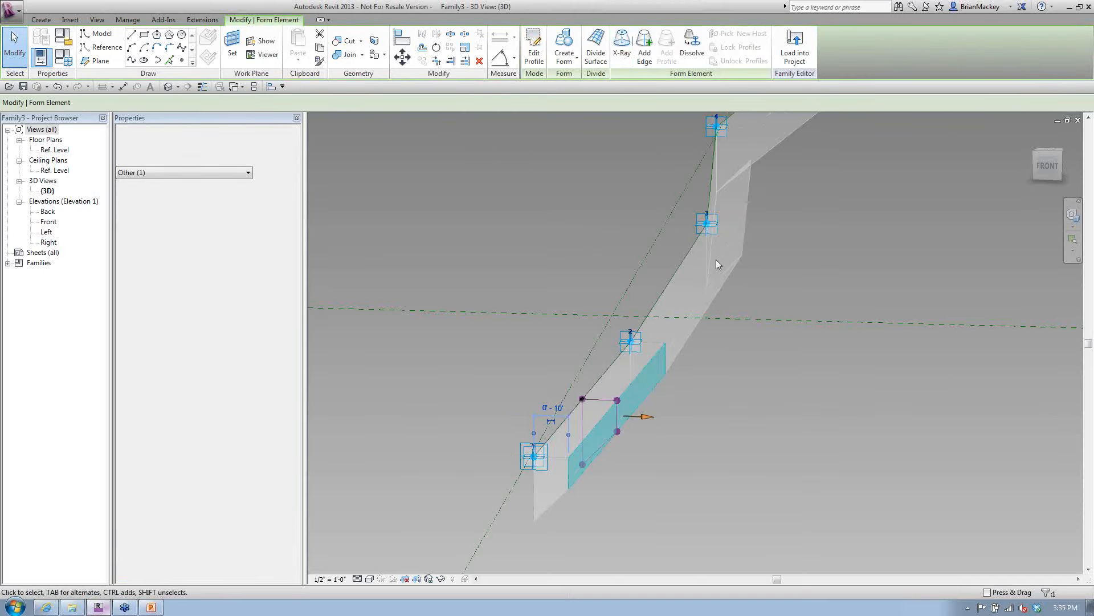
{"action": "scroll", "coordinate": [589, 404], "scroll_direction": "up", "scroll_amount": 3}
{"action": "left_click", "coordinate": [597, 399]}
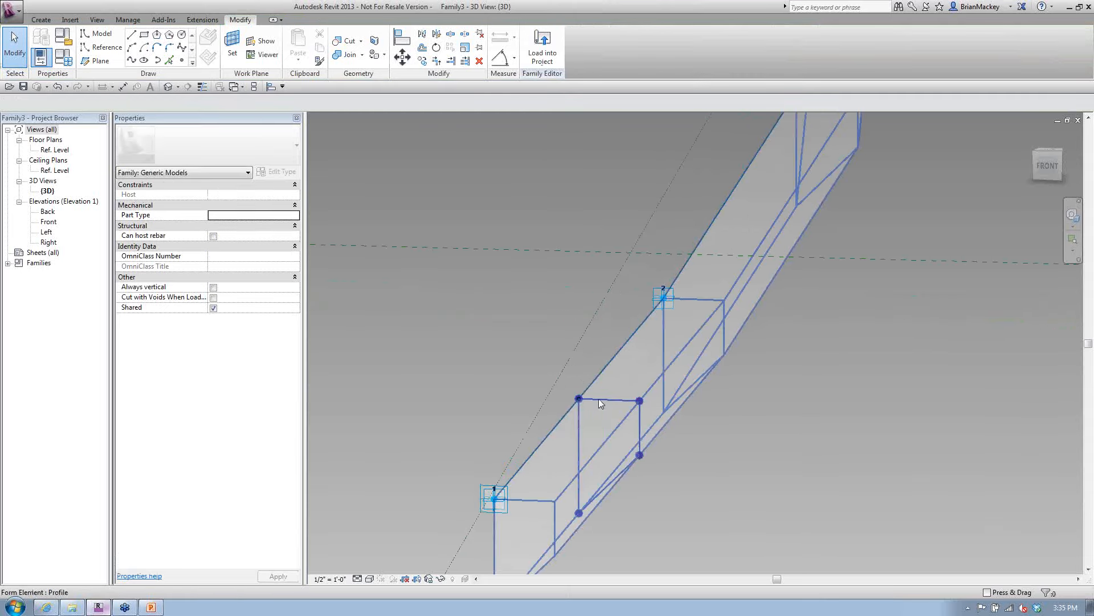
{"action": "left_click", "coordinate": [628, 404]}
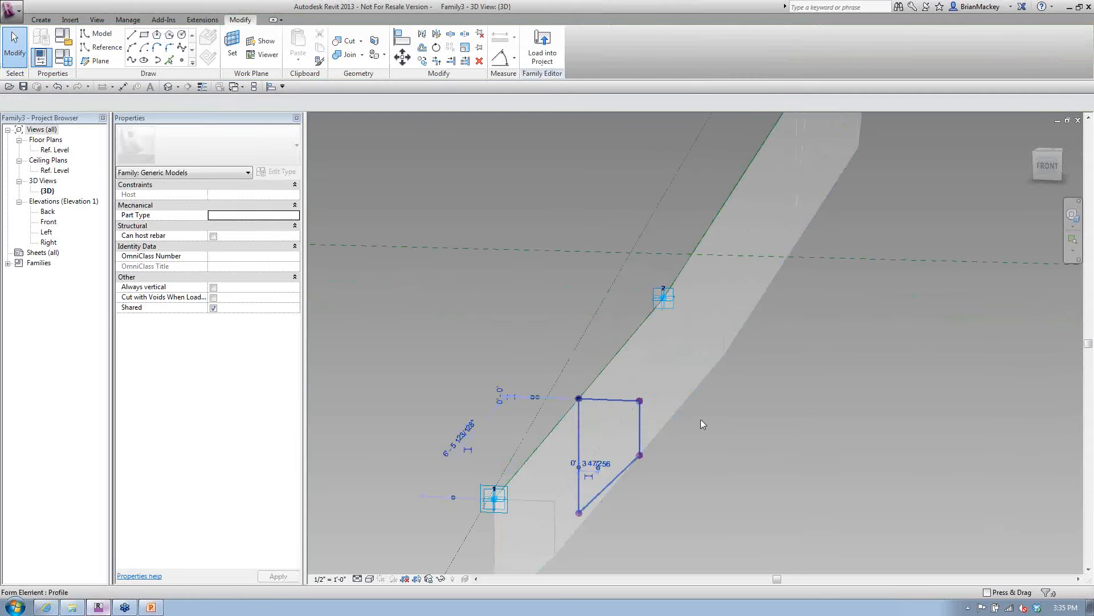
{"action": "left_click", "coordinate": [759, 403]}
Step: Load the adaptive slab edge family into Project1 and leave component placement without placing an instance
{"action": "scroll", "coordinate": [689, 391], "scroll_direction": "down", "scroll_amount": 4}
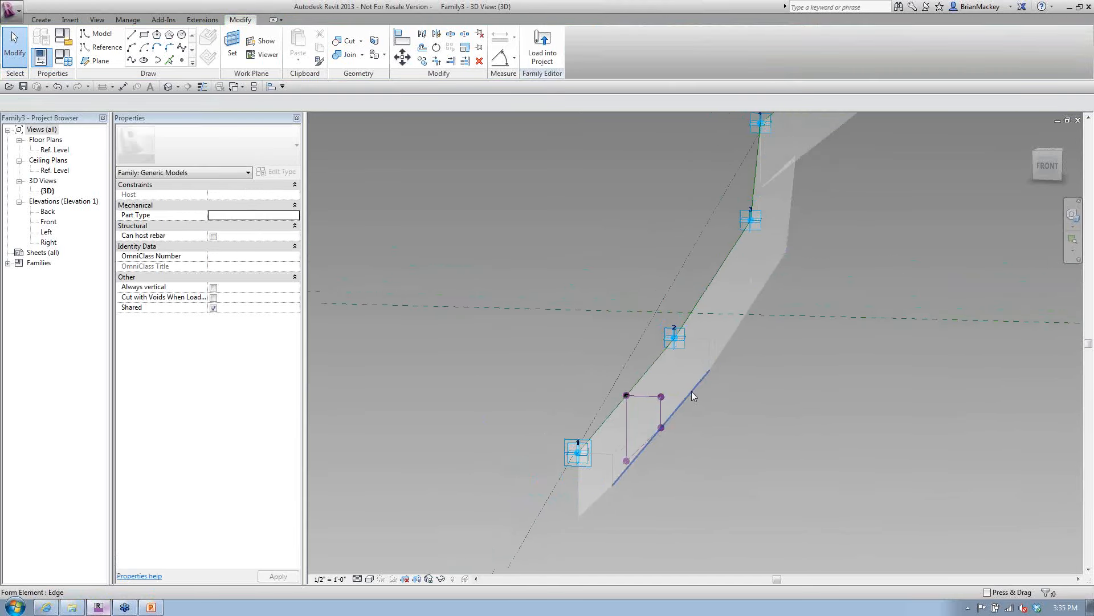
{"action": "scroll", "coordinate": [678, 406], "scroll_direction": "down", "scroll_amount": 3}
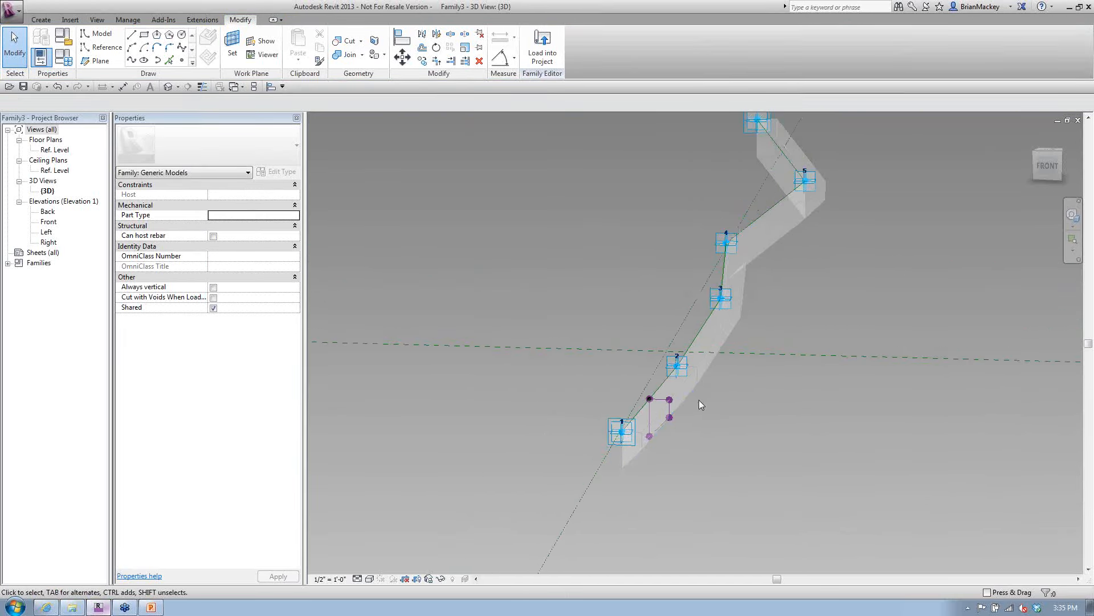
{"action": "middle_click_drag", "start_coordinate": [699, 399], "coordinate": [638, 453]}
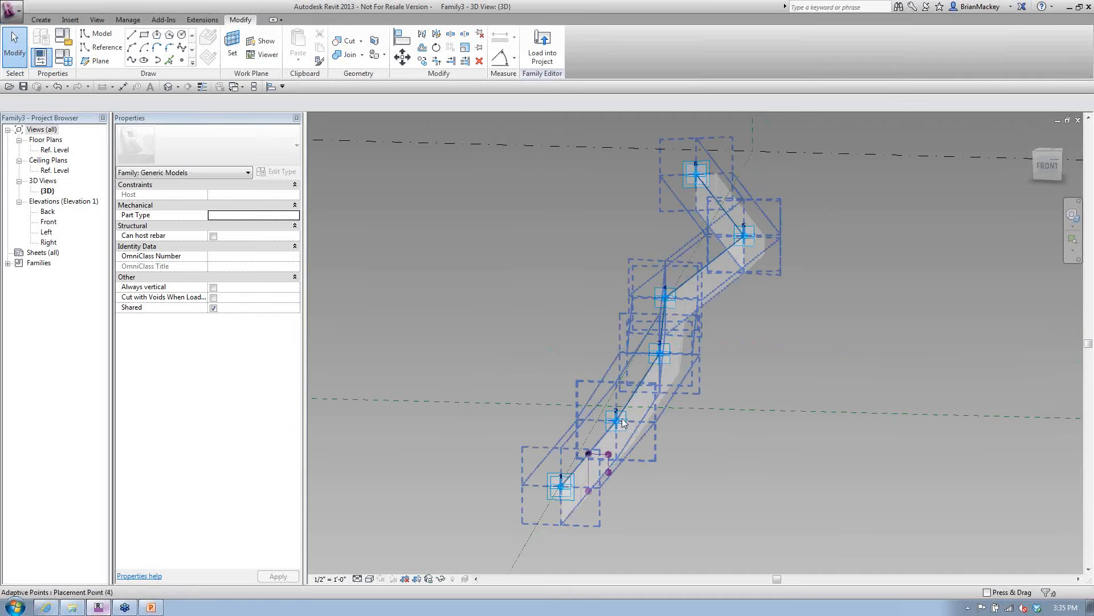
{"action": "left_click", "coordinate": [542, 46]}
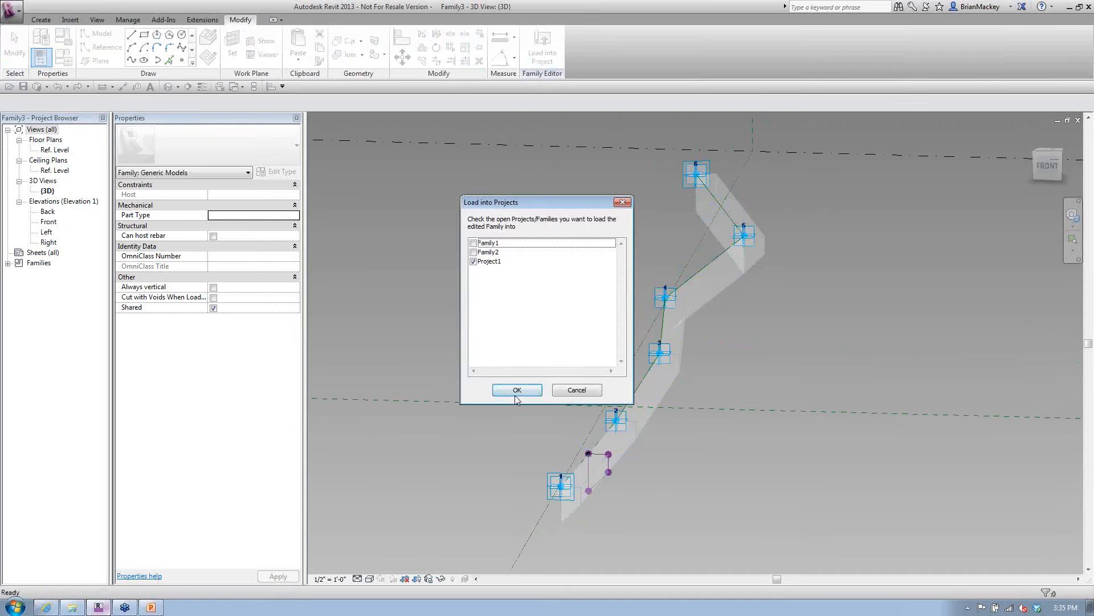
{"action": "left_click", "coordinate": [517, 391]}
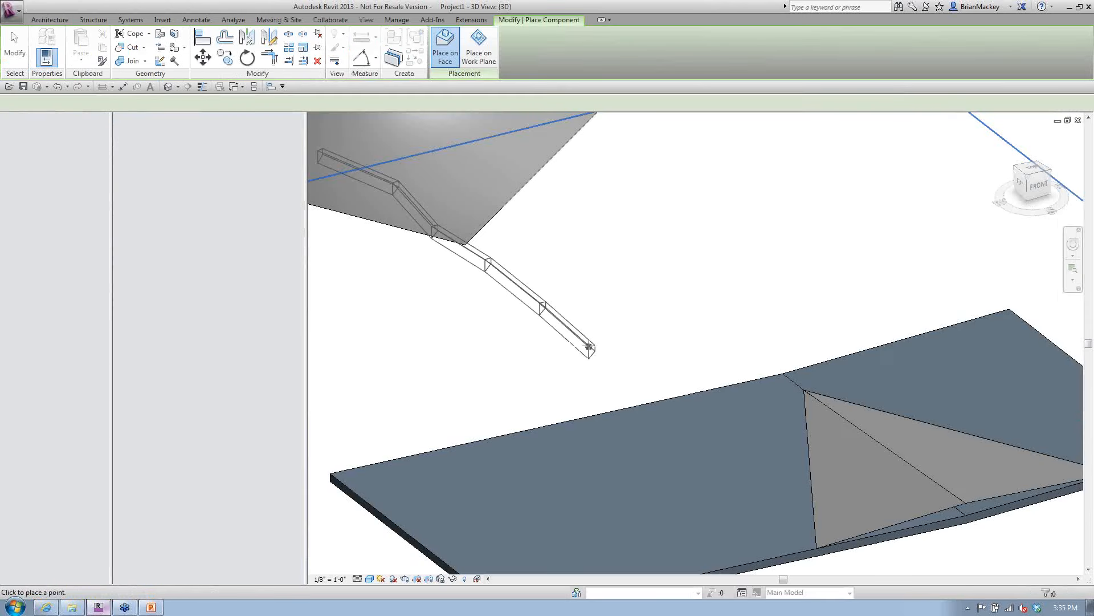
{"action": "right_click", "coordinate": [597, 313]}
{"action": "left_click", "coordinate": [620, 320]}
Step: Sketch five connected boundary lines for a notched Generic - 12" floor on Level 1, starting with a back line about 77' long
{"action": "scroll", "coordinate": [593, 325], "scroll_direction": "up", "scroll_amount": 2}
{"action": "middle_click_drag", "start_coordinate": [592, 325], "coordinate": [588, 239]}
{"action": "scroll", "coordinate": [724, 298], "scroll_direction": "down", "scroll_amount": 3}
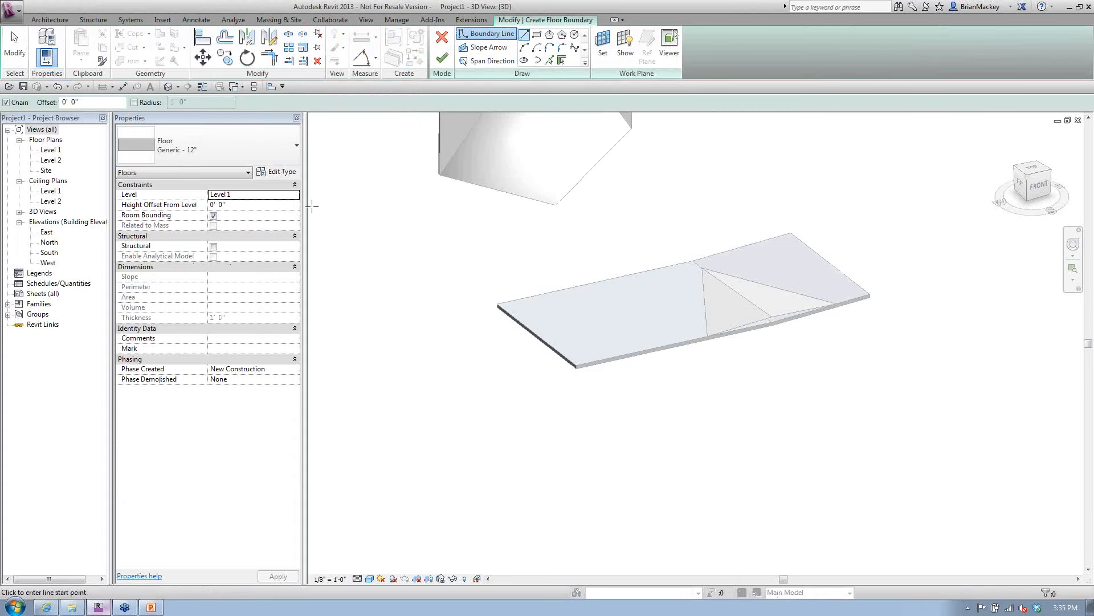
{"action": "middle_click_drag", "start_coordinate": [792, 429], "coordinate": [694, 307]}
{"action": "left_click", "coordinate": [592, 358]}
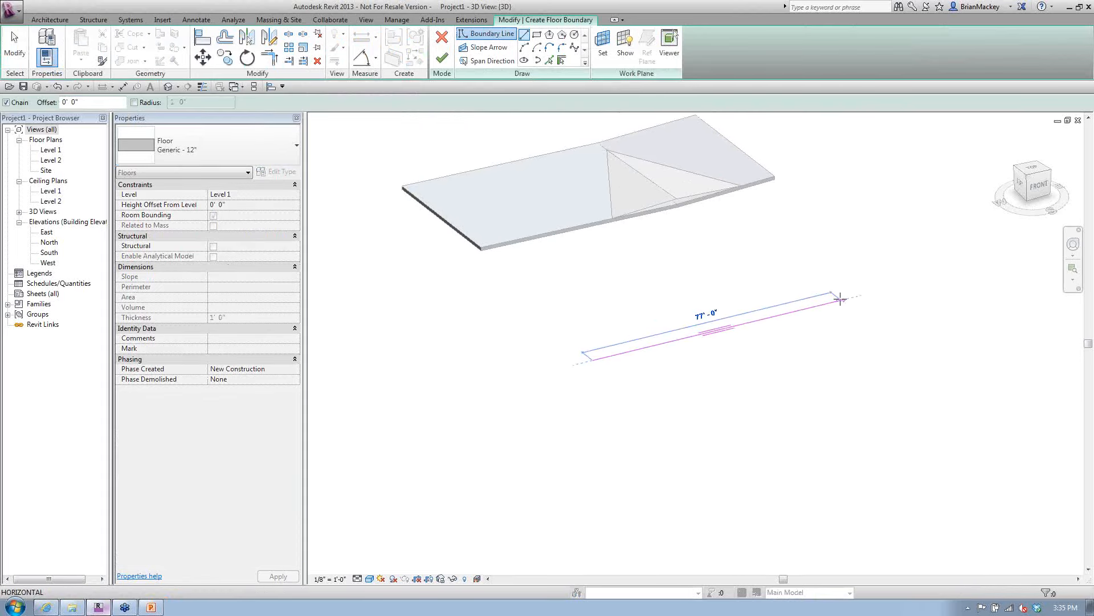
{"action": "left_click", "coordinate": [840, 299]}
{"action": "left_click", "coordinate": [911, 361]}
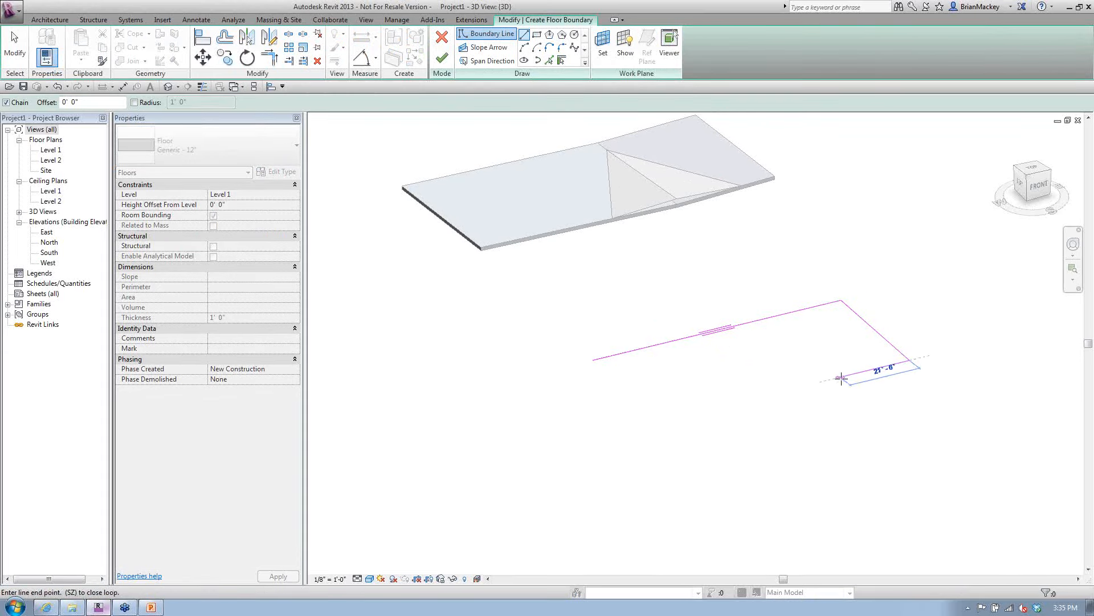
{"action": "left_click", "coordinate": [835, 373]}
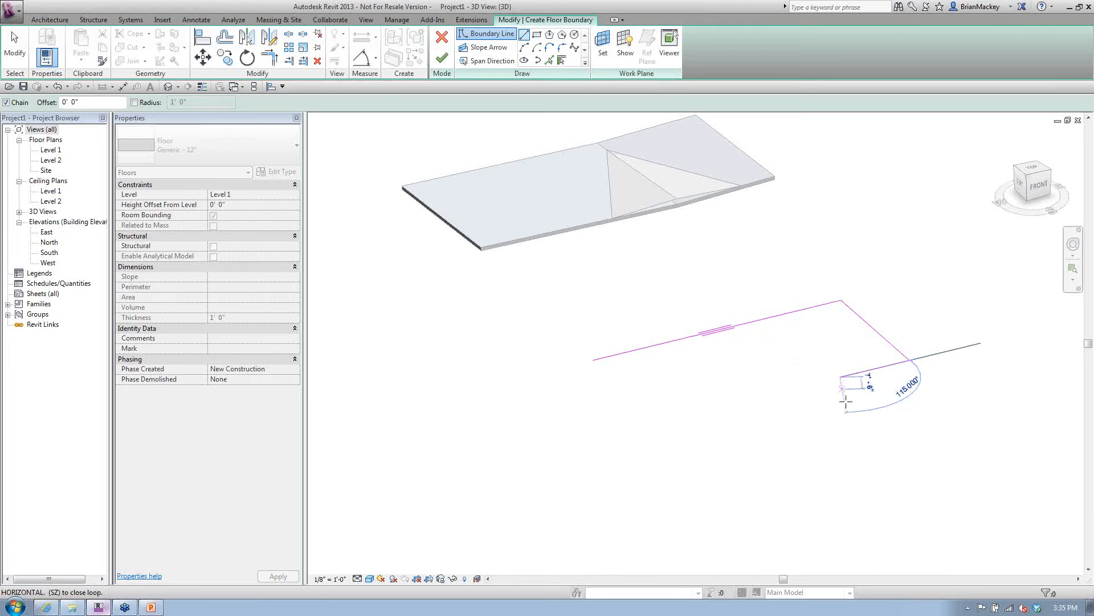
{"action": "left_click", "coordinate": [888, 421]}
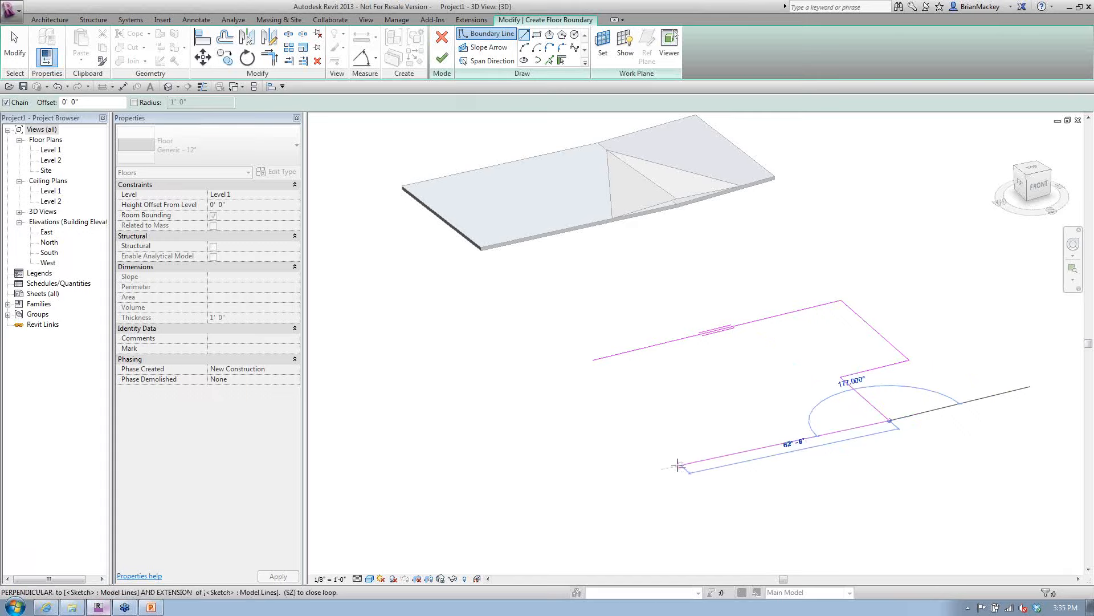
{"action": "left_click", "coordinate": [671, 467]}
{"action": "right_click", "coordinate": [658, 433]}
{"action": "left_click", "coordinate": [699, 414]}
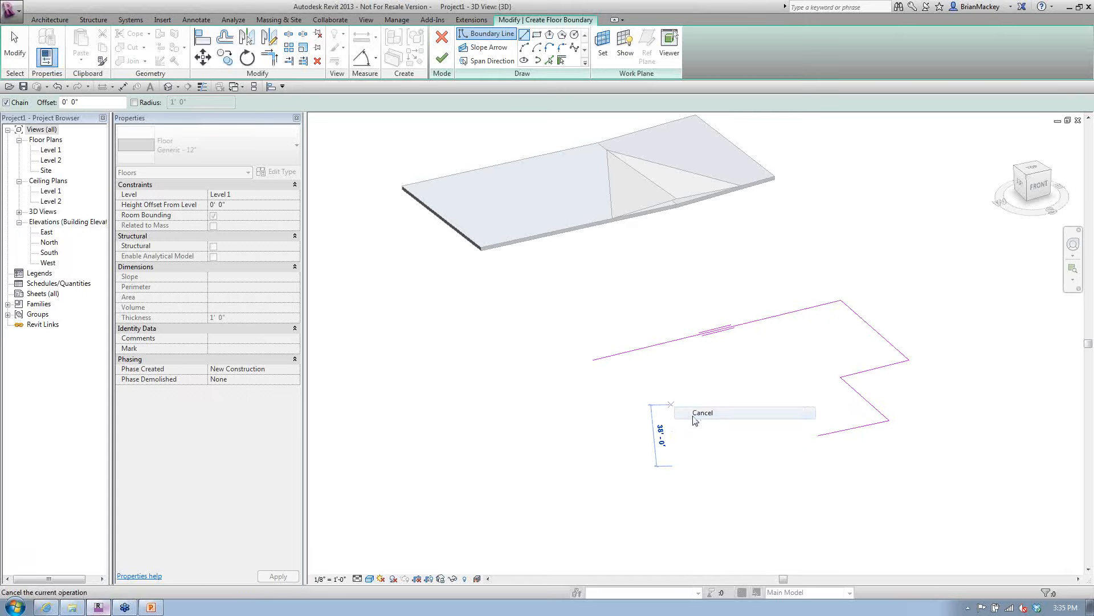
Step: Close the boundary with a perpendicular side line about 67'-6" long, trim its corner with the front line, and finish the floor
{"action": "left_click", "coordinate": [593, 360]}
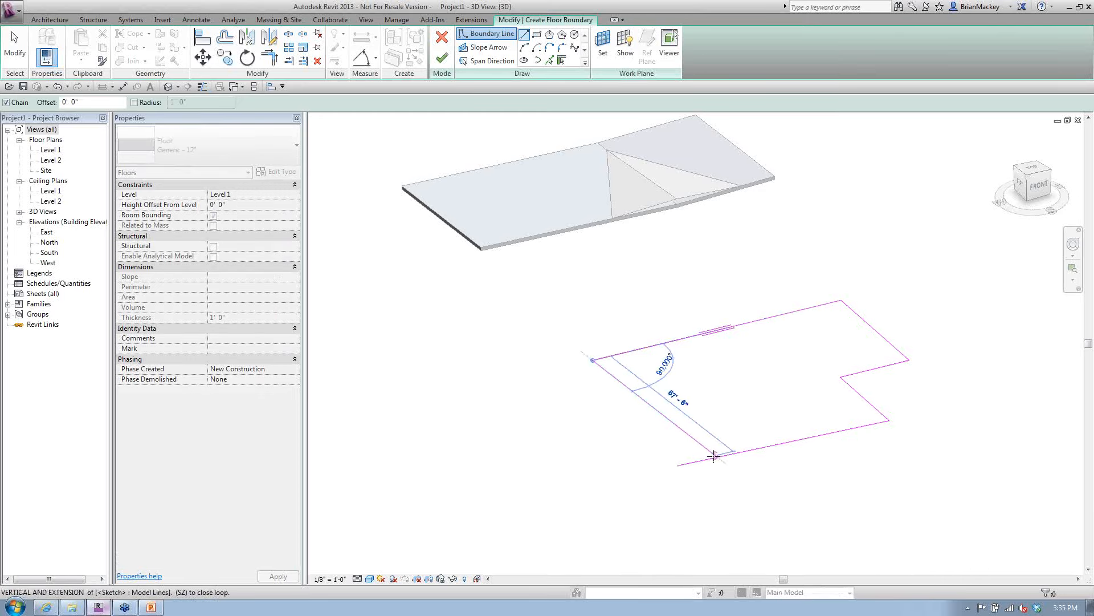
{"action": "left_click", "coordinate": [713, 456]}
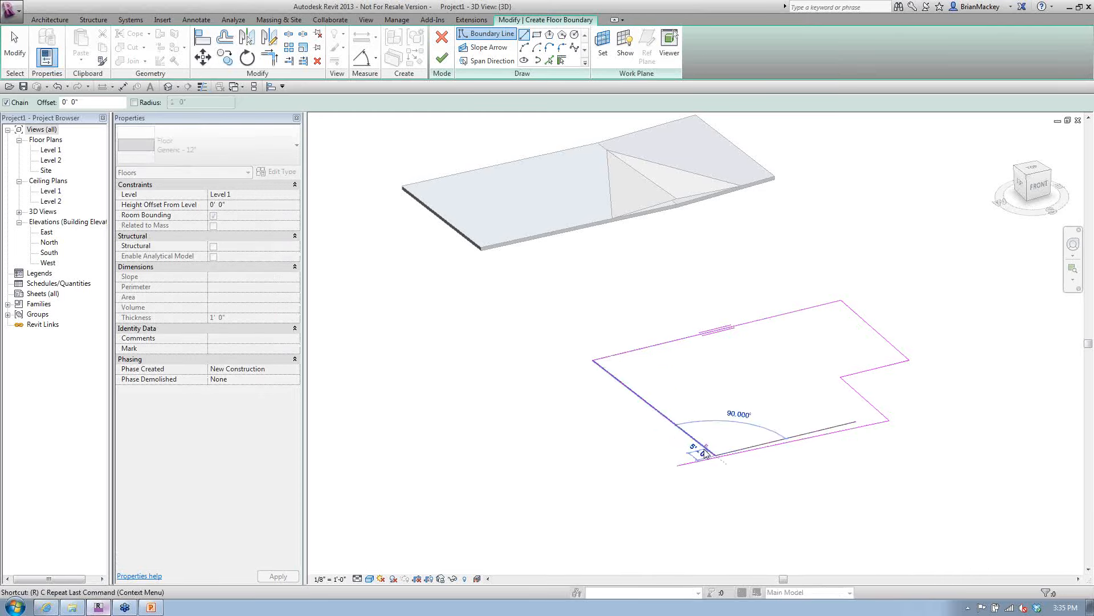
{"action": "key", "text": "Escape"}
{"action": "key", "text": "Escape"}
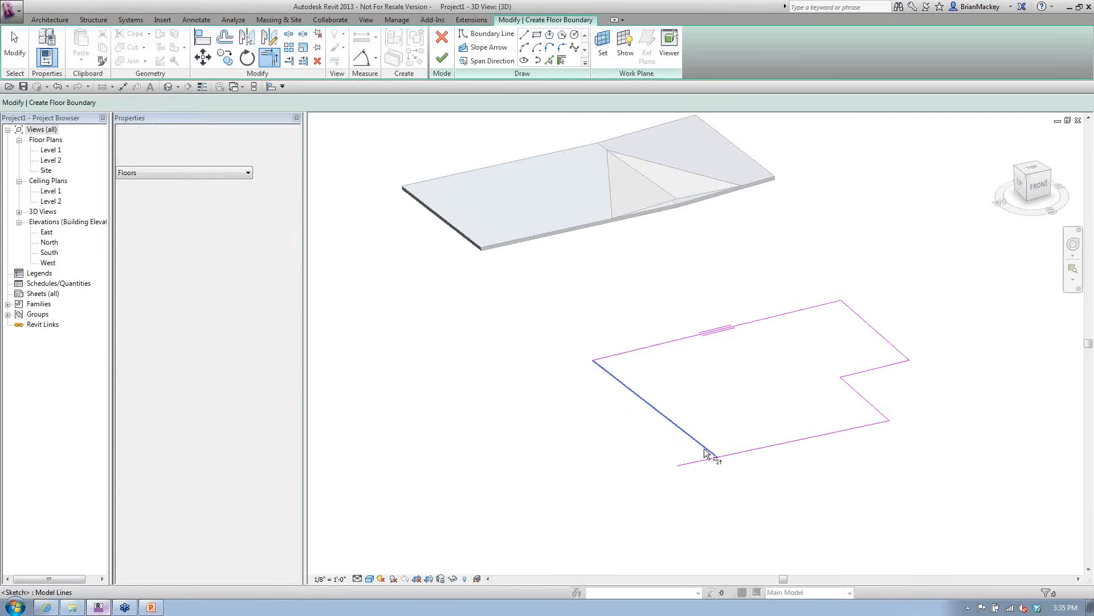
{"action": "right_click", "coordinate": [730, 443]}
{"action": "left_click", "coordinate": [741, 364]}
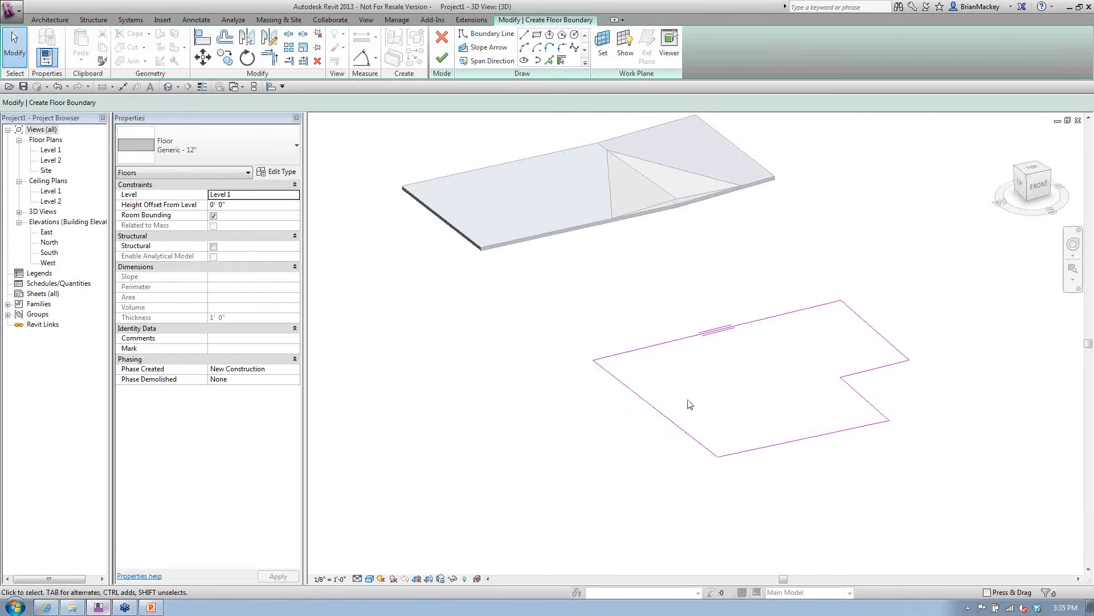
{"action": "left_click", "coordinate": [443, 61]}
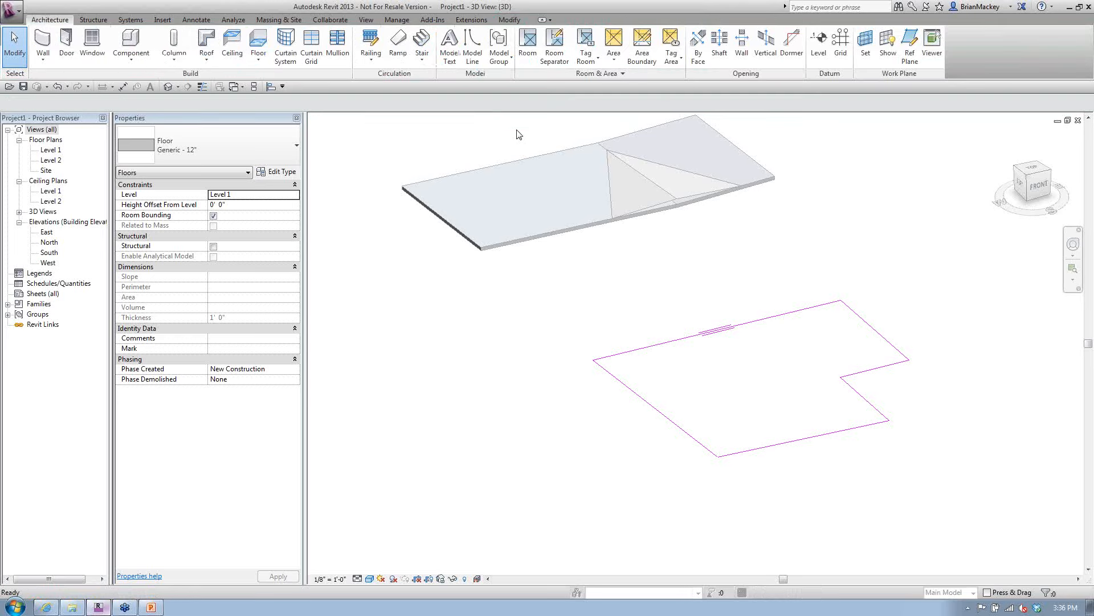
Step: Modify the new floor's sub-elements by raising the long side edge opposite the notch about 4' 6"
{"action": "scroll", "coordinate": [723, 323], "scroll_direction": "up", "scroll_amount": 3}
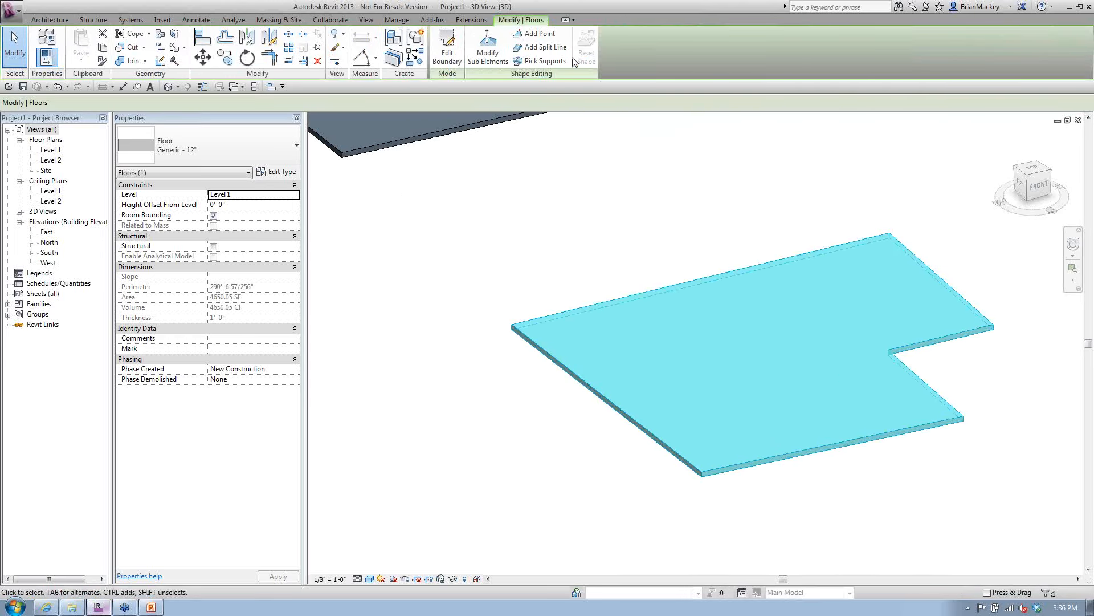
{"action": "left_click", "coordinate": [530, 54]}
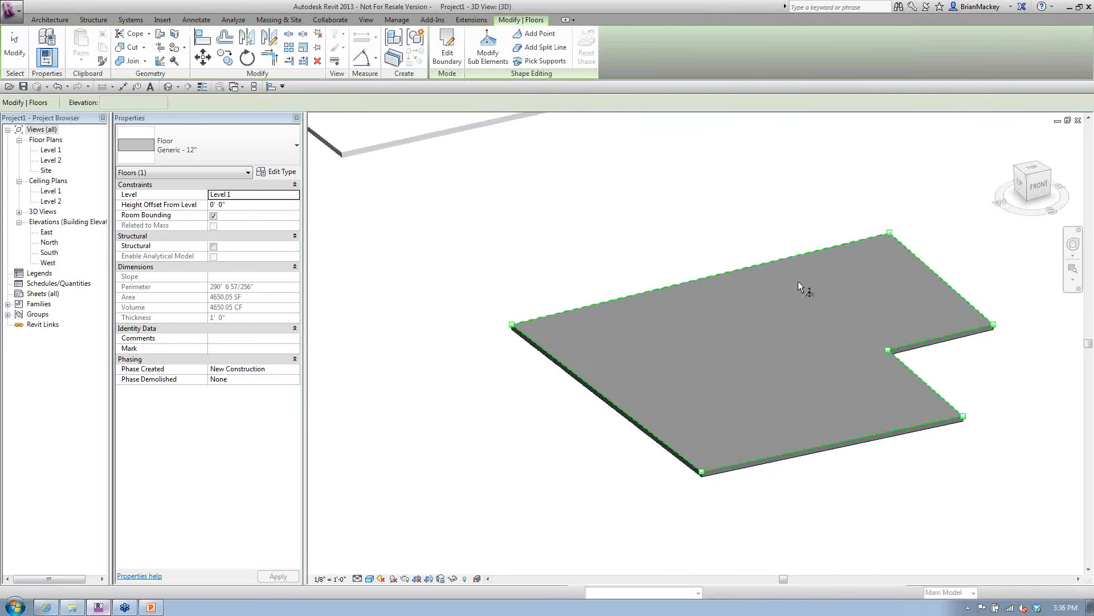
{"action": "left_click", "coordinate": [624, 409]}
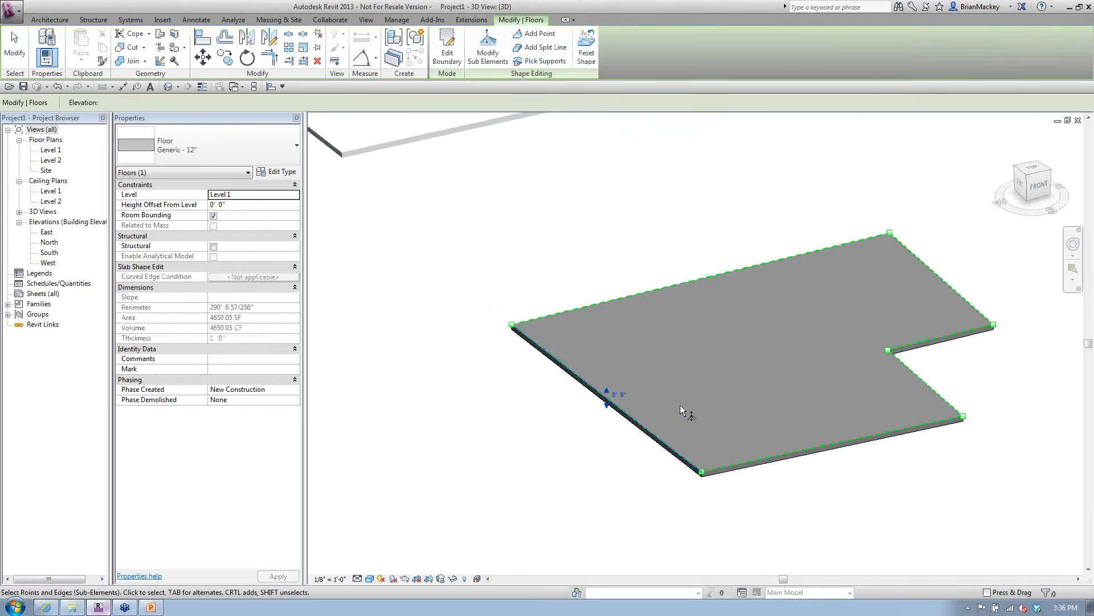
{"action": "left_click_drag", "start_coordinate": [605, 395], "coordinate": [605, 379]}
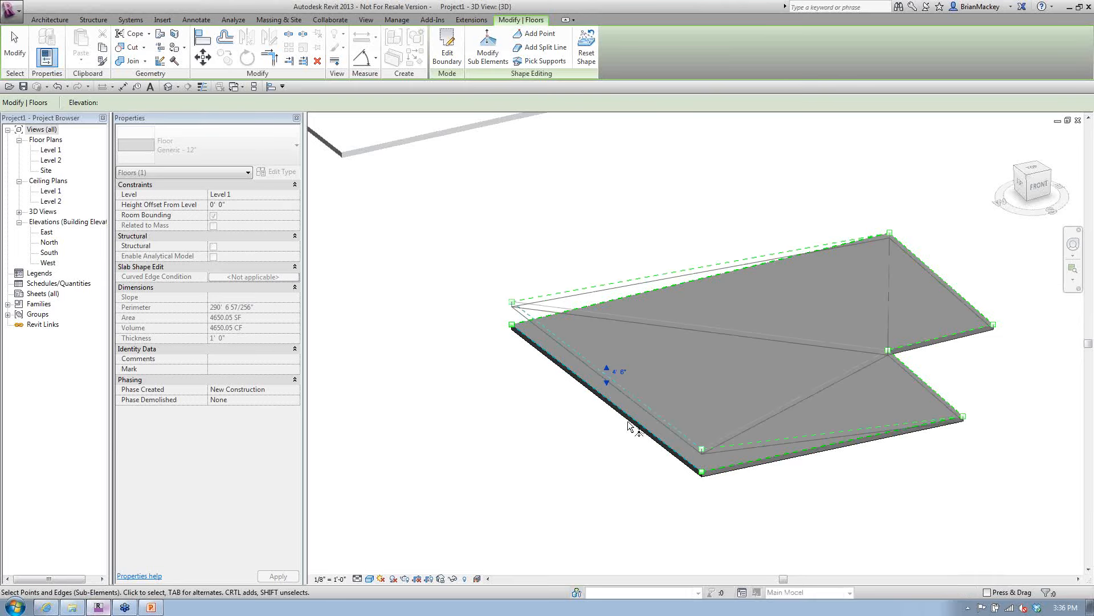
{"action": "key", "text": "Escape"}
{"action": "key", "text": "Escape"}
{"action": "middle_click_drag", "start_coordinate": [862, 392], "coordinate": [708, 320], "text": "shift"}
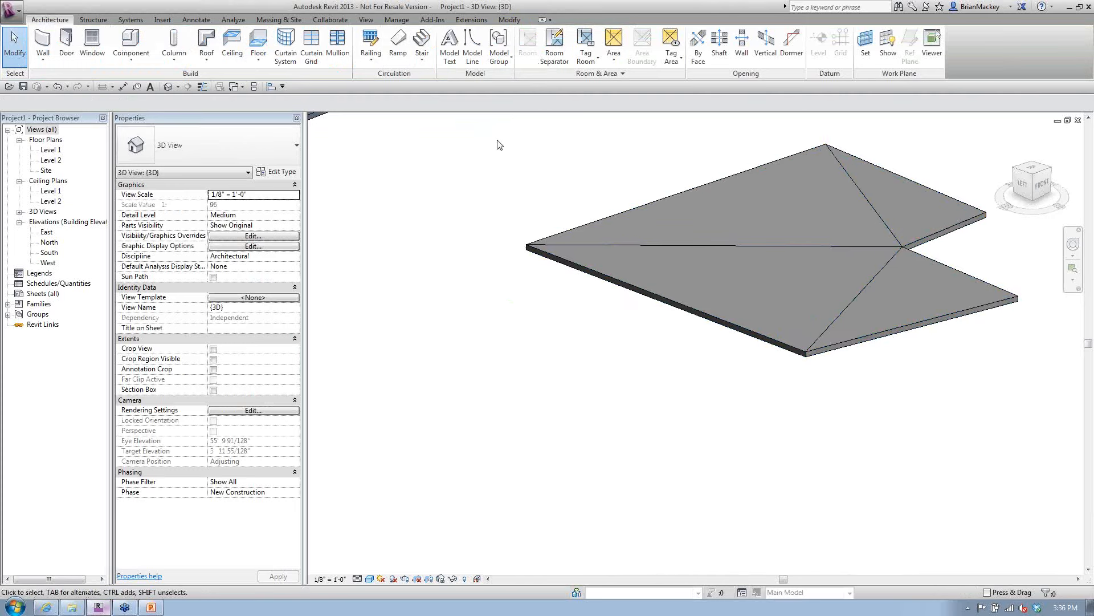
Step: Add a Thickened 24" x 12" slab edge along the bottom of the floor's raised edge and examine its end at the front corner
{"action": "left_click", "coordinate": [260, 63]}
{"action": "left_click", "coordinate": [288, 151]}
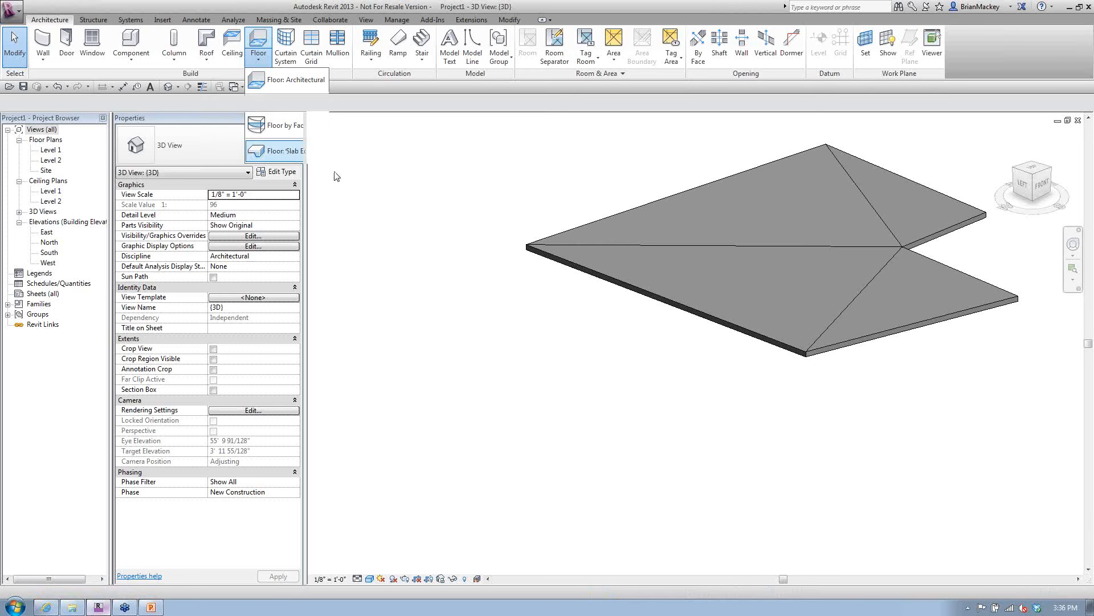
{"action": "left_click", "coordinate": [821, 359]}
{"action": "scroll", "coordinate": [810, 358], "scroll_direction": "up", "scroll_amount": 3}
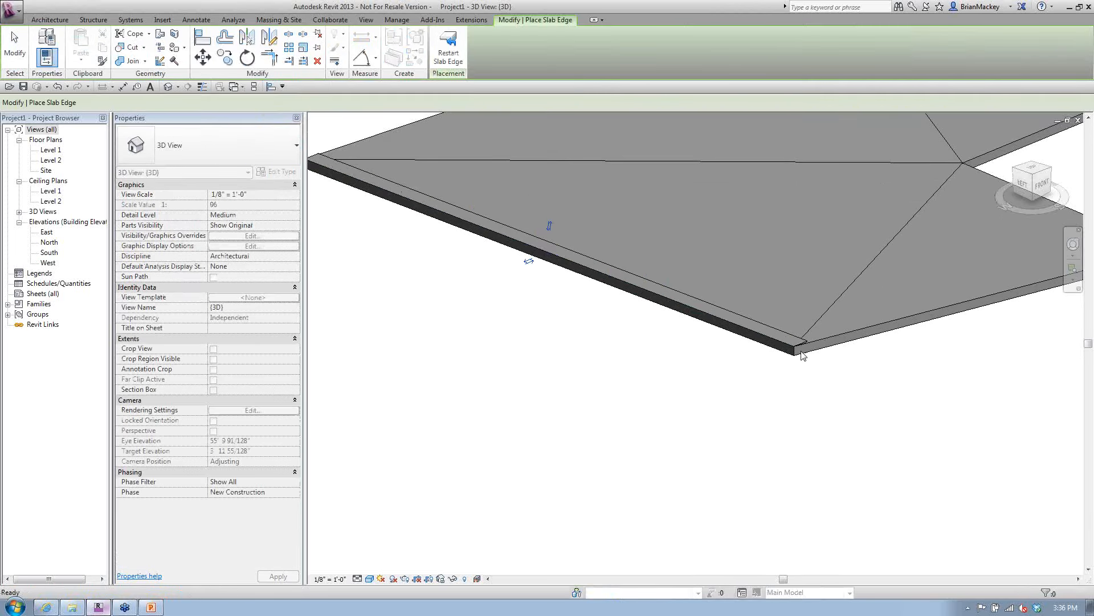
{"action": "scroll", "coordinate": [802, 356], "scroll_direction": "down", "scroll_amount": 4}
{"action": "scroll", "coordinate": [803, 357], "scroll_direction": "up", "scroll_amount": 5}
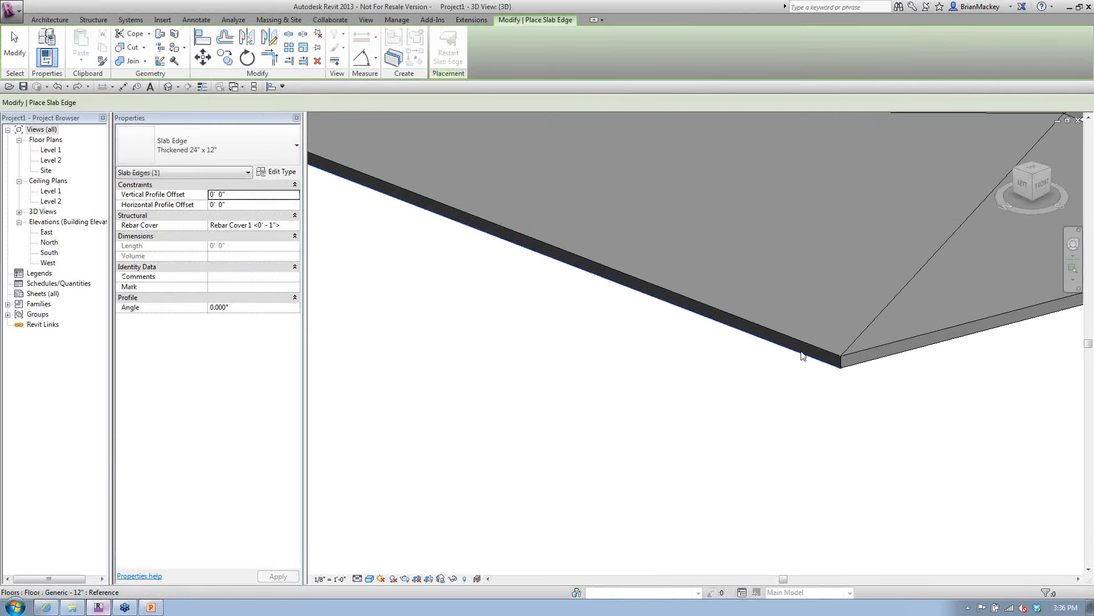
{"action": "key", "text": "Escape"}
{"action": "key", "text": "Escape"}
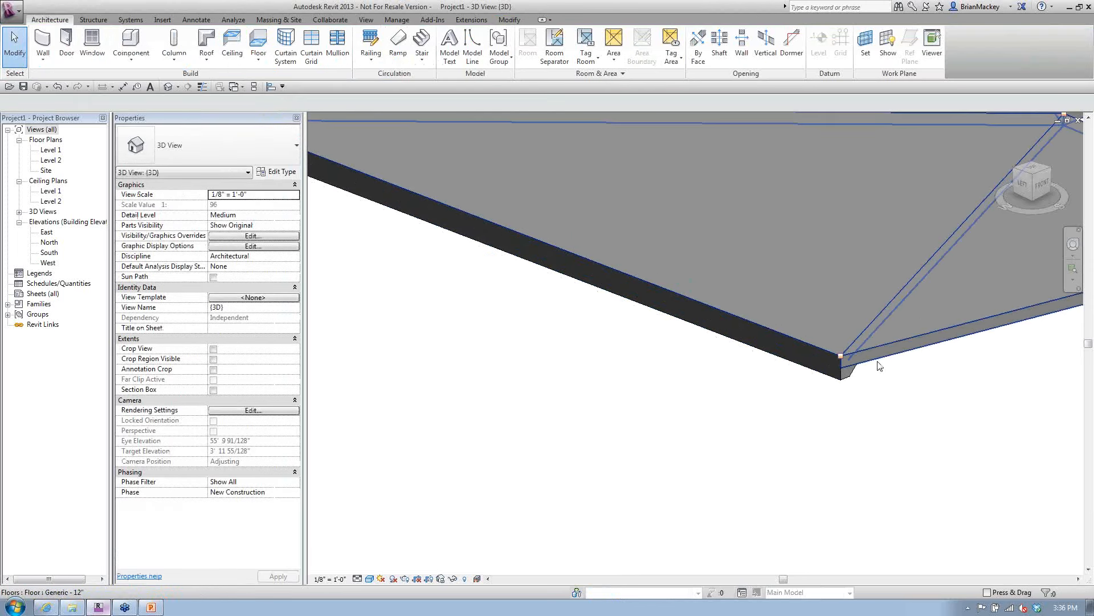
{"action": "left_click", "coordinate": [879, 365]}
{"action": "left_click", "coordinate": [887, 378]}
{"action": "middle_click_drag", "start_coordinate": [805, 367], "coordinate": [558, 319]}
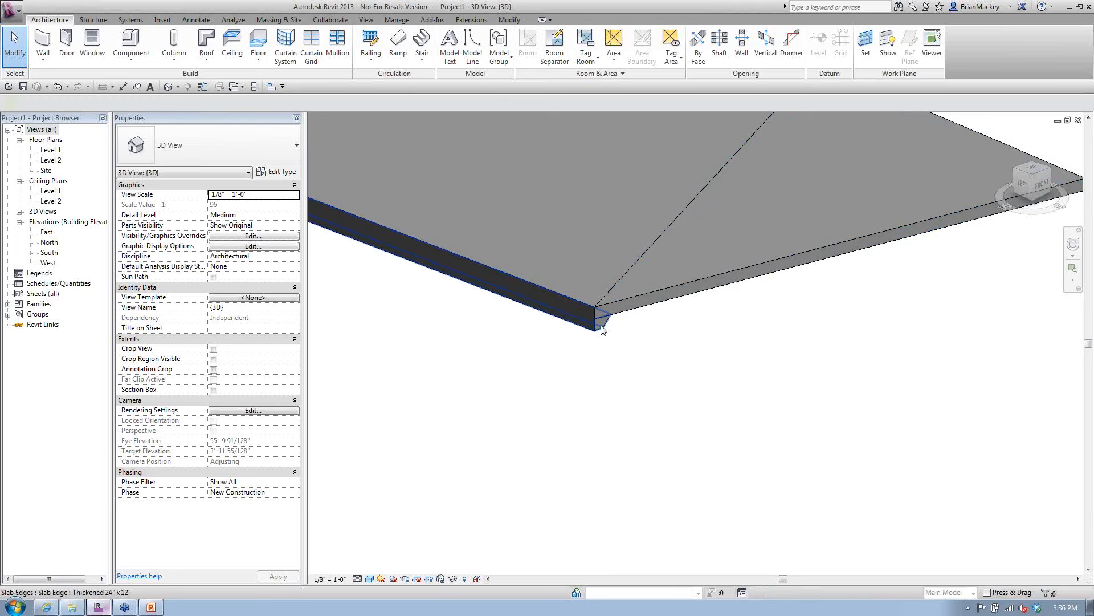
Step: Delete the thickened slab edge from the floor's raised edge
{"action": "left_click", "coordinate": [602, 330]}
{"action": "key", "text": "Delete"}
{"action": "scroll", "coordinate": [602, 329], "scroll_direction": "down", "scroll_amount": 2}
{"action": "middle_click_drag", "start_coordinate": [672, 343], "coordinate": [660, 359]}
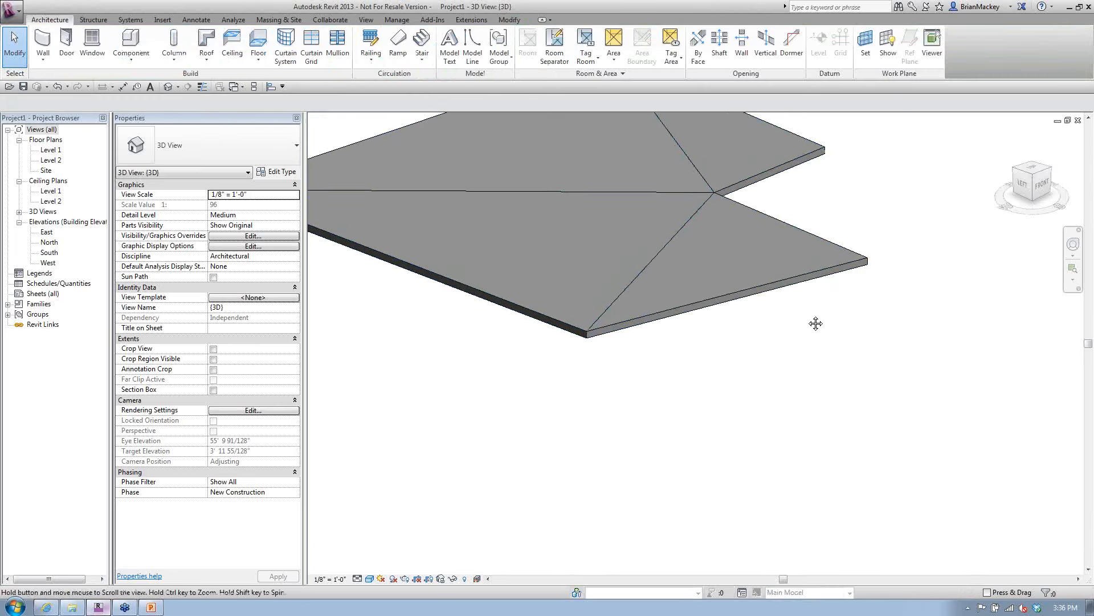
{"action": "middle_click_drag", "start_coordinate": [816, 320], "coordinate": [855, 350]}
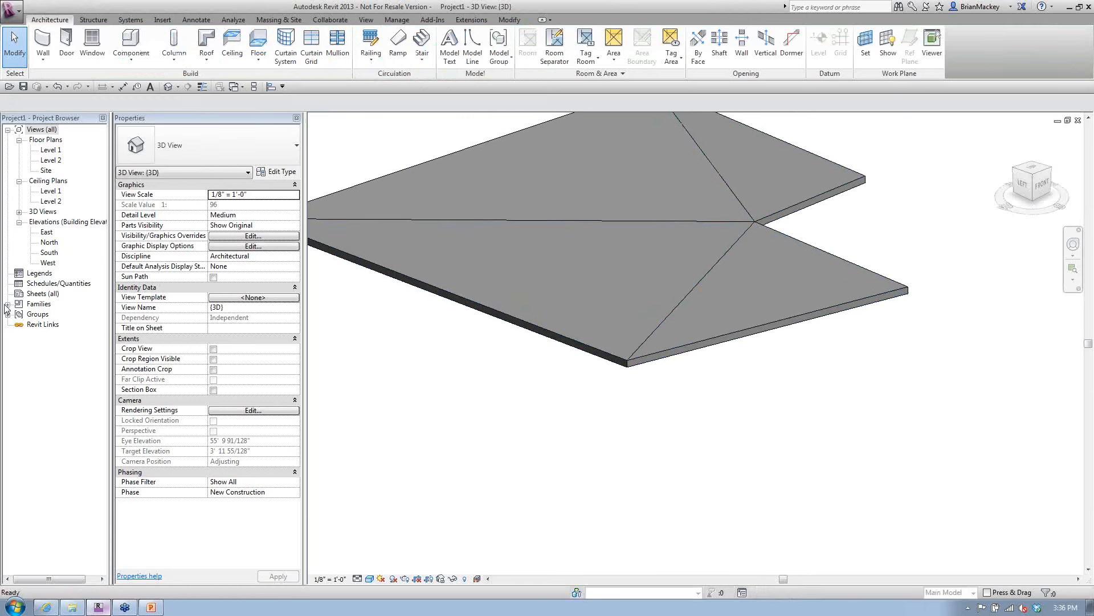
Step: Start a Family3 generic model instance with its first three adaptive points at the bottom corners of the floor's front edge and raised edge
{"action": "left_click", "coordinate": [8, 304]}
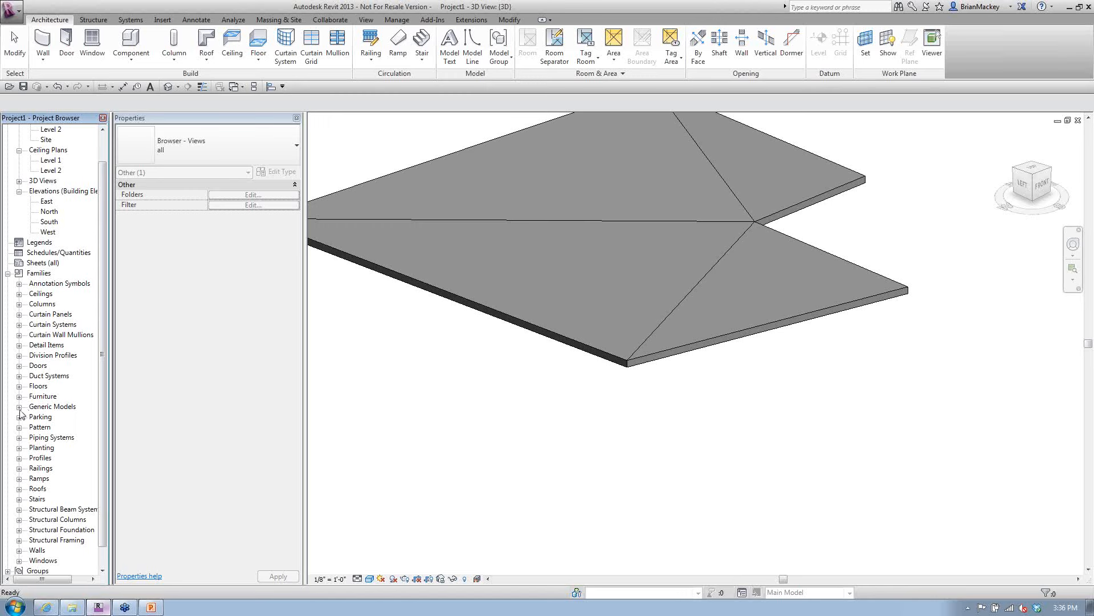
{"action": "left_click", "coordinate": [18, 406]}
{"action": "left_click", "coordinate": [61, 437]}
{"action": "left_click", "coordinate": [31, 437]}
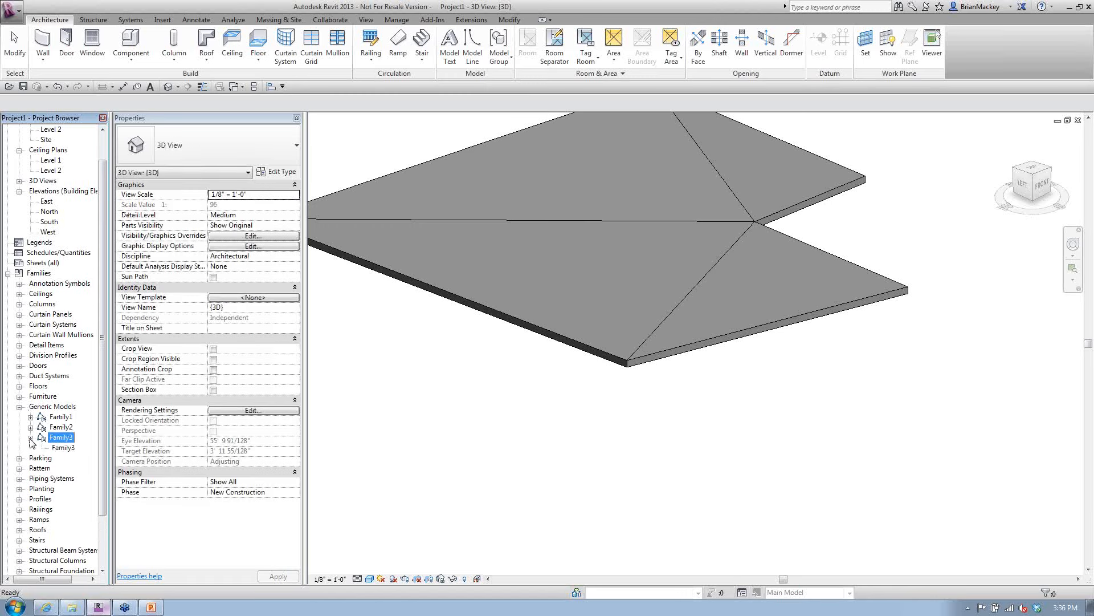
{"action": "left_click", "coordinate": [63, 447]}
{"action": "left_click_drag", "start_coordinate": [63, 447], "coordinate": [752, 384]}
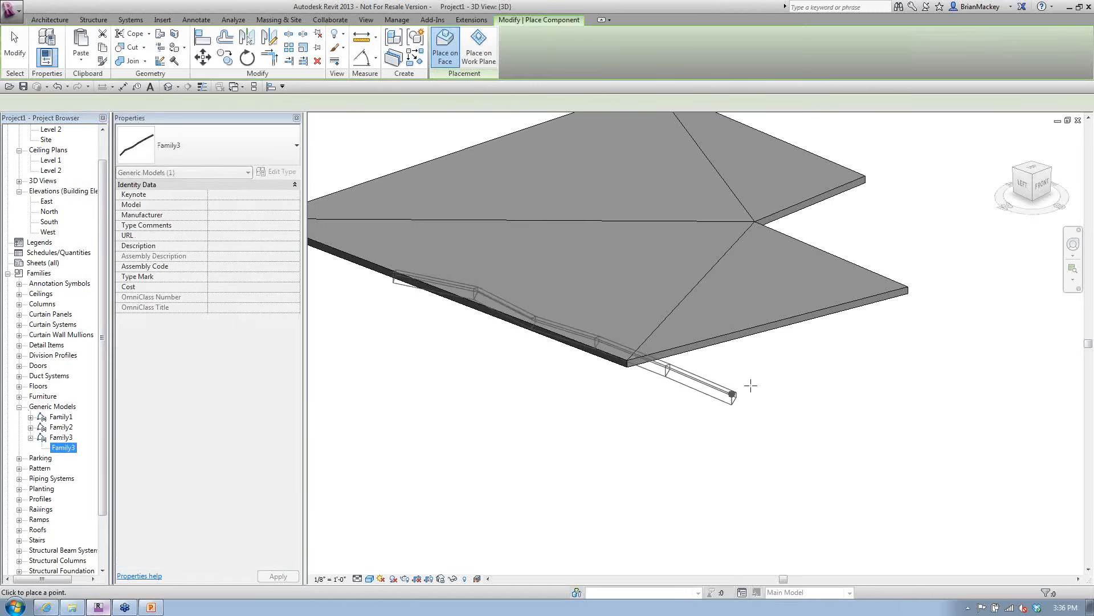
{"action": "left_click", "coordinate": [908, 293]}
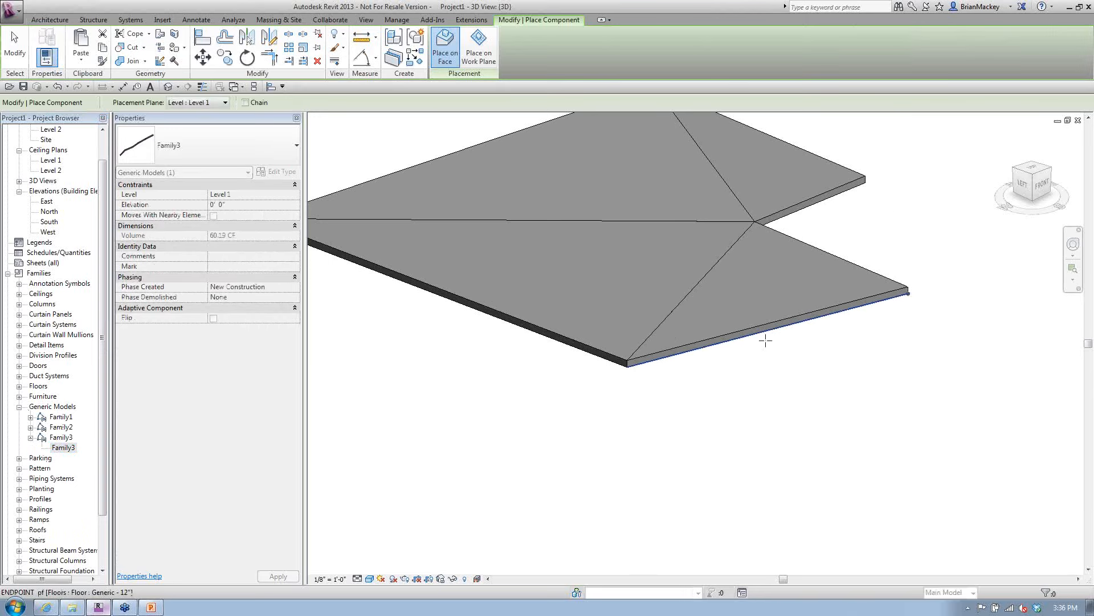
{"action": "left_click", "coordinate": [627, 366]}
{"action": "middle_click_drag", "start_coordinate": [411, 303], "coordinate": [614, 349]}
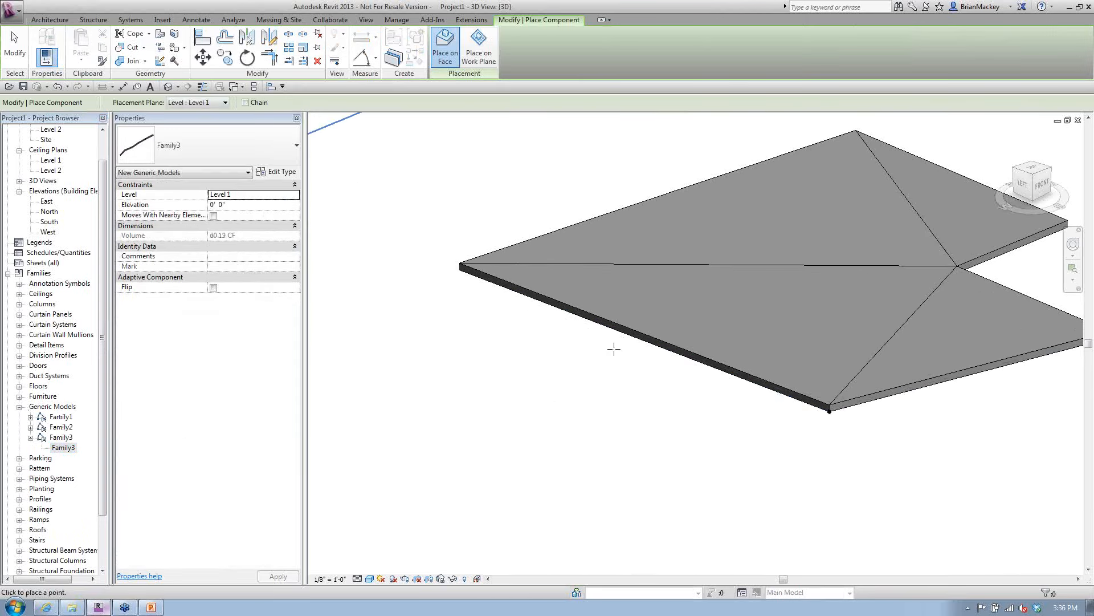
{"action": "left_click", "coordinate": [456, 272]}
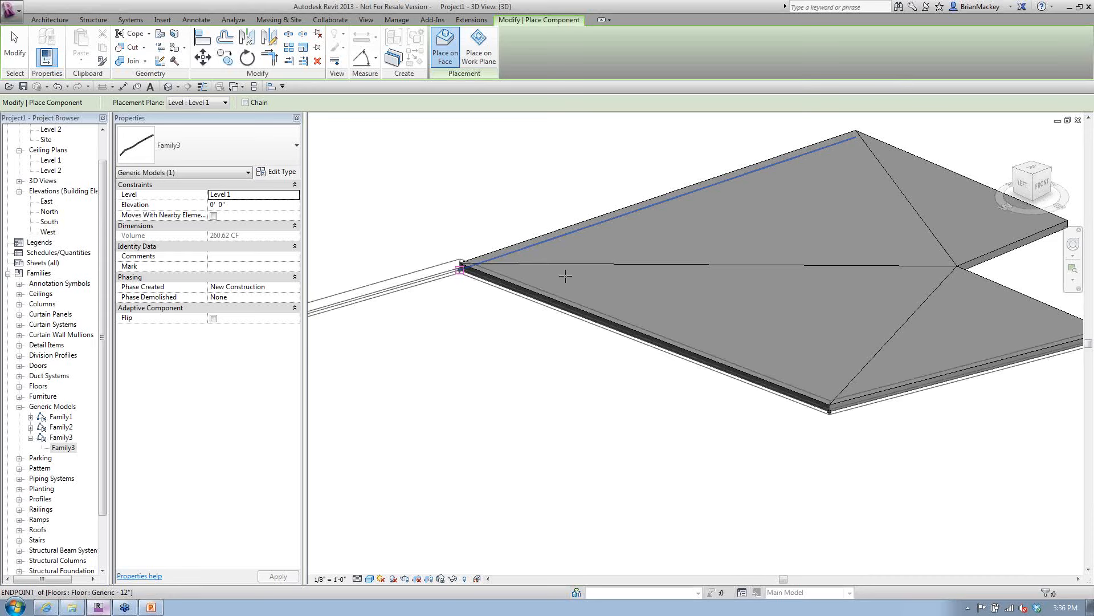
Step: Place the instance's fourth and fifth adaptive points at the two bottom corners of the floor edge farthest from the raised edge
{"action": "middle_click_drag", "start_coordinate": [546, 309], "coordinate": [384, 387]}
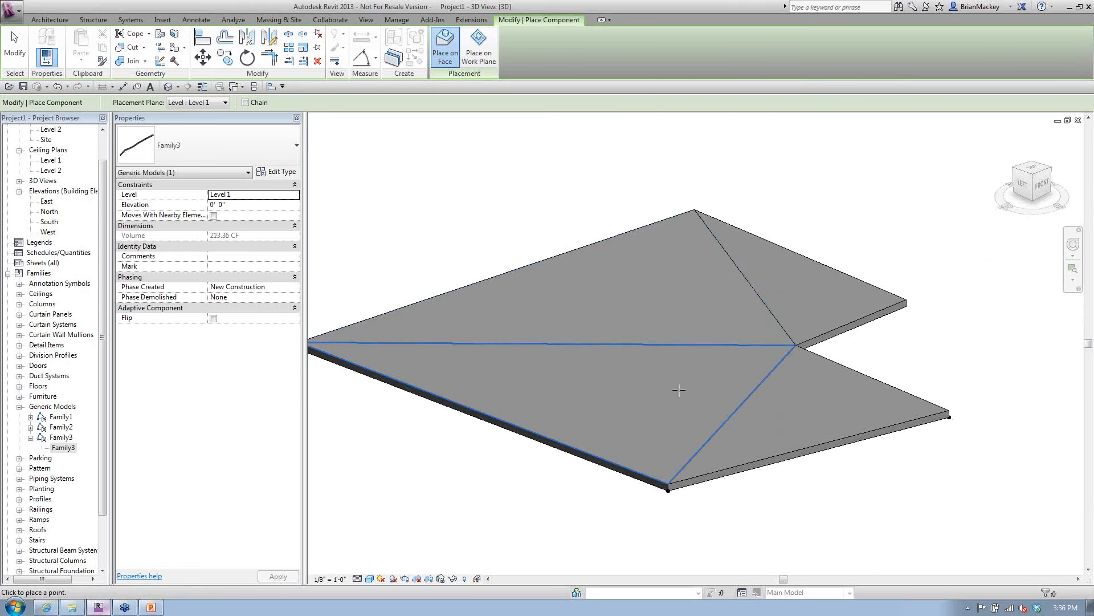
{"action": "middle_click_drag", "start_coordinate": [696, 400], "coordinate": [857, 399], "text": "shift"}
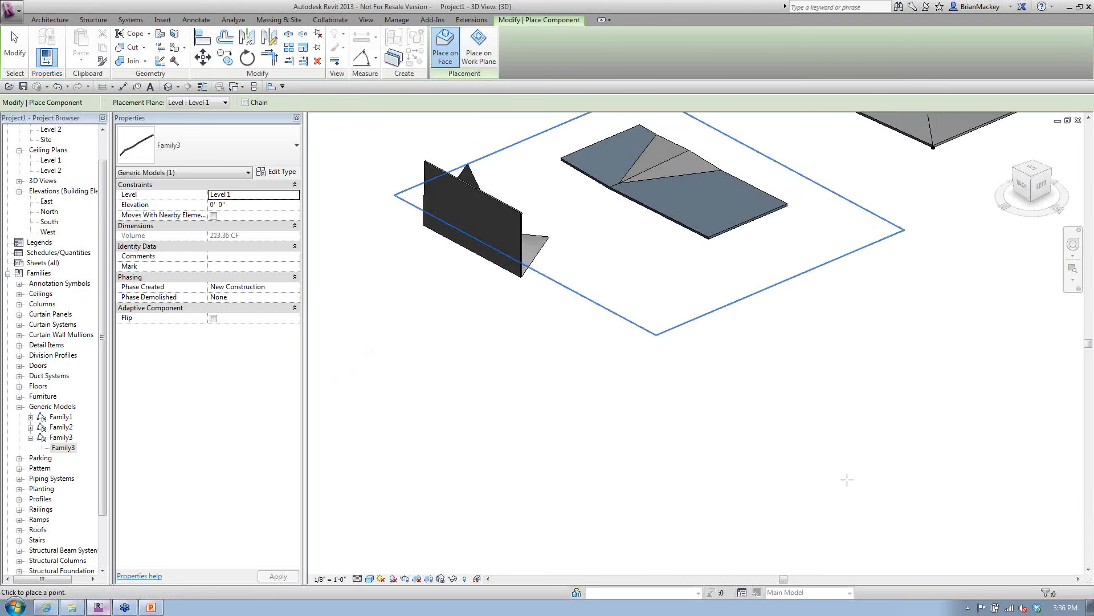
{"action": "middle_click_drag", "start_coordinate": [847, 479], "coordinate": [831, 565]}
{"action": "scroll", "coordinate": [855, 181], "scroll_direction": "up", "scroll_amount": 5}
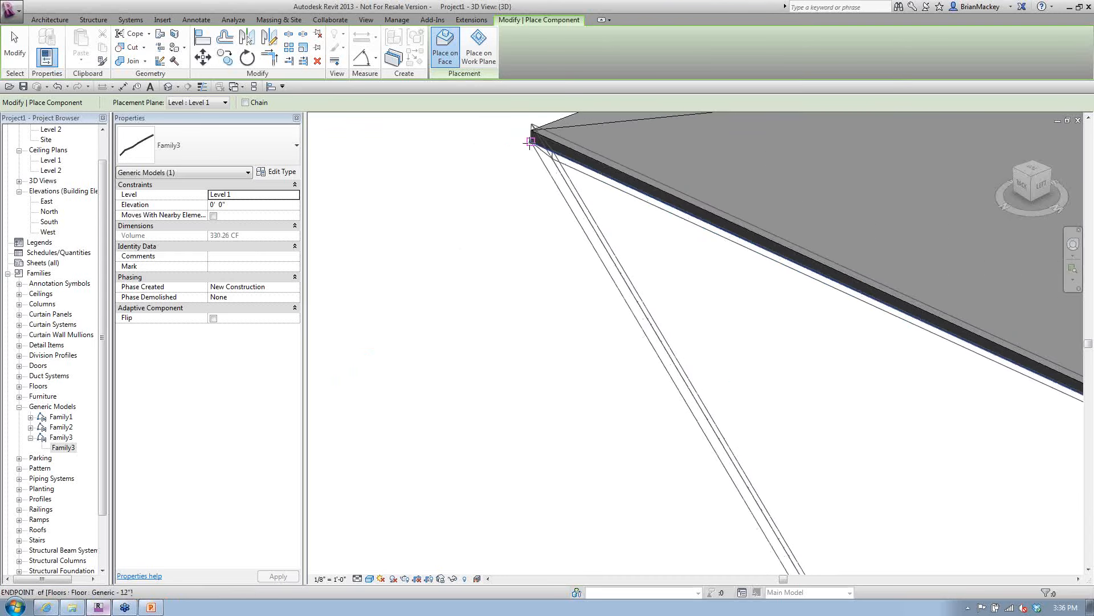
{"action": "left_click", "coordinate": [532, 140]}
{"action": "middle_click_drag", "start_coordinate": [608, 243], "coordinate": [803, 419]}
{"action": "middle_click_drag", "start_coordinate": [314, 249], "coordinate": [901, 387]}
{"action": "middle_click_drag", "start_coordinate": [325, 348], "coordinate": [920, 375]}
{"action": "scroll", "coordinate": [610, 373], "scroll_direction": "up", "scroll_amount": 3}
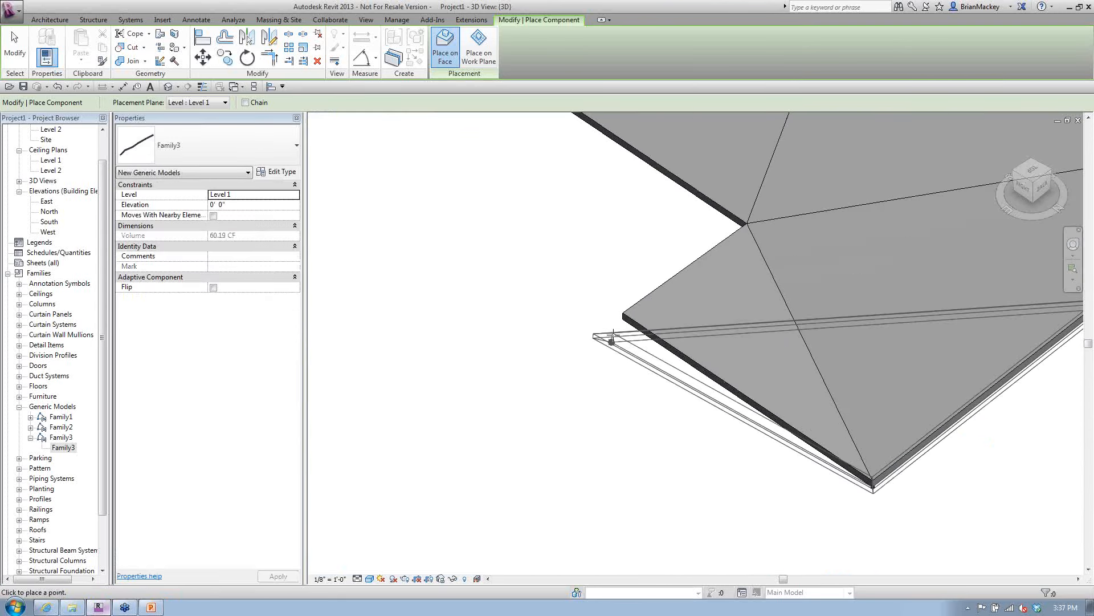
{"action": "left_click", "coordinate": [623, 319]}
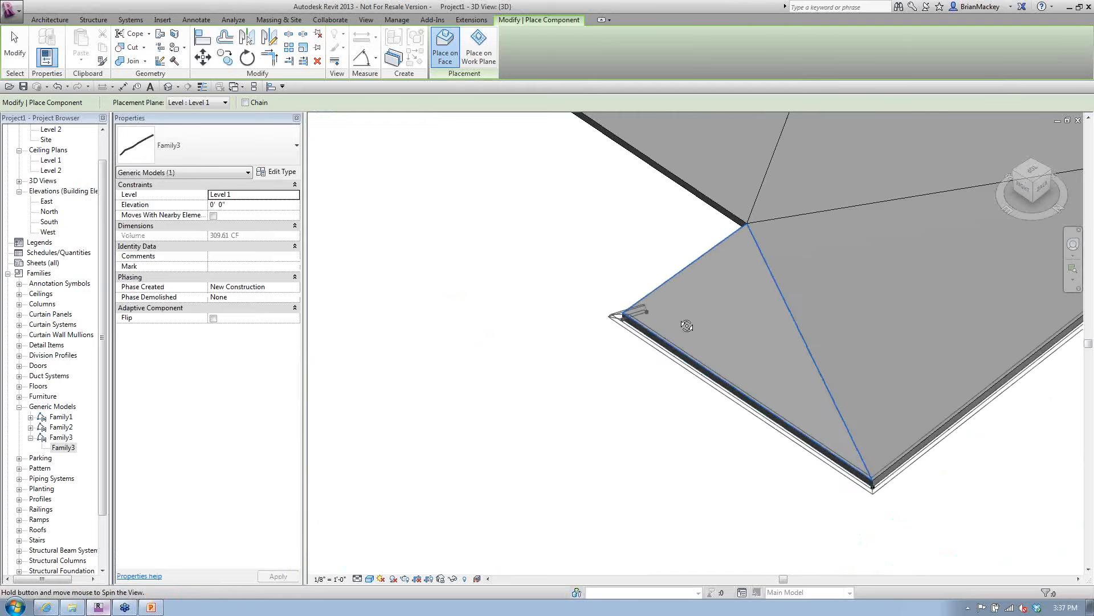
Step: Place the instance's sixth adaptive point at the bottom of the floor's inside corner and end component placement
{"action": "middle_click_drag", "start_coordinate": [688, 322], "coordinate": [735, 336], "text": "shift"}
{"action": "scroll", "coordinate": [673, 421], "scroll_direction": "down", "scroll_amount": 3}
{"action": "middle_click_drag", "start_coordinate": [672, 429], "coordinate": [813, 357]}
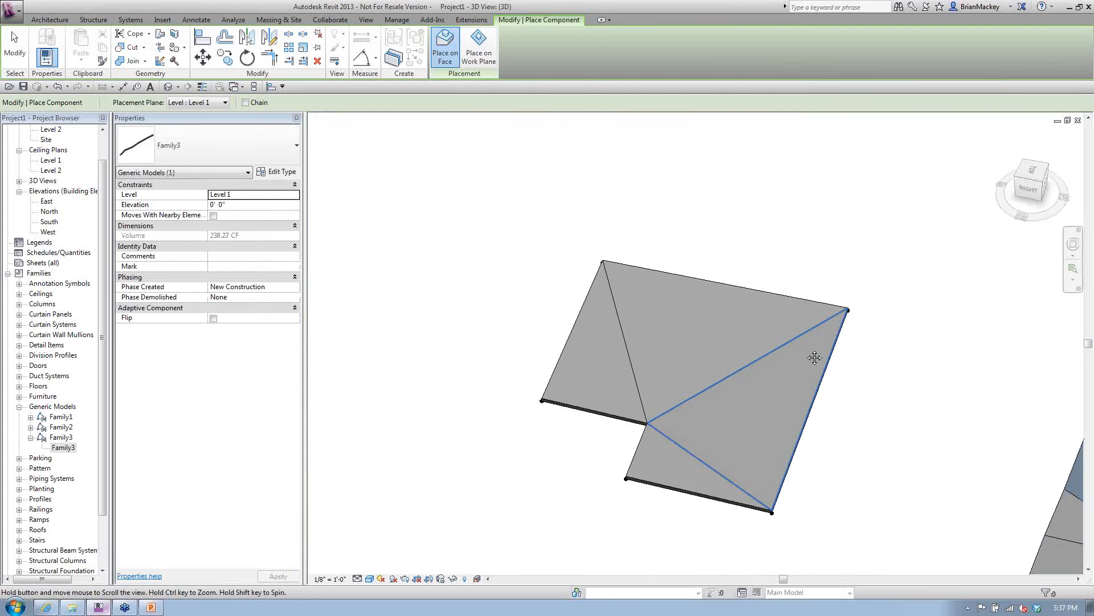
{"action": "left_click", "coordinate": [777, 508]}
{"action": "middle_click_drag", "start_coordinate": [673, 208], "coordinate": [691, 130], "text": "shift"}
{"action": "left_click", "coordinate": [612, 562]}
{"action": "scroll", "coordinate": [587, 536], "scroll_direction": "up", "scroll_amount": 6}
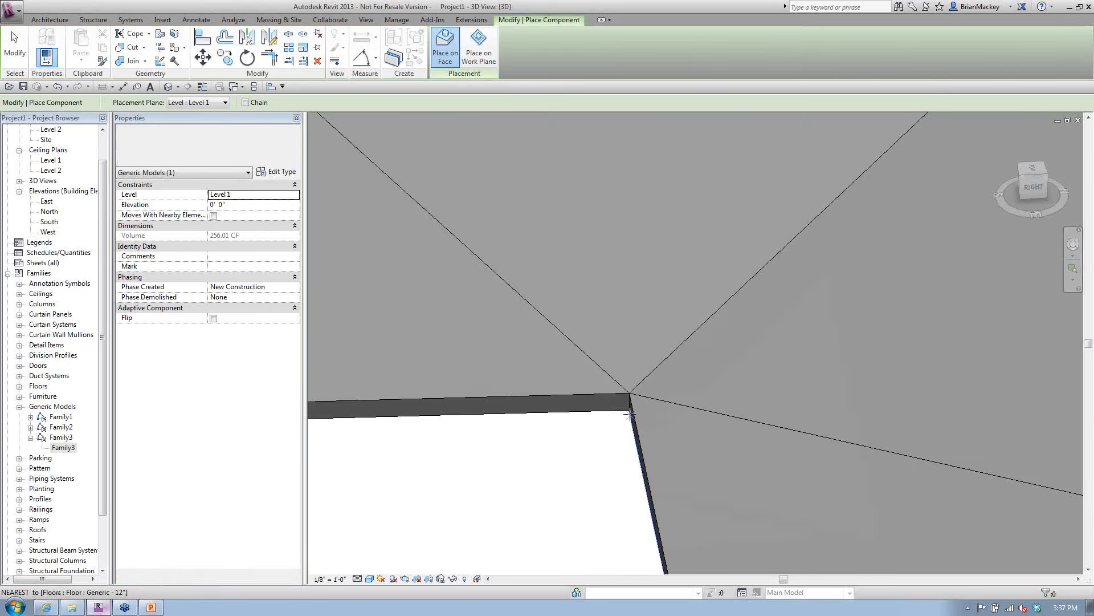
{"action": "left_click", "coordinate": [629, 411]}
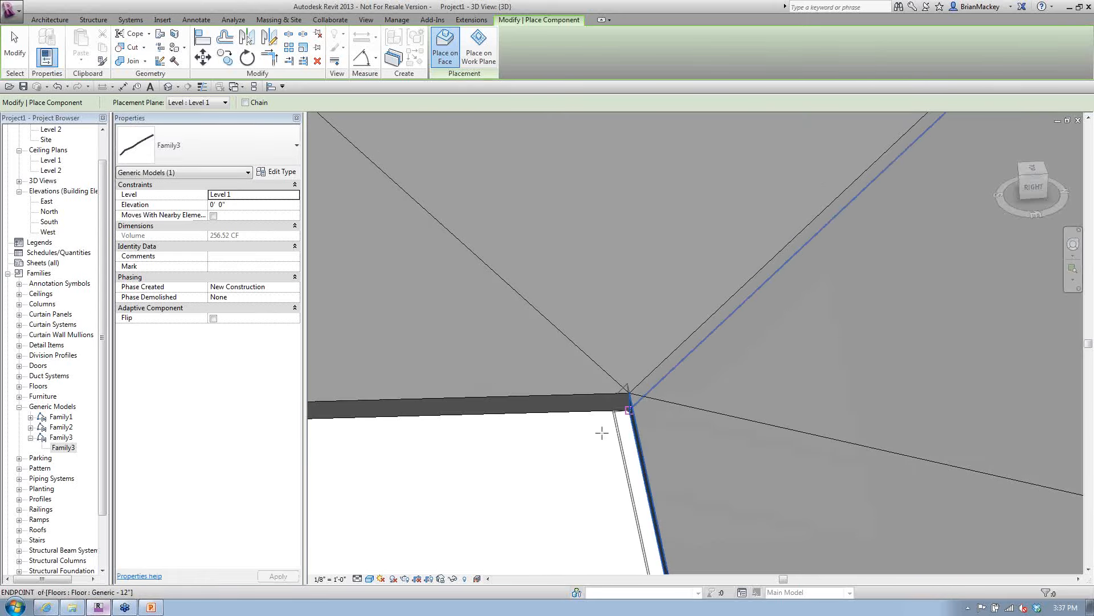
{"action": "scroll", "coordinate": [571, 431], "scroll_direction": "down", "scroll_amount": 2}
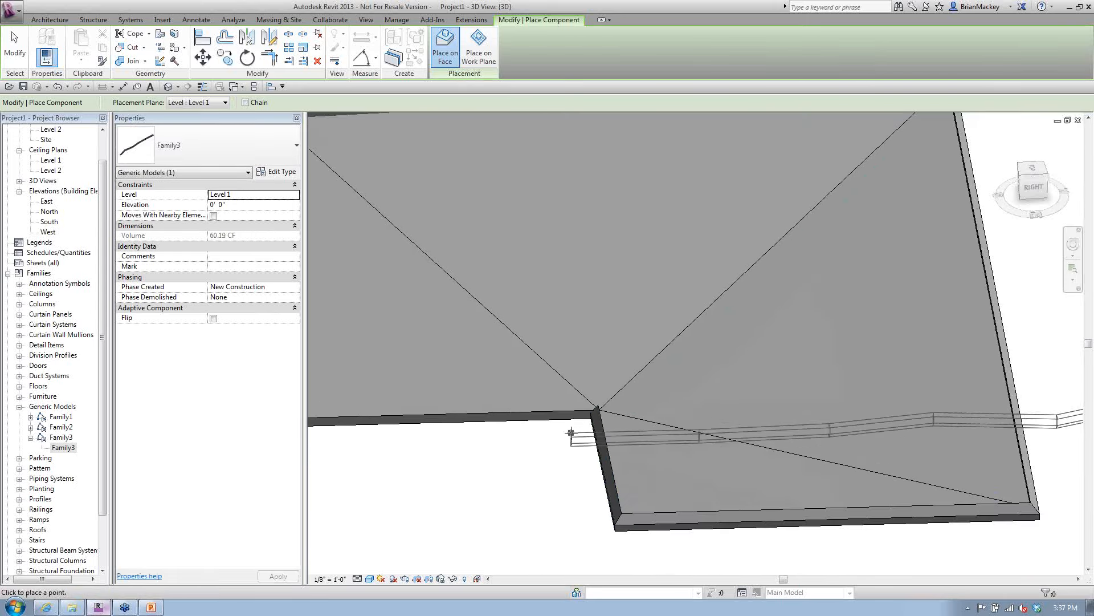
{"action": "key", "text": "Escape"}
{"action": "key", "text": "Escape"}
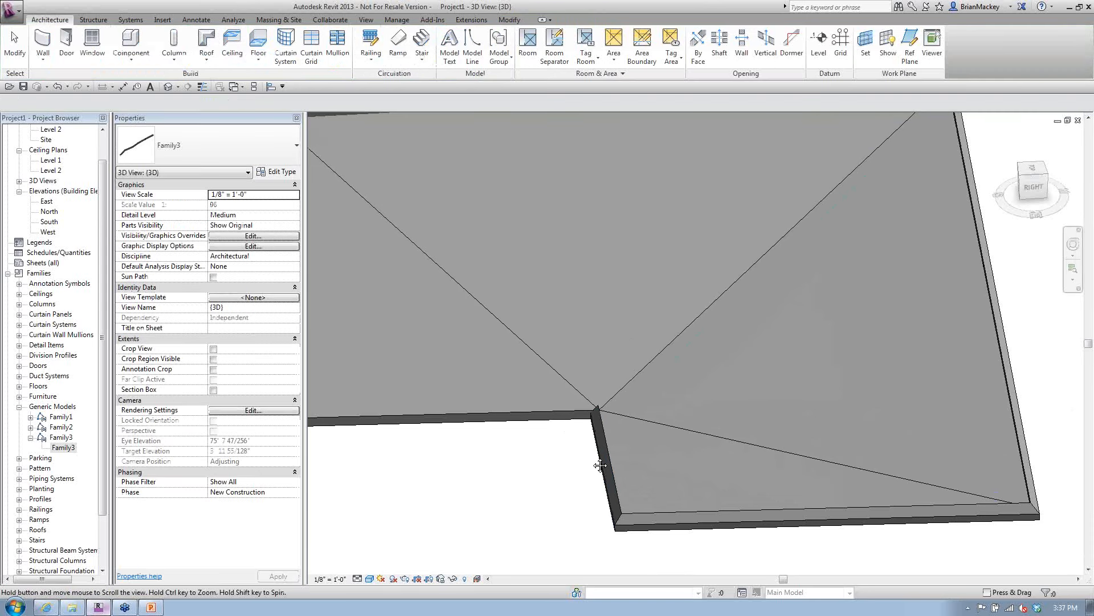
Step: Examine the placed slab edge along the floor's perimeter and at its corner joins
{"action": "scroll", "coordinate": [600, 464], "scroll_direction": "up", "scroll_amount": 1}
{"action": "middle_click_drag", "start_coordinate": [693, 497], "coordinate": [630, 380]}
{"action": "left_click", "coordinate": [666, 414]}
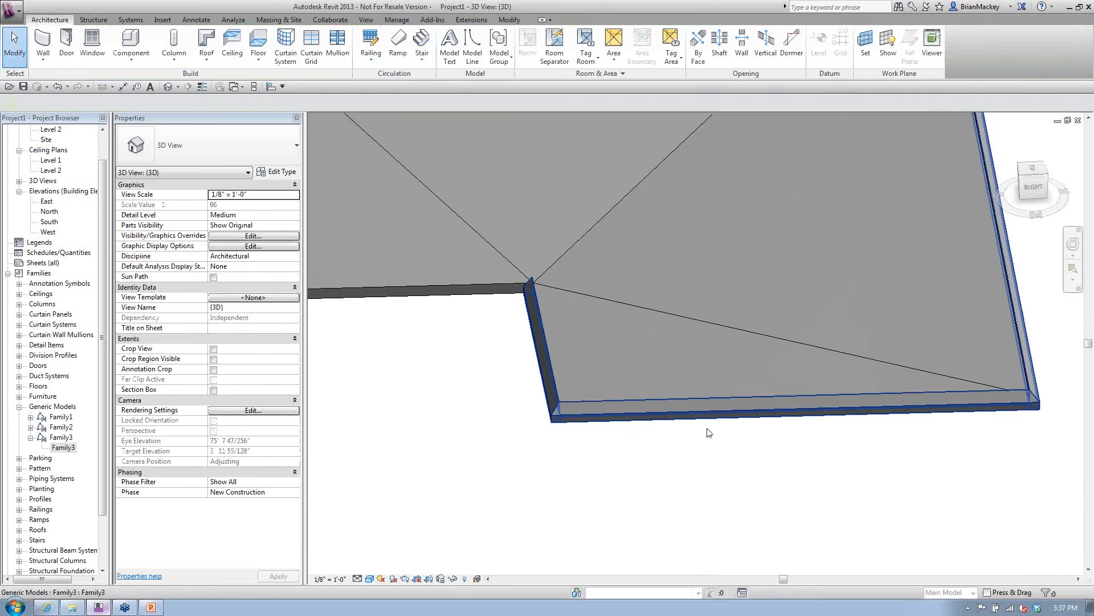
{"action": "scroll", "coordinate": [710, 429], "scroll_direction": "down", "scroll_amount": 2}
{"action": "middle_click_drag", "start_coordinate": [760, 467], "coordinate": [662, 439], "text": "shift"}
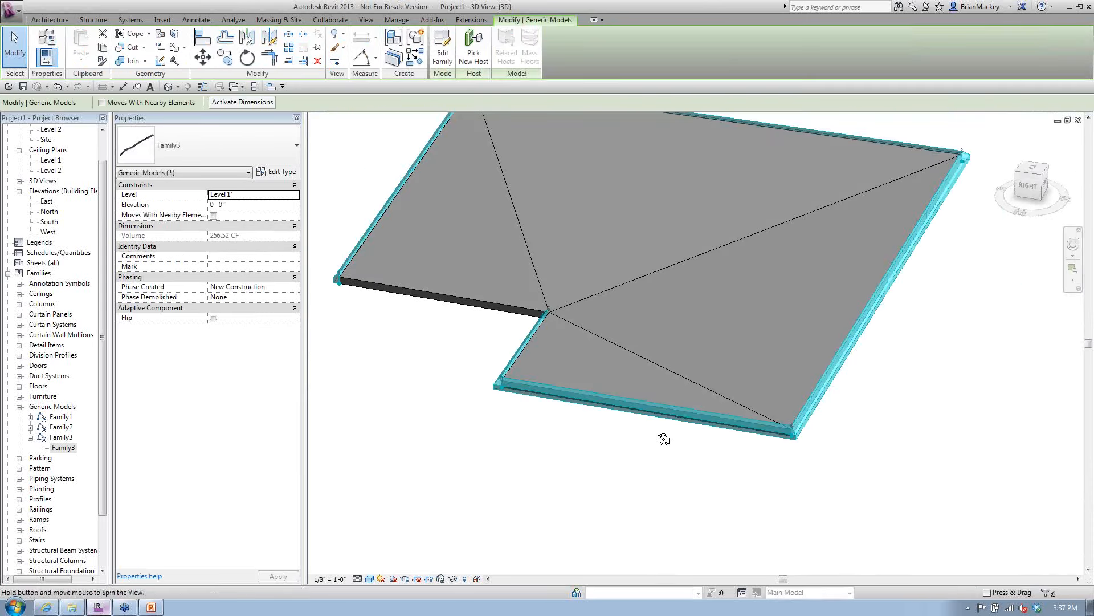
{"action": "scroll", "coordinate": [662, 439], "scroll_direction": "up", "scroll_amount": 4}
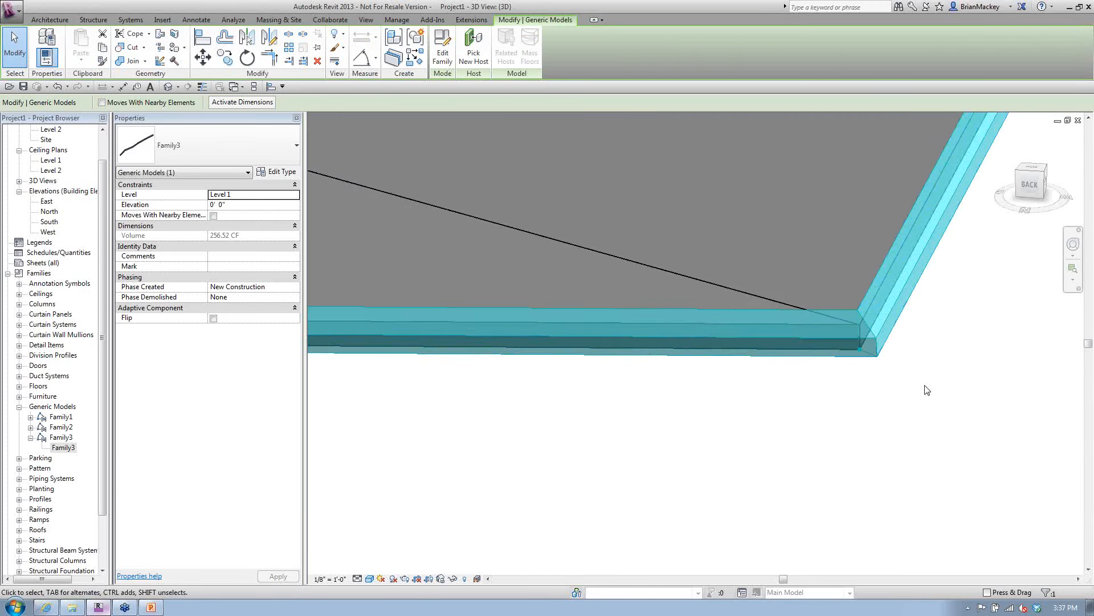
{"action": "left_click", "coordinate": [927, 390]}
{"action": "left_click", "coordinate": [912, 296]}
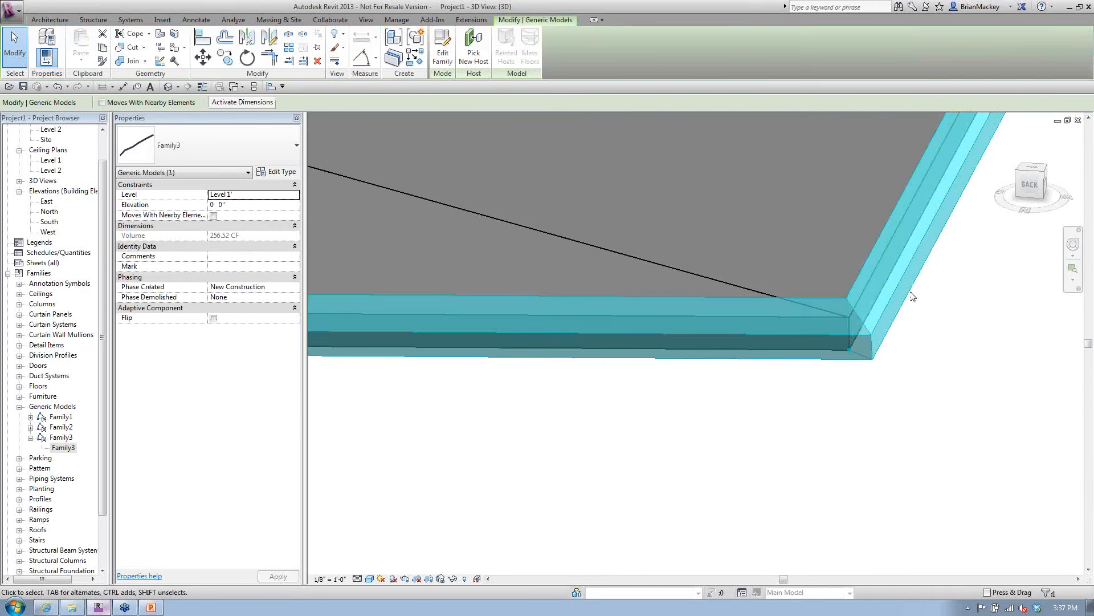
{"action": "left_click", "coordinate": [861, 375]}
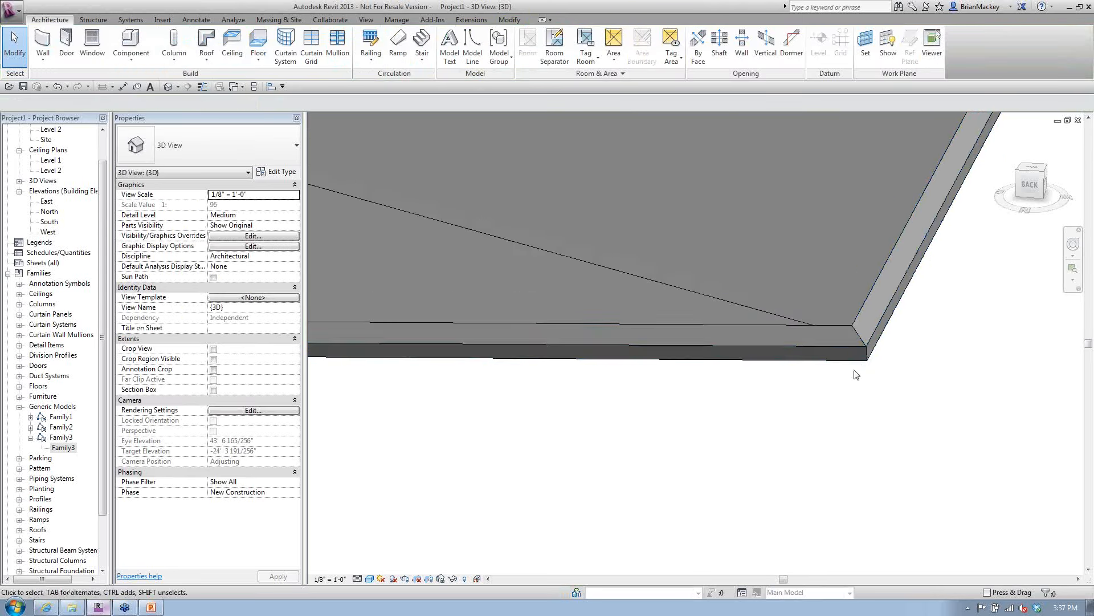
{"action": "scroll", "coordinate": [849, 371], "scroll_direction": "down", "scroll_amount": 1}
{"action": "left_click", "coordinate": [842, 360]}
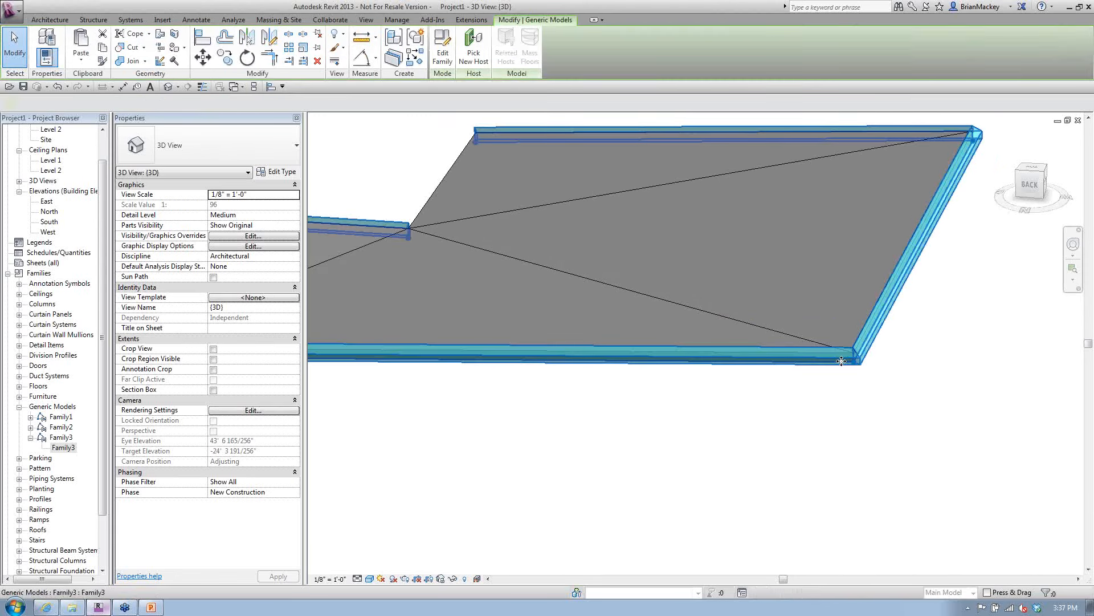
{"action": "left_click", "coordinate": [701, 405]}
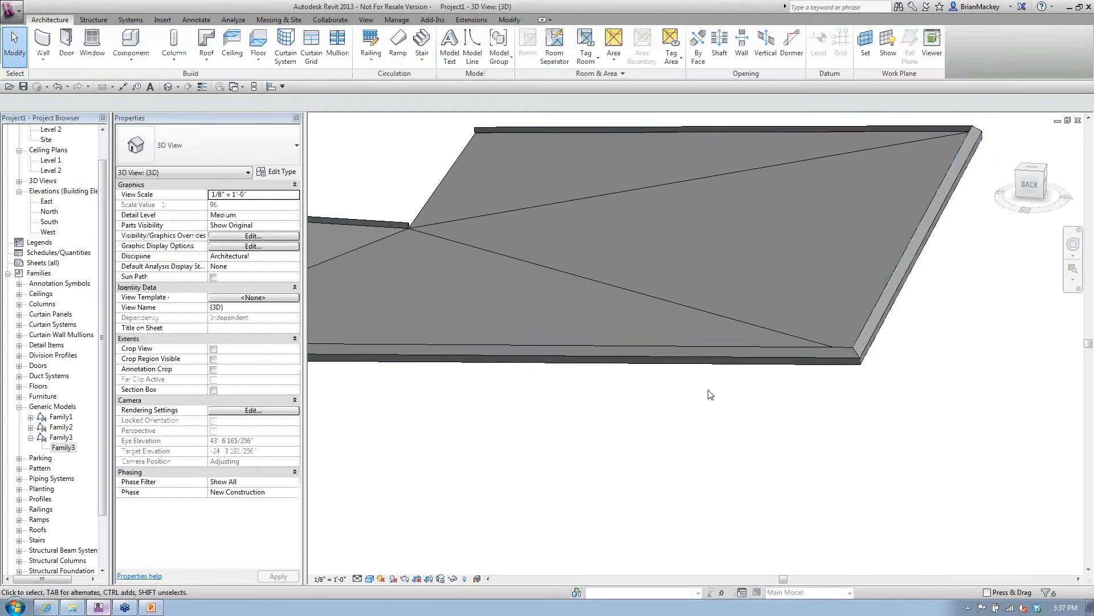
{"action": "left_click", "coordinate": [724, 370]}
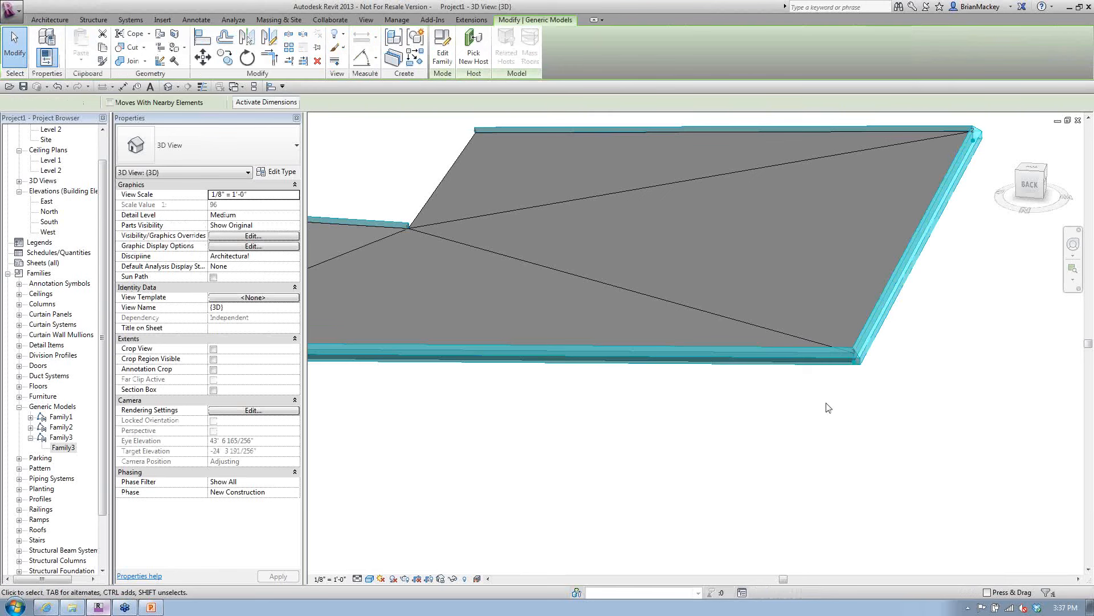
{"action": "left_click", "coordinate": [890, 410]}
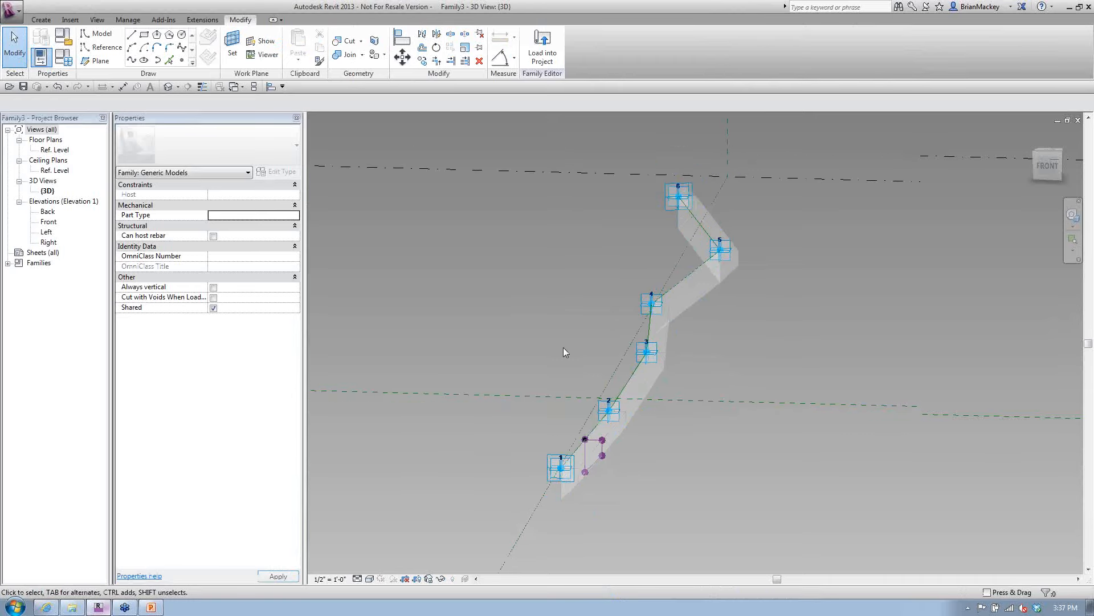
{"action": "scroll", "coordinate": [563, 347], "scroll_direction": "down", "scroll_amount": 1}
{"action": "left_click_drag", "start_coordinate": [482, 158], "coordinate": [728, 477]}
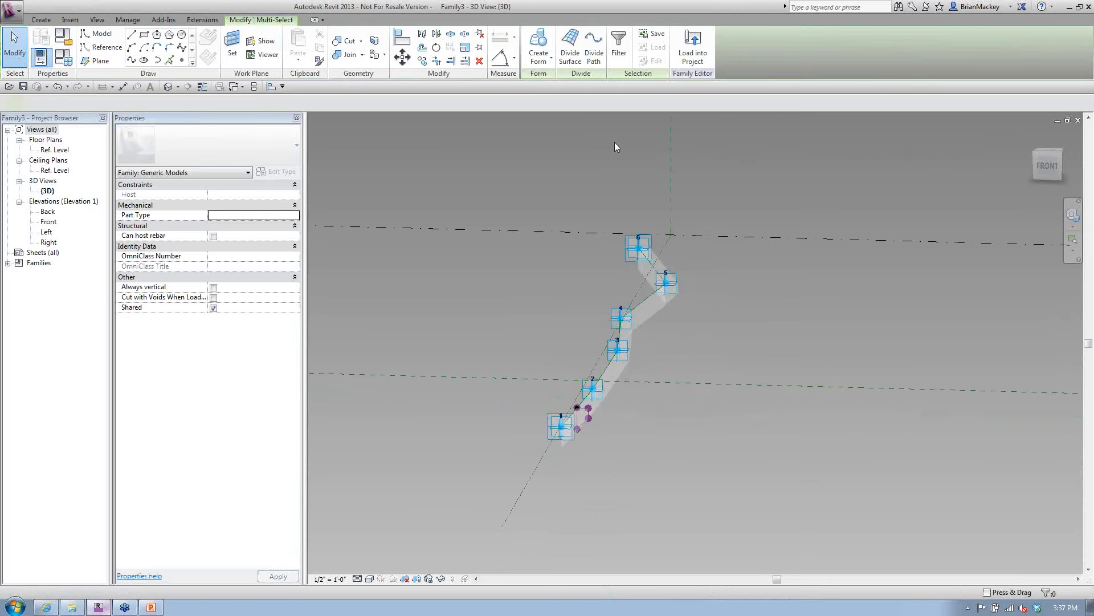
{"action": "left_click", "coordinate": [703, 62]}
{"action": "left_click", "coordinate": [587, 390]}
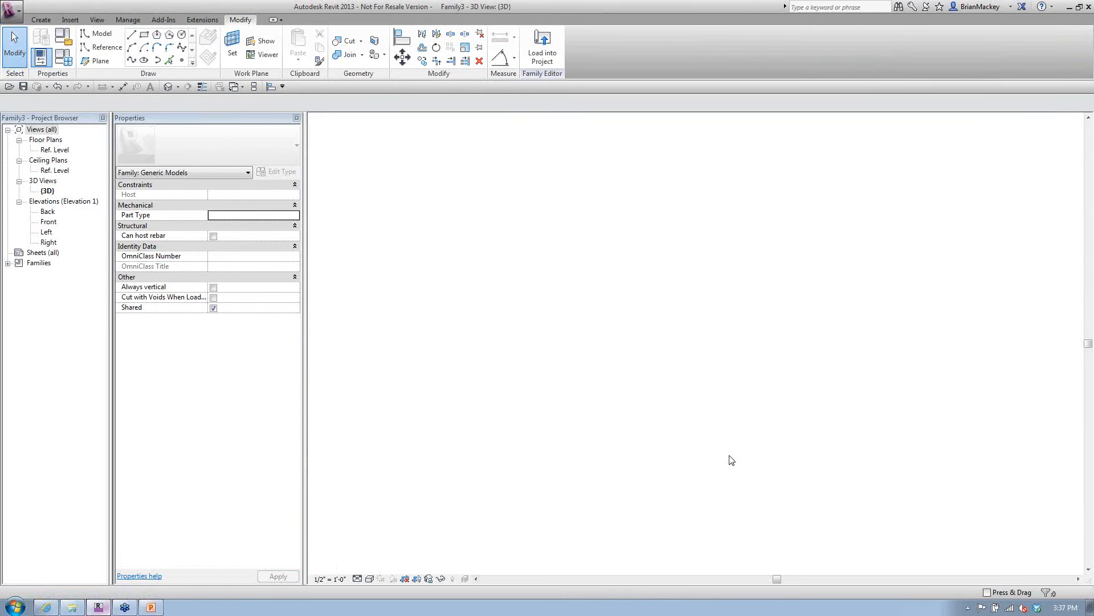
Step: Select only the six adaptive points in Family3 and set their orientation to Orthogonal on Placement
{"action": "left_click_drag", "start_coordinate": [498, 137], "coordinate": [730, 455]}
{"action": "left_click", "coordinate": [618, 48]}
{"action": "left_click", "coordinate": [615, 251]}
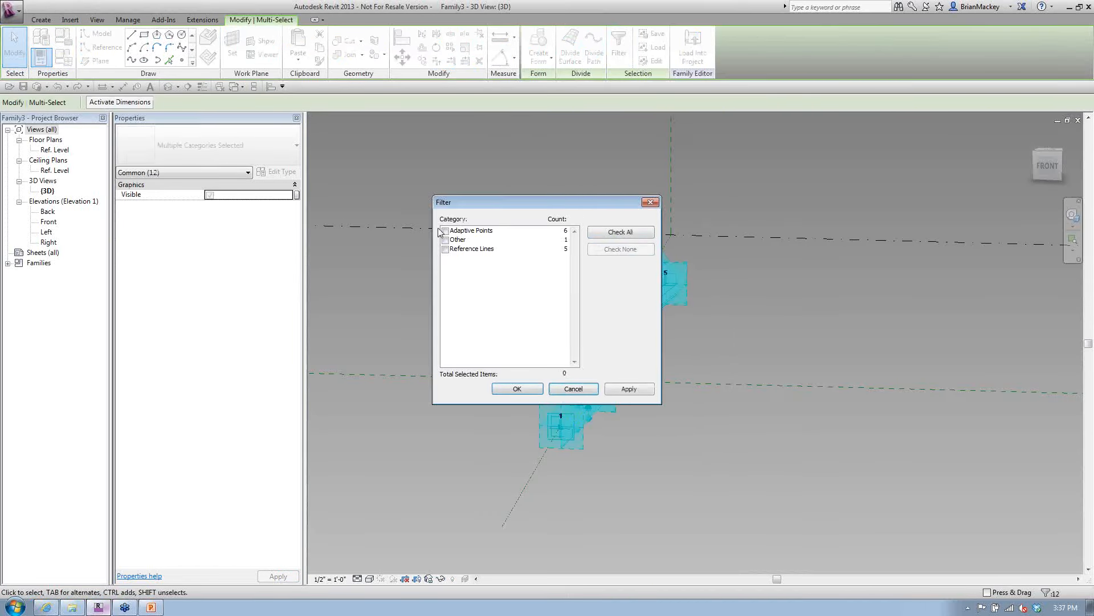
{"action": "left_click", "coordinate": [445, 231]}
{"action": "left_click", "coordinate": [511, 388]}
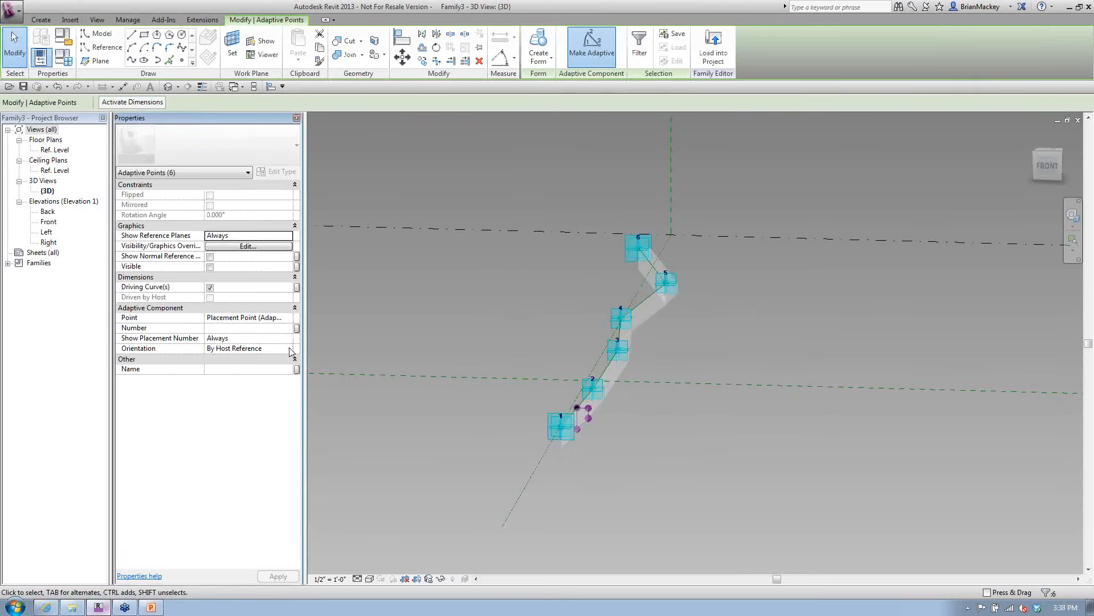
{"action": "left_click", "coordinate": [288, 349]}
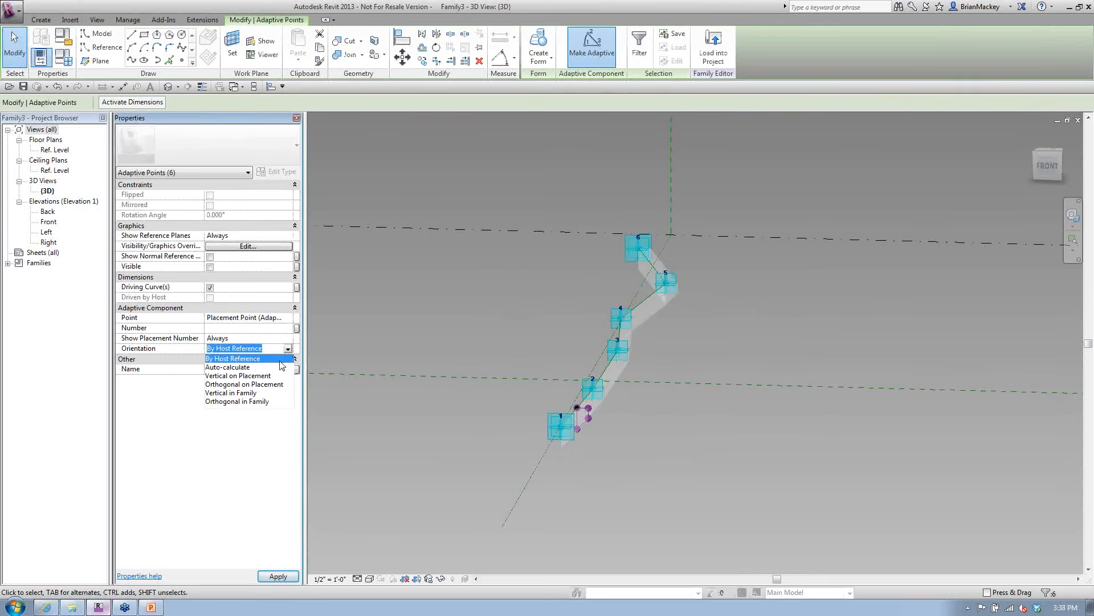
{"action": "left_click", "coordinate": [249, 384]}
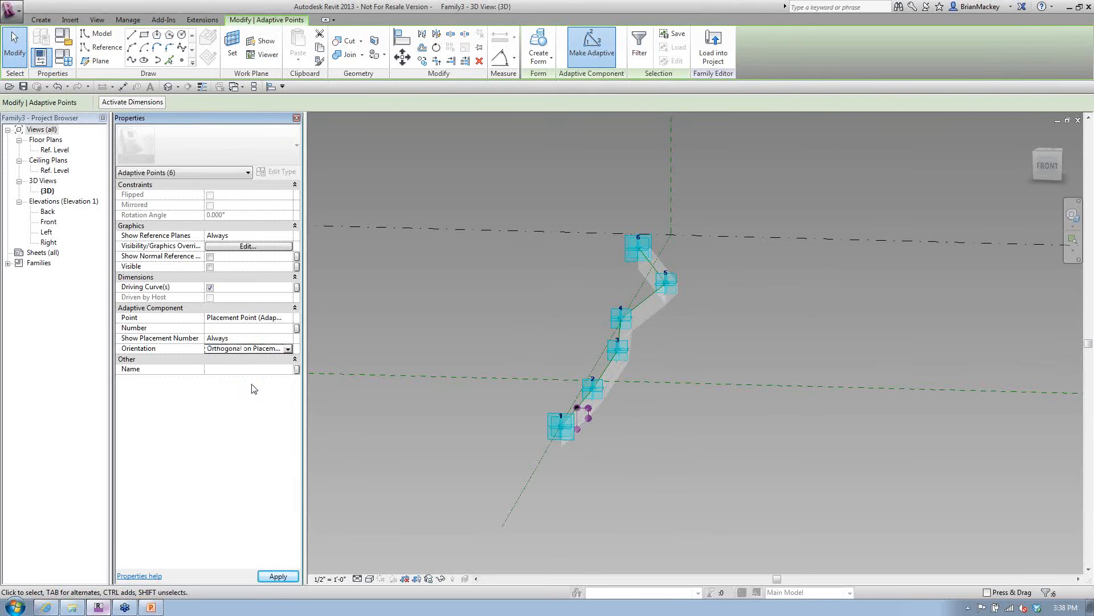
{"action": "left_click", "coordinate": [601, 135]}
Step: Load Family3 into Project1 and overwrite the existing version
{"action": "left_click", "coordinate": [559, 64]}
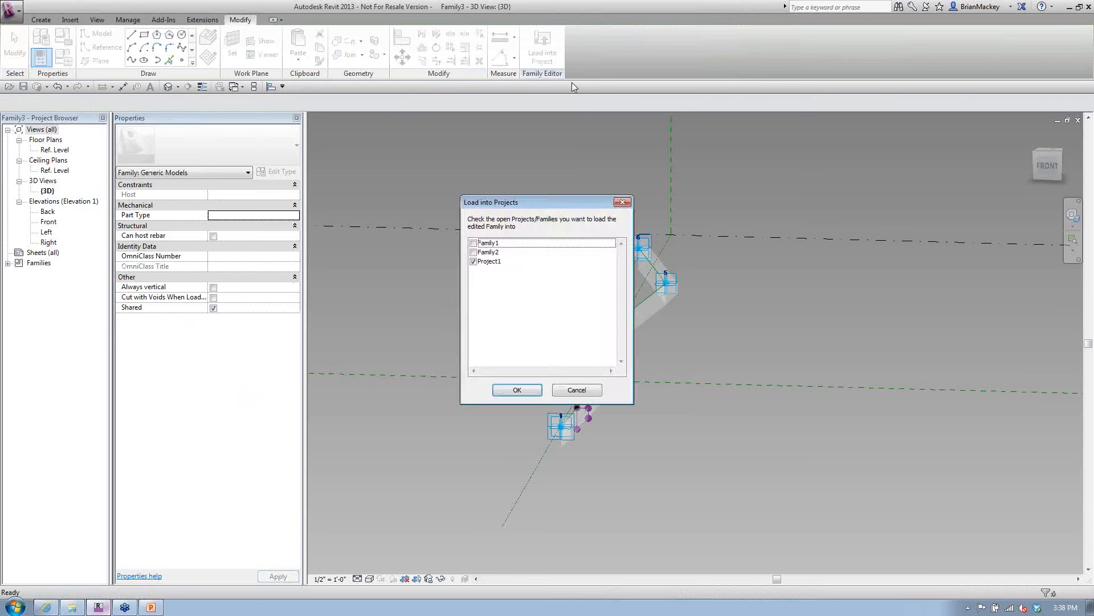
{"action": "left_click", "coordinate": [513, 388]}
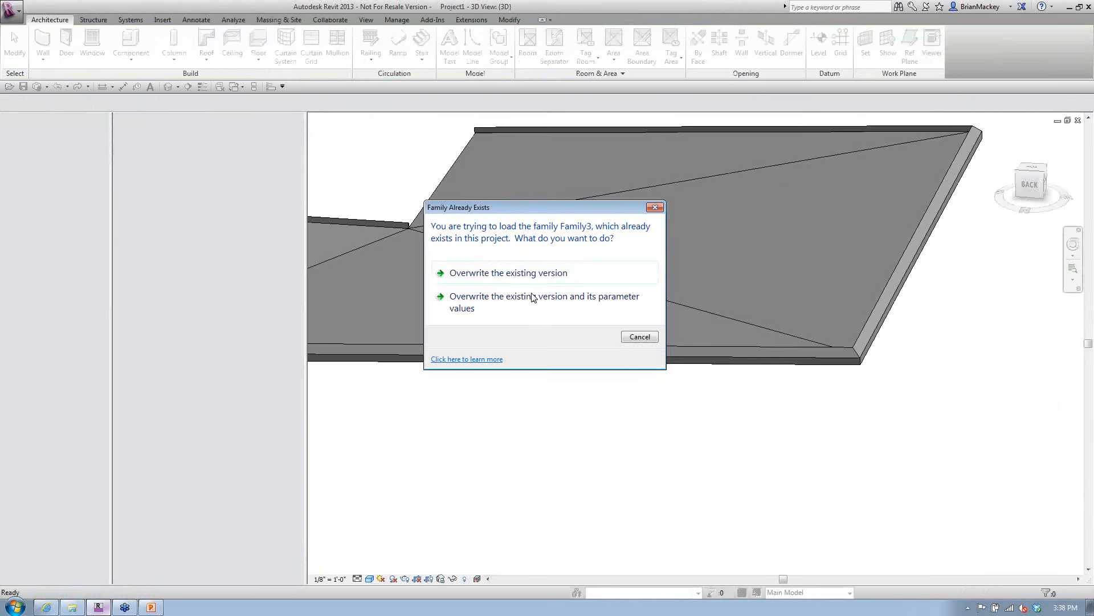
{"action": "left_click", "coordinate": [533, 281]}
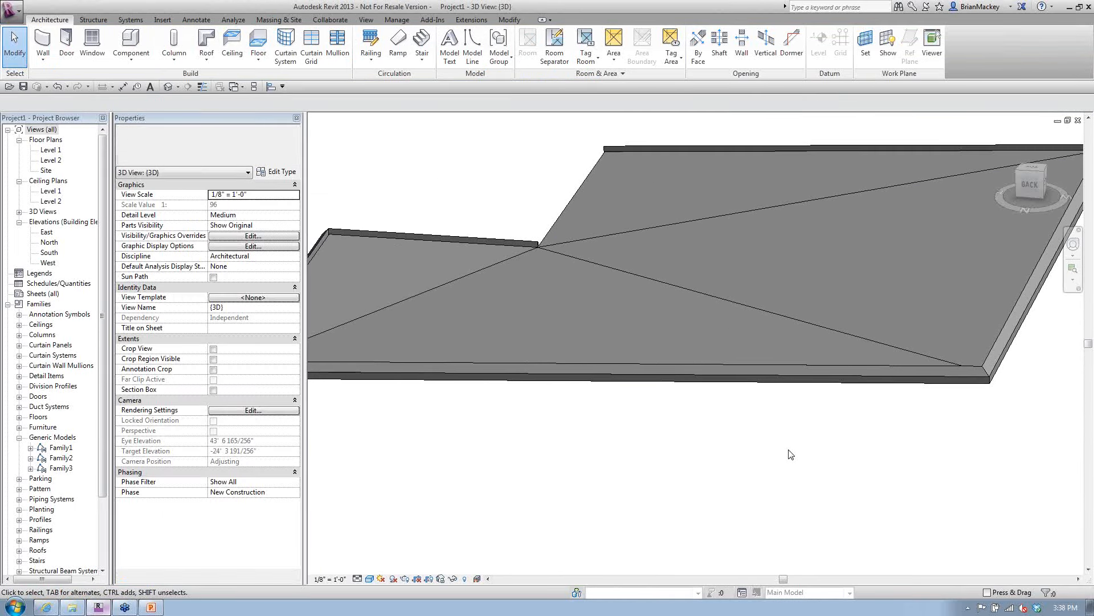
Step: Return to Family3, reselect the six adaptive points and set their orientation to Vertical on Placement
{"action": "key", "text": "ctrl+Tab"}
{"action": "right_click", "coordinate": [695, 339]}
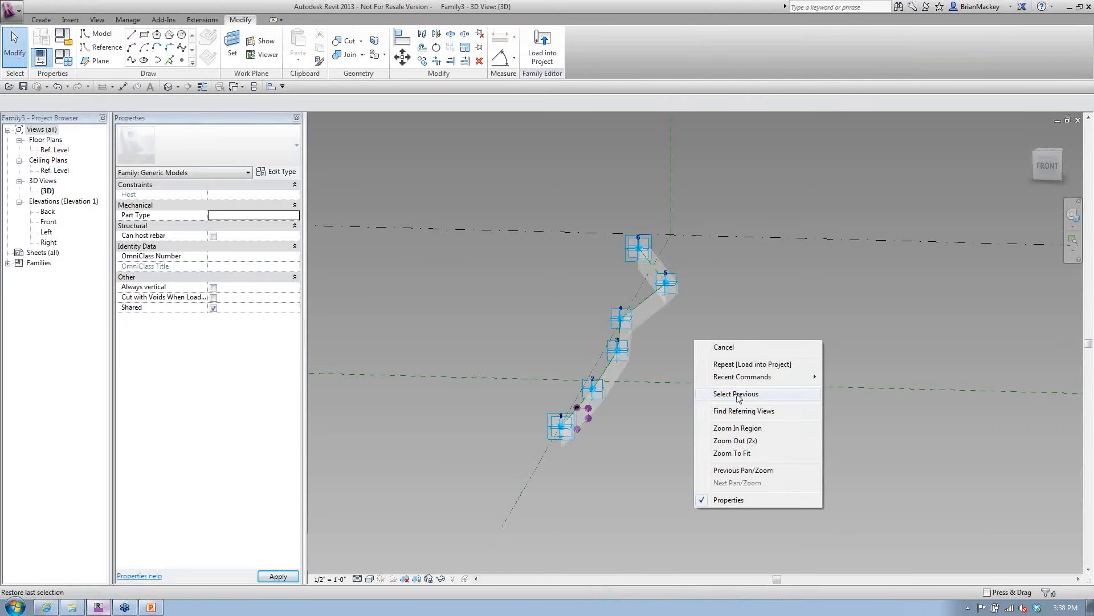
{"action": "left_click", "coordinate": [734, 394]}
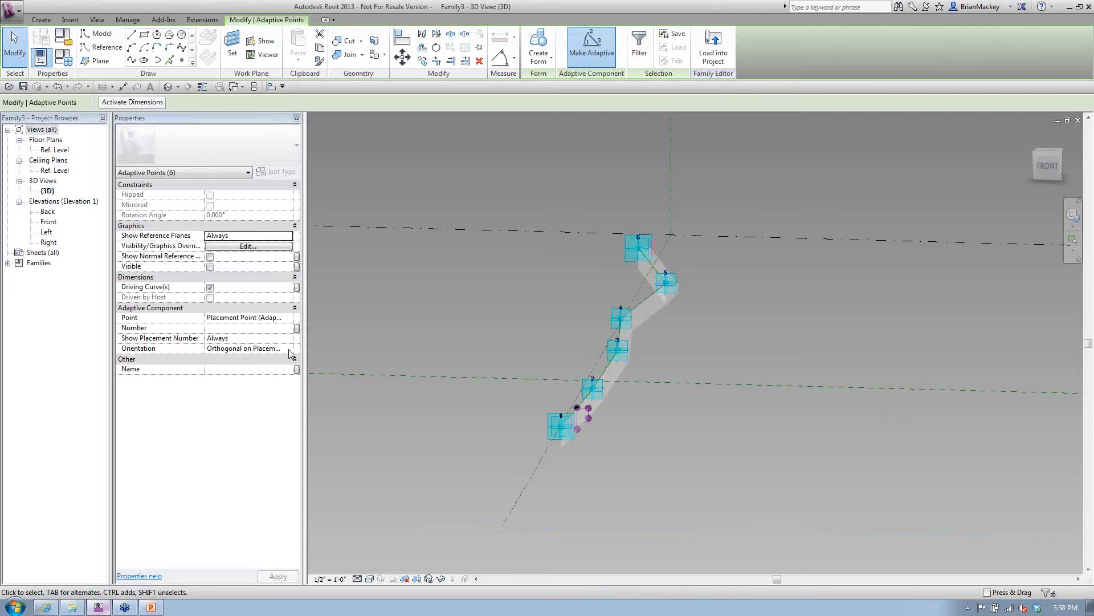
{"action": "left_click", "coordinate": [288, 348]}
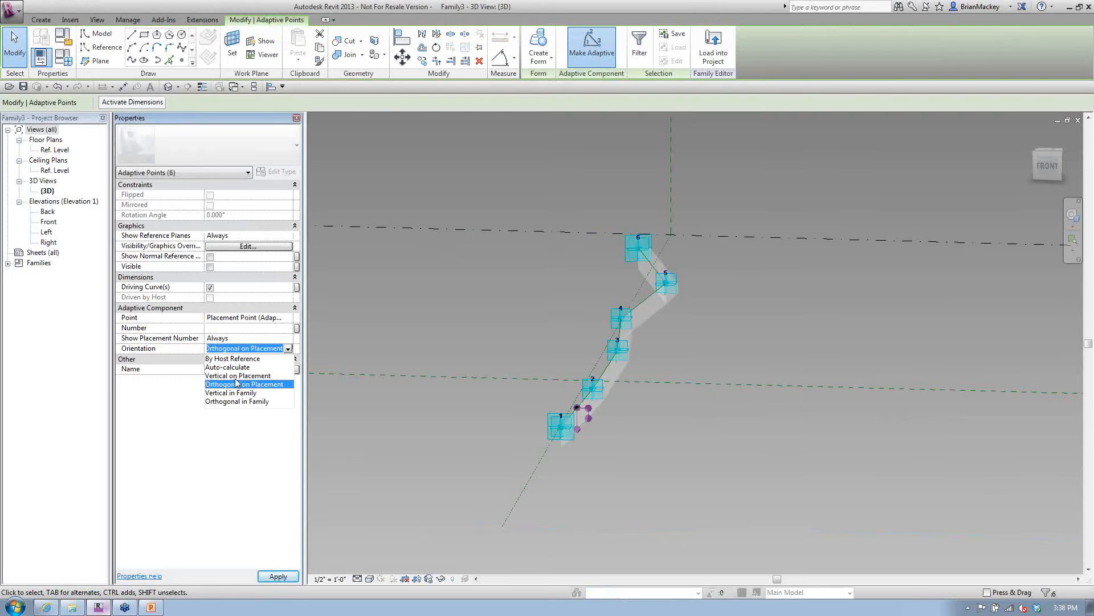
{"action": "left_click", "coordinate": [236, 376]}
{"action": "left_click", "coordinate": [599, 163]}
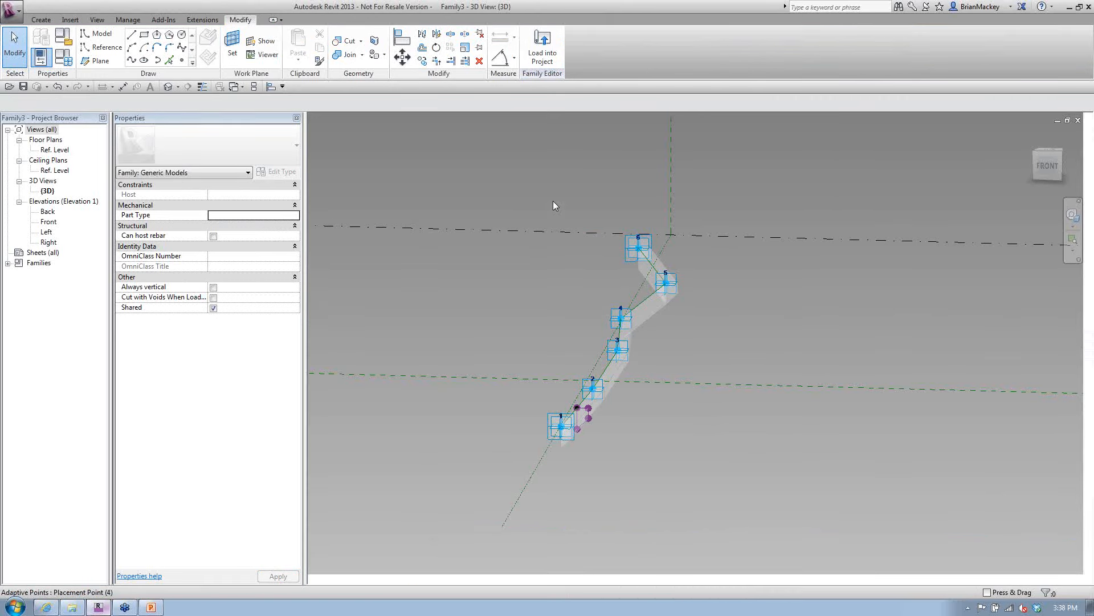
Step: Reload the revised Family3 into Project1, overwriting the existing version, and examine the slab edge around the floor
{"action": "left_click", "coordinate": [539, 57]}
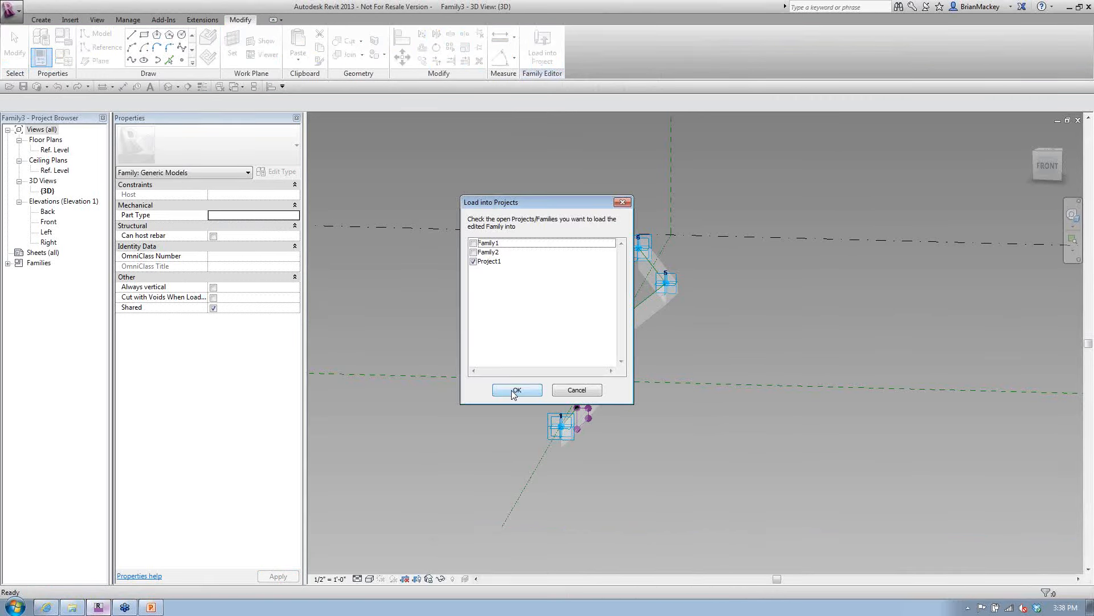
{"action": "left_click", "coordinate": [514, 392]}
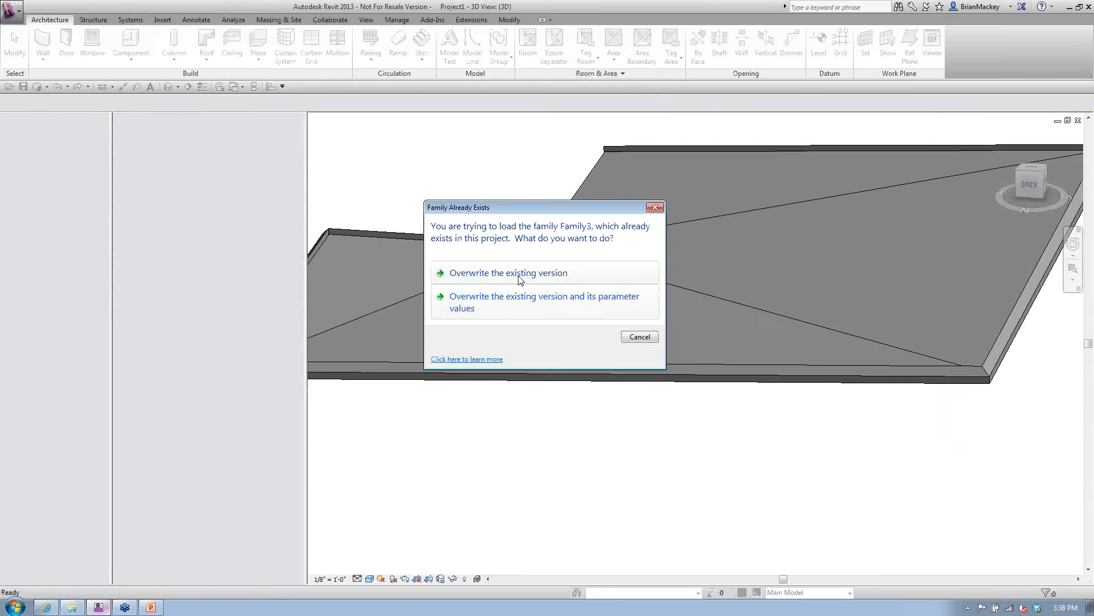
{"action": "left_click", "coordinate": [521, 277]}
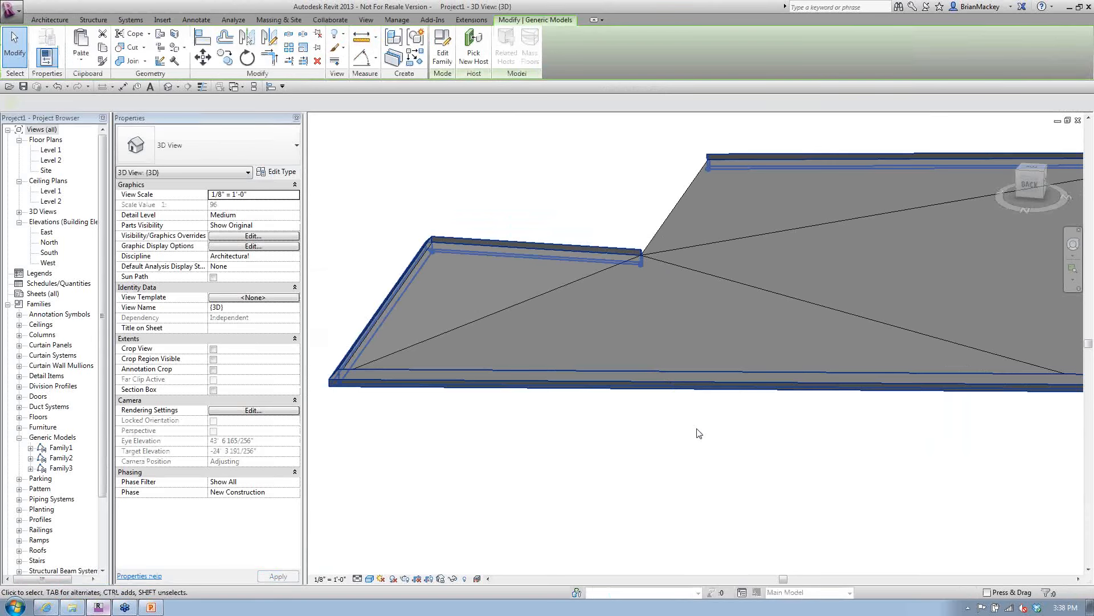
{"action": "middle_click_drag", "start_coordinate": [699, 433], "coordinate": [799, 514], "text": "shift"}
{"action": "left_click", "coordinate": [855, 512]}
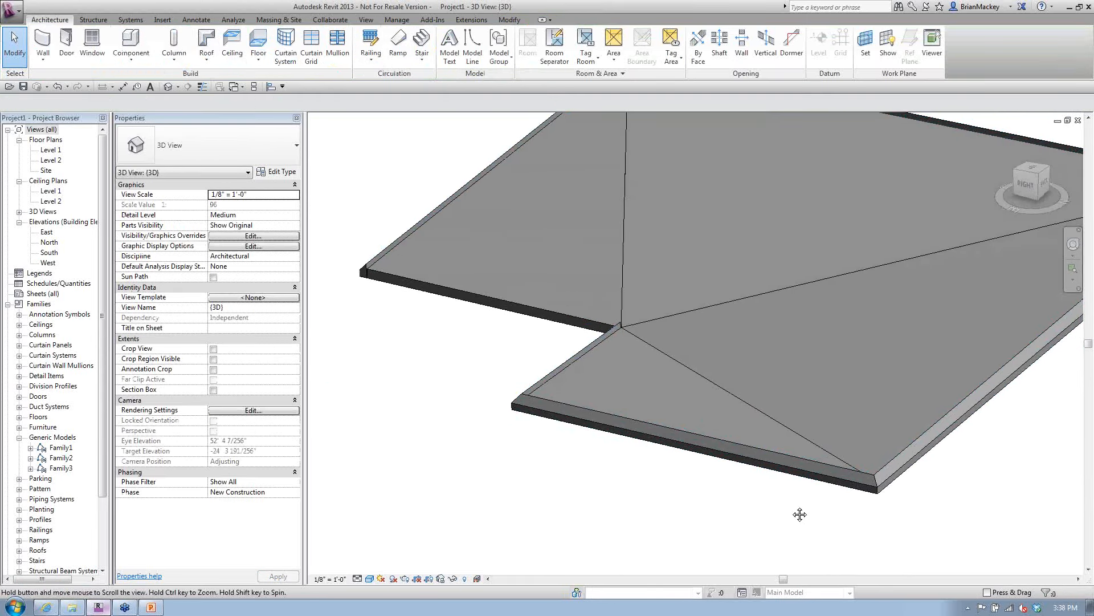
{"action": "scroll", "coordinate": [746, 464], "scroll_direction": "down", "scroll_amount": 3}
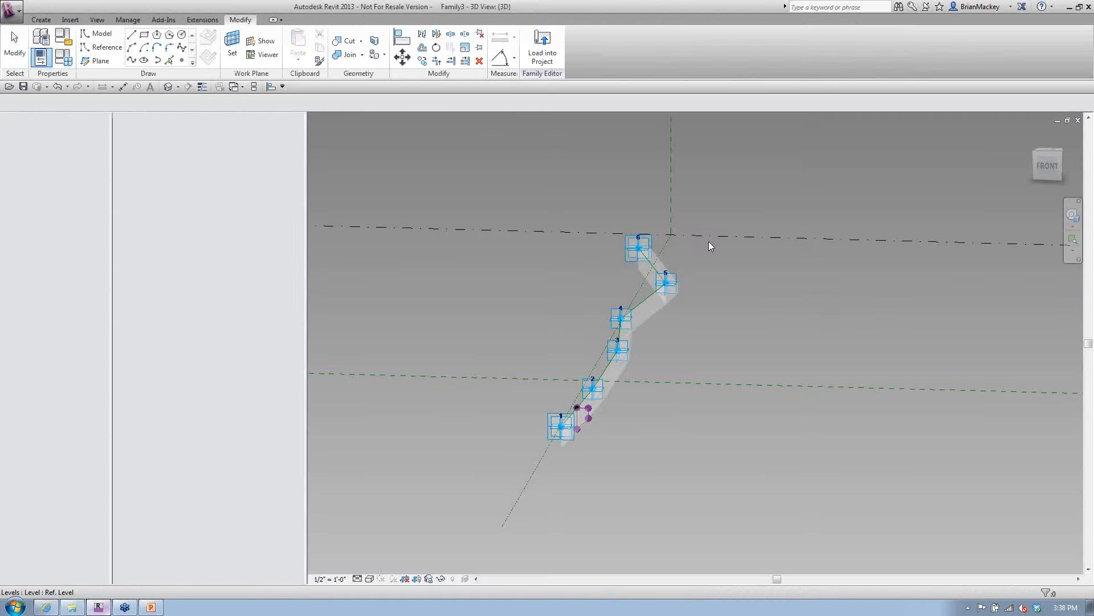
Step: Close the open families Family3, Family2 and Family1 and return to the Project1 3D view
{"action": "left_click", "coordinate": [641, 309]}
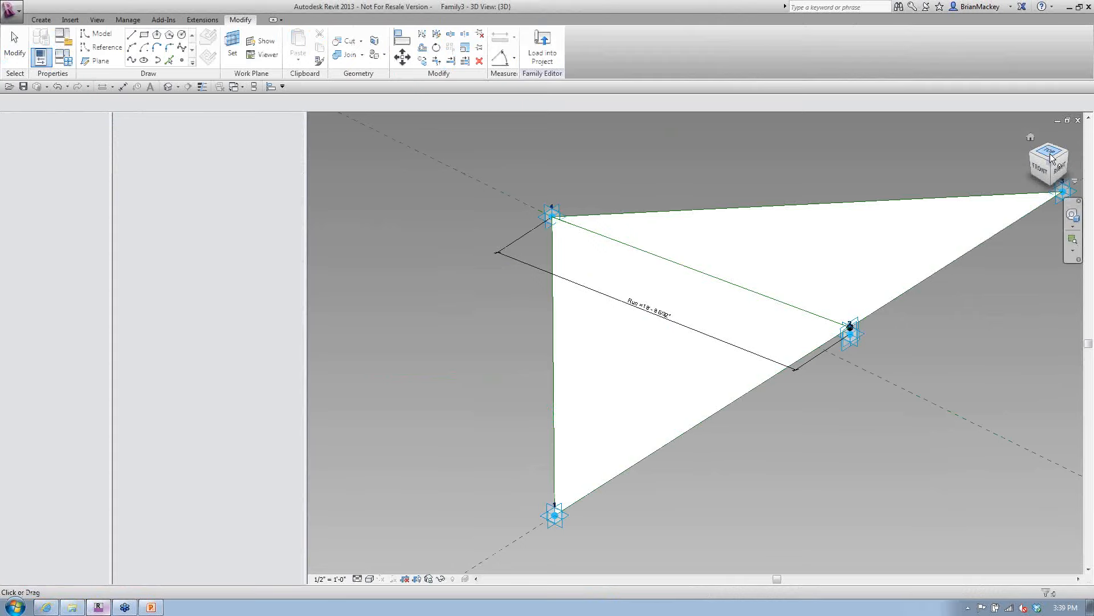
{"action": "left_click", "coordinate": [584, 308]}
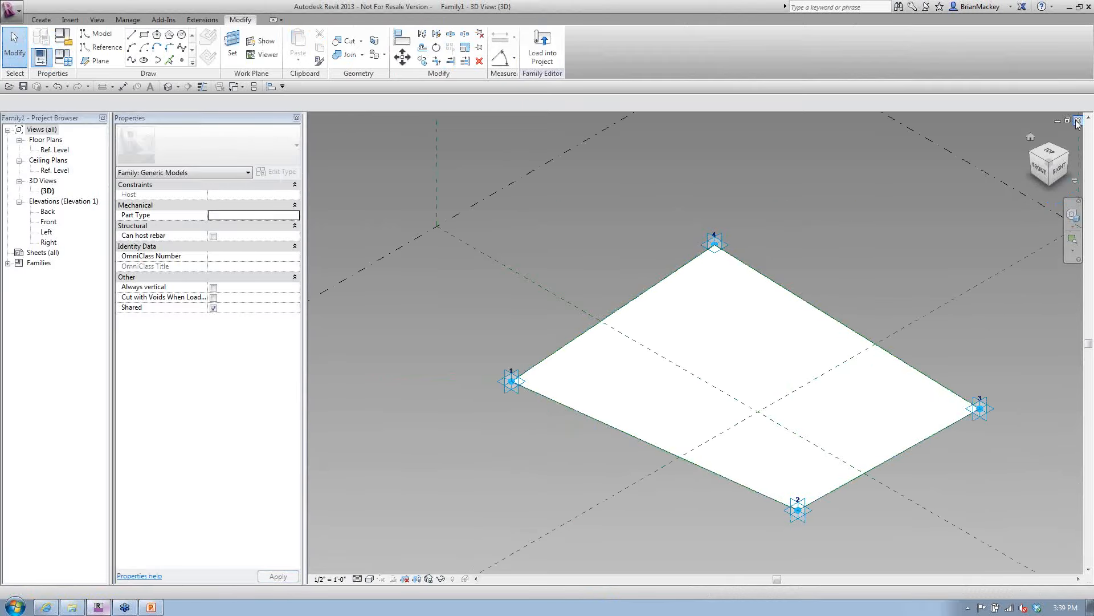
{"action": "left_click", "coordinate": [587, 307]}
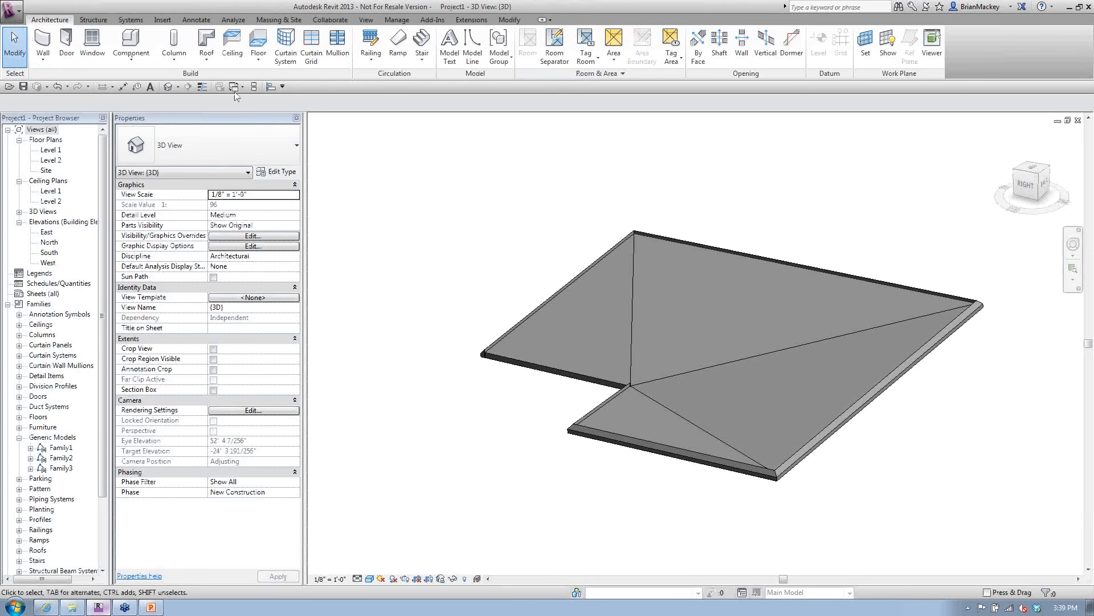
Step: Open the recent family RoundTower.rfa
{"action": "left_click", "coordinate": [17, 18]}
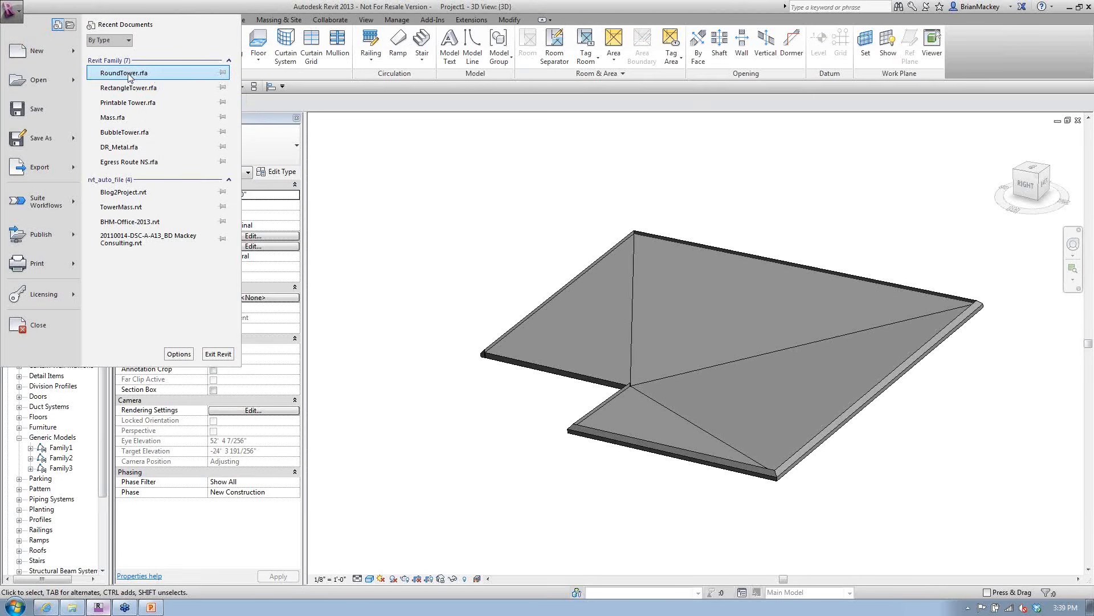
{"action": "left_click", "coordinate": [145, 92]}
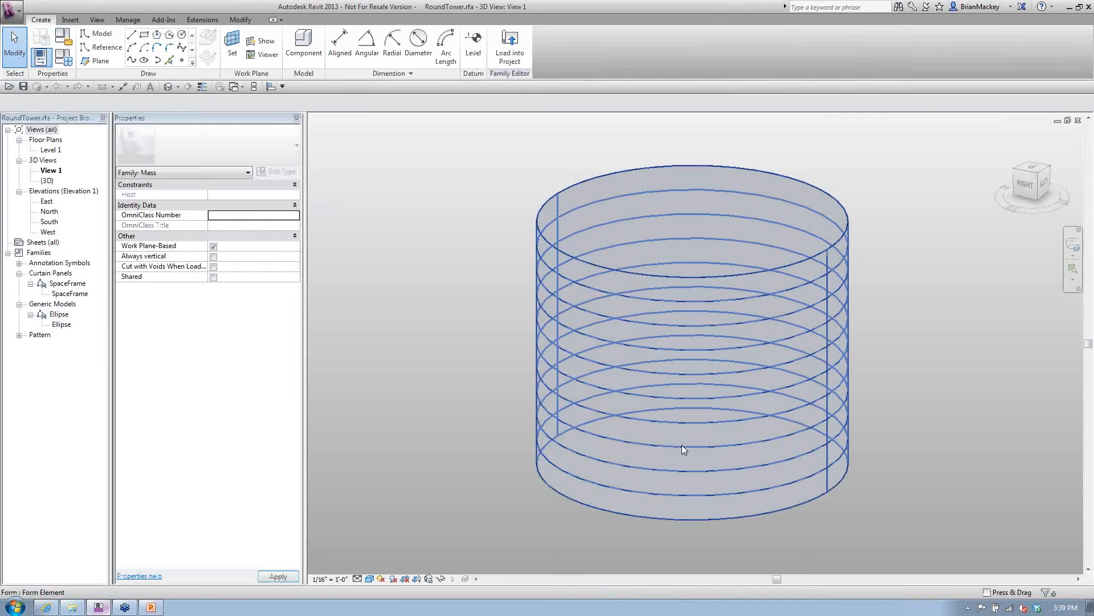
{"action": "mouse_move", "coordinate": [826, 535]}
{"action": "middle_mouse_down"}
{"action": "mouse_move", "coordinate": [777, 420]}
{"action": "mouse_move", "coordinate": [816, 481]}
{"action": "middle_mouse_up"}
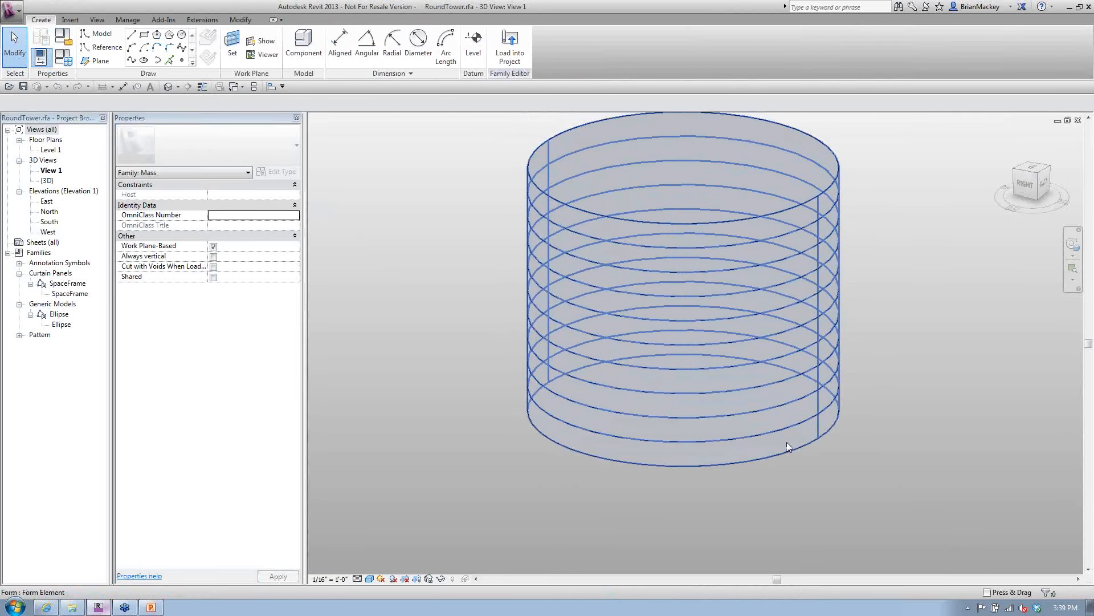
Step: Divide the cylinder's front curved surface and apply the Rectangle SpaceFrame panel type to it
{"action": "left_click", "coordinate": [544, 305]}
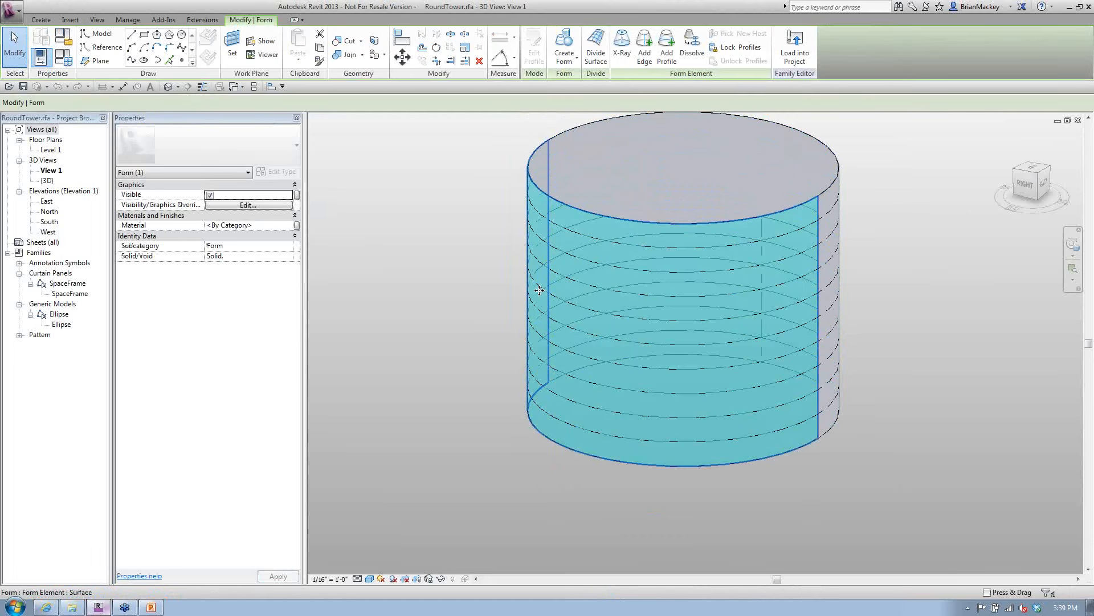
{"action": "left_click", "coordinate": [597, 59]}
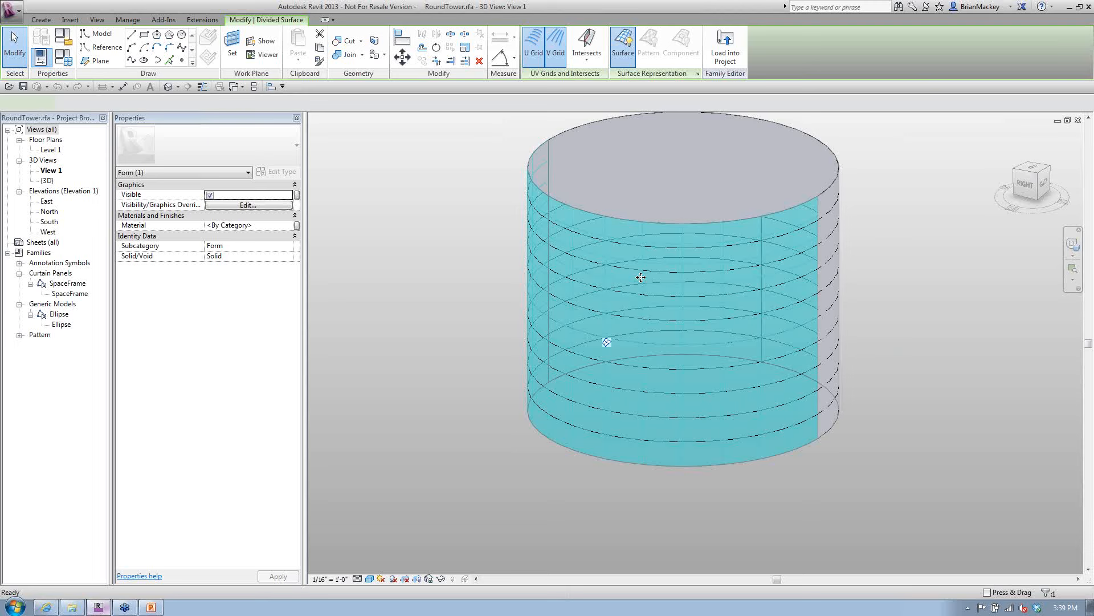
{"action": "left_click", "coordinate": [296, 145]}
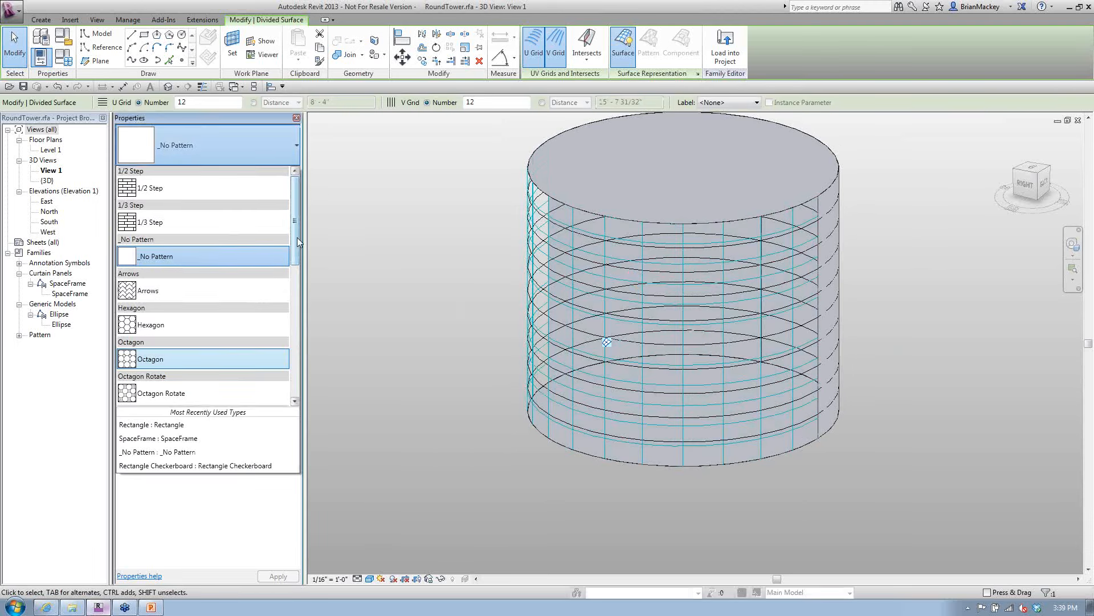
{"action": "left_click_drag", "start_coordinate": [297, 237], "coordinate": [296, 311]}
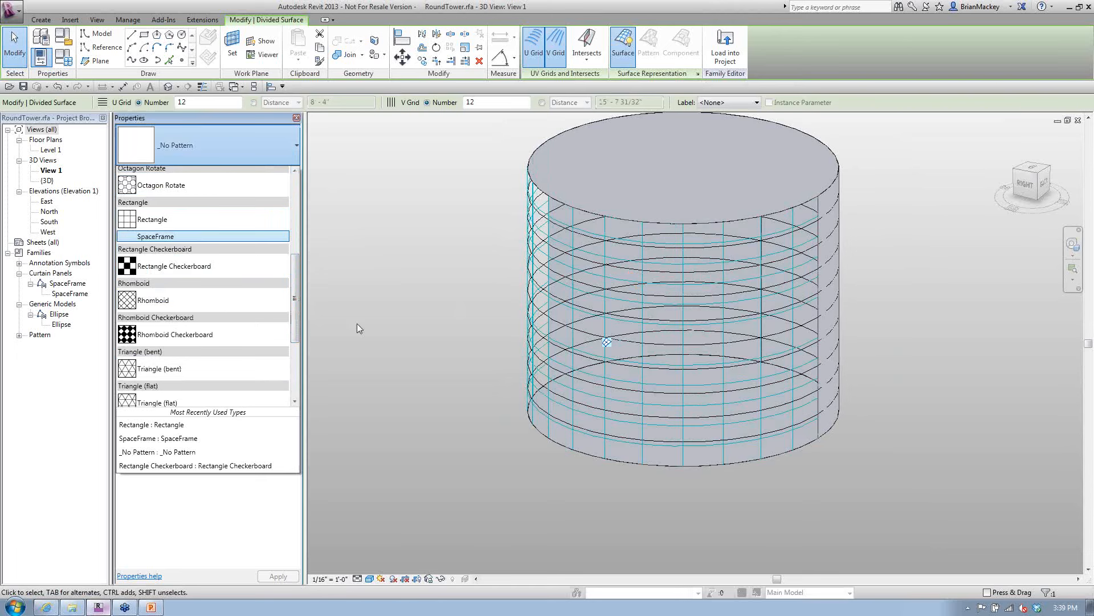
{"action": "key", "text": "Return"}
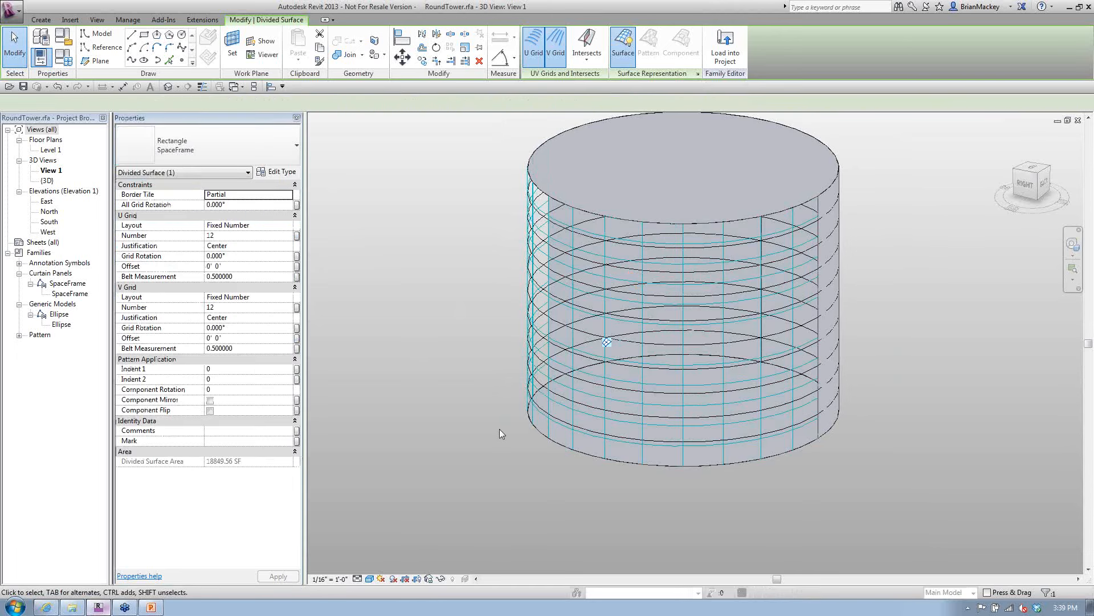
{"action": "left_click", "coordinate": [651, 515]}
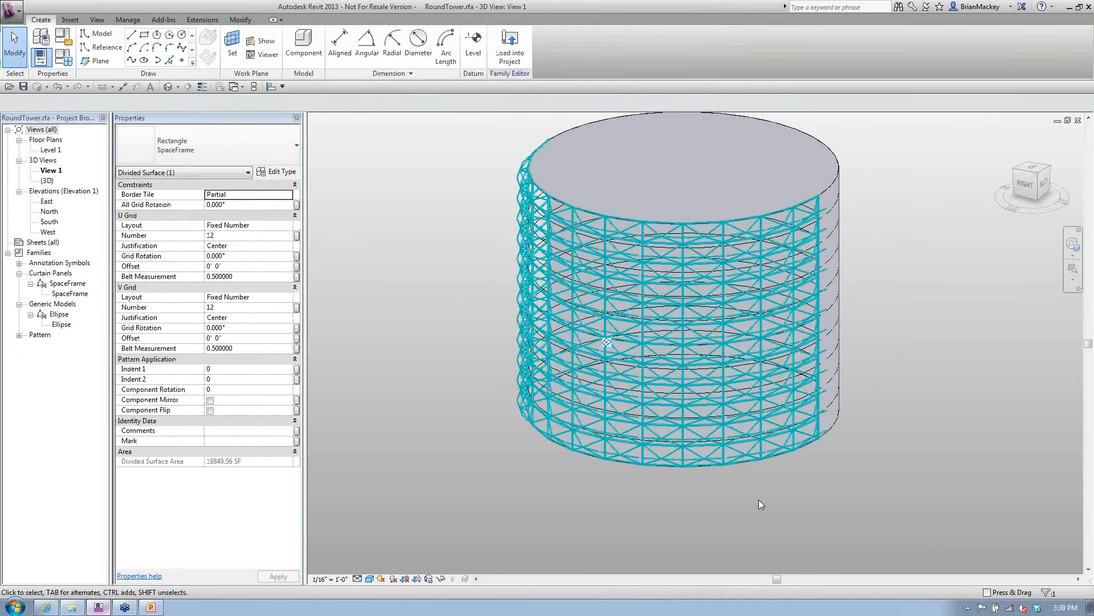
Step: Place a single SpaceFrame curtain panel from the loaded families in the empty area in front of the tower
{"action": "scroll", "coordinate": [754, 473], "scroll_direction": "up", "scroll_amount": 5}
{"action": "scroll", "coordinate": [754, 473], "scroll_direction": "up", "scroll_amount": 3}
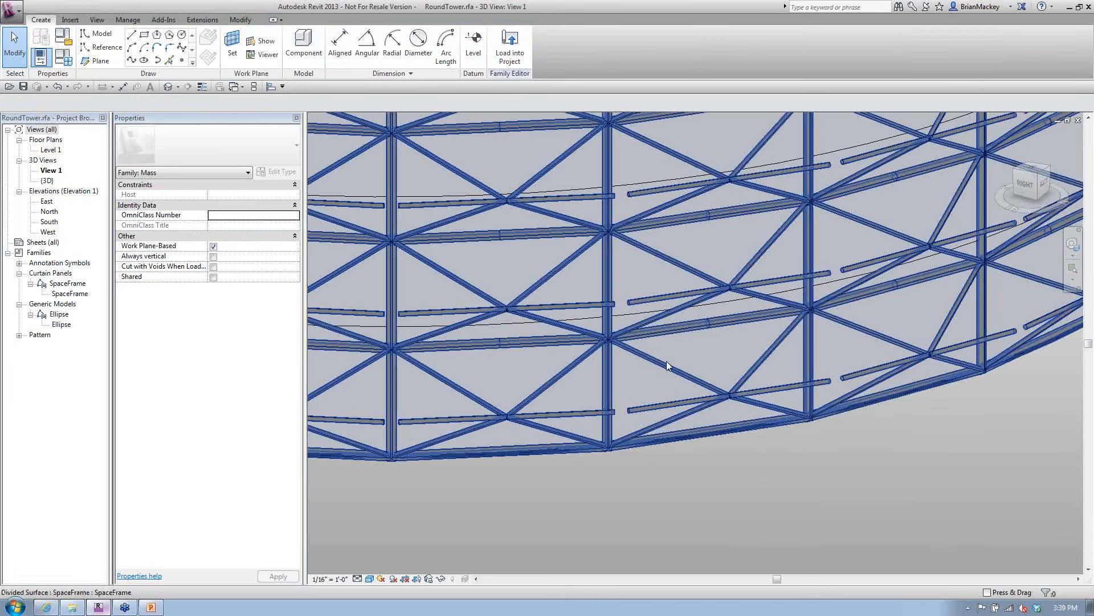
{"action": "middle_click_drag", "start_coordinate": [668, 365], "coordinate": [670, 356], "text": "shift"}
{"action": "scroll", "coordinate": [669, 350], "scroll_direction": "down", "scroll_amount": 3}
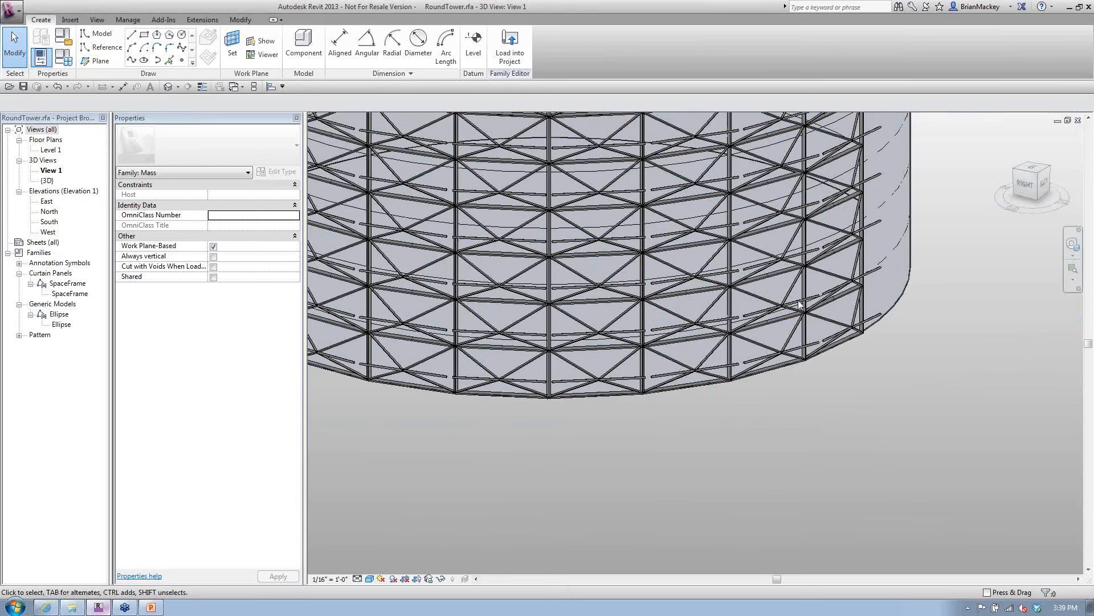
{"action": "scroll", "coordinate": [659, 400], "scroll_direction": "down", "scroll_amount": 1}
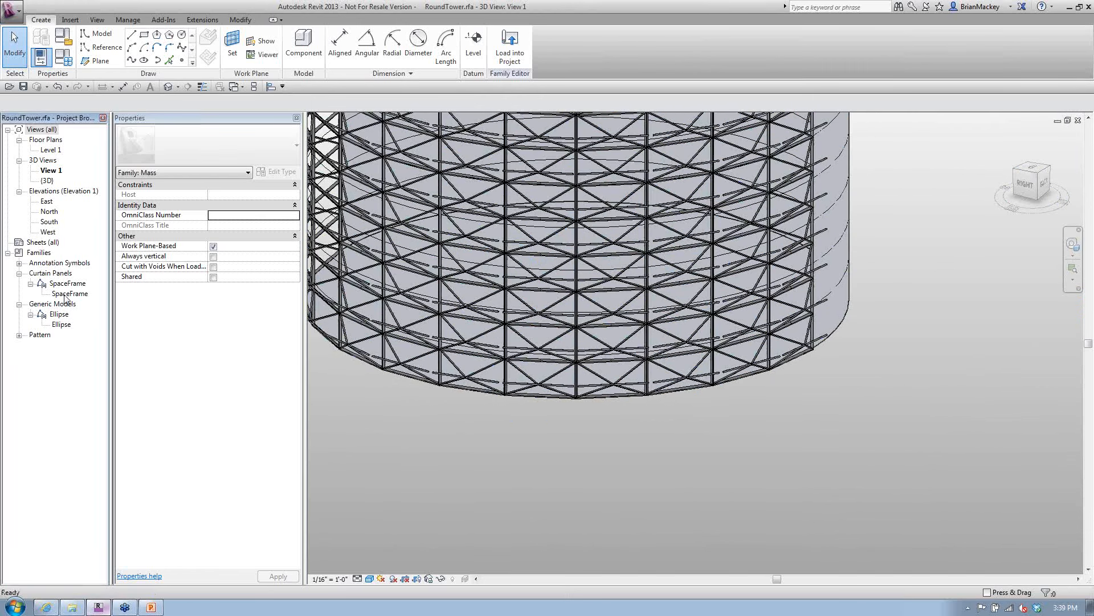
{"action": "left_click_drag", "start_coordinate": [67, 293], "coordinate": [625, 397]}
{"action": "scroll", "coordinate": [625, 397], "scroll_direction": "down", "scroll_amount": 2}
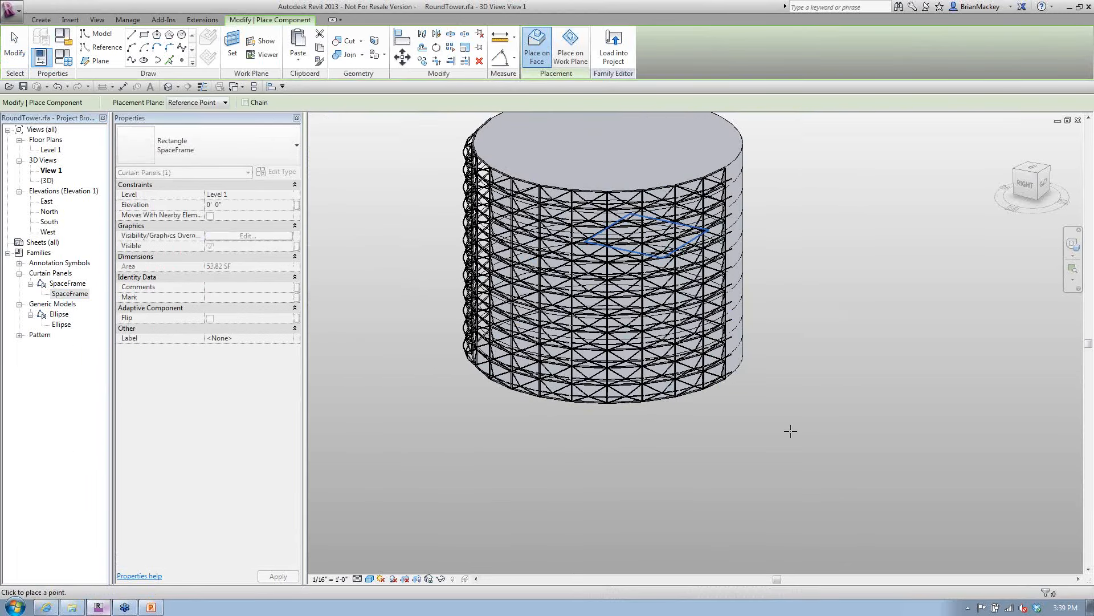
{"action": "left_click", "coordinate": [802, 505]}
{"action": "key", "text": "Escape"}
{"action": "key", "text": "Escape"}
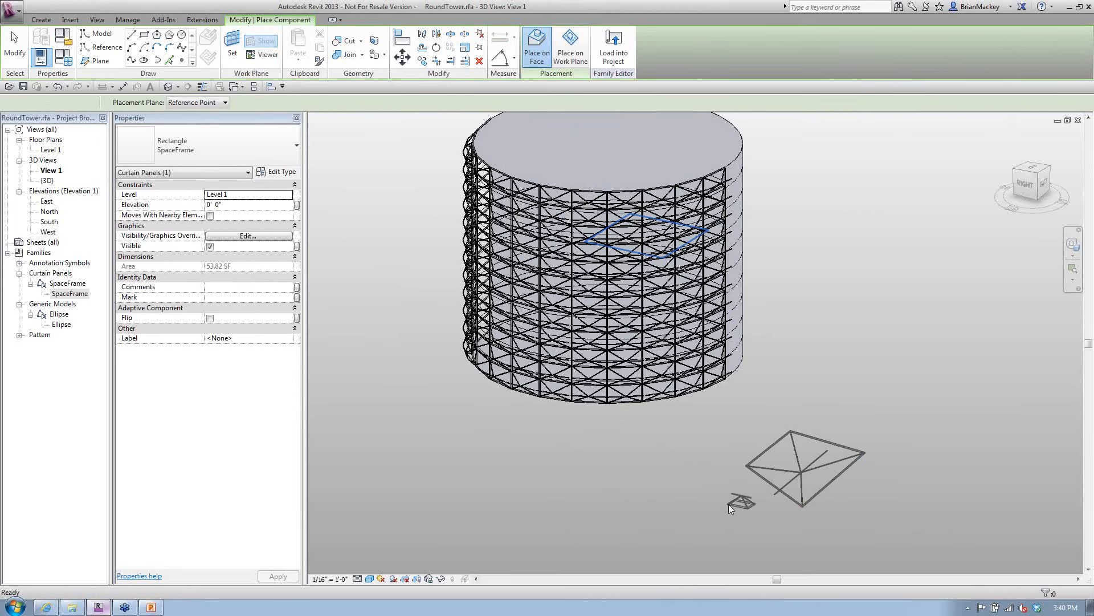
Step: Select the separately placed SpaceFrame panel and inspect its numbered placement points
{"action": "left_click", "coordinate": [786, 494]}
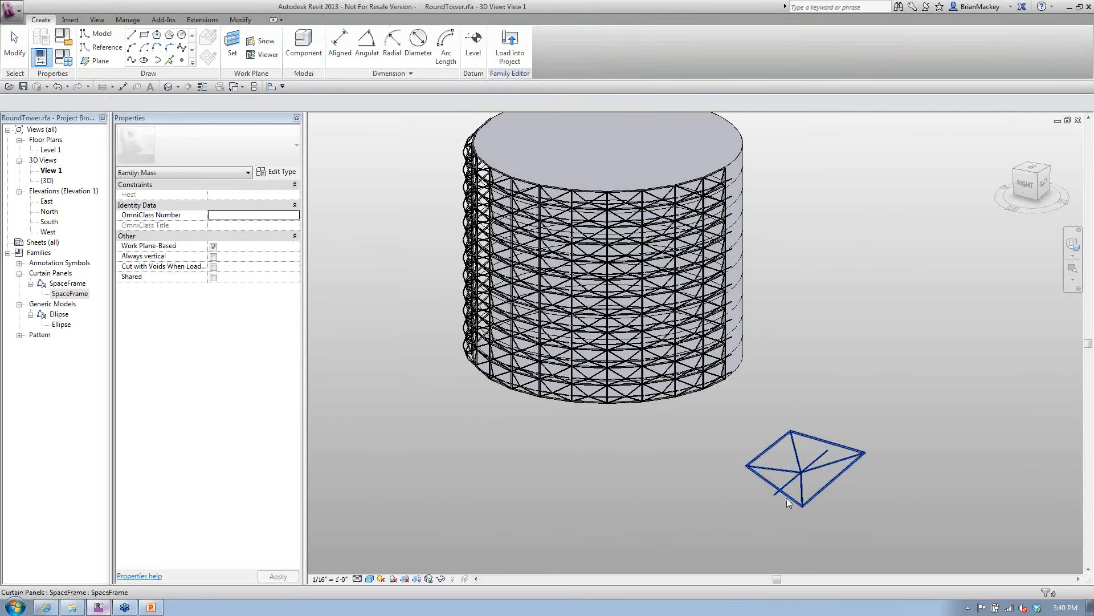
{"action": "mouse_move", "coordinate": [787, 506]}
{"action": "middle_mouse_down", "text": "shift"}
{"action": "mouse_move", "coordinate": [766, 386]}
{"action": "mouse_move", "coordinate": [779, 439]}
{"action": "mouse_move", "coordinate": [834, 505]}
{"action": "middle_mouse_up", "text": "shift"}
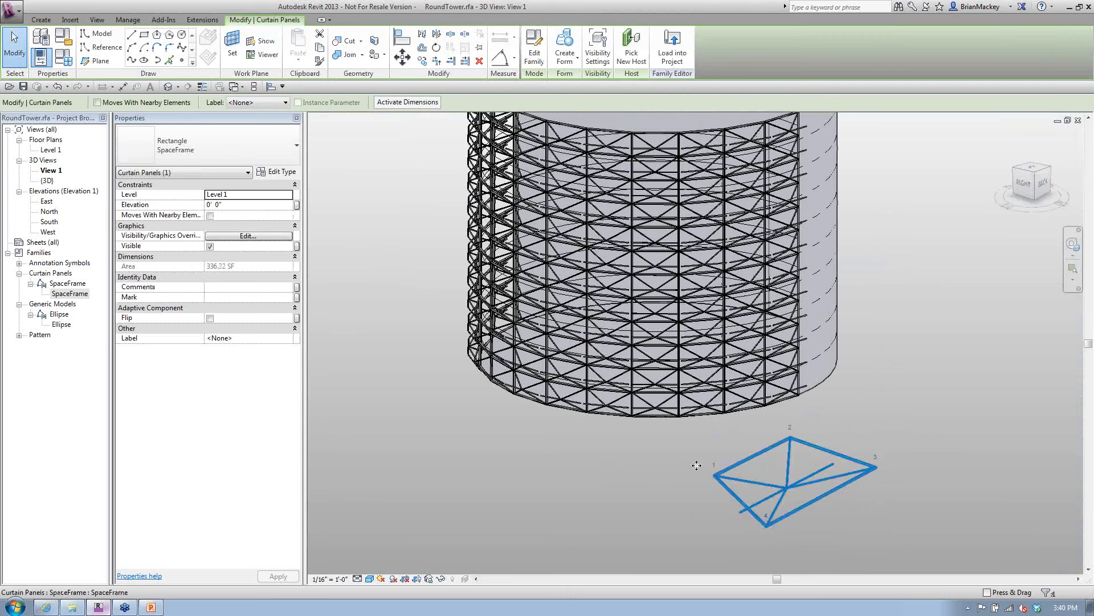
{"action": "left_click", "coordinate": [644, 468]}
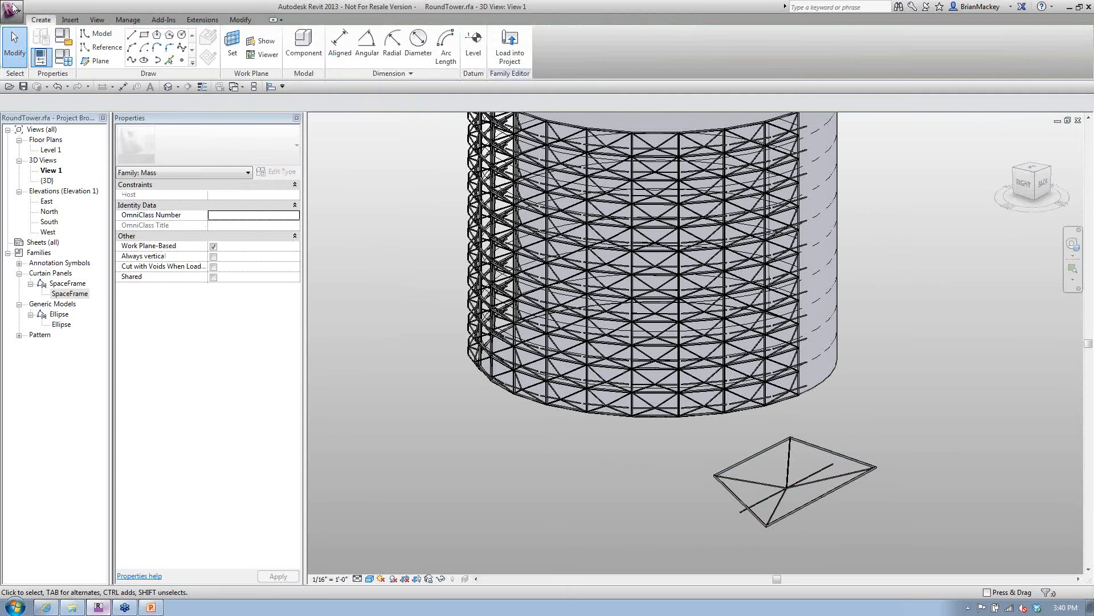
Step: Create a new family from the Generic Model Pattern Based.rft template
{"action": "left_click", "coordinate": [11, 8]}
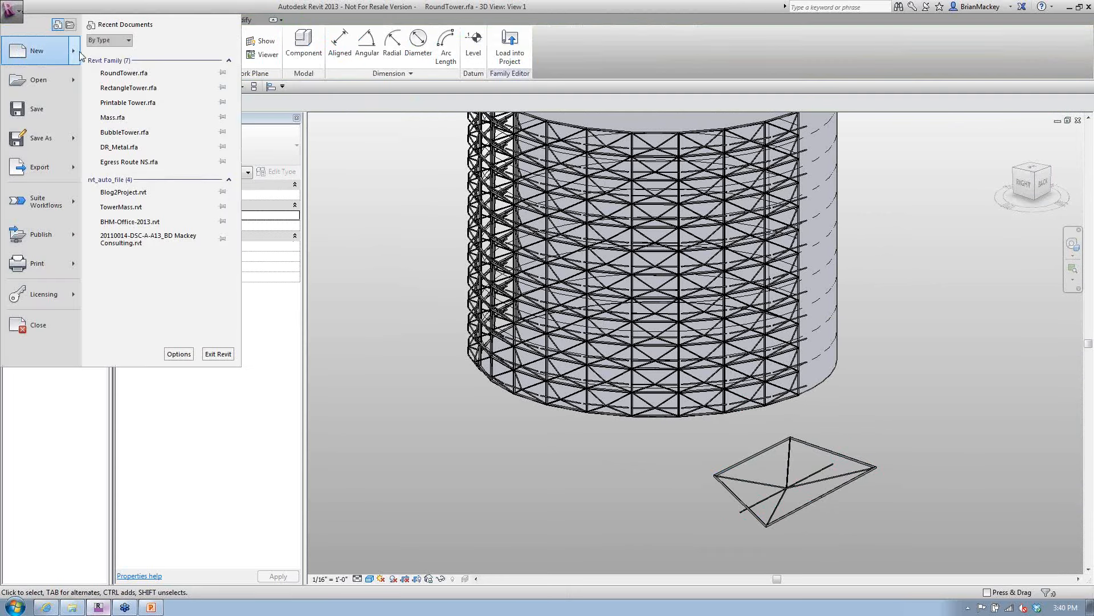
{"action": "mouse_move", "coordinate": [79, 52]}
{"action": "left_click", "coordinate": [124, 81]}
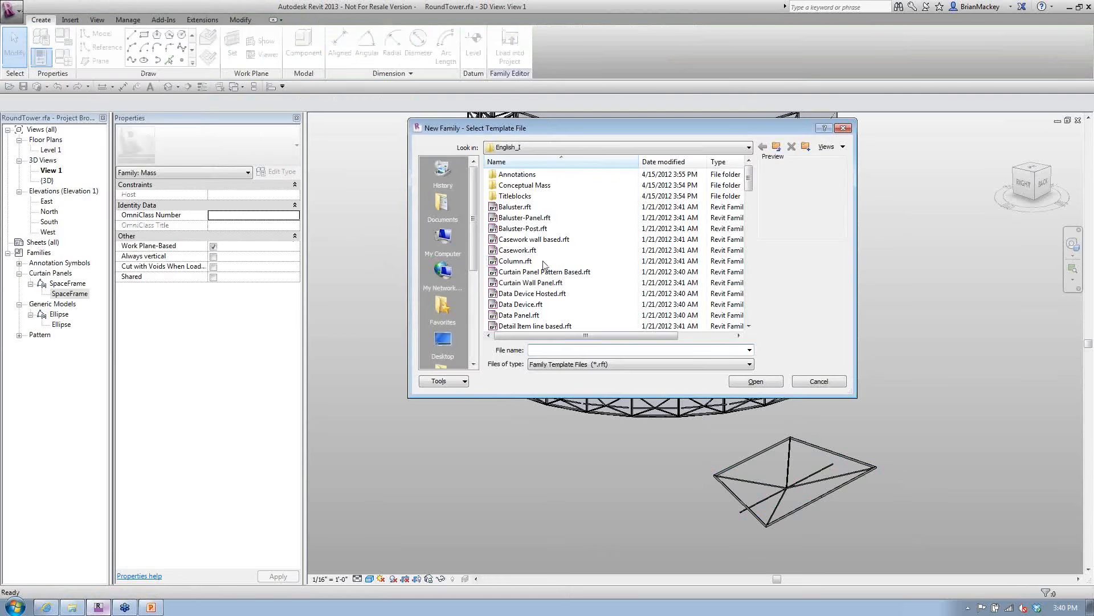
{"action": "left_click", "coordinate": [551, 296]}
{"action": "scroll", "coordinate": [550, 299], "scroll_direction": "down", "scroll_amount": 4}
{"action": "scroll", "coordinate": [552, 302], "scroll_direction": "down", "scroll_amount": 4}
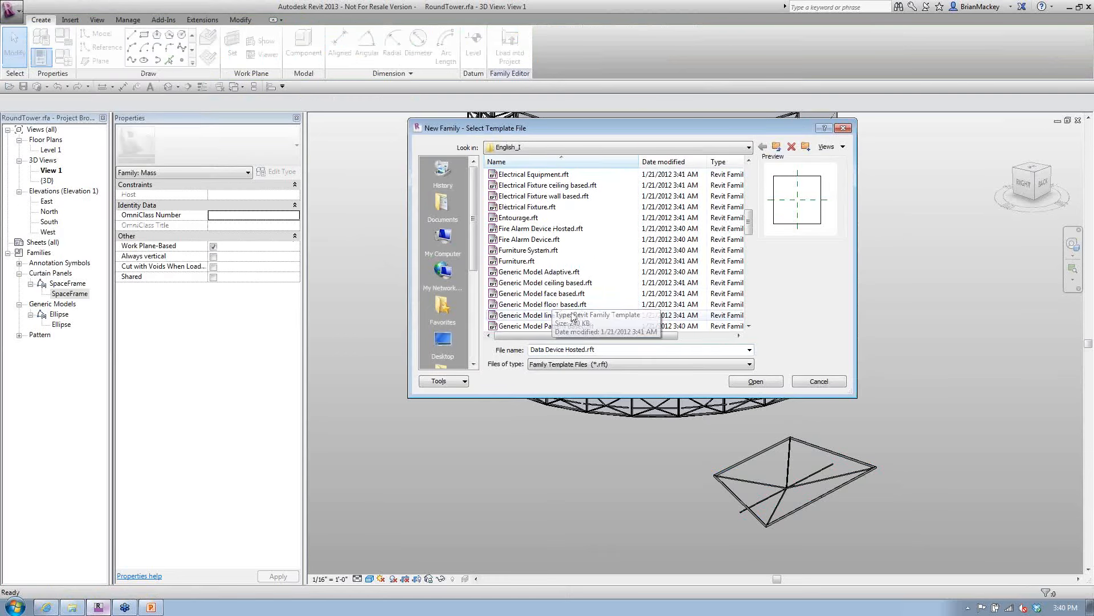
{"action": "left_click", "coordinate": [563, 293]}
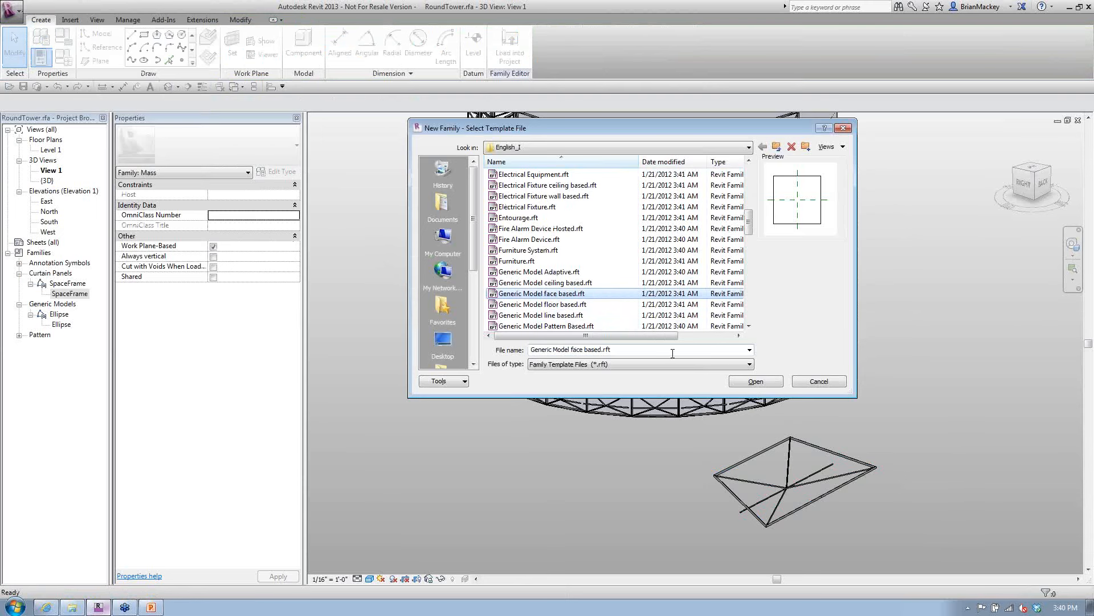
{"action": "left_click", "coordinate": [582, 326]}
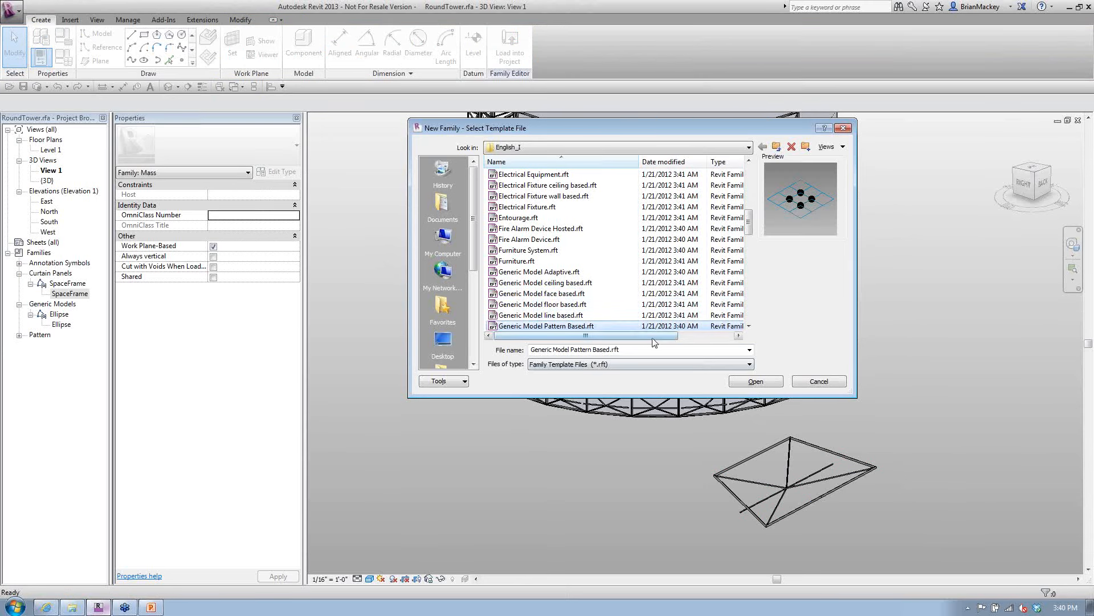
{"action": "left_click", "coordinate": [773, 382]}
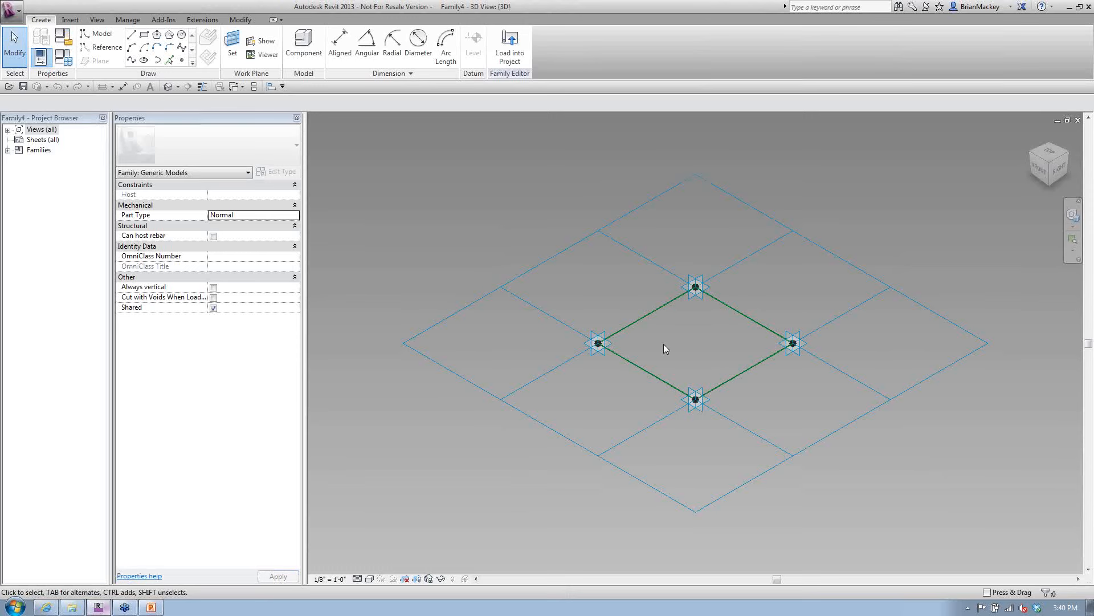
Step: Inspect the properties of the adaptive points at the corners of the rectangular tile pattern
{"action": "left_click", "coordinate": [598, 344]}
{"action": "scroll", "coordinate": [613, 378], "scroll_direction": "up", "scroll_amount": 3}
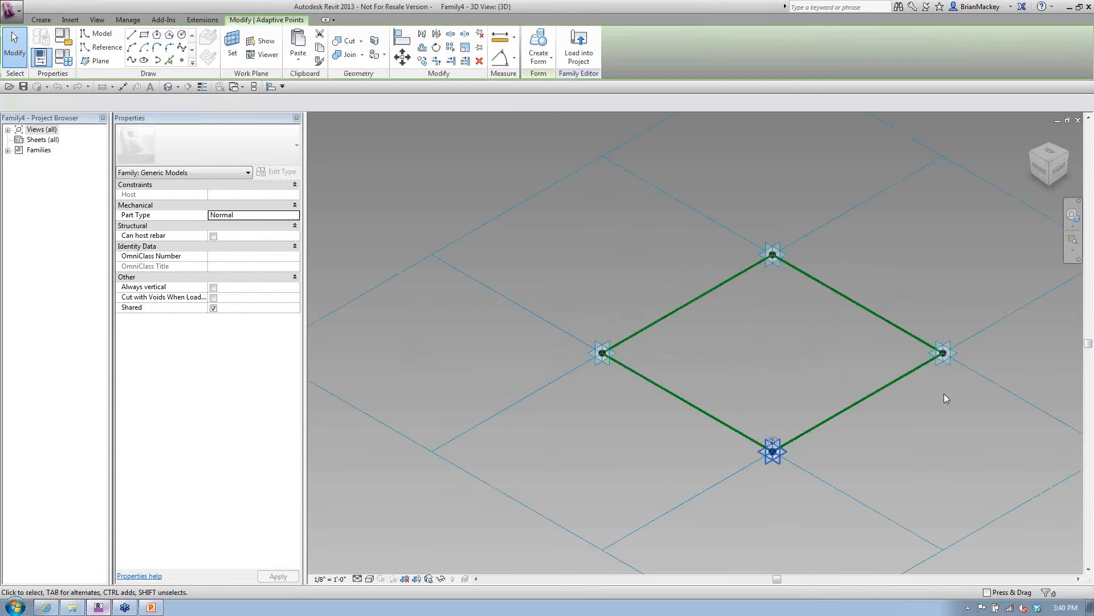
{"action": "left_click", "coordinate": [944, 354]}
{"action": "left_click", "coordinate": [774, 256]}
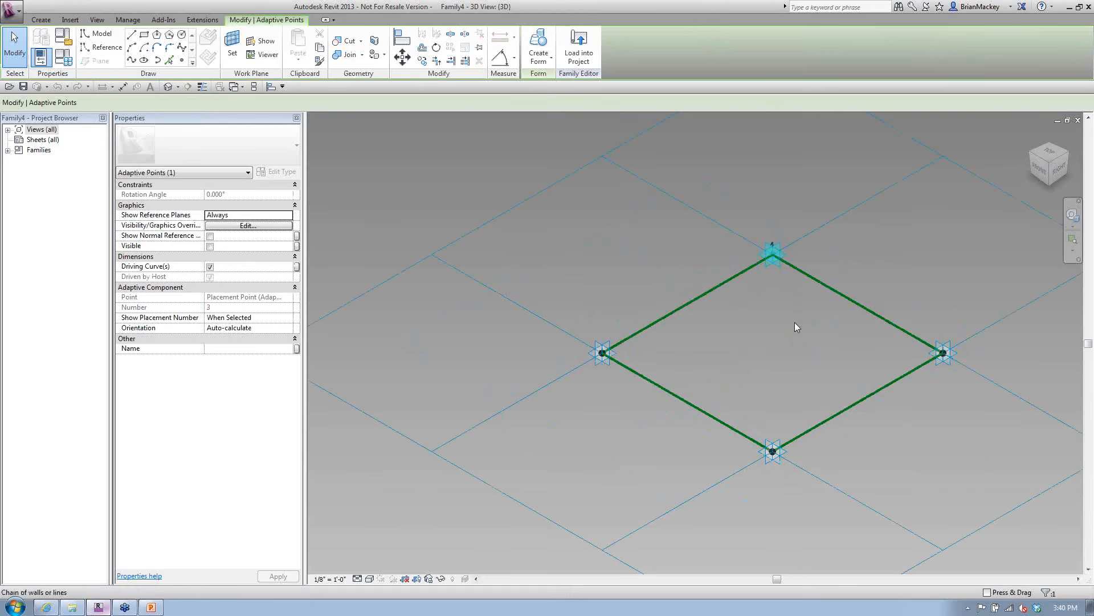
{"action": "left_click", "coordinate": [796, 326]}
{"action": "scroll", "coordinate": [782, 341], "scroll_direction": "down", "scroll_amount": 4}
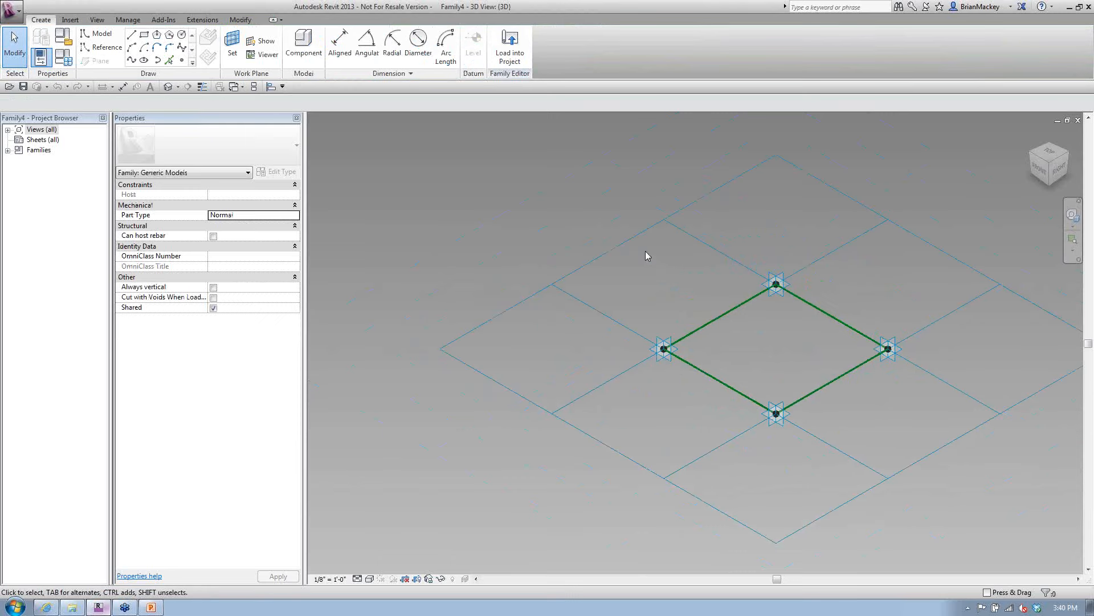
Step: Change the tile pattern grid to Triangle (bent) and examine its point layout
{"action": "left_click", "coordinate": [630, 241]}
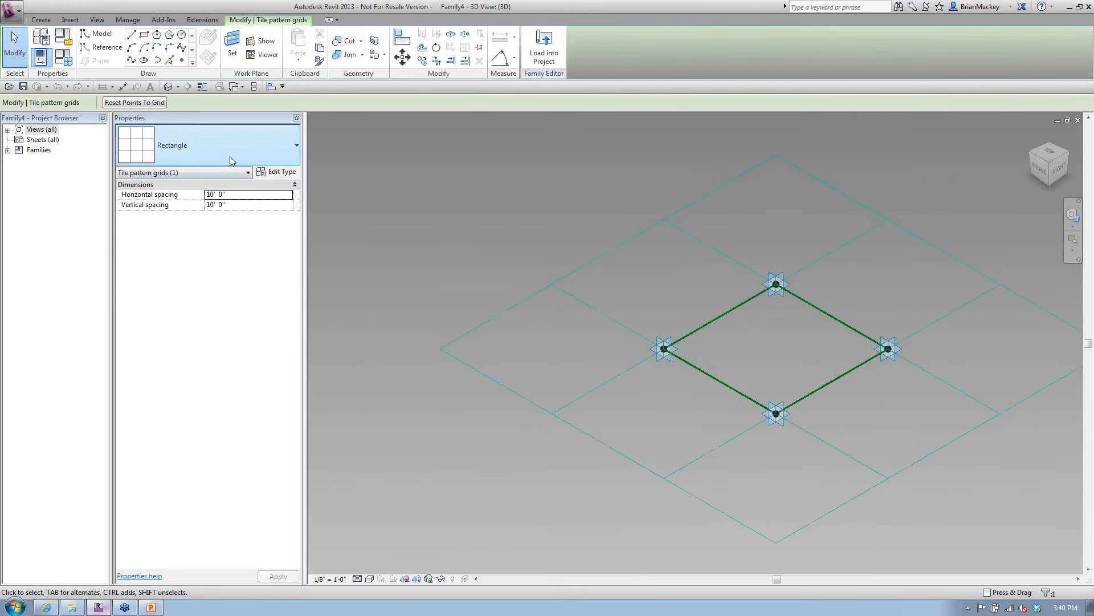
{"action": "left_click", "coordinate": [230, 153]}
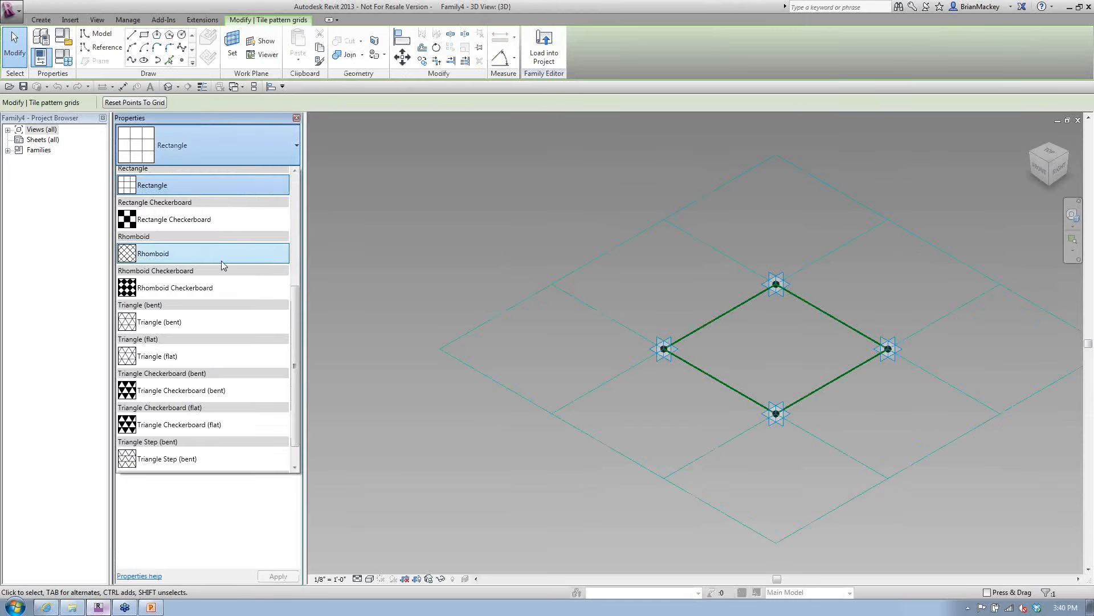
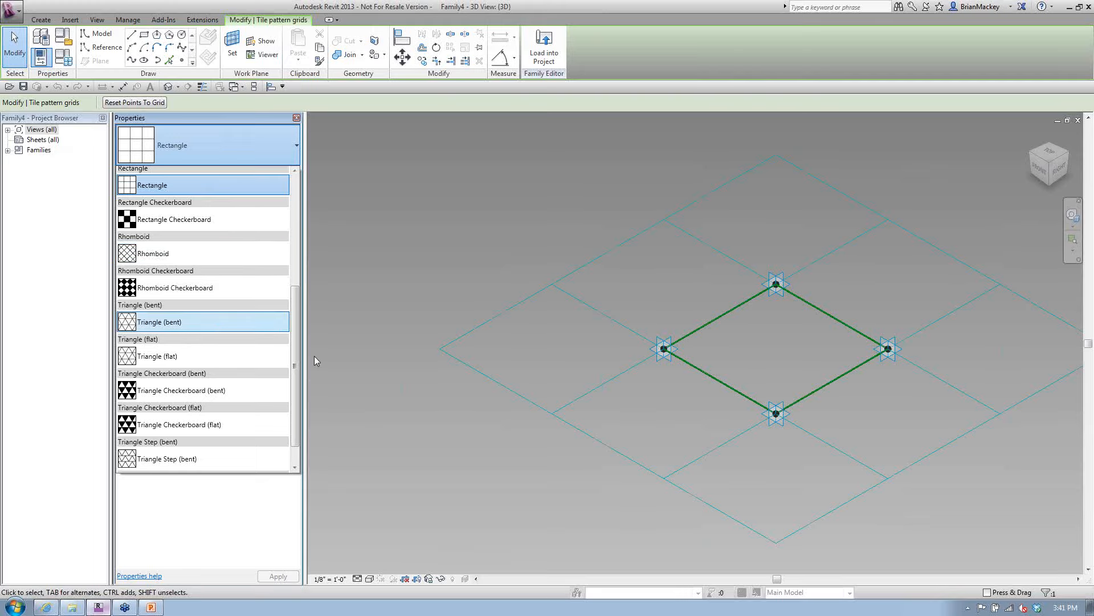
{"action": "scroll", "coordinate": [298, 350], "scroll_direction": "down", "scroll_amount": 1}
{"action": "mouse_move", "coordinate": [298, 350]}
{"action": "left_mouse_down"}
{"action": "mouse_move", "coordinate": [296, 218]}
{"action": "mouse_move", "coordinate": [298, 337]}
{"action": "left_mouse_up"}
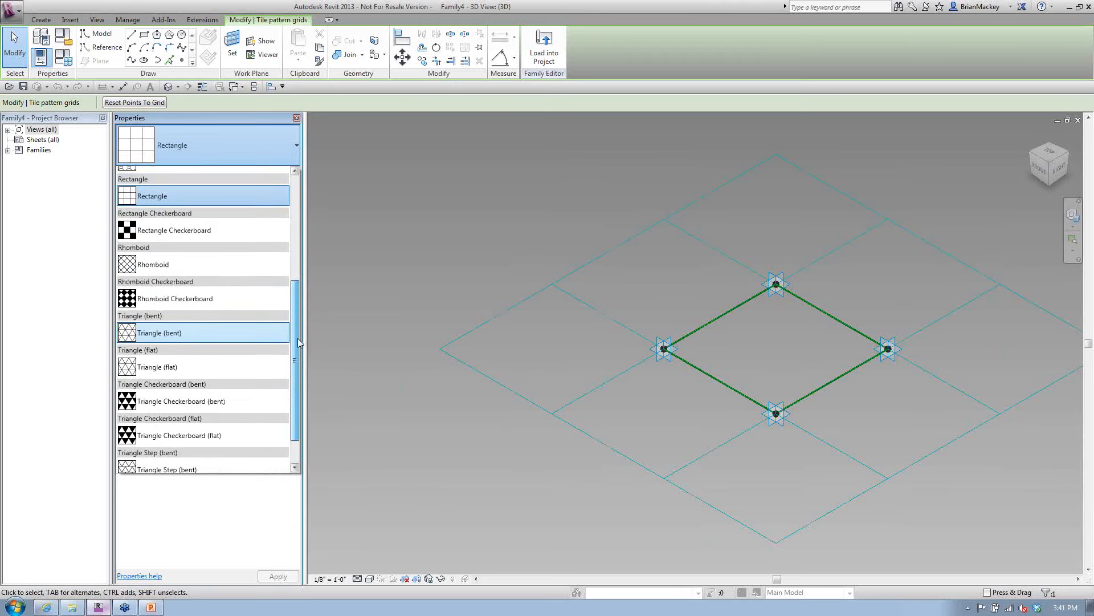
{"action": "left_click", "coordinate": [485, 381]}
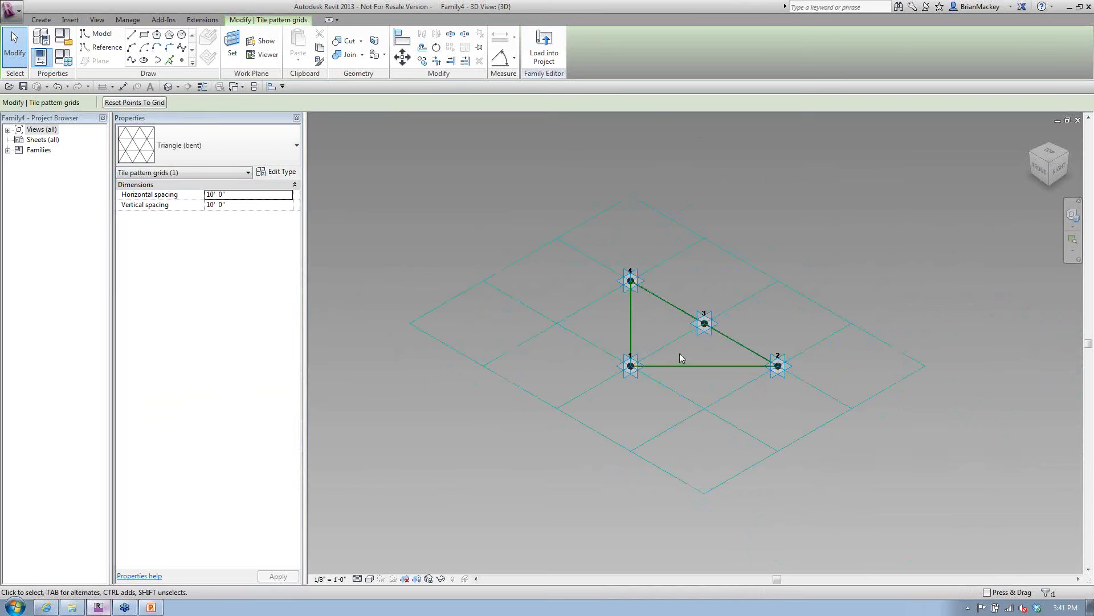
{"action": "scroll", "coordinate": [679, 353], "scroll_direction": "up", "scroll_amount": 2}
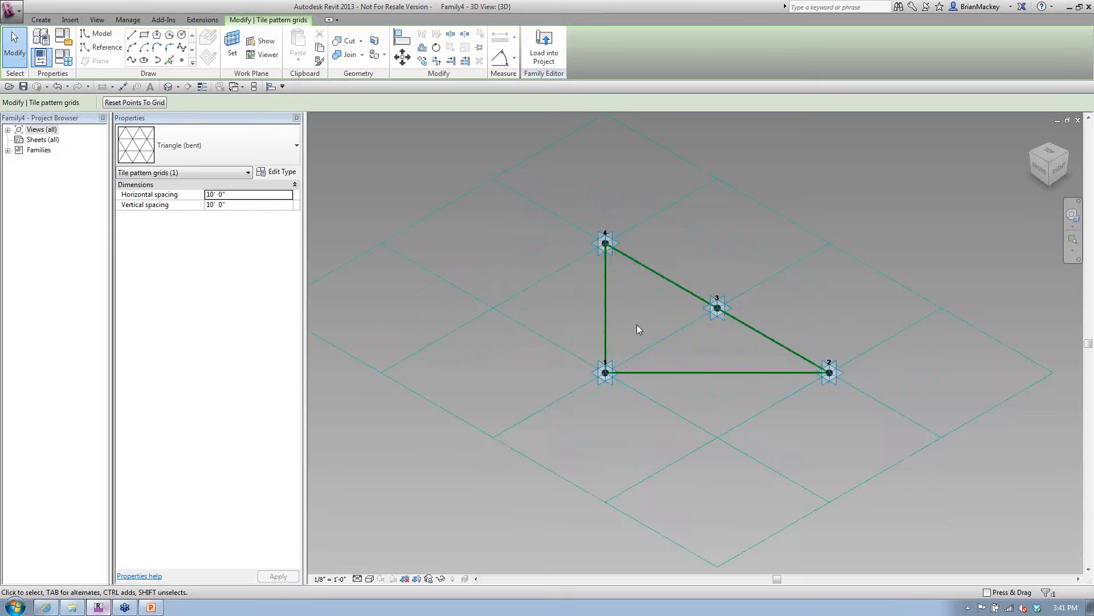
{"action": "left_click", "coordinate": [458, 246]}
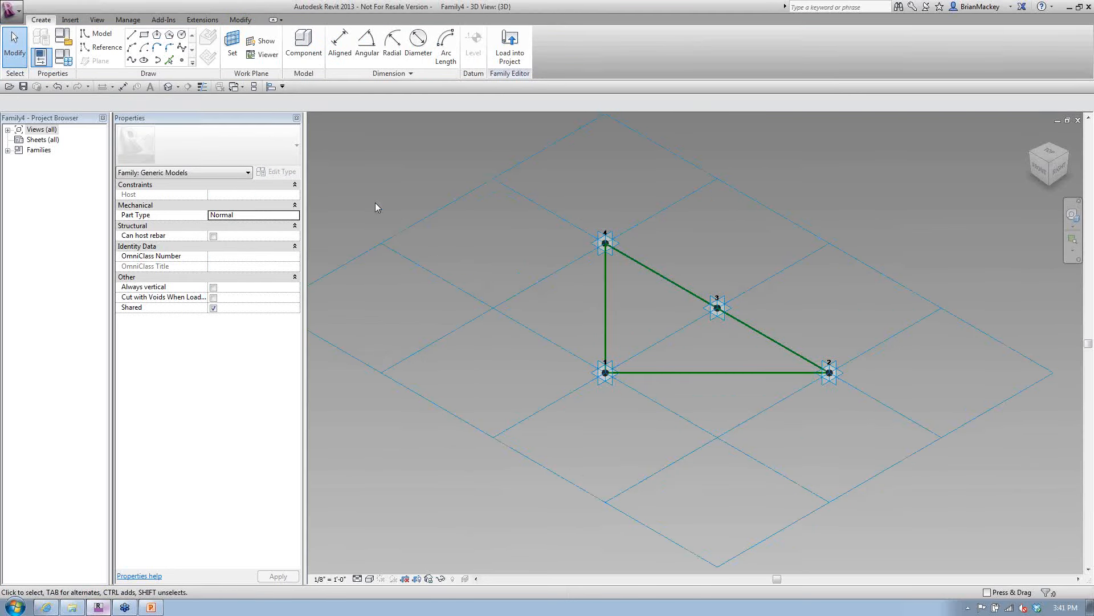
Step: Set the tile pattern grid's type to Rhomboid
{"action": "left_click", "coordinate": [409, 226]}
{"action": "left_click", "coordinate": [223, 146]}
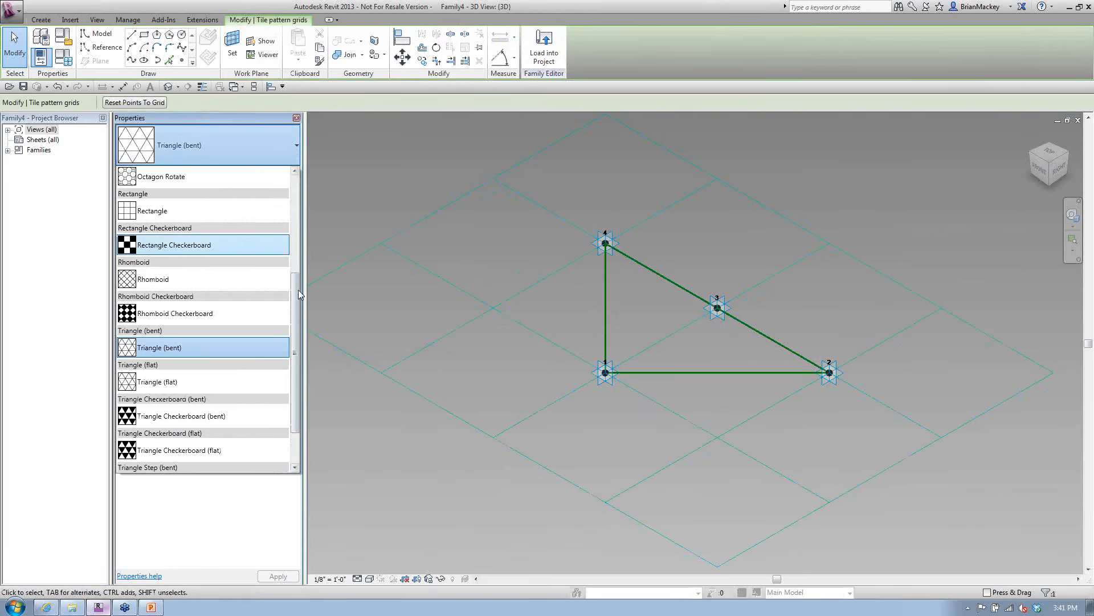
{"action": "left_click", "coordinate": [255, 292]}
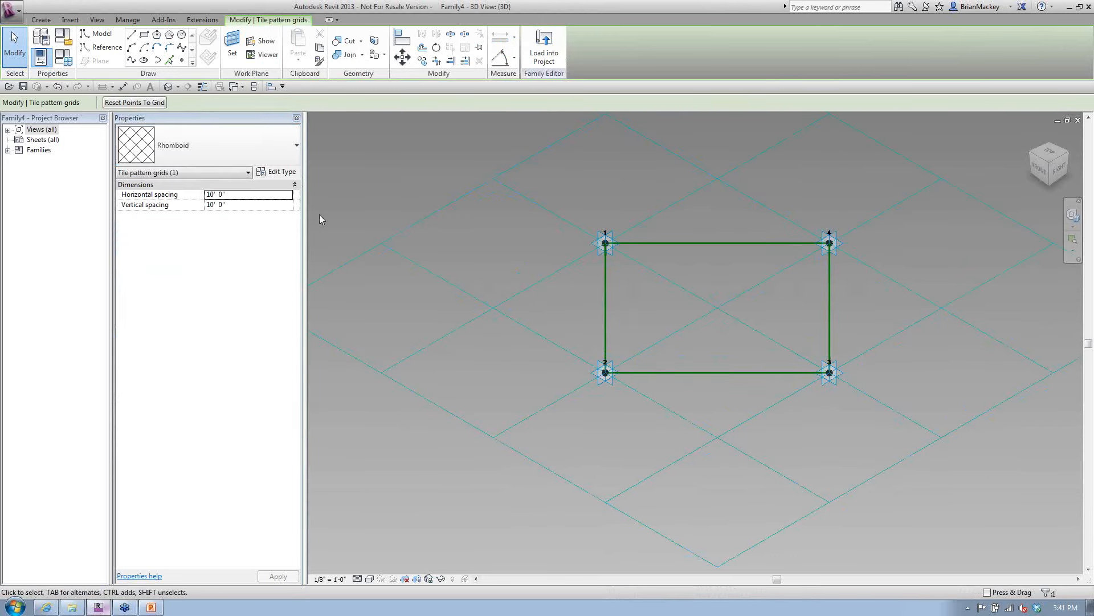
Step: Try the Octagon Rotate type on the tile pattern grid, then undo the change
{"action": "left_click", "coordinate": [288, 144]}
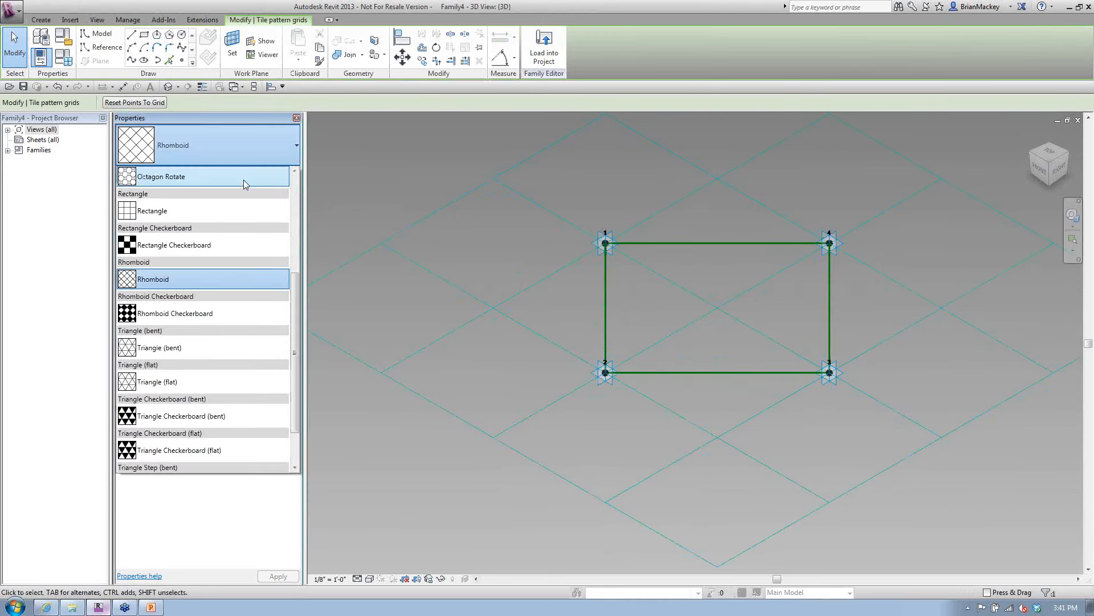
{"action": "left_click", "coordinate": [244, 180]}
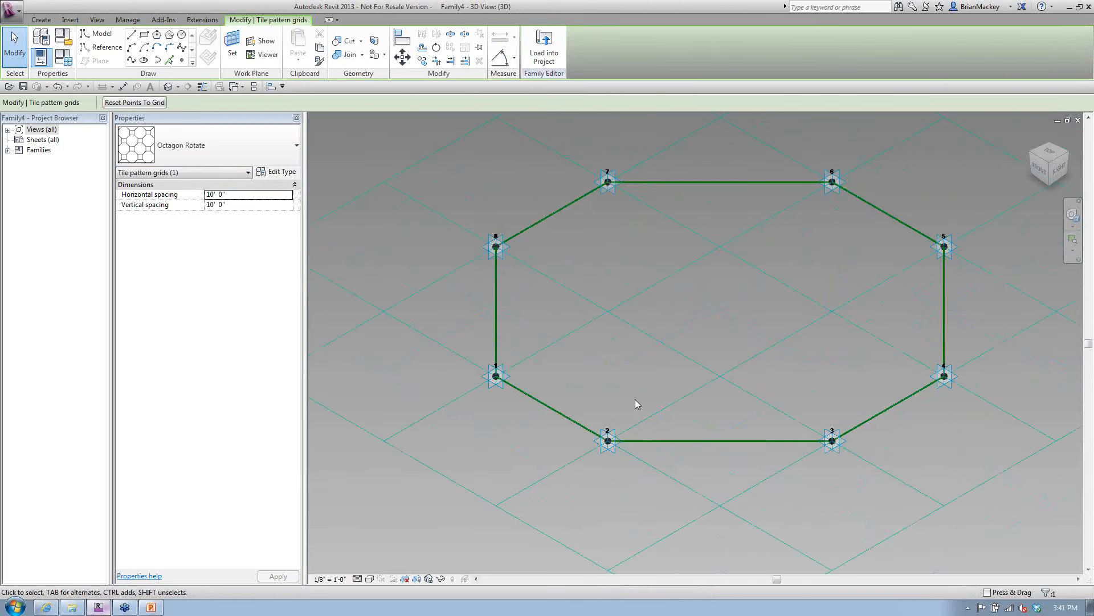
{"action": "left_click", "coordinate": [638, 402]}
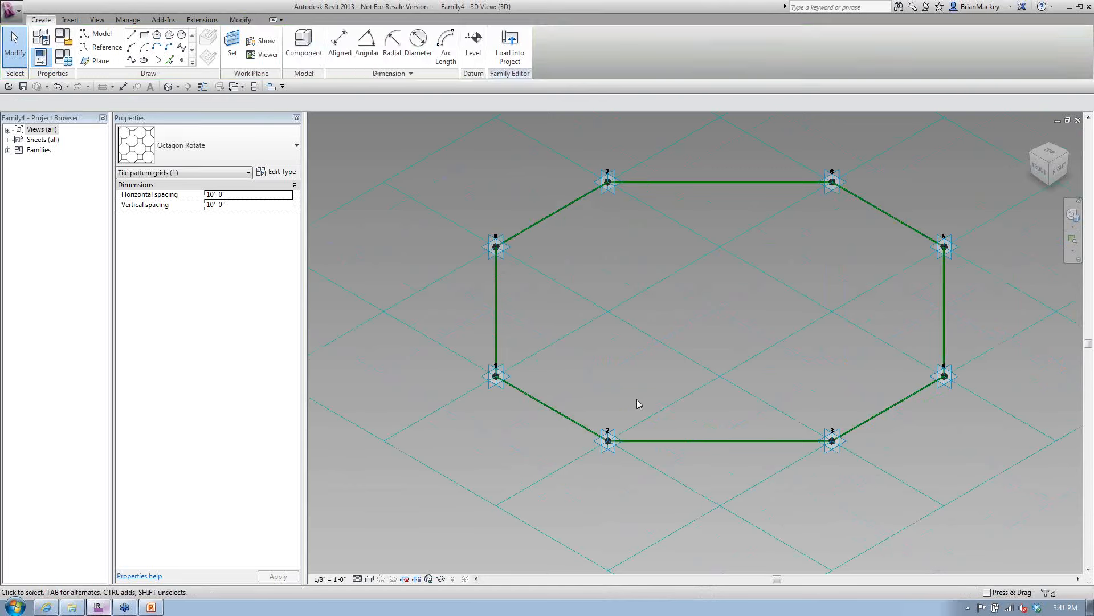
{"action": "key", "text": "ctrl+z"}
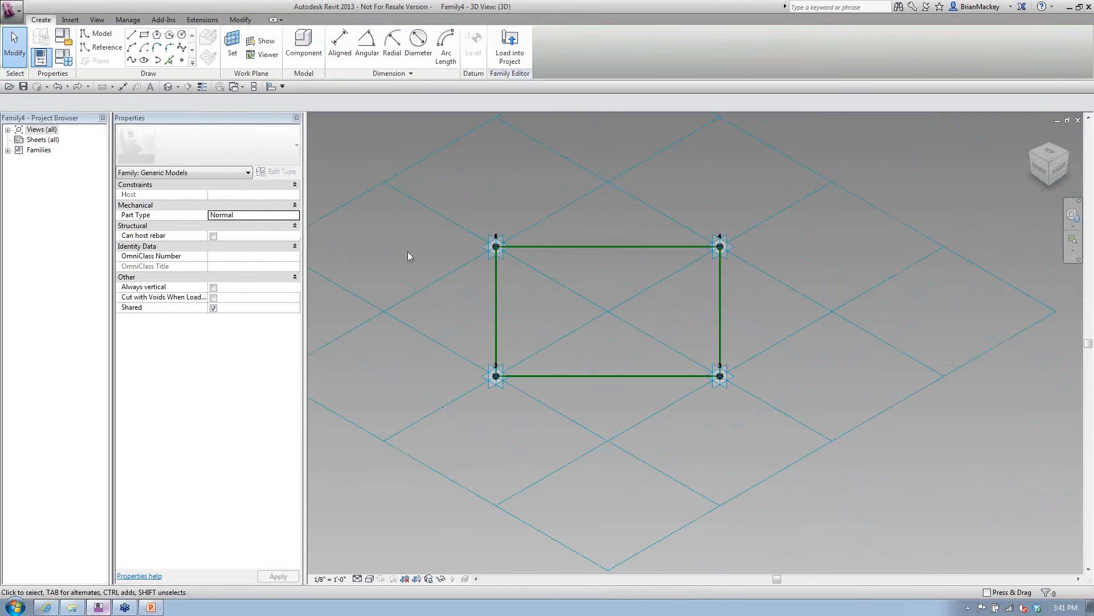
Step: Set the tile pattern grid's type to Rectangle and examine its four corner points
{"action": "left_click", "coordinate": [408, 173]}
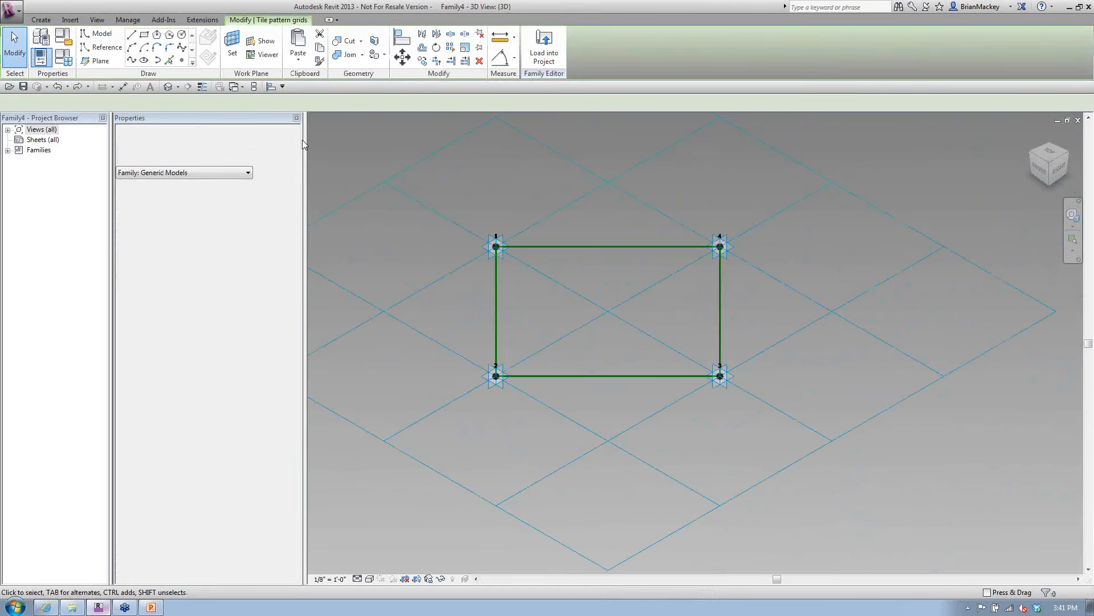
{"action": "left_click", "coordinate": [288, 146]}
{"action": "scroll", "coordinate": [222, 205], "scroll_direction": "up", "scroll_amount": 5}
{"action": "scroll", "coordinate": [221, 206], "scroll_direction": "down", "scroll_amount": 5}
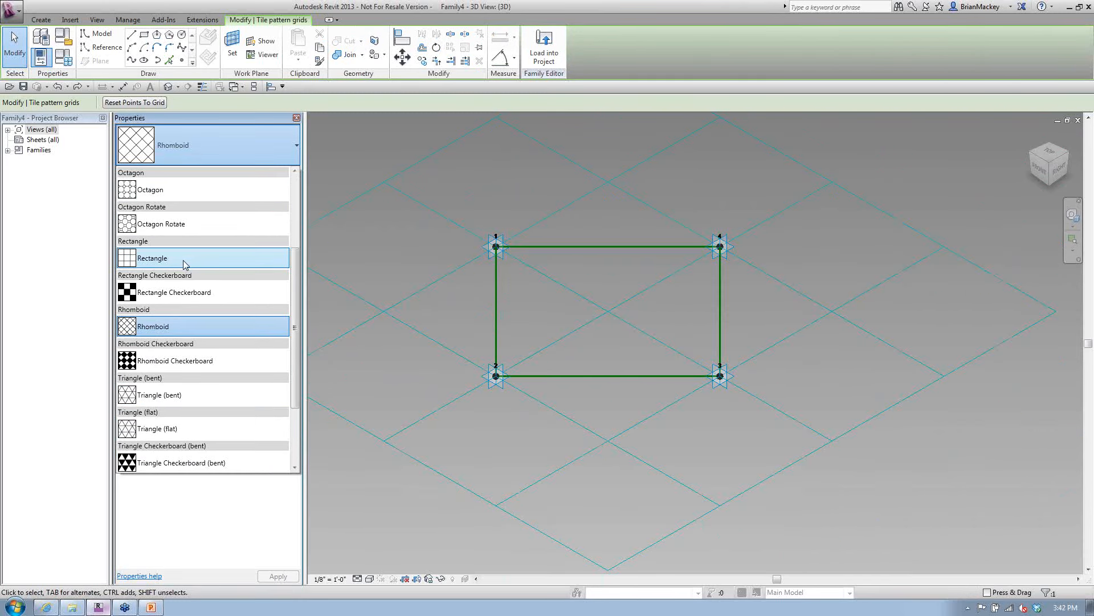
{"action": "left_click", "coordinate": [183, 261]}
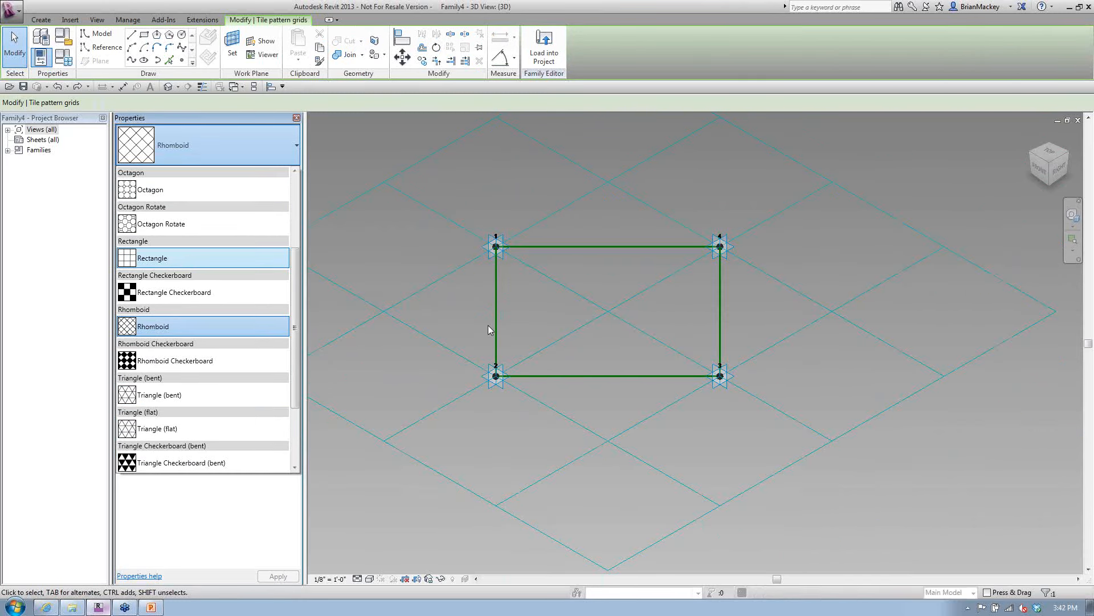
{"action": "left_click", "coordinate": [533, 339]}
{"action": "middle_click_drag", "start_coordinate": [822, 407], "coordinate": [835, 407]}
{"action": "middle_click_drag", "start_coordinate": [640, 375], "coordinate": [752, 373]}
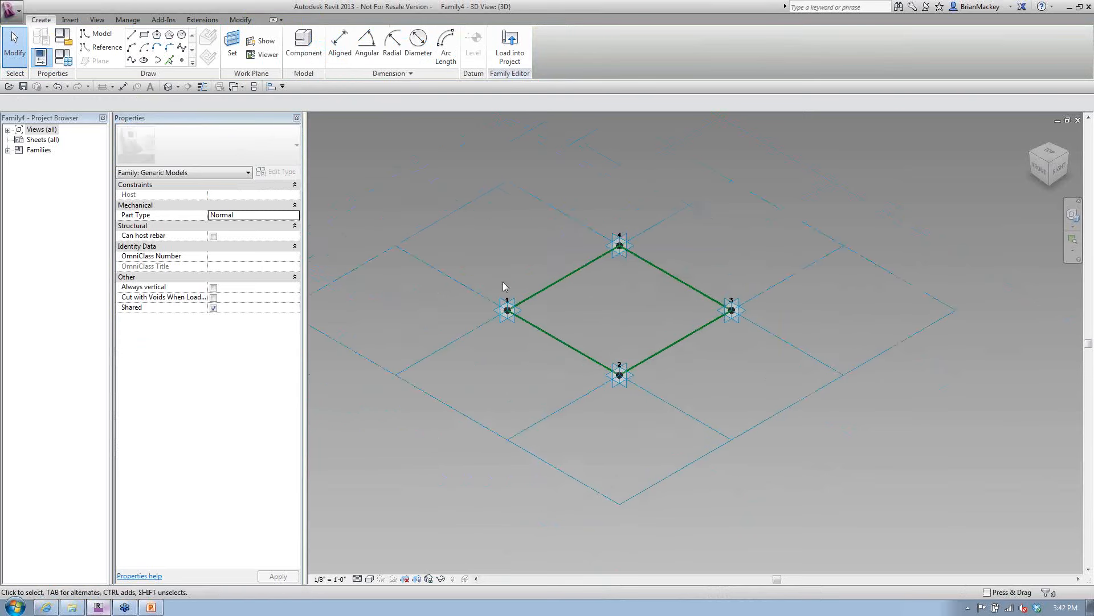
{"action": "scroll", "coordinate": [505, 289], "scroll_direction": "up", "scroll_amount": 5}
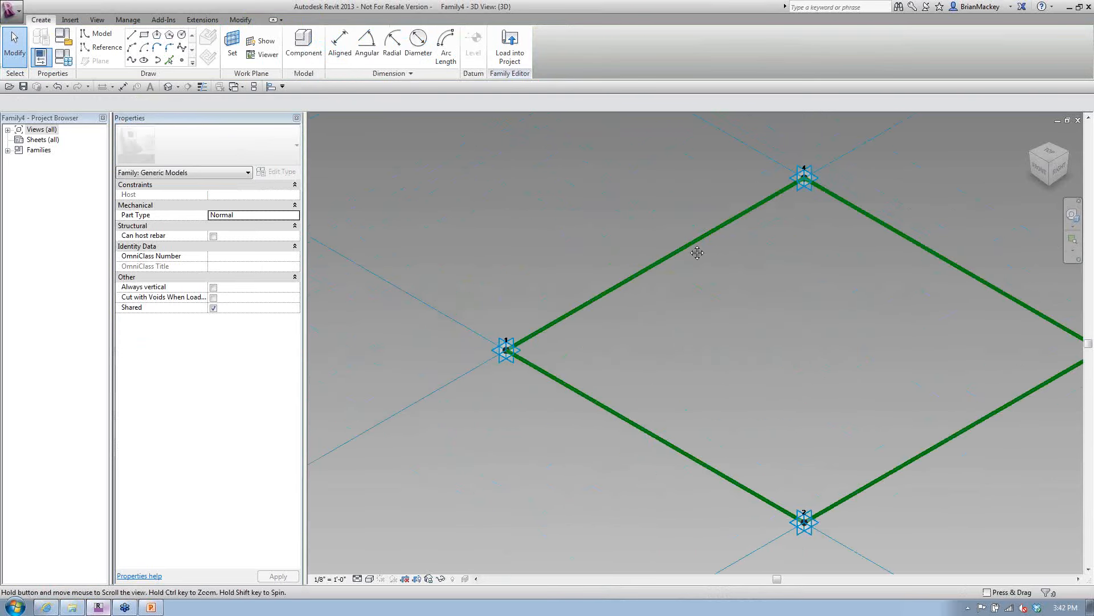
{"action": "middle_click_drag", "start_coordinate": [697, 253], "coordinate": [545, 230]}
{"action": "scroll", "coordinate": [654, 266], "scroll_direction": "down", "scroll_amount": 3}
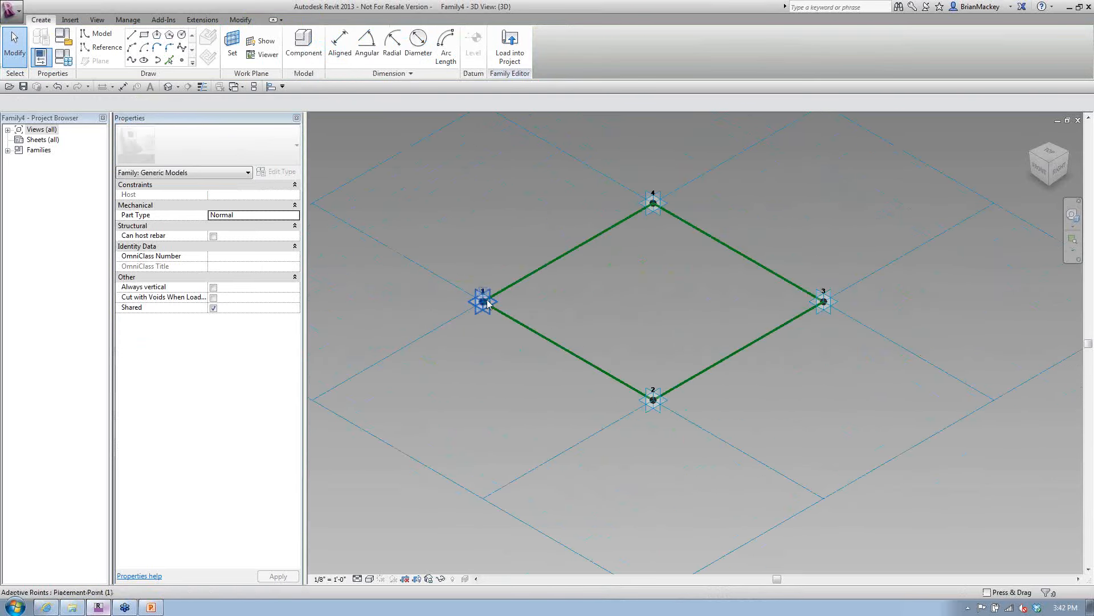
{"action": "key", "text": "Tab"}
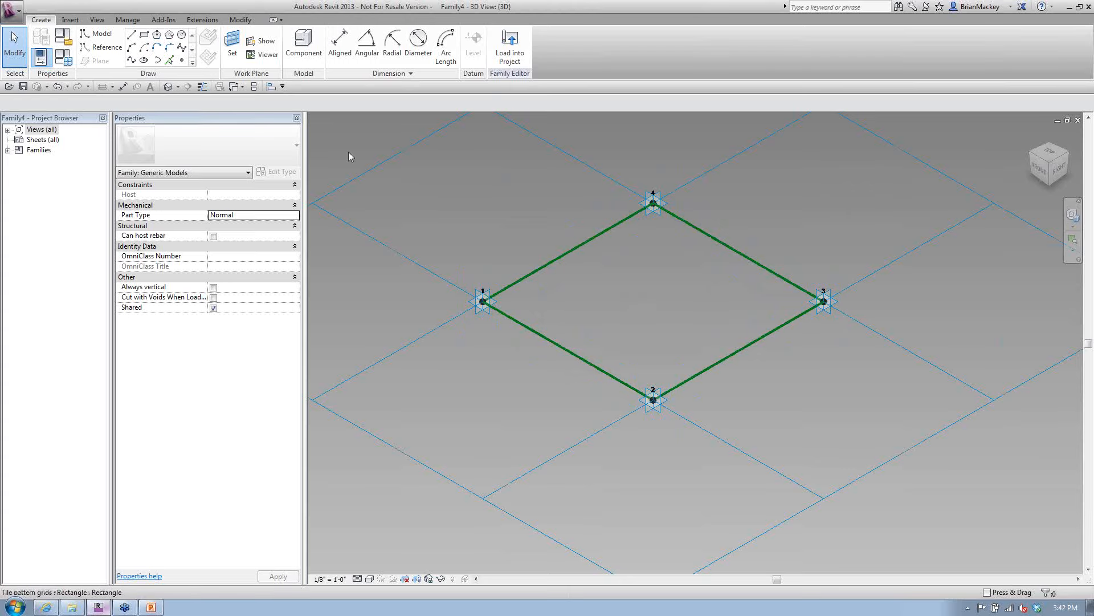
Step: Place a reference point at the middle of the reference line between adaptive points 1 and 2
{"action": "left_click", "coordinate": [90, 46]}
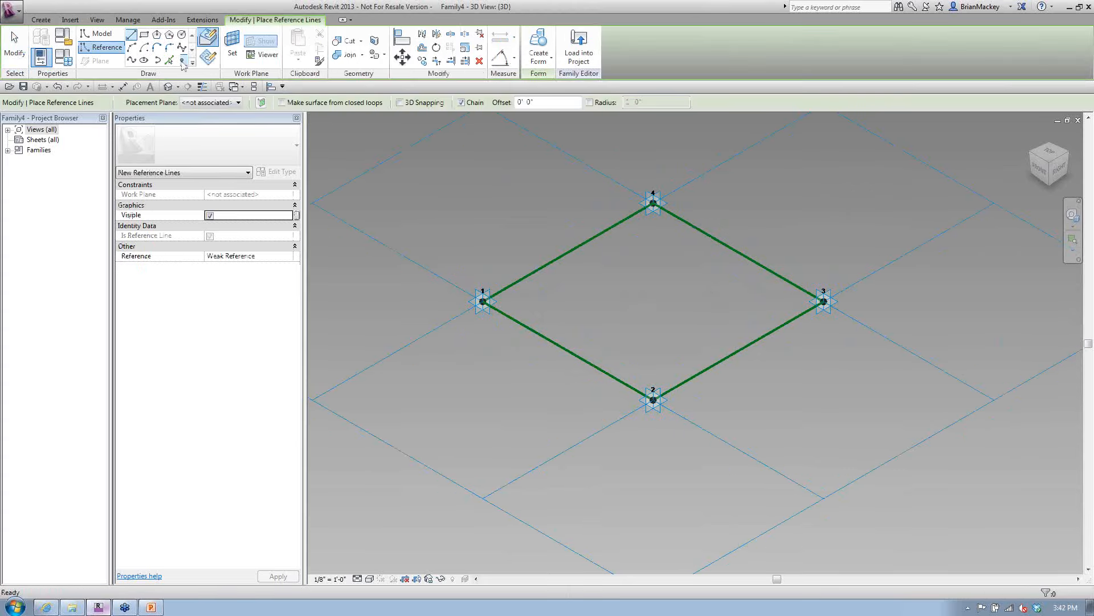
{"action": "left_click", "coordinate": [182, 60]}
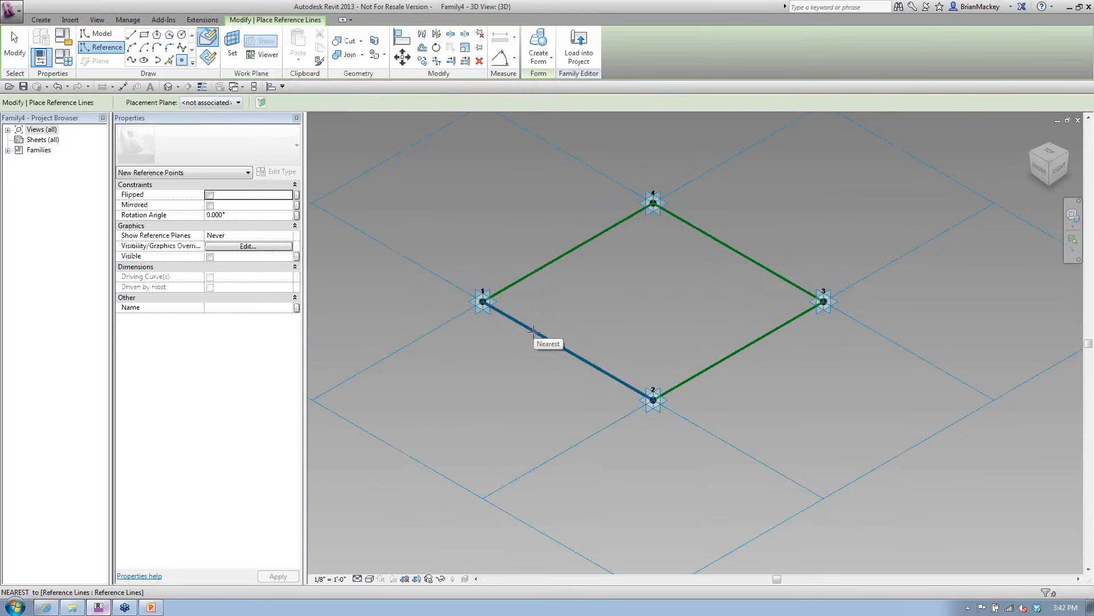
{"action": "left_click", "coordinate": [566, 353]}
{"action": "right_click", "coordinate": [596, 297]}
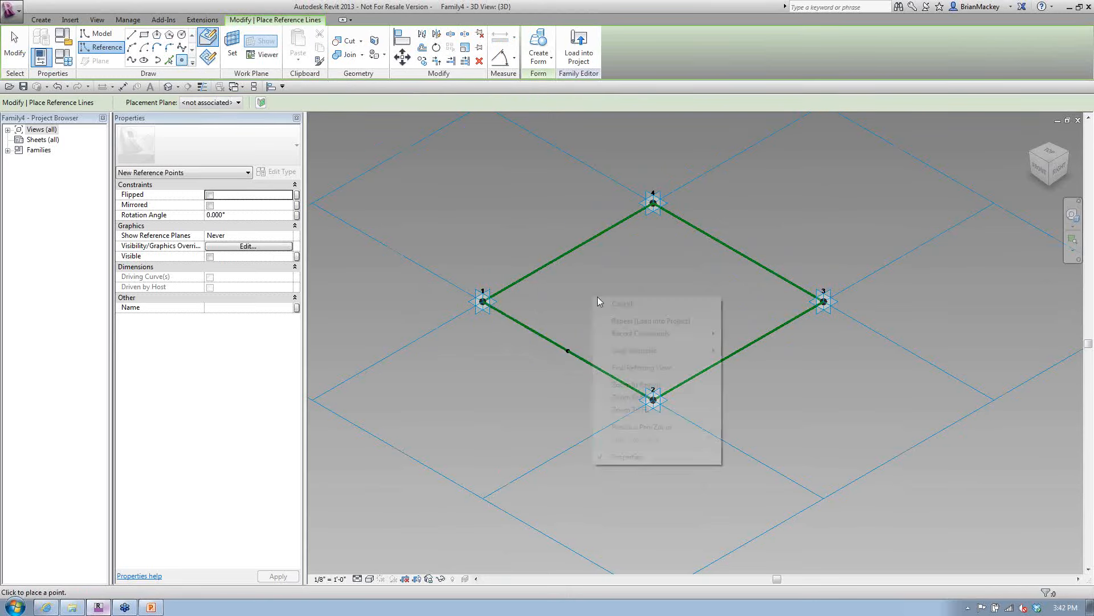
{"action": "left_click", "coordinate": [613, 304]}
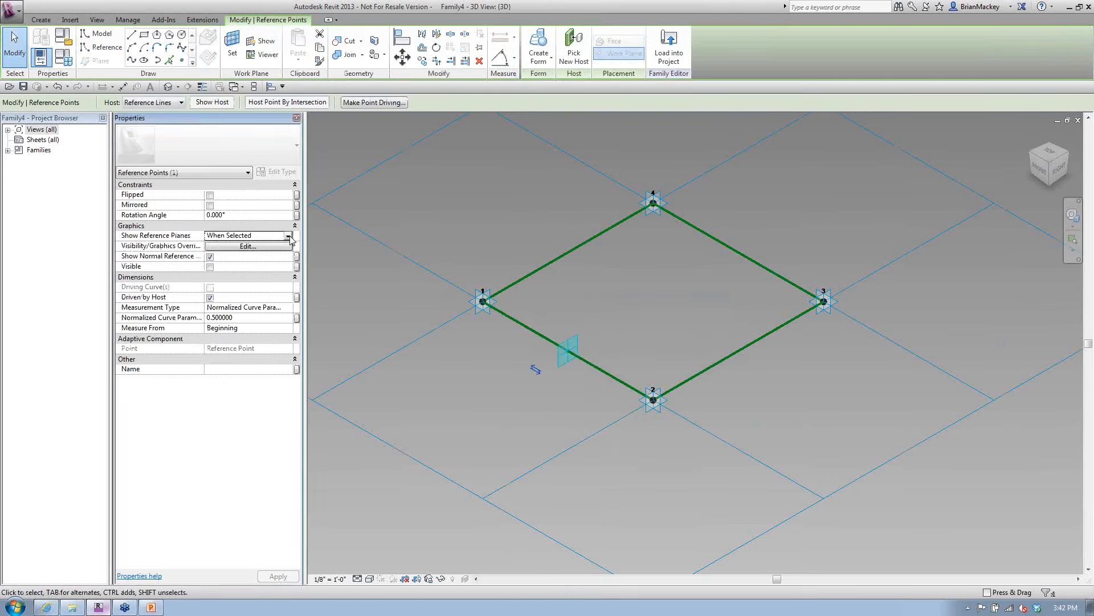
Step: Set the midpoint reference point's Show Reference Planes property to Always
{"action": "left_click", "coordinate": [514, 391]}
{"action": "scroll", "coordinate": [580, 367], "scroll_direction": "up", "scroll_amount": 3}
{"action": "scroll", "coordinate": [580, 367], "scroll_direction": "up", "scroll_amount": 2}
Step: Draw a model-line circle with a radius of about 1' 2" centred on the midpoint reference point, using its work plane
{"action": "left_click", "coordinate": [548, 326]}
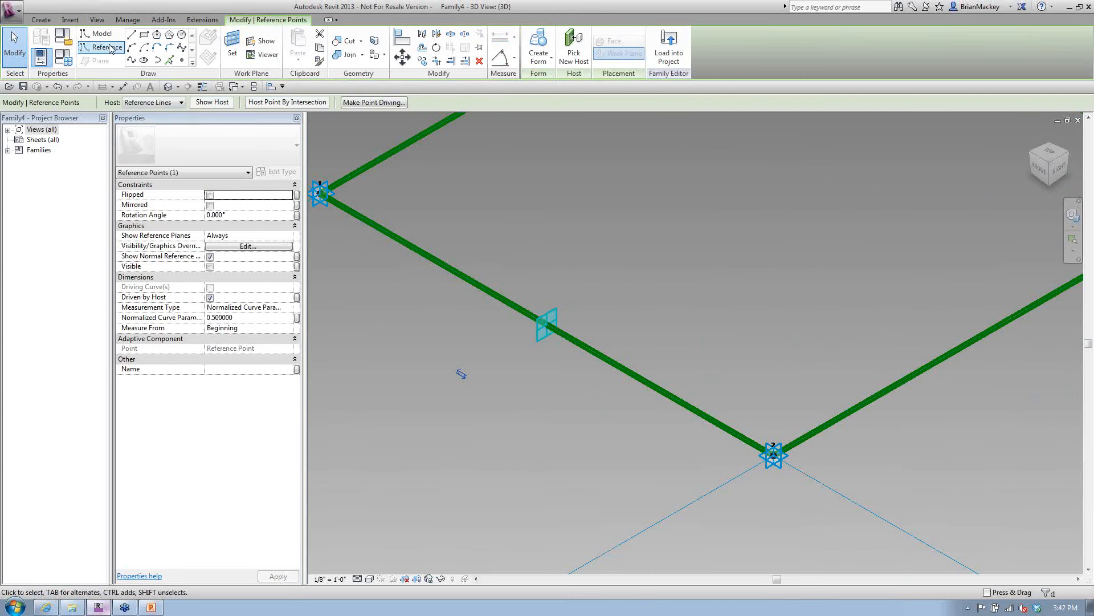
{"action": "left_click", "coordinate": [102, 35]}
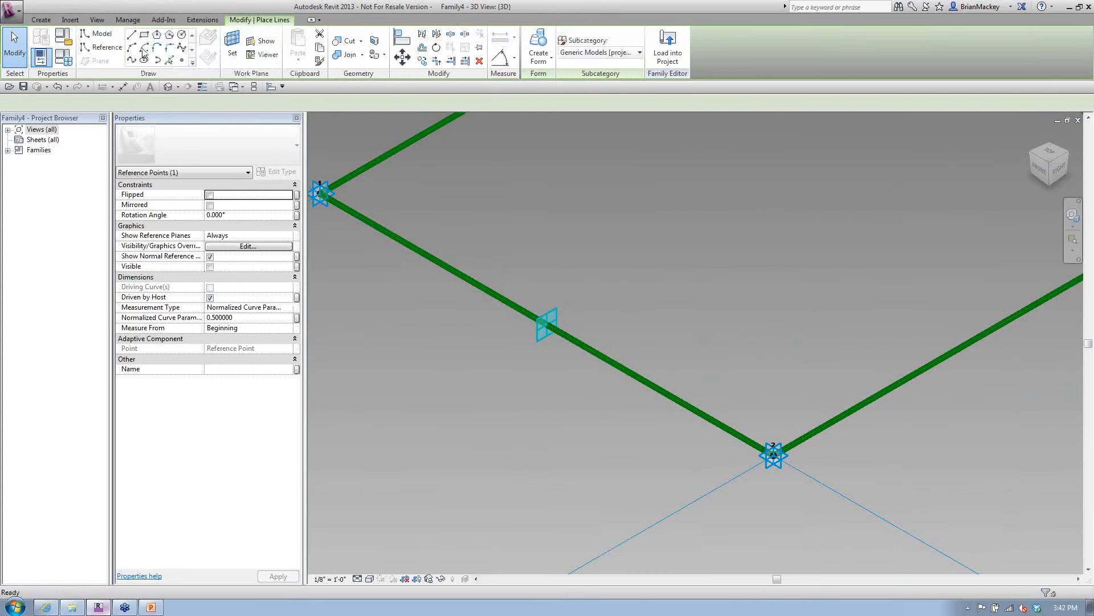
{"action": "left_click", "coordinate": [181, 36]}
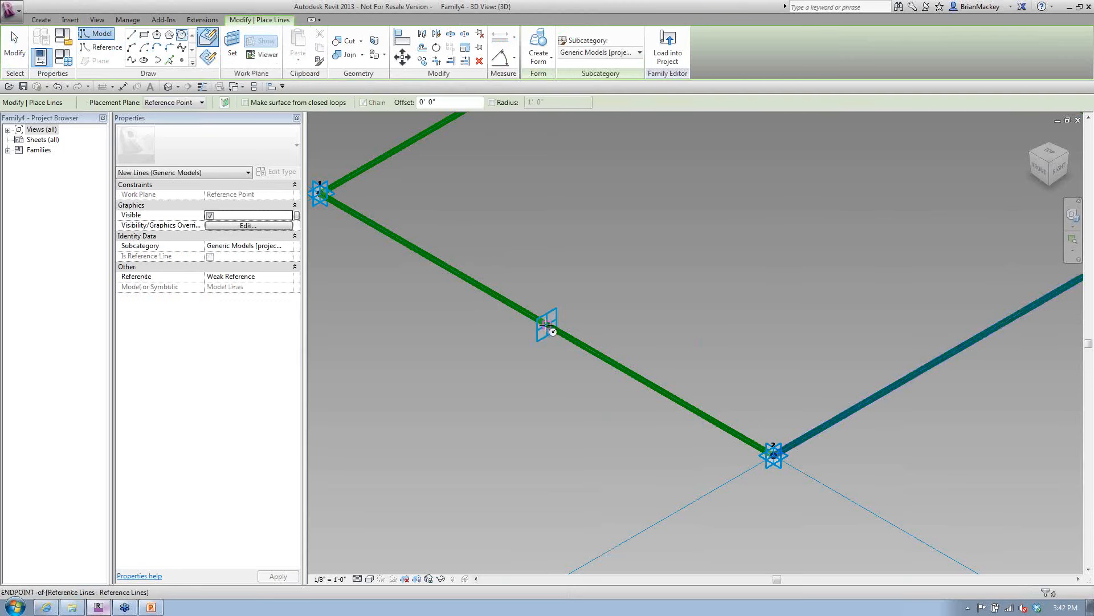
{"action": "left_click", "coordinate": [546, 324]}
{"action": "left_click", "coordinate": [582, 258]}
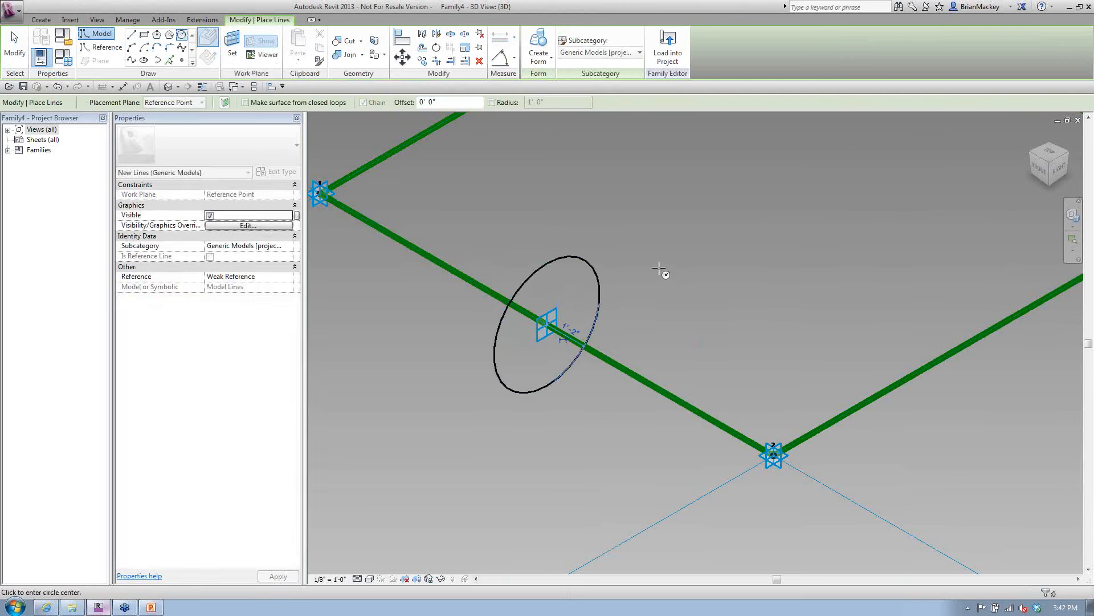
{"action": "right_click", "coordinate": [701, 285]}
{"action": "left_click", "coordinate": [708, 291]}
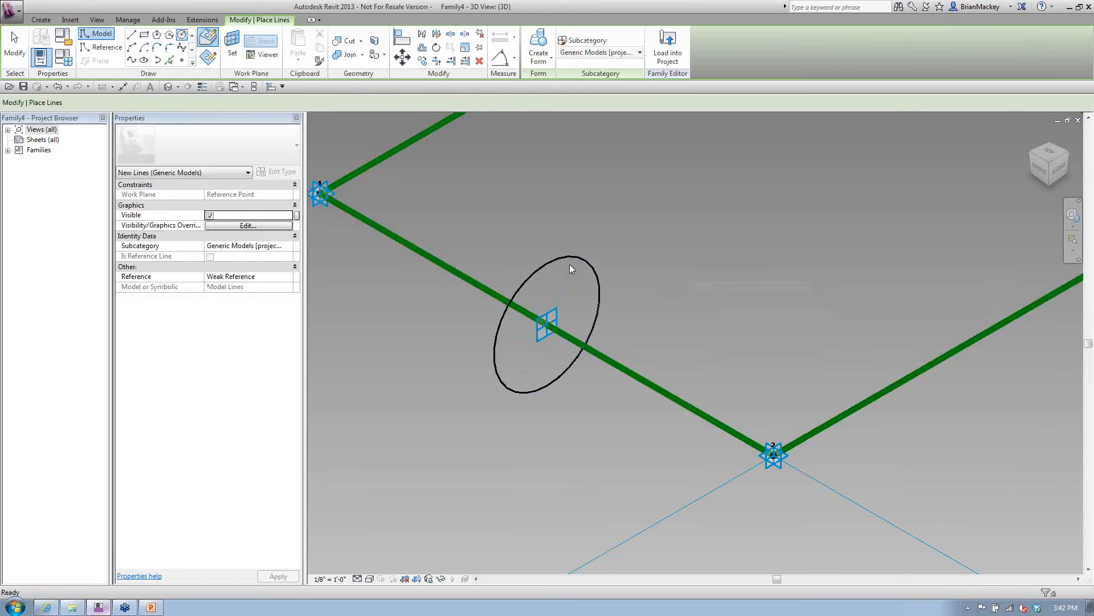
Step: Make the circle's radius dimension permanent and label it with a new type parameter named r
{"action": "left_click", "coordinate": [561, 343]}
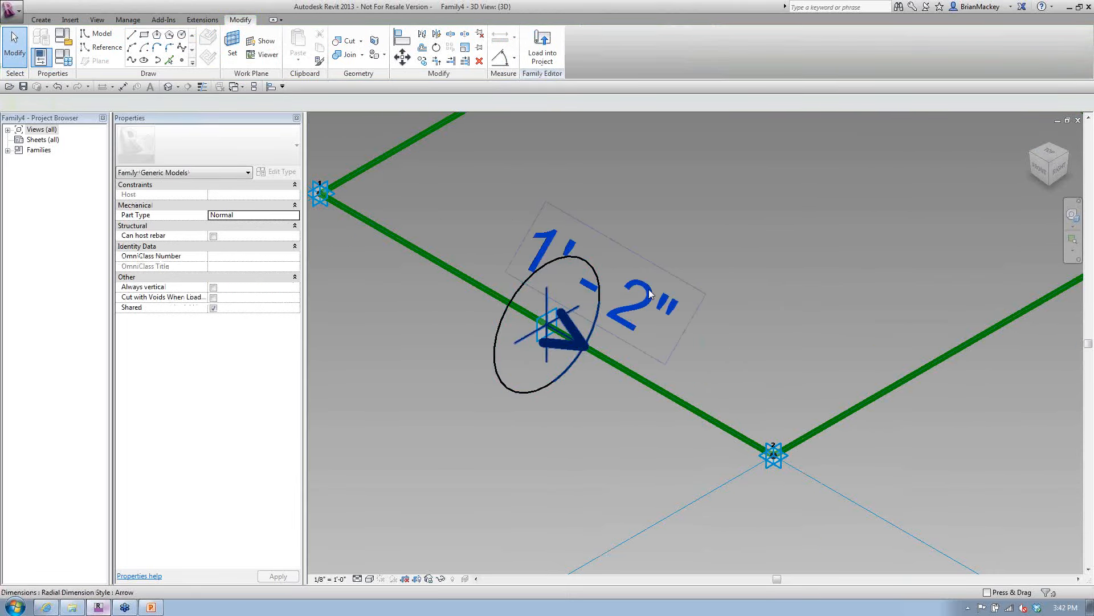
{"action": "left_click", "coordinate": [282, 122]}
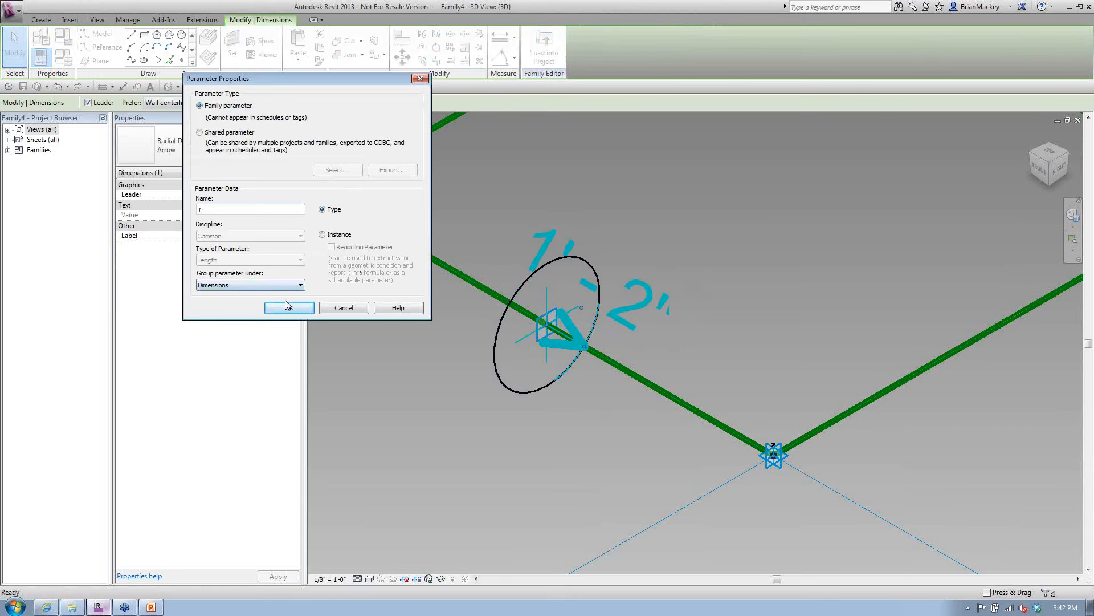
{"action": "left_click", "coordinate": [289, 308]}
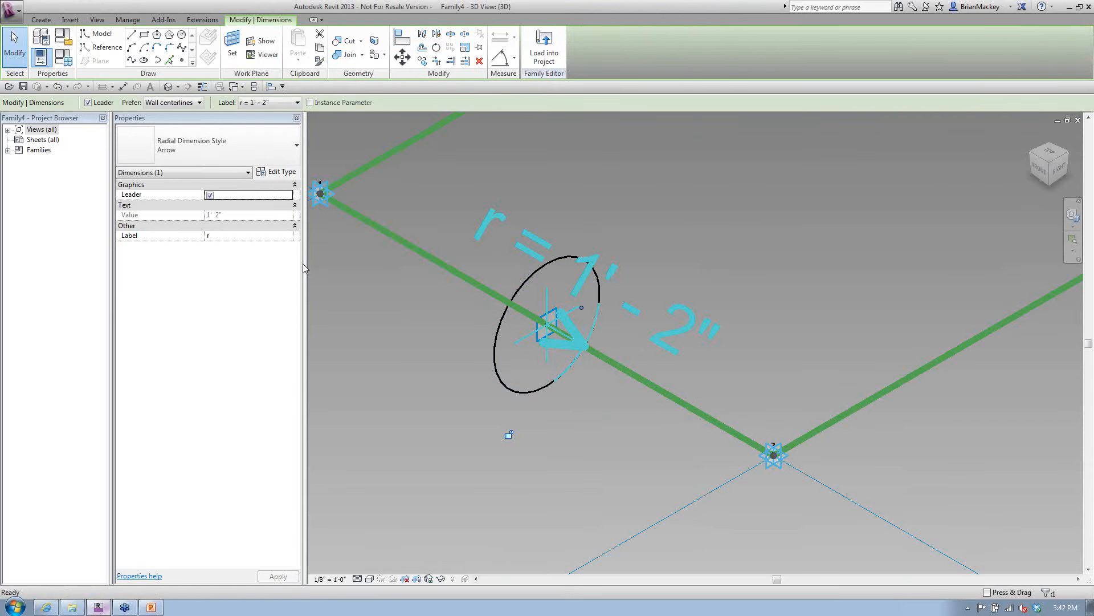
{"action": "left_click", "coordinate": [406, 314]}
Step: Create a solid form by sweeping the circle along the closed chain of four reference lines
{"action": "scroll", "coordinate": [658, 330], "scroll_direction": "down", "scroll_amount": 2}
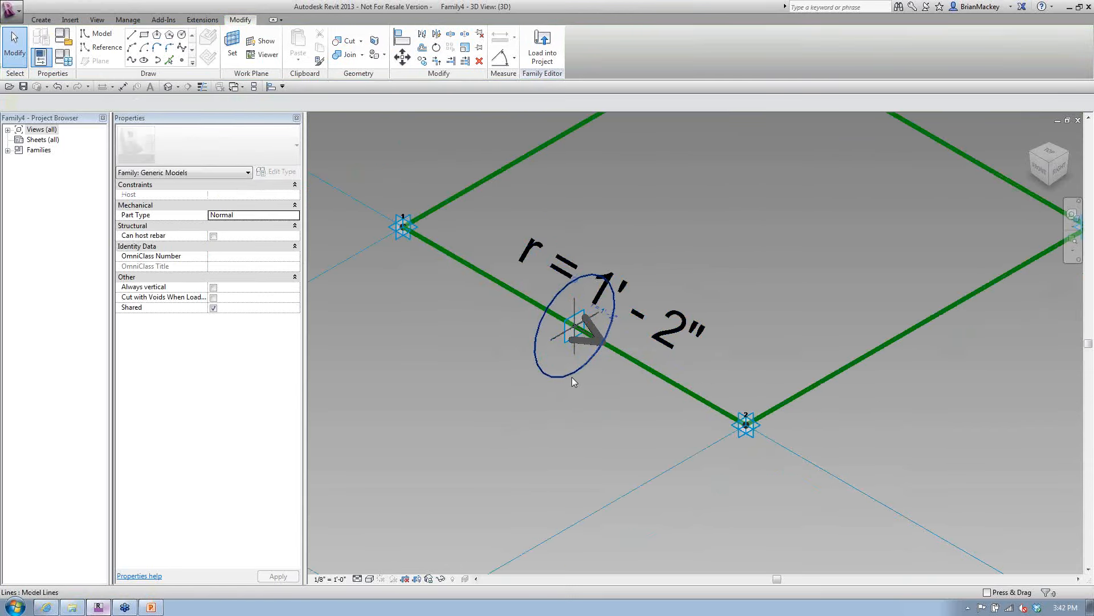
{"action": "left_click", "coordinate": [573, 377]}
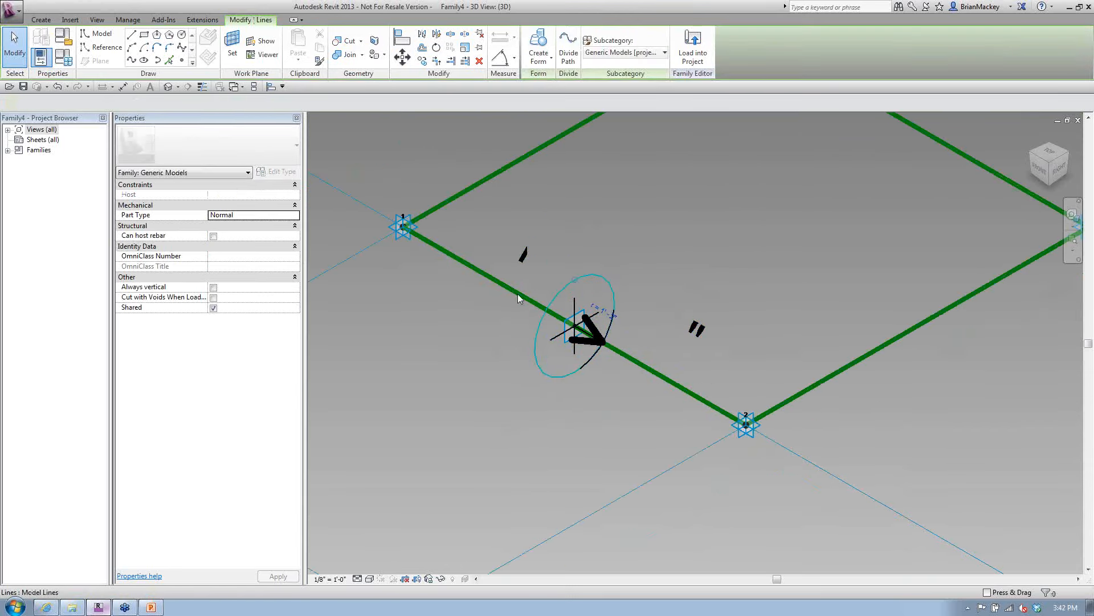
{"action": "left_click", "coordinate": [646, 364], "text": "ctrl"}
{"action": "left_click", "coordinate": [538, 47]}
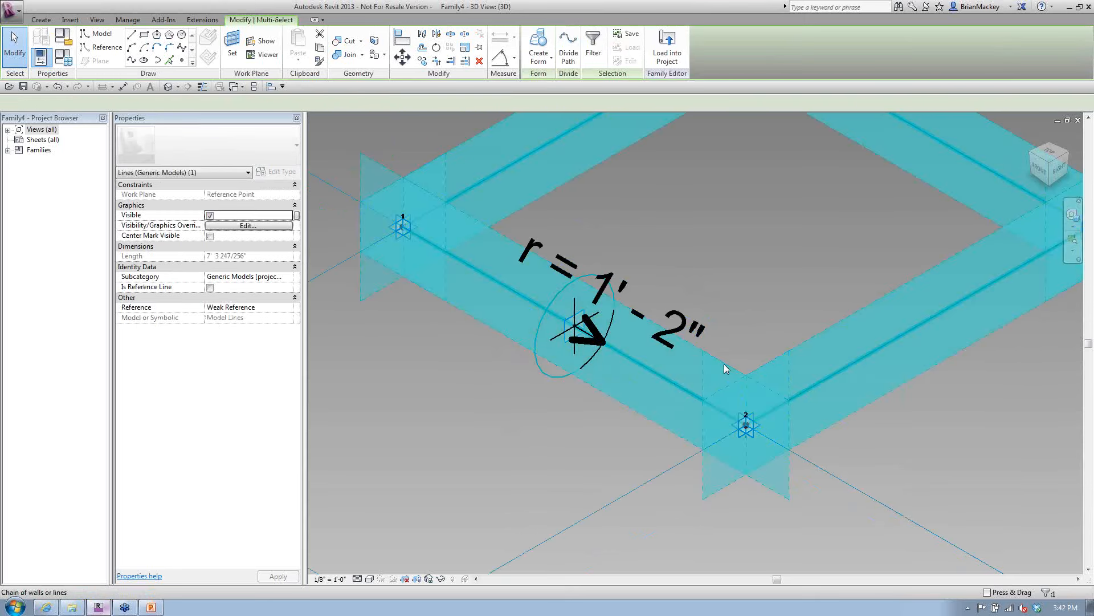
{"action": "left_click", "coordinate": [628, 146]}
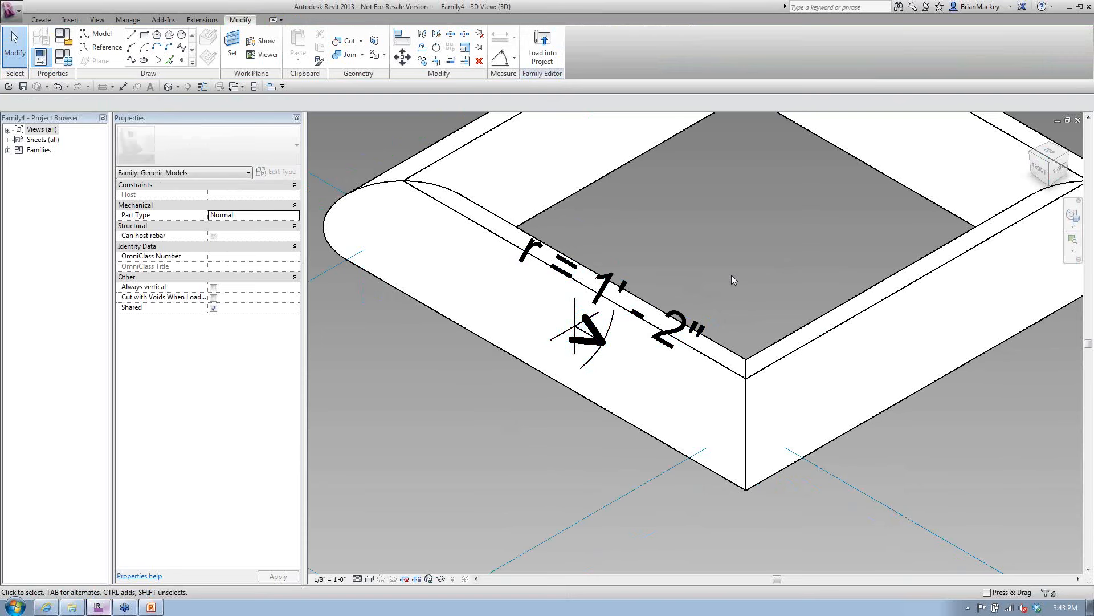
Step: Set the family type parameter r to 0' 6"
{"action": "scroll", "coordinate": [731, 274], "scroll_direction": "down", "scroll_amount": 5}
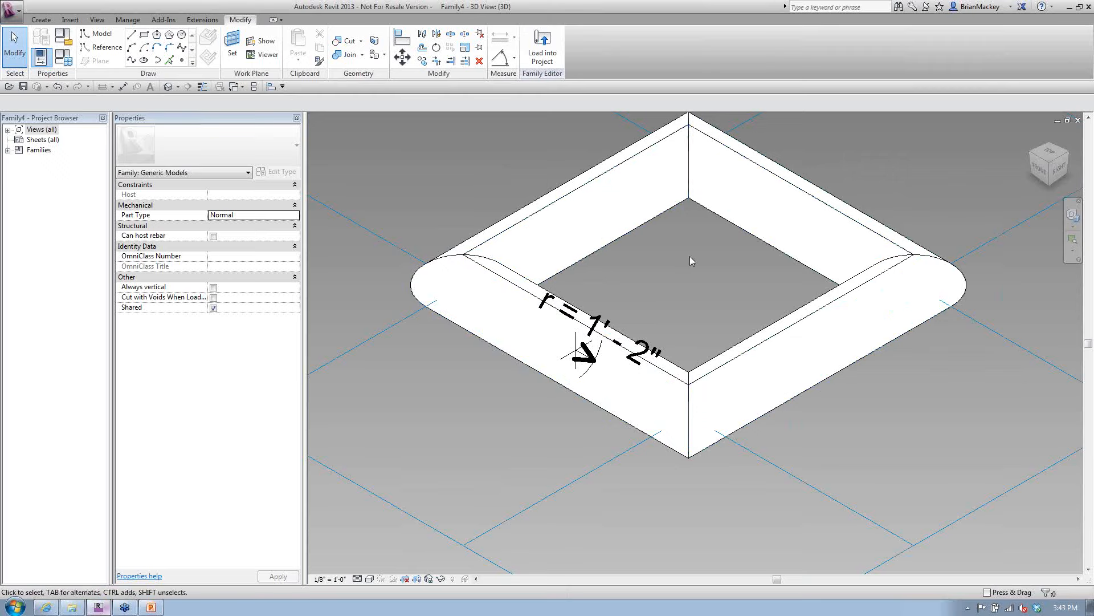
{"action": "left_click", "coordinate": [69, 59]}
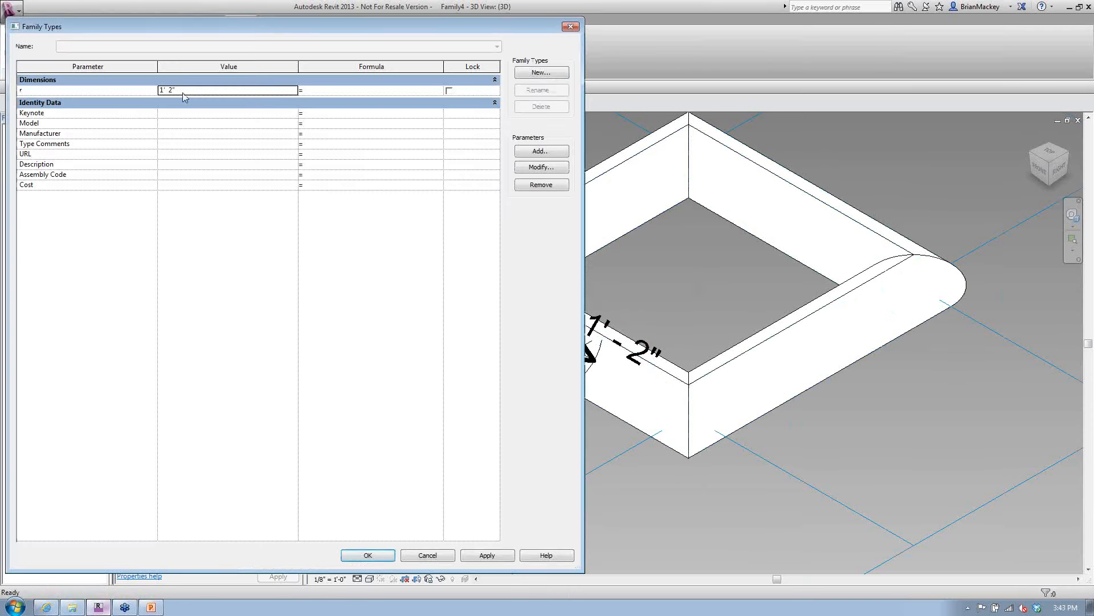
{"action": "left_click", "coordinate": [188, 91]}
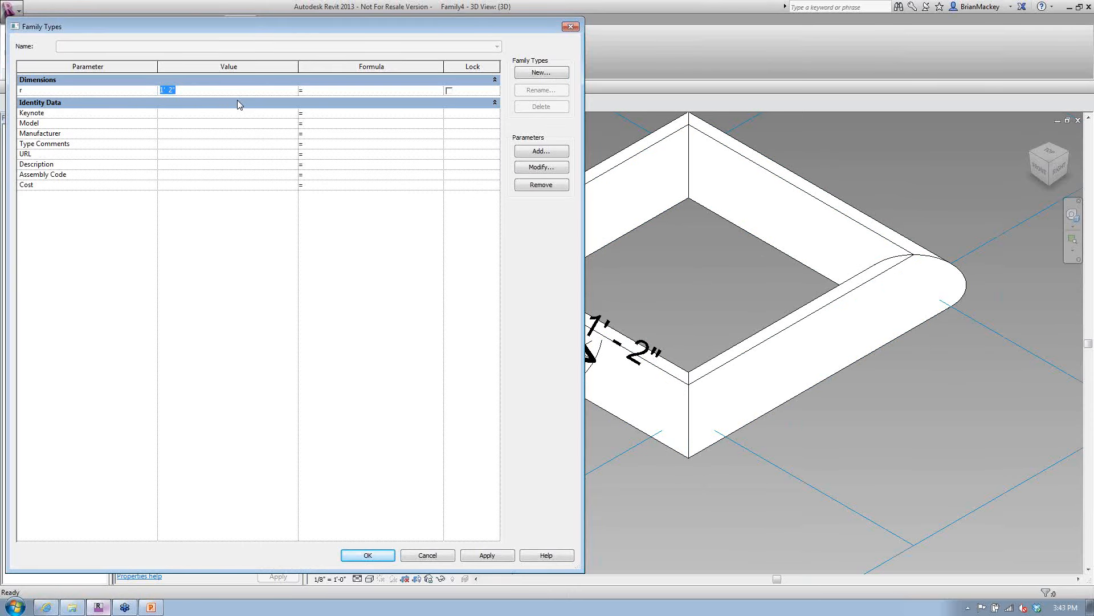
{"action": "type", "text": ".5"}
{"action": "key", "text": "Tab"}
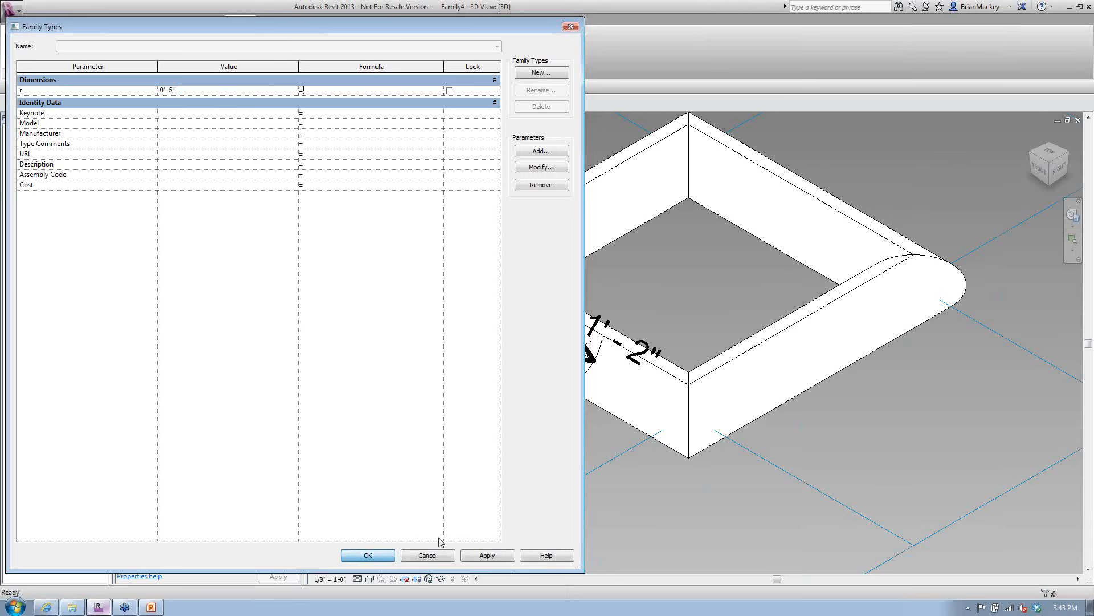
{"action": "key", "text": "Return"}
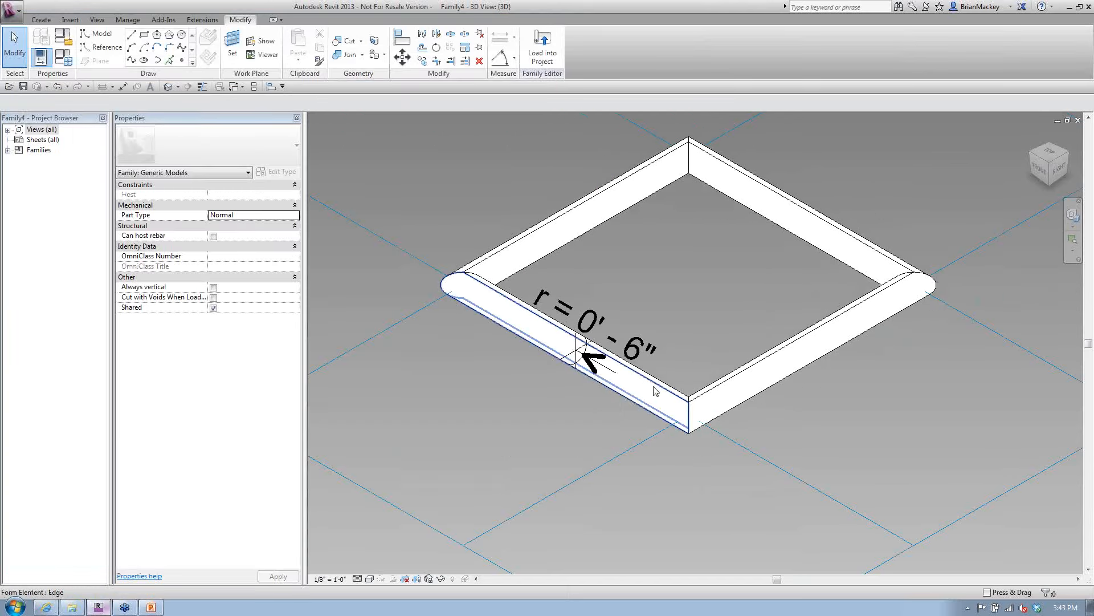
Step: Select the swept form's surface along the edge between adaptive points 1 and 2
{"action": "left_click", "coordinate": [654, 387]}
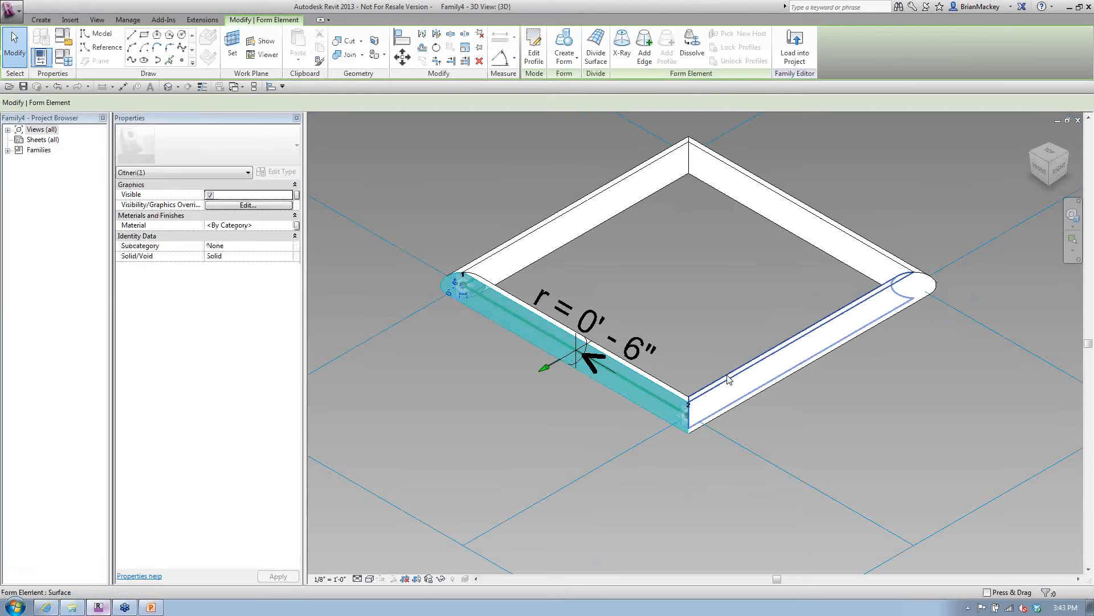
Step: Deselect the frame form and load the Family4 panel family into RoundTower.rfa
{"action": "left_click", "coordinate": [840, 410]}
{"action": "scroll", "coordinate": [580, 342], "scroll_direction": "up", "scroll_amount": 1}
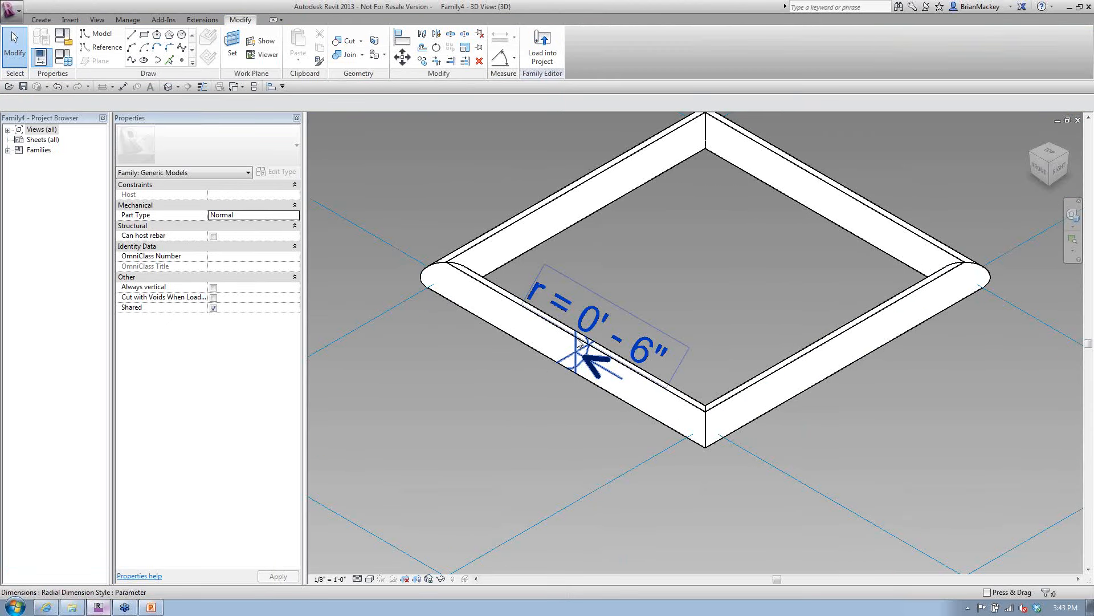
{"action": "scroll", "coordinate": [579, 342], "scroll_direction": "down", "scroll_amount": 2}
{"action": "left_click", "coordinate": [543, 49]}
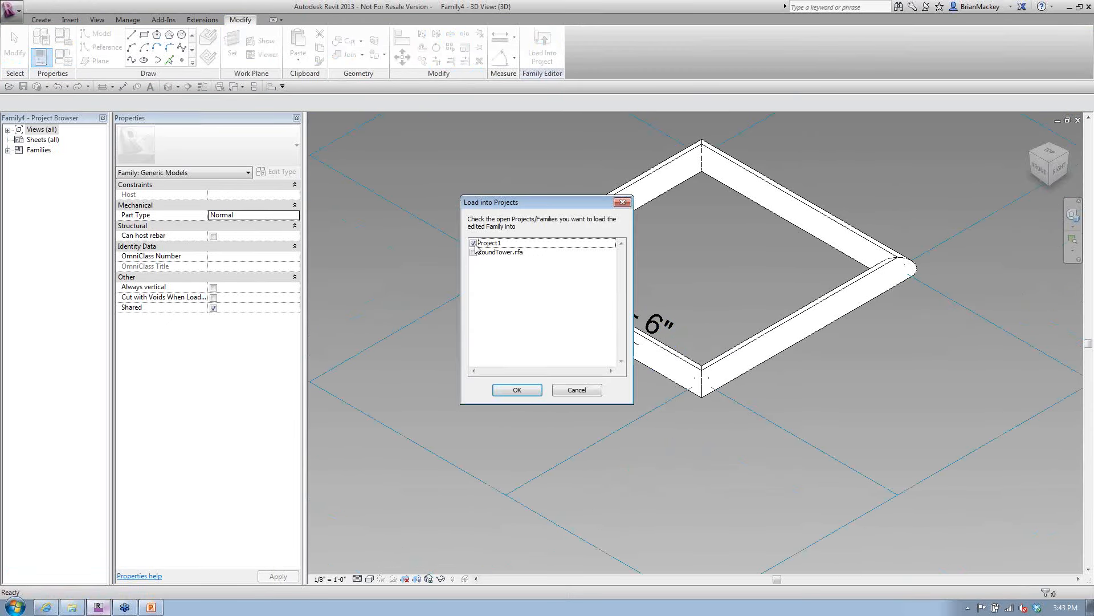
{"action": "left_click", "coordinate": [474, 252]}
{"action": "left_click", "coordinate": [515, 390]}
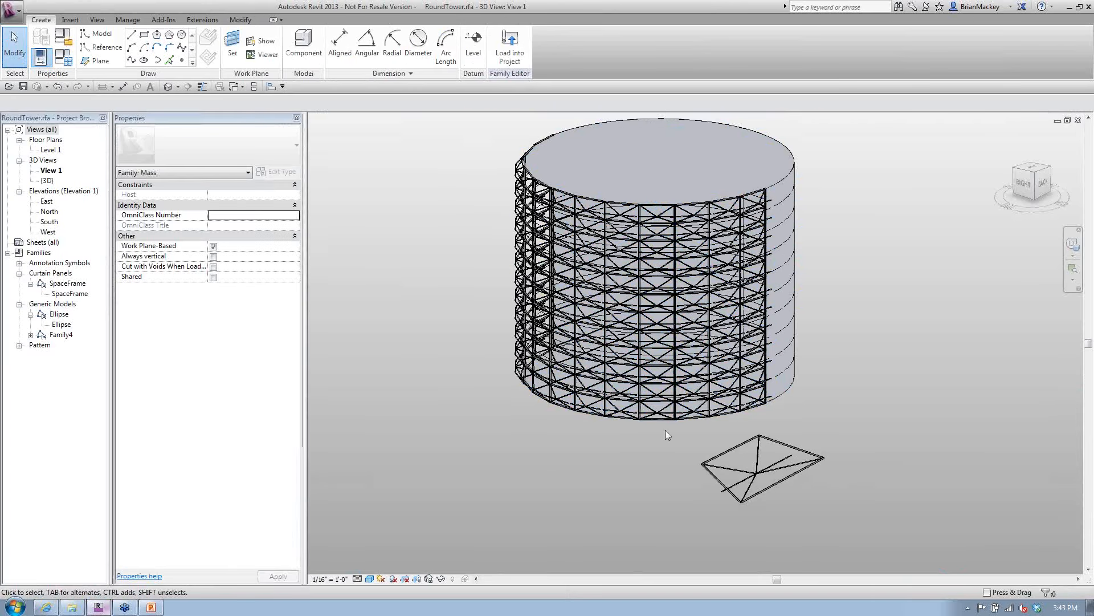
Step: Look through the panel types offered for the round tower's divided surface for the Family4 panel
{"action": "left_click", "coordinate": [603, 280]}
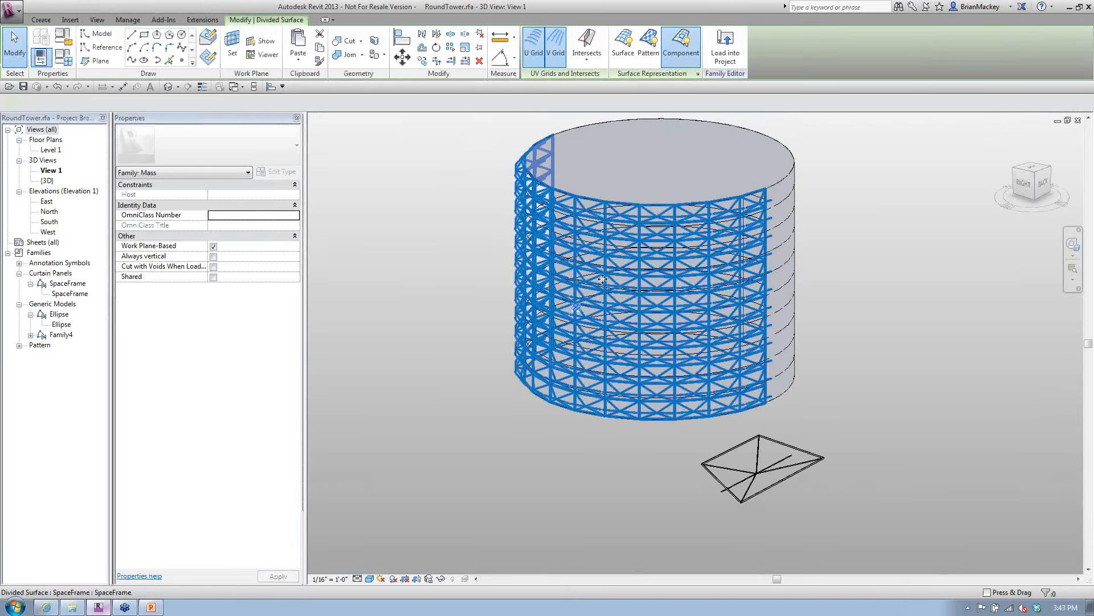
{"action": "left_click", "coordinate": [297, 146]}
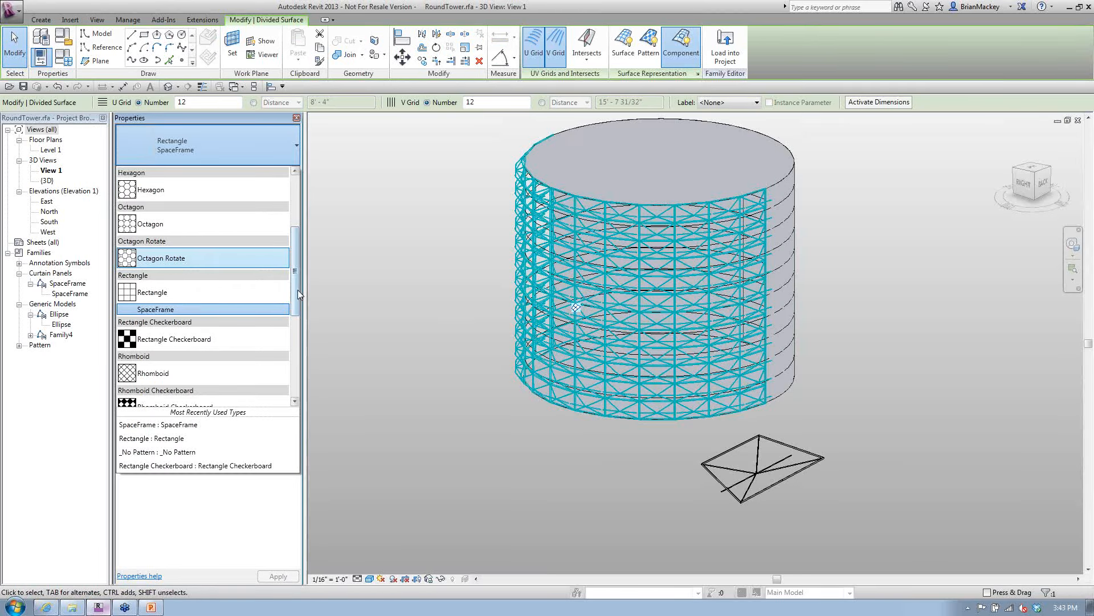
{"action": "left_click_drag", "start_coordinate": [298, 290], "coordinate": [369, 311]}
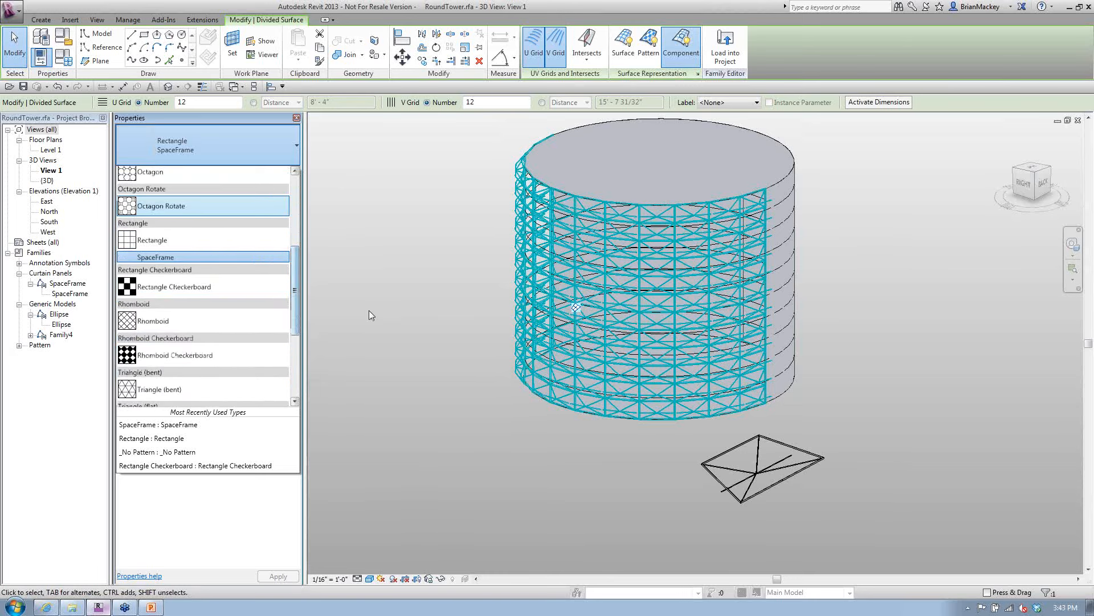
{"action": "left_click", "coordinate": [371, 315]}
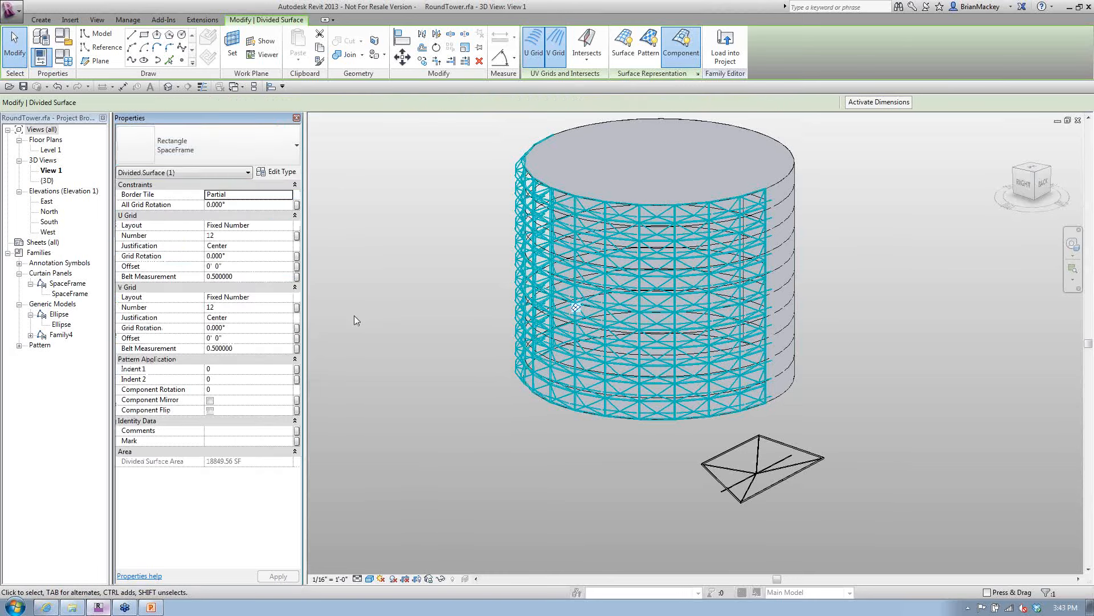
{"action": "left_click", "coordinate": [30, 335]}
{"action": "left_click", "coordinate": [539, 288]}
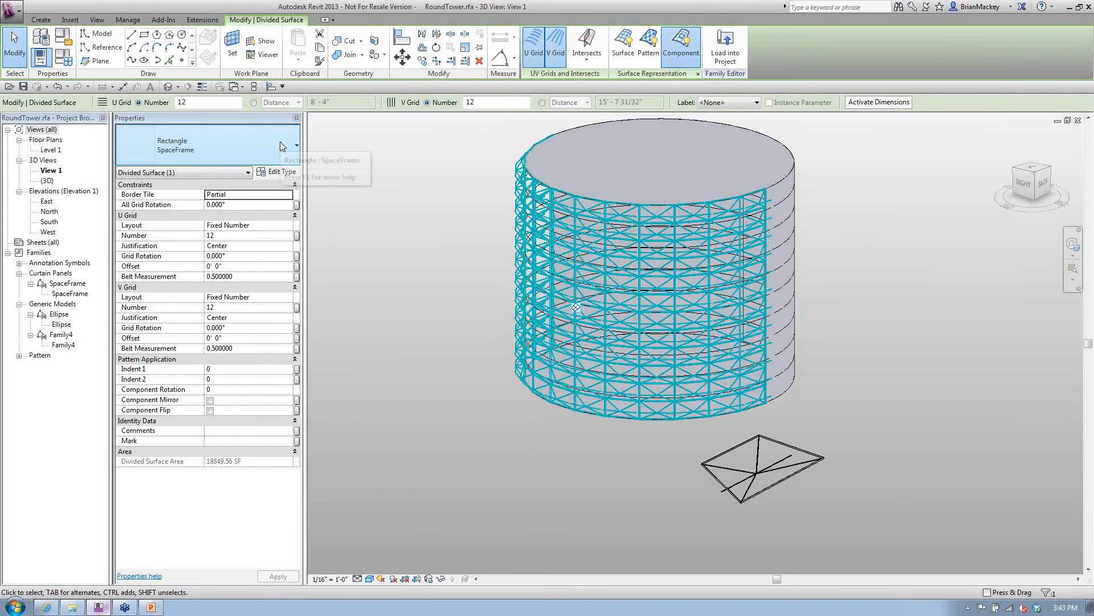
{"action": "left_click", "coordinate": [285, 144]}
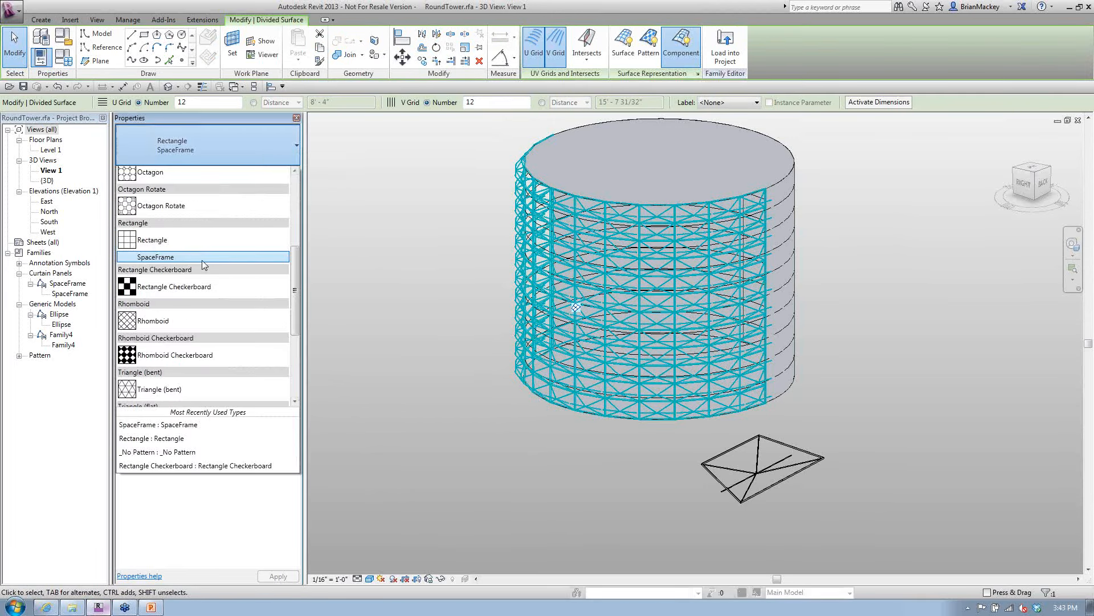
{"action": "scroll", "coordinate": [296, 239], "scroll_direction": "down", "scroll_amount": 5}
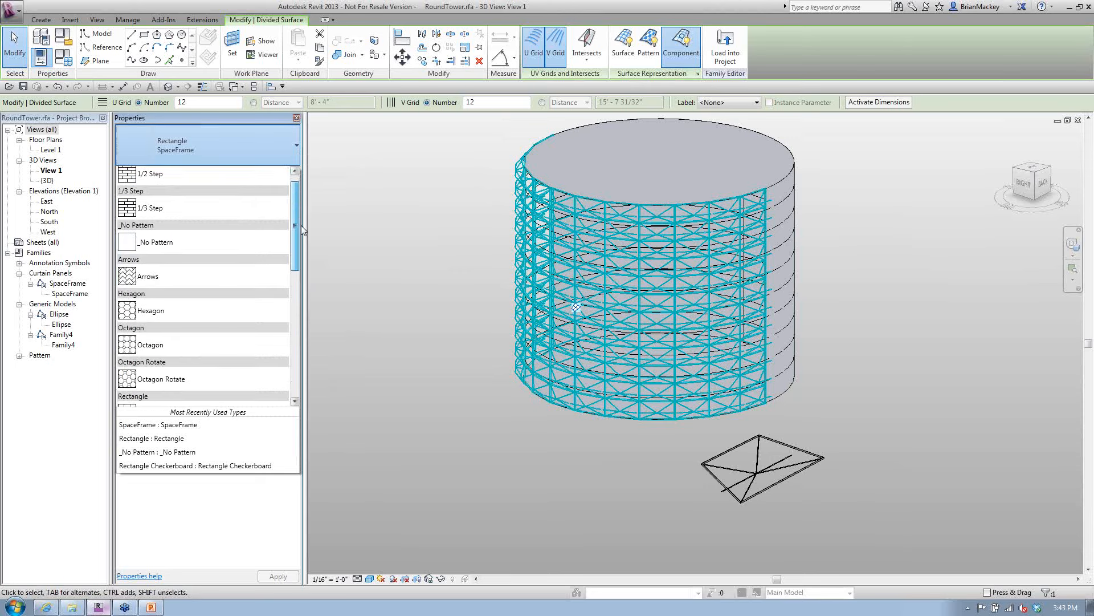
{"action": "left_click", "coordinate": [422, 368]}
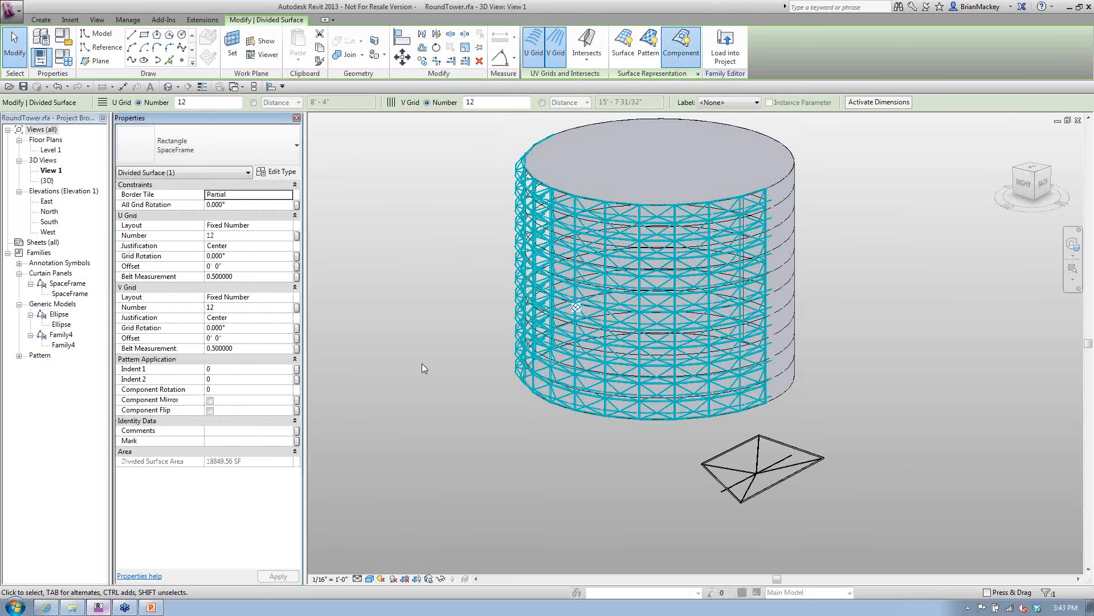
{"action": "left_click", "coordinate": [421, 363]}
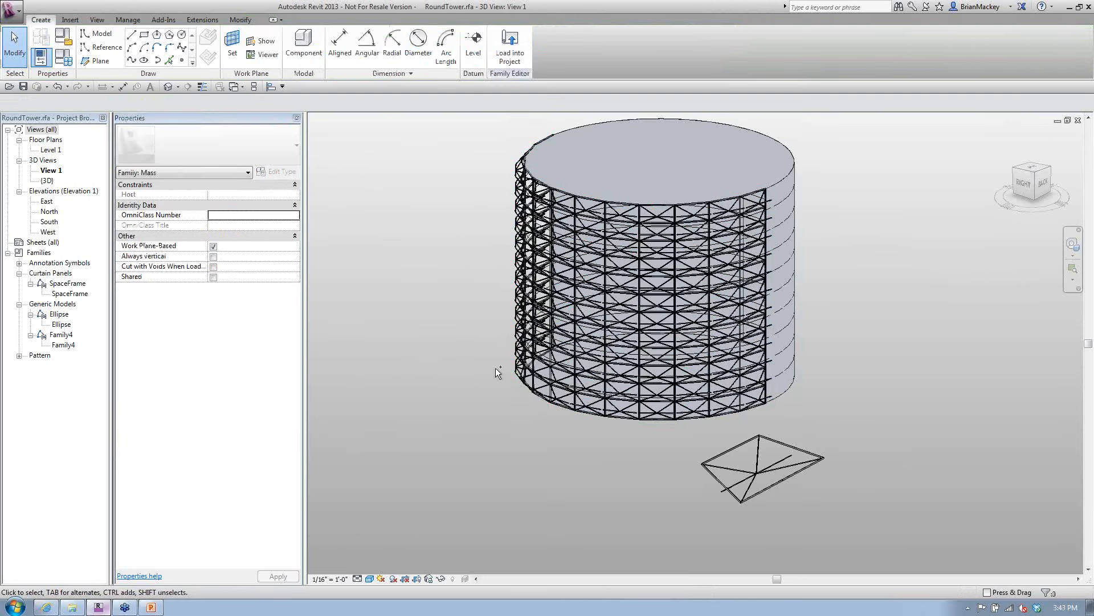
Step: Switch back to the Family4 panel family and reload it into RoundTower.rfa
{"action": "key", "text": "ctrl+Tab"}
{"action": "left_click", "coordinate": [522, 238]}
{"action": "left_click", "coordinate": [542, 46]}
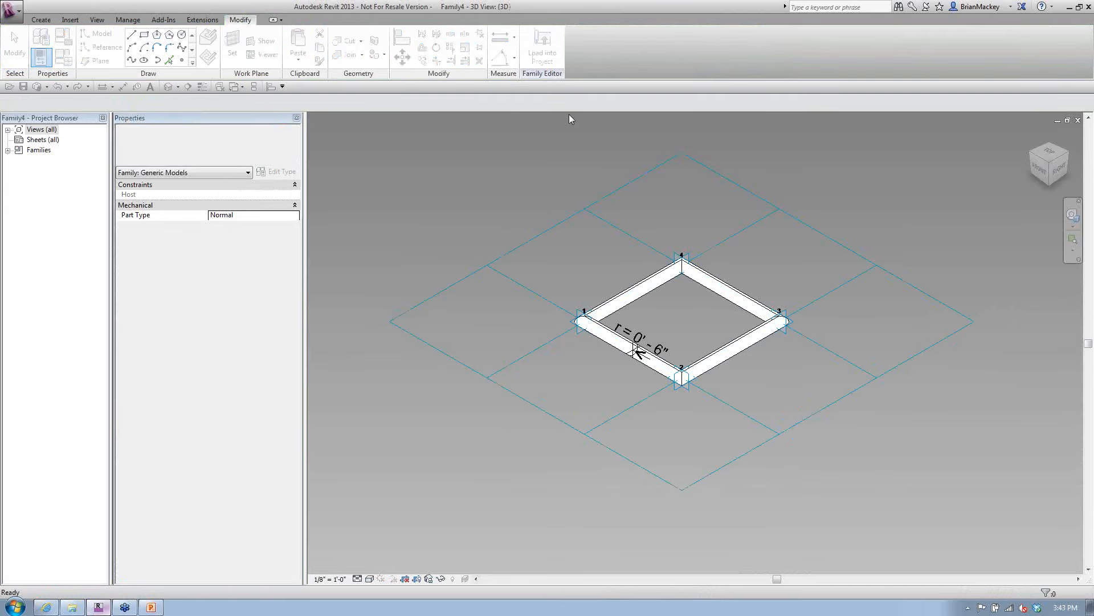
{"action": "left_click", "coordinate": [519, 390]}
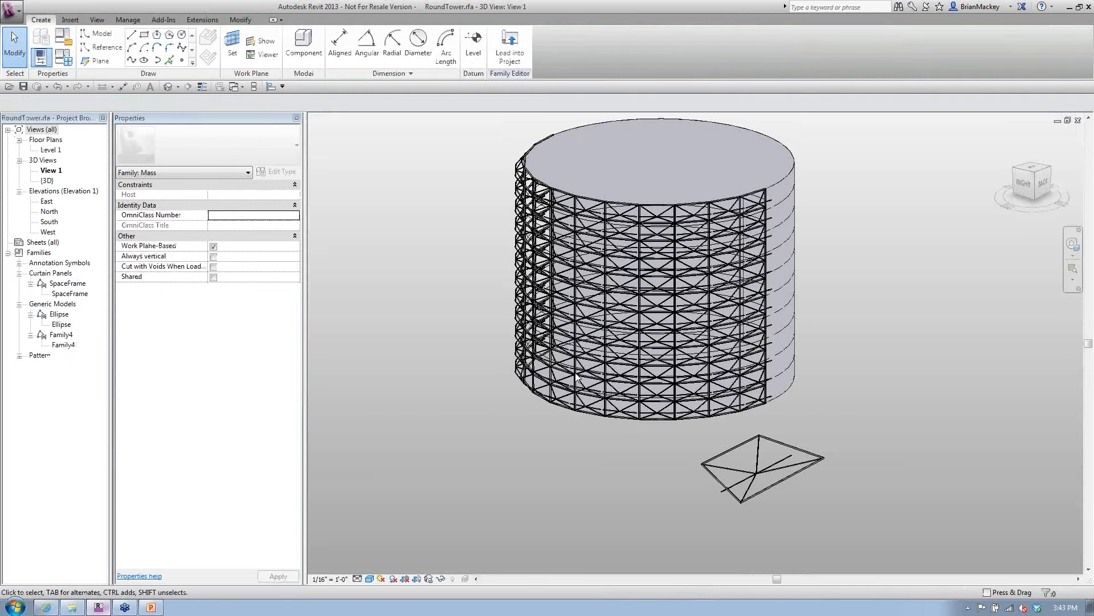
Step: Recheck the tower's divided surface for a Family4 type among its available patterns
{"action": "left_click", "coordinate": [578, 379]}
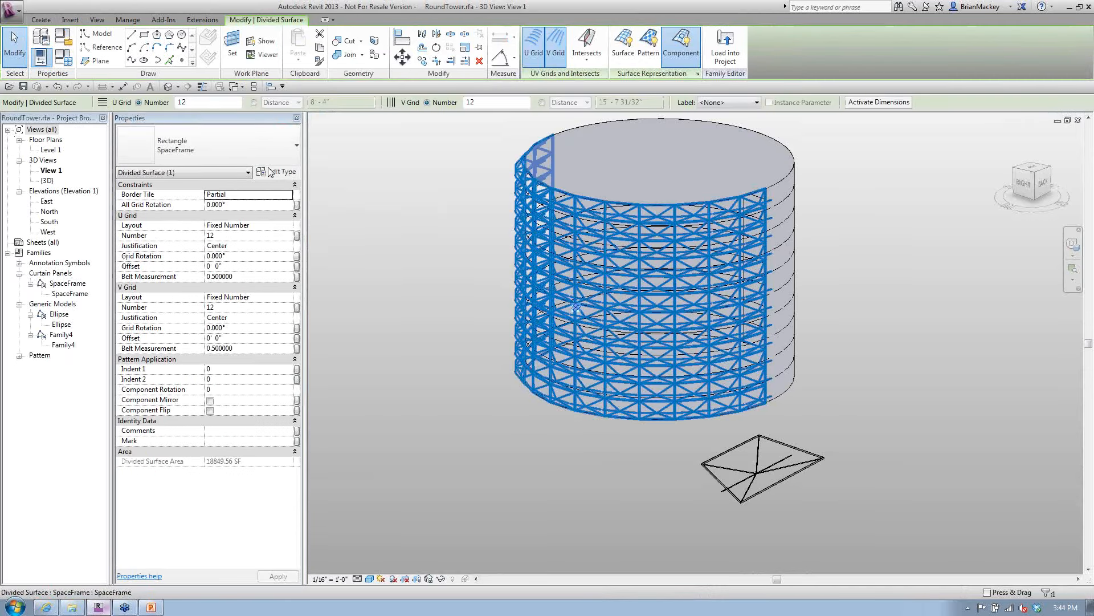
{"action": "left_click", "coordinate": [267, 150]}
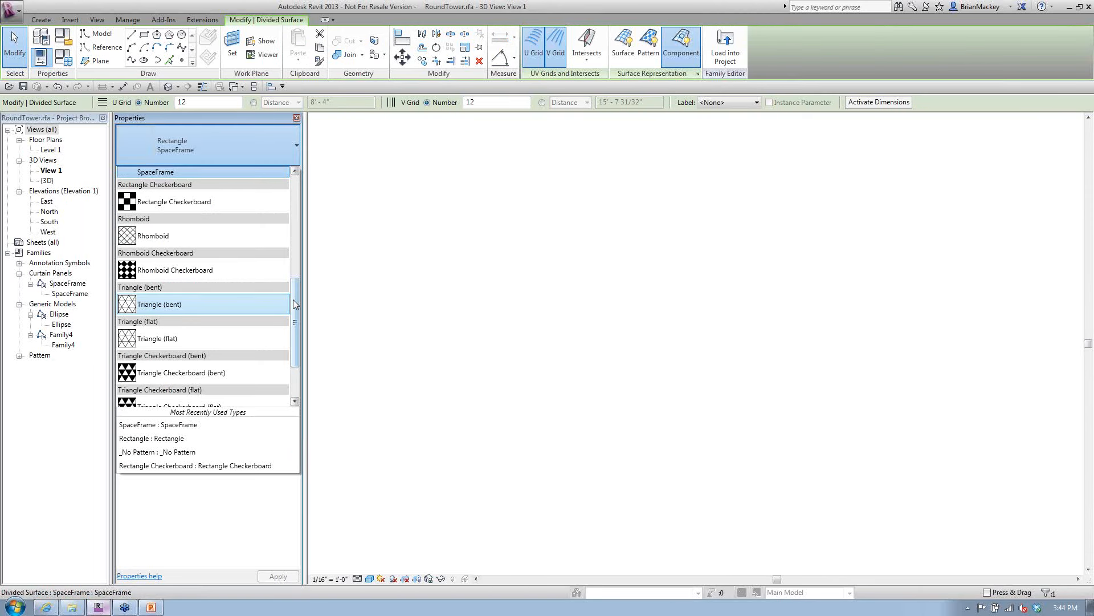
{"action": "mouse_move", "coordinate": [293, 298]}
{"action": "left_mouse_down"}
{"action": "mouse_move", "coordinate": [290, 307]}
{"action": "mouse_move", "coordinate": [287, 289]}
{"action": "left_mouse_up"}
{"action": "scroll", "coordinate": [288, 293], "scroll_direction": "up", "scroll_amount": 3}
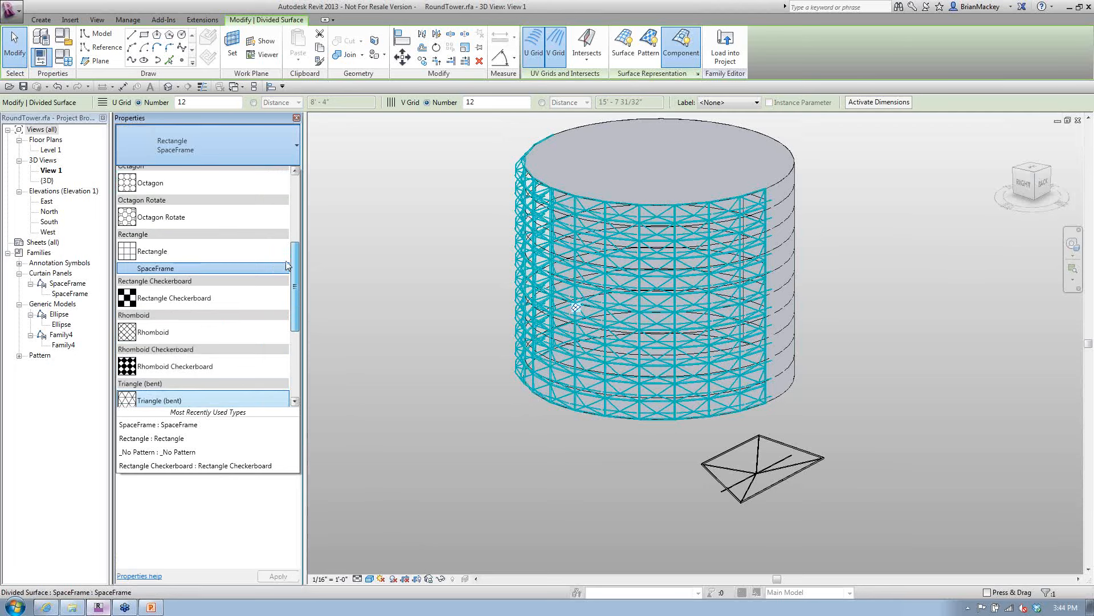
{"action": "left_click", "coordinate": [391, 350]}
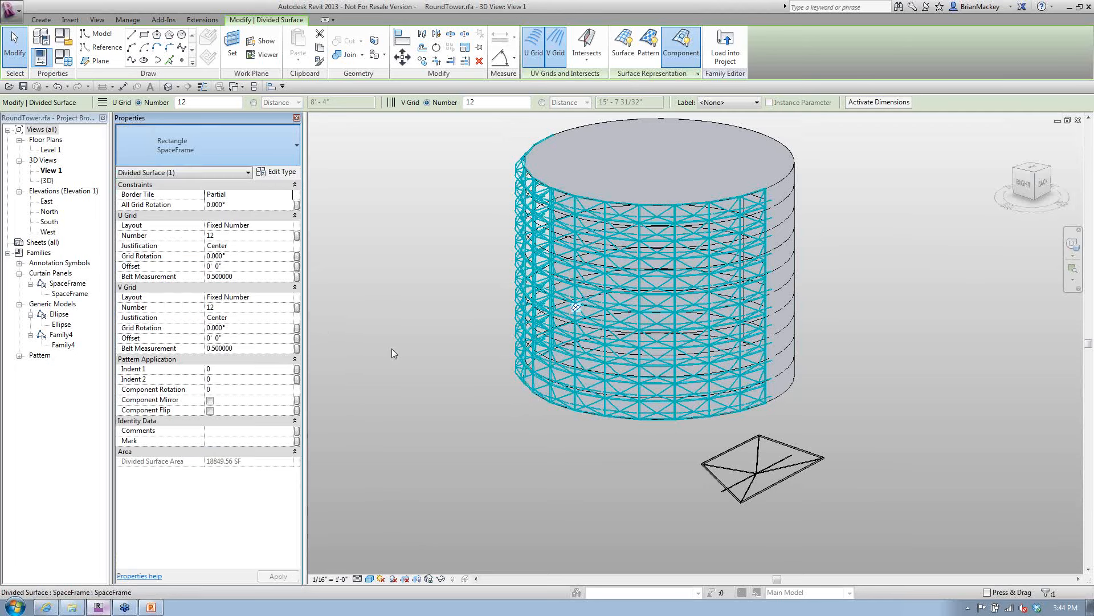
{"action": "left_click", "coordinate": [450, 395]}
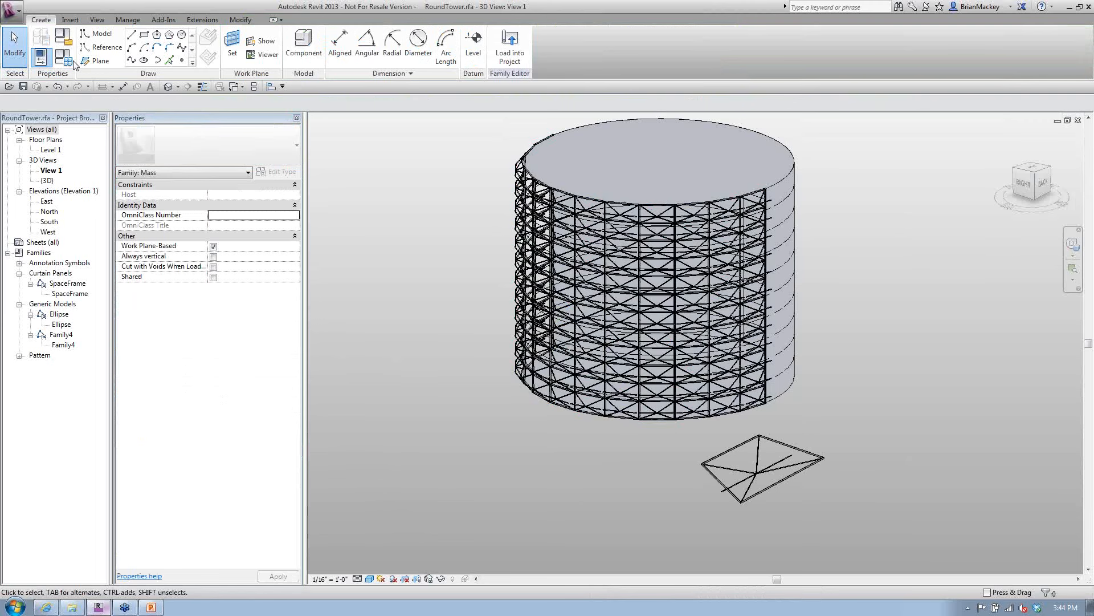
Step: Create a new conceptual mass family from the Mass.rft template
{"action": "left_click", "coordinate": [20, 11]}
{"action": "left_click", "coordinate": [137, 130]}
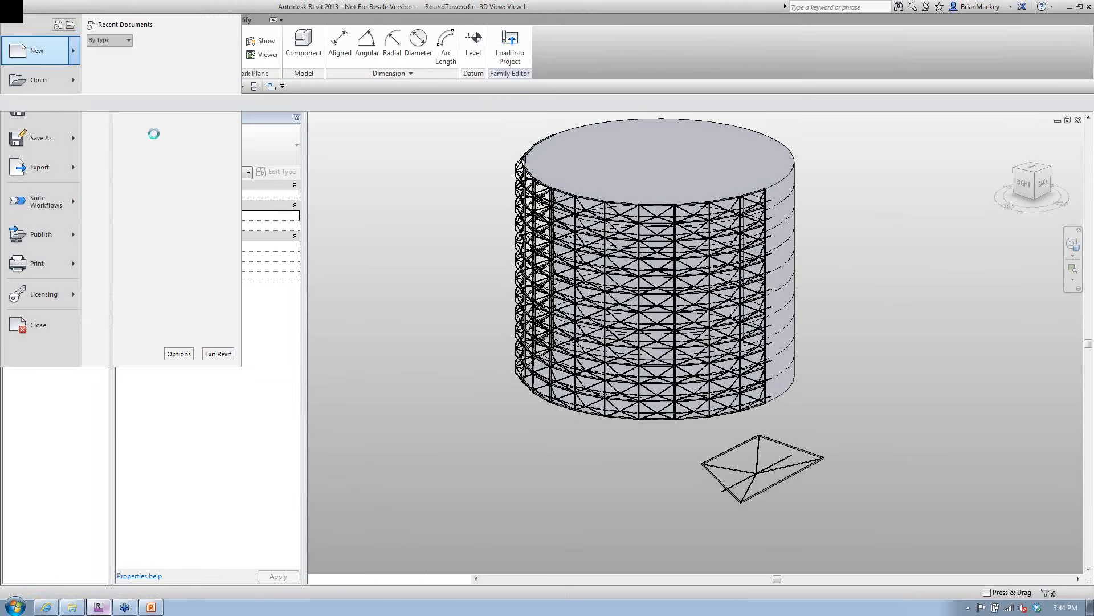
{"action": "left_click", "coordinate": [510, 175]}
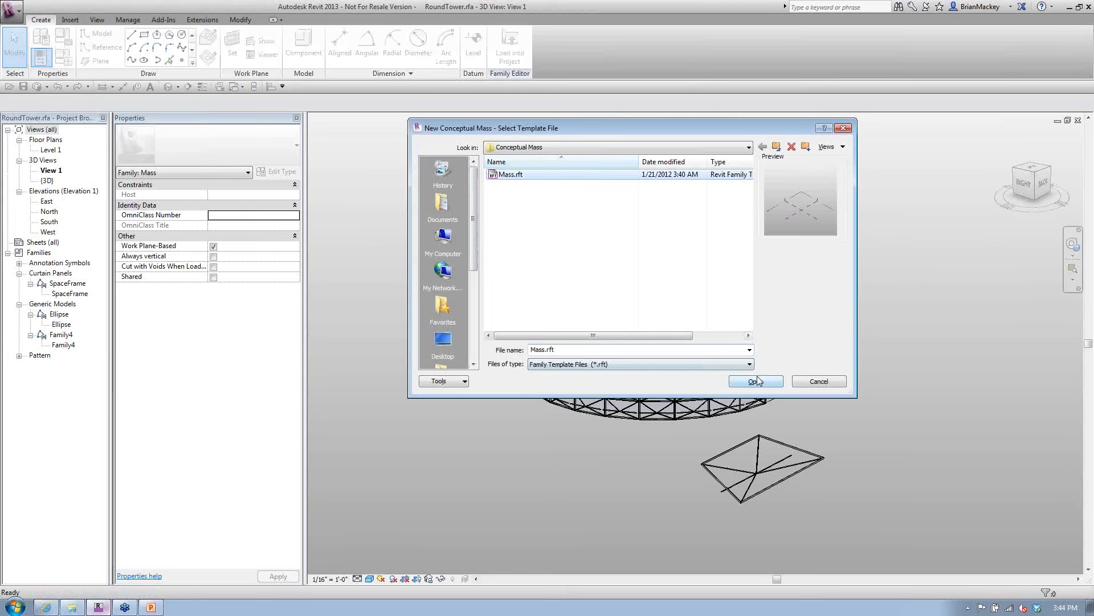
{"action": "left_click", "coordinate": [756, 381]}
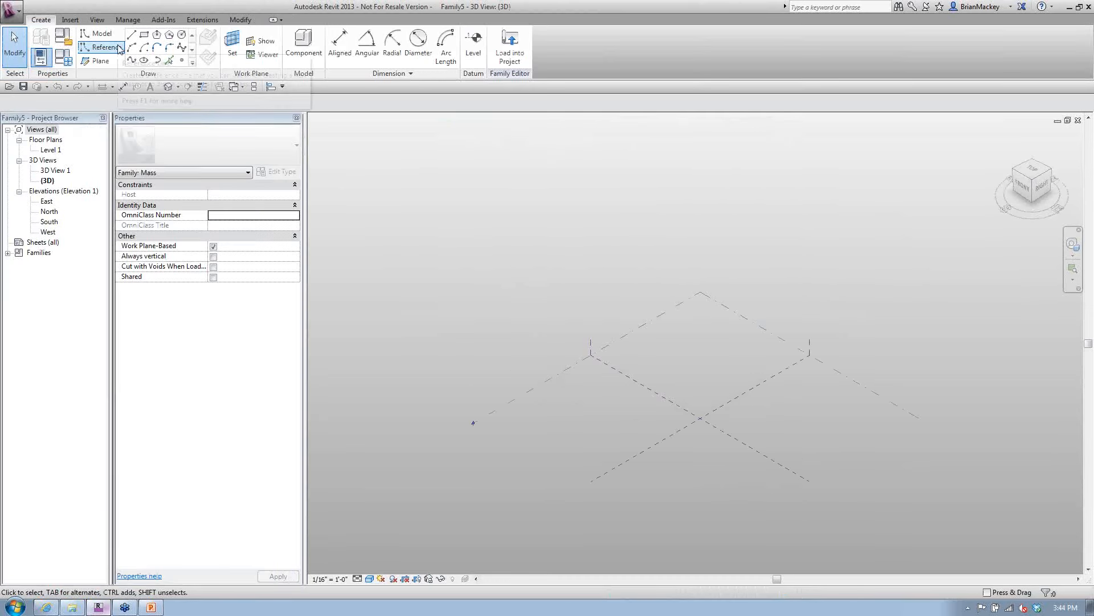
Step: Draw a reference circle of about 60' radius at the reference planes' intersection and create a solid cylinder form from it
{"action": "left_click", "coordinate": [105, 47]}
{"action": "left_click", "coordinate": [701, 418]}
{"action": "left_click", "coordinate": [696, 387]}
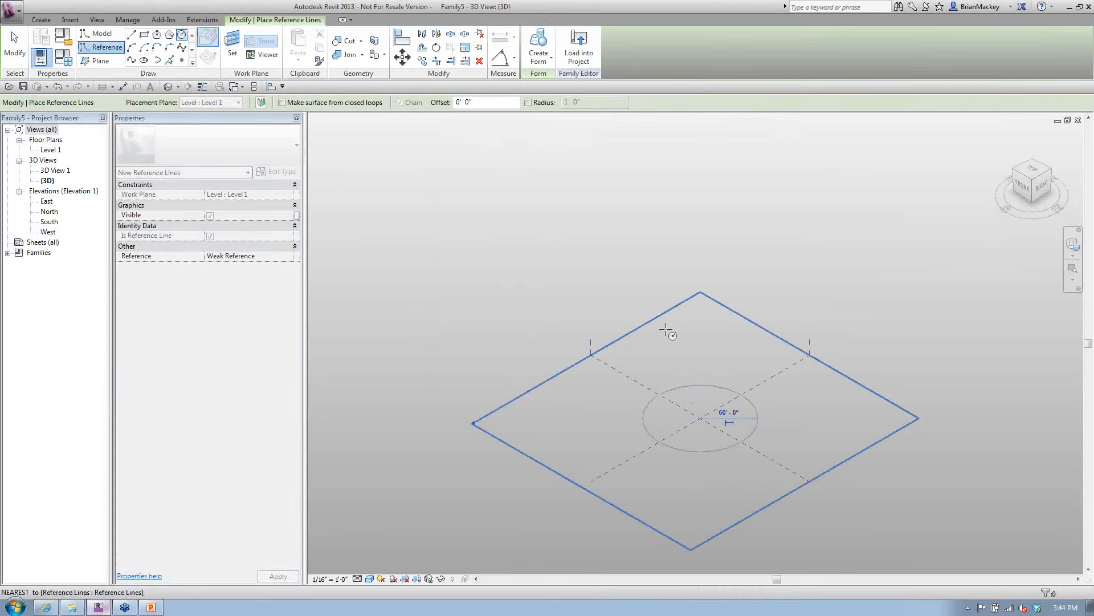
{"action": "key", "text": "Escape"}
{"action": "left_click", "coordinate": [706, 384]}
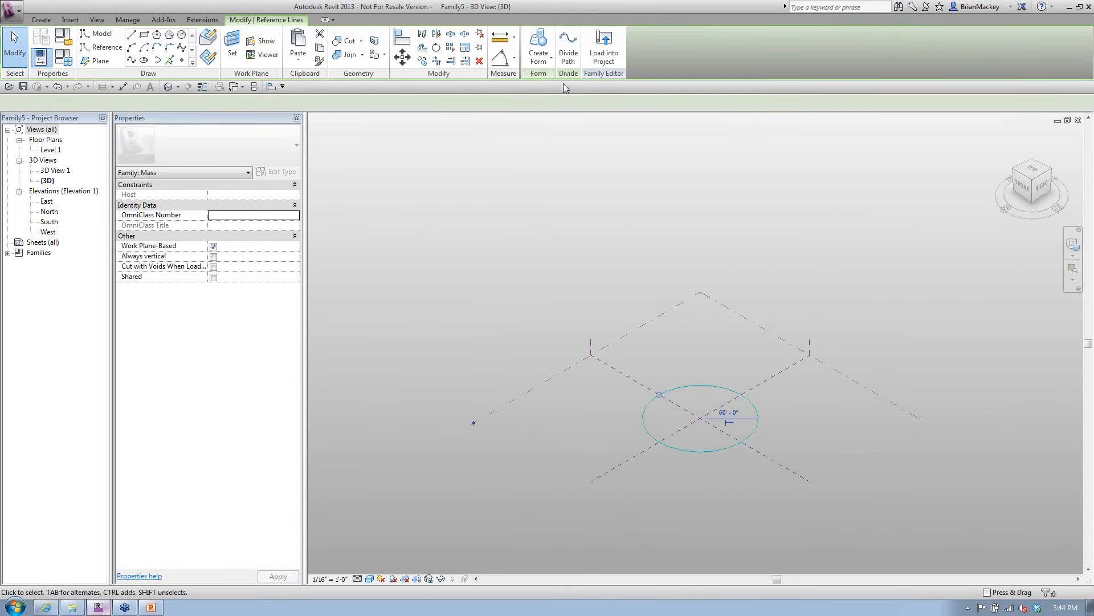
{"action": "left_click", "coordinate": [536, 50]}
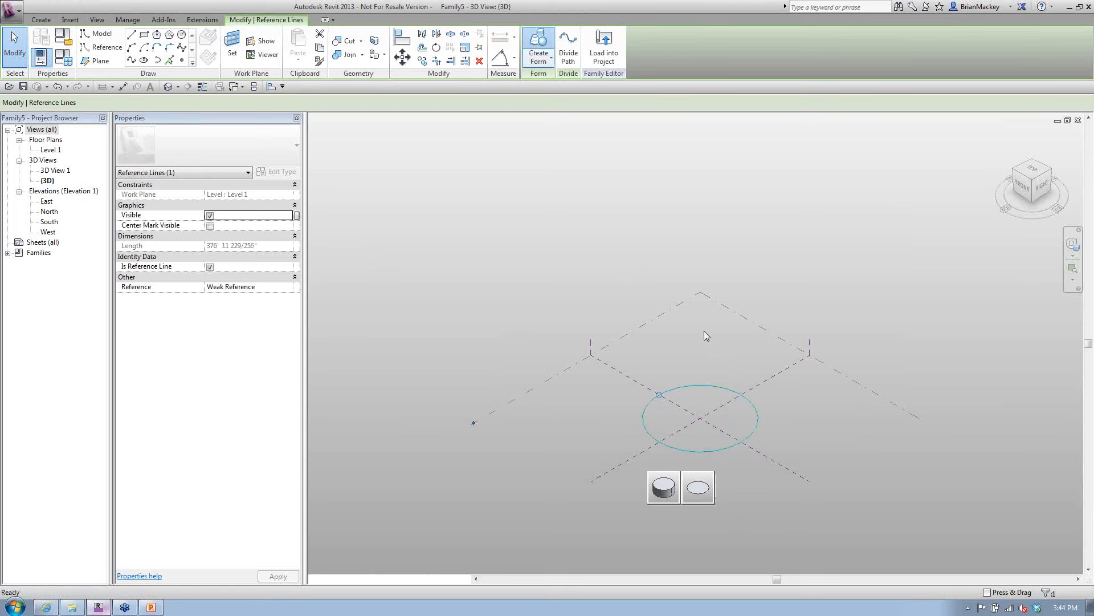
{"action": "left_click", "coordinate": [664, 487]}
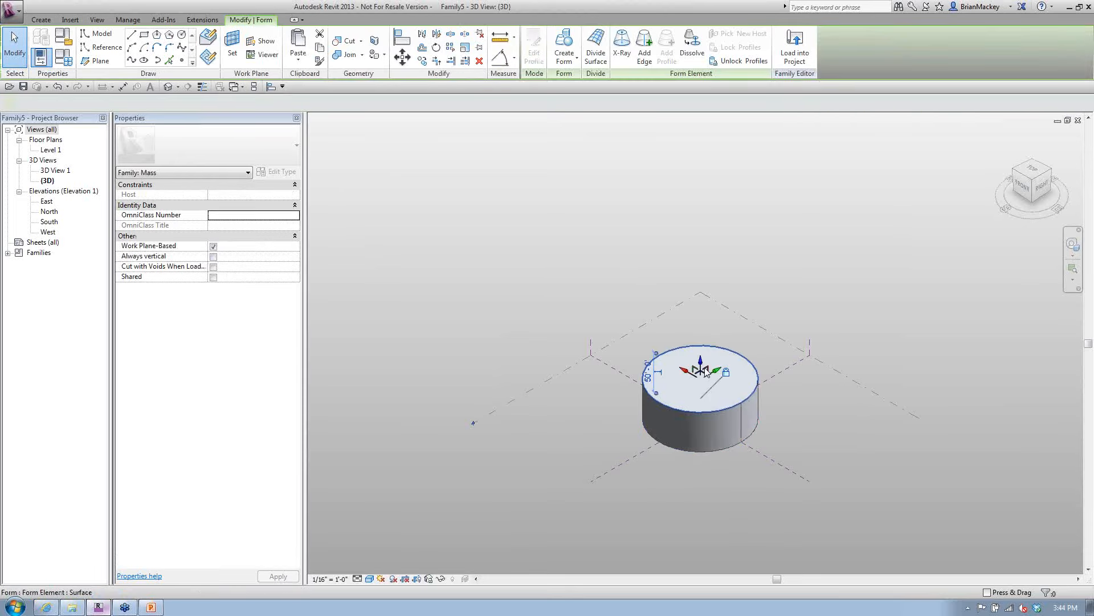
Step: Raise the cylinder's top face to make it taller and divide its front curved side surface
{"action": "left_click_drag", "start_coordinate": [700, 362], "coordinate": [701, 333]}
{"action": "key", "text": "Escape"}
{"action": "scroll", "coordinate": [705, 429], "scroll_direction": "up", "scroll_amount": 3}
{"action": "left_click", "coordinate": [705, 429]}
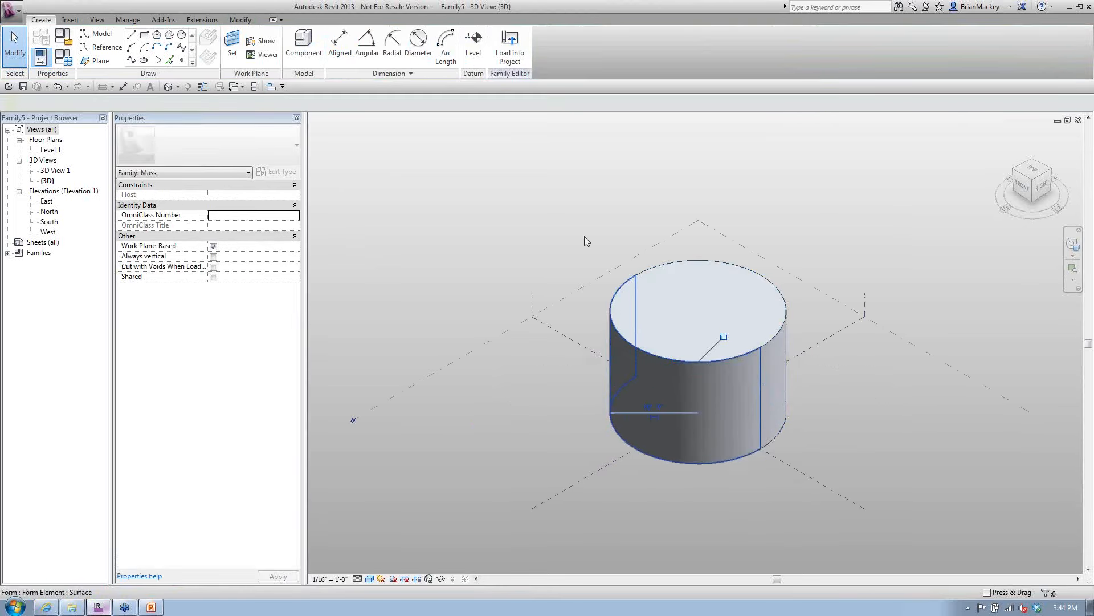
{"action": "left_click", "coordinate": [596, 49]}
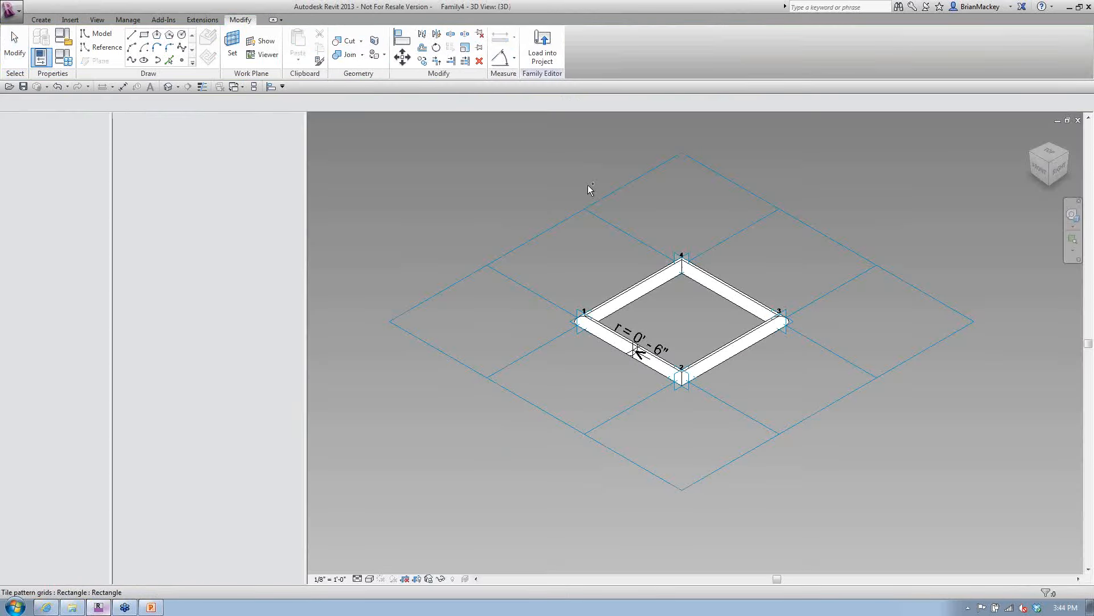
Step: Load the Family4 panel family into Family5 only, leaving Project1 and RoundTower.rfa unselected
{"action": "left_click", "coordinate": [542, 51]}
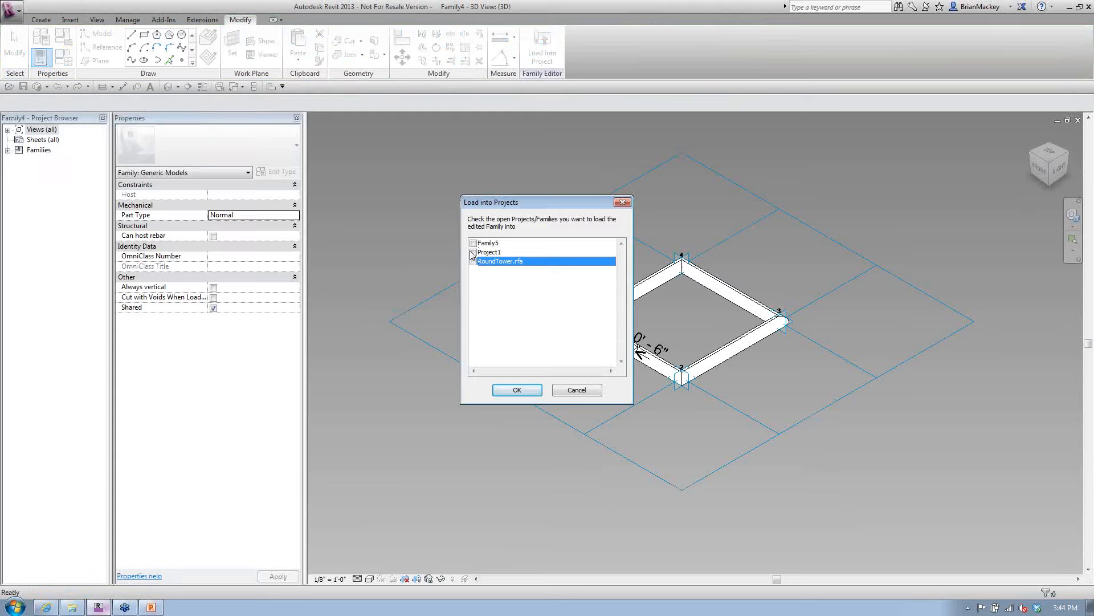
{"action": "left_click", "coordinate": [473, 252]}
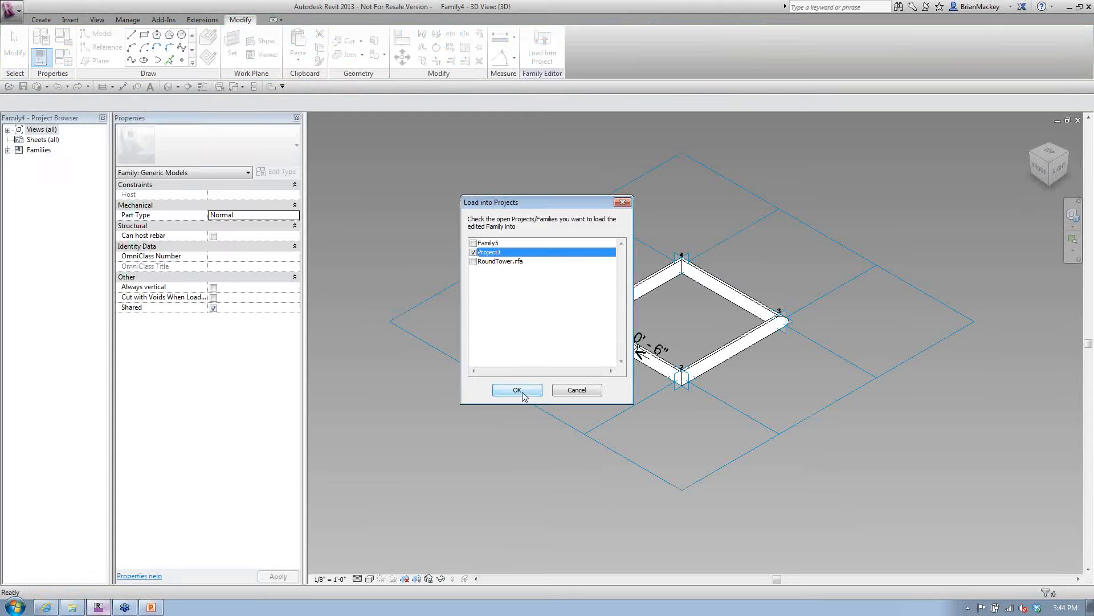
{"action": "left_click", "coordinate": [473, 243]}
{"action": "left_click", "coordinate": [473, 252]}
{"action": "left_click", "coordinate": [523, 390]}
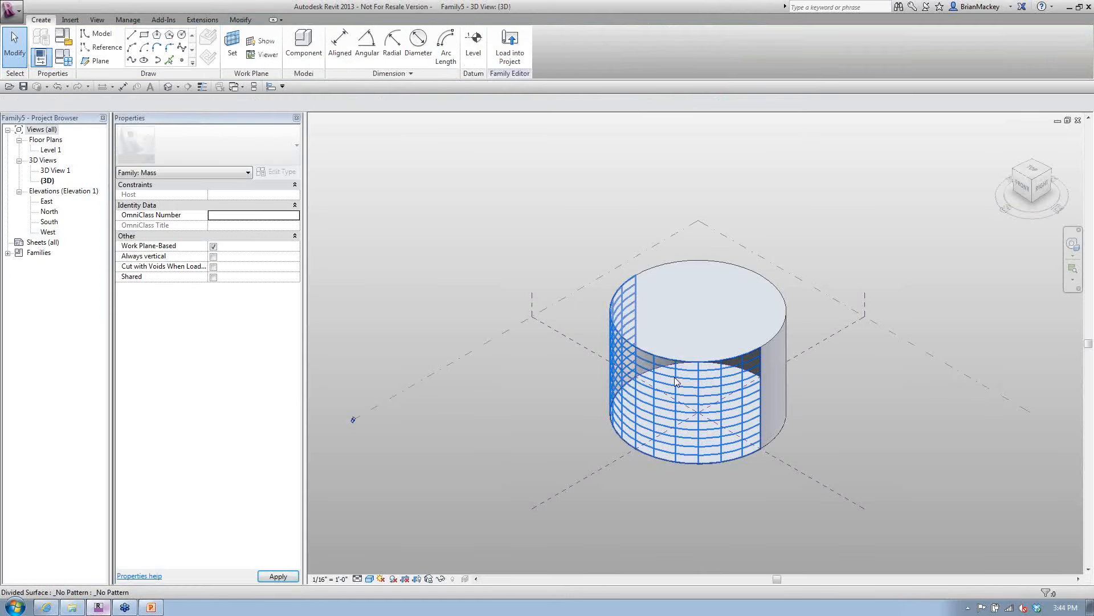
Step: Apply the Rectangle Family4 panel to the cylinder's divided surface and inspect the resulting frames up close
{"action": "left_click", "coordinate": [675, 382]}
{"action": "left_click", "coordinate": [208, 145]}
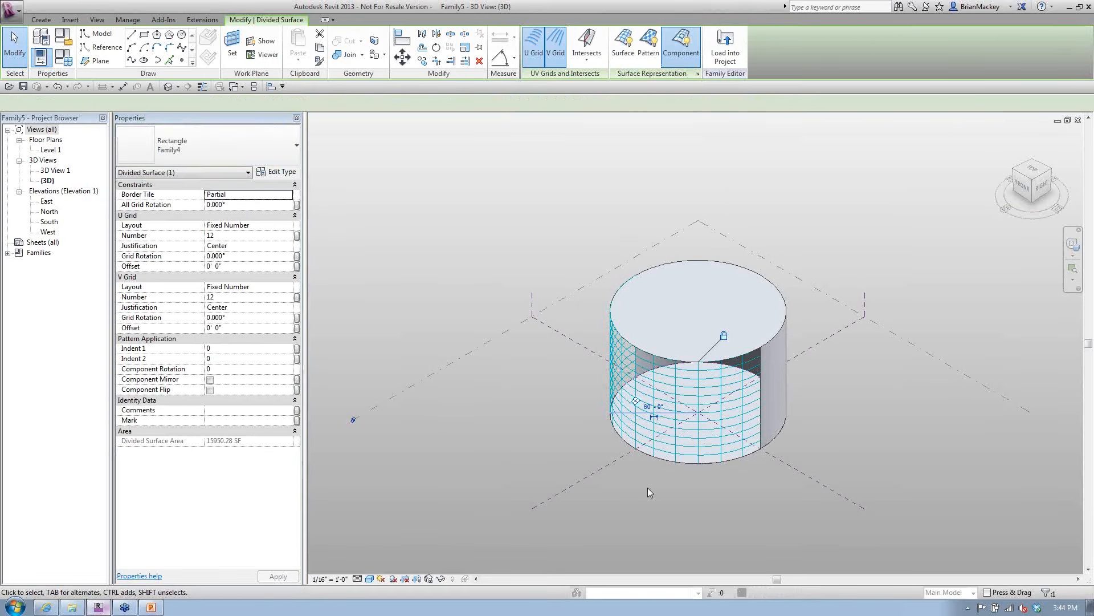
{"action": "left_click", "coordinate": [734, 497]}
{"action": "scroll", "coordinate": [732, 494], "scroll_direction": "up", "scroll_amount": 2}
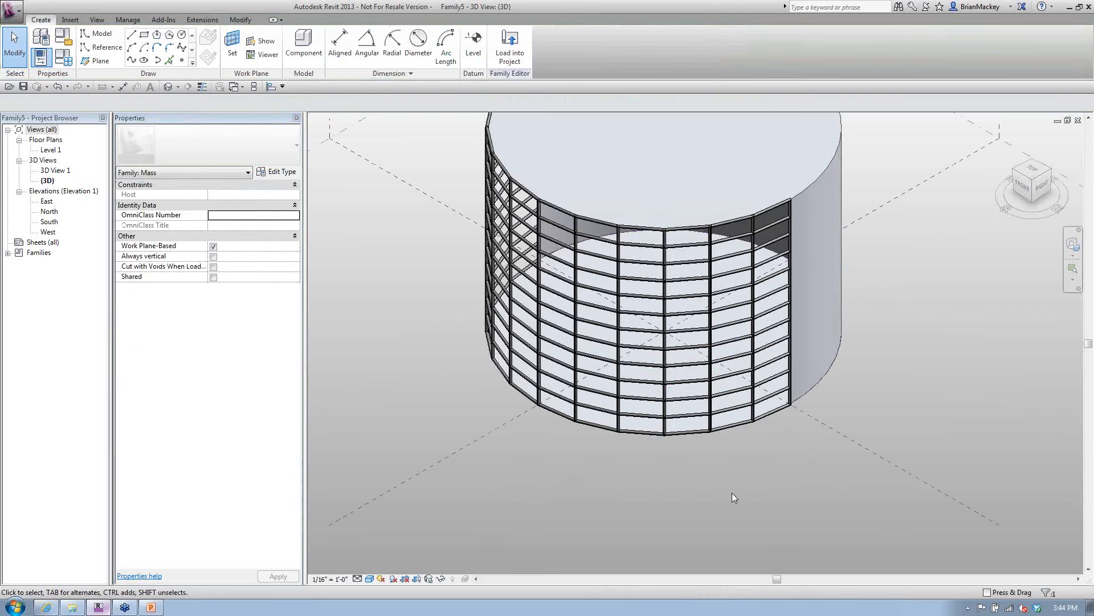
{"action": "scroll", "coordinate": [674, 427], "scroll_direction": "up", "scroll_amount": 2}
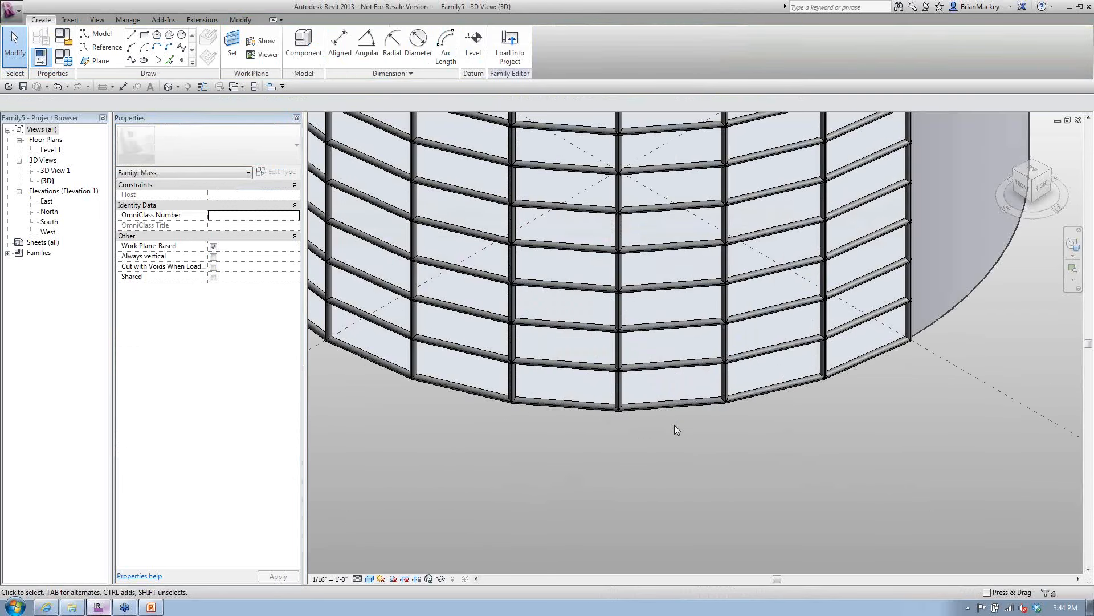
{"action": "scroll", "coordinate": [719, 402], "scroll_direction": "up", "scroll_amount": 2}
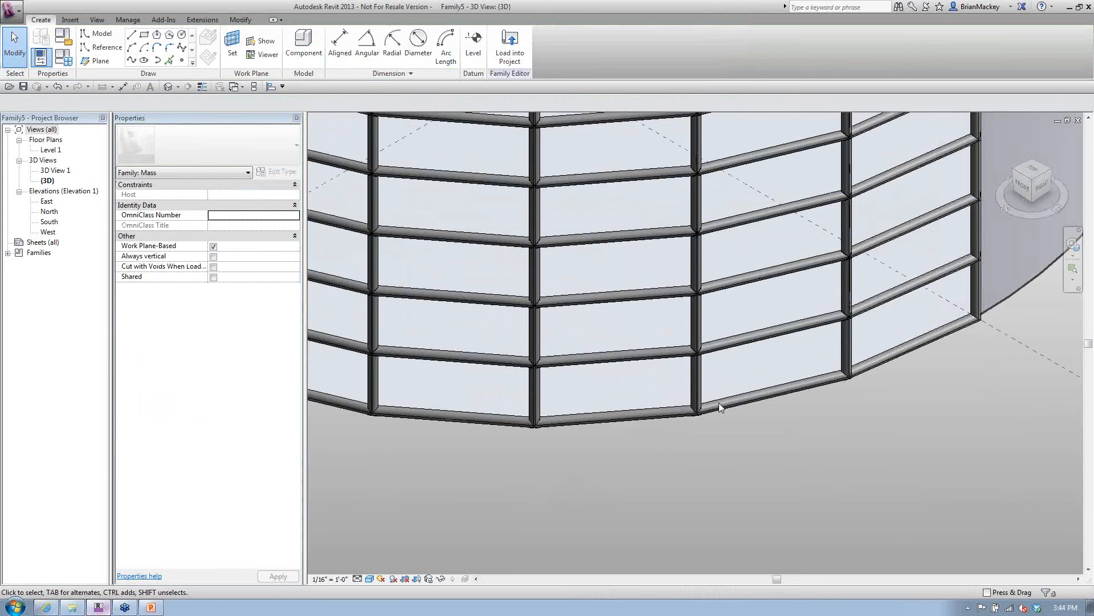
Step: Set the U grid number of the cylinder's panelled divided surface to 24
{"action": "scroll", "coordinate": [720, 400], "scroll_direction": "up", "scroll_amount": 2}
{"action": "scroll", "coordinate": [718, 319], "scroll_direction": "down", "scroll_amount": 5}
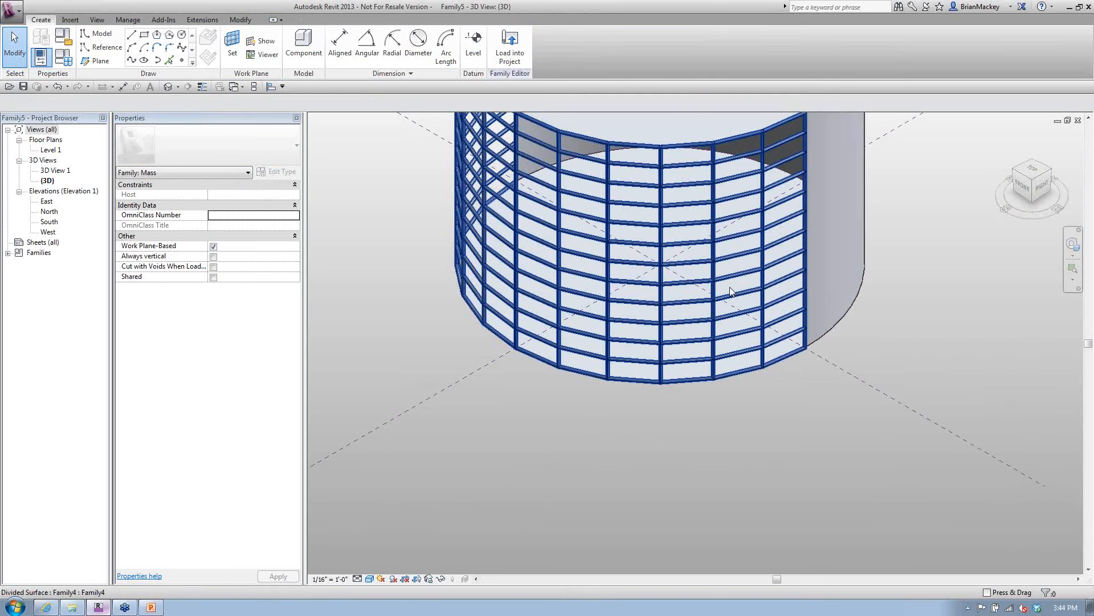
{"action": "left_click", "coordinate": [732, 291]}
{"action": "double_click", "coordinate": [223, 104]}
{"action": "type", "text": "24"}
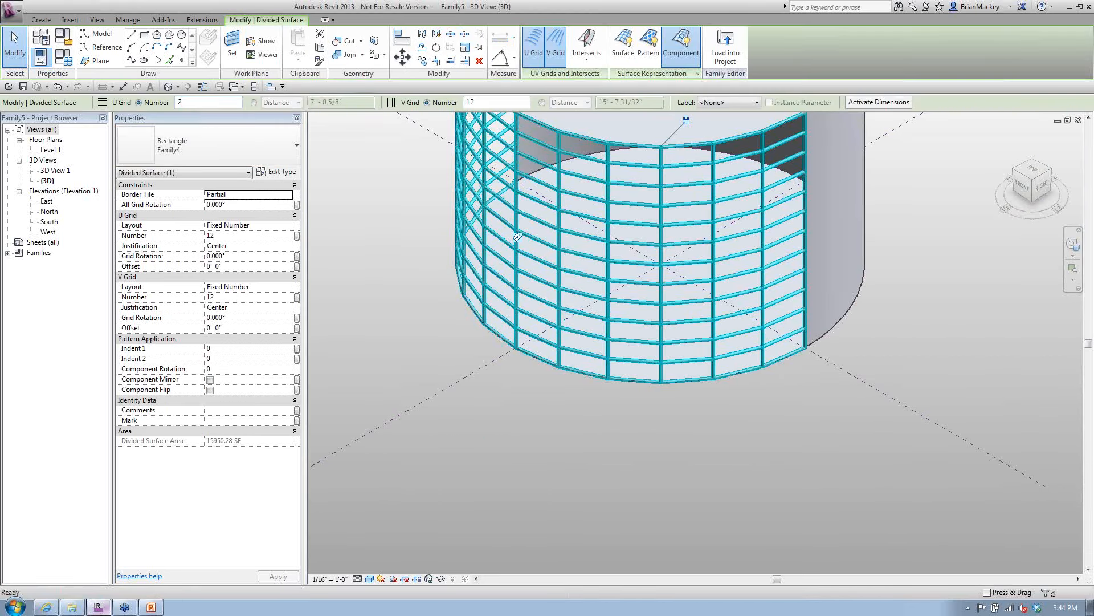
{"action": "left_click", "coordinate": [891, 497]}
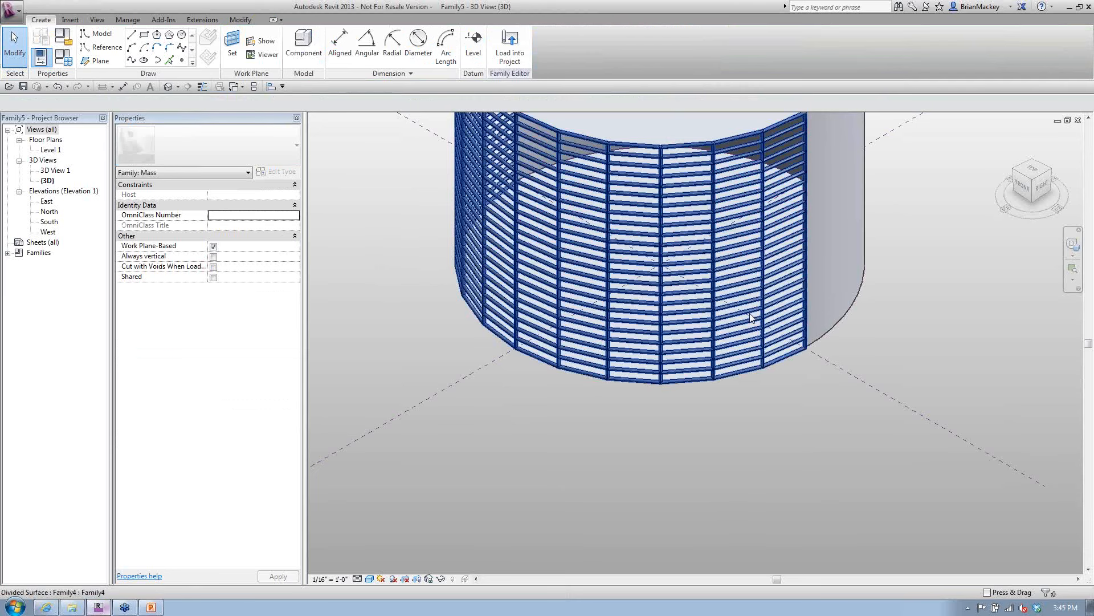
Step: Set the V grid number of the cylinder's panelled divided surface to 18
{"action": "scroll", "coordinate": [751, 317], "scroll_direction": "up", "scroll_amount": 4}
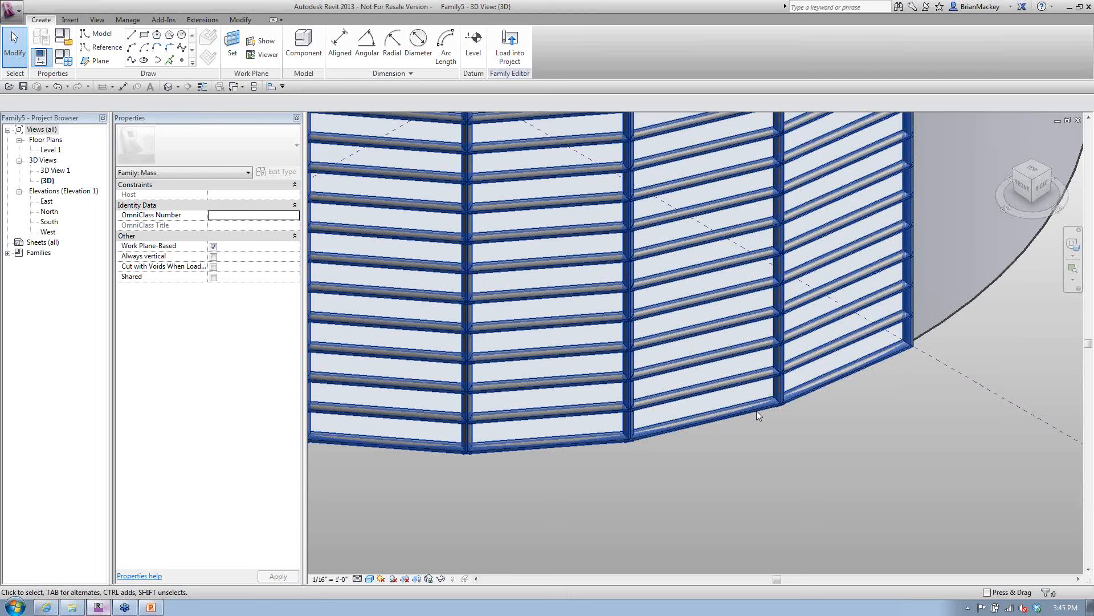
{"action": "left_click", "coordinate": [757, 411]}
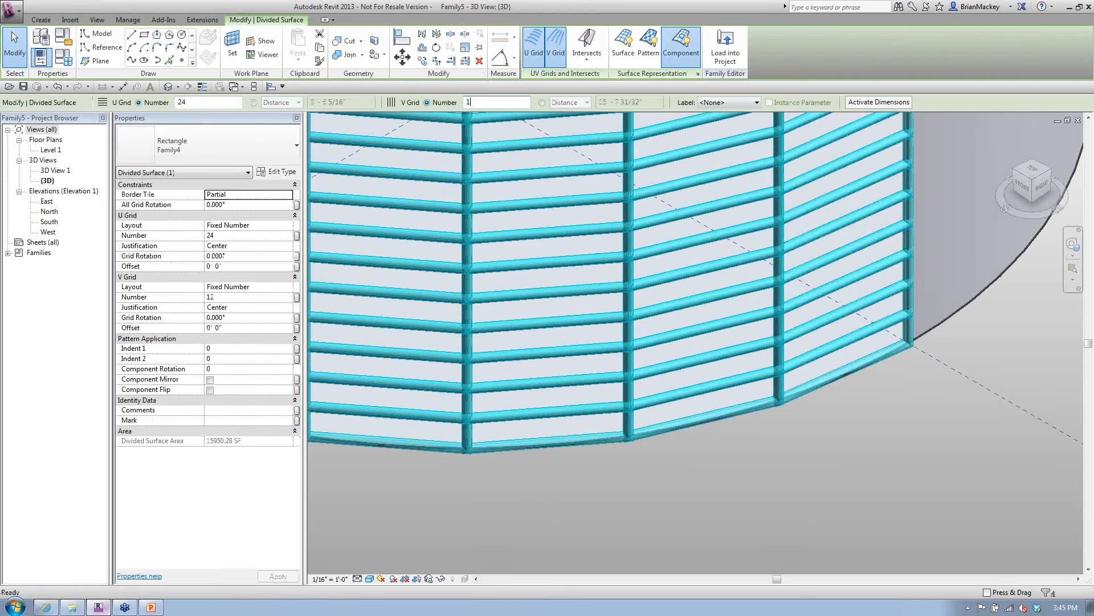
{"action": "type", "text": "18"}
{"action": "key", "text": "Return"}
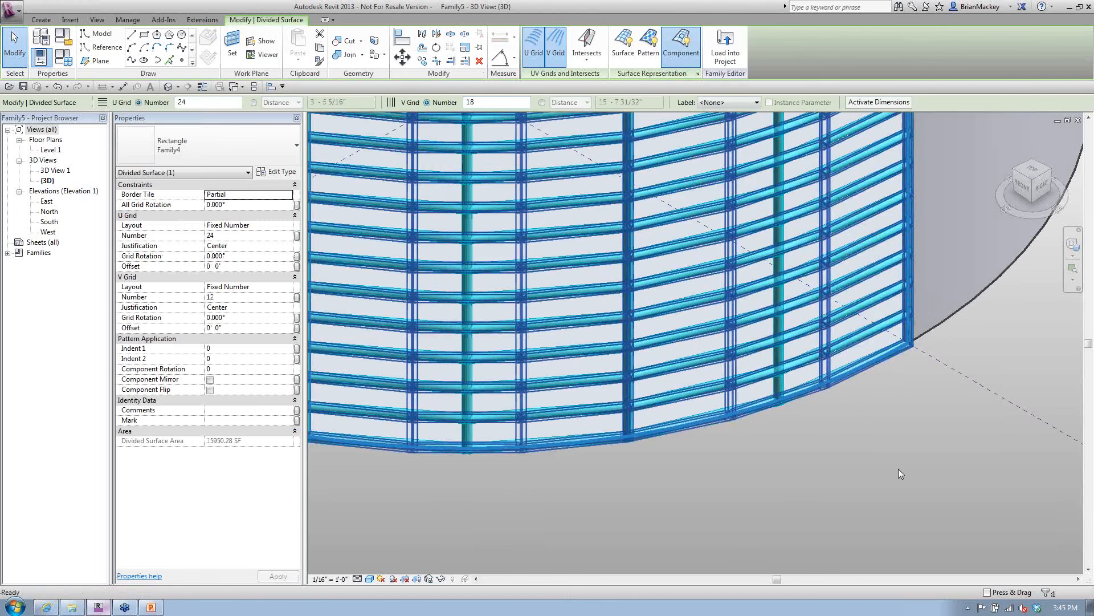
{"action": "left_click", "coordinate": [898, 468]}
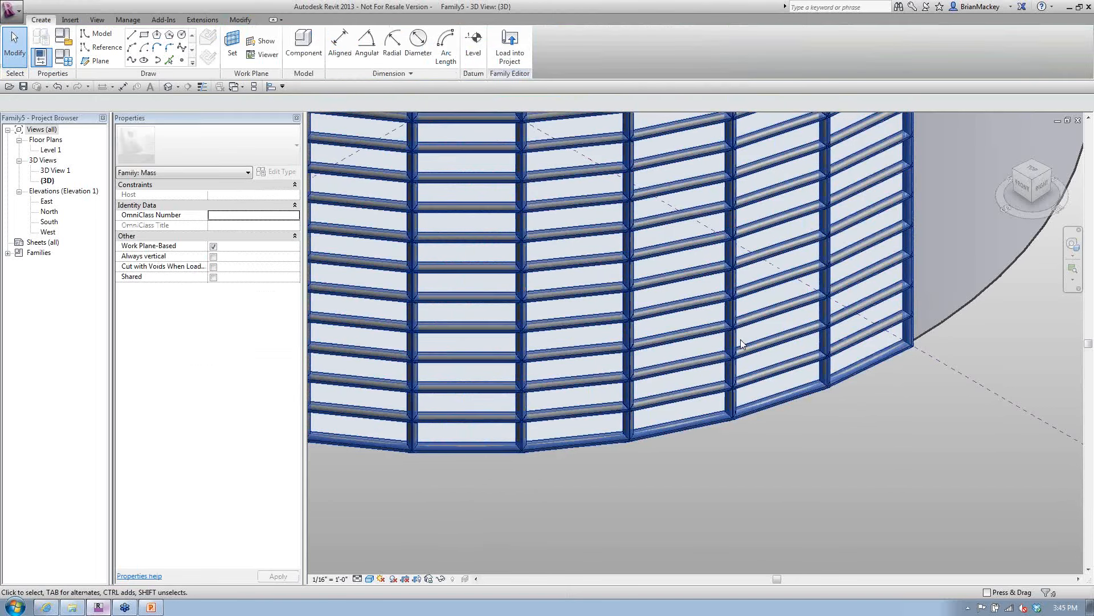
Step: Try to divide the whole cylinder form, including its remaining undivided faces
{"action": "scroll", "coordinate": [741, 344], "scroll_direction": "down", "scroll_amount": 3}
{"action": "middle_click_drag", "start_coordinate": [741, 344], "coordinate": [604, 460]}
{"action": "left_click", "coordinate": [655, 432]}
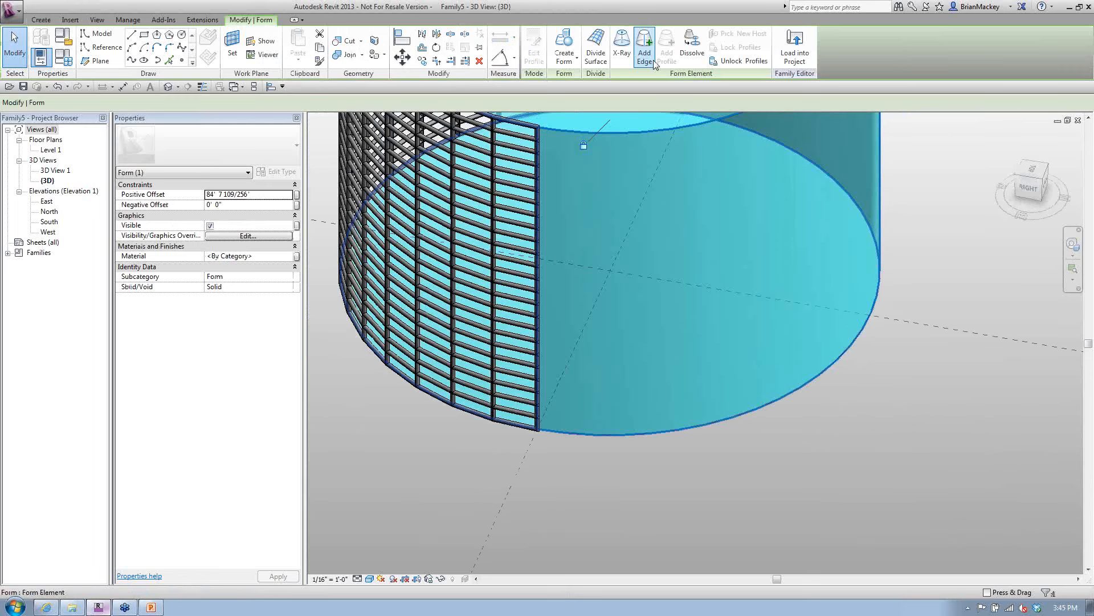
{"action": "left_click", "coordinate": [596, 49]}
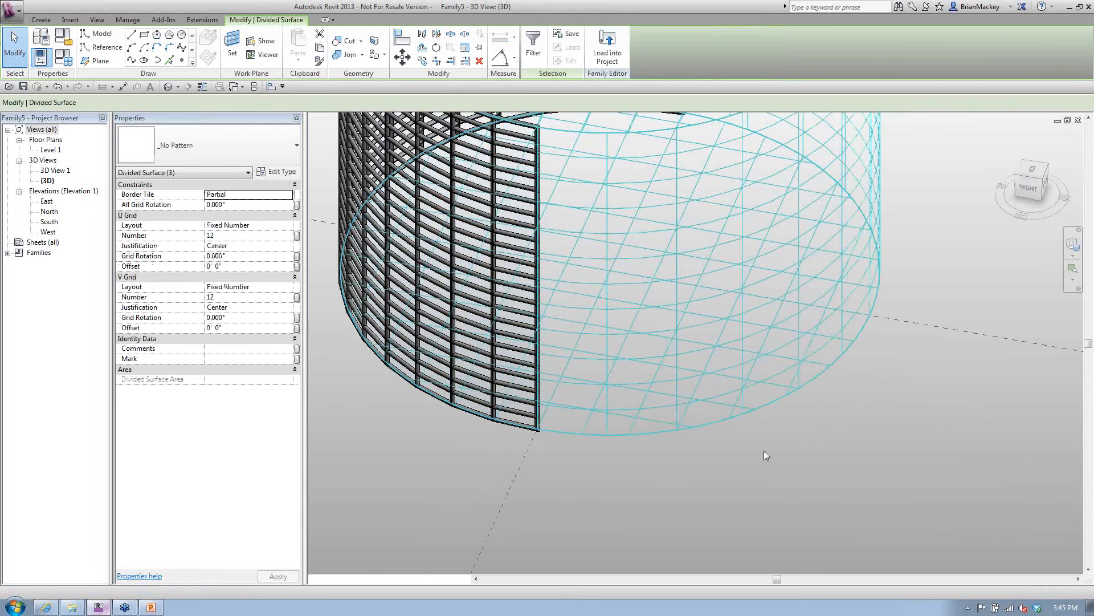
{"action": "left_click", "coordinate": [763, 451]}
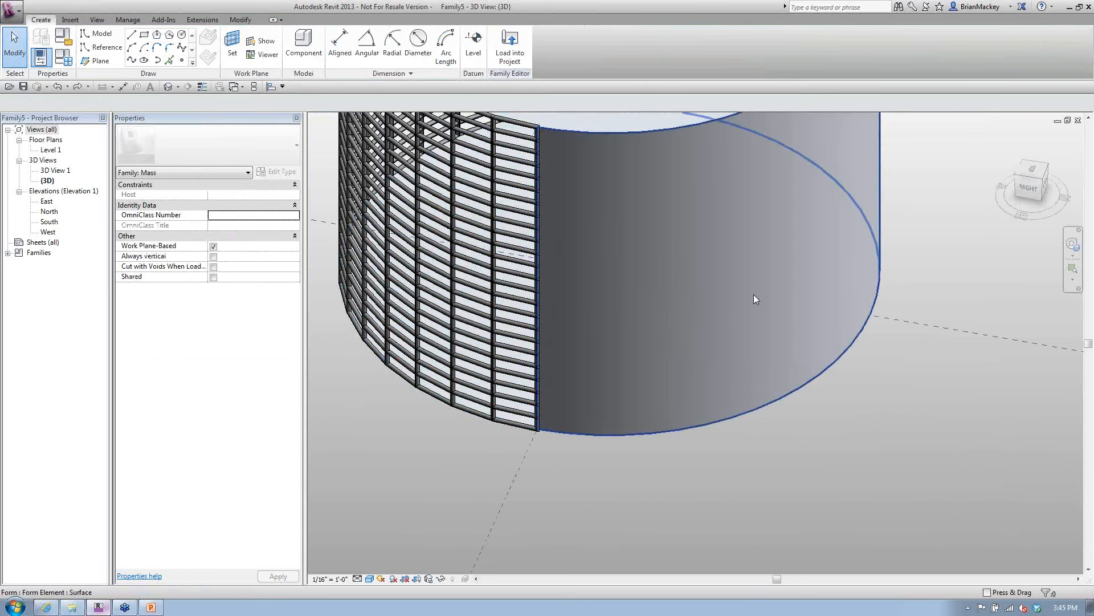
Step: Divide only the cylinder's other curved side surface, next to the panelled half
{"action": "scroll", "coordinate": [757, 298], "scroll_direction": "down", "scroll_amount": 3}
{"action": "left_click", "coordinate": [796, 237]}
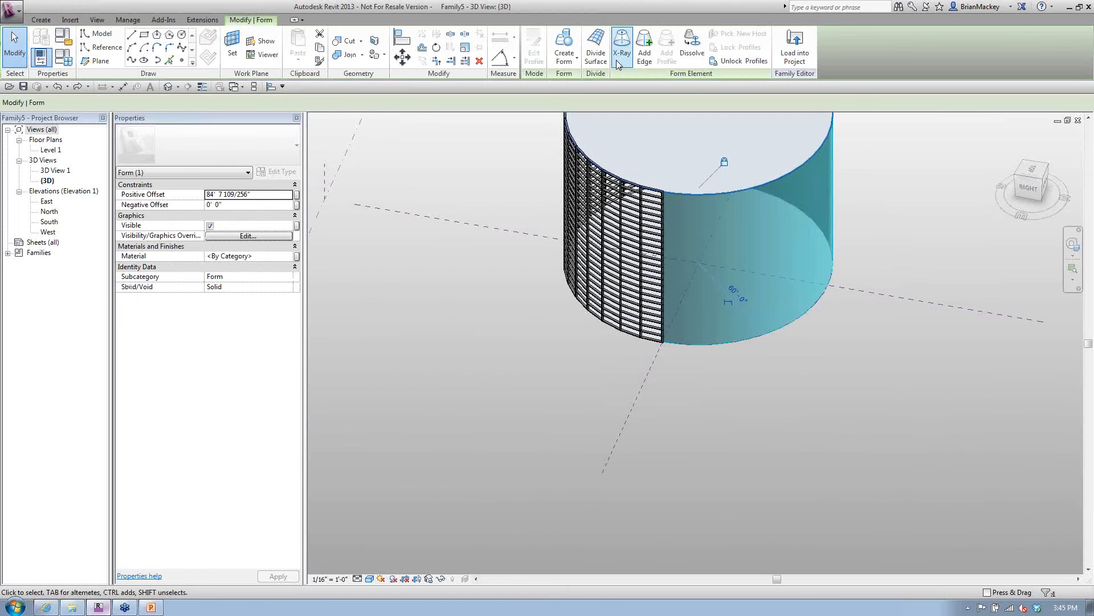
{"action": "left_click", "coordinate": [596, 48]}
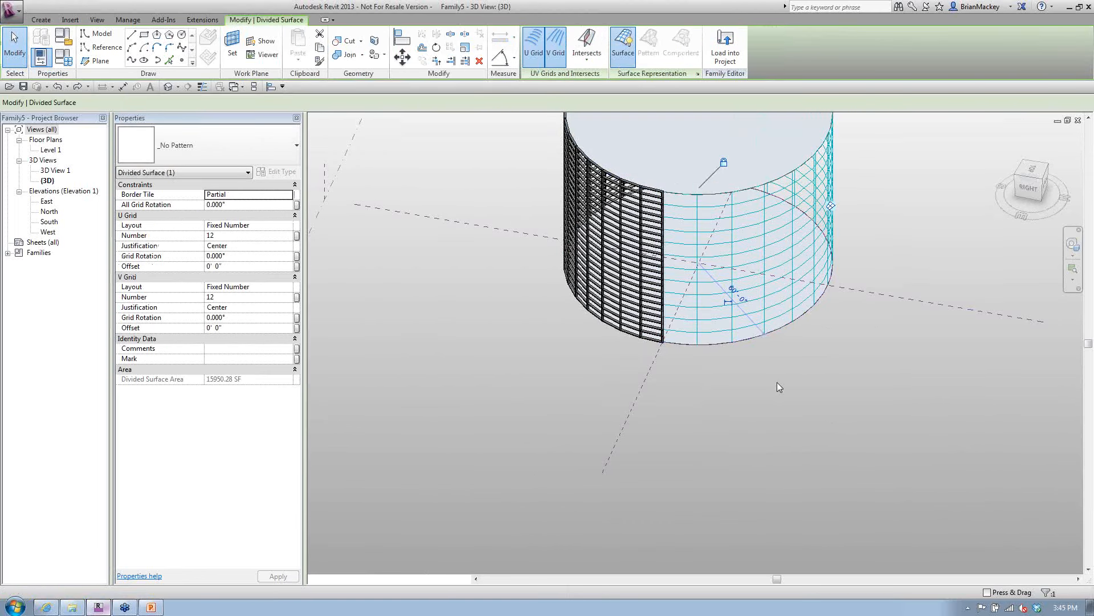
{"action": "left_click", "coordinate": [778, 382]}
Step: Expand the loaded families down to the Family4 type under Generic Models and select it
{"action": "scroll", "coordinate": [707, 357], "scroll_direction": "up", "scroll_amount": 3}
{"action": "left_click", "coordinate": [8, 253]}
{"action": "left_click", "coordinate": [20, 283]}
{"action": "left_click", "coordinate": [19, 273]}
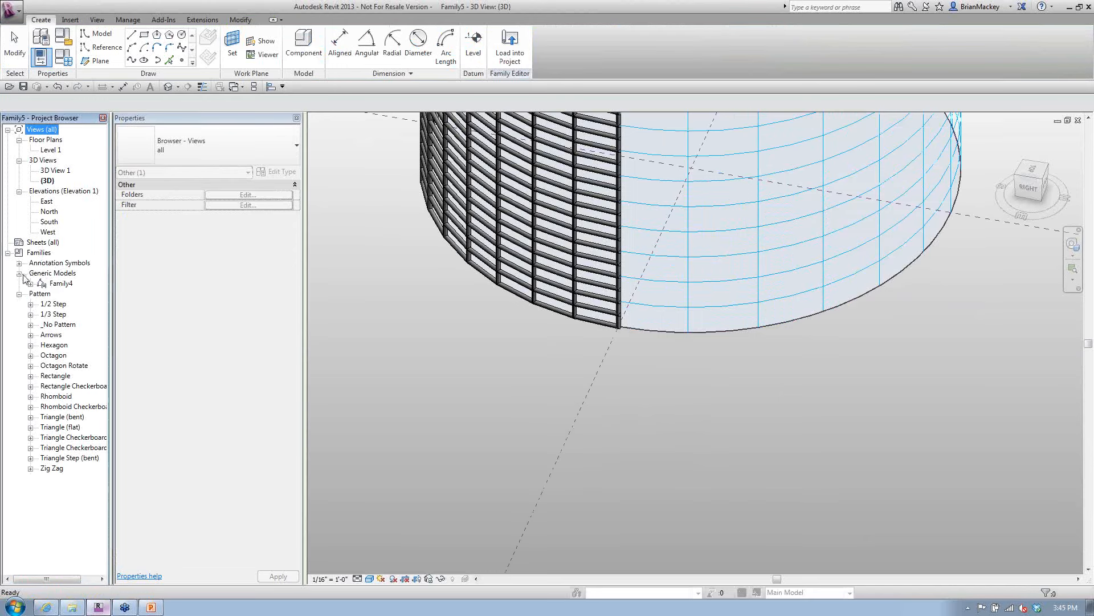
{"action": "left_click", "coordinate": [30, 283]}
{"action": "left_click", "coordinate": [63, 294]}
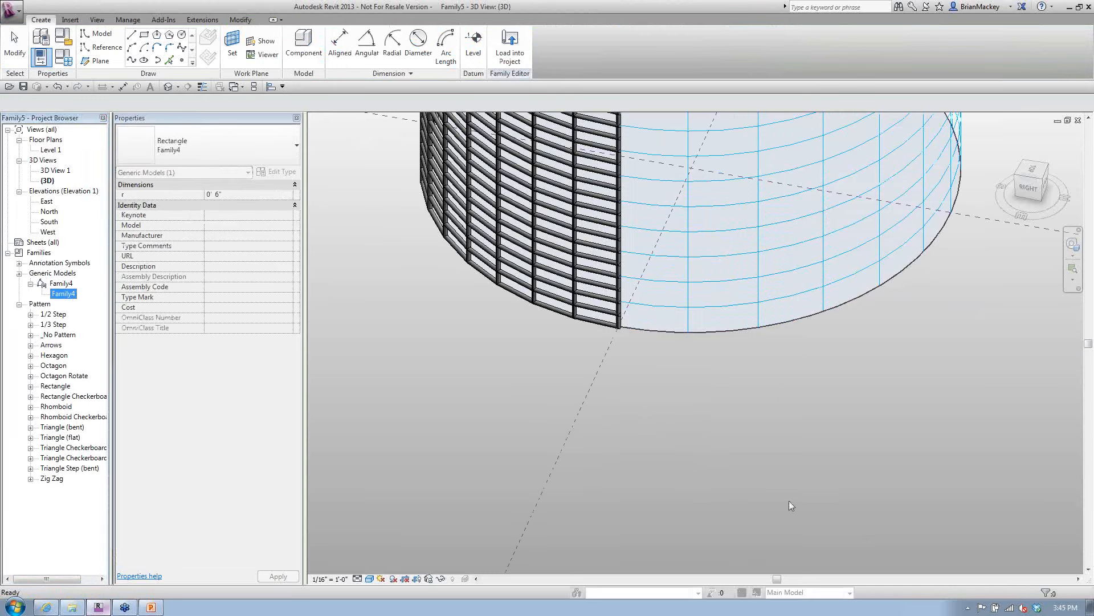
{"action": "left_click_drag", "start_coordinate": [64, 294], "coordinate": [789, 500]}
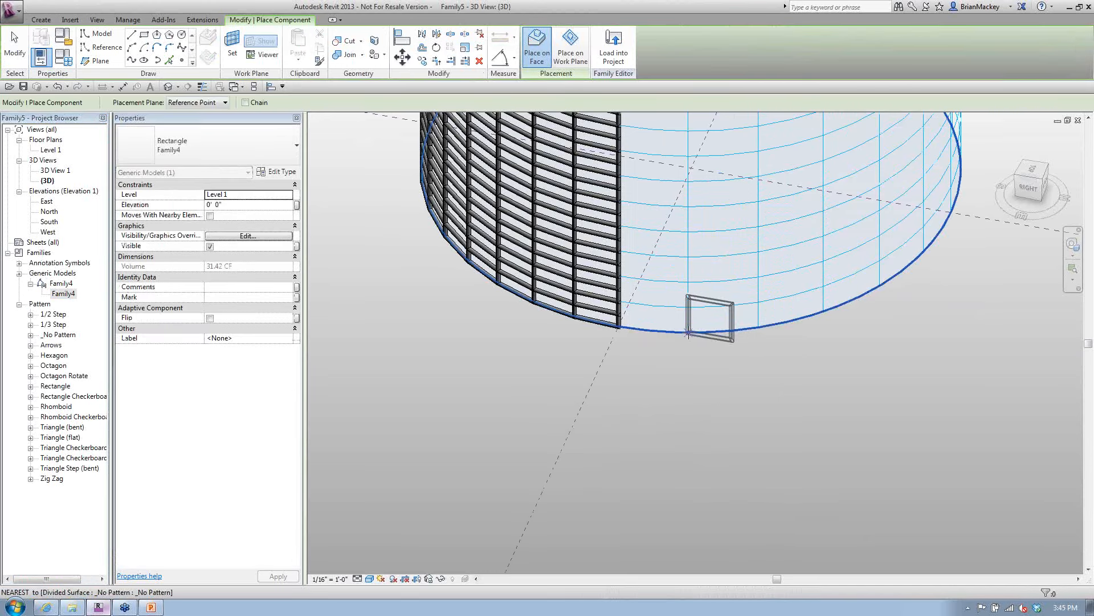
{"action": "scroll", "coordinate": [714, 277], "scroll_direction": "up", "scroll_amount": 1}
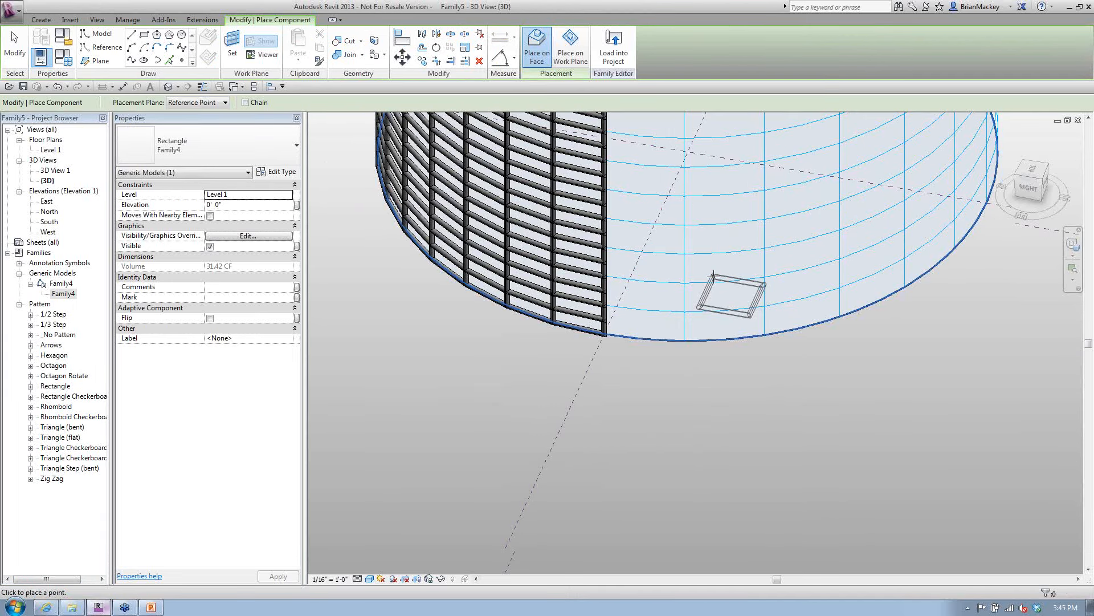
{"action": "scroll", "coordinate": [713, 277], "scroll_direction": "up", "scroll_amount": 3}
{"action": "key", "text": "Escape"}
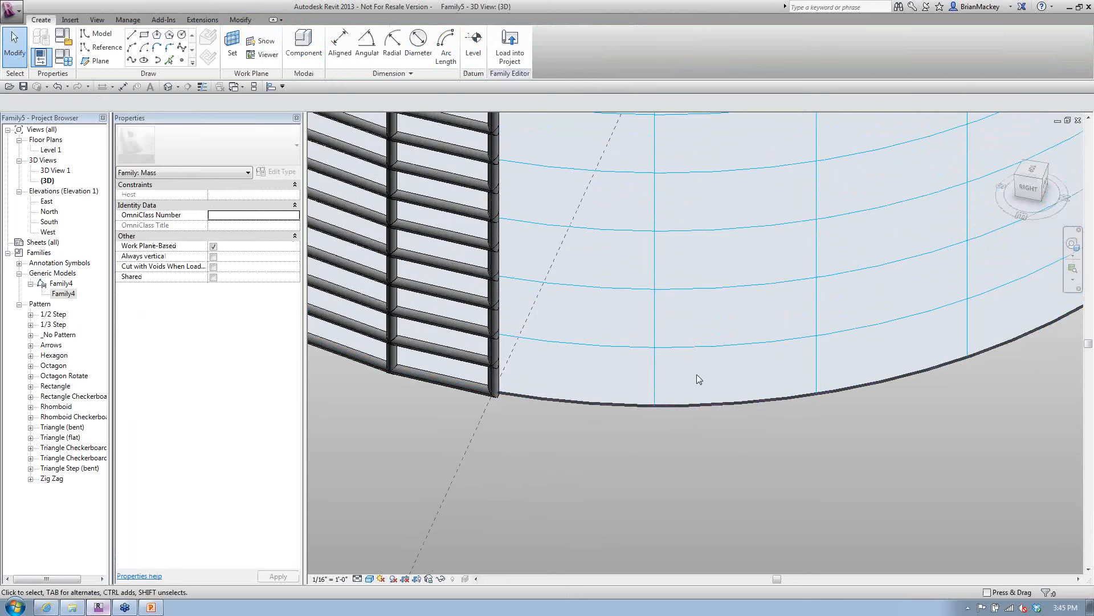
Step: Turn on the display of Nodes for the unpatterned divided surface in its surface representation settings
{"action": "scroll", "coordinate": [699, 379], "scroll_direction": "down", "scroll_amount": 5}
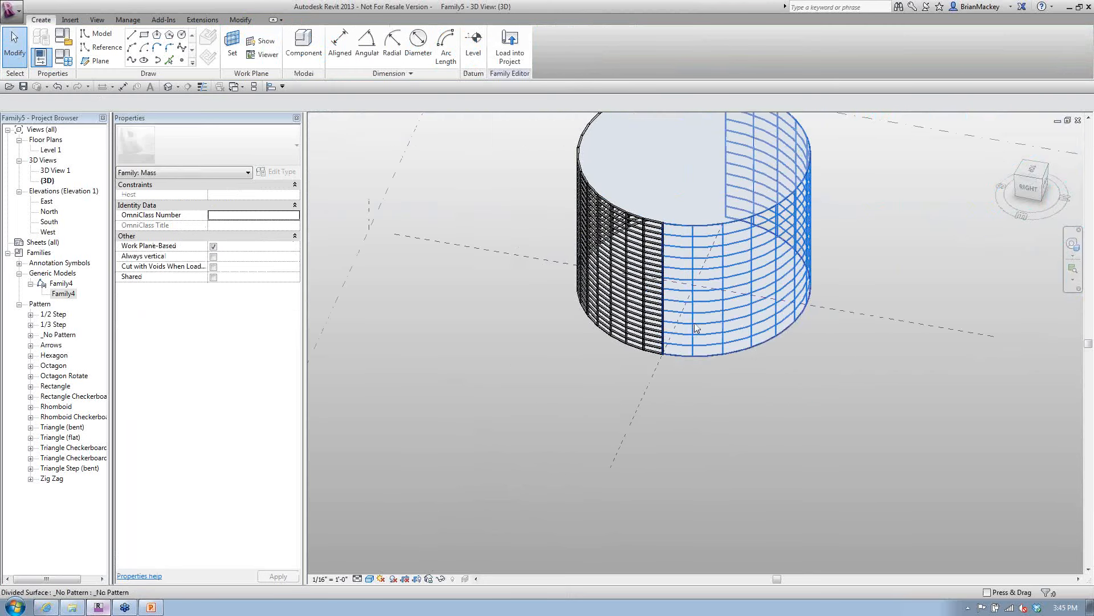
{"action": "left_click", "coordinate": [690, 191]}
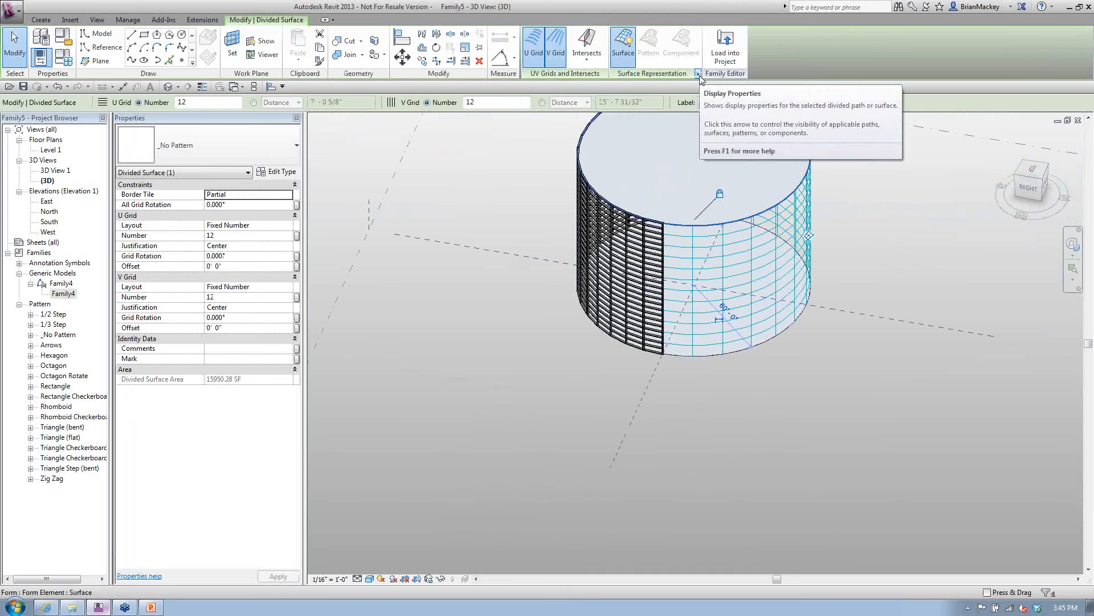
{"action": "left_click", "coordinate": [697, 74]}
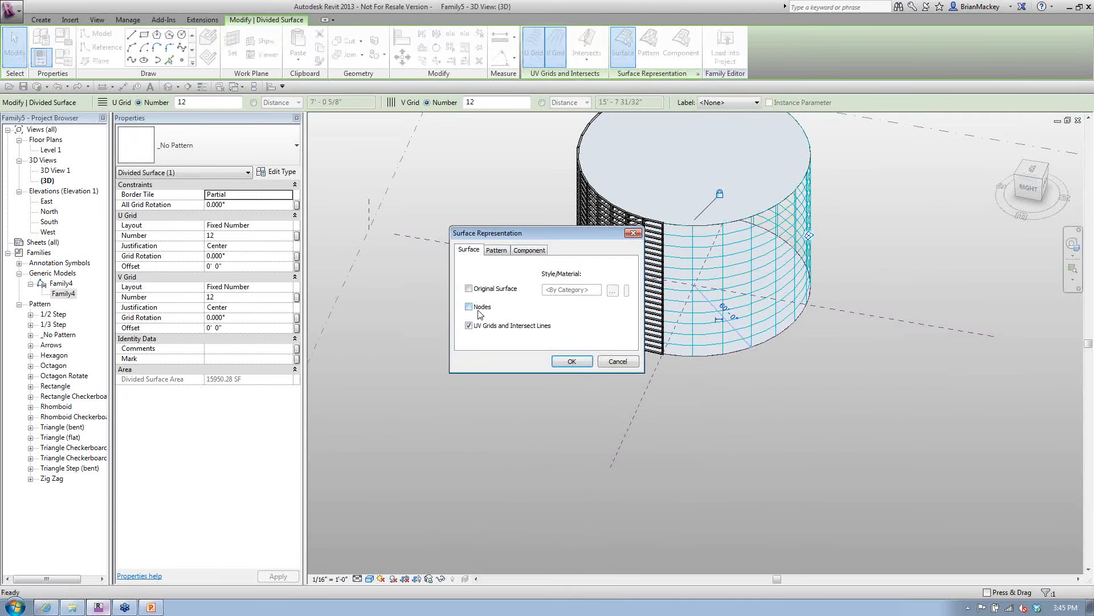
{"action": "left_click", "coordinate": [468, 307]}
{"action": "left_click", "coordinate": [571, 362]}
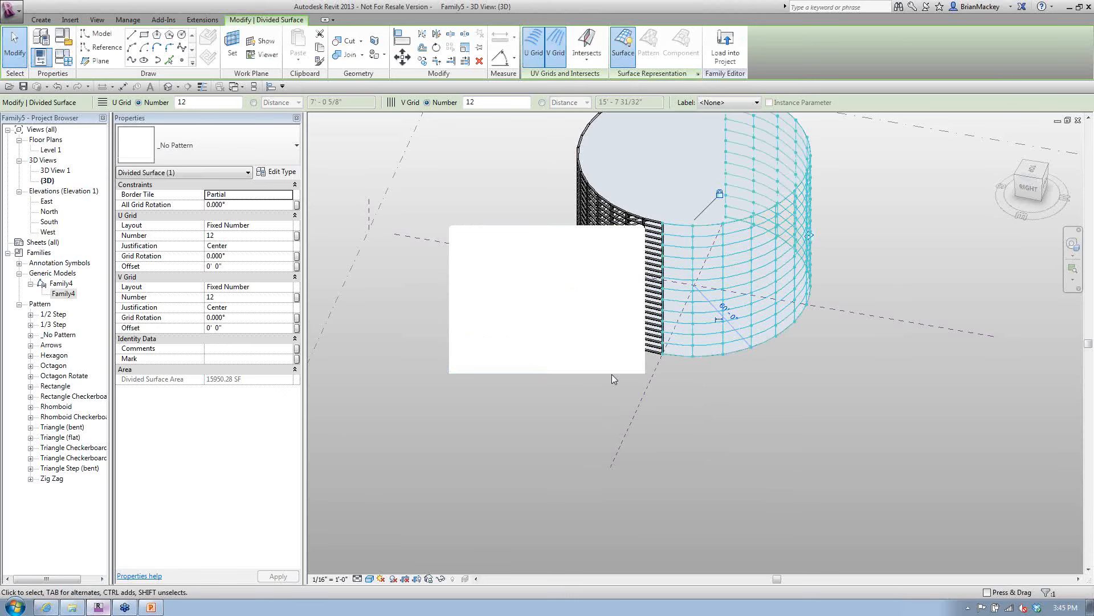
{"action": "key", "text": "Escape"}
{"action": "scroll", "coordinate": [730, 357], "scroll_direction": "up", "scroll_amount": 3}
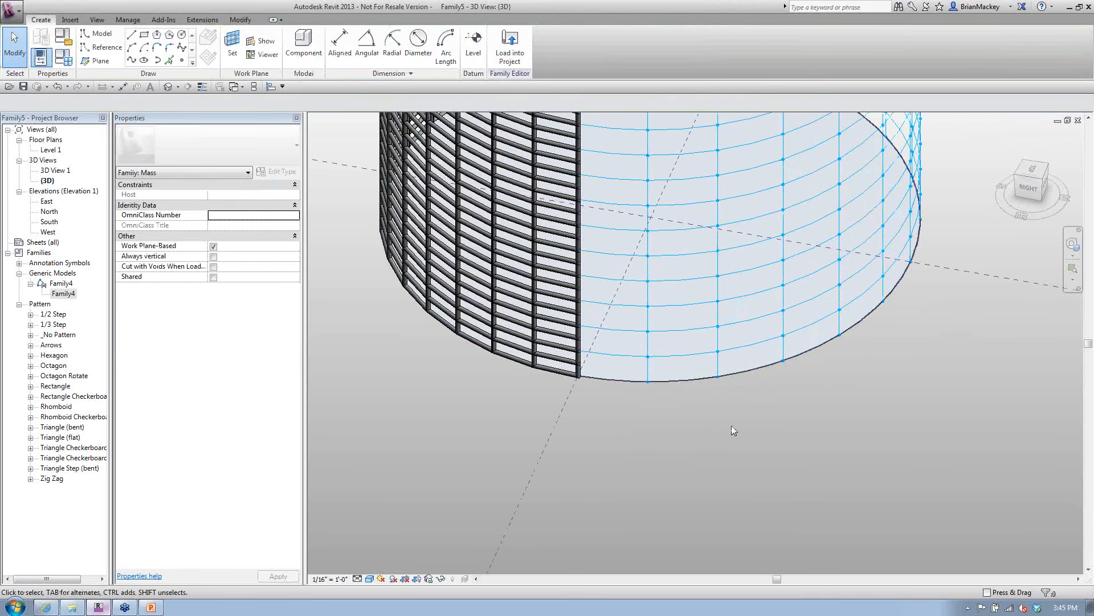
Step: Try to place a single Family4 panel on four nodes near the bottom edge of the unpatterned divided surface
{"action": "left_click", "coordinate": [67, 295]}
{"action": "left_click_drag", "start_coordinate": [64, 293], "coordinate": [689, 401]}
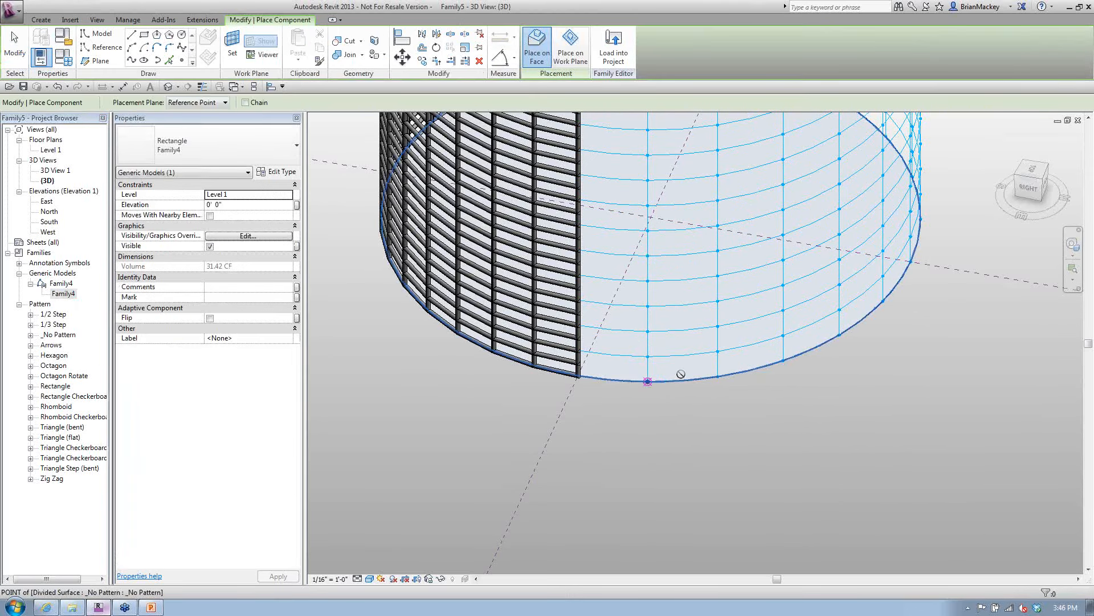
{"action": "left_click", "coordinate": [647, 381]}
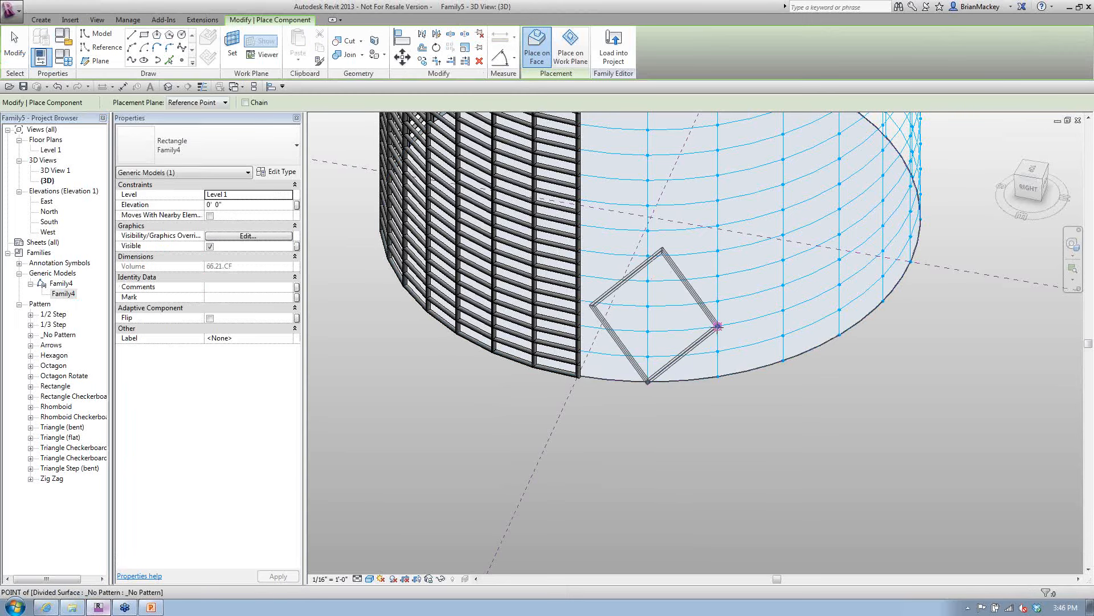
{"action": "left_click", "coordinate": [718, 327]}
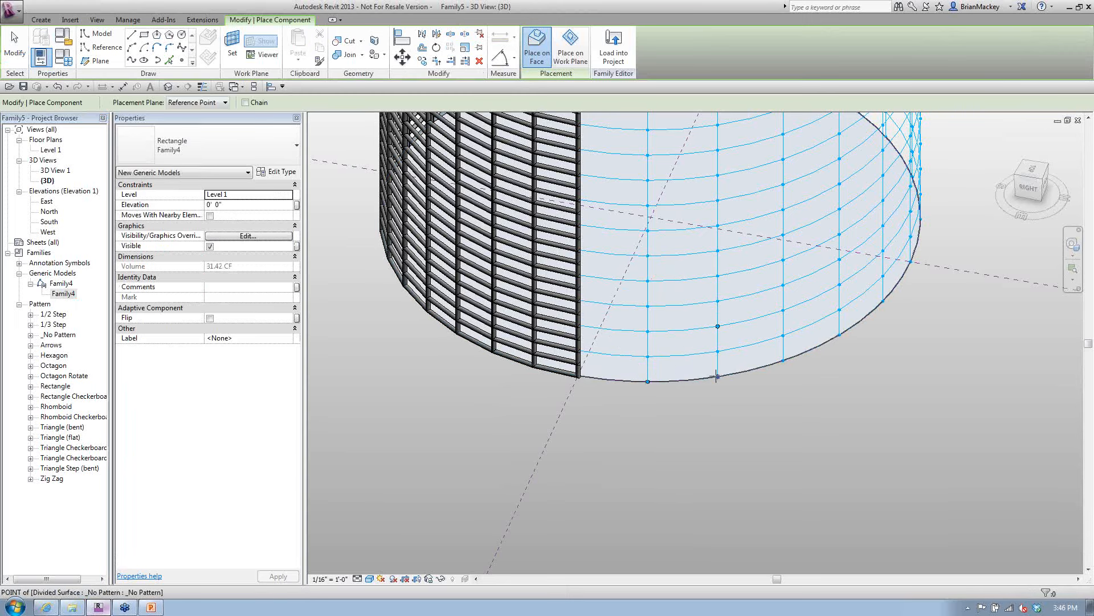
{"action": "left_click", "coordinate": [716, 377]}
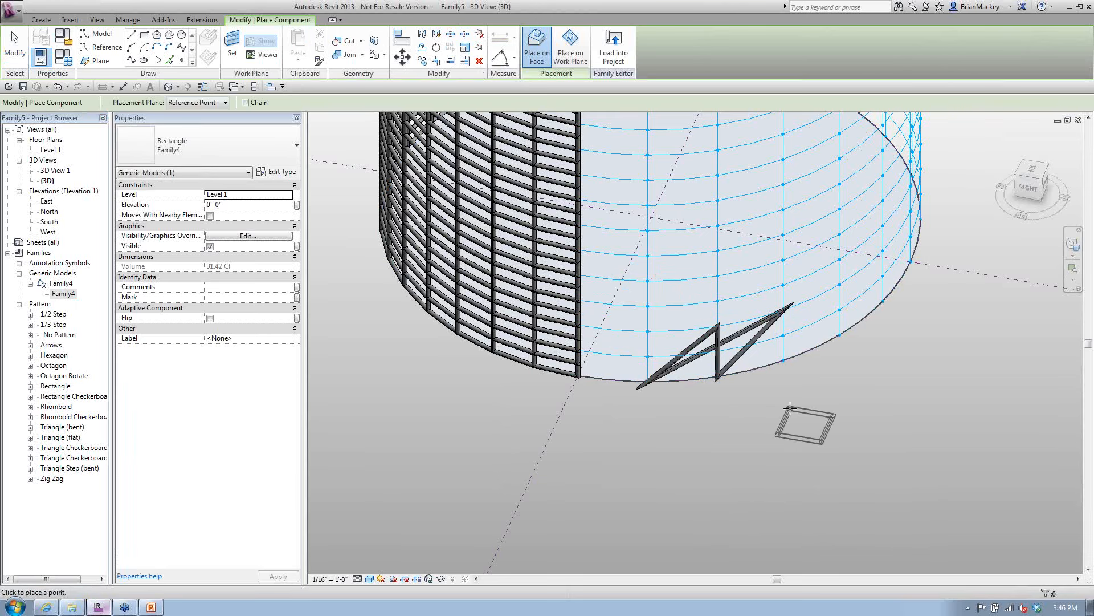
{"action": "middle_click_drag", "start_coordinate": [772, 431], "coordinate": [735, 420], "text": "shift"}
{"action": "scroll", "coordinate": [735, 422], "scroll_direction": "up", "scroll_amount": 5}
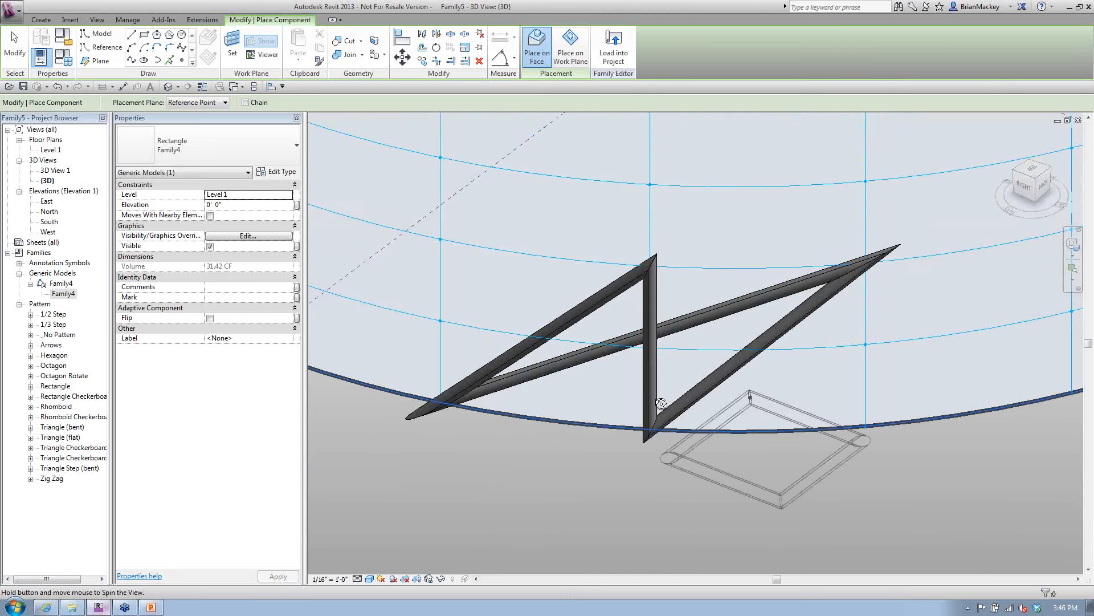
Step: Place a second Family4 panel as a slanted four-sided frame on four nodes higher up the same divided surface
{"action": "scroll", "coordinate": [720, 424], "scroll_direction": "down", "scroll_amount": 3}
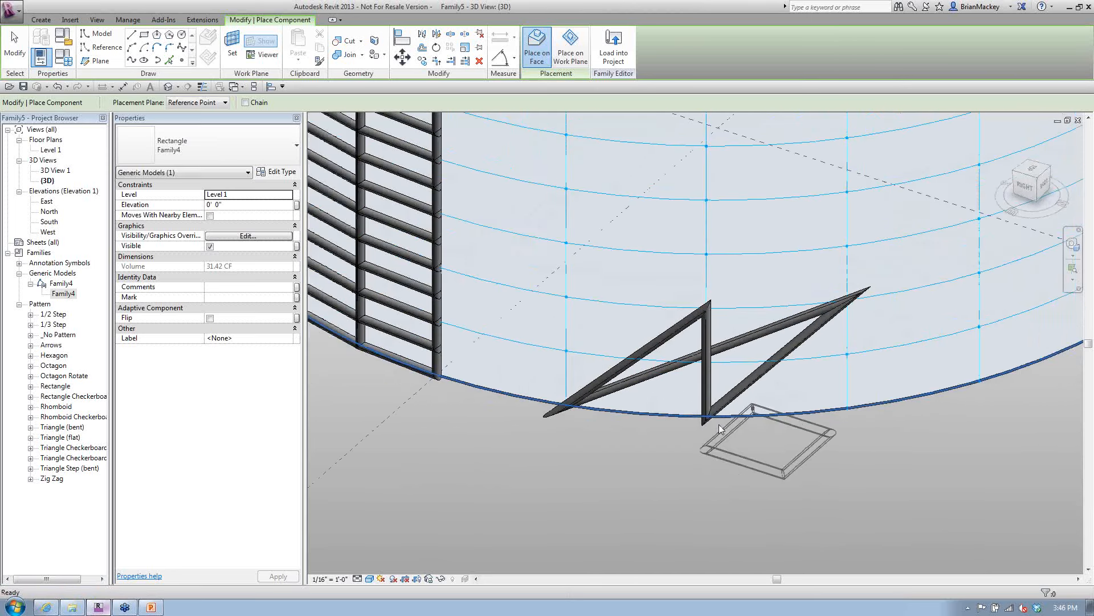
{"action": "scroll", "coordinate": [719, 424], "scroll_direction": "up", "scroll_amount": 2}
{"action": "left_click", "coordinate": [681, 214]}
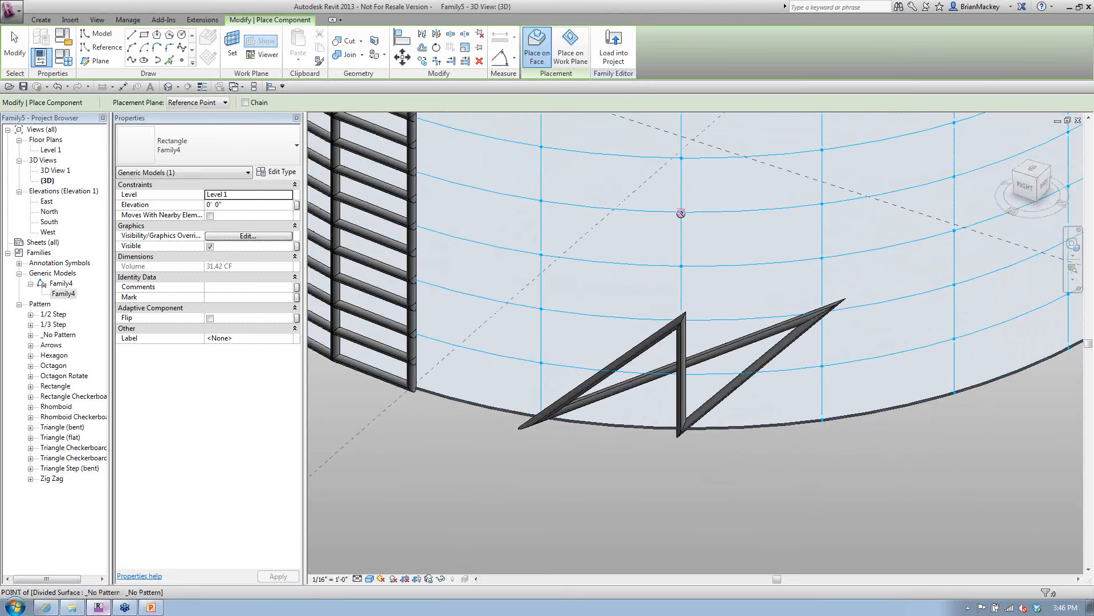
{"action": "middle_click_drag", "start_coordinate": [755, 205], "coordinate": [665, 308]}
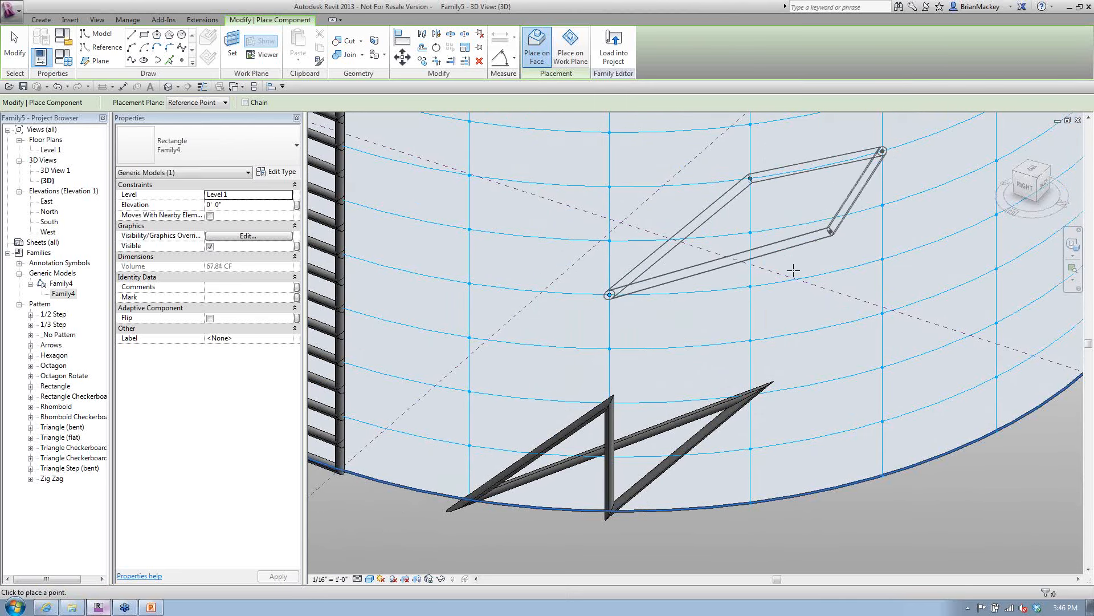
{"action": "left_click", "coordinate": [752, 287]}
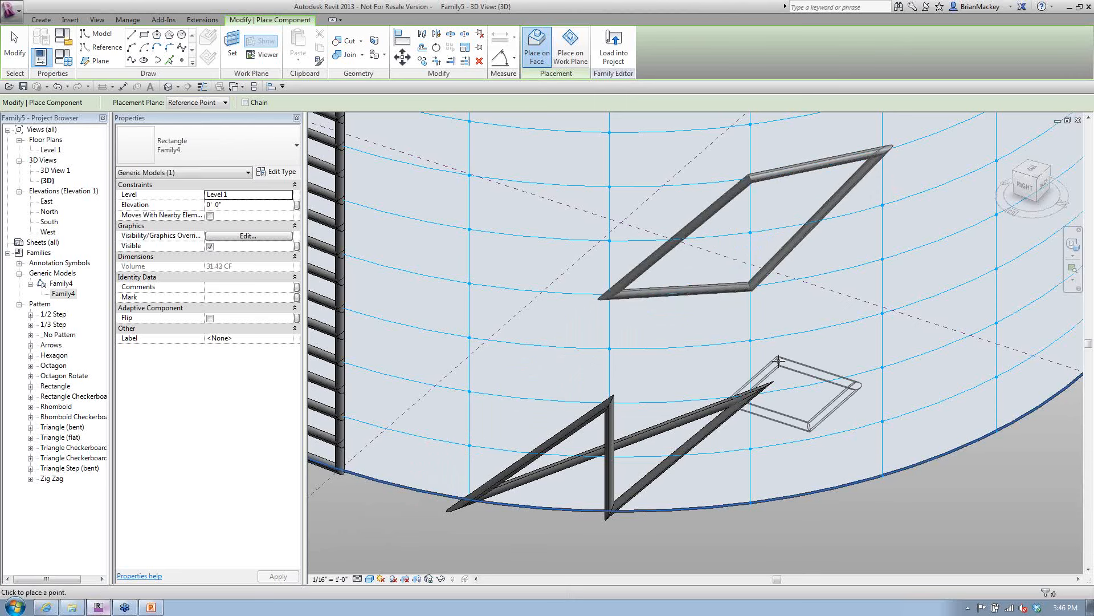
{"action": "key", "text": "Escape"}
{"action": "key", "text": "Escape"}
Step: Delete the crossed Family4 panel at the bottom edge of the divided surface
{"action": "scroll", "coordinate": [567, 288], "scroll_direction": "down", "scroll_amount": 1}
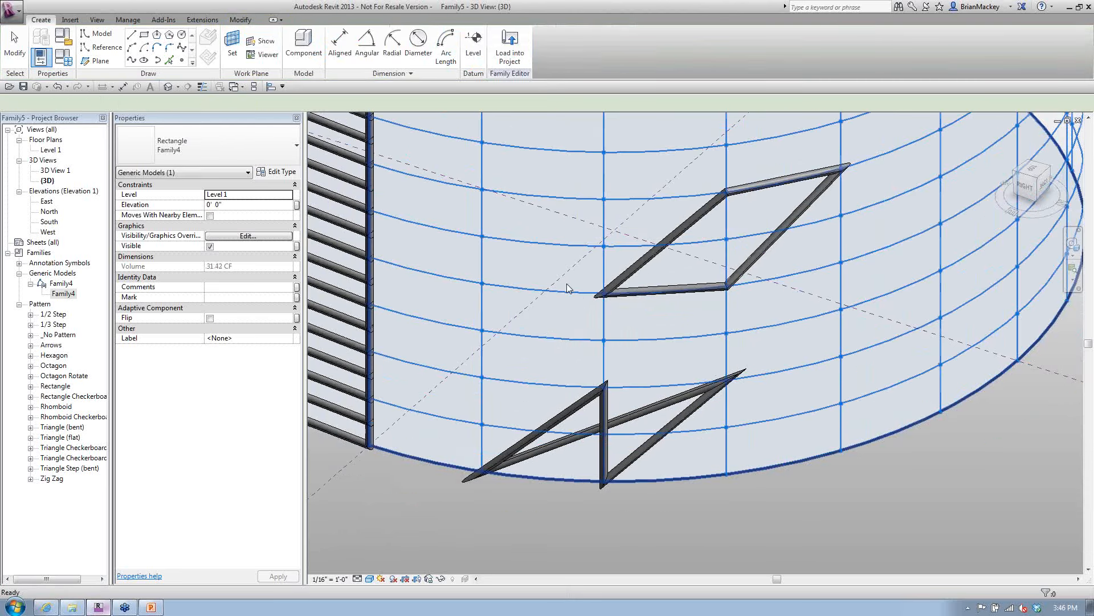
{"action": "scroll", "coordinate": [567, 288], "scroll_direction": "down", "scroll_amount": 2}
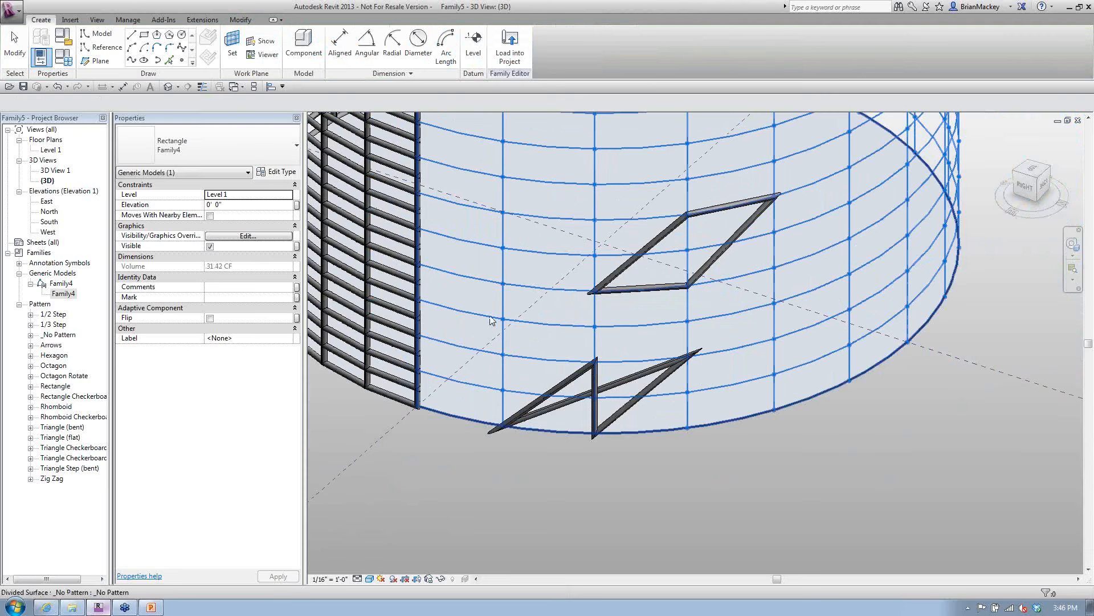
{"action": "middle_click_drag", "start_coordinate": [665, 490], "coordinate": [597, 422], "text": "shift"}
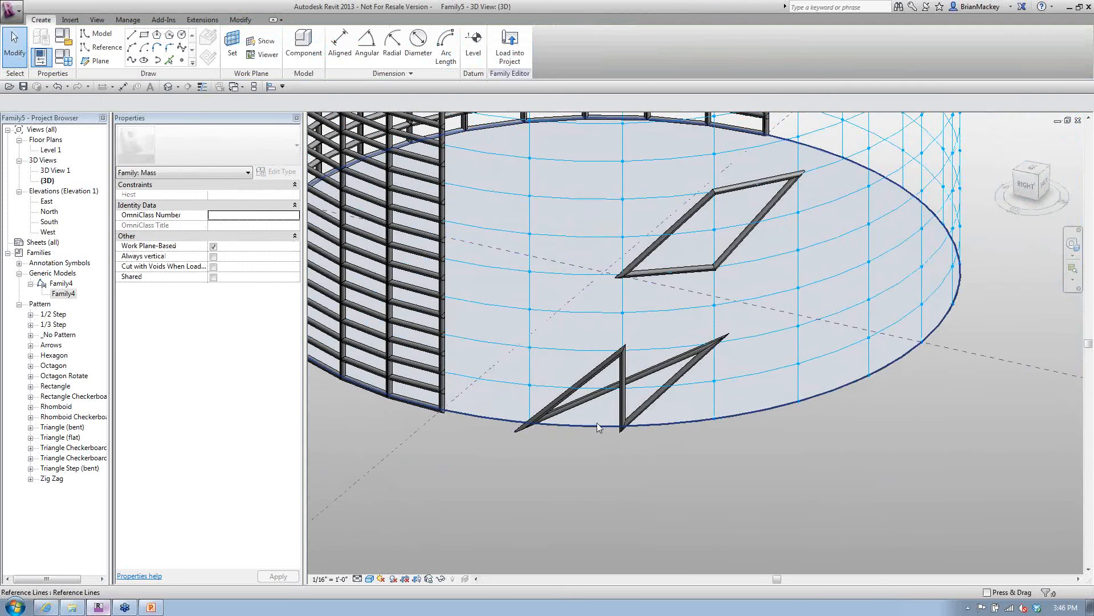
{"action": "left_click", "coordinate": [673, 448]}
{"action": "key", "text": "Delete"}
Step: Try to repeat the remaining slanted Family4 panel across the whole unpatterned divided surface
{"action": "left_click", "coordinate": [764, 428]}
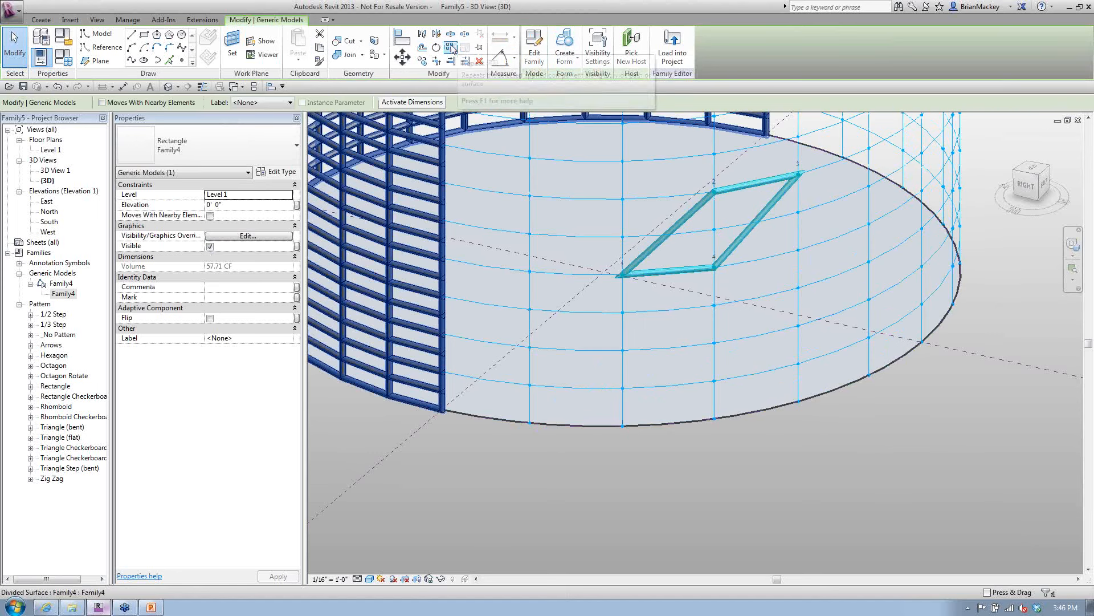
{"action": "left_click", "coordinate": [450, 47]}
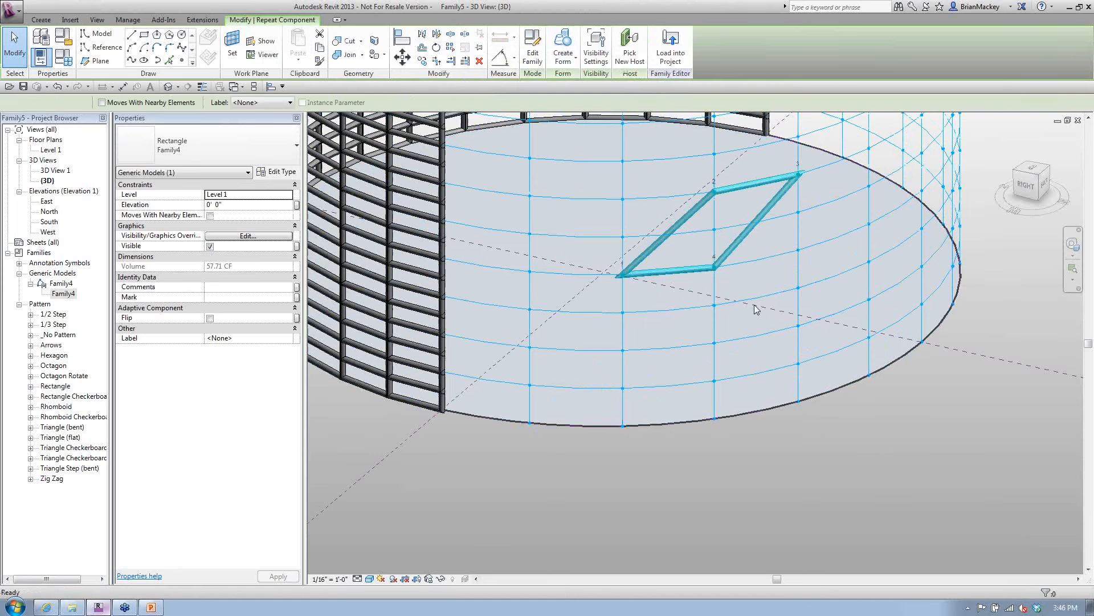
{"action": "scroll", "coordinate": [838, 410], "scroll_direction": "down", "scroll_amount": 1}
{"action": "middle_click_drag", "start_coordinate": [837, 410], "coordinate": [830, 461]}
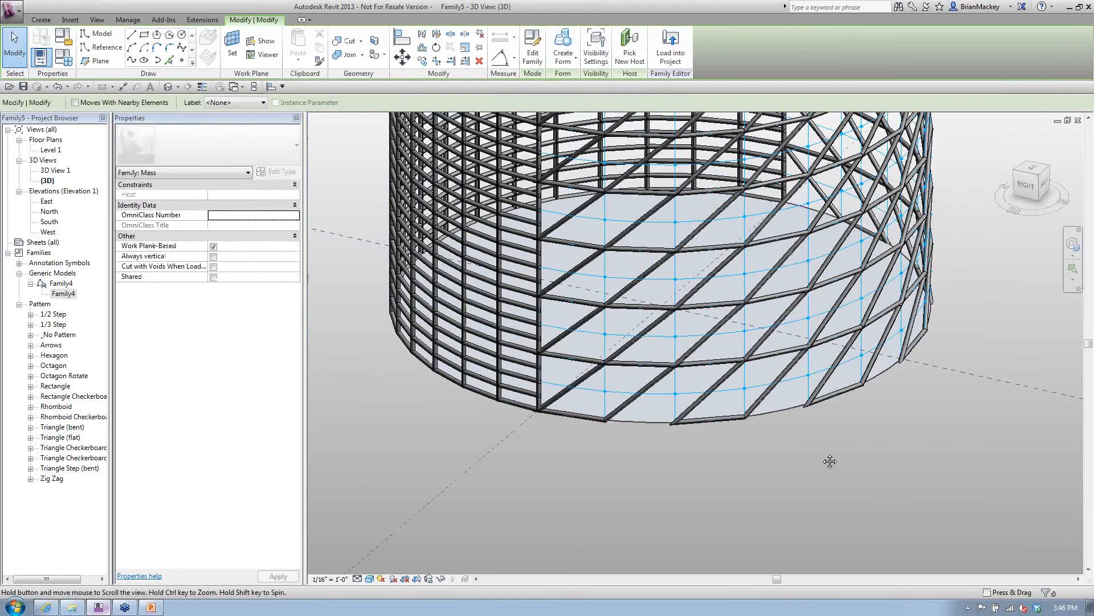
{"action": "scroll", "coordinate": [830, 462], "scroll_direction": "down", "scroll_amount": 2}
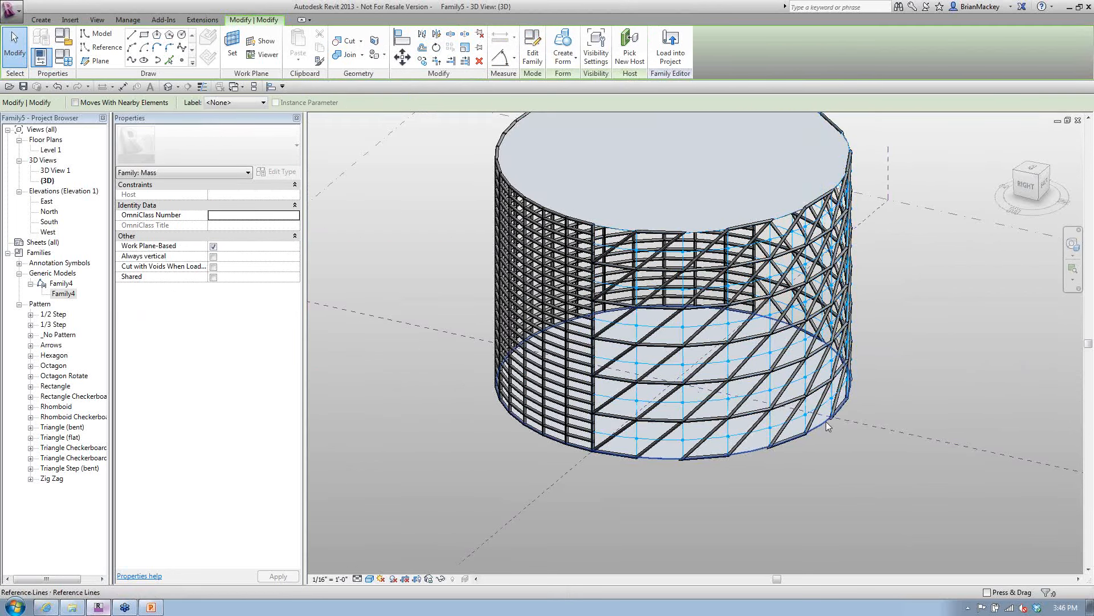
{"action": "middle_click_drag", "start_coordinate": [828, 426], "coordinate": [753, 435], "text": "shift"}
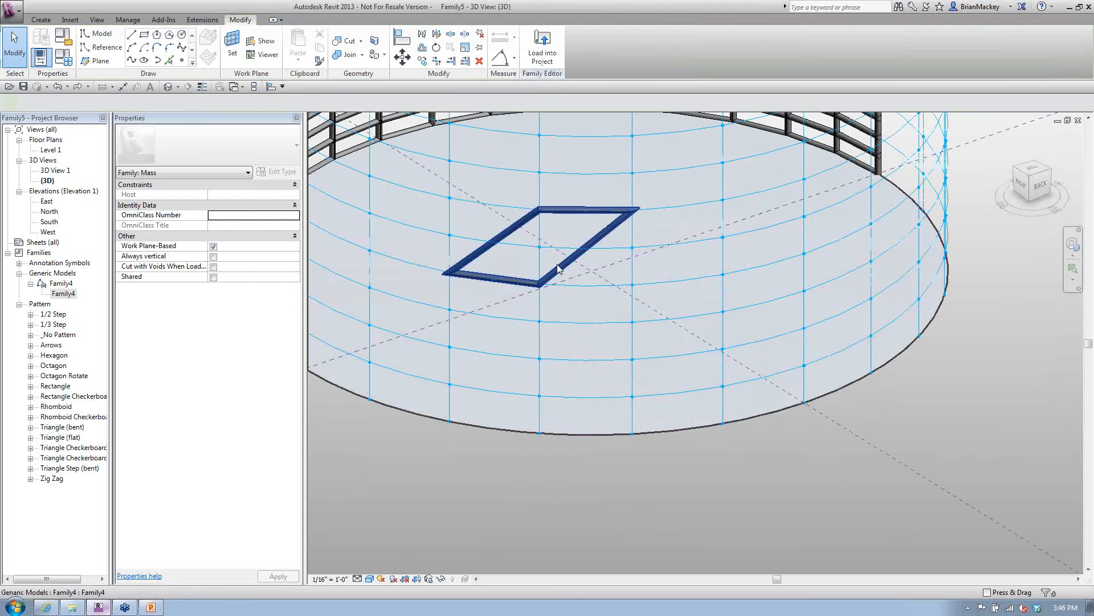
Step: Apply Repeat to the single slanted Family4 frame so it fills the node grid of its divided surface
{"action": "left_click", "coordinate": [559, 268]}
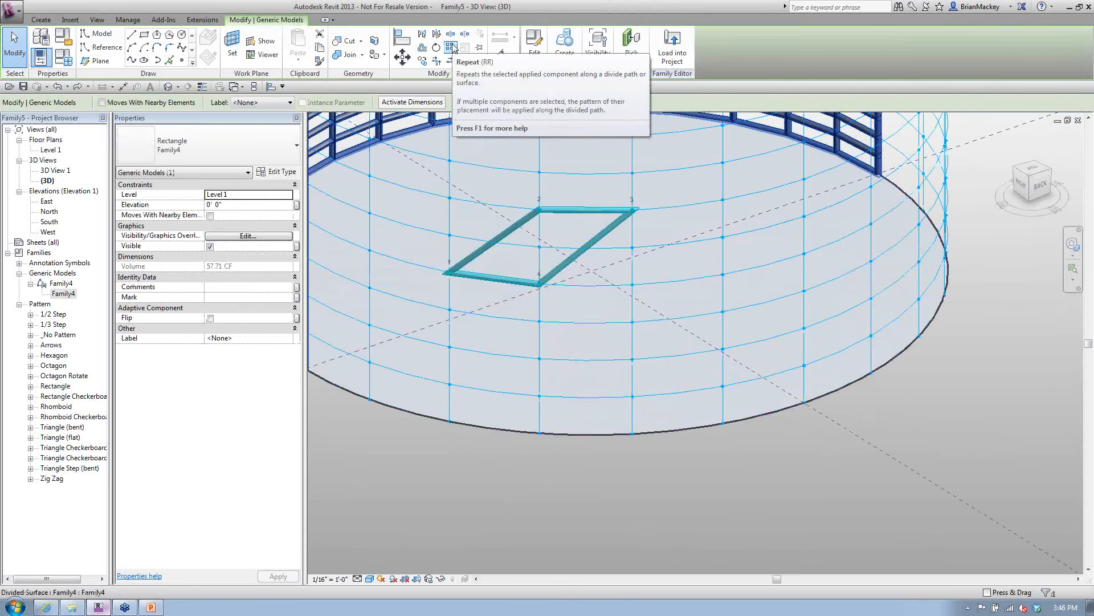
{"action": "left_click", "coordinate": [451, 47]}
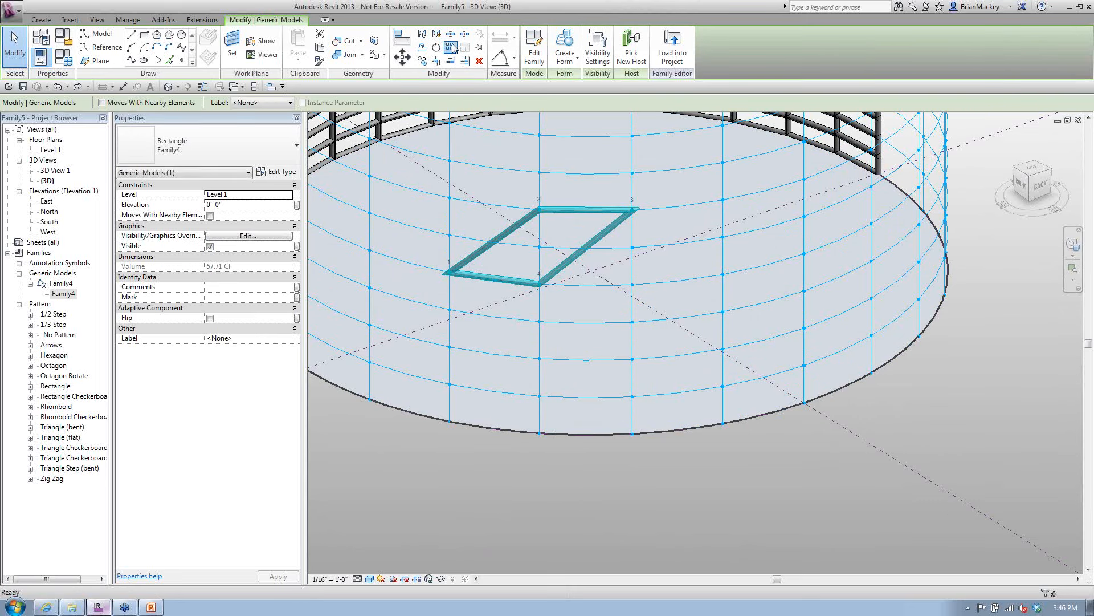
{"action": "key", "text": "Escape"}
{"action": "scroll", "coordinate": [512, 248], "scroll_direction": "down", "scroll_amount": 2}
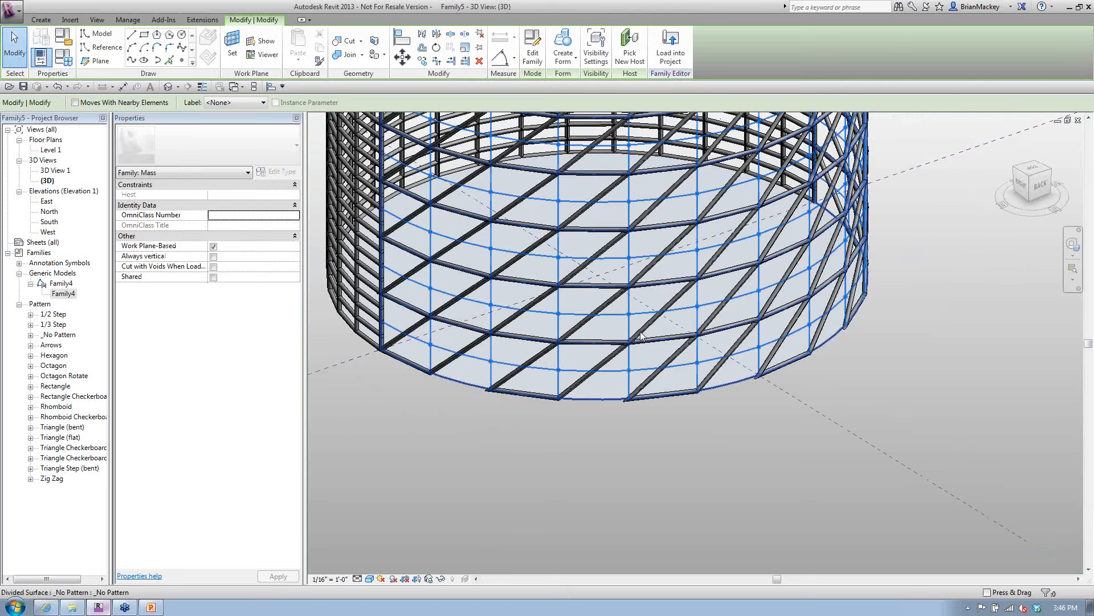
{"action": "scroll", "coordinate": [641, 337], "scroll_direction": "down", "scroll_amount": 1}
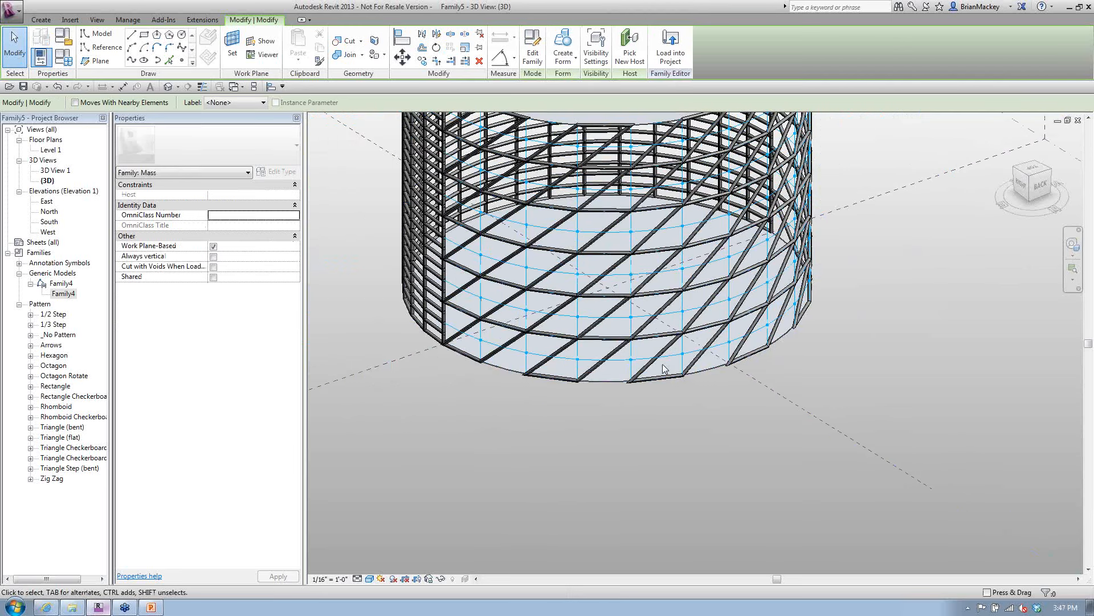
Step: Set the divided surface beneath the repeated frames to 24 U grid divisions and 18 V grid divisions
{"action": "key", "text": "Tab"}
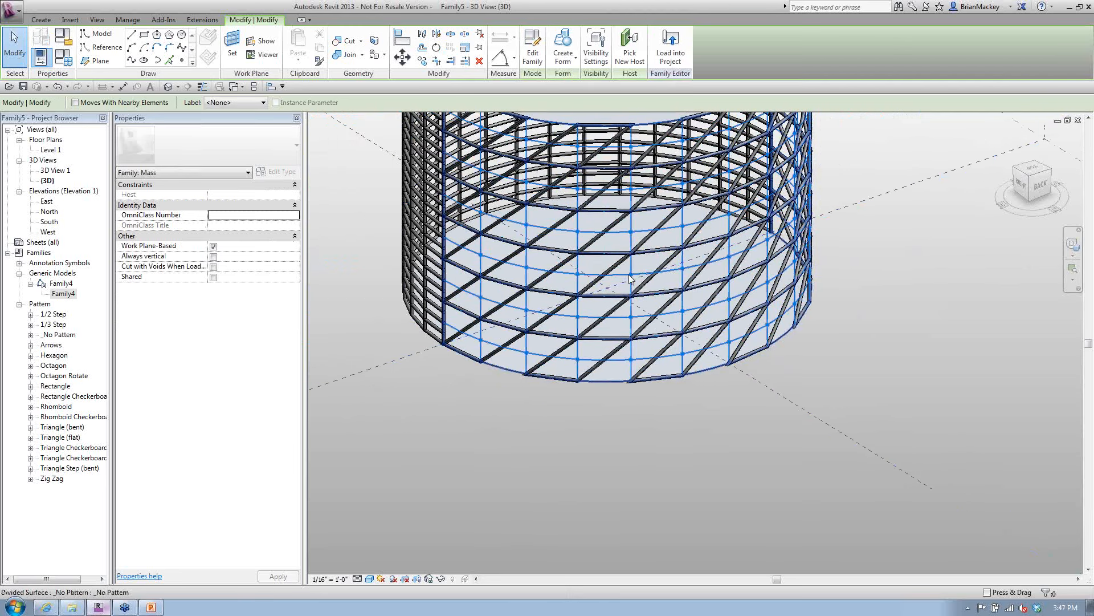
{"action": "left_click", "coordinate": [630, 280]}
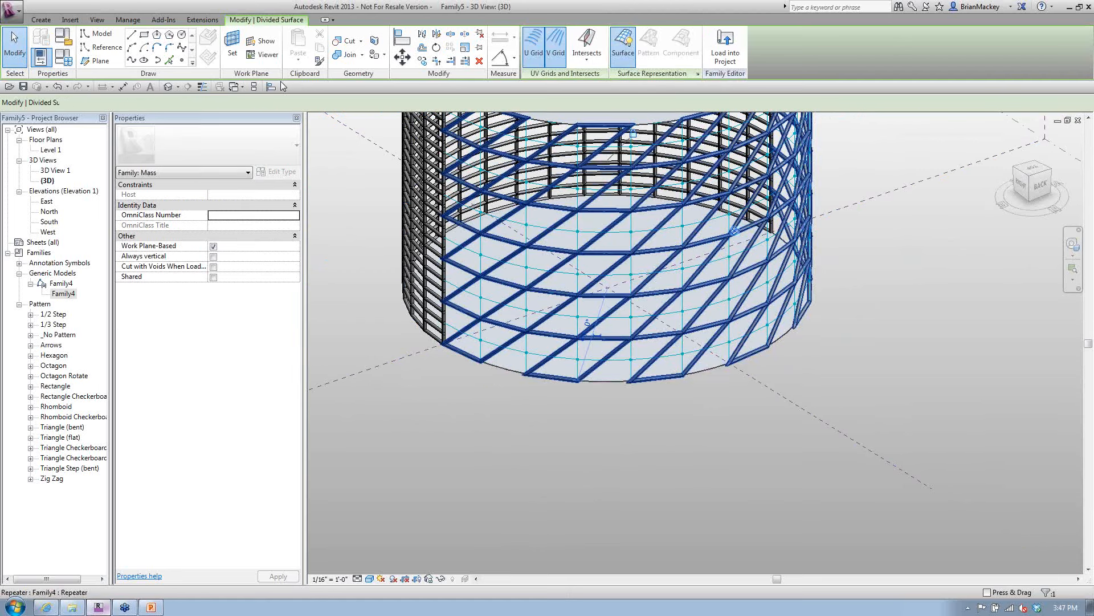
{"action": "left_click_drag", "start_coordinate": [191, 102], "coordinate": [140, 102]}
{"action": "type", "text": "24"}
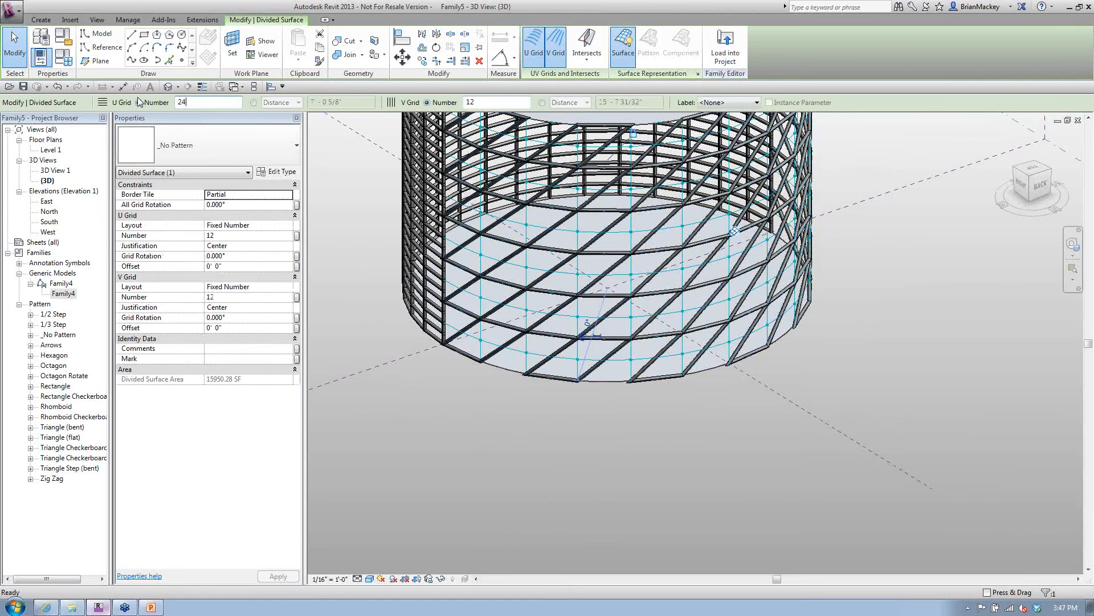
{"action": "key", "text": "Return"}
{"action": "double_click", "coordinate": [479, 102]}
{"action": "type", "text": "18"}
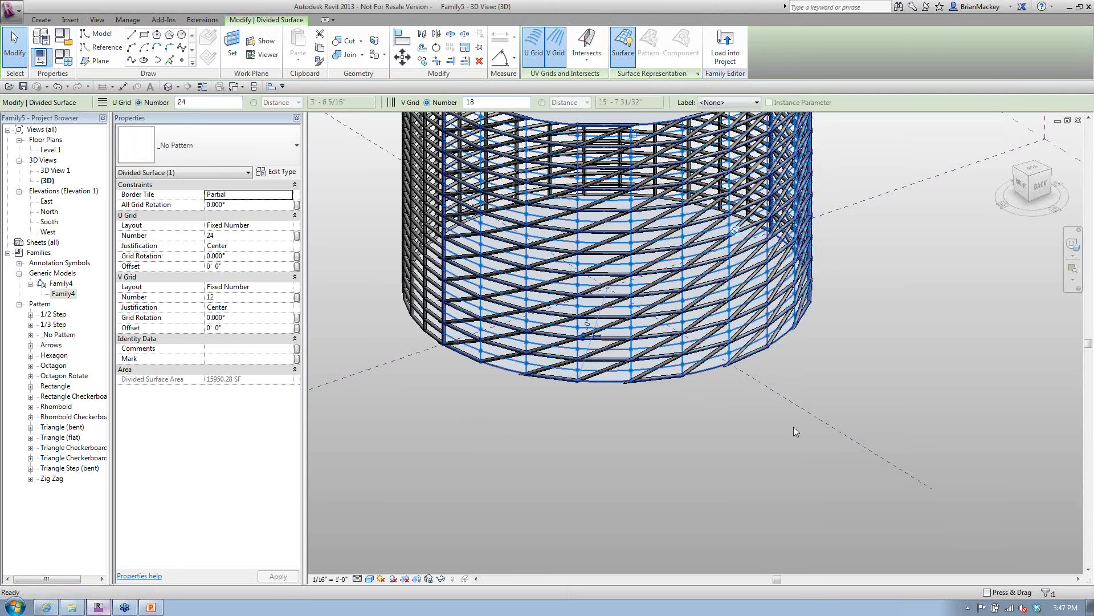
{"action": "key", "text": "Return"}
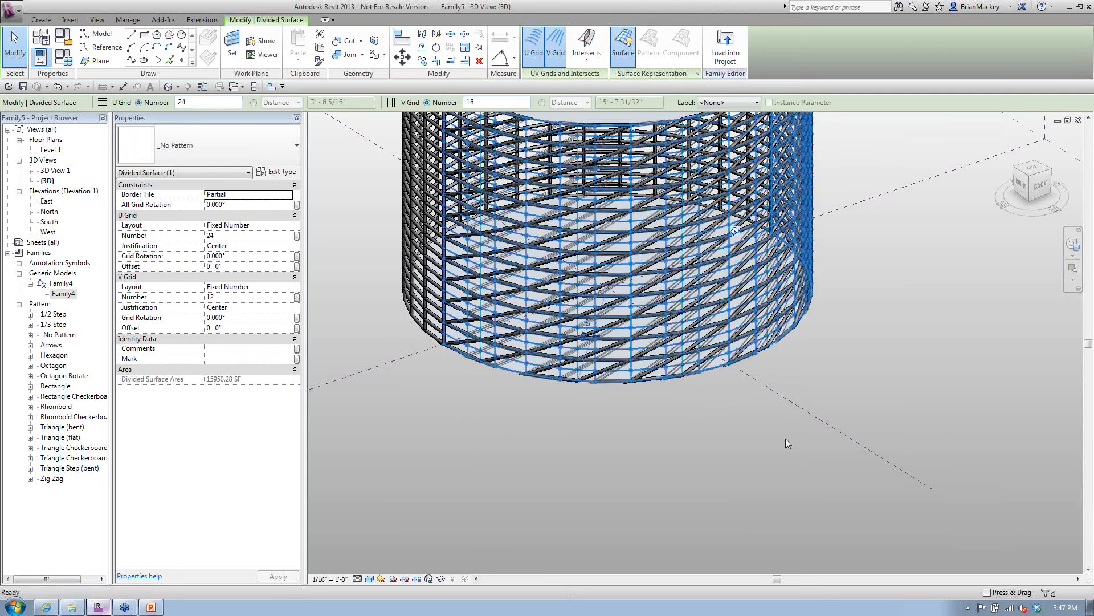
{"action": "left_click", "coordinate": [786, 439]}
{"action": "middle_click_drag", "start_coordinate": [785, 439], "coordinate": [746, 450], "text": "shift"}
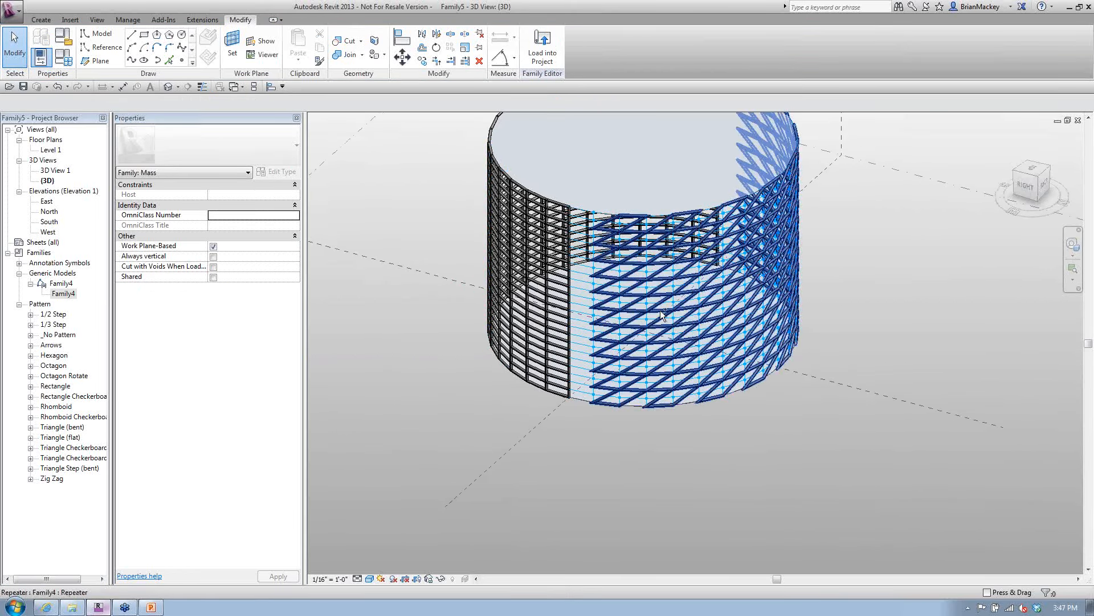
Step: Switch to the Family4 family and load it into Project1 only
{"action": "key", "text": "ctrl+Tab"}
{"action": "left_click", "coordinate": [545, 54]}
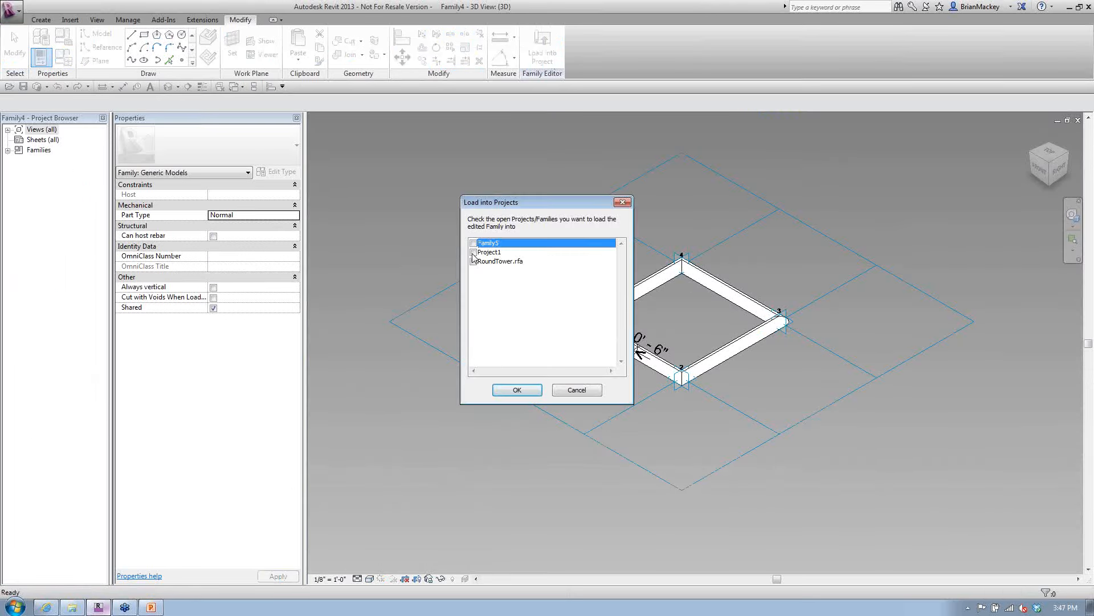
{"action": "left_click", "coordinate": [473, 252]}
{"action": "left_click", "coordinate": [515, 389]}
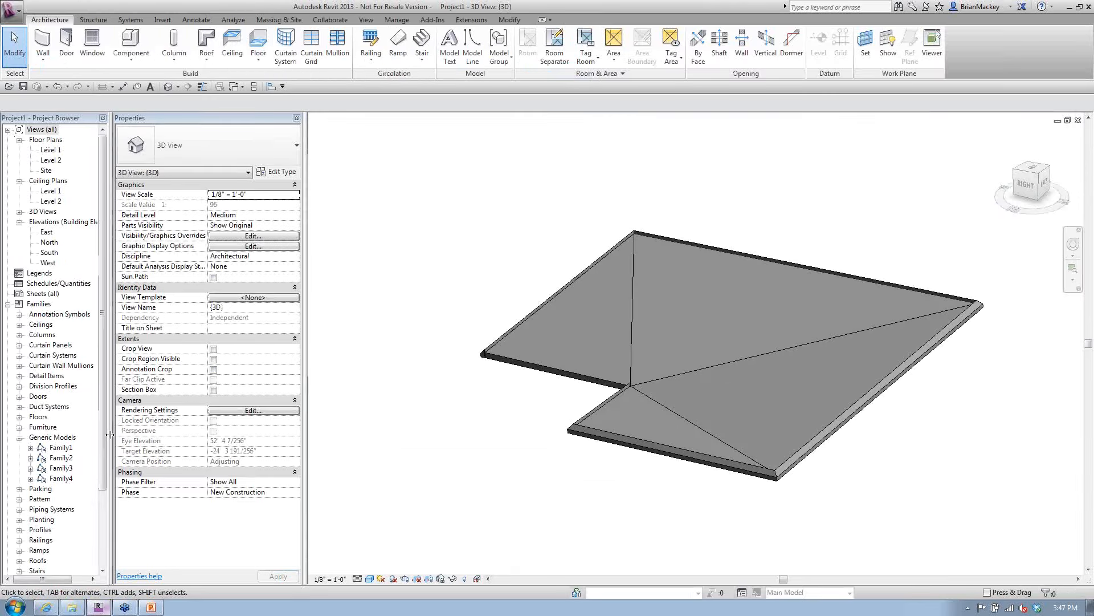
Step: Place a Family4 frame on the sloped floor slab, using two slab corners and one point on each of two outer edges
{"action": "left_click", "coordinate": [31, 479]}
{"action": "left_click", "coordinate": [63, 489]}
{"action": "left_click_drag", "start_coordinate": [65, 489], "coordinate": [409, 491]}
{"action": "scroll", "coordinate": [643, 423], "scroll_direction": "up", "scroll_amount": 3}
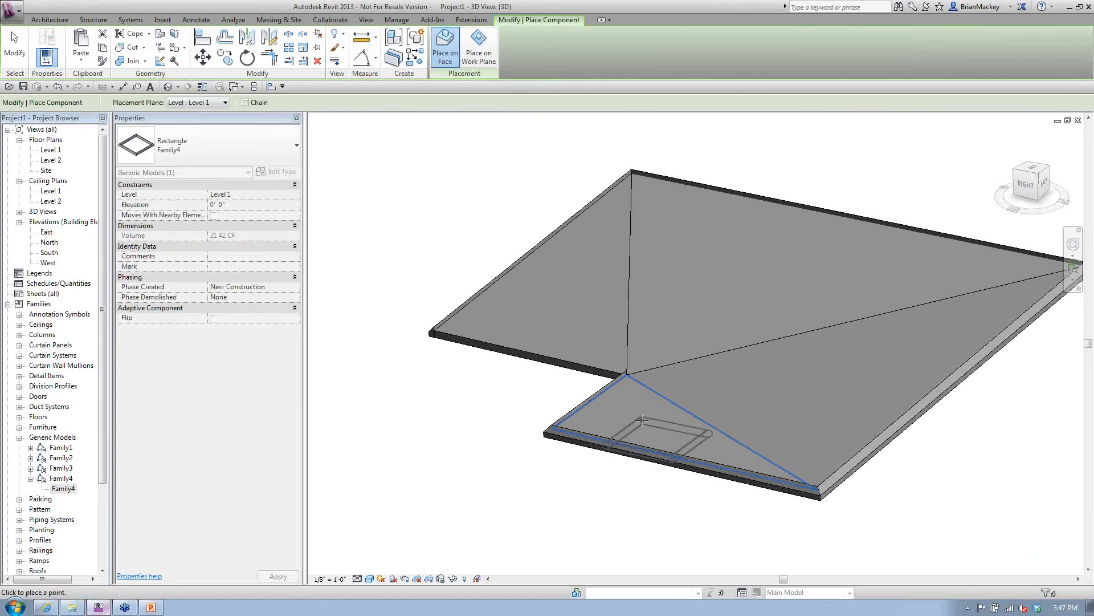
{"action": "left_click", "coordinate": [538, 424]}
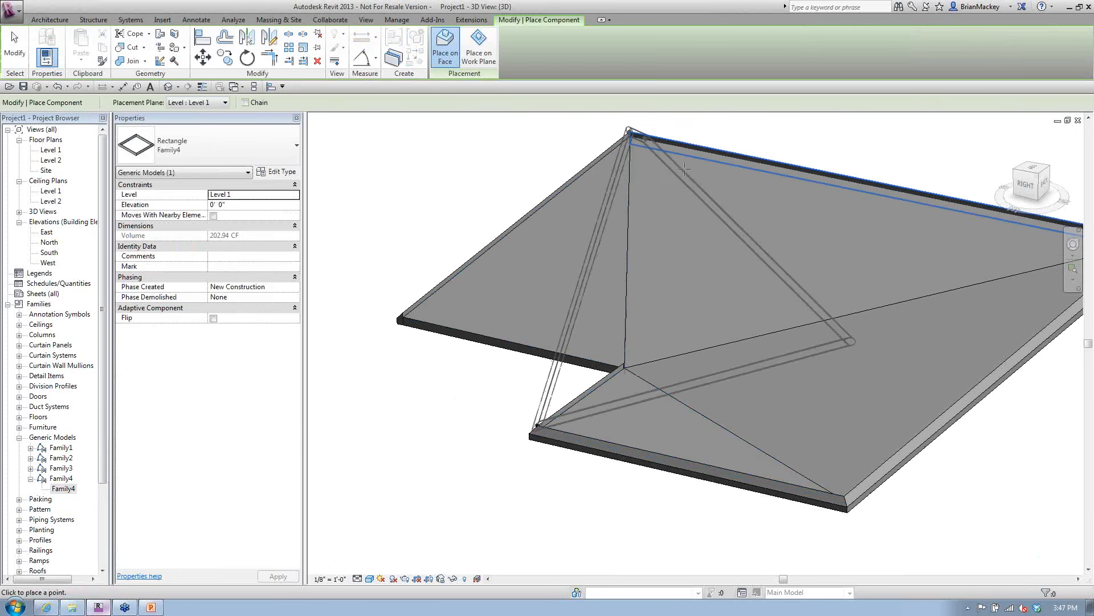
{"action": "left_click", "coordinate": [630, 133]}
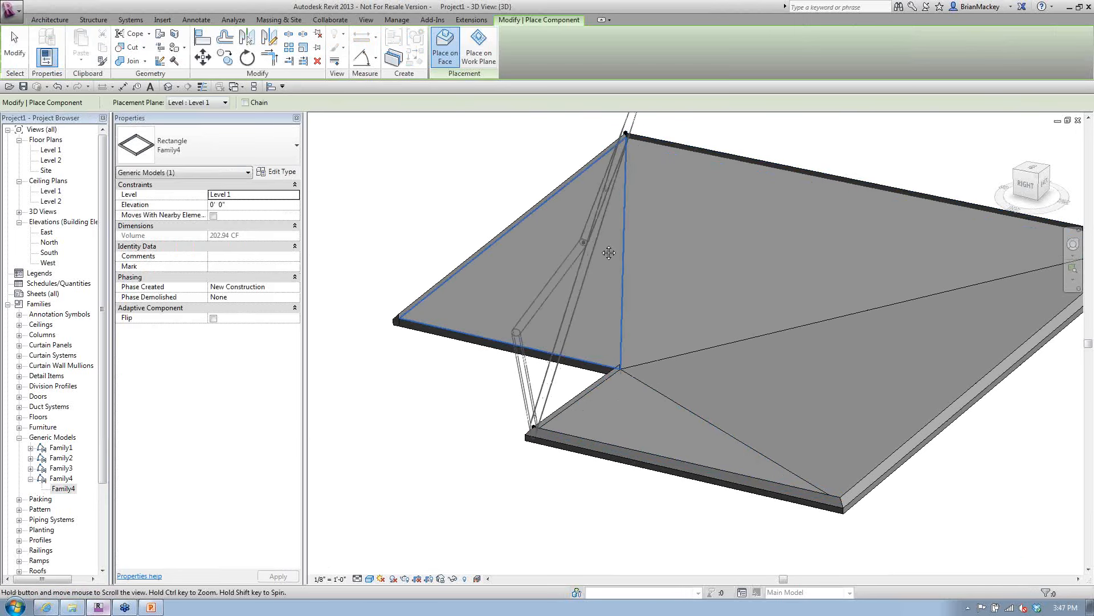
{"action": "left_click", "coordinate": [848, 178]}
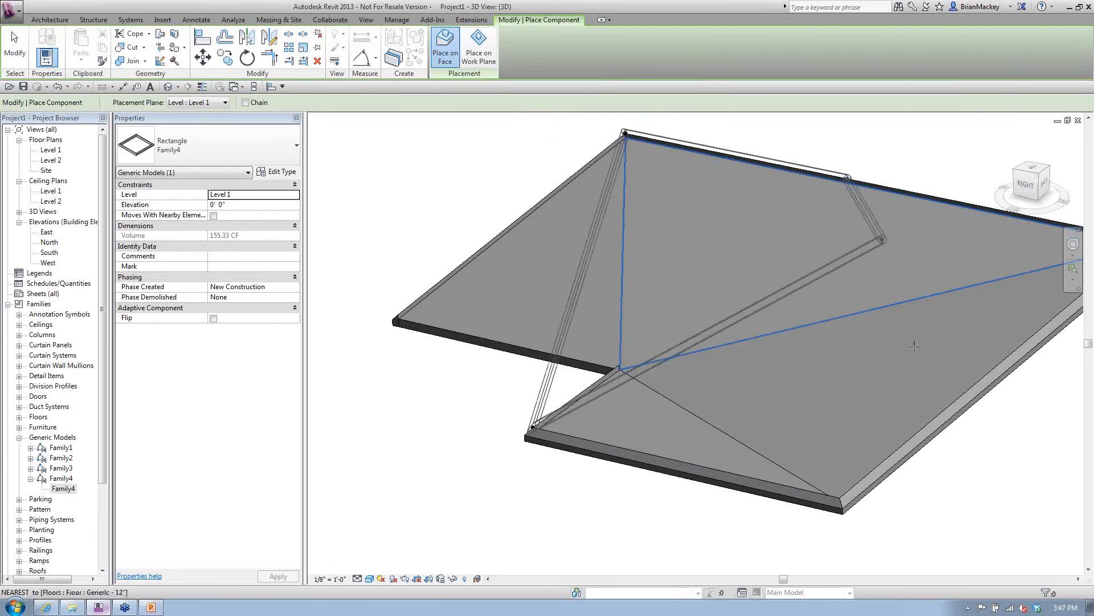
{"action": "left_click", "coordinate": [976, 380]}
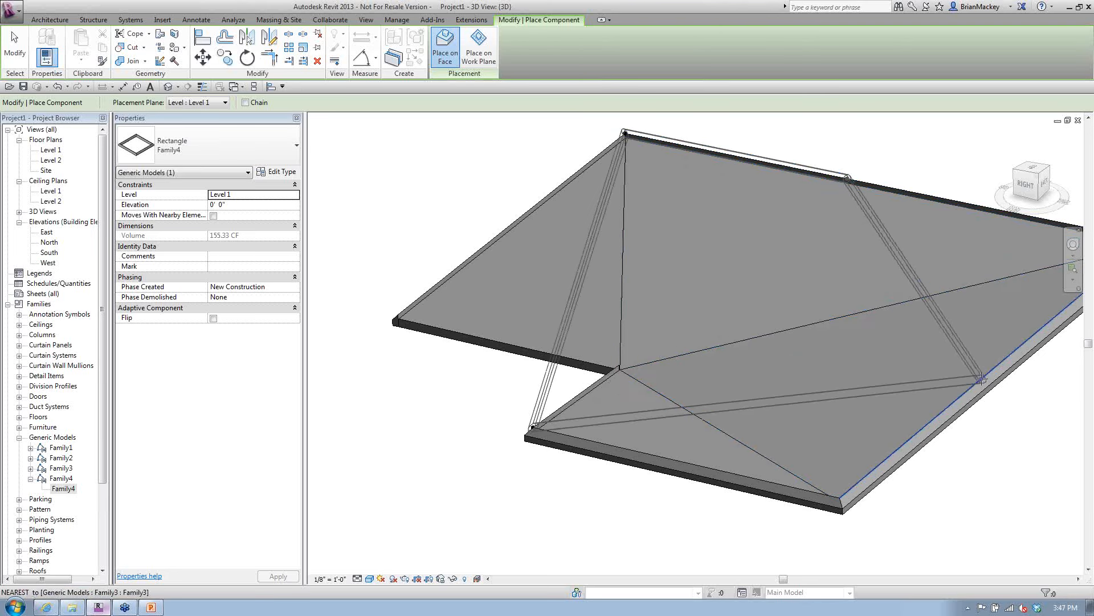
{"action": "key", "text": "Escape"}
{"action": "key", "text": "Escape"}
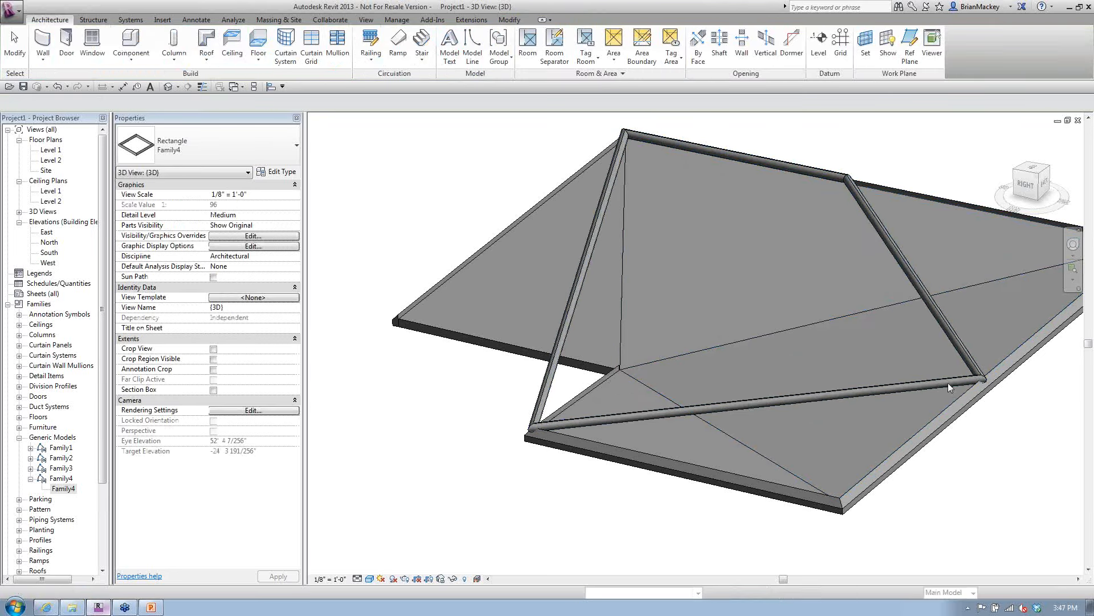
Step: Set the normalized curve parameter of the placed frame's fourth adaptive point to 0.5
{"action": "left_click", "coordinate": [957, 378]}
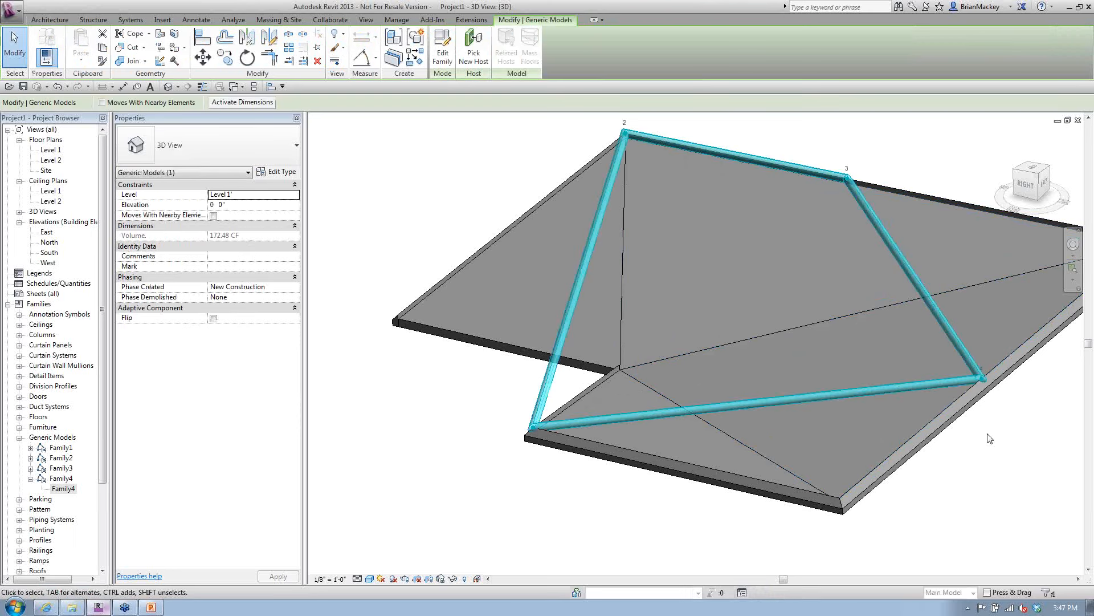
{"action": "middle_click_drag", "start_coordinate": [990, 439], "coordinate": [1020, 471], "text": "shift"}
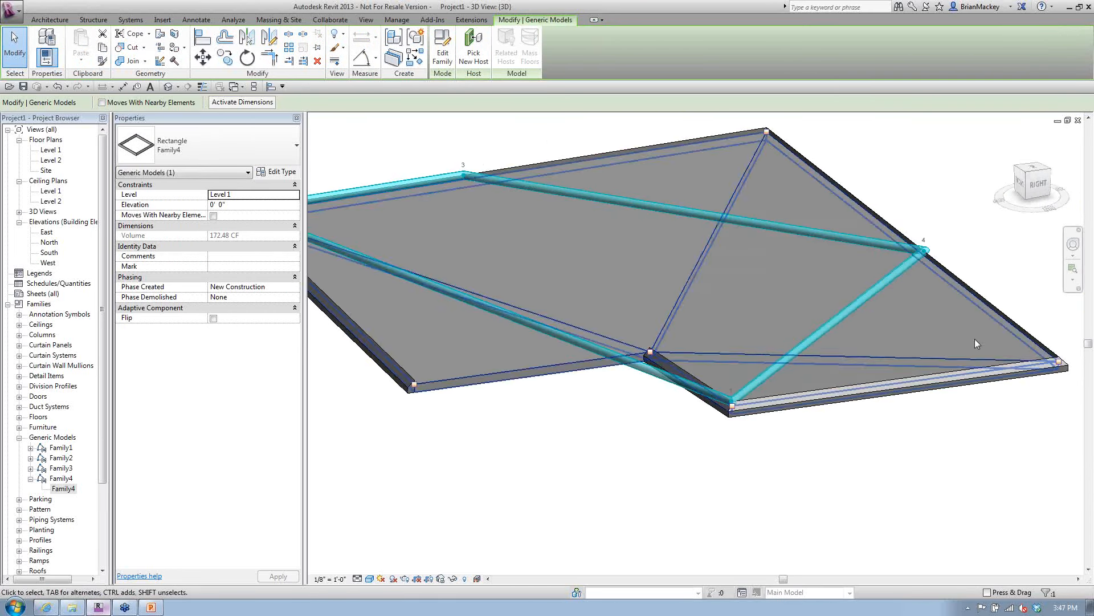
{"action": "key", "text": "Escape"}
{"action": "scroll", "coordinate": [948, 260], "scroll_direction": "up", "scroll_amount": 3}
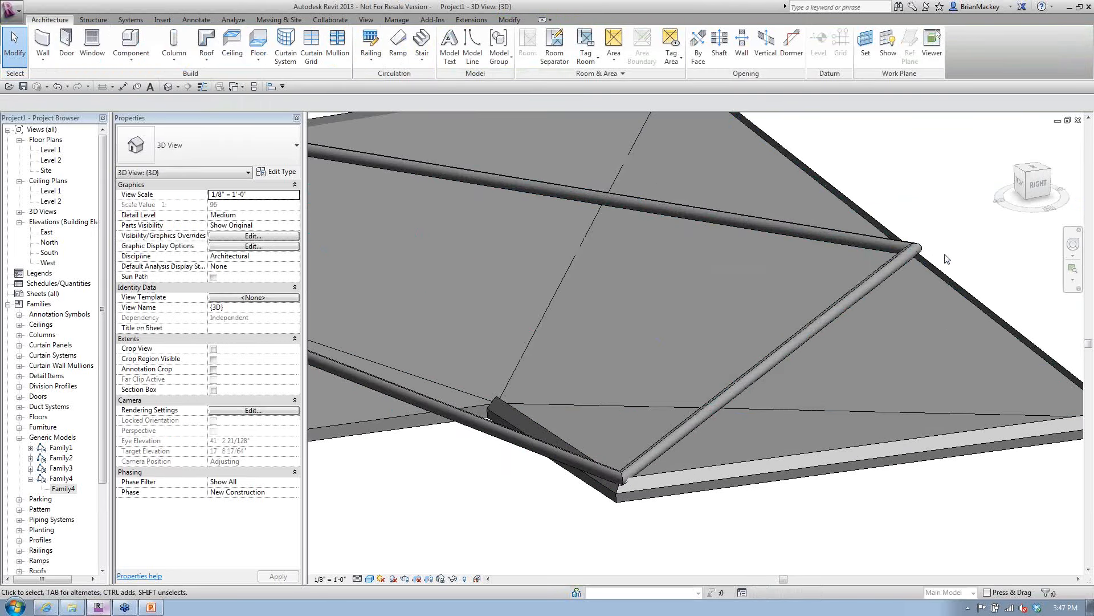
{"action": "scroll", "coordinate": [948, 260], "scroll_direction": "up", "scroll_amount": 2}
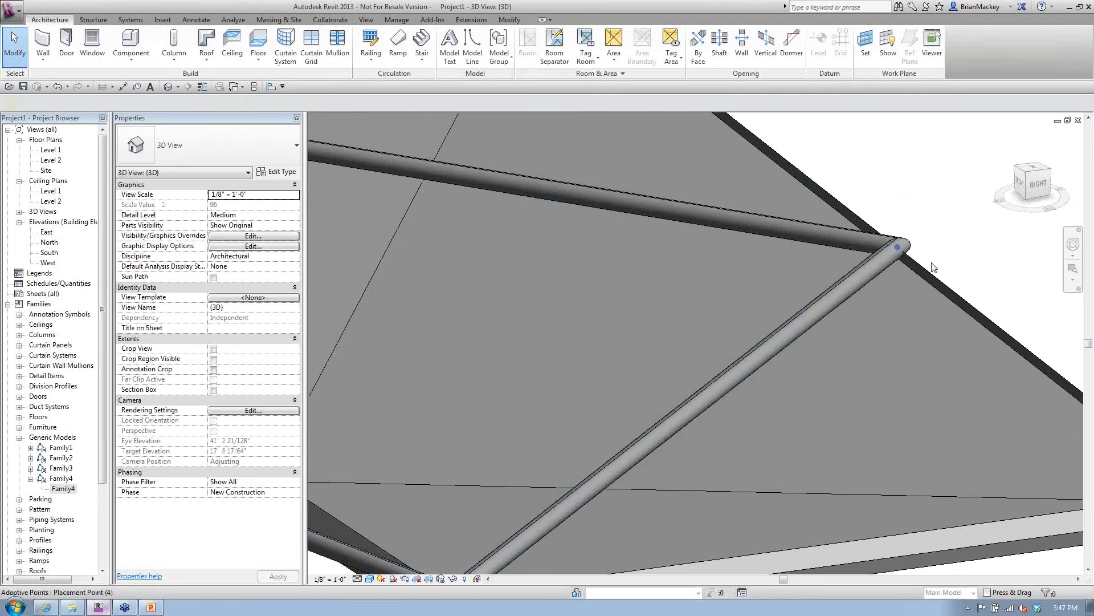
{"action": "left_click", "coordinate": [899, 247]}
{"action": "left_click", "coordinate": [257, 266]}
{"action": "type", "text": ".5"}
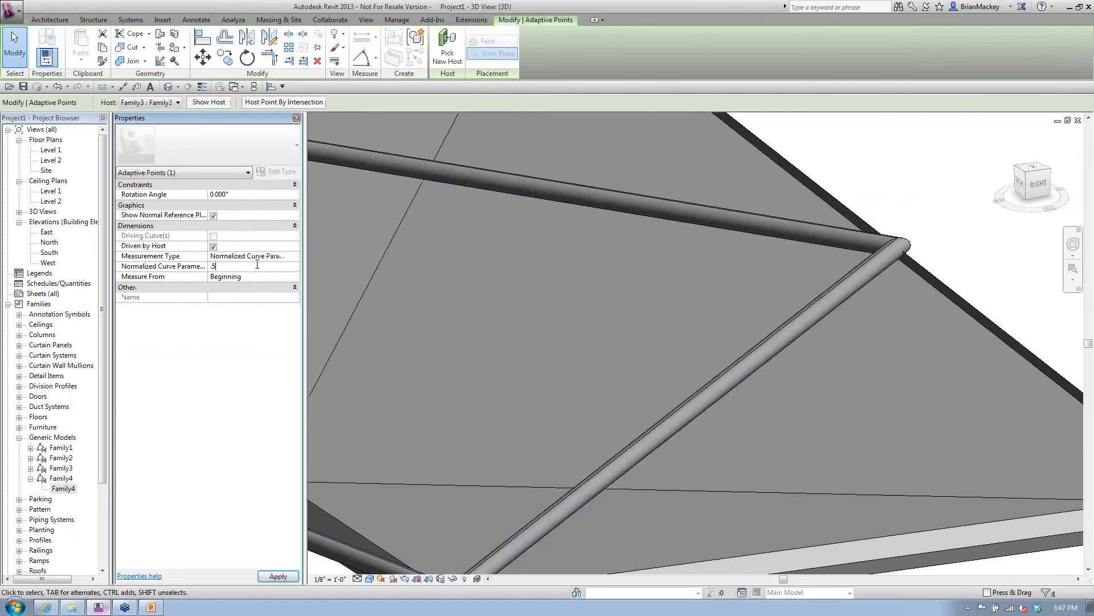
{"action": "key", "text": "Return"}
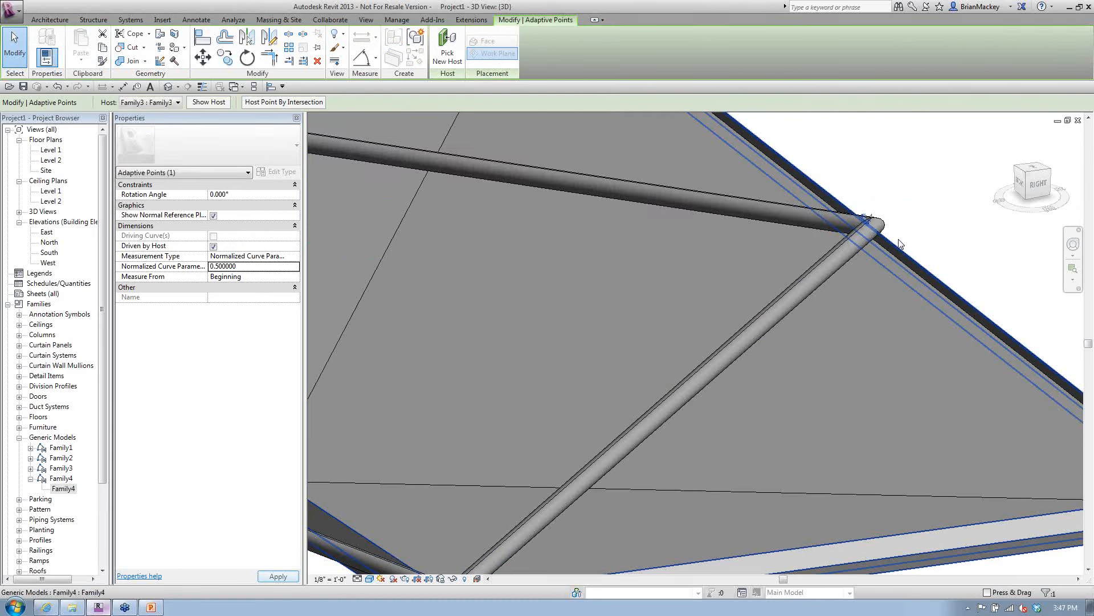
Step: Try a normalized curve parameter of 0.75 for the frame's third adaptive point and finish with 0.25
{"action": "scroll", "coordinate": [864, 254], "scroll_direction": "down", "scroll_amount": 5}
{"action": "middle_click_drag", "start_coordinate": [864, 254], "coordinate": [578, 244]}
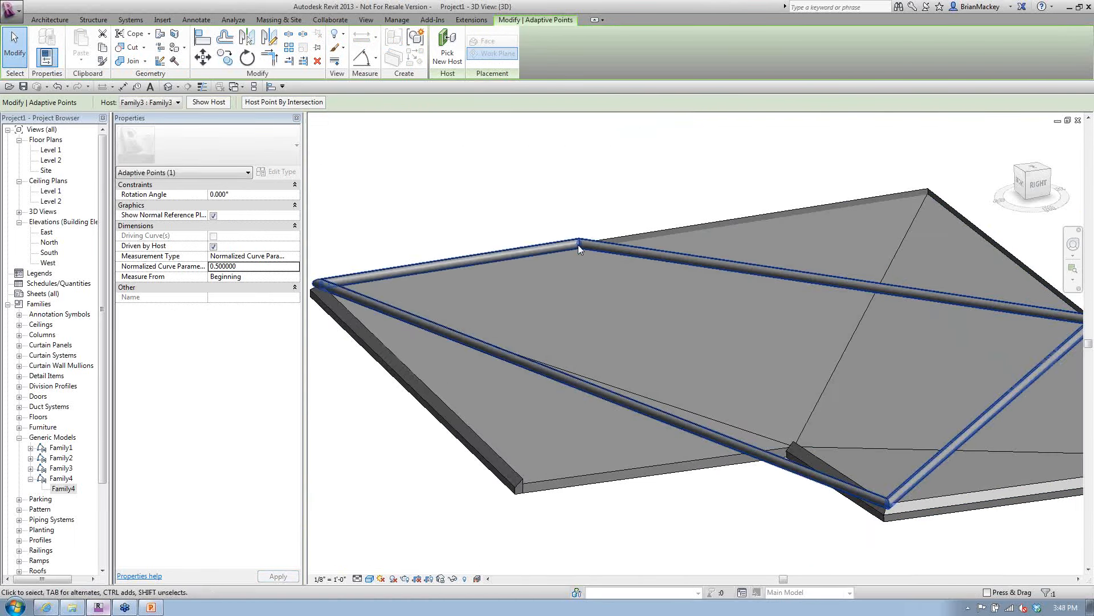
{"action": "left_click", "coordinate": [256, 266]}
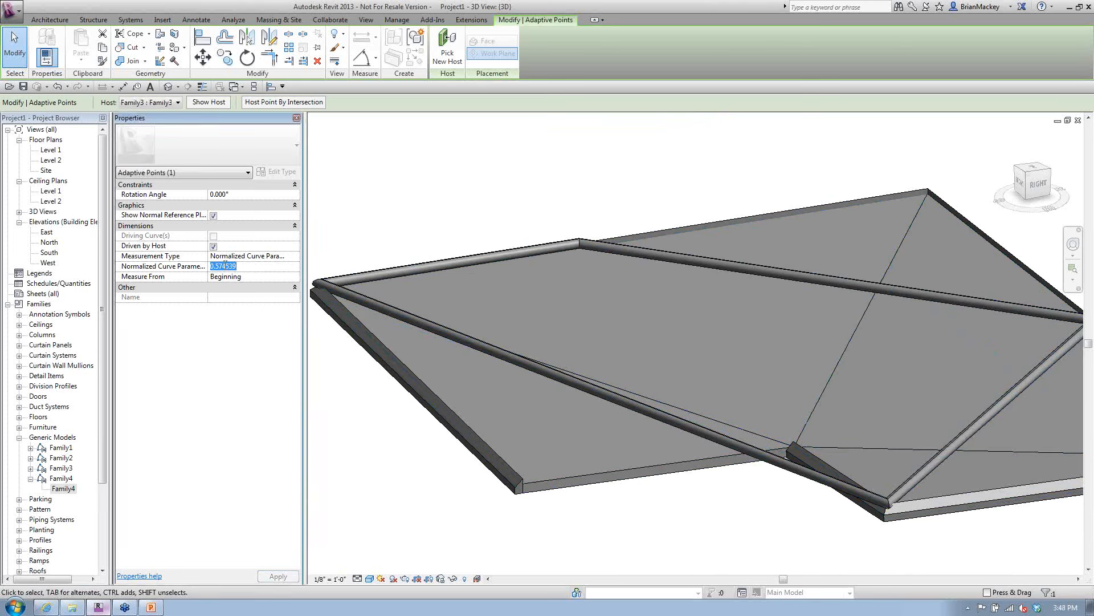
{"action": "type", "text": ".75"}
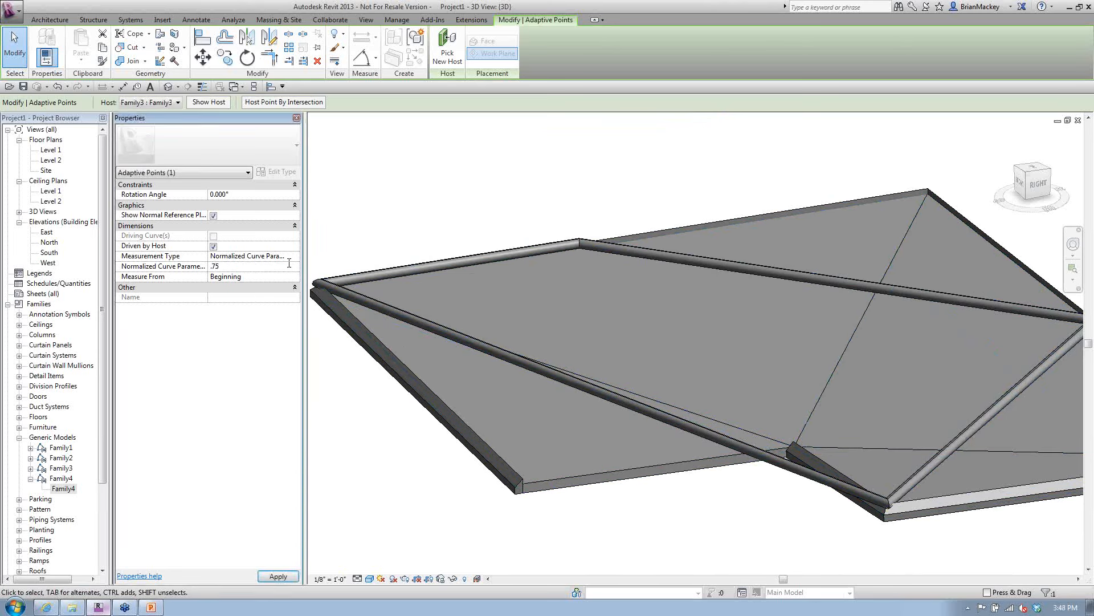
{"action": "left_click", "coordinate": [274, 265]}
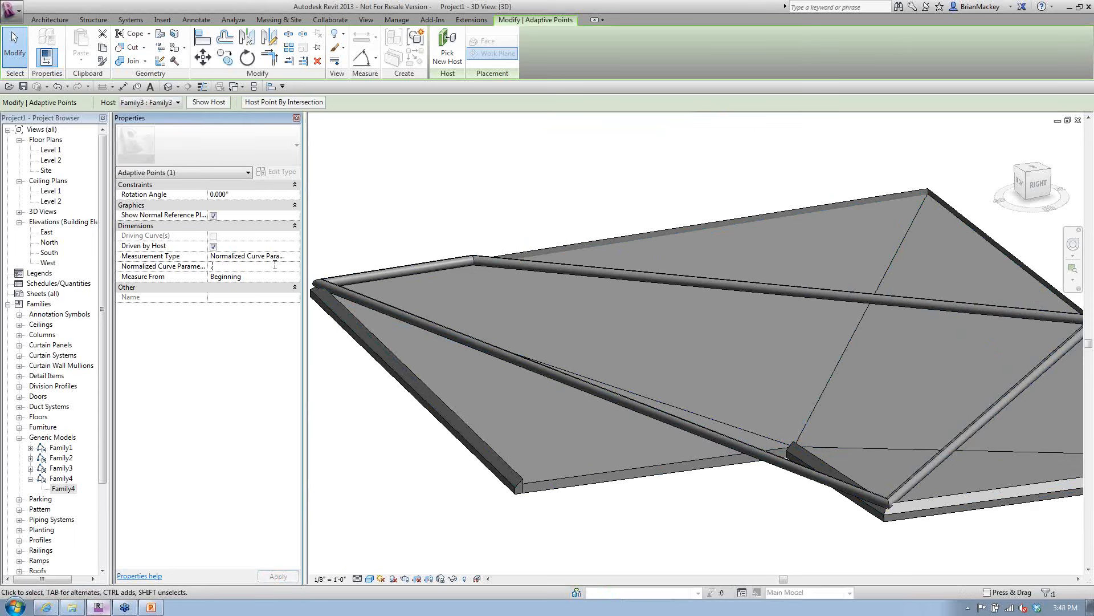
{"action": "type", "text": ".25"}
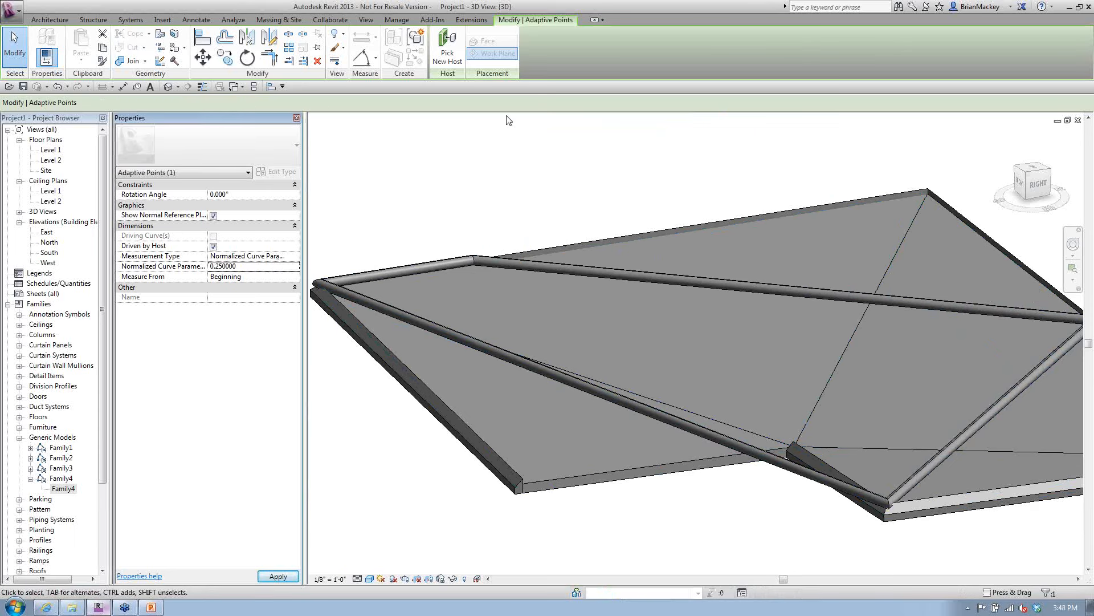
{"action": "left_click", "coordinate": [637, 171]}
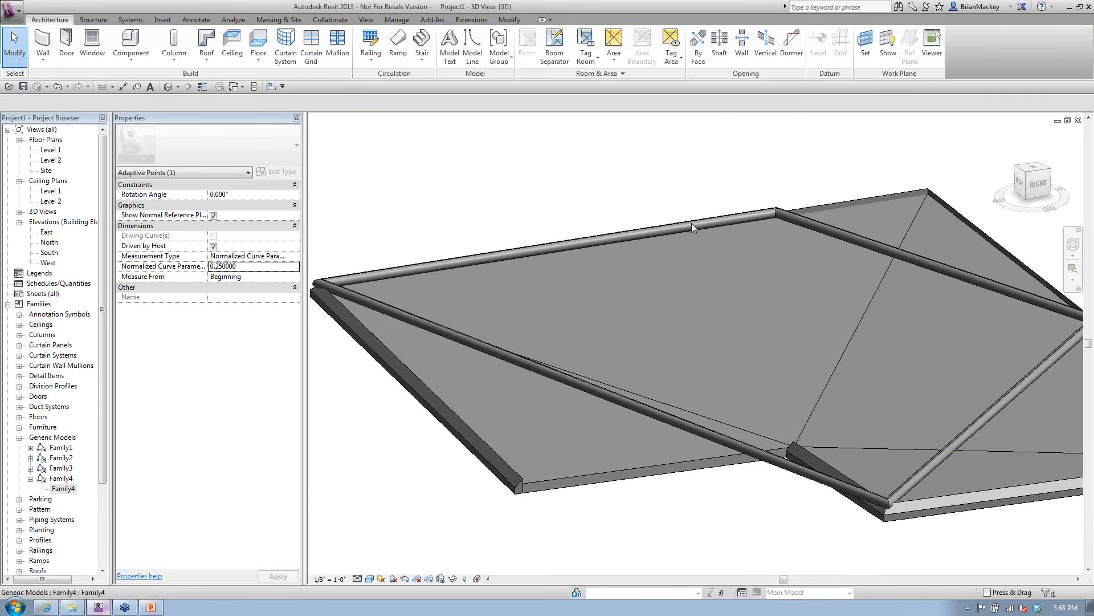
Step: Try resetting the shape of the sloped floor slab beneath the frame, and undo the reset
{"action": "middle_click_drag", "start_coordinate": [692, 224], "coordinate": [785, 466], "text": "shift"}
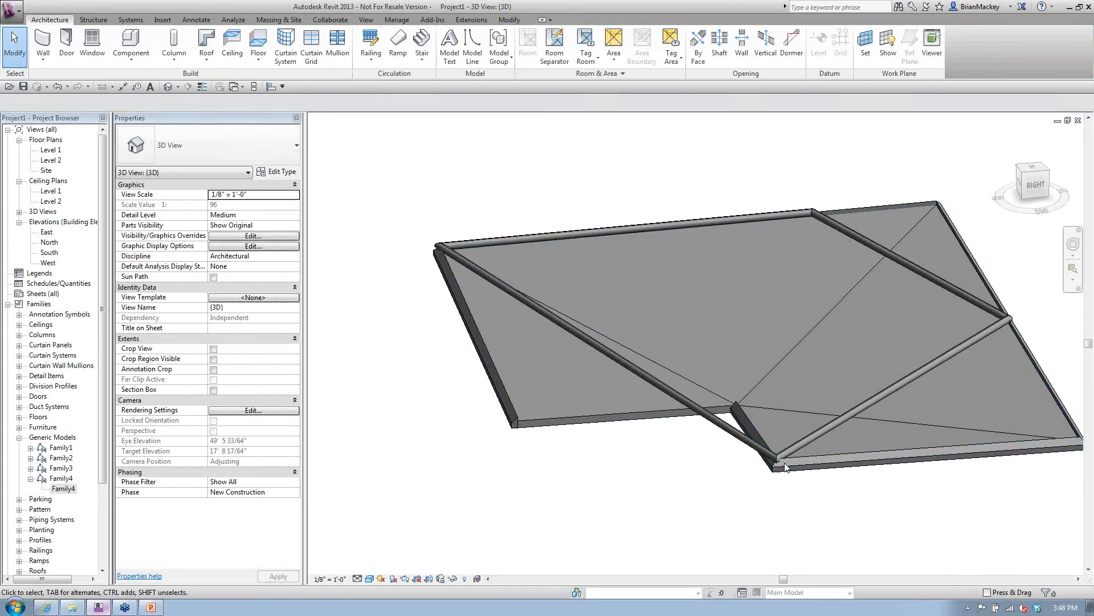
{"action": "middle_click_drag", "start_coordinate": [787, 494], "coordinate": [705, 408], "text": "shift"}
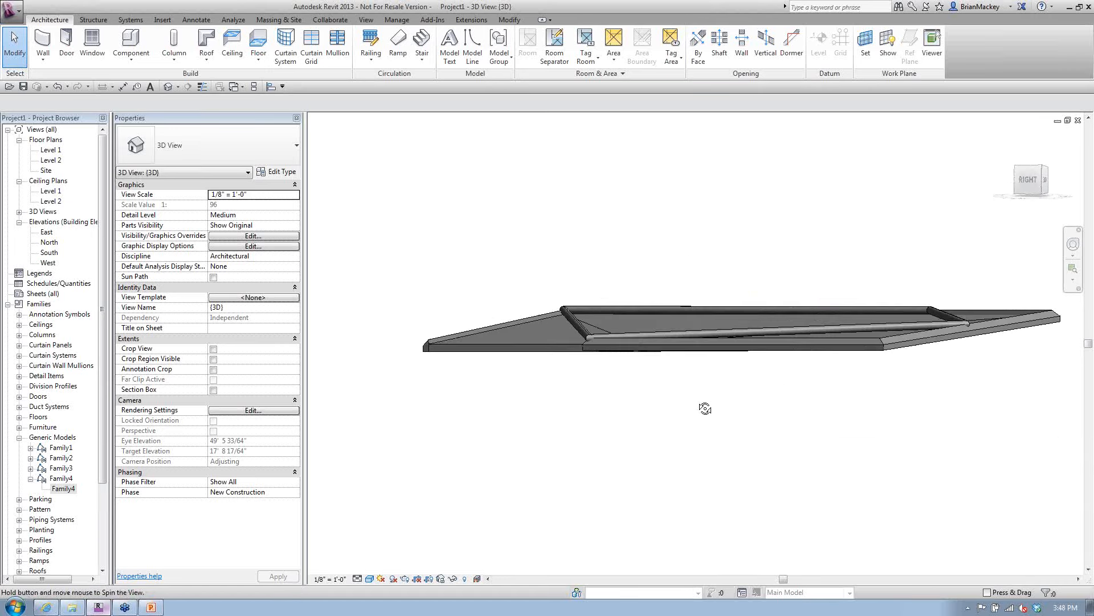
{"action": "middle_click_drag", "start_coordinate": [705, 409], "coordinate": [822, 427], "text": "shift"}
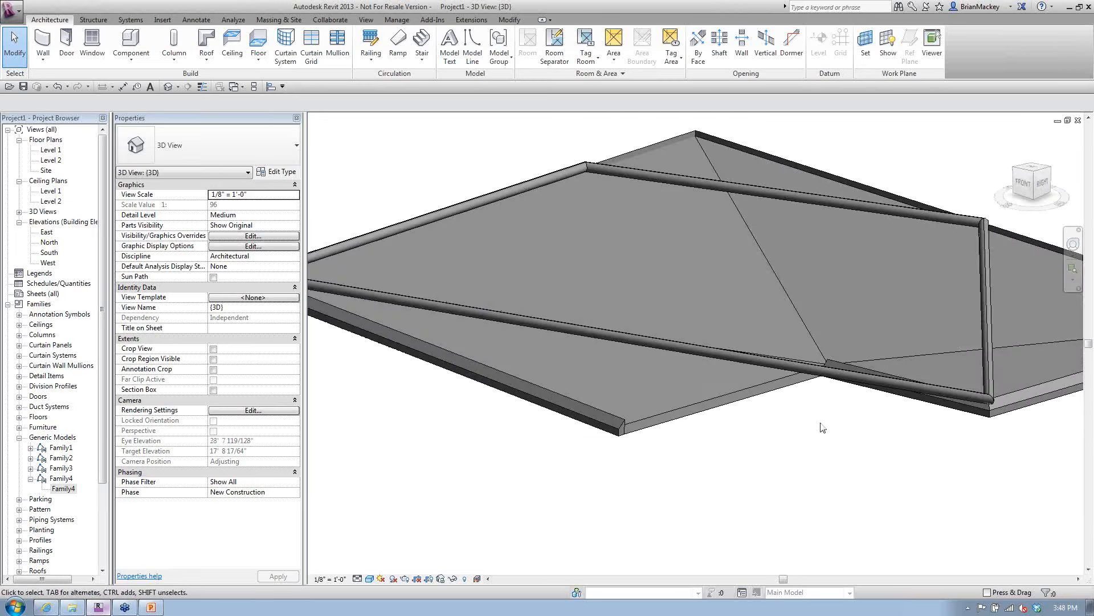
{"action": "left_click", "coordinate": [778, 268]}
{"action": "left_click", "coordinate": [587, 48]}
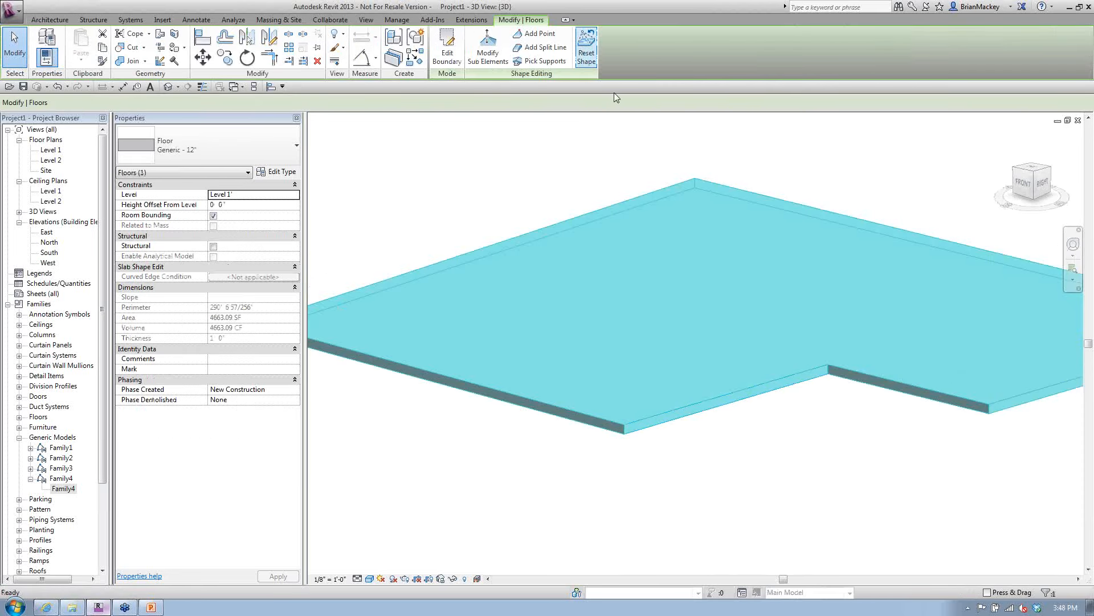
{"action": "left_click", "coordinate": [796, 413]}
{"action": "key", "text": "ctrl+z"}
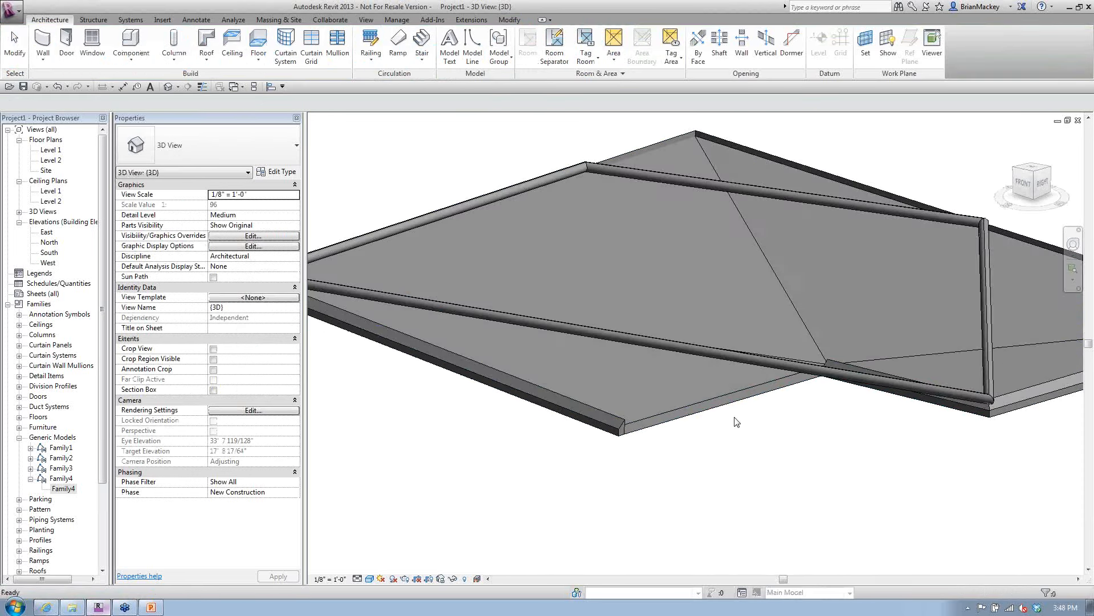
Step: Edit the floor slab's sub-elements and set the elevation of its raised back edge to 8'
{"action": "left_click", "coordinate": [740, 152]}
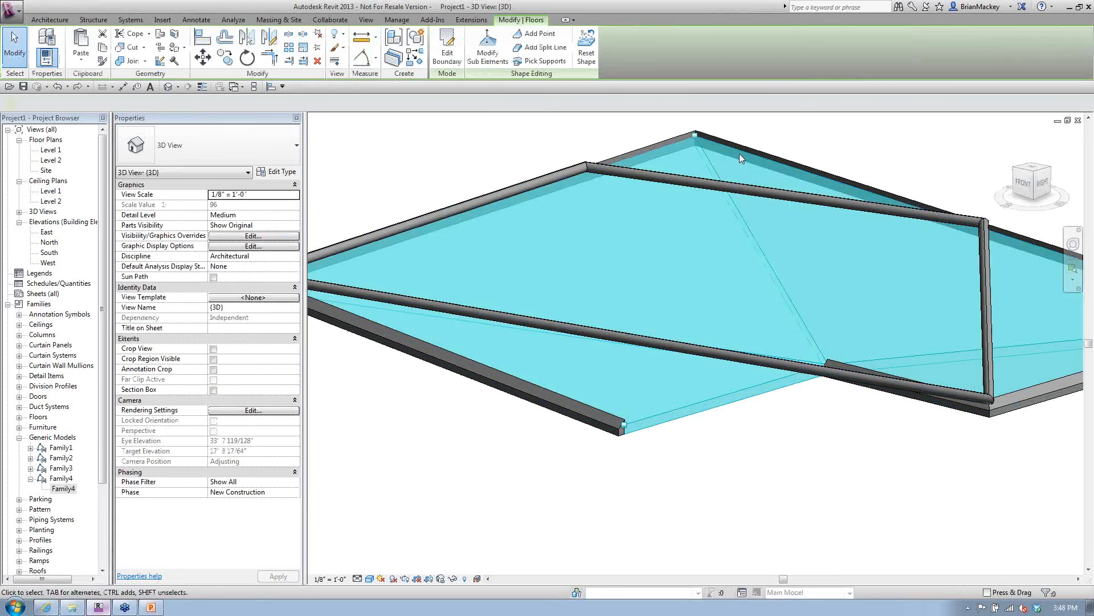
{"action": "left_click", "coordinate": [488, 48]}
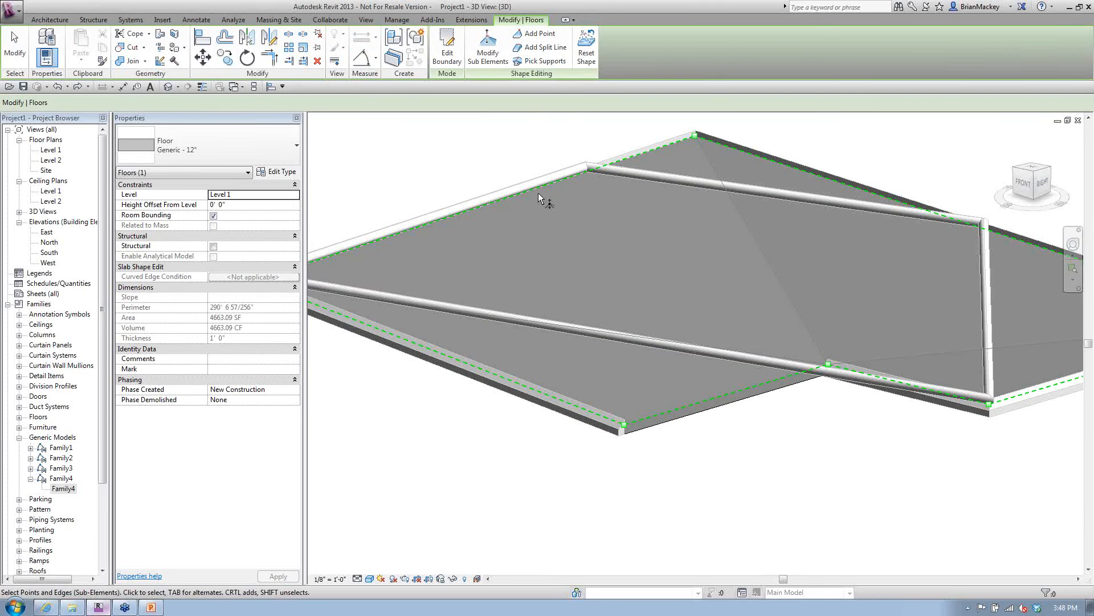
{"action": "left_click", "coordinate": [541, 189]}
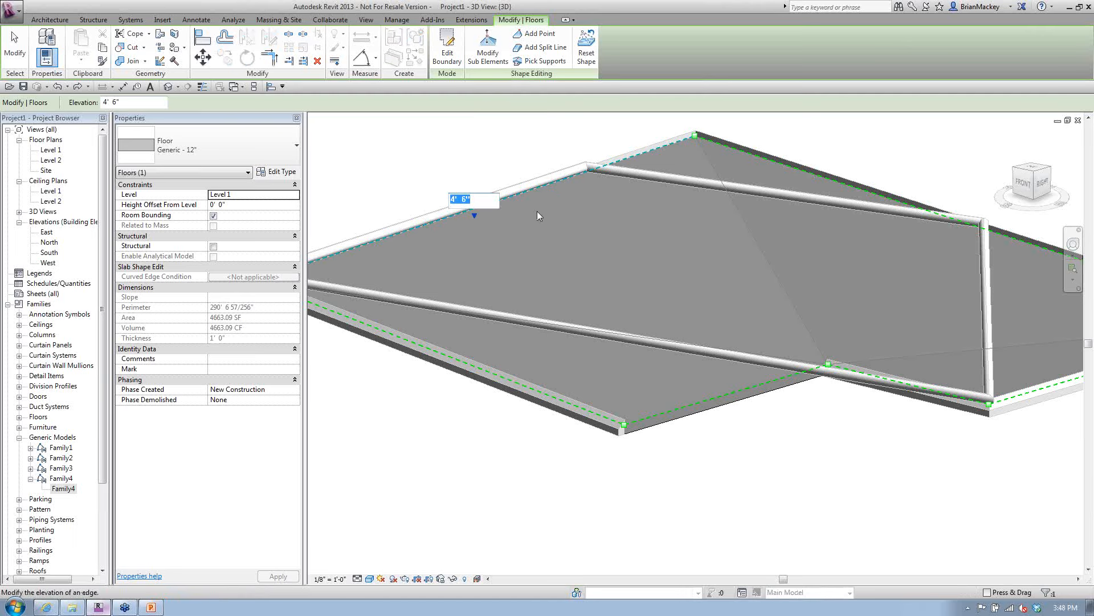
{"action": "type", "text": "8"}
{"action": "key", "text": "Return"}
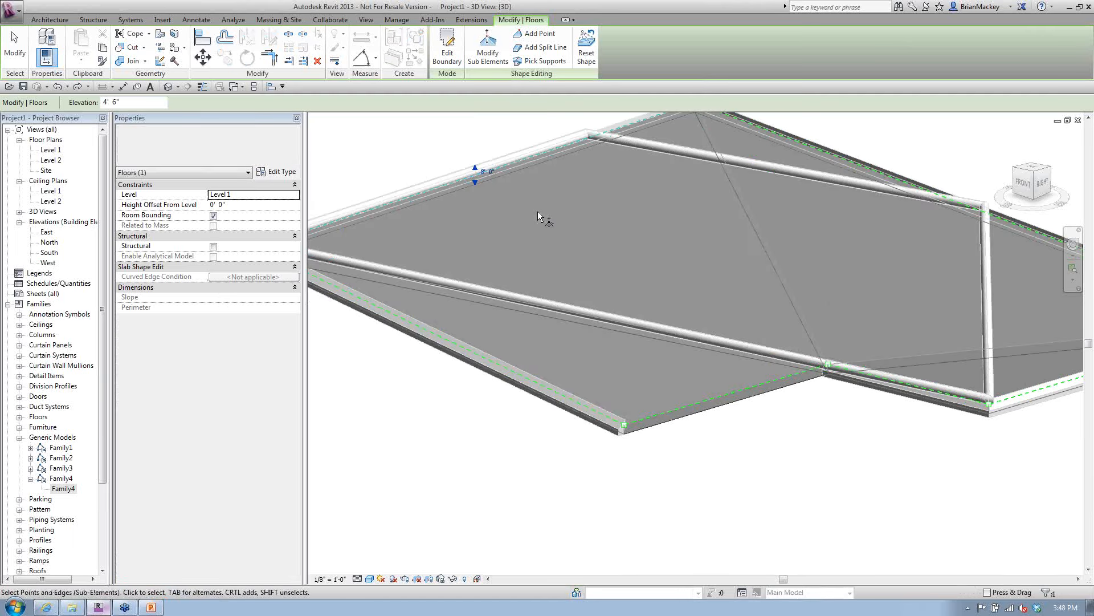
Step: Set the elevation of the slab's back corner point to 6' and finish the shape editing
{"action": "middle_click_drag", "start_coordinate": [721, 304], "coordinate": [714, 337]}
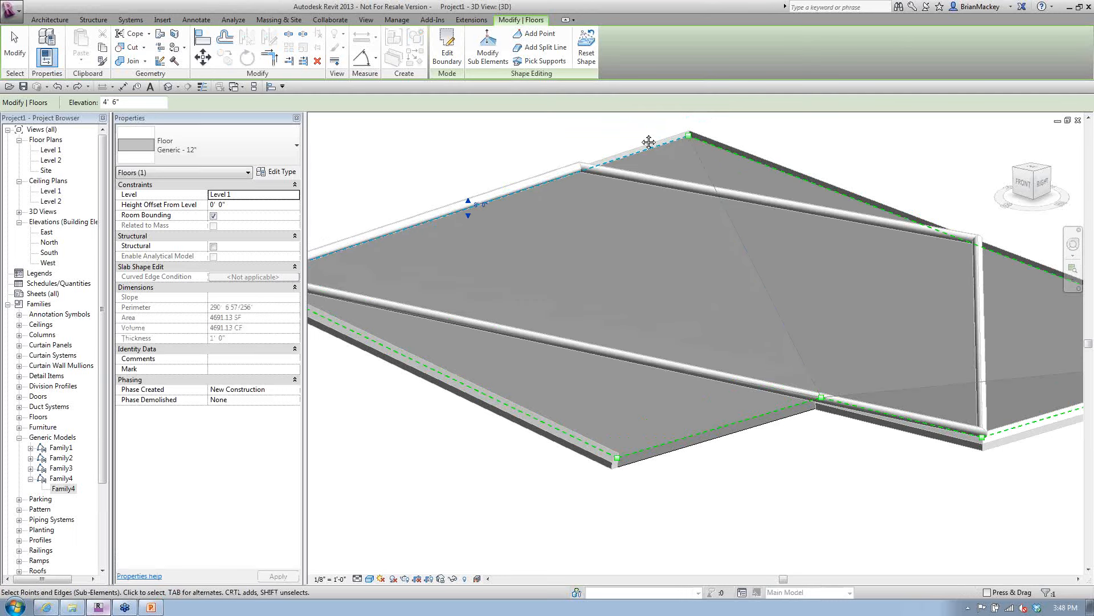
{"action": "middle_click_drag", "start_coordinate": [649, 142], "coordinate": [635, 164]}
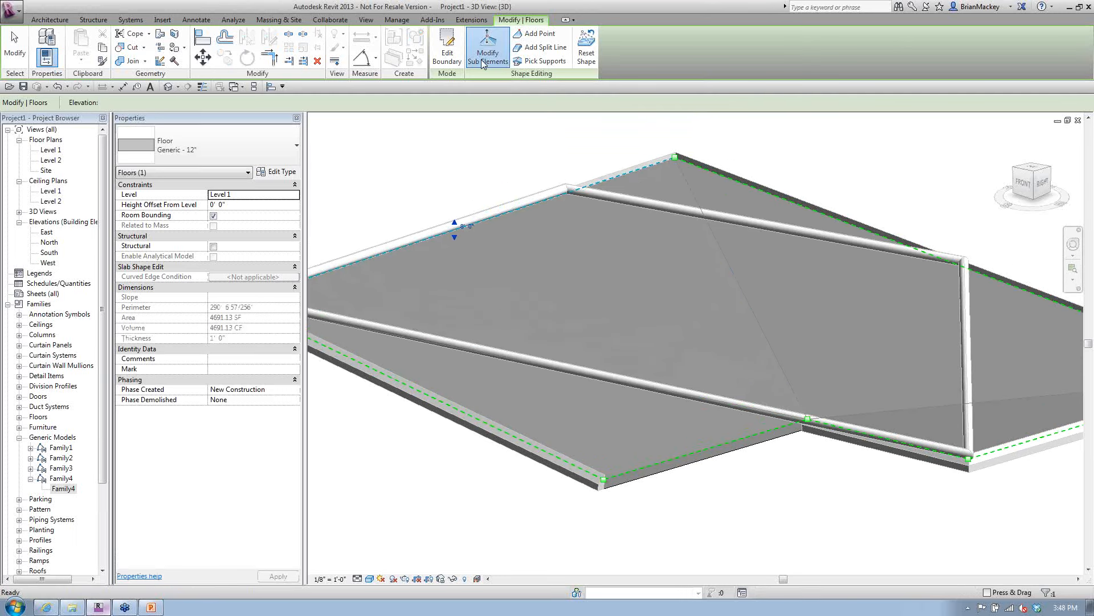
{"action": "left_click", "coordinate": [673, 156]}
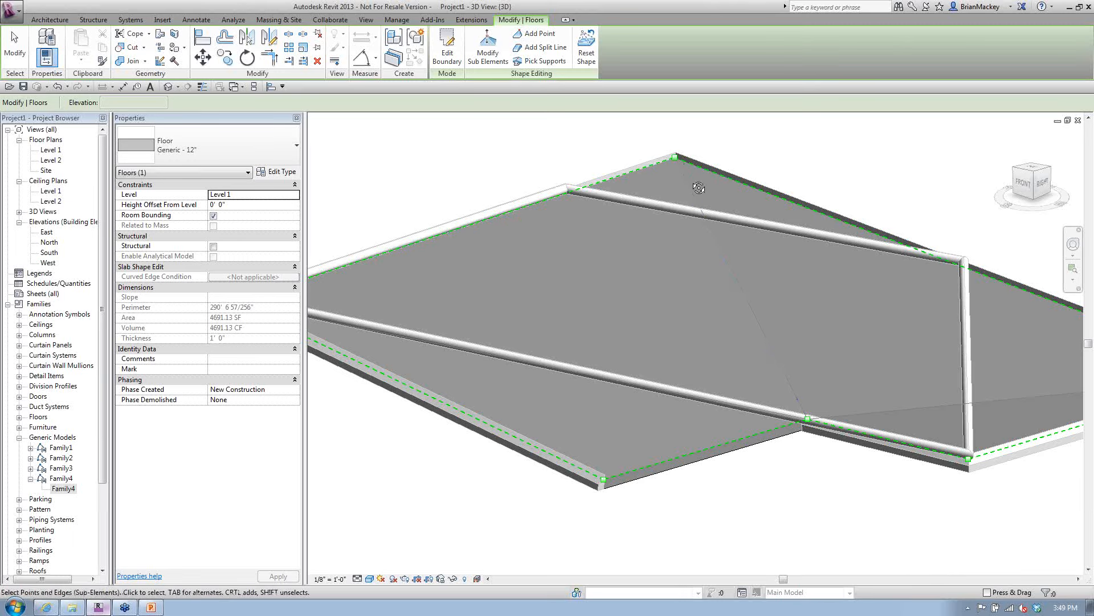
{"action": "middle_click_drag", "start_coordinate": [699, 188], "coordinate": [746, 510], "text": "shift"}
{"action": "scroll", "coordinate": [567, 271], "scroll_direction": "up", "scroll_amount": 1}
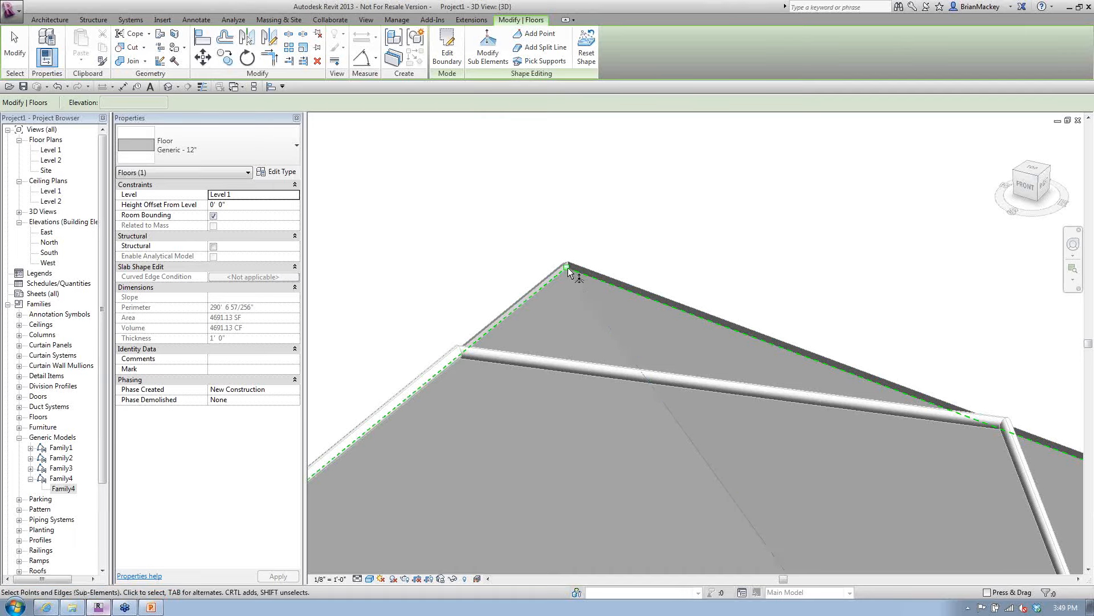
{"action": "left_click", "coordinate": [567, 265]}
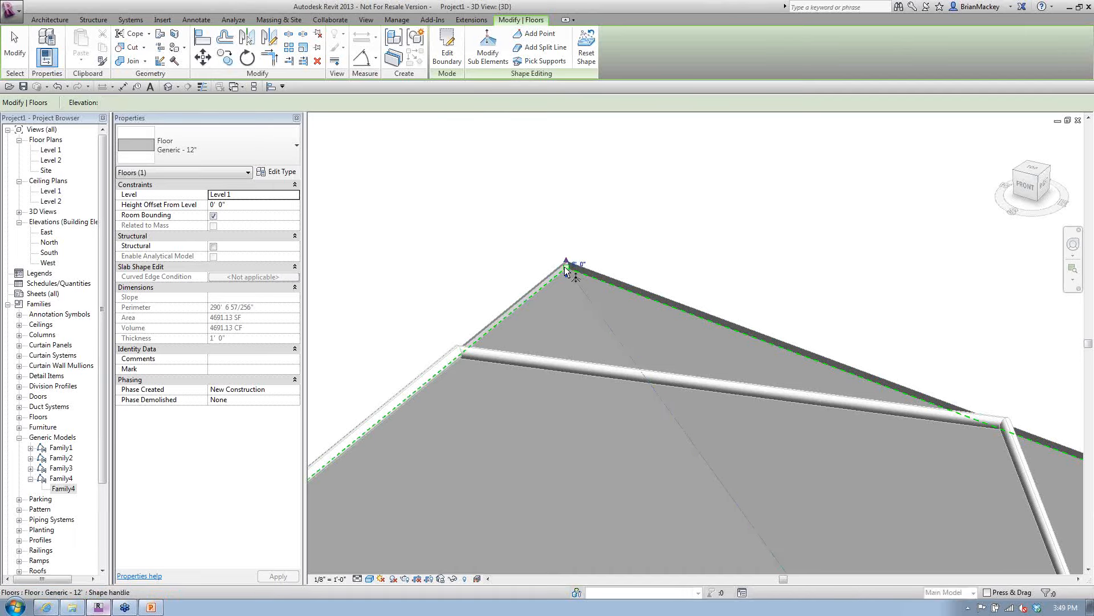
{"action": "left_click", "coordinate": [577, 264]}
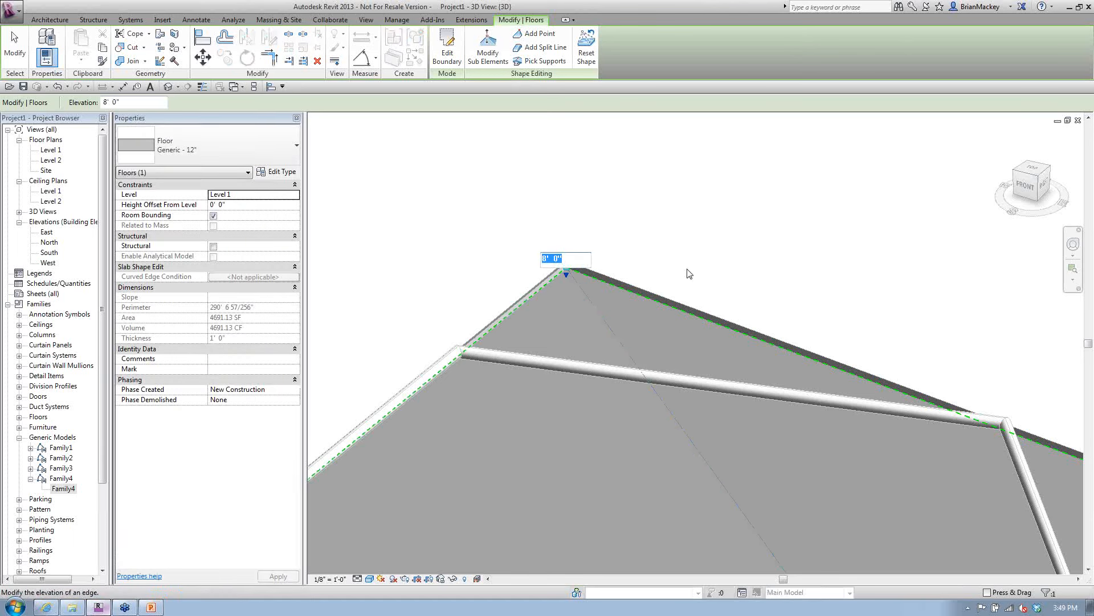
{"action": "type", "text": "6"}
{"action": "key", "text": "Return"}
{"action": "scroll", "coordinate": [766, 224], "scroll_direction": "down", "scroll_amount": 4}
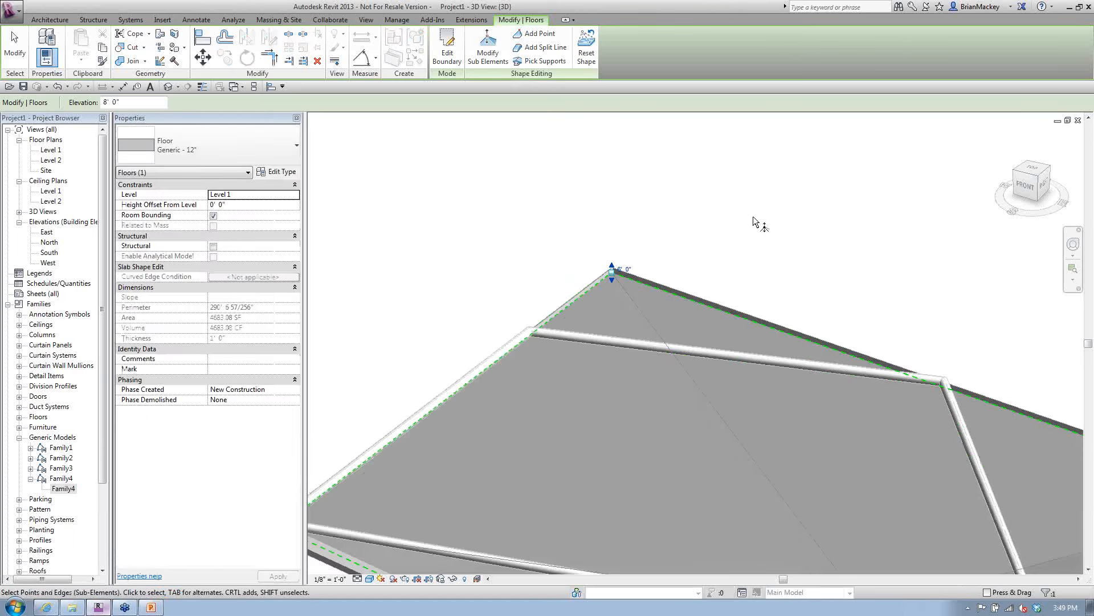
{"action": "left_click", "coordinate": [767, 224]}
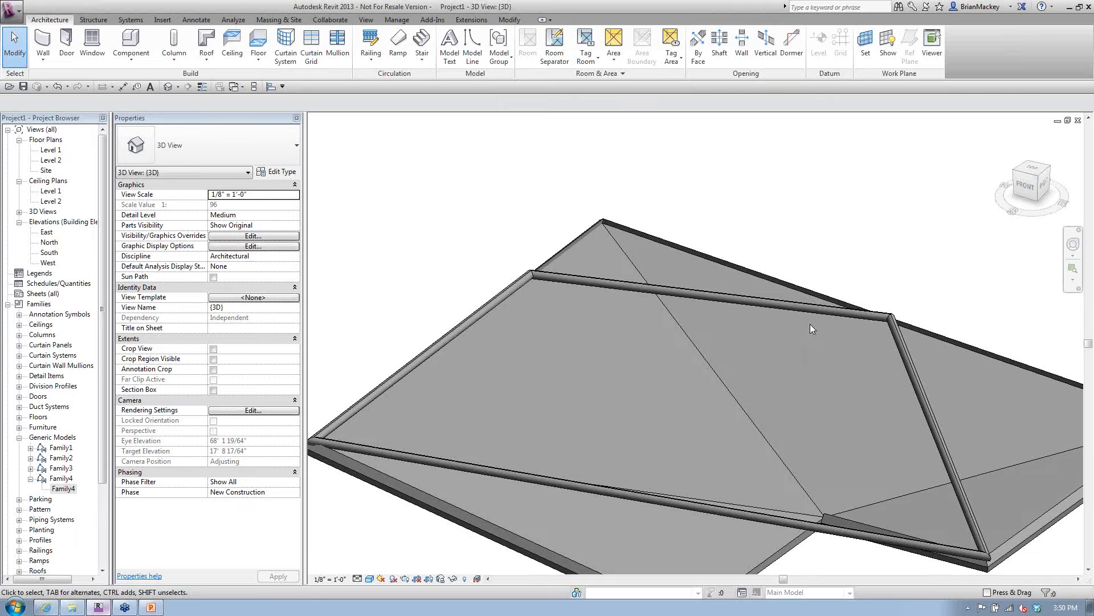
Step: Switch through the open RoundTower and Project1 views to Family4 and examine the frame's corners and numbered adaptive points
{"action": "key", "text": "ctrl+Tab"}
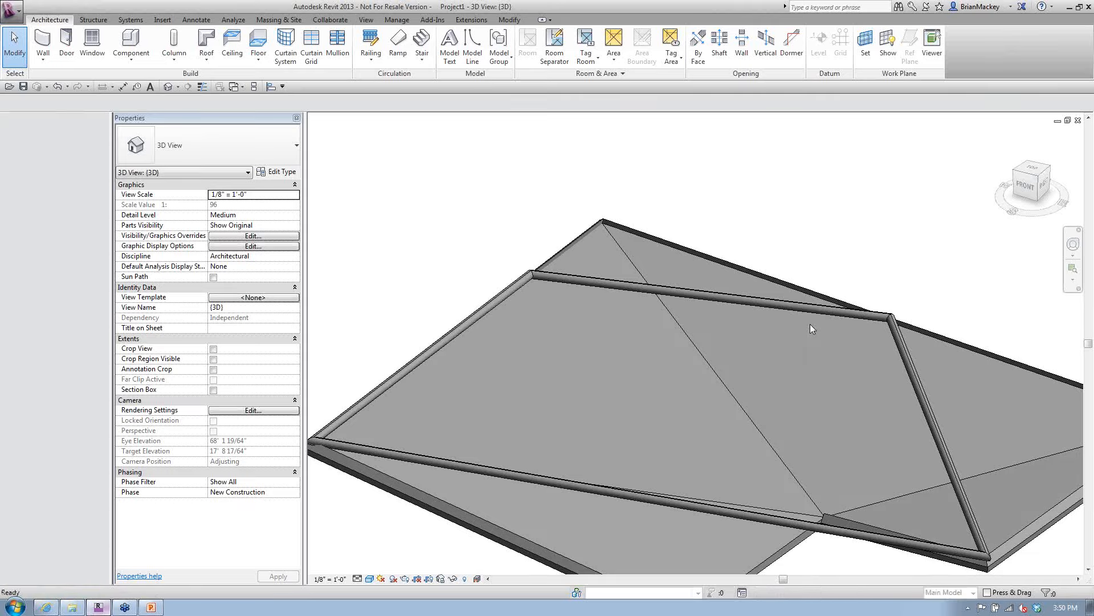
{"action": "key", "text": "ctrl+Tab"}
{"action": "key", "text": "ctrl+Tab"}
{"action": "key", "text": "ctrl+Tab"}
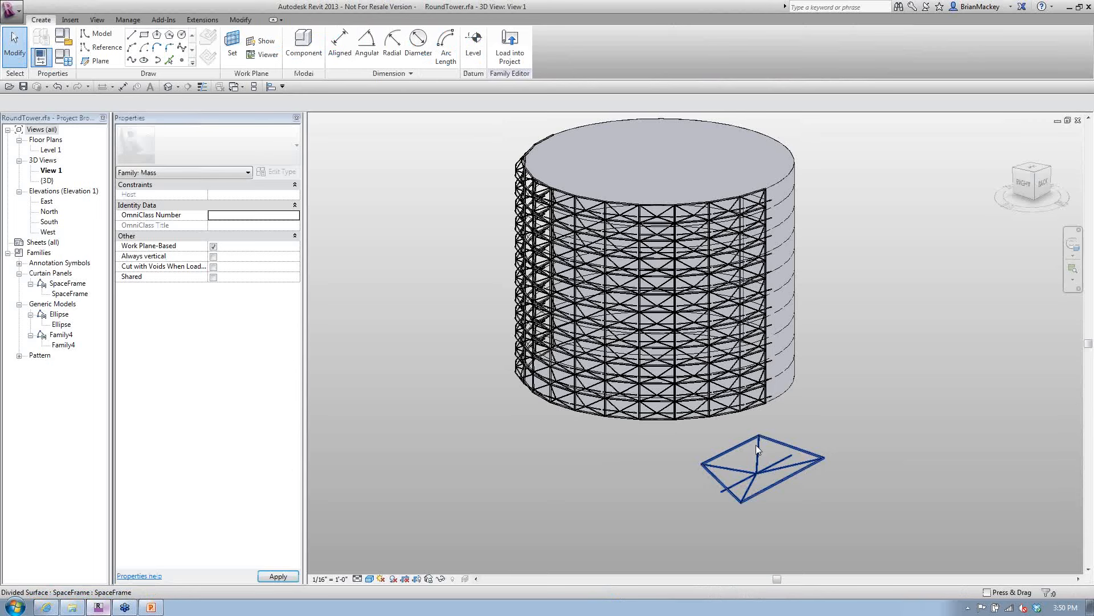
{"action": "key", "text": "ctrl+Tab"}
{"action": "key", "text": "ctrl+Tab"}
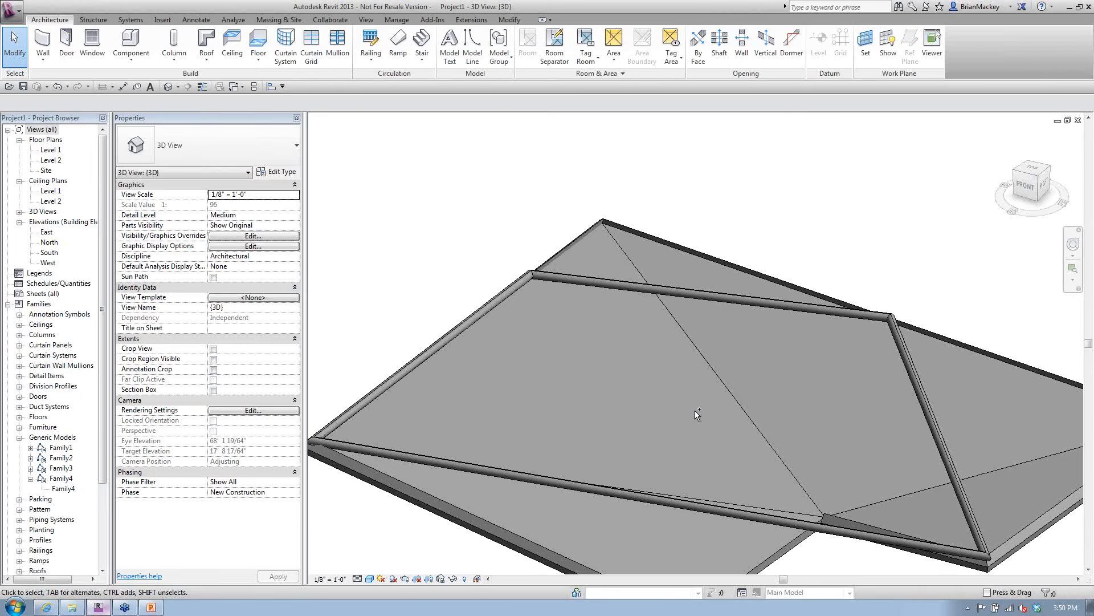
{"action": "key", "text": "ctrl+Tab"}
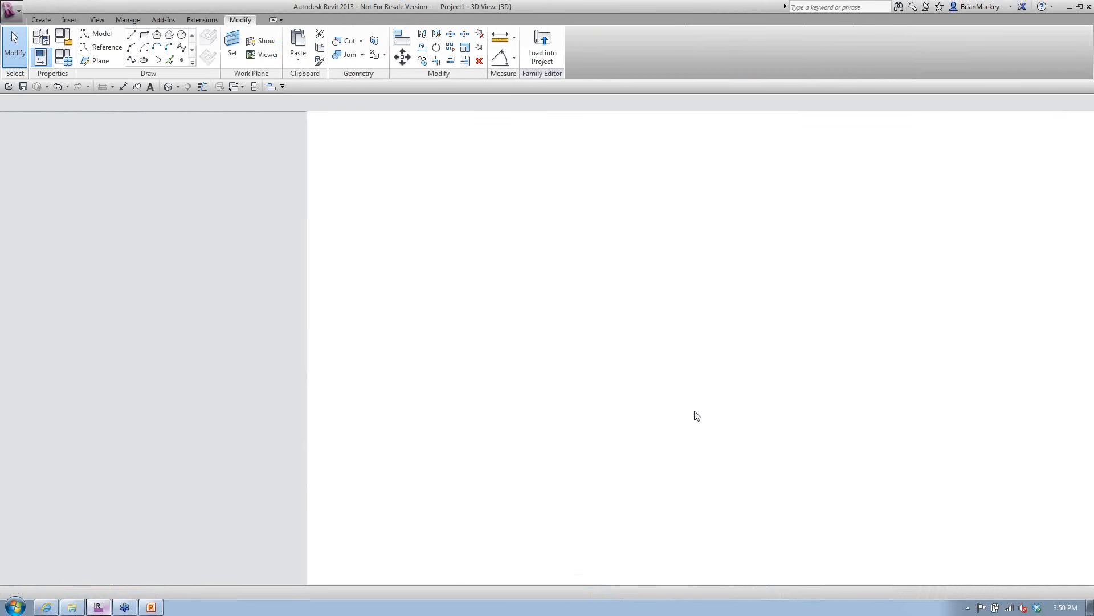
{"action": "scroll", "coordinate": [690, 389], "scroll_direction": "up", "scroll_amount": 5}
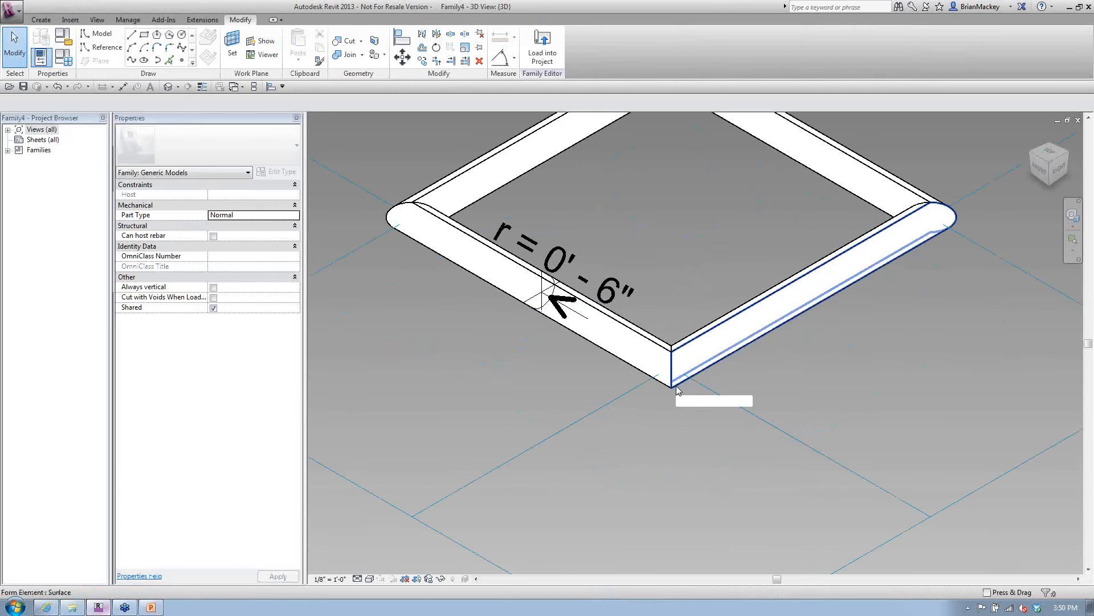
{"action": "scroll", "coordinate": [683, 389], "scroll_direction": "down", "scroll_amount": 5}
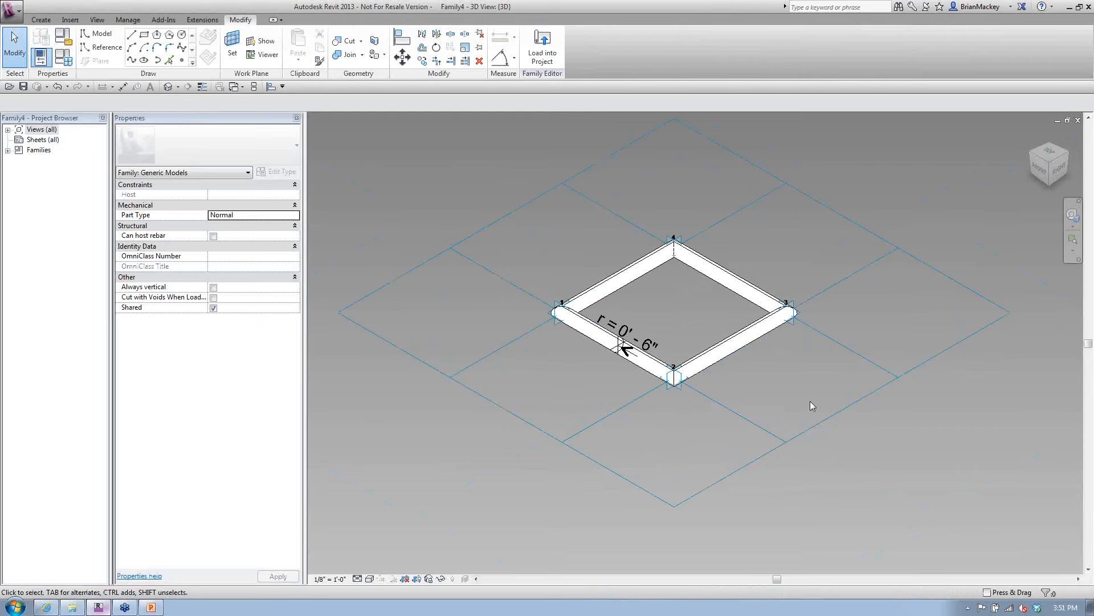
Step: Open the recent family BubbleTower.rfa and examine the Sphere_Report repeater around the tower's reference point
{"action": "left_click", "coordinate": [16, 12]}
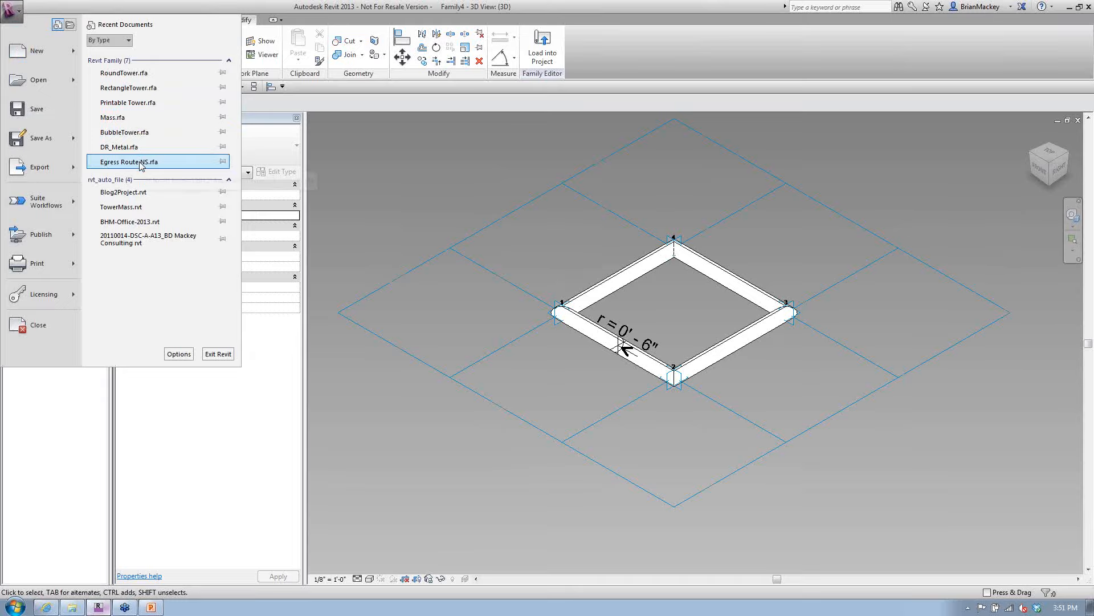
{"action": "left_click", "coordinate": [137, 133]}
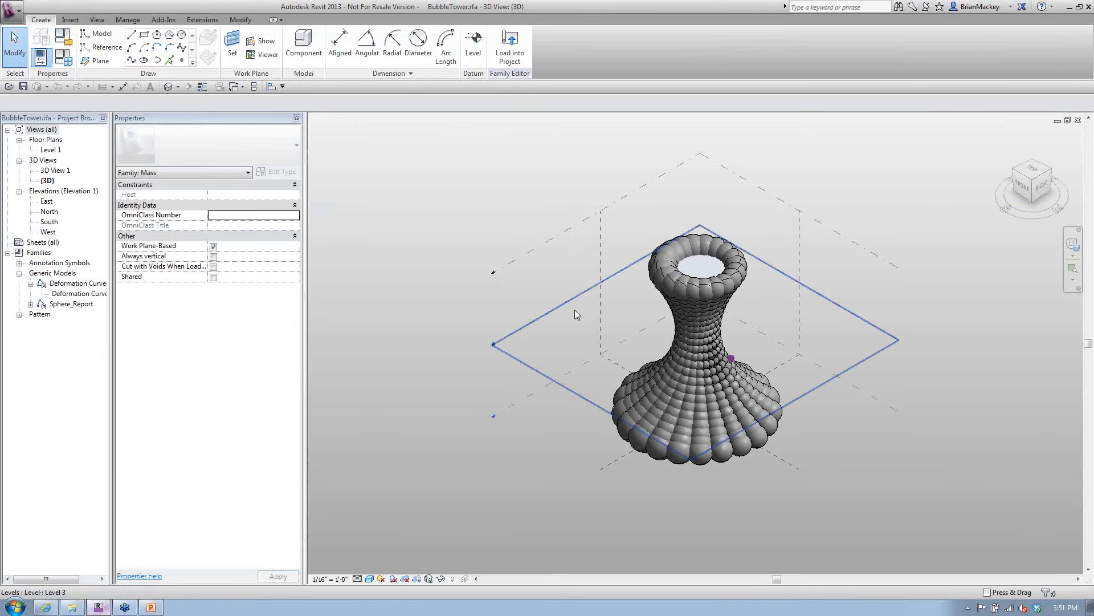
{"action": "middle_click_drag", "start_coordinate": [846, 442], "coordinate": [712, 368], "text": "shift"}
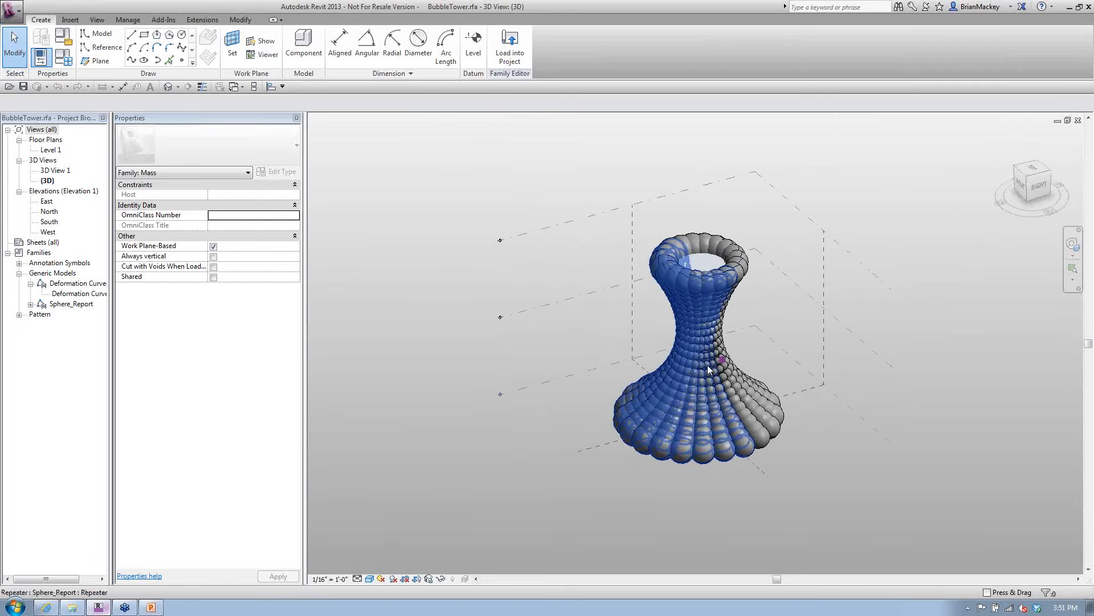
{"action": "left_click", "coordinate": [708, 366]}
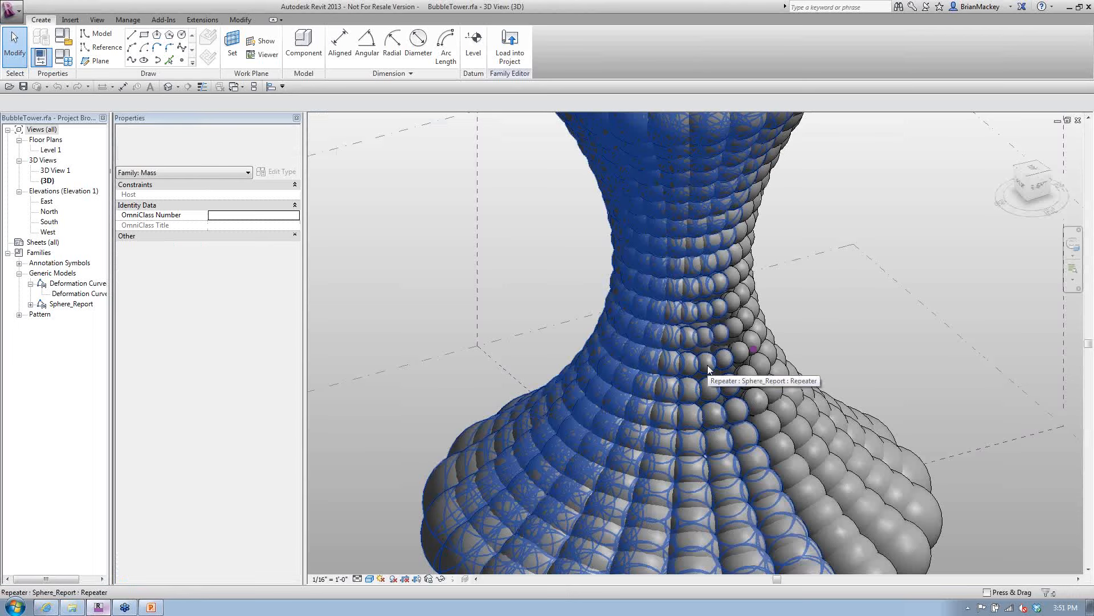
{"action": "middle_click_drag", "start_coordinate": [707, 365], "coordinate": [788, 354], "text": "shift"}
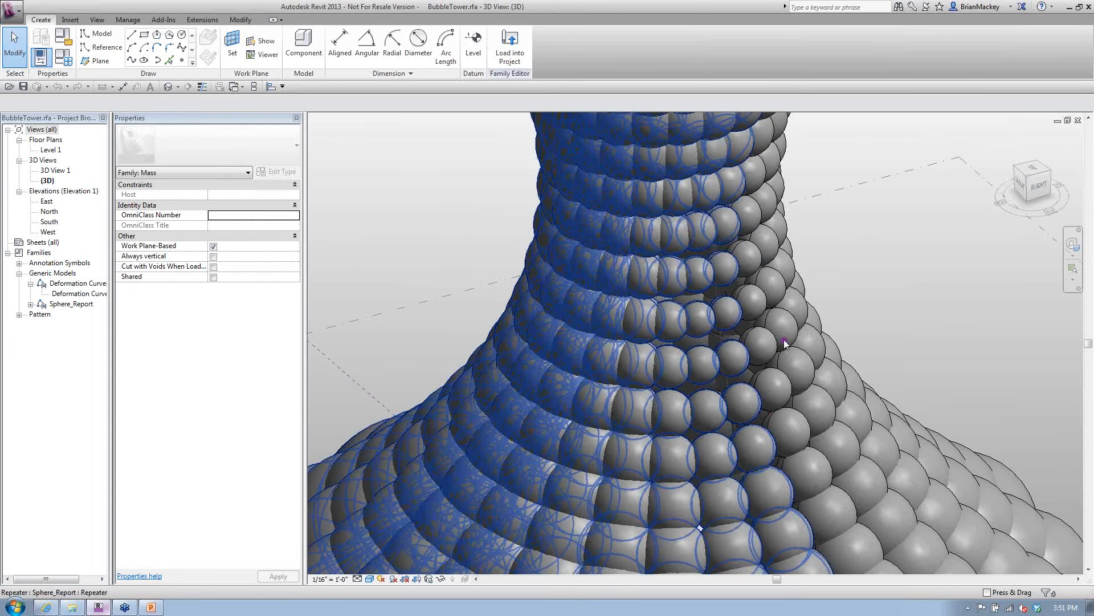
Step: Try the tower's reference point at a position about 133' out from the tower, and check the sphere repeater
{"action": "left_click", "coordinate": [786, 344]}
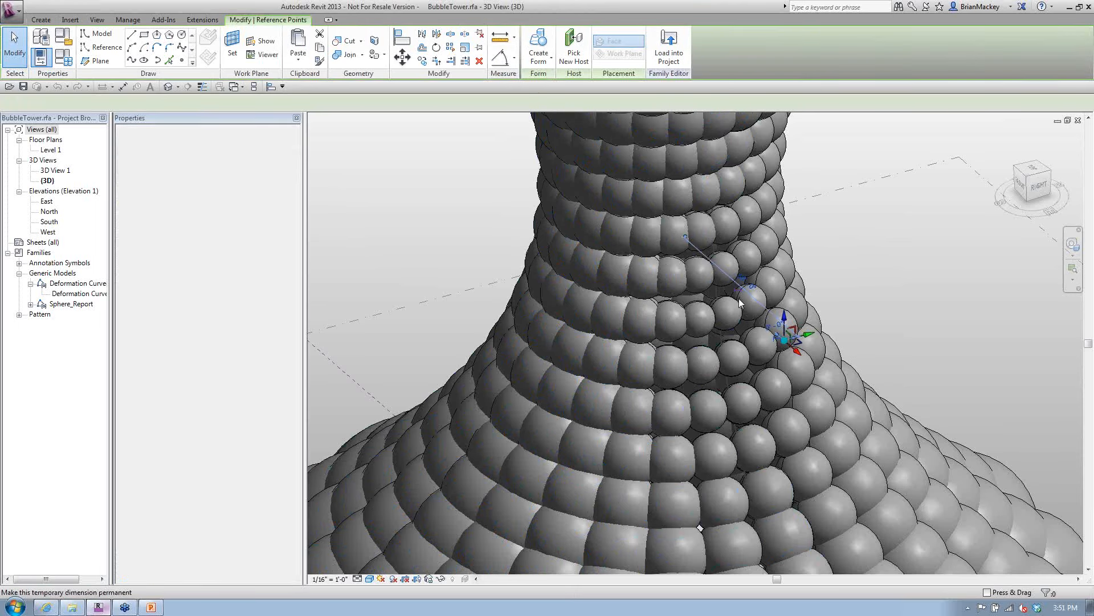
{"action": "middle_click_drag", "start_coordinate": [772, 386], "coordinate": [908, 373], "text": "shift"}
{"action": "scroll", "coordinate": [893, 368], "scroll_direction": "down", "scroll_amount": 2}
{"action": "left_click_drag", "start_coordinate": [824, 311], "coordinate": [825, 305]}
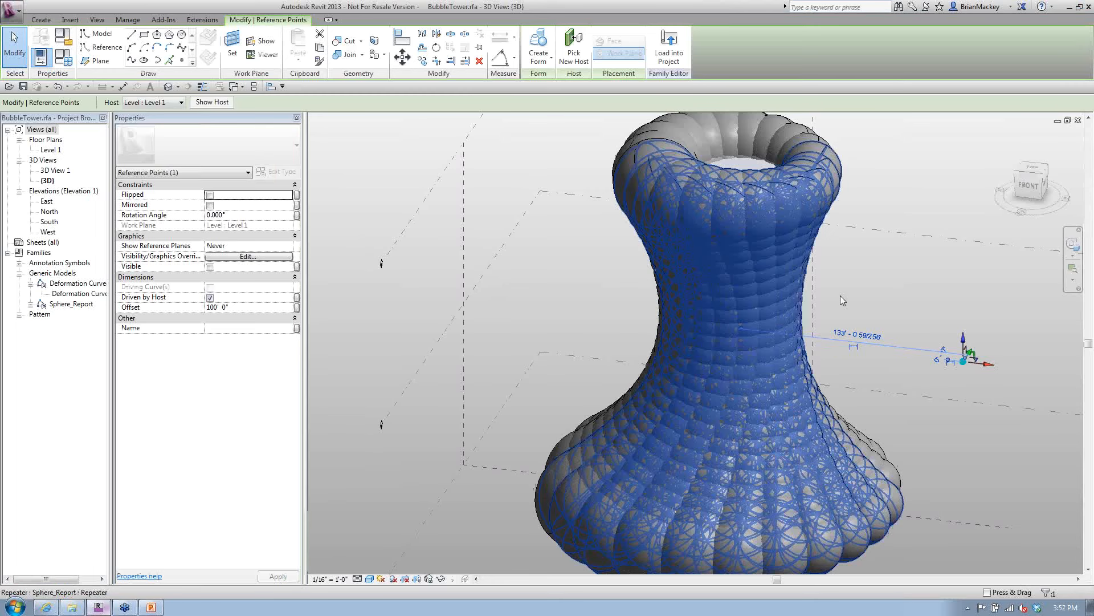
{"action": "left_click", "coordinate": [840, 296]}
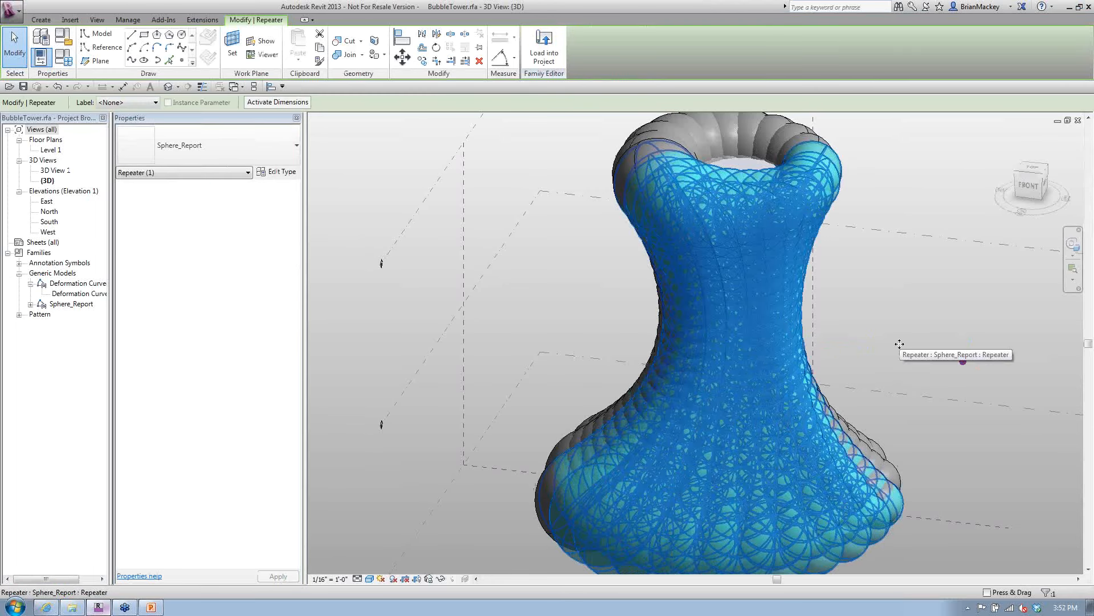
{"action": "left_click", "coordinate": [918, 291]}
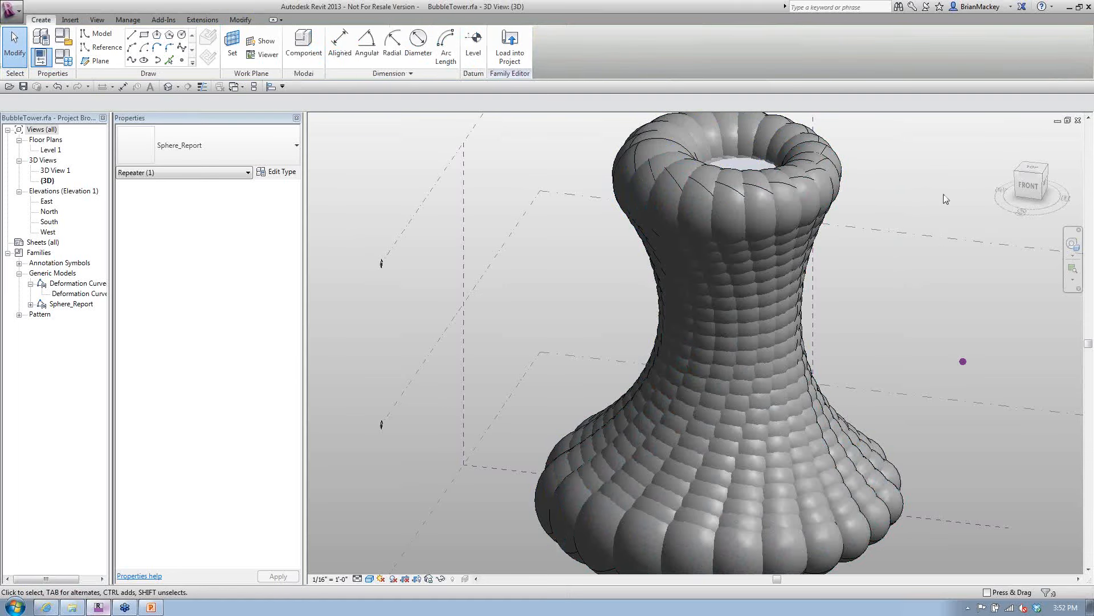
Step: Move the reference point to the tower's top rim, at an offset of about 194' from Level 1
{"action": "left_click", "coordinate": [963, 361]}
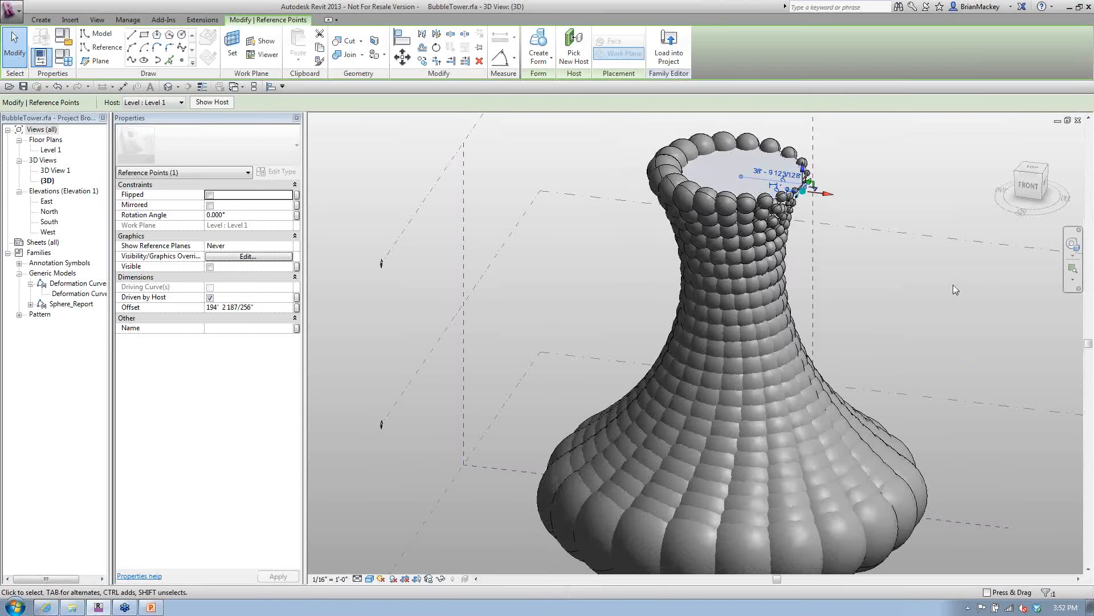
{"action": "left_click", "coordinate": [954, 286]}
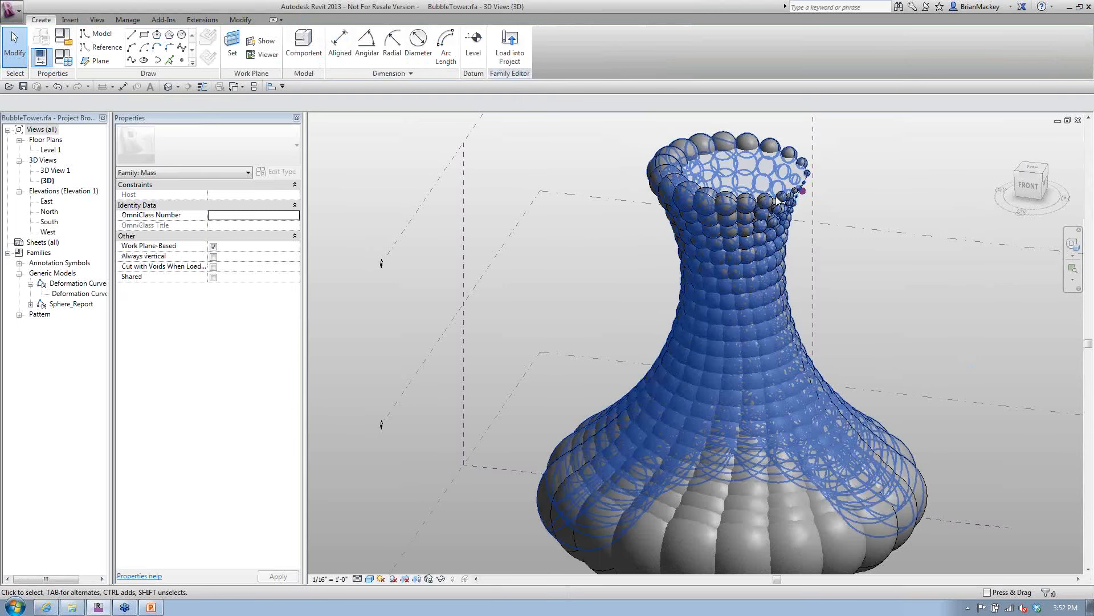
{"action": "scroll", "coordinate": [776, 200], "scroll_direction": "up", "scroll_amount": 2}
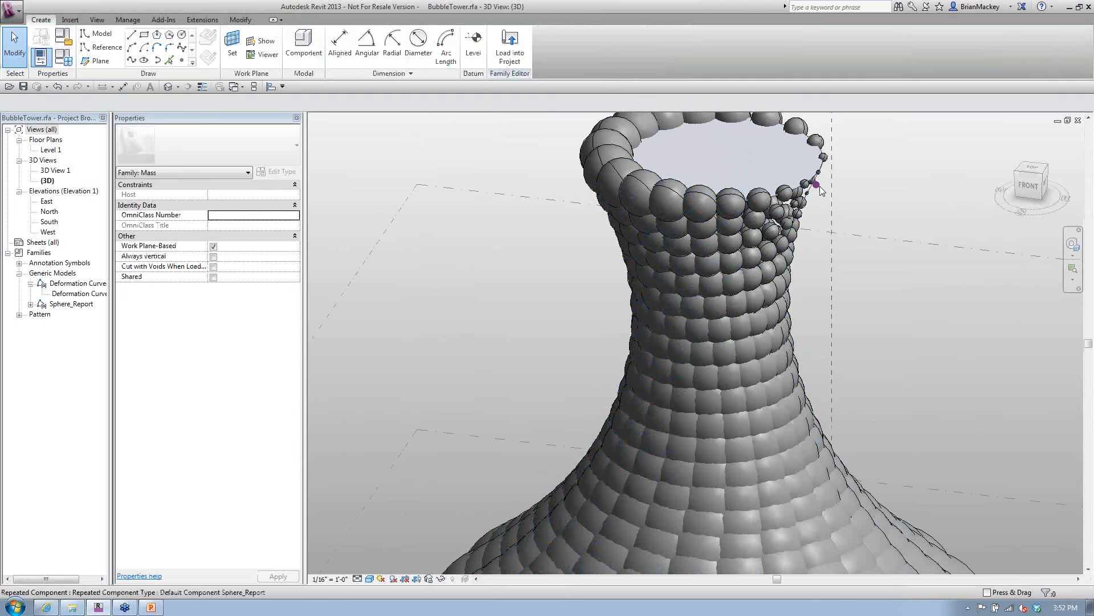
Step: Temporarily hide the Sphere_Report repeaters covering the tower
{"action": "scroll", "coordinate": [819, 190], "scroll_direction": "down", "scroll_amount": 3}
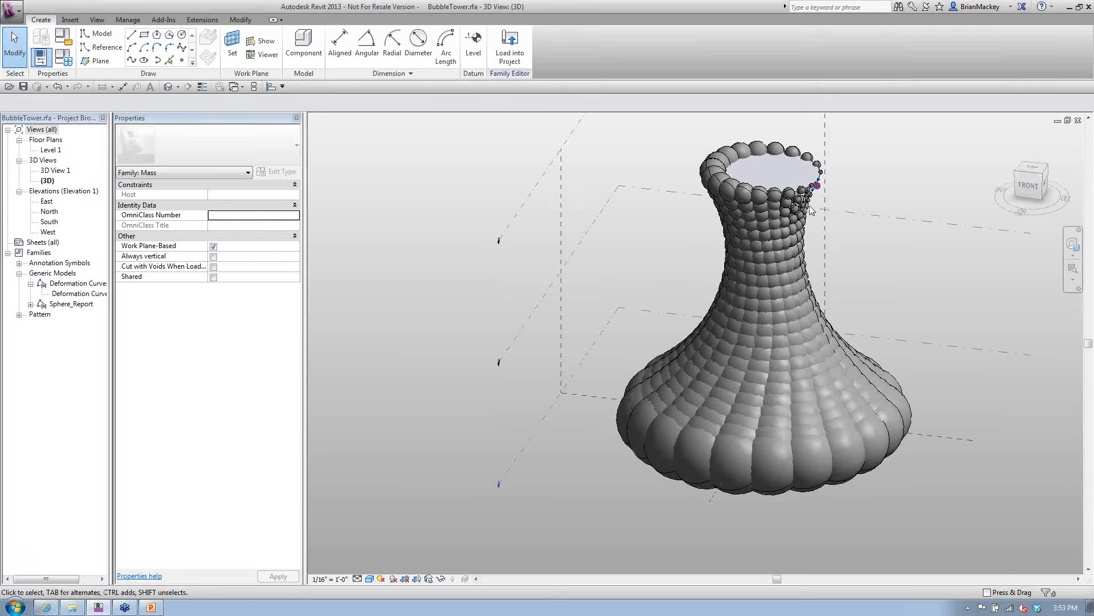
{"action": "left_click", "coordinate": [778, 235]}
{"action": "key", "text": "h"}
{"action": "key", "text": "h"}
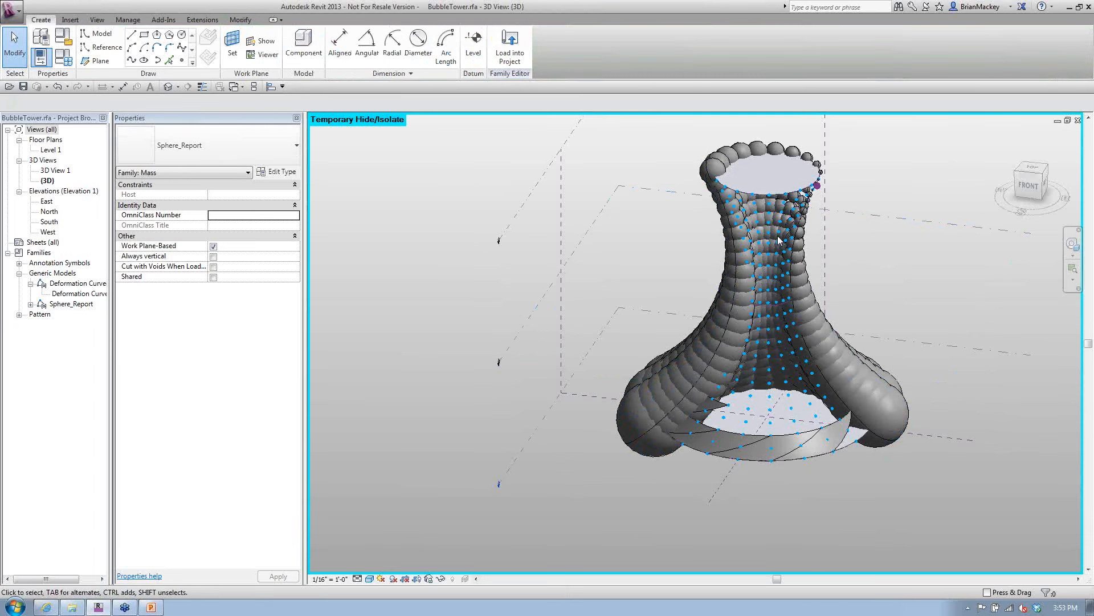
{"action": "left_click", "coordinate": [839, 363]}
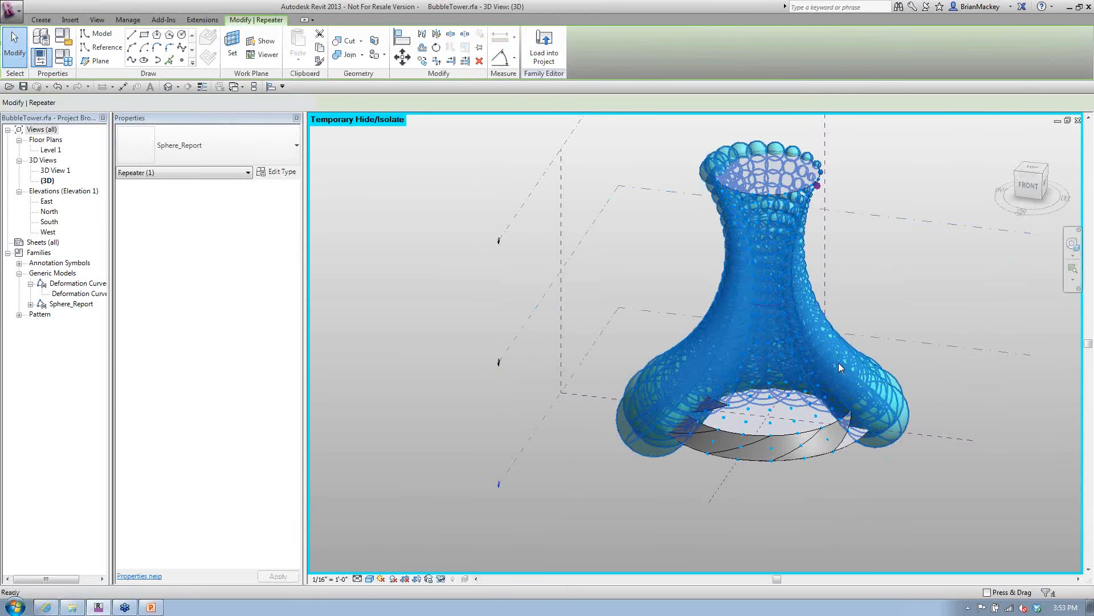
{"action": "key", "text": "h"}
{"action": "key", "text": "h"}
Step: Open the Deformation Curved Panel placed inside the tower's base for family editing
{"action": "scroll", "coordinate": [824, 429], "scroll_direction": "up", "scroll_amount": 5}
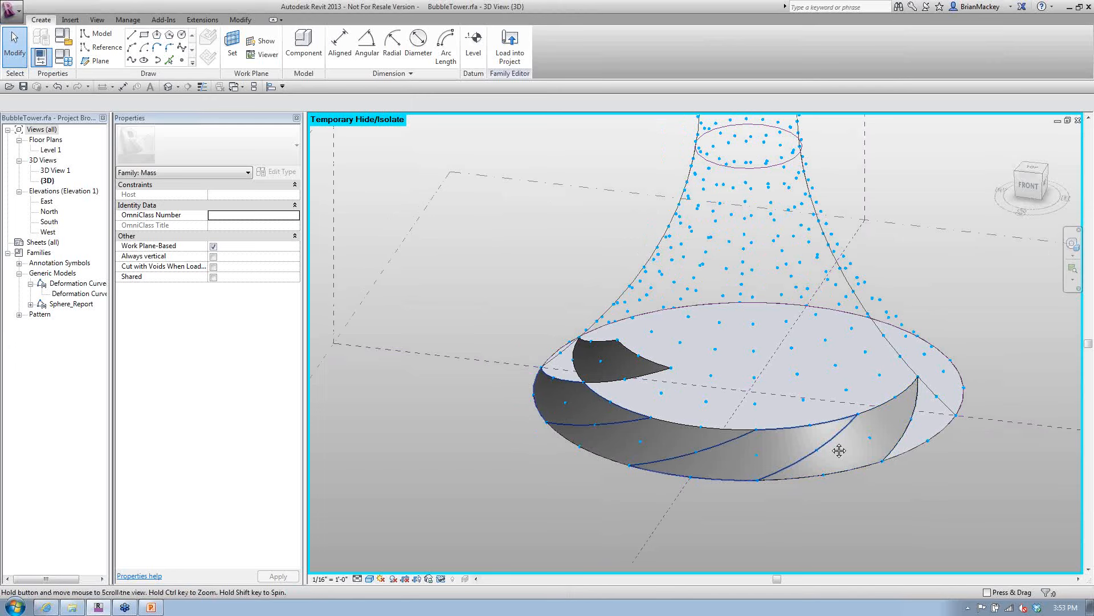
{"action": "scroll", "coordinate": [640, 345], "scroll_direction": "up", "scroll_amount": 2}
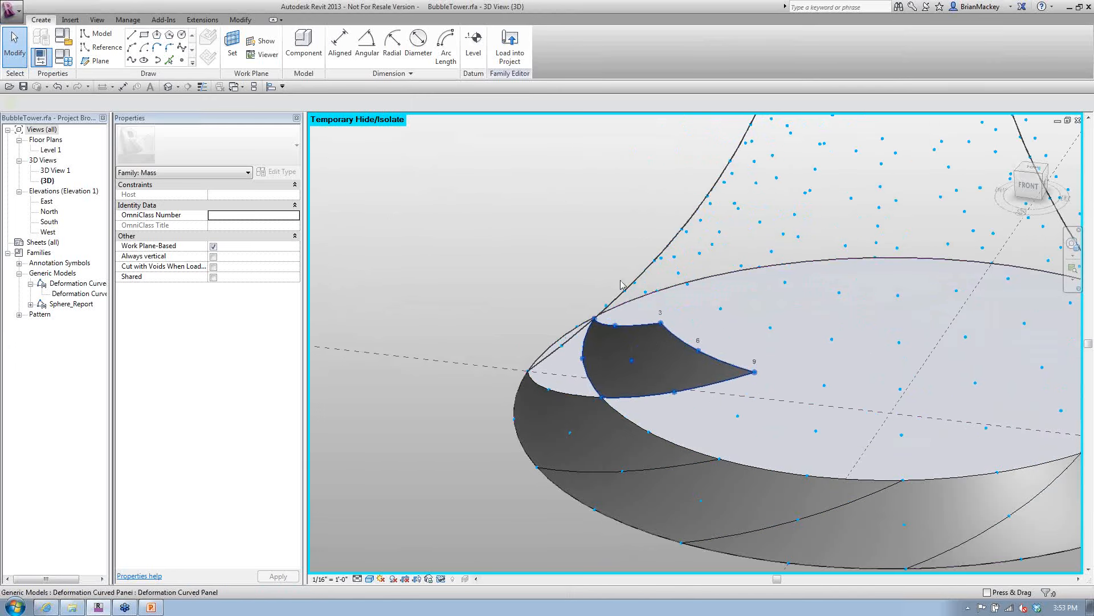
{"action": "left_click", "coordinate": [640, 345]}
{"action": "left_click", "coordinate": [534, 54]}
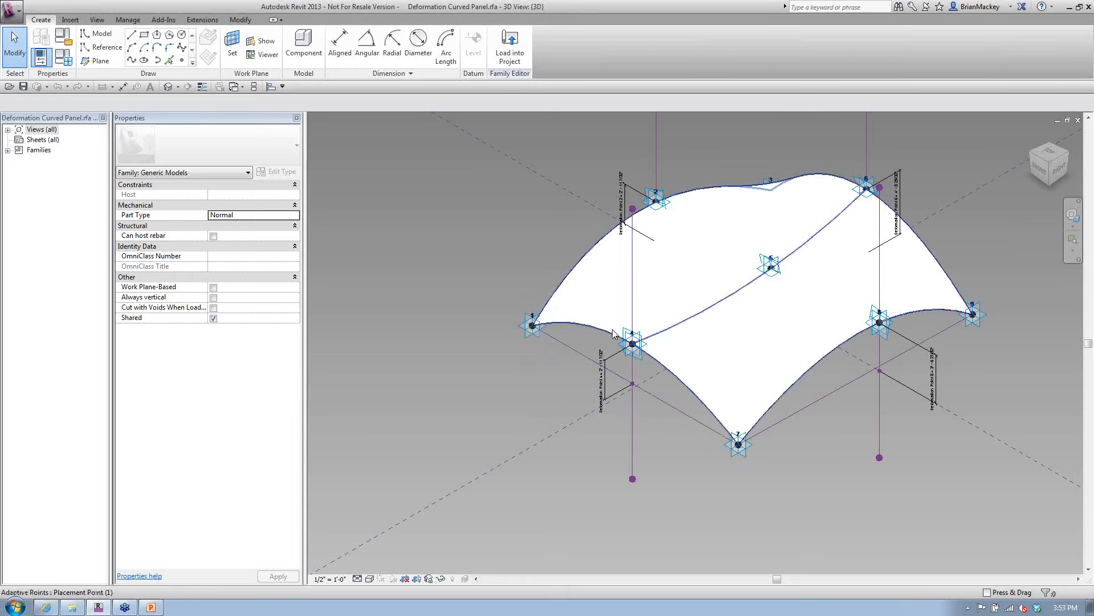
{"action": "scroll", "coordinate": [743, 441], "scroll_direction": "down", "scroll_amount": 4}
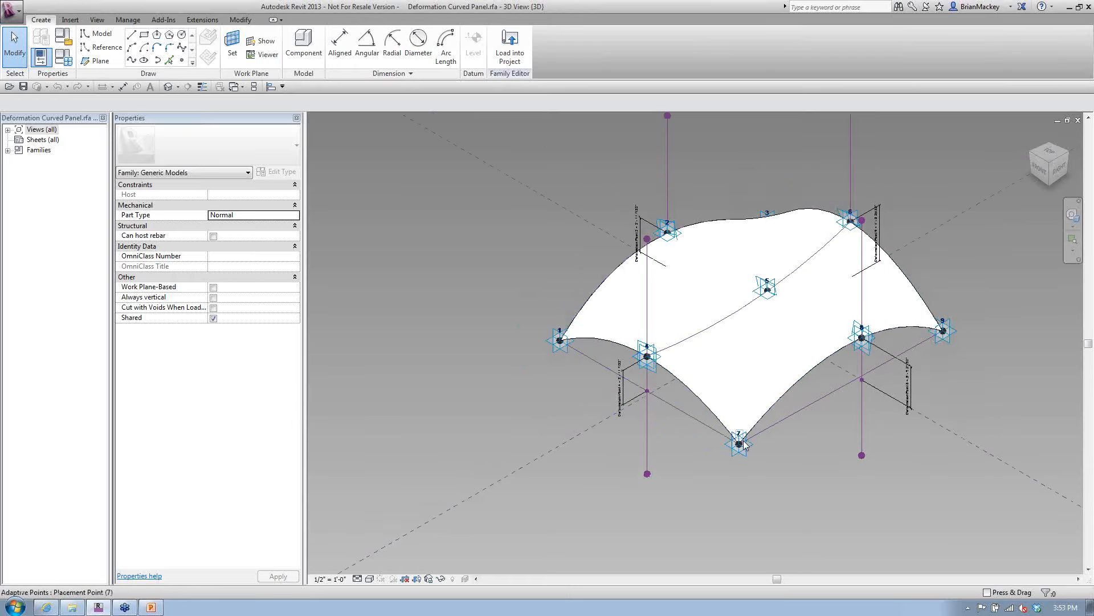
Step: Place three reference points along a loose arc in the empty area beside the curved panel
{"action": "middle_click_drag", "start_coordinate": [778, 469], "coordinate": [609, 367]}
{"action": "left_click", "coordinate": [106, 47]}
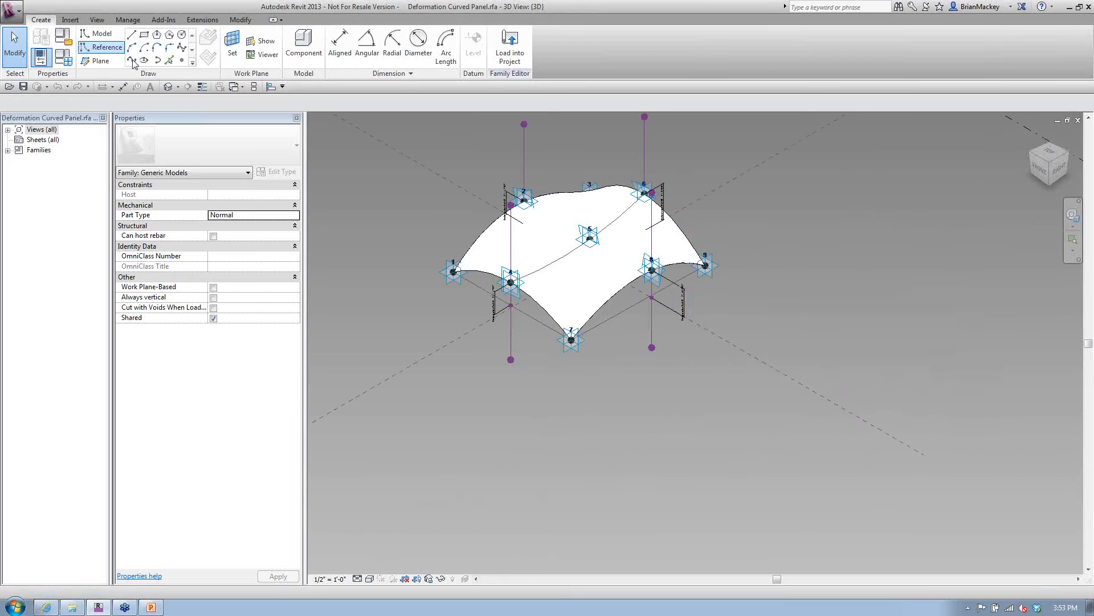
{"action": "left_click", "coordinate": [182, 60]}
{"action": "left_click", "coordinate": [727, 422]}
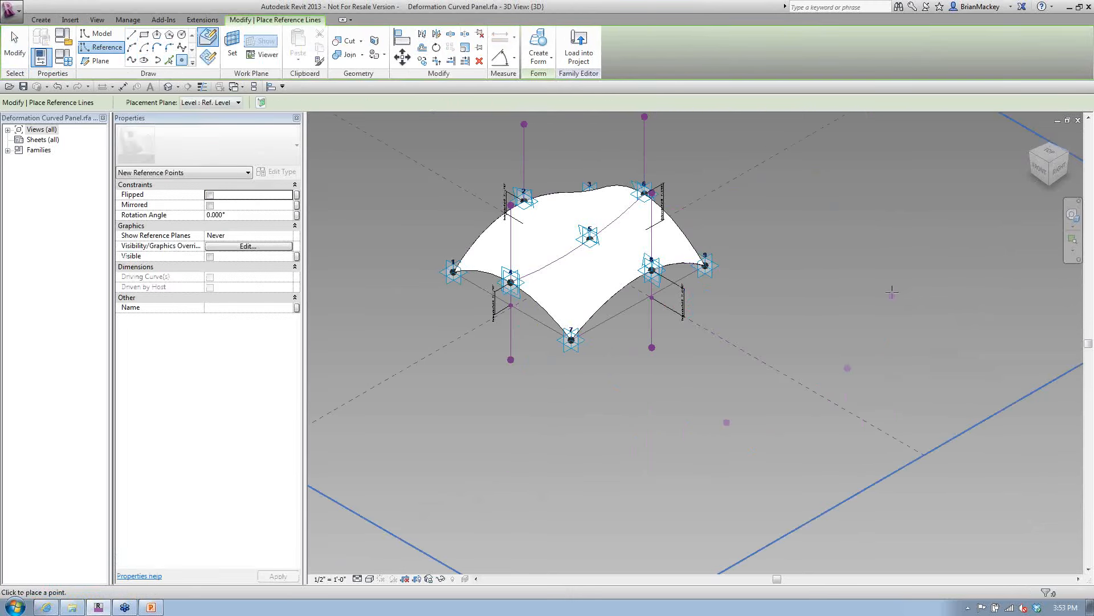
{"action": "left_click", "coordinate": [847, 368]}
{"action": "left_click", "coordinate": [893, 291]}
{"action": "right_click", "coordinate": [864, 262]}
{"action": "left_click", "coordinate": [889, 269]}
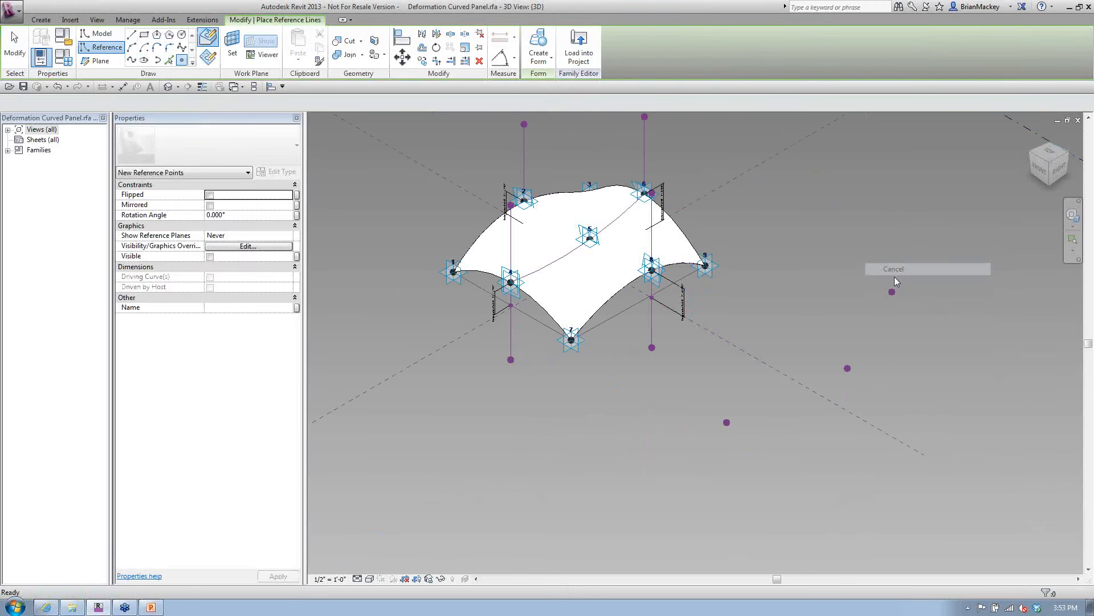
Step: Create a spline through the three new reference points
{"action": "left_click_drag", "start_coordinate": [696, 444], "coordinate": [942, 290]}
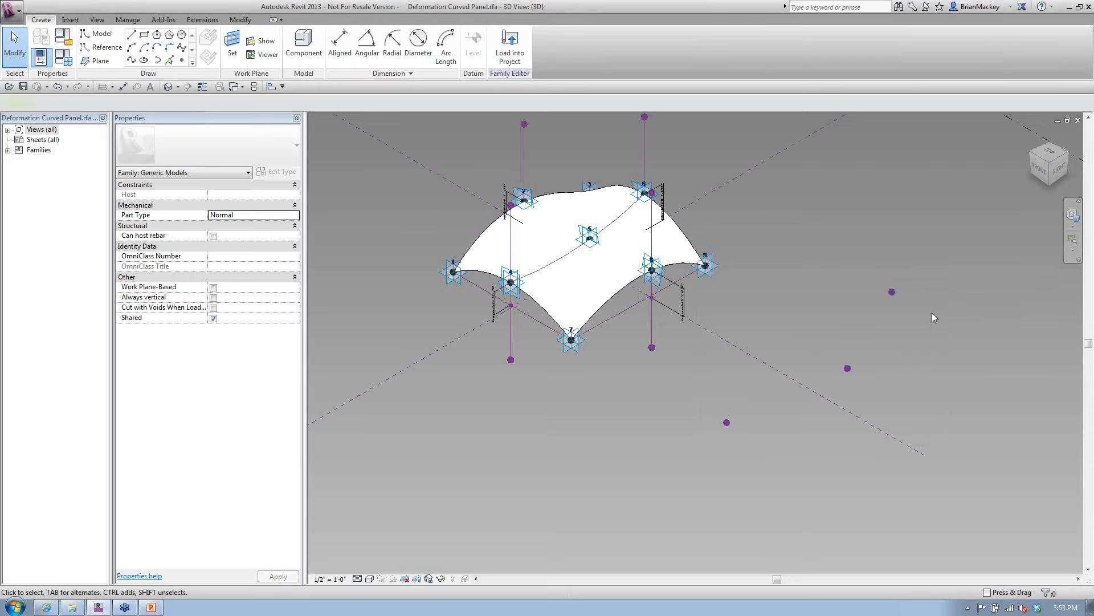
{"action": "left_click", "coordinate": [136, 60]}
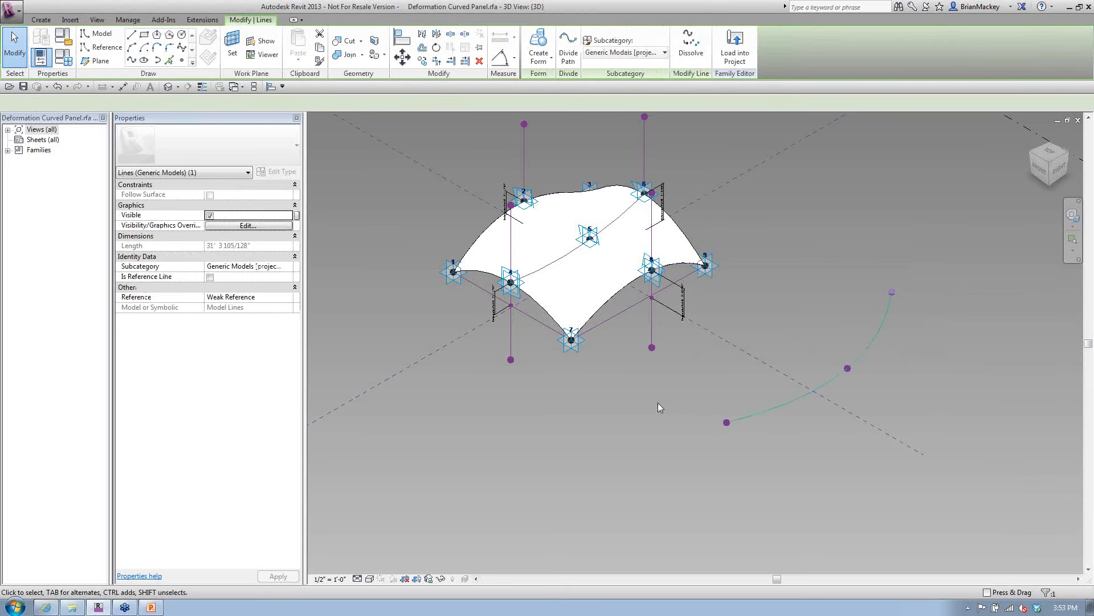
{"action": "left_click", "coordinate": [852, 475]}
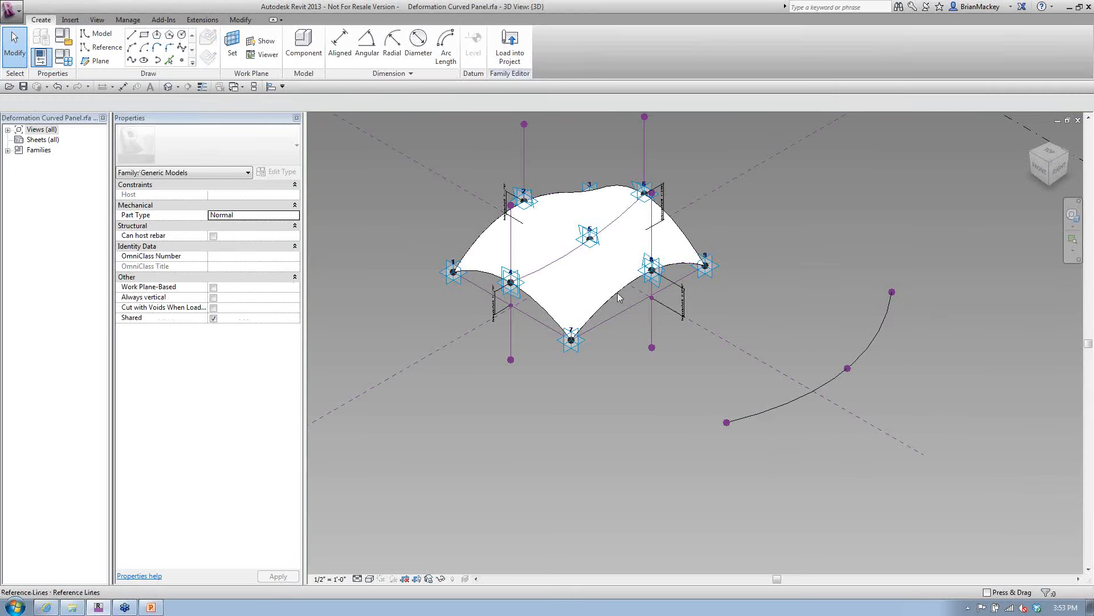
Step: Temporarily hide the curved panel's surface form to expose its reference lines
{"action": "scroll", "coordinate": [616, 294], "scroll_direction": "up", "scroll_amount": 3}
{"action": "scroll", "coordinate": [615, 294], "scroll_direction": "up", "scroll_amount": 2}
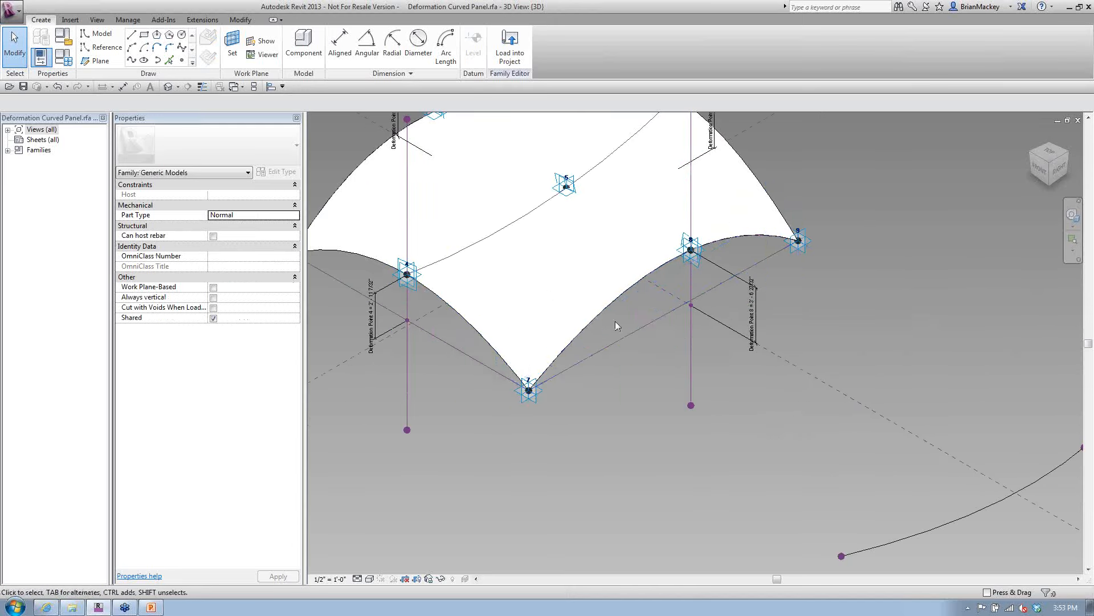
{"action": "left_click", "coordinate": [621, 251]}
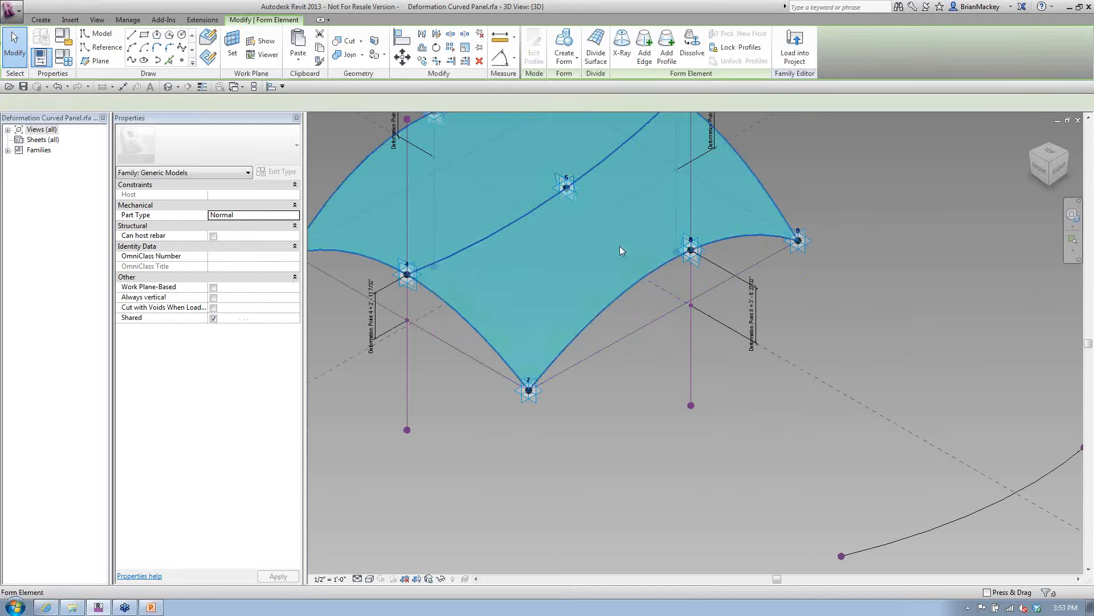
{"action": "key", "text": "h"}
{"action": "key", "text": "h"}
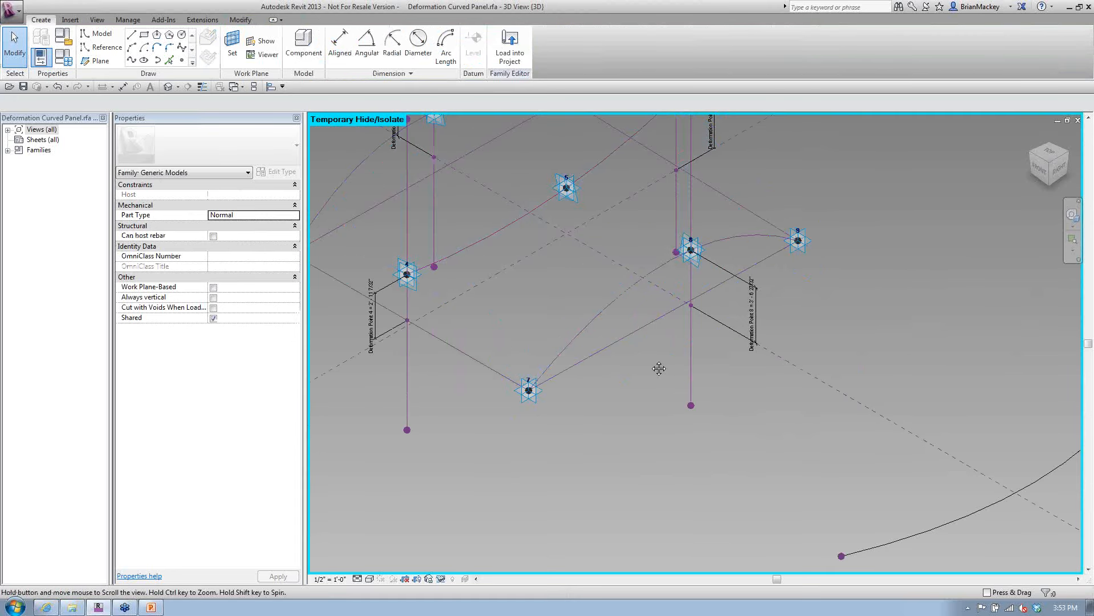
Step: Create a surface form from the three curved reference lines through points 1-2-3, 4-5-6 and 7-8-9
{"action": "left_click", "coordinate": [587, 262]}
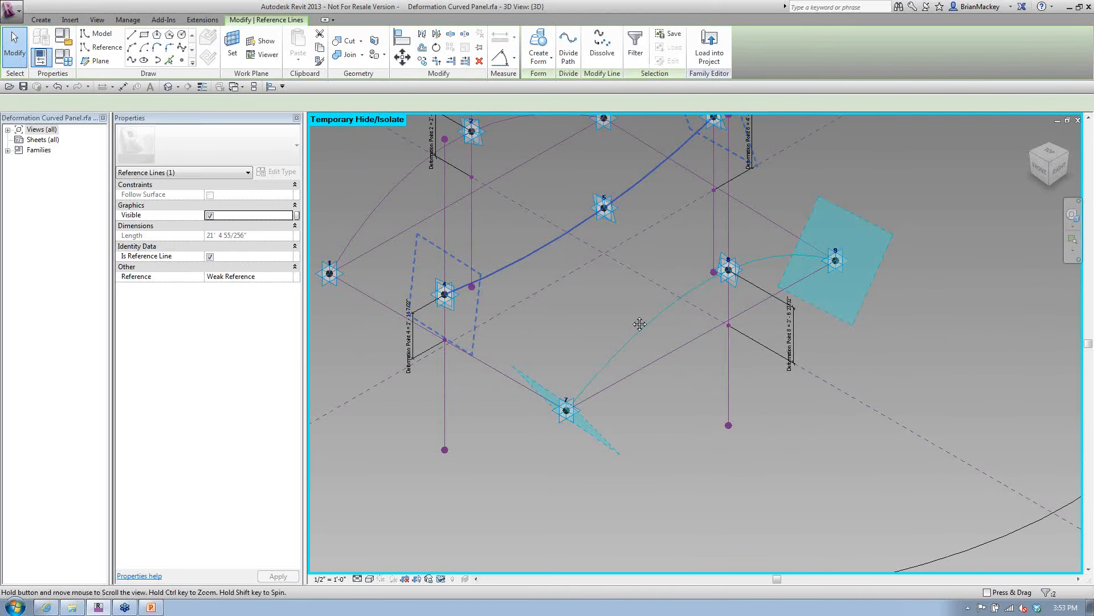
{"action": "middle_click_drag", "start_coordinate": [640, 324], "coordinate": [733, 402]}
{"action": "left_click", "coordinate": [503, 273], "text": "ctrl"}
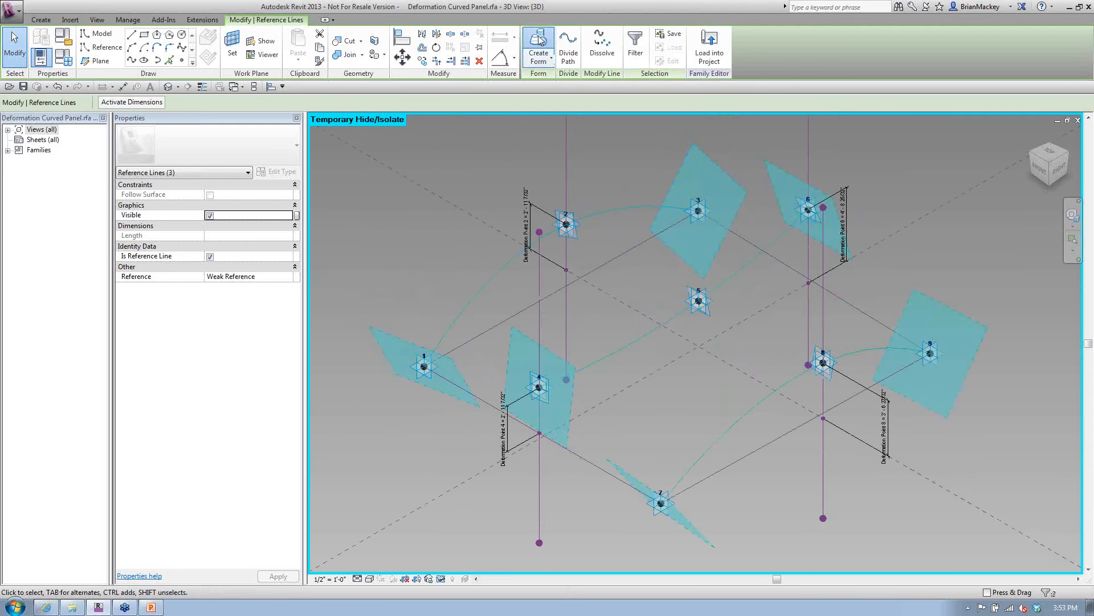
{"action": "left_click", "coordinate": [539, 41]}
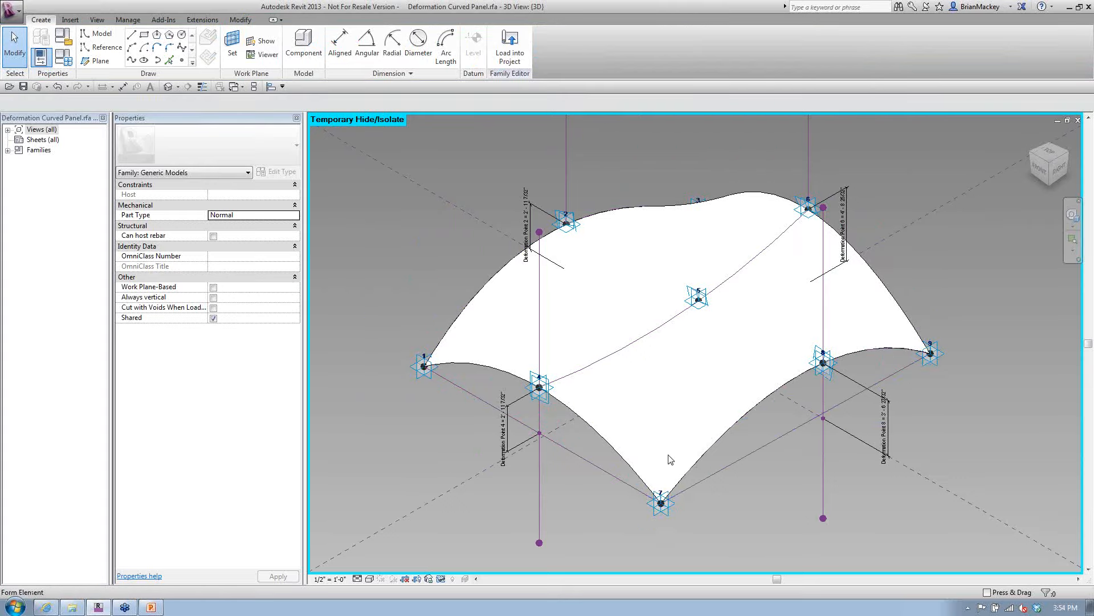
Step: Examine the Deformation Point 4 dimension at the panel's edge and return to the BubbleTower view
{"action": "scroll", "coordinate": [502, 479], "scroll_direction": "up", "scroll_amount": 4}
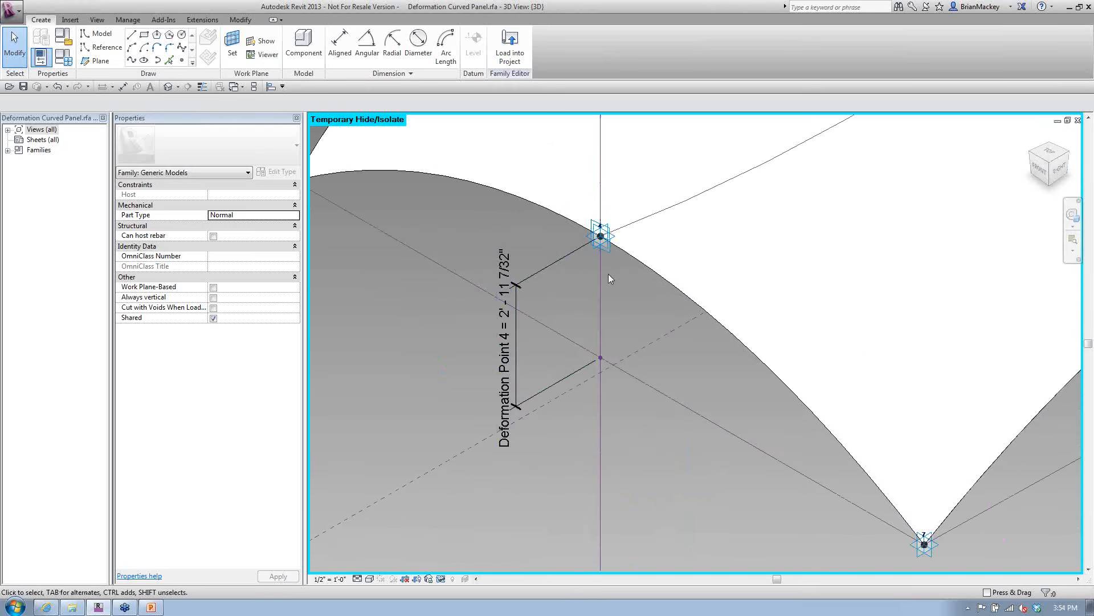
{"action": "scroll", "coordinate": [608, 274], "scroll_direction": "down", "scroll_amount": 1}
{"action": "scroll", "coordinate": [608, 273], "scroll_direction": "down", "scroll_amount": 2}
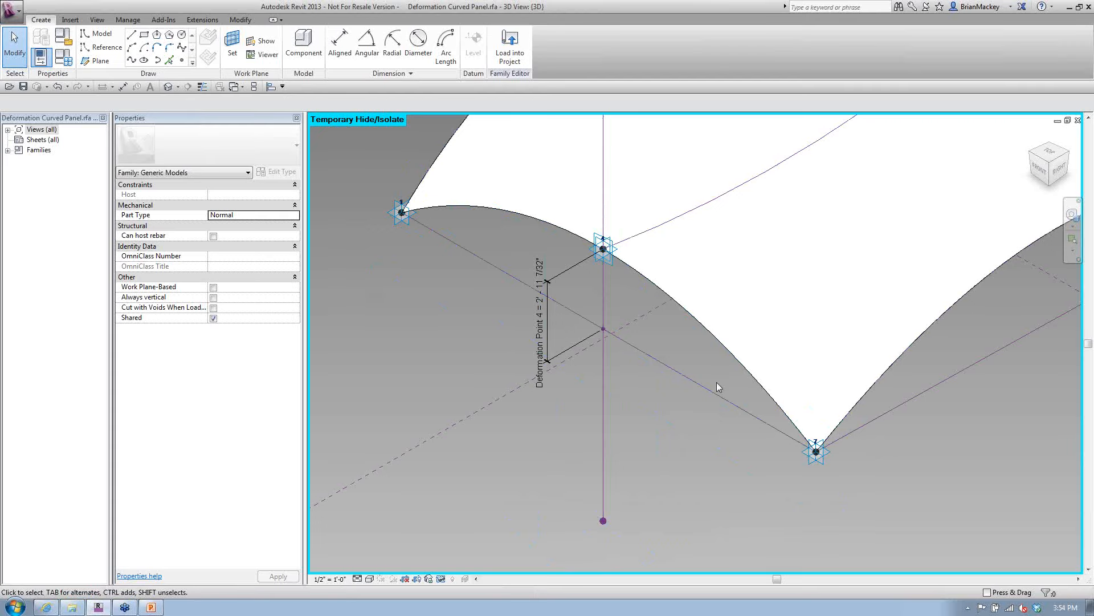
{"action": "left_click", "coordinate": [507, 395]}
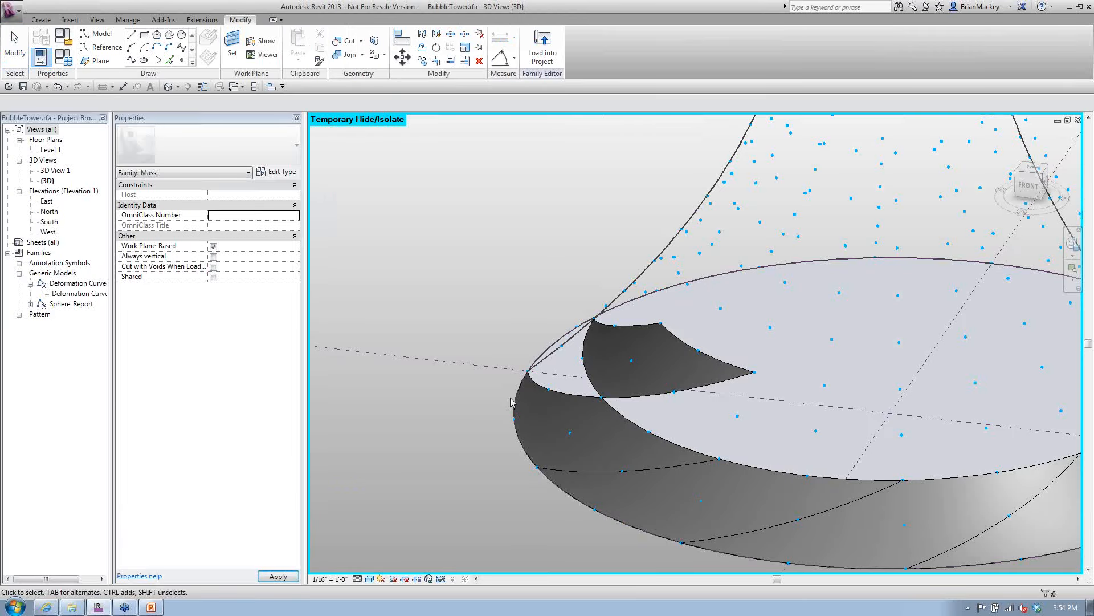
Step: Select the single Deformation Curved Panel at the tower's base and examine its numbered adaptive points from several sides
{"action": "scroll", "coordinate": [511, 403], "scroll_direction": "down", "scroll_amount": 1}
{"action": "left_click", "coordinate": [711, 379]}
{"action": "middle_click_drag", "start_coordinate": [642, 434], "coordinate": [764, 399], "text": "shift"}
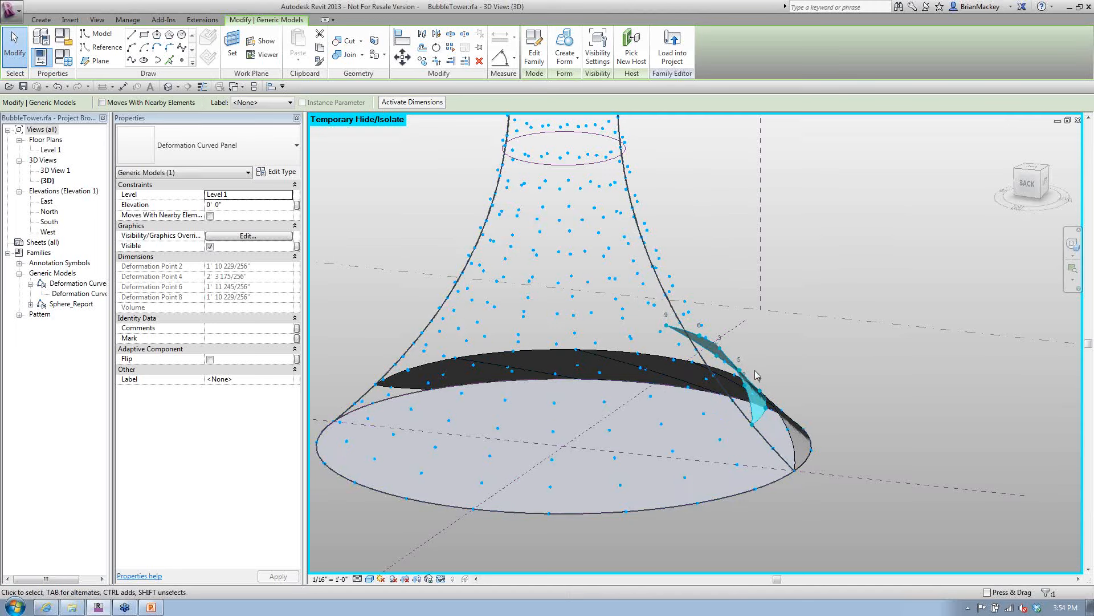
{"action": "scroll", "coordinate": [755, 374], "scroll_direction": "up", "scroll_amount": 1}
{"action": "middle_click_drag", "start_coordinate": [755, 370], "coordinate": [676, 402], "text": "shift"}
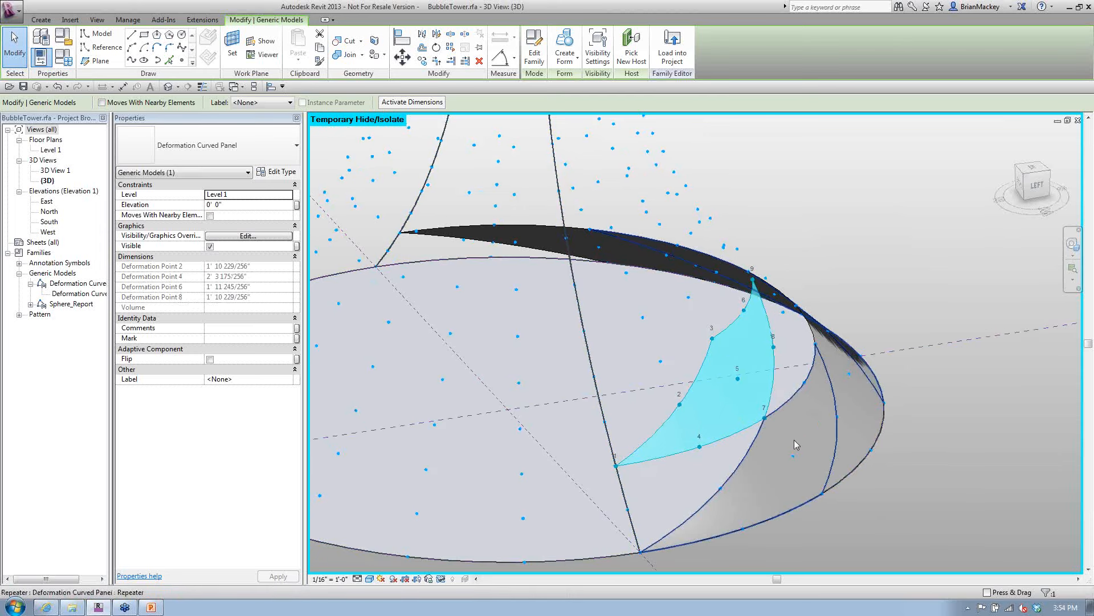
{"action": "key", "text": "Escape"}
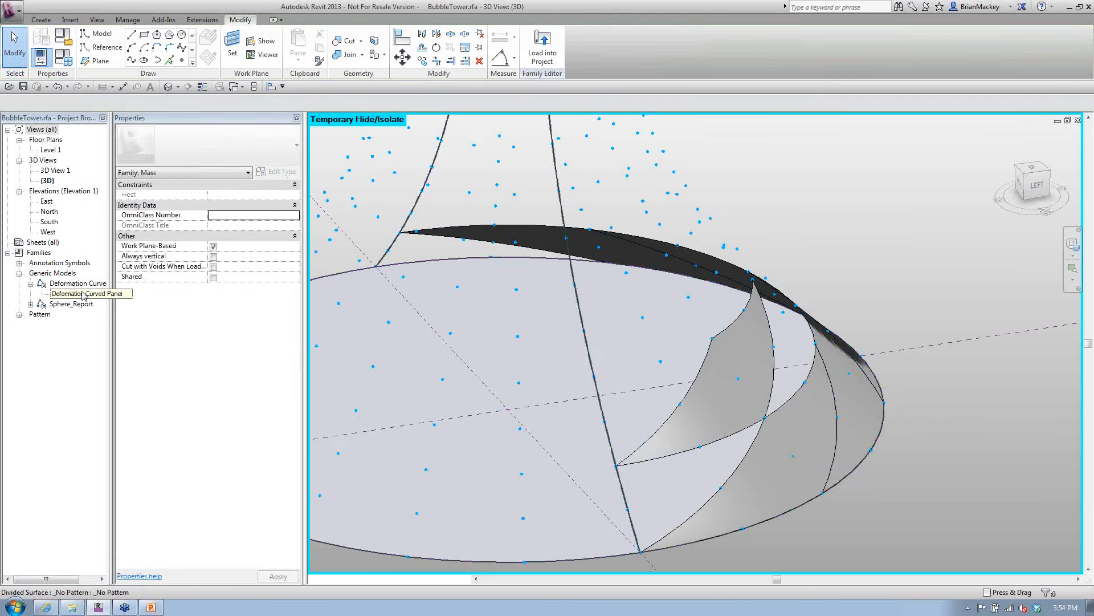
Step: Place another Deformation Curved Panel on a three-by-three group of the tower's divided-surface nodes, above the existing single panel
{"action": "left_click_drag", "start_coordinate": [84, 295], "coordinate": [644, 317]}
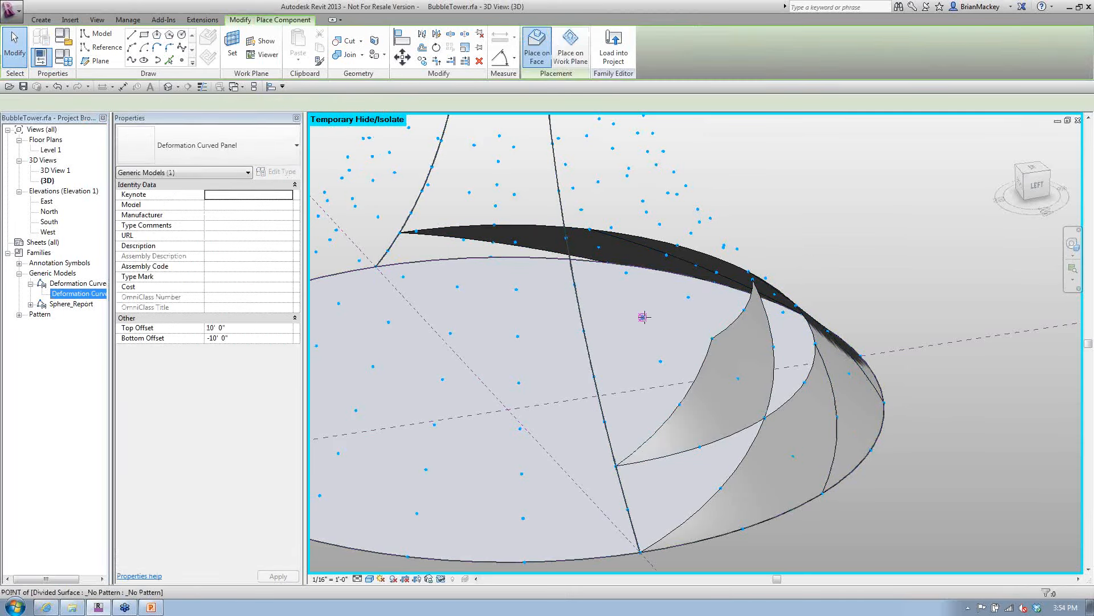
{"action": "middle_click_drag", "start_coordinate": [652, 324], "coordinate": [607, 406]}
{"action": "left_click", "coordinate": [692, 276]}
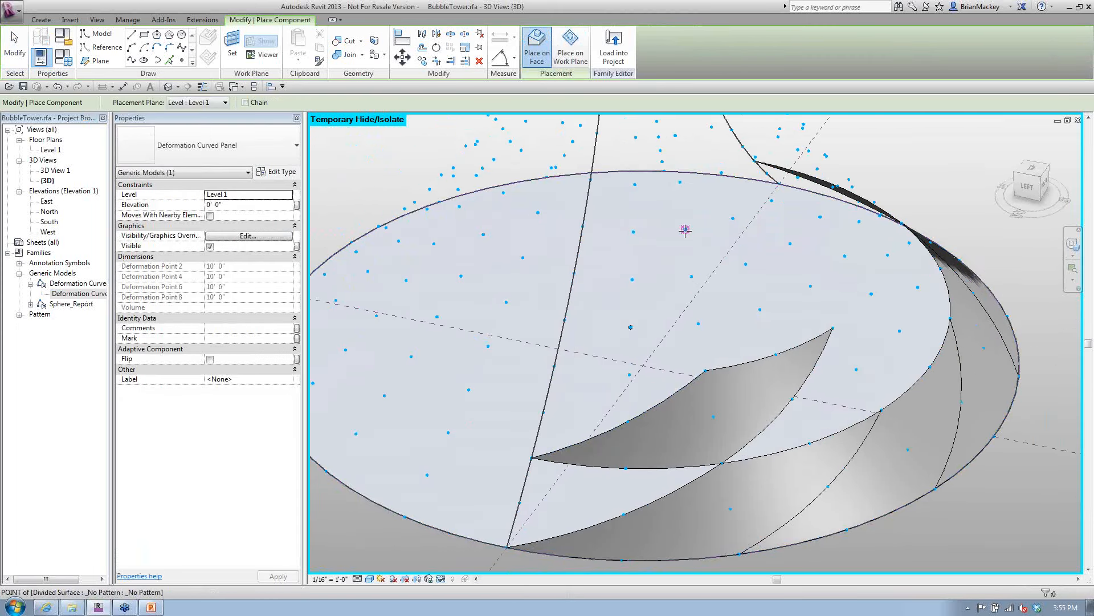
{"action": "left_click", "coordinate": [733, 218]}
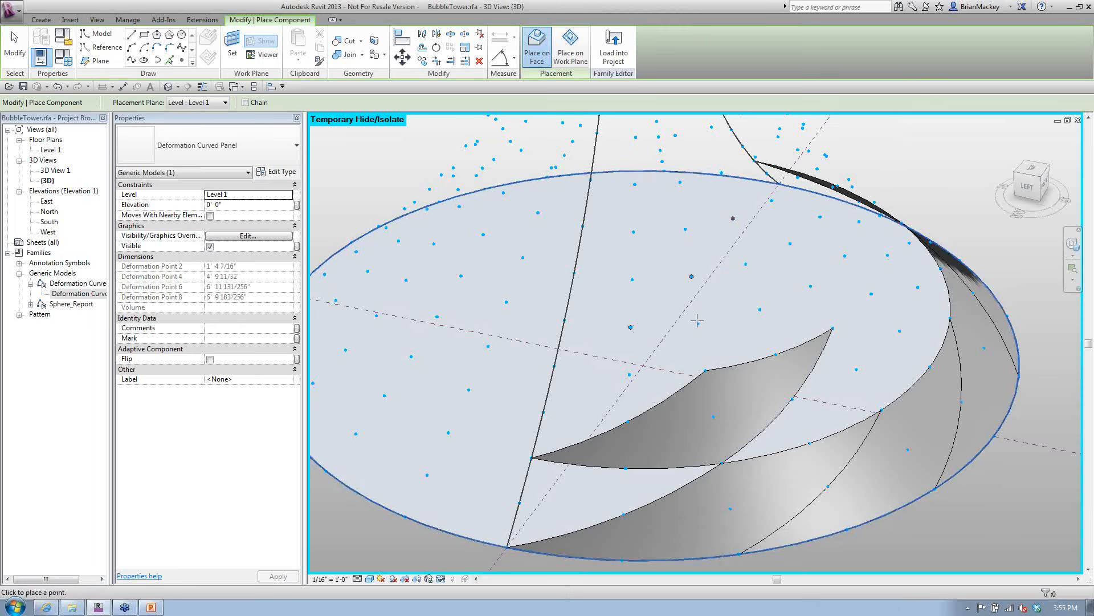
{"action": "left_click", "coordinate": [698, 323]}
{"action": "left_click", "coordinate": [746, 264]}
{"action": "left_click", "coordinate": [772, 200]}
{"action": "left_click", "coordinate": [760, 309]}
{"action": "left_click", "coordinate": [790, 244]}
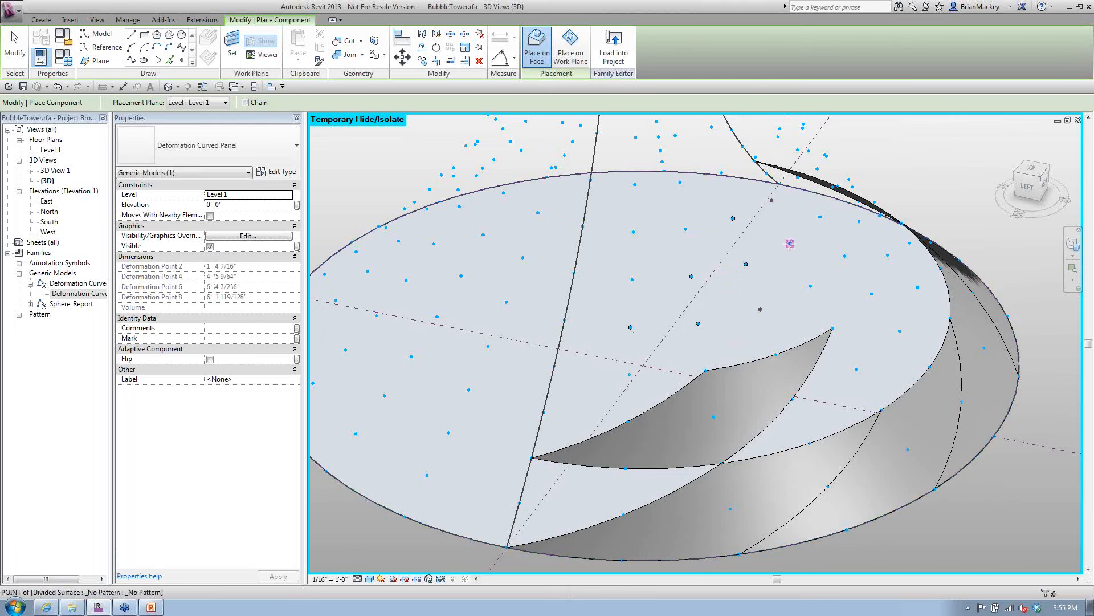
{"action": "left_click", "coordinate": [798, 179]}
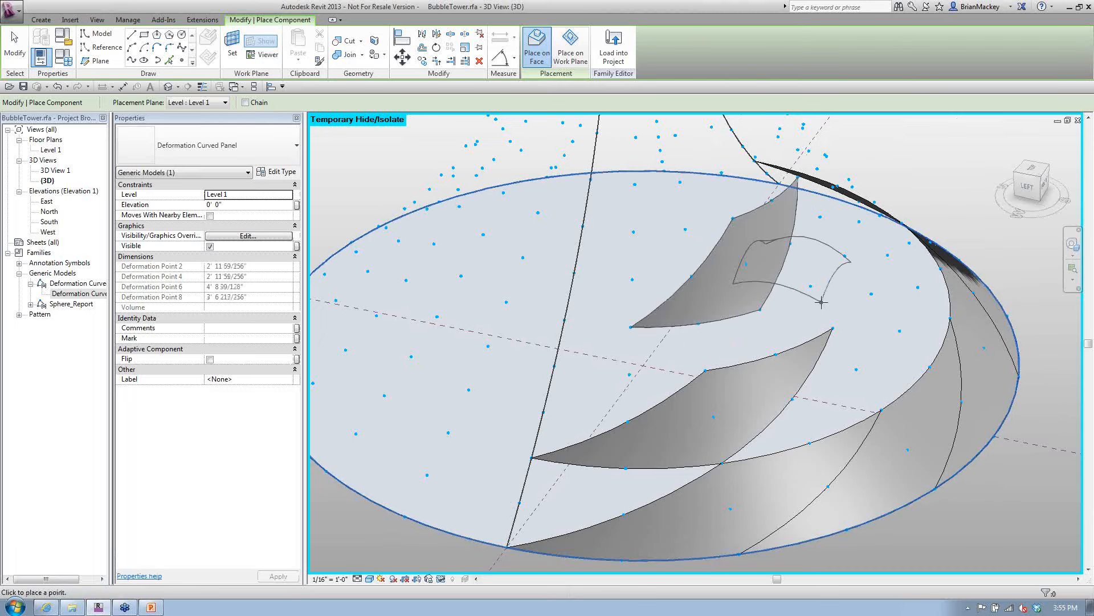
{"action": "key", "text": "Escape"}
{"action": "key", "text": "Escape"}
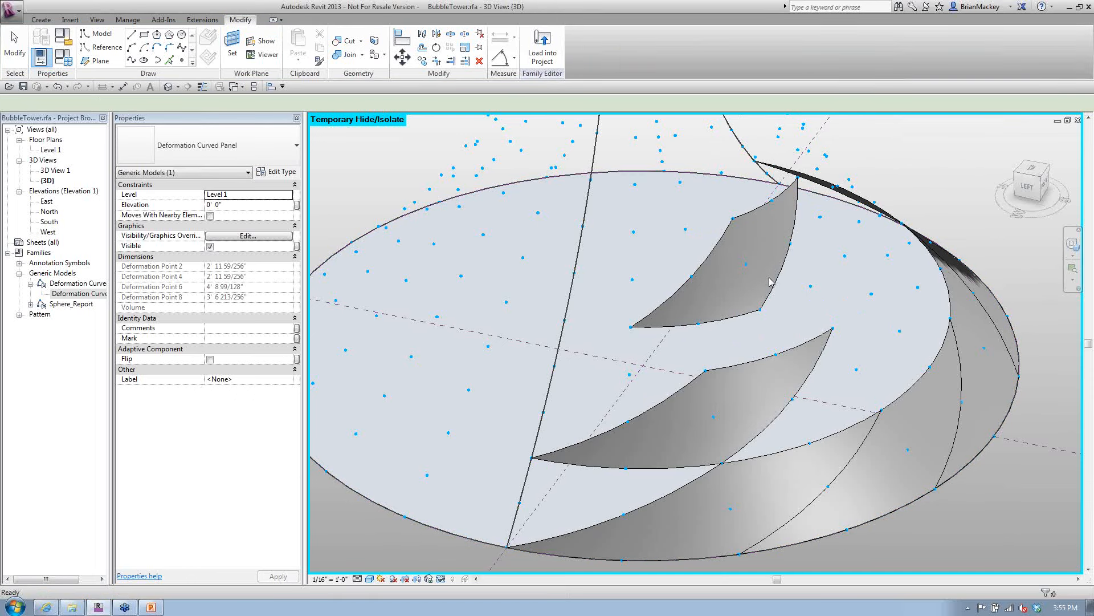
Step: Select the newly placed panel and examine its curvature and point order from the side of the tower
{"action": "left_click", "coordinate": [769, 282]}
{"action": "middle_click_drag", "start_coordinate": [770, 282], "coordinate": [889, 387], "text": "shift"}
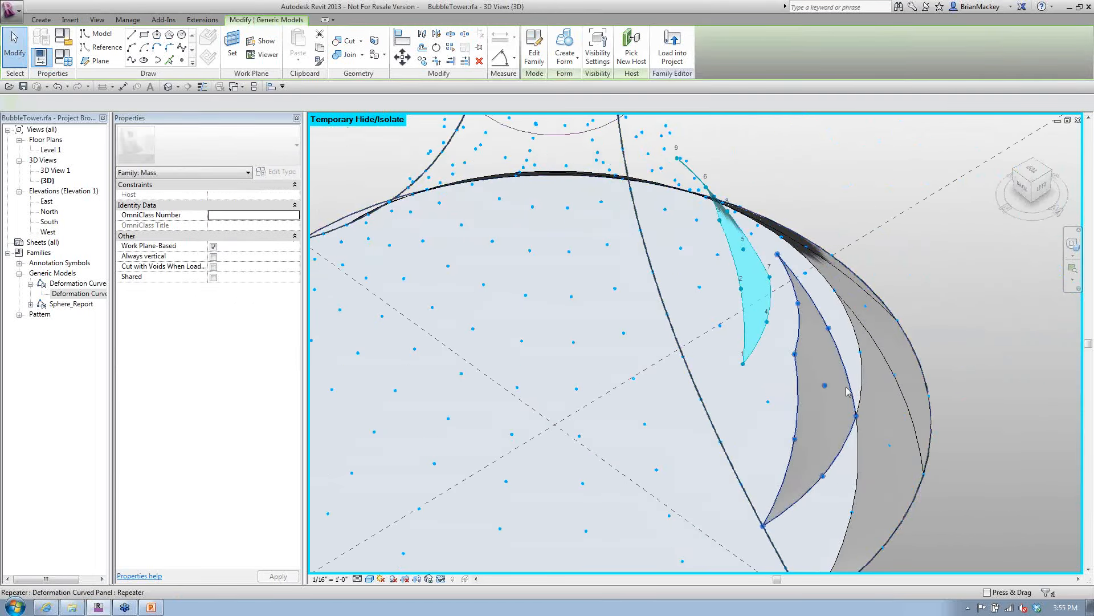
{"action": "scroll", "coordinate": [847, 391], "scroll_direction": "down", "scroll_amount": 5}
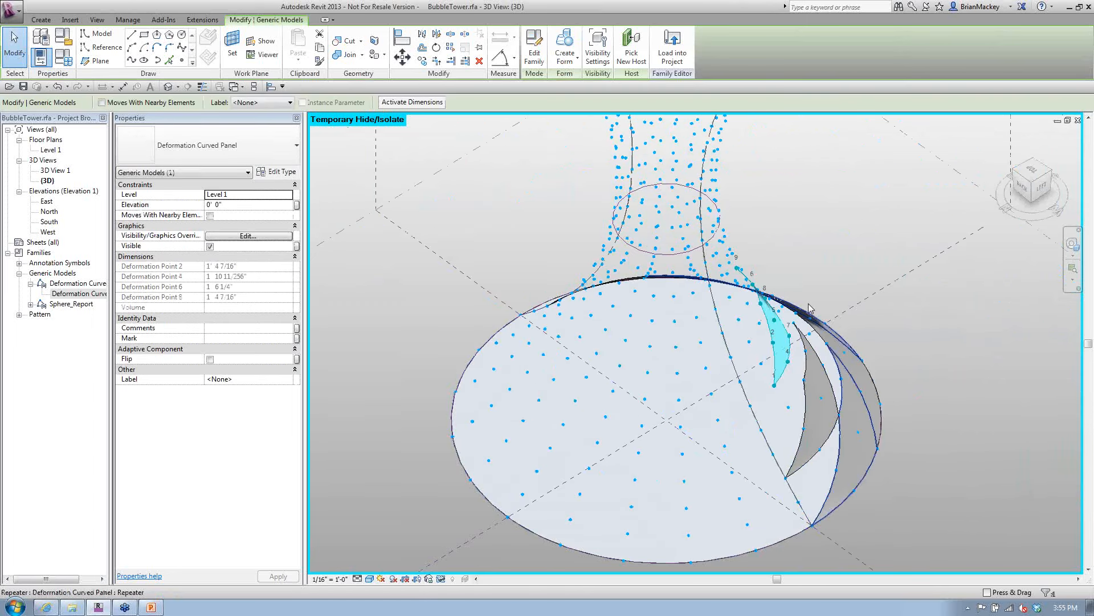
Step: Open the 49 Point Panel.rfa family from the Mass folder of the 2013 family library
{"action": "left_click", "coordinate": [11, 10]}
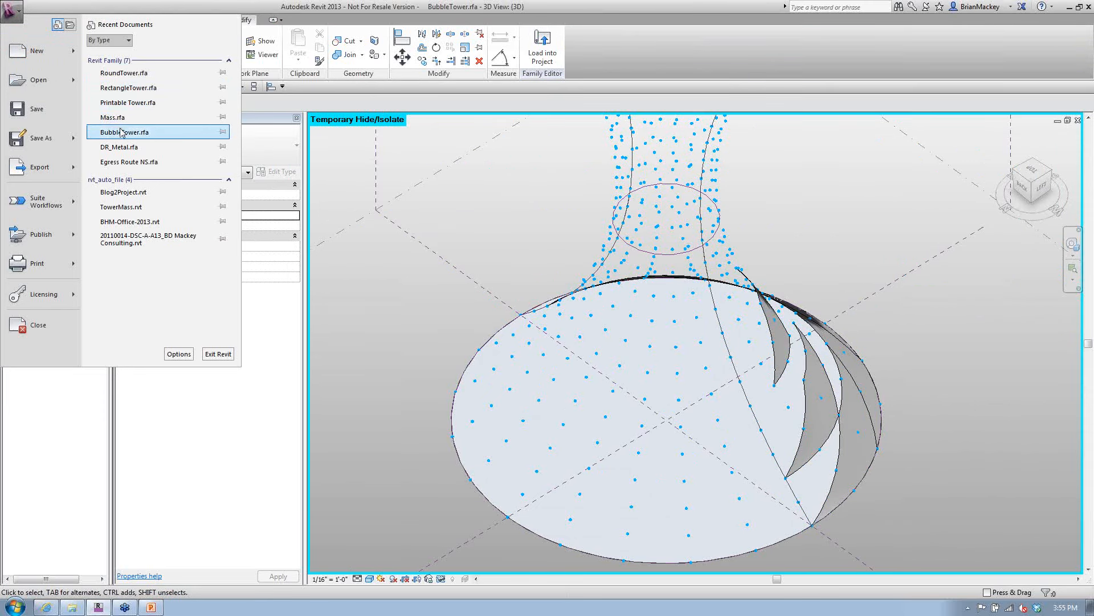
{"action": "left_click", "coordinate": [69, 25]}
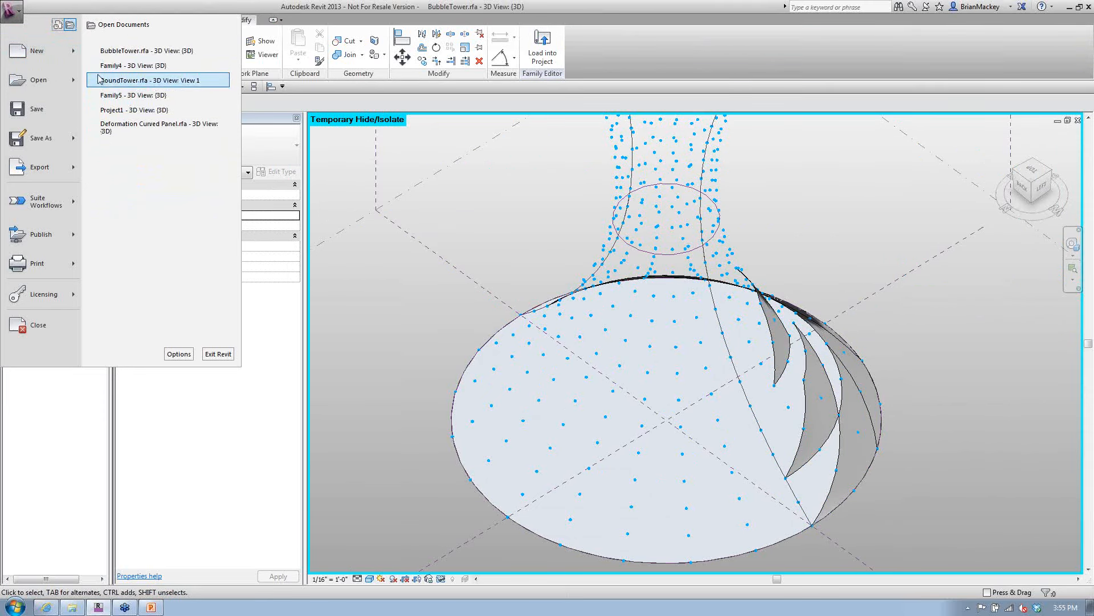
{"action": "left_click", "coordinate": [343, 196]}
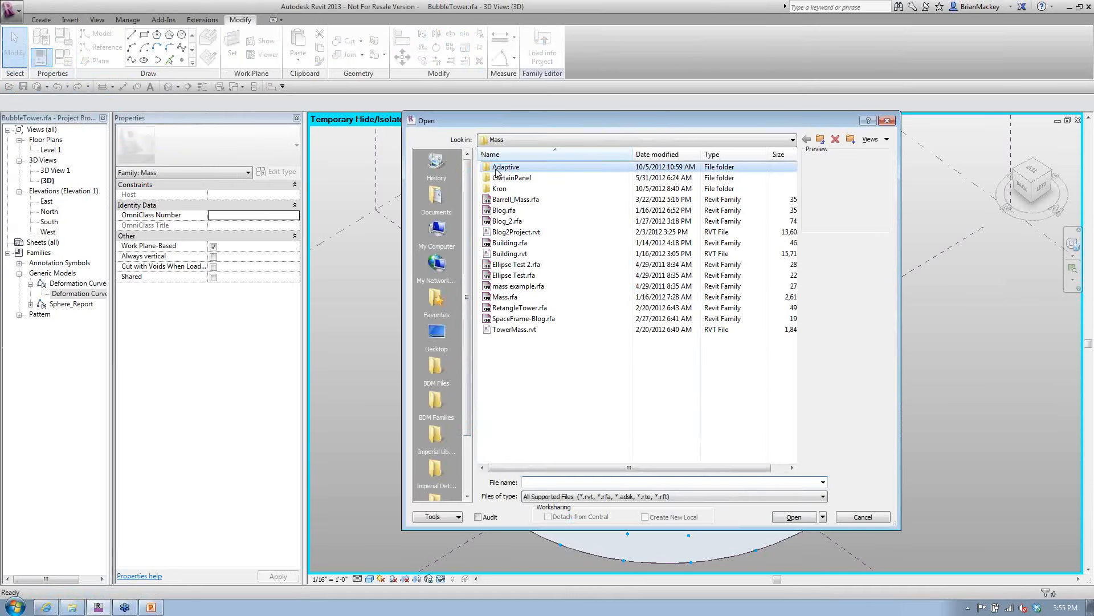
{"action": "double_click", "coordinate": [500, 167]}
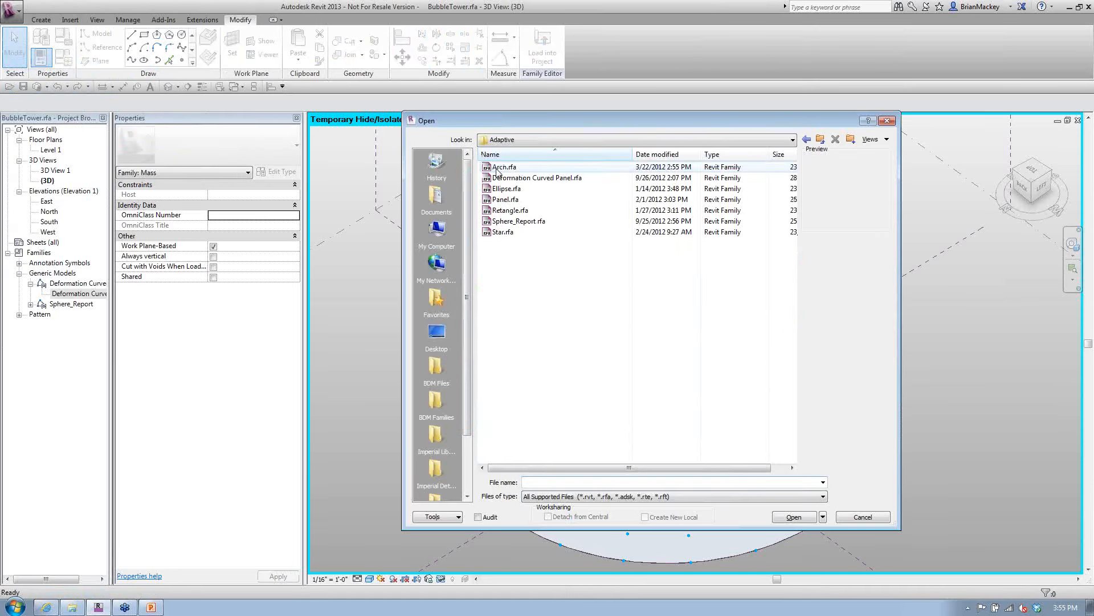
{"action": "left_click", "coordinate": [820, 139]}
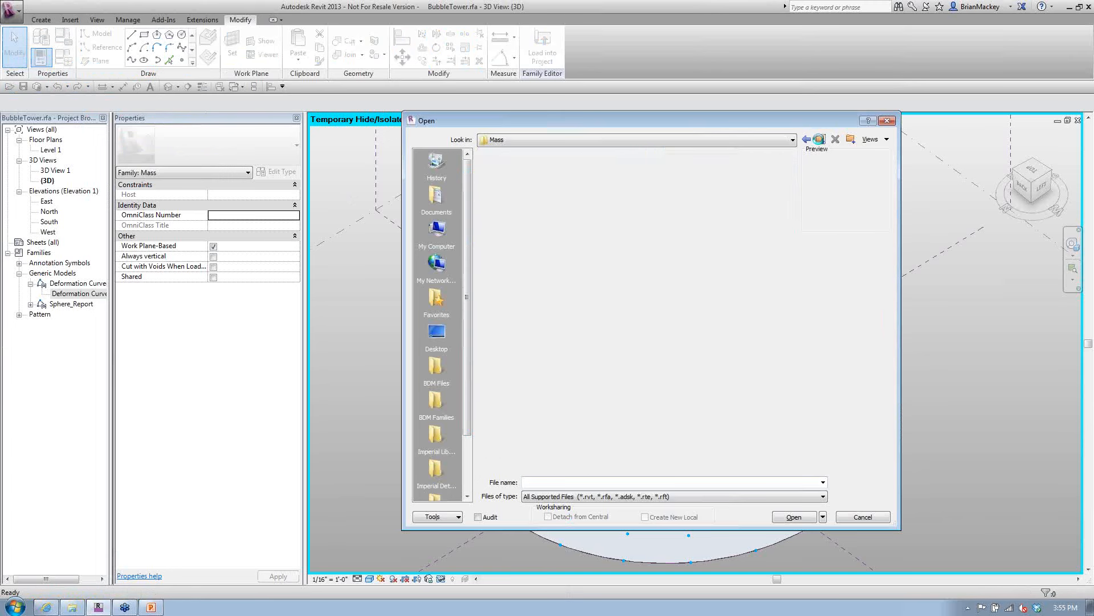
{"action": "left_click", "coordinate": [820, 139]}
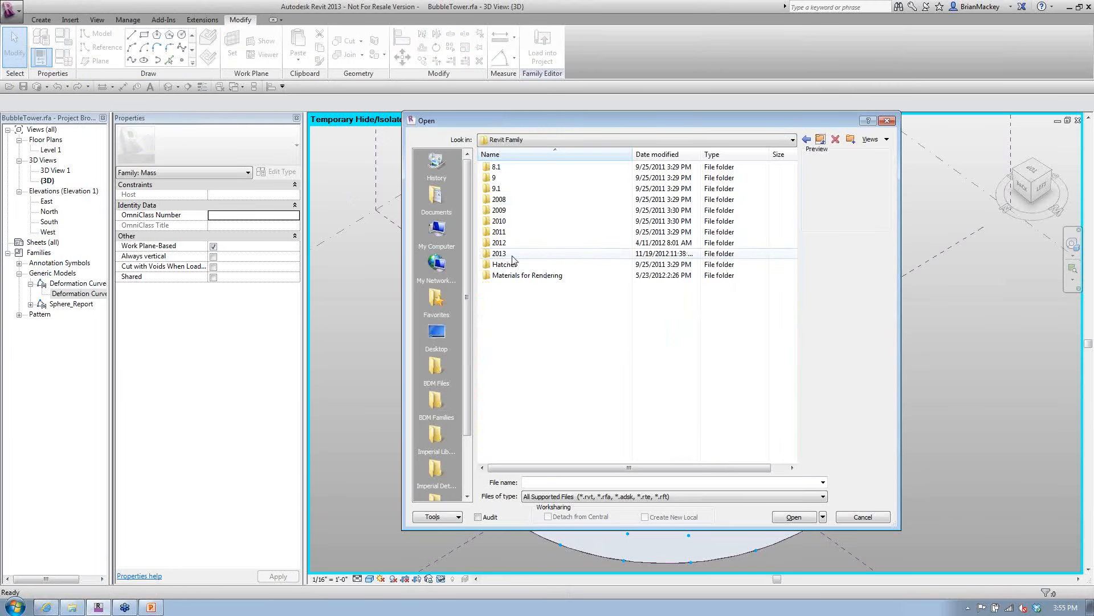
{"action": "double_click", "coordinate": [502, 254]}
{"action": "double_click", "coordinate": [501, 189]}
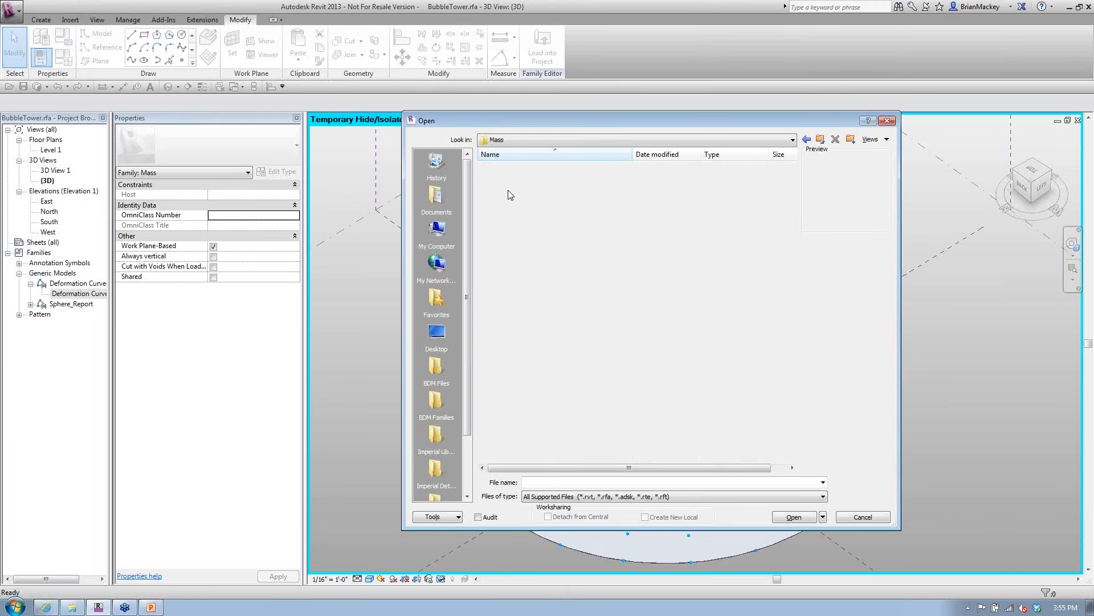
{"action": "double_click", "coordinate": [506, 168]}
{"action": "double_click", "coordinate": [507, 168]}
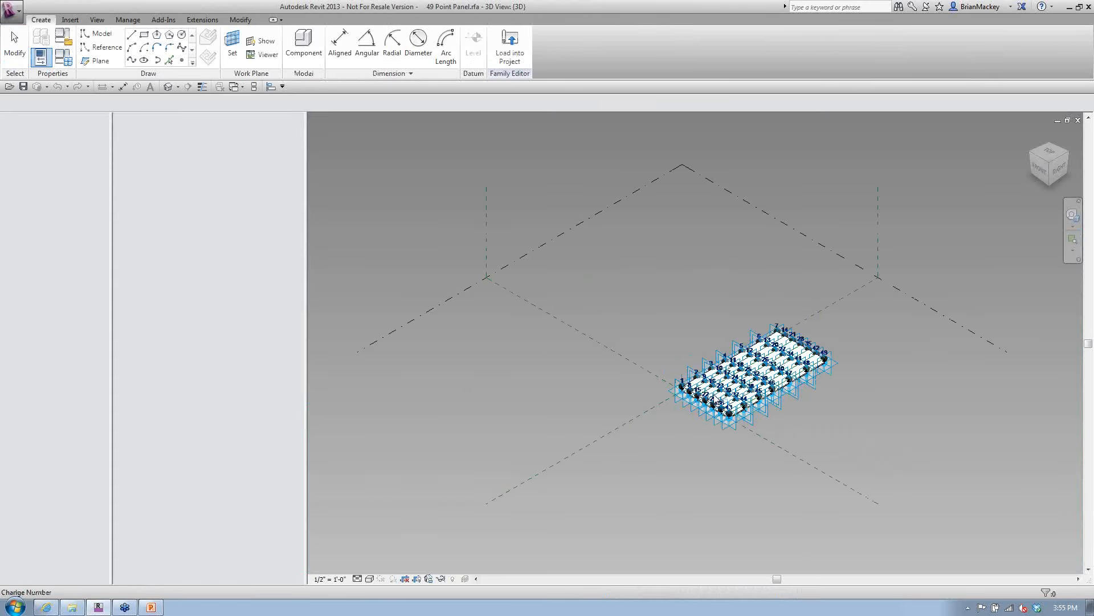
Step: Deform the 49-point panel by moving corner adaptive point 43 upward and its neighbouring edge point 44 downward
{"action": "scroll", "coordinate": [714, 397], "scroll_direction": "up", "scroll_amount": 10}
{"action": "middle_click_drag", "start_coordinate": [717, 401], "coordinate": [703, 326]}
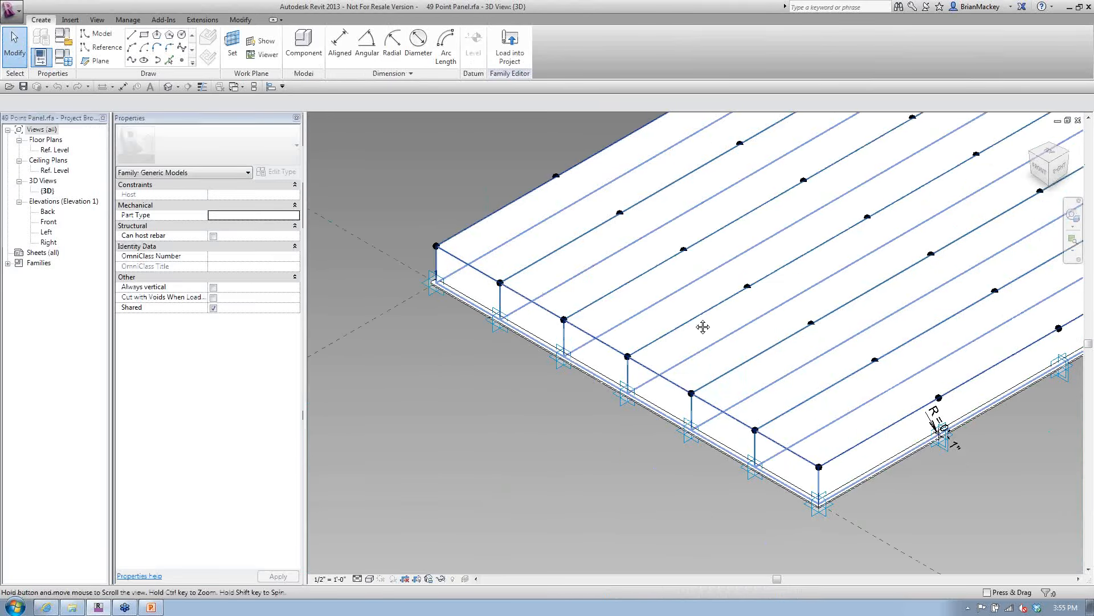
{"action": "left_click", "coordinate": [819, 503]}
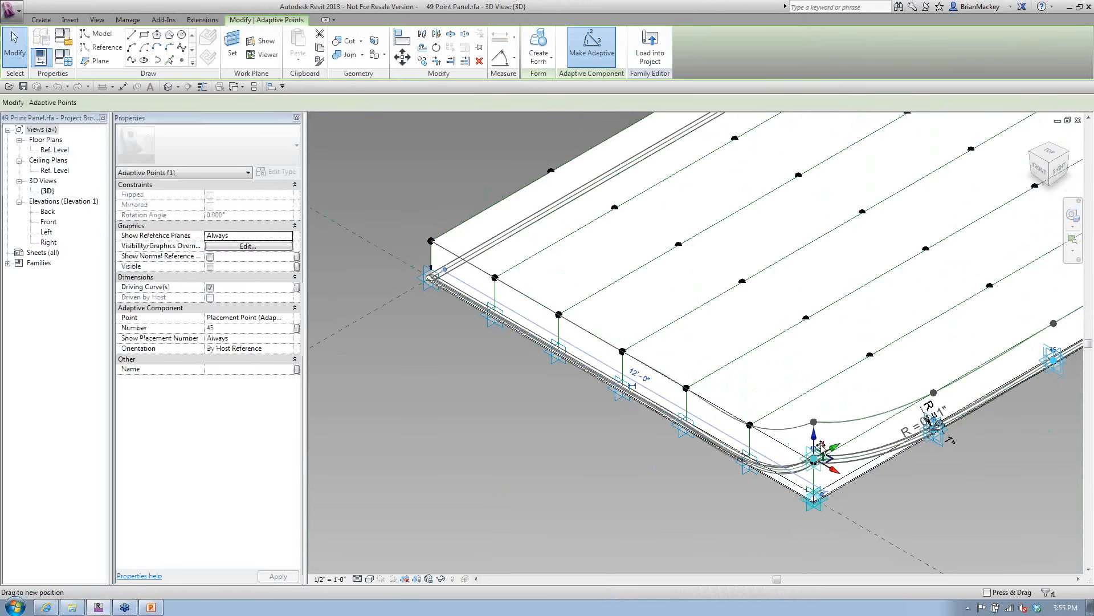
{"action": "middle_click_drag", "start_coordinate": [895, 530], "coordinate": [714, 460]}
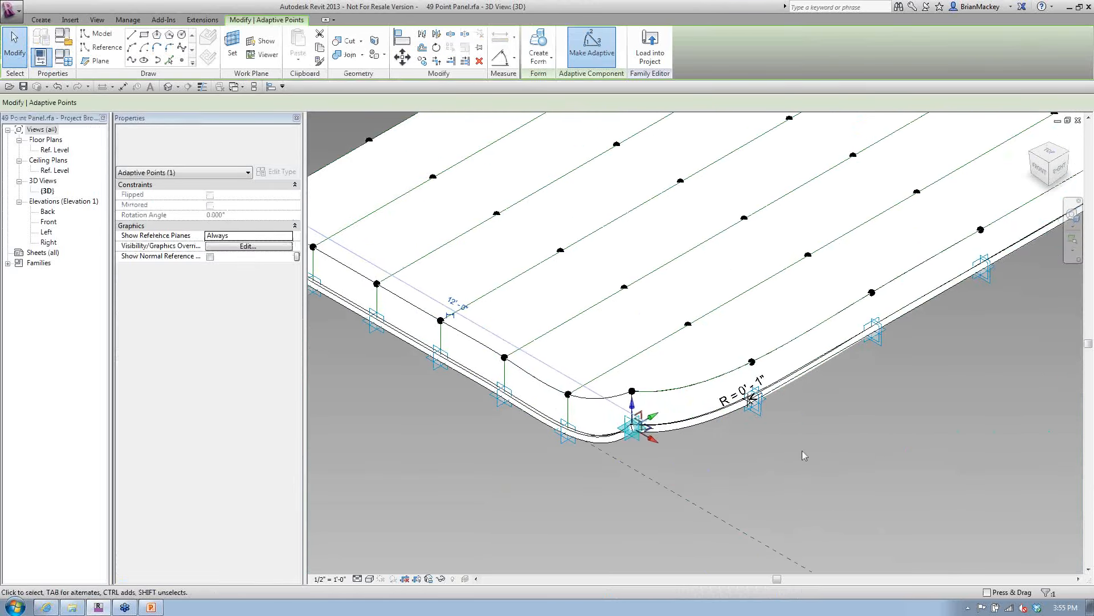
{"action": "left_click", "coordinate": [753, 396]}
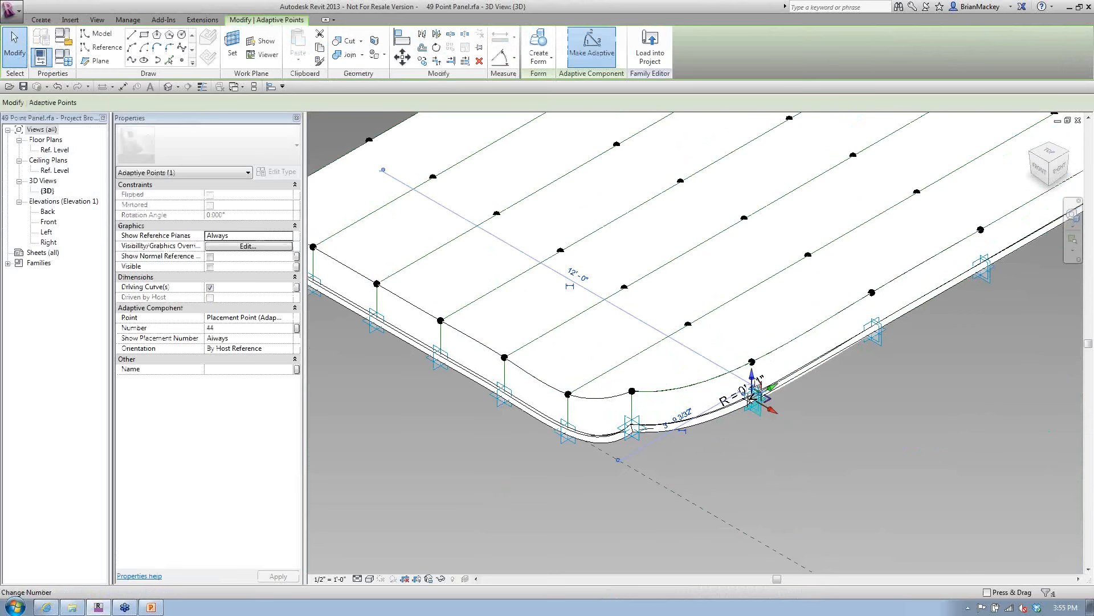
{"action": "left_click_drag", "start_coordinate": [752, 398], "coordinate": [756, 454]}
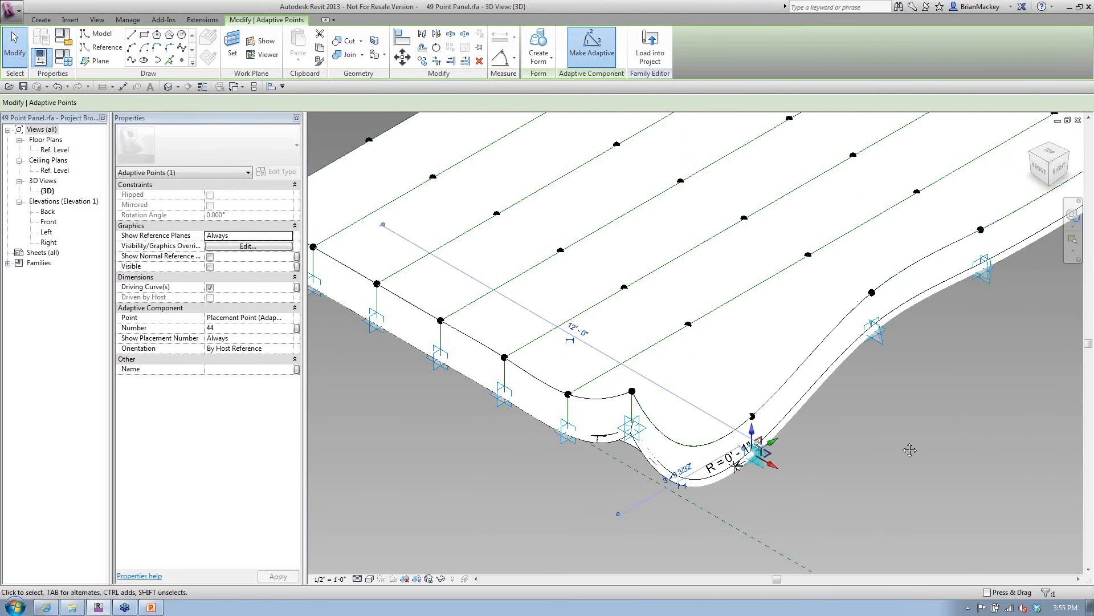
{"action": "middle_click_drag", "start_coordinate": [693, 425], "coordinate": [536, 416]}
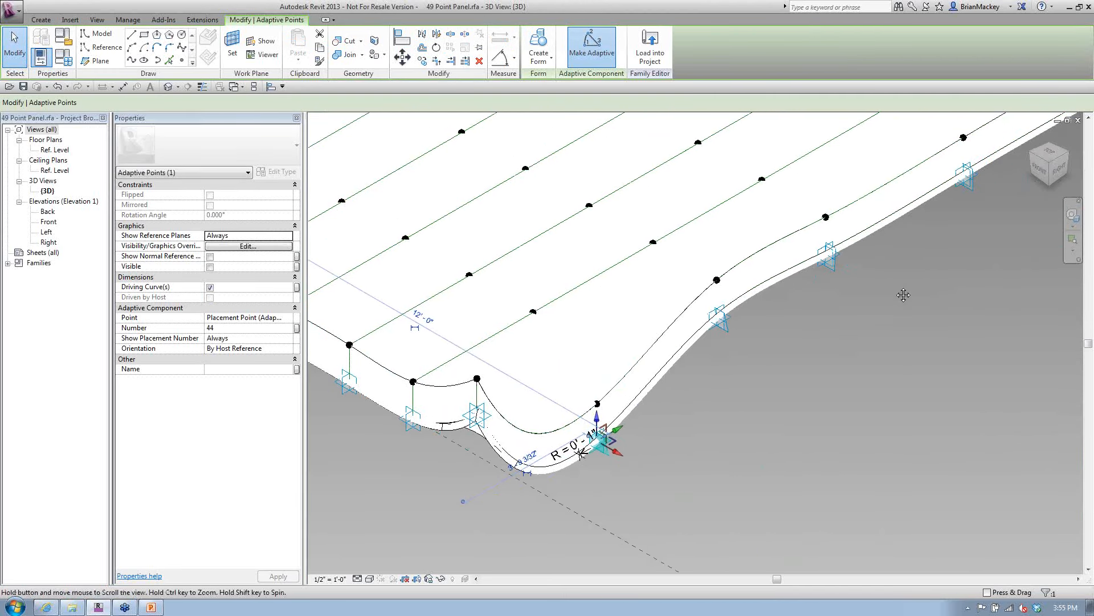
Step: Move adaptive point 46 upward along the same panel edge and examine the deformed panel as a whole
{"action": "left_click", "coordinate": [825, 264]}
{"action": "left_click_drag", "start_coordinate": [825, 268], "coordinate": [885, 390]}
{"action": "left_click", "coordinate": [896, 272]}
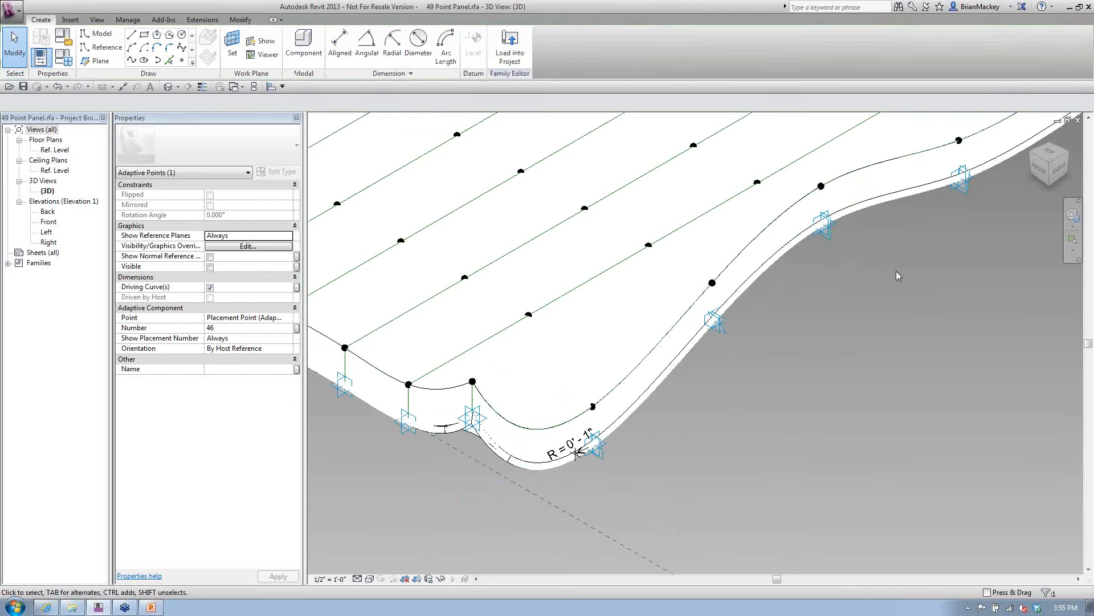
{"action": "scroll", "coordinate": [897, 274], "scroll_direction": "down", "scroll_amount": 1}
{"action": "scroll", "coordinate": [900, 282], "scroll_direction": "down", "scroll_amount": 3}
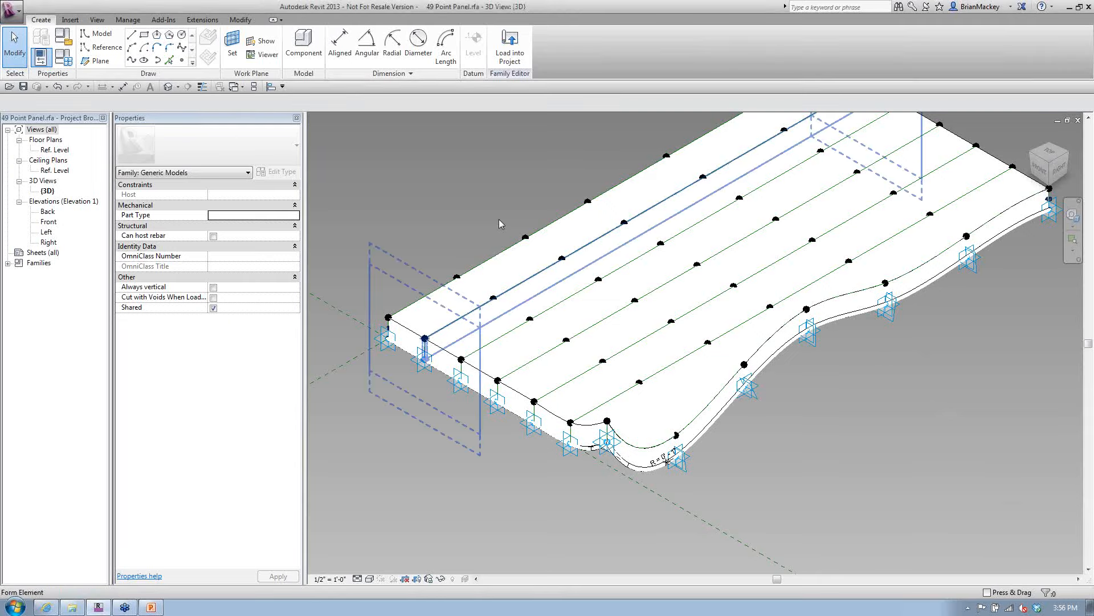
Step: Close the 49 Point Panel family and return to the BubbleTower view
{"action": "left_click", "coordinate": [1078, 121]}
{"action": "left_click", "coordinate": [599, 317]}
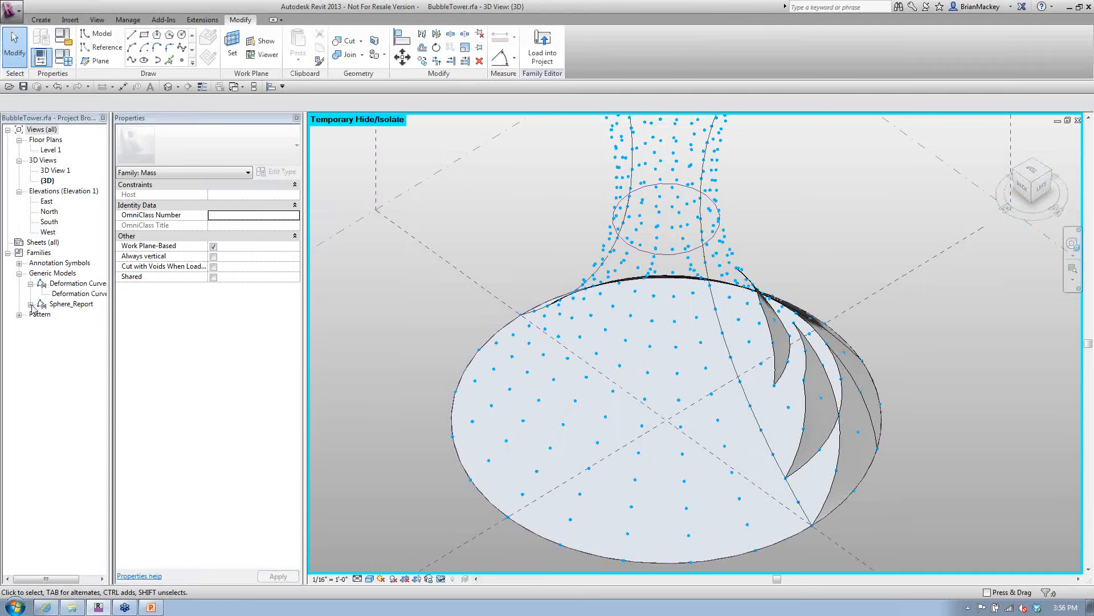
Step: Open the Sphere_Report family for editing and examine its distance and radius dimensions between the two adaptive points
{"action": "left_click", "coordinate": [30, 304]}
{"action": "left_click", "coordinate": [63, 304]}
{"action": "right_click", "coordinate": [70, 305]}
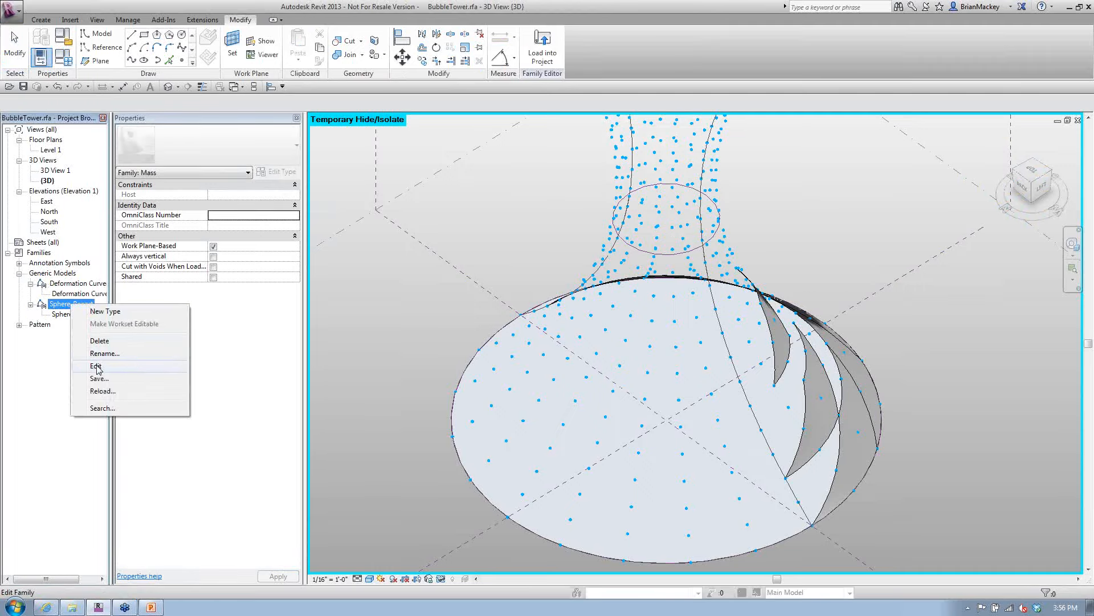
{"action": "left_click", "coordinate": [95, 367]}
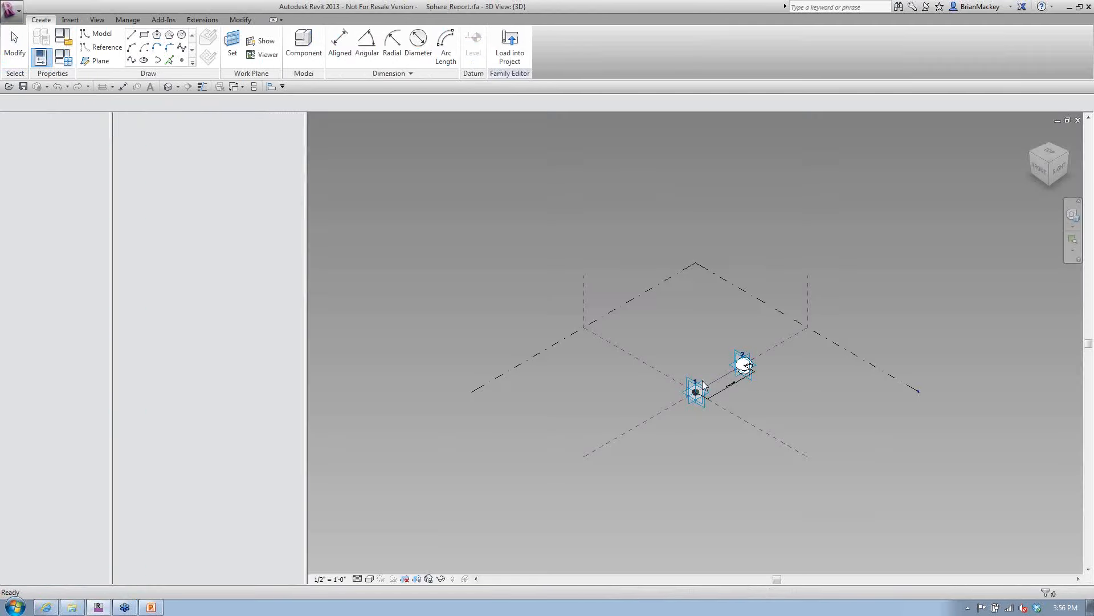
{"action": "scroll", "coordinate": [714, 389], "scroll_direction": "up", "scroll_amount": 6}
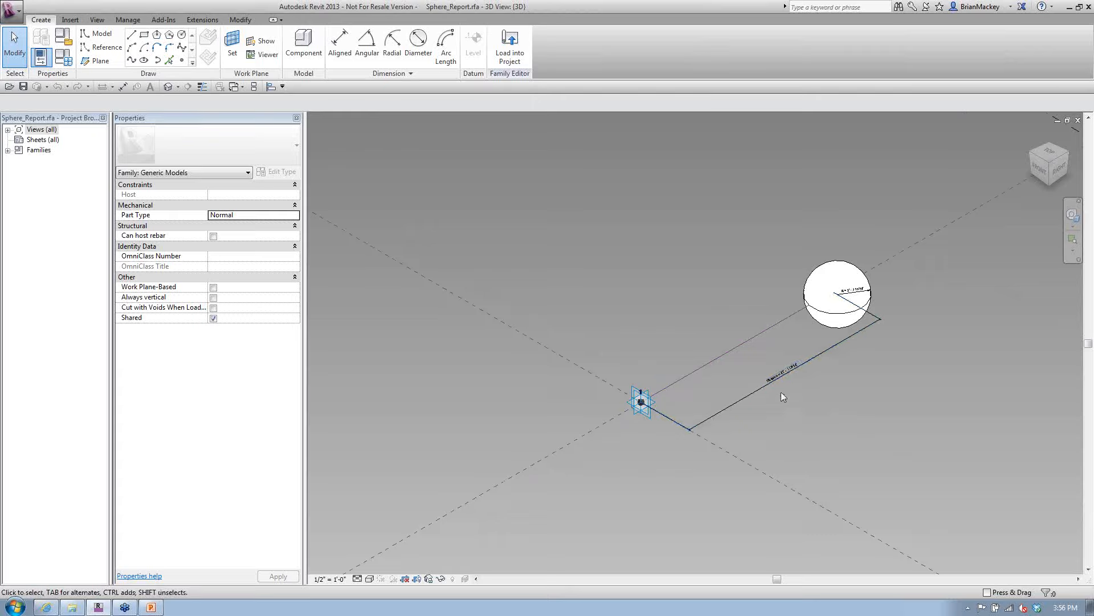
{"action": "scroll", "coordinate": [778, 378], "scroll_direction": "up", "scroll_amount": 3}
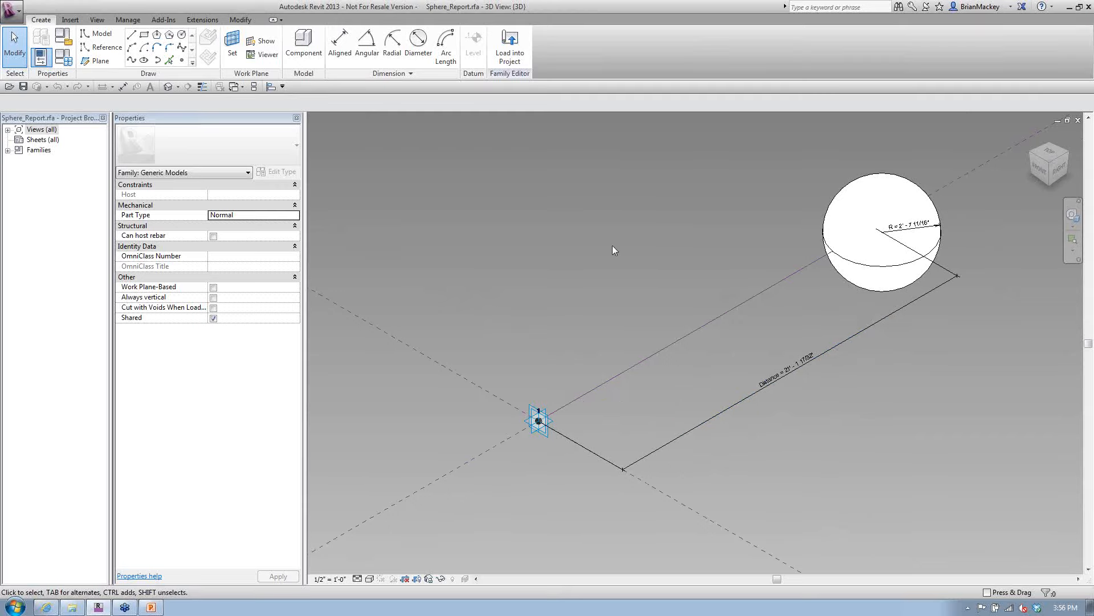
Step: Examine the formula driving the R parameter in the sphere's family types and return to the BubbleTower view
{"action": "left_click", "coordinate": [67, 65]}
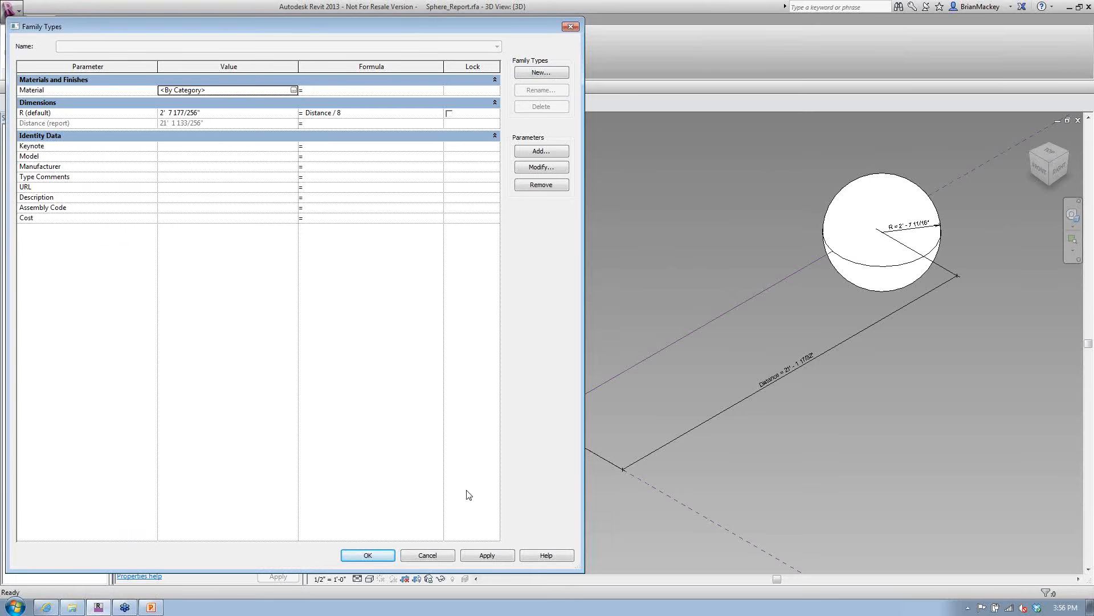
{"action": "left_click", "coordinate": [436, 556]}
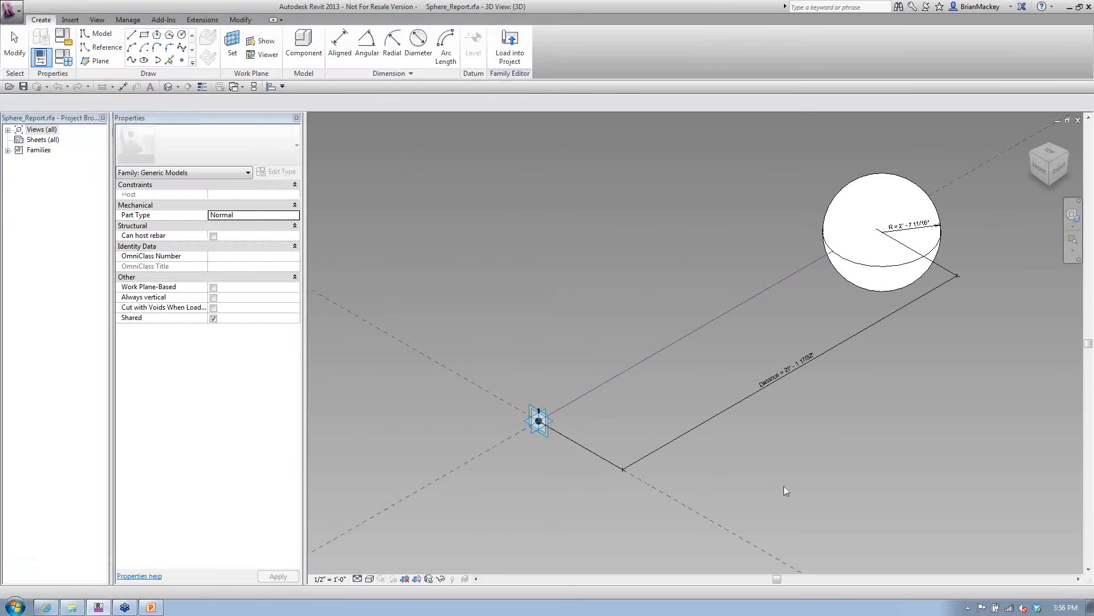
{"action": "key", "text": "ctrl+Tab"}
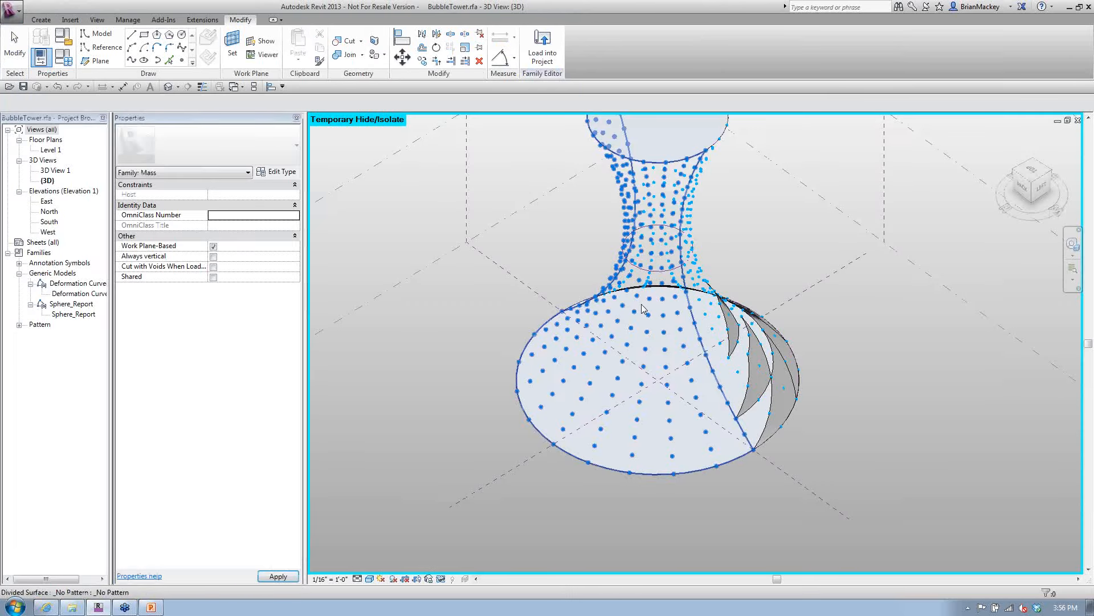
Step: Reset the temporary hide/isolate in the BubbleTower view and delete the Sphere_Report repeater from the tower
{"action": "middle_click_drag", "start_coordinate": [853, 400], "coordinate": [989, 345], "text": "shift"}
{"action": "scroll", "coordinate": [822, 312], "scroll_direction": "down", "scroll_amount": 3}
{"action": "scroll", "coordinate": [719, 204], "scroll_direction": "up", "scroll_amount": 2}
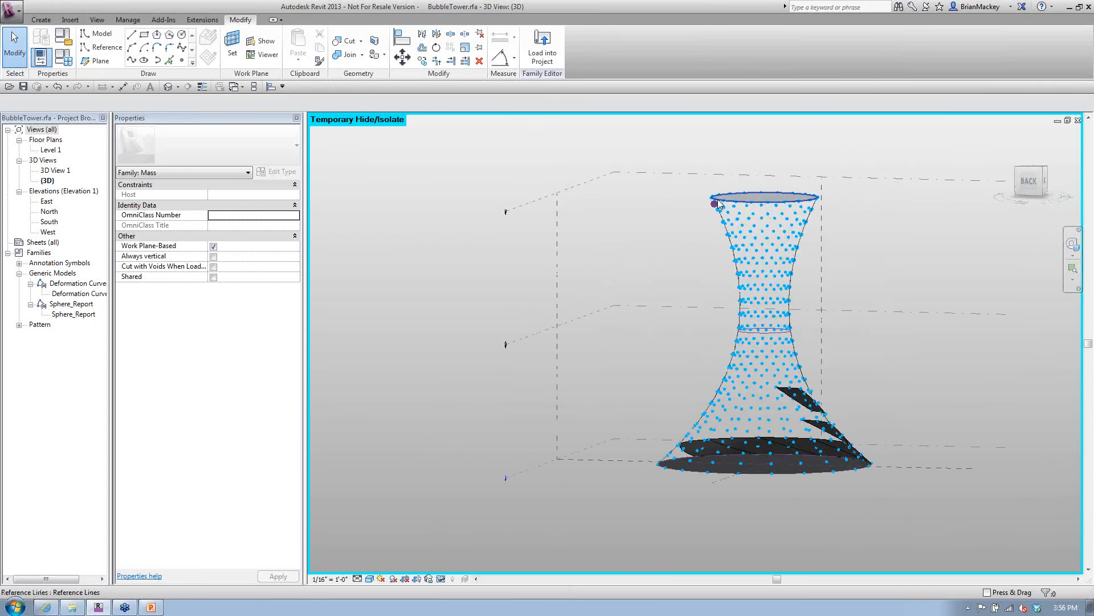
{"action": "middle_click_drag", "start_coordinate": [720, 204], "coordinate": [820, 306], "text": "shift"}
{"action": "scroll", "coordinate": [764, 254], "scroll_direction": "up", "scroll_amount": 3}
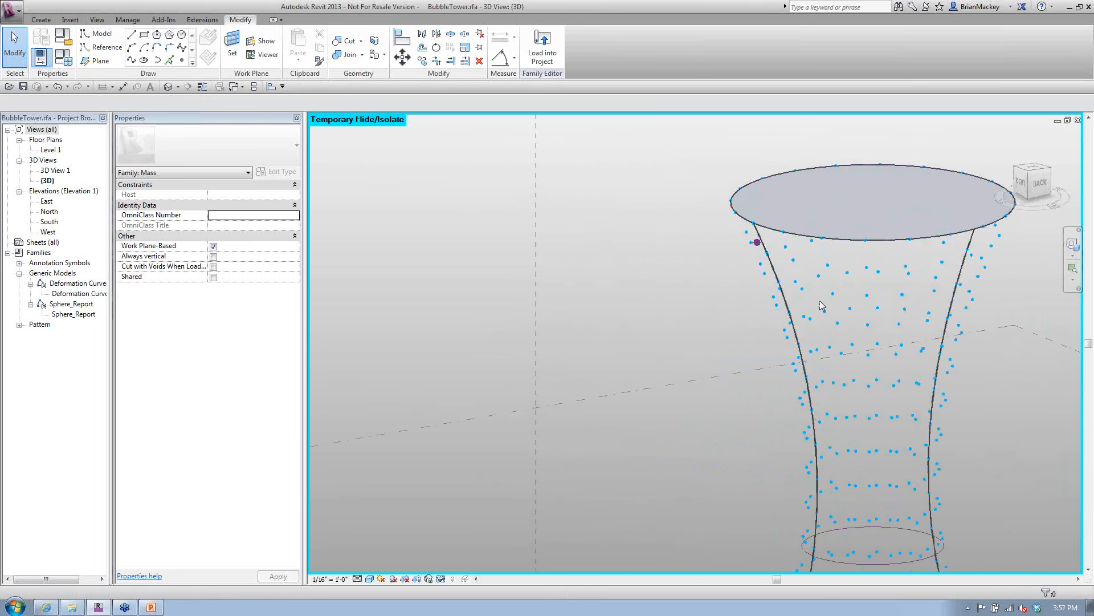
{"action": "key", "text": "h"}
{"action": "key", "text": "r"}
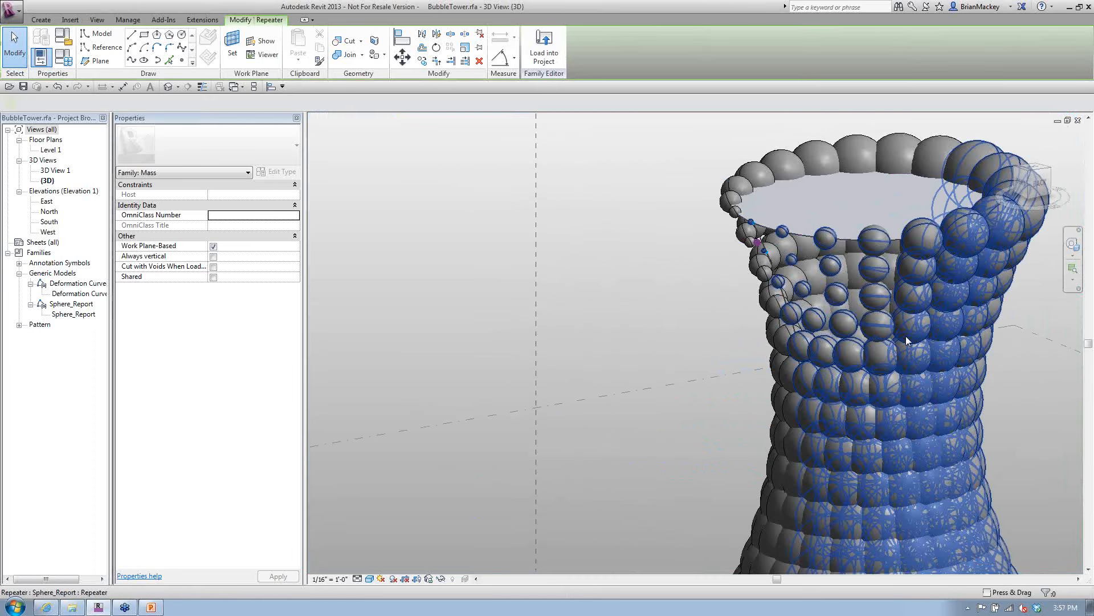
{"action": "left_click", "coordinate": [905, 337]}
{"action": "key", "text": "Delete"}
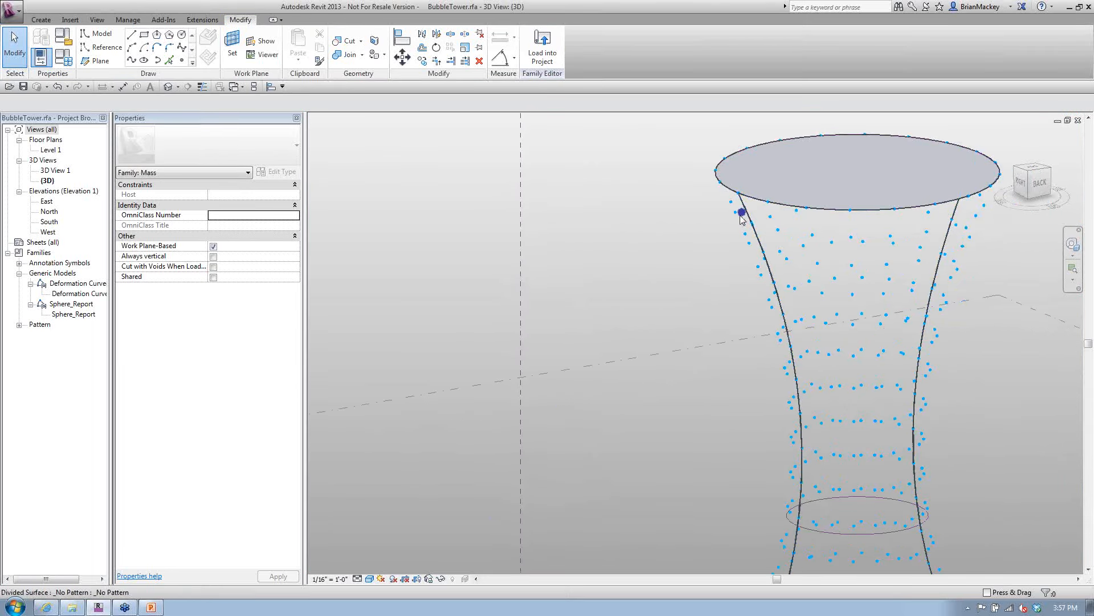
Step: Place a Sphere_Report component with its first point on the purple reference point and its second on a node of the tower's upper rim
{"action": "scroll", "coordinate": [741, 218], "scroll_direction": "up", "scroll_amount": 3}
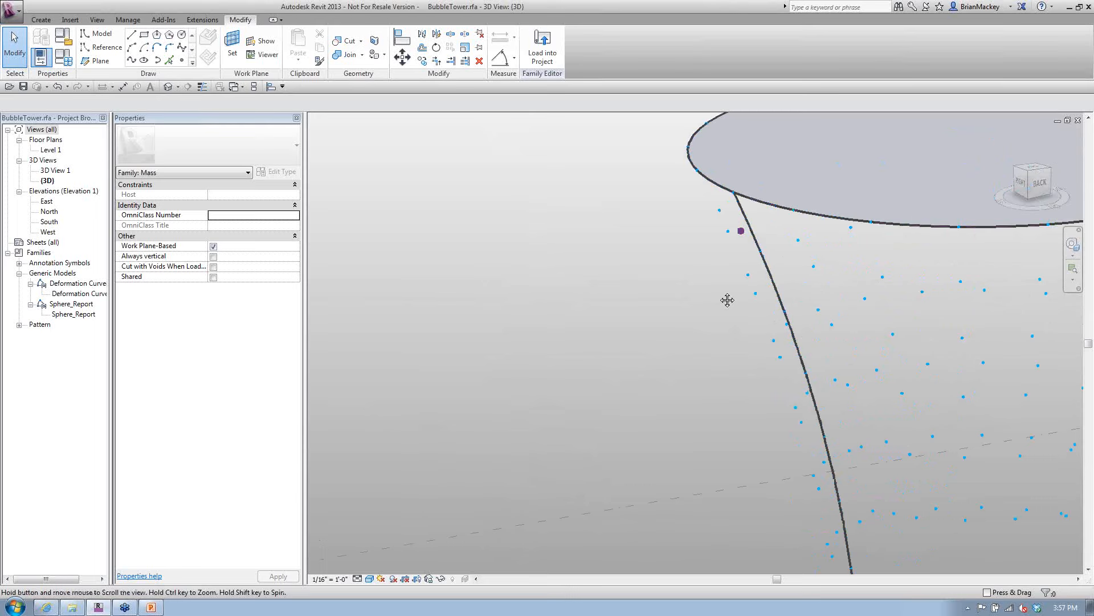
{"action": "left_click_drag", "start_coordinate": [73, 314], "coordinate": [513, 326]}
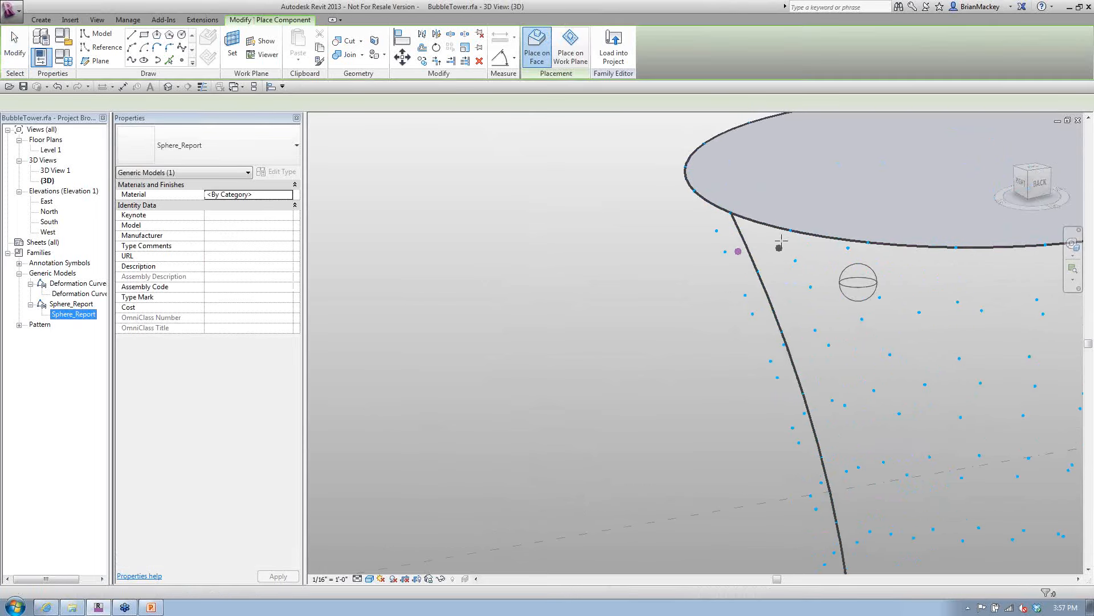
{"action": "left_click", "coordinate": [735, 256]}
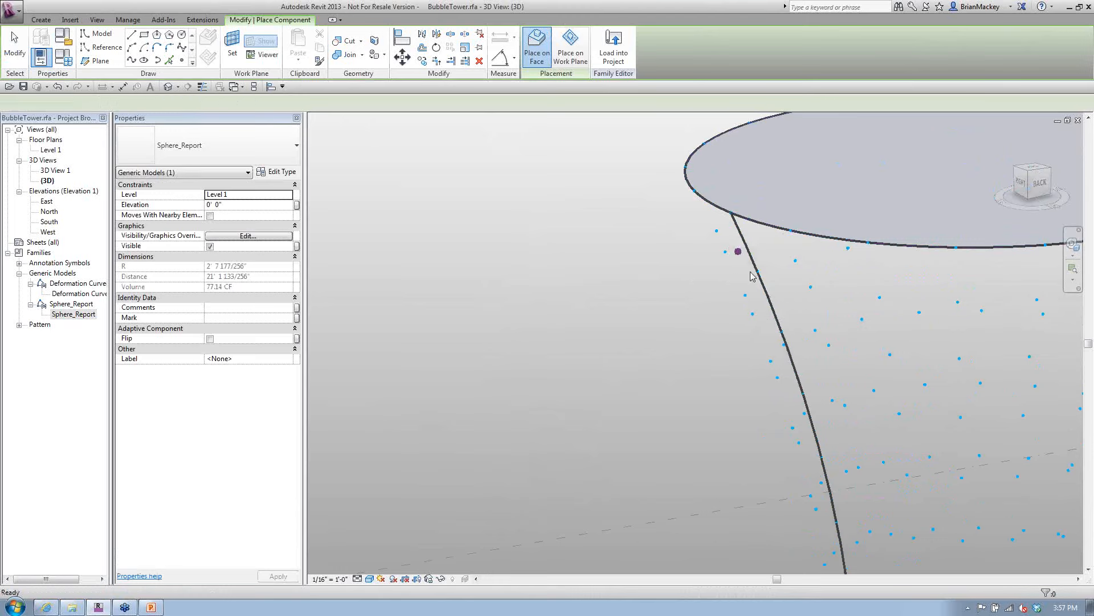
{"action": "scroll", "coordinate": [738, 251], "scroll_direction": "up", "scroll_amount": 3}
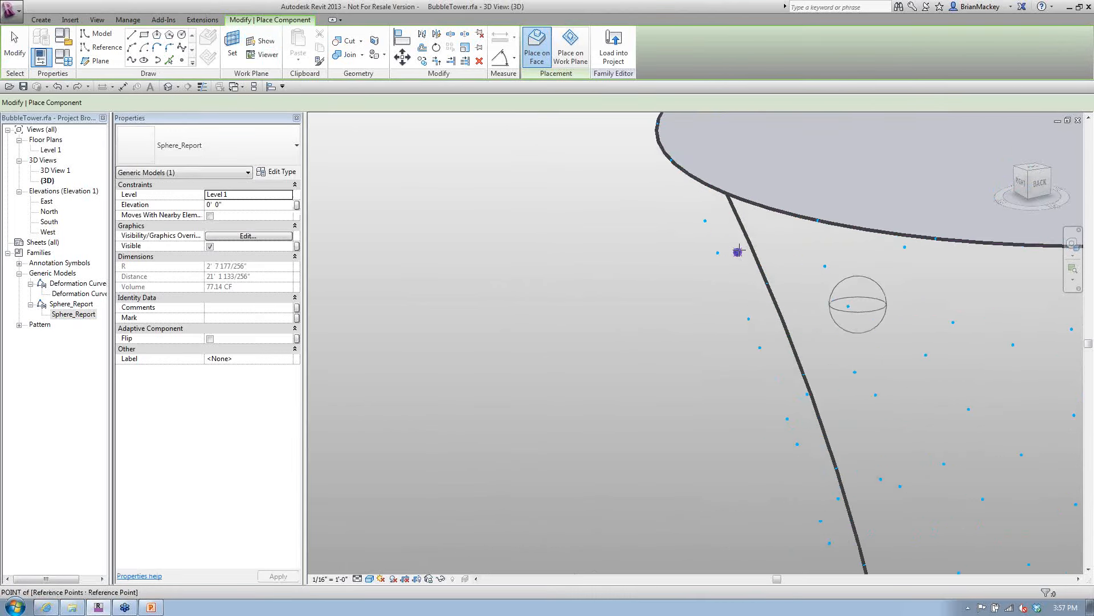
{"action": "left_click", "coordinate": [816, 220]}
{"action": "key", "text": "Escape"}
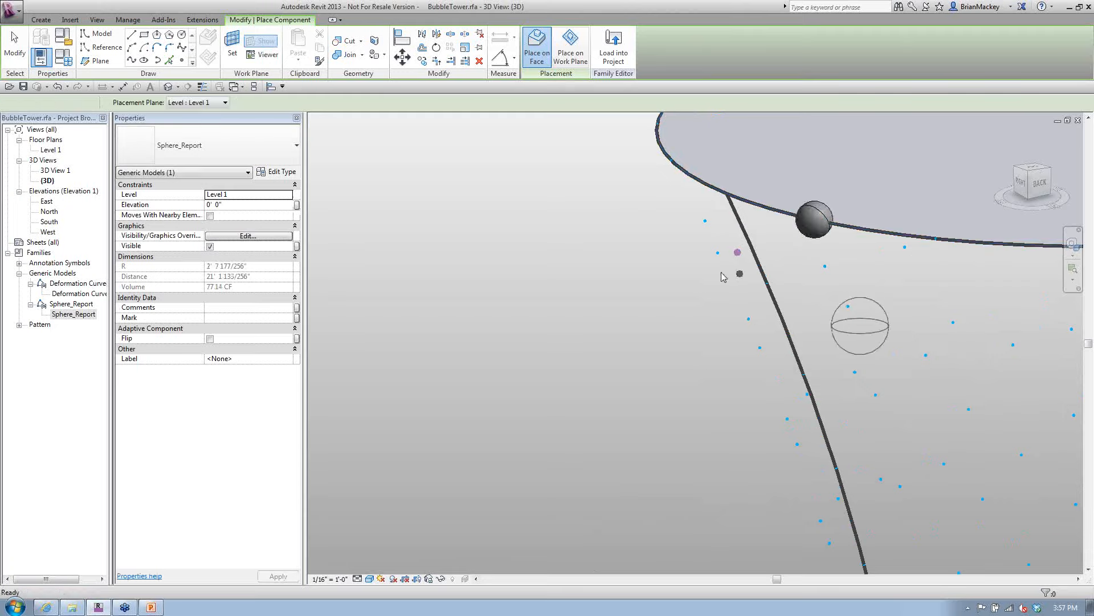
{"action": "key", "text": "Escape"}
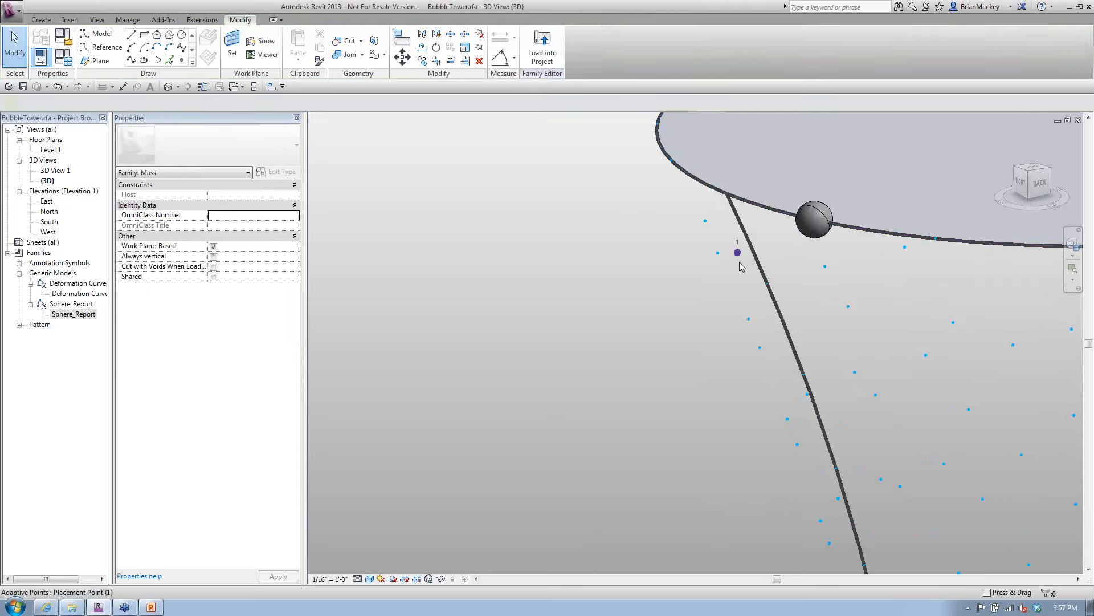
Step: Select the purple reference point beside the tower's upper rim and move it farther away from the tower
{"action": "left_click", "coordinate": [740, 262]}
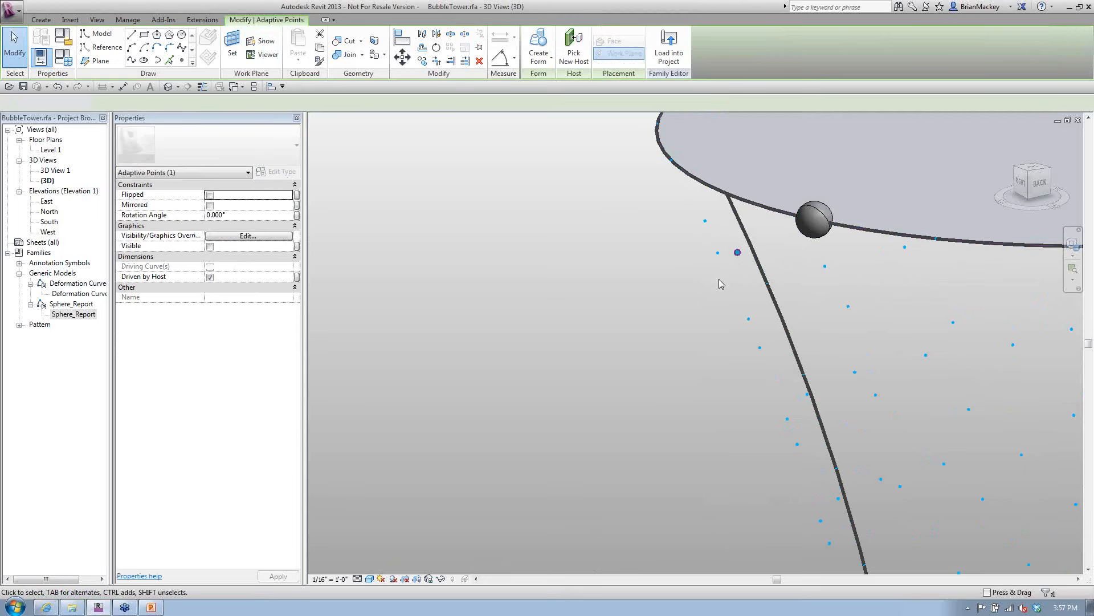
{"action": "left_click", "coordinate": [720, 279]}
{"action": "scroll", "coordinate": [724, 265], "scroll_direction": "down", "scroll_amount": 1}
{"action": "scroll", "coordinate": [727, 270], "scroll_direction": "down", "scroll_amount": 3}
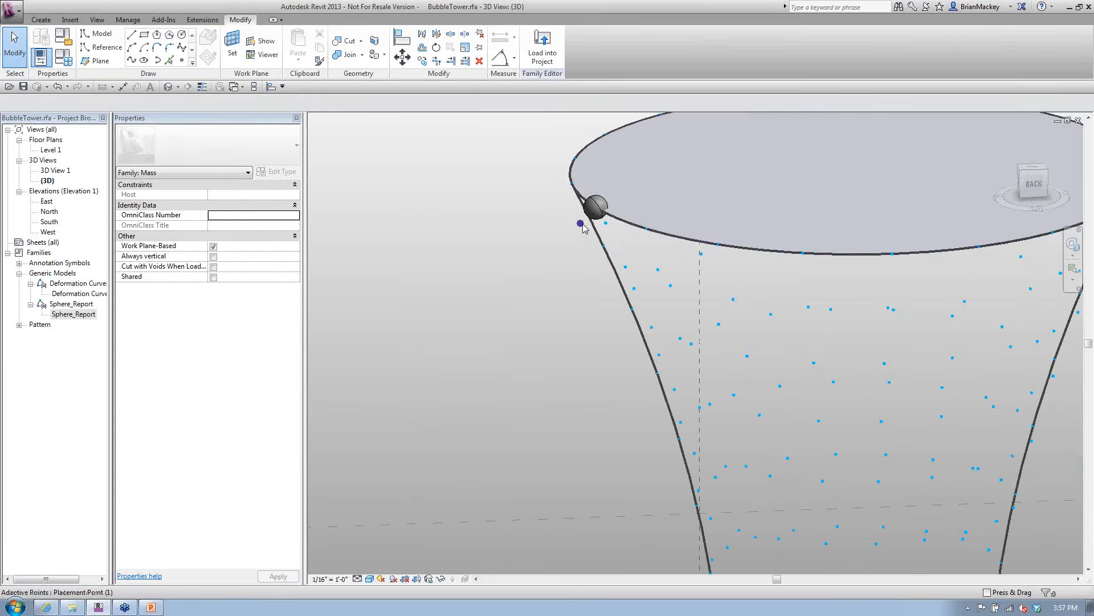
{"action": "left_click", "coordinate": [588, 245]}
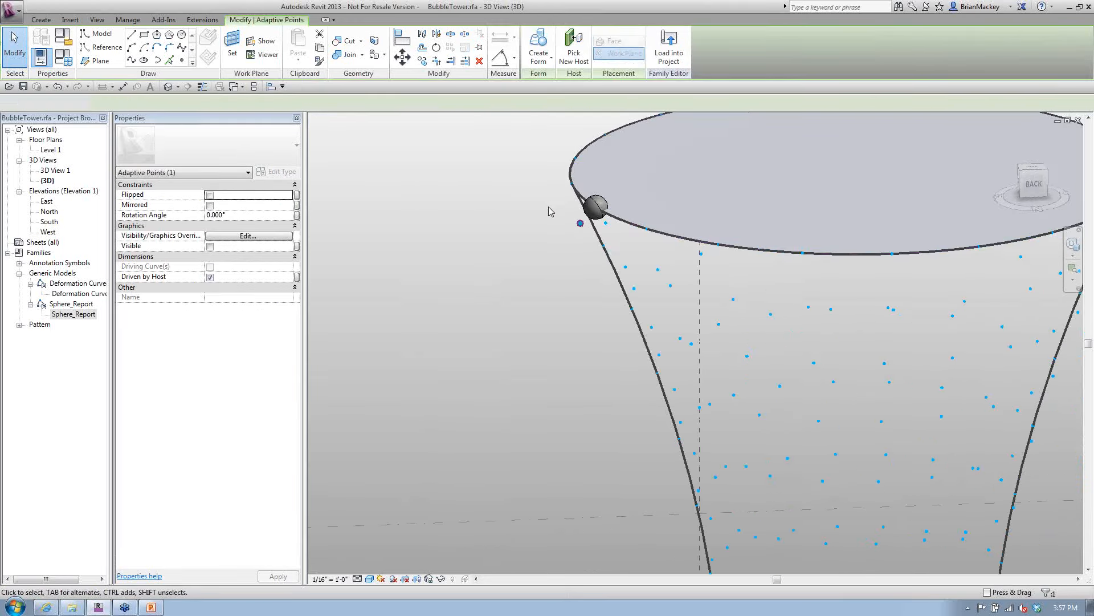
{"action": "left_click", "coordinate": [586, 246]}
{"action": "left_click", "coordinate": [586, 247]}
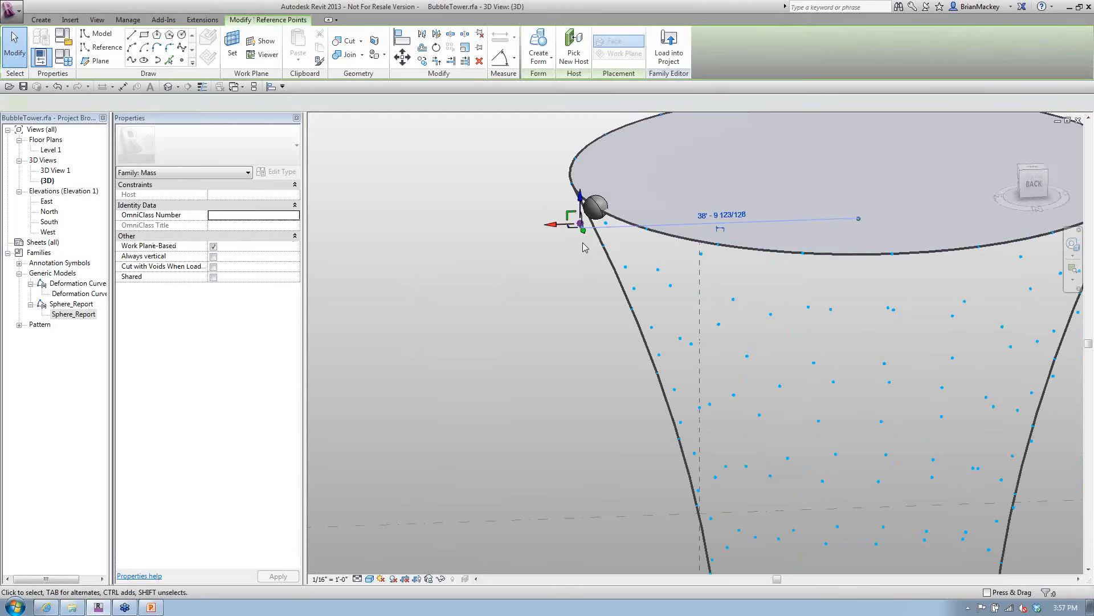
{"action": "left_click_drag", "start_coordinate": [501, 227], "coordinate": [393, 227]}
{"action": "middle_click_drag", "start_coordinate": [525, 300], "coordinate": [627, 335]}
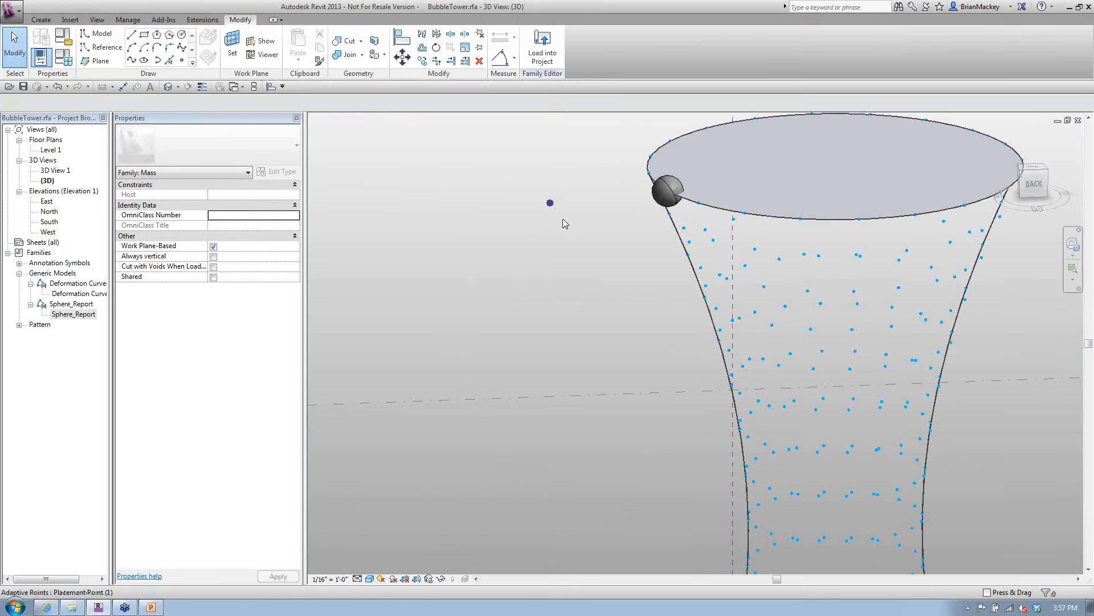
{"action": "left_click", "coordinate": [556, 208]}
{"action": "left_click_drag", "start_coordinate": [504, 162], "coordinate": [581, 248]}
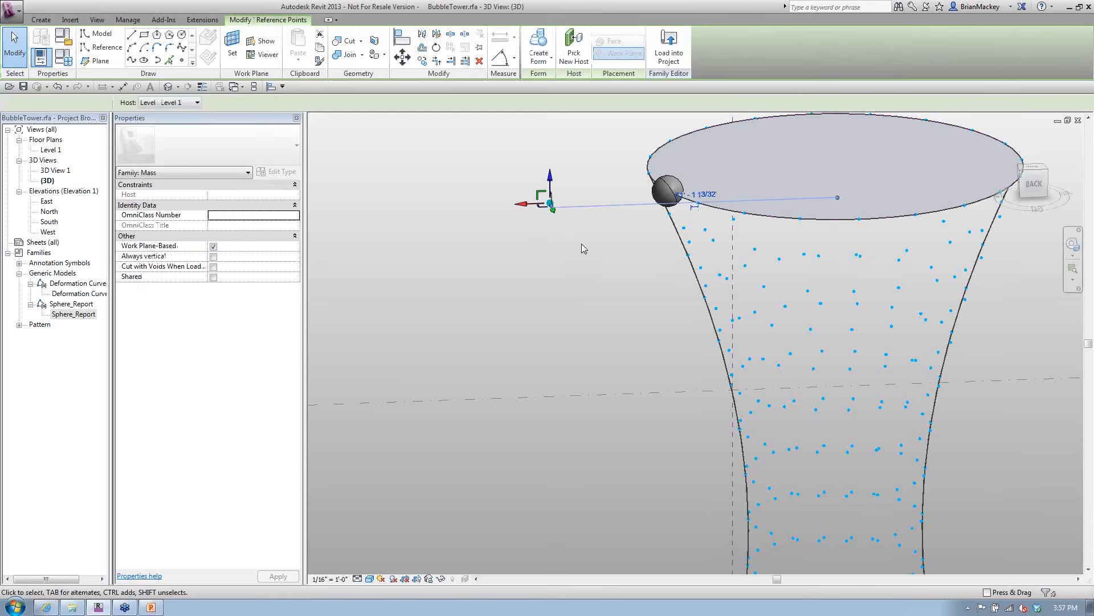
{"action": "left_click", "coordinate": [436, 162]}
{"action": "scroll", "coordinate": [438, 161], "scroll_direction": "down", "scroll_amount": 1}
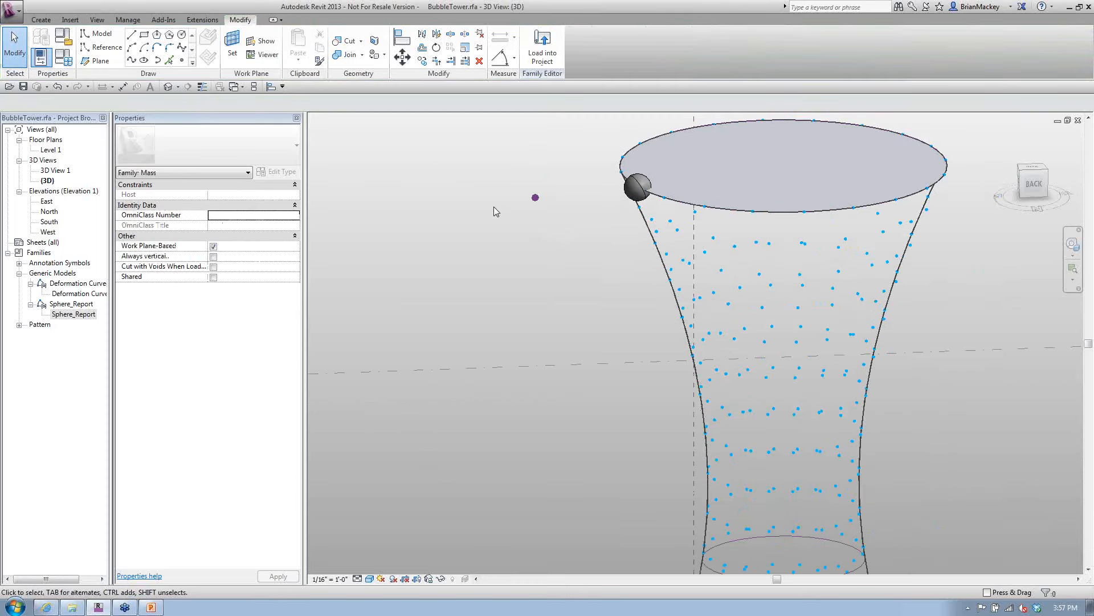
Step: Place a new reference point beside the tower's base, using the picked vertical reference plane through the tower as its placement plane
{"action": "scroll", "coordinate": [494, 206], "scroll_direction": "down", "scroll_amount": 4}
{"action": "left_click", "coordinate": [182, 60]}
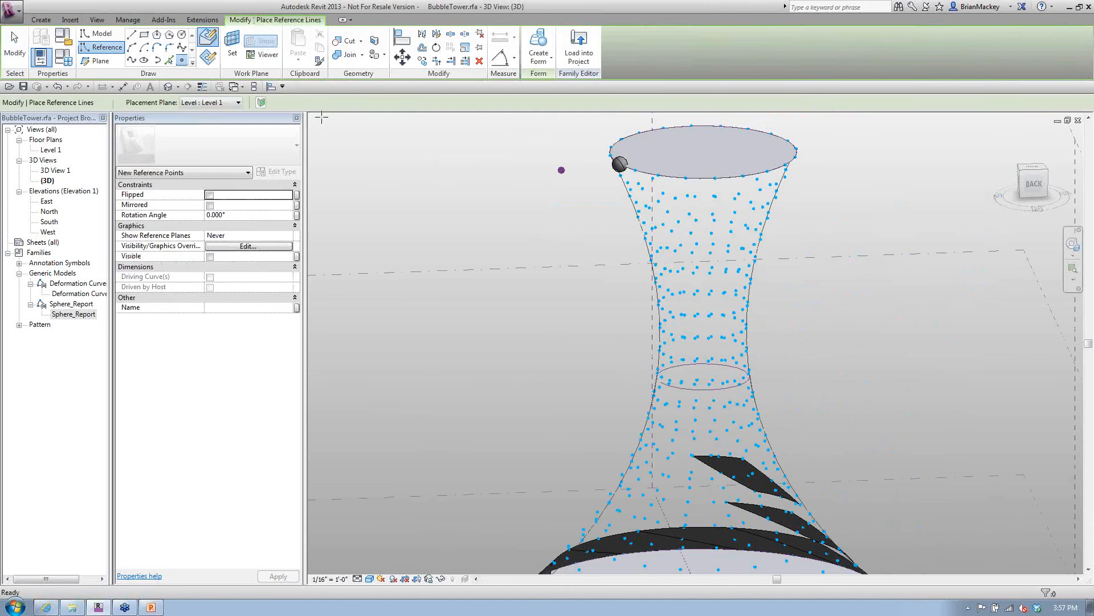
{"action": "scroll", "coordinate": [434, 205], "scroll_direction": "down", "scroll_amount": 1}
{"action": "middle_click_drag", "start_coordinate": [539, 295], "coordinate": [606, 197]}
{"action": "left_click", "coordinate": [228, 103]}
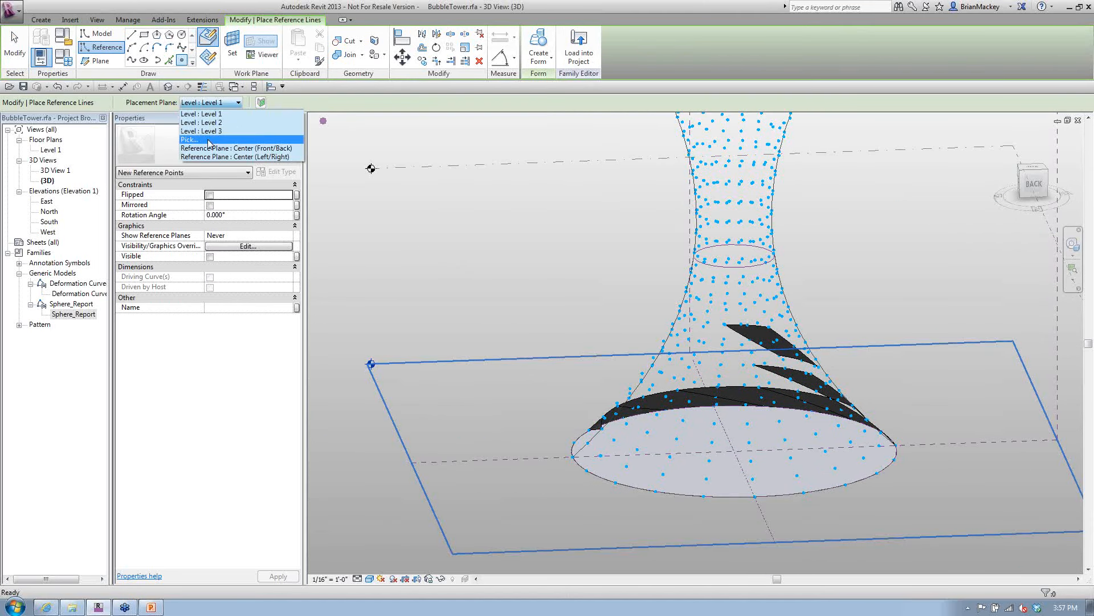
{"action": "left_click", "coordinate": [221, 141]}
{"action": "left_click", "coordinate": [444, 460]}
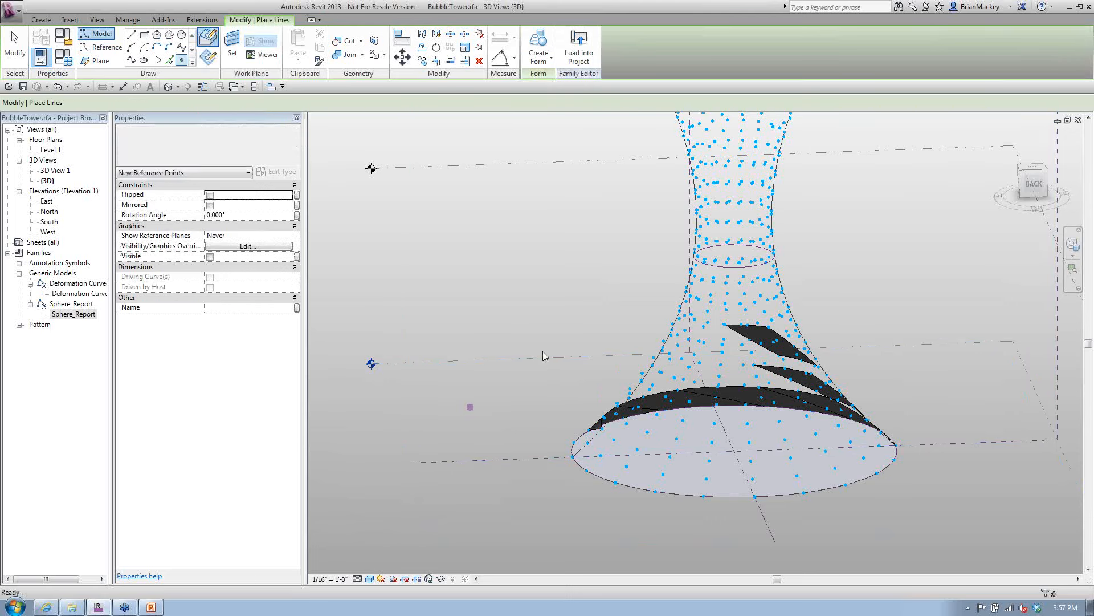
{"action": "key", "text": "Escape"}
{"action": "key", "text": "Escape"}
Step: Place a second Sphere_Report component with its first point on the new reference point and its second on a node of the tower's base rim
{"action": "middle_click_drag", "start_coordinate": [639, 338], "coordinate": [654, 347]}
{"action": "scroll", "coordinate": [653, 347], "scroll_direction": "down", "scroll_amount": 1}
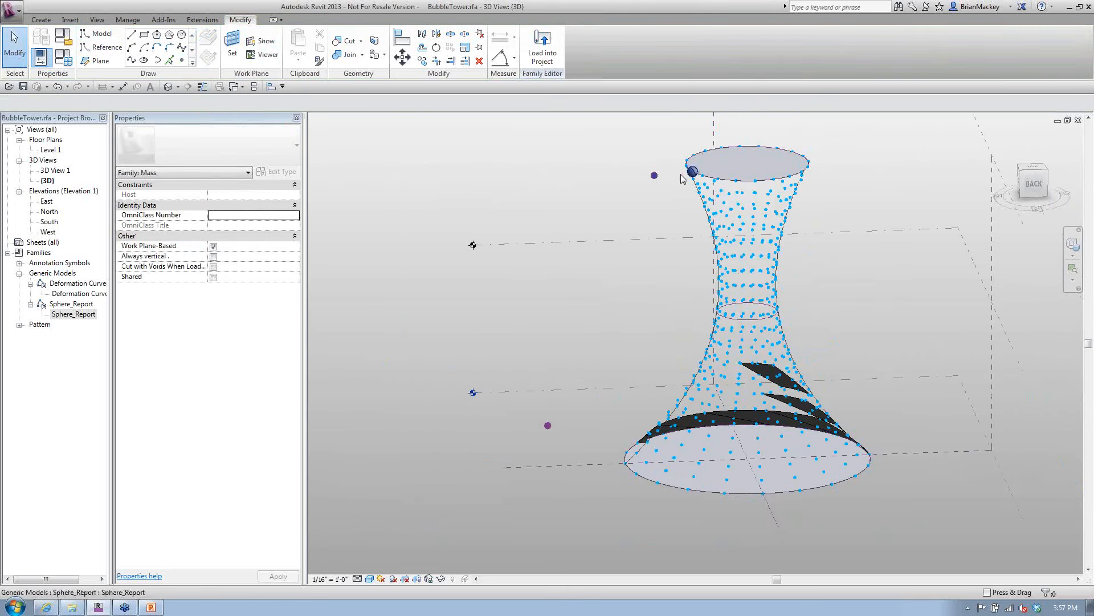
{"action": "left_click", "coordinate": [74, 314]}
{"action": "left_click_drag", "start_coordinate": [384, 390], "coordinate": [390, 396]}
{"action": "scroll", "coordinate": [633, 461], "scroll_direction": "up", "scroll_amount": 3}
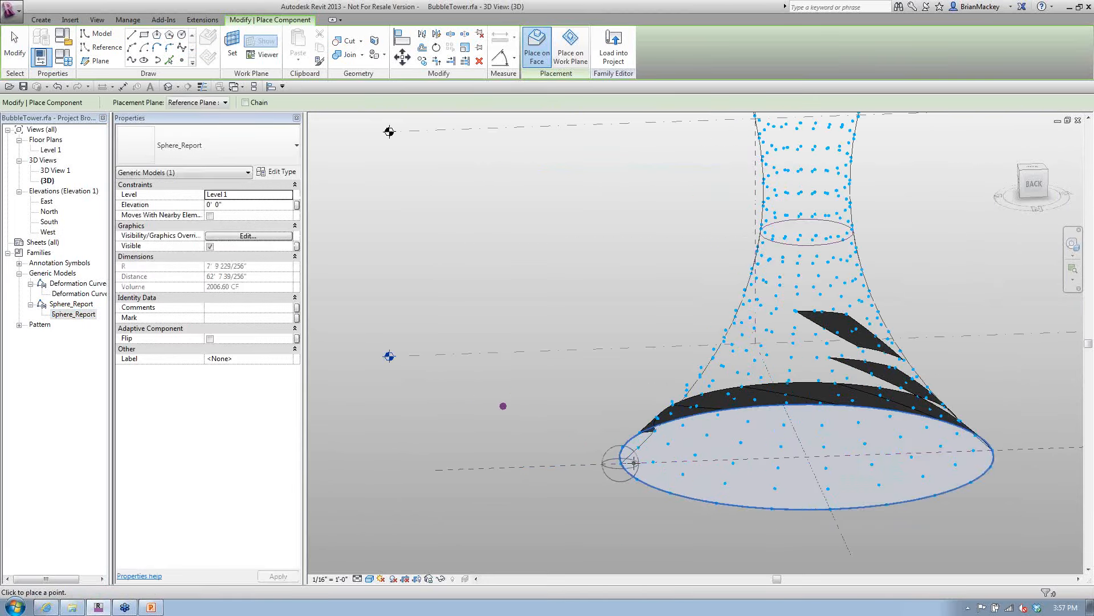
{"action": "scroll", "coordinate": [641, 467], "scroll_direction": "down", "scroll_amount": 4}
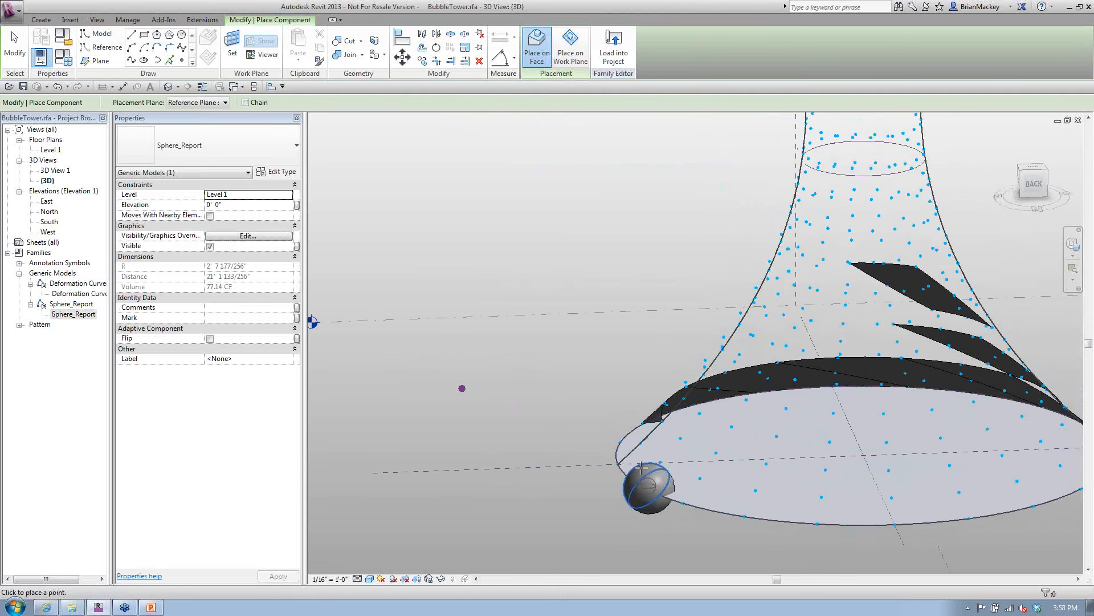
{"action": "scroll", "coordinate": [624, 318], "scroll_direction": "down", "scroll_amount": 2}
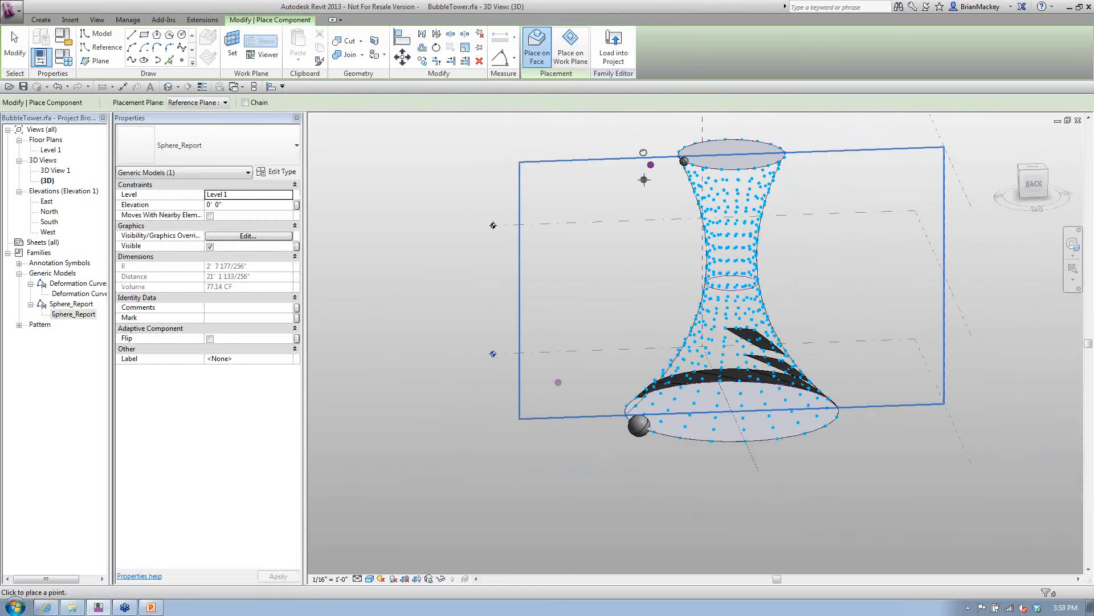
{"action": "key", "text": "Escape"}
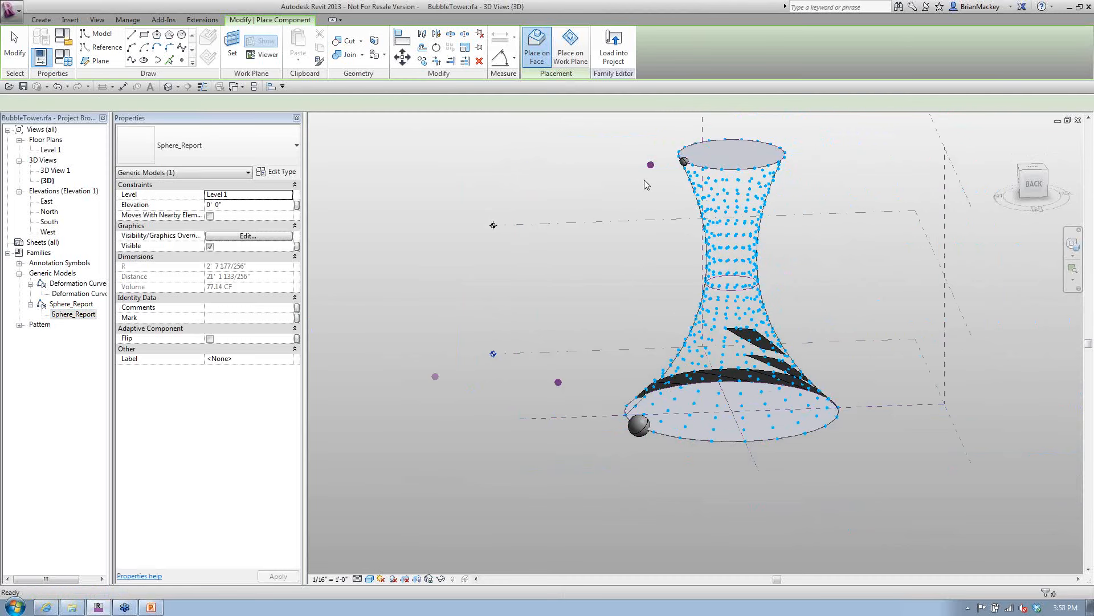
{"action": "key", "text": "Escape"}
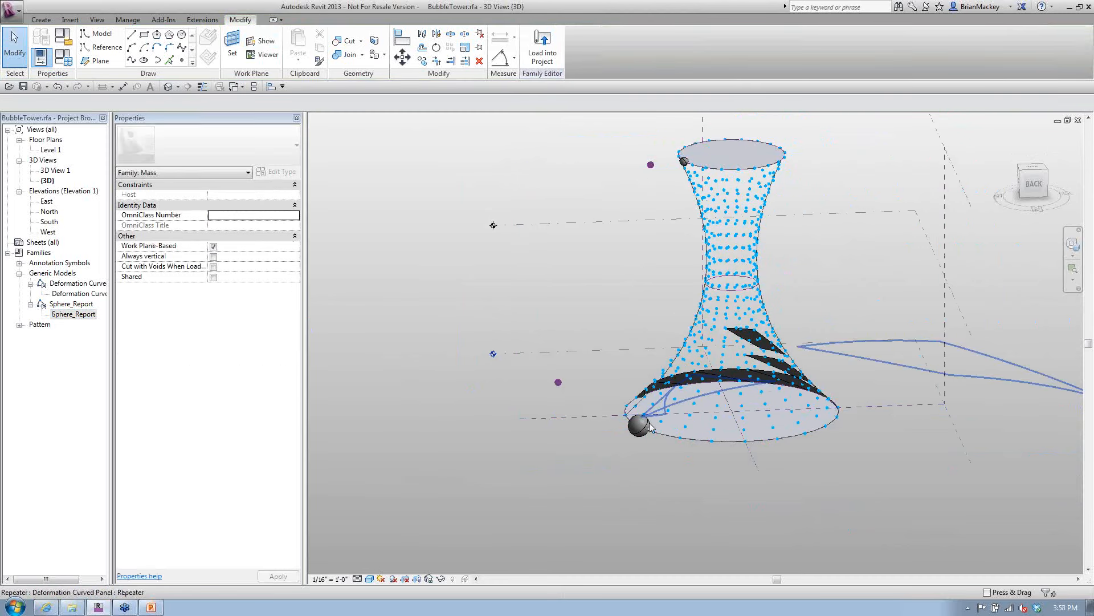
{"action": "scroll", "coordinate": [651, 429], "scroll_direction": "up", "scroll_amount": 3}
{"action": "scroll", "coordinate": [651, 428], "scroll_direction": "down", "scroll_amount": 1}
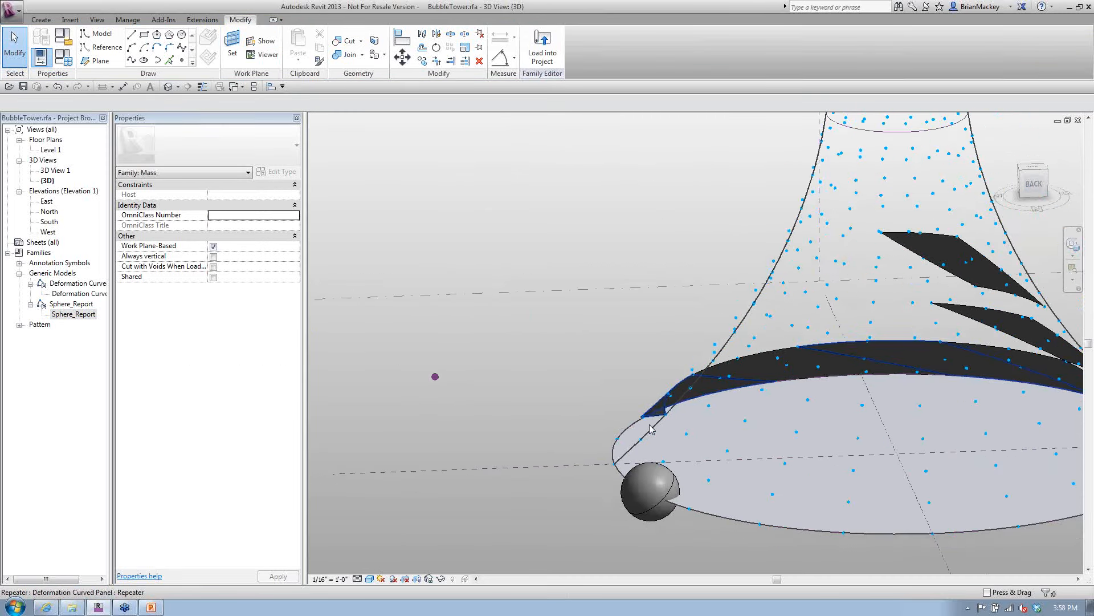
{"action": "scroll", "coordinate": [652, 429], "scroll_direction": "down", "scroll_amount": 3}
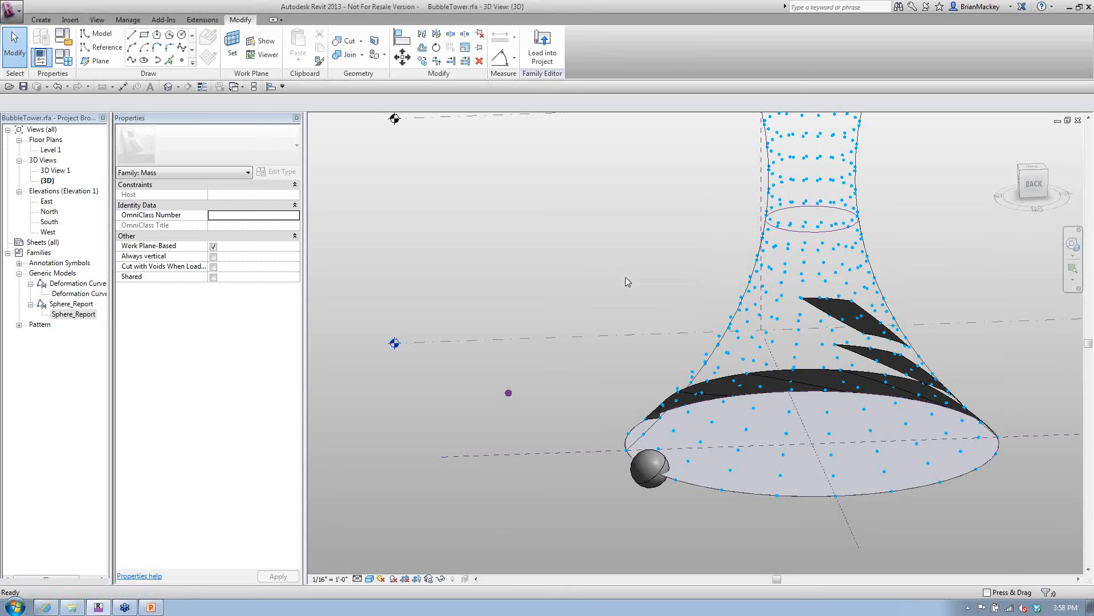
Step: Switch to Family4, enable Cut with Voids When Loaded, and change the four-sided frame form to Void
{"action": "key", "text": "ctrl+Tab"}
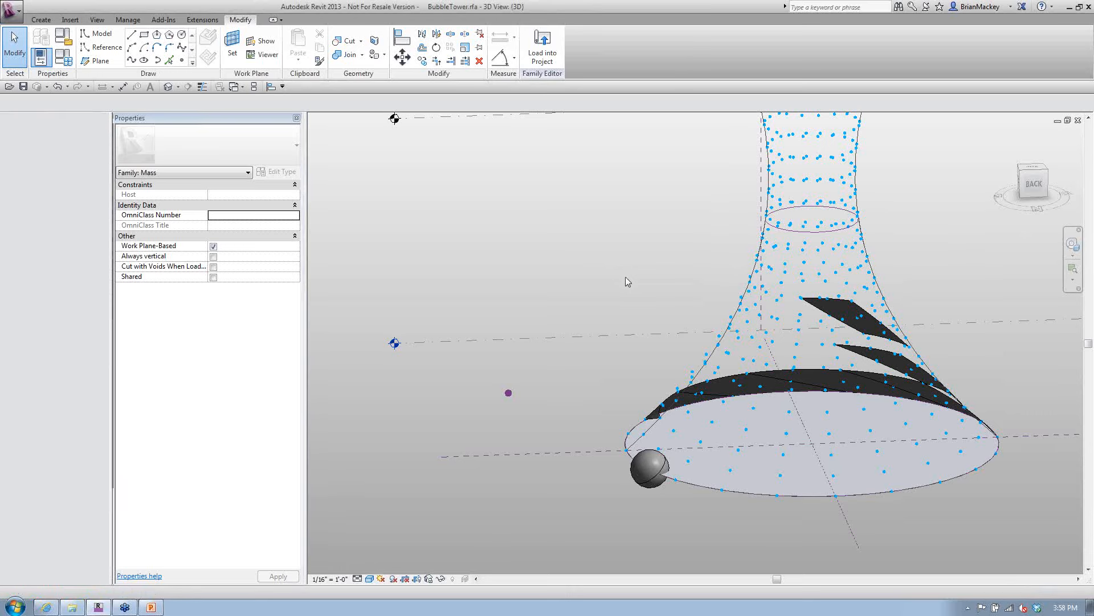
{"action": "key", "text": "ctrl+Tab"}
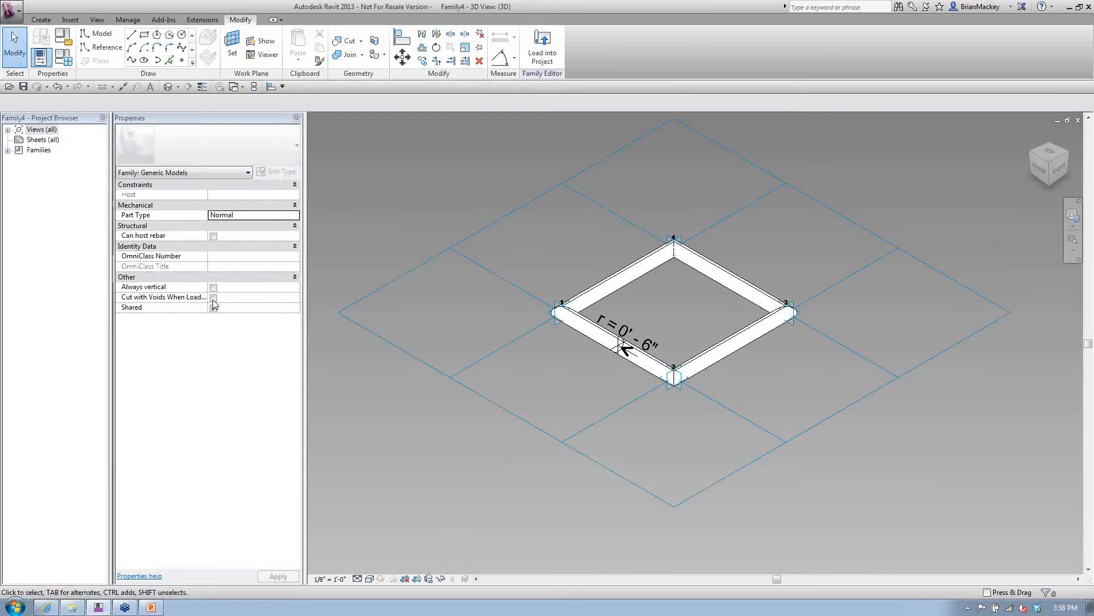
{"action": "left_click", "coordinate": [214, 297]}
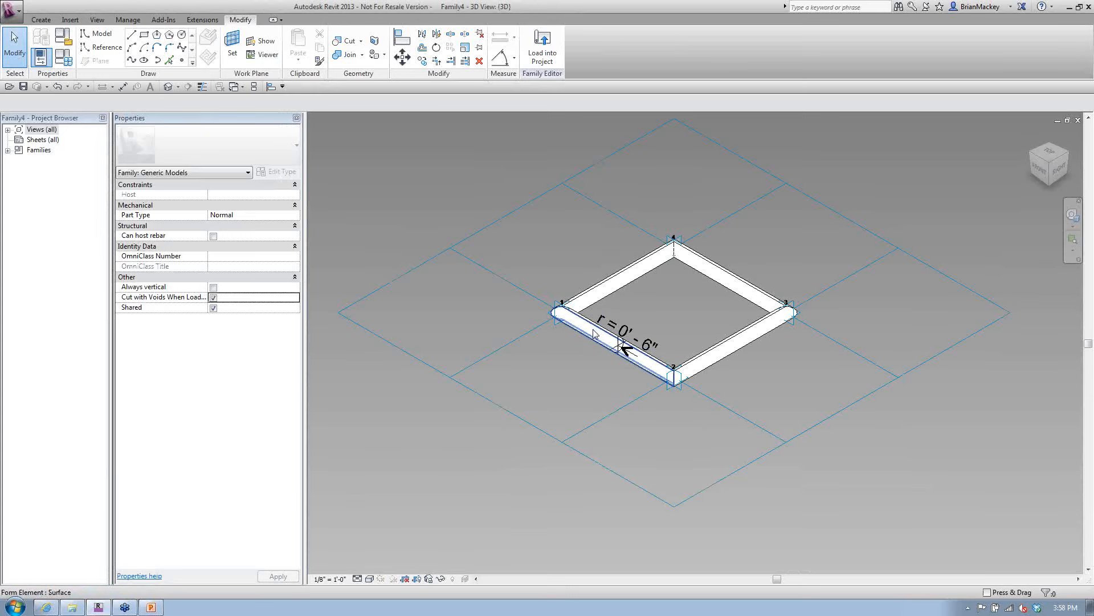
{"action": "left_click", "coordinate": [594, 332]}
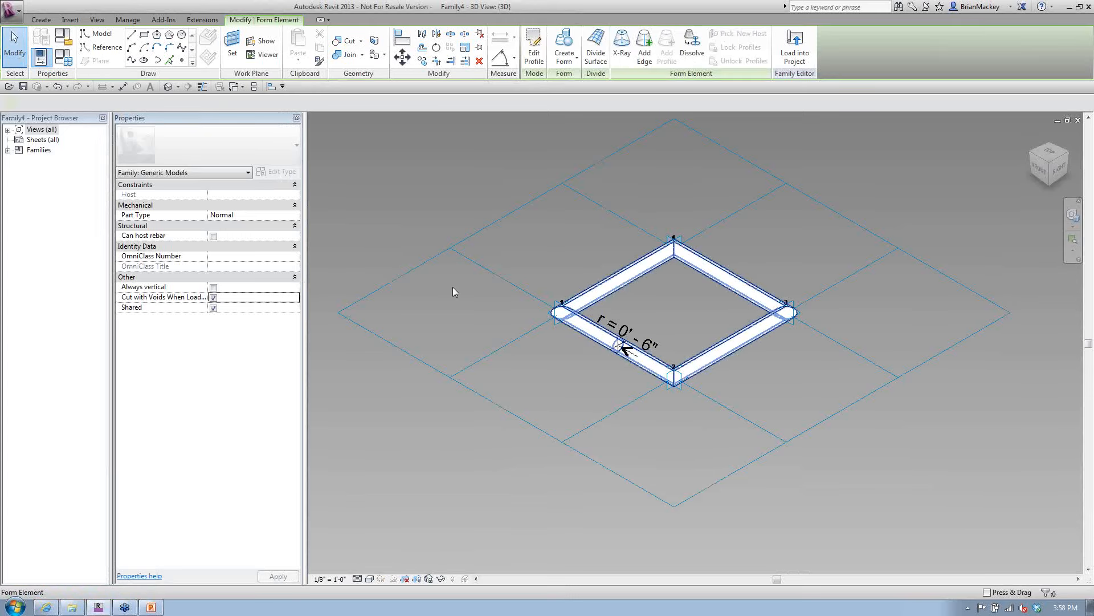
{"action": "left_click", "coordinate": [287, 256]}
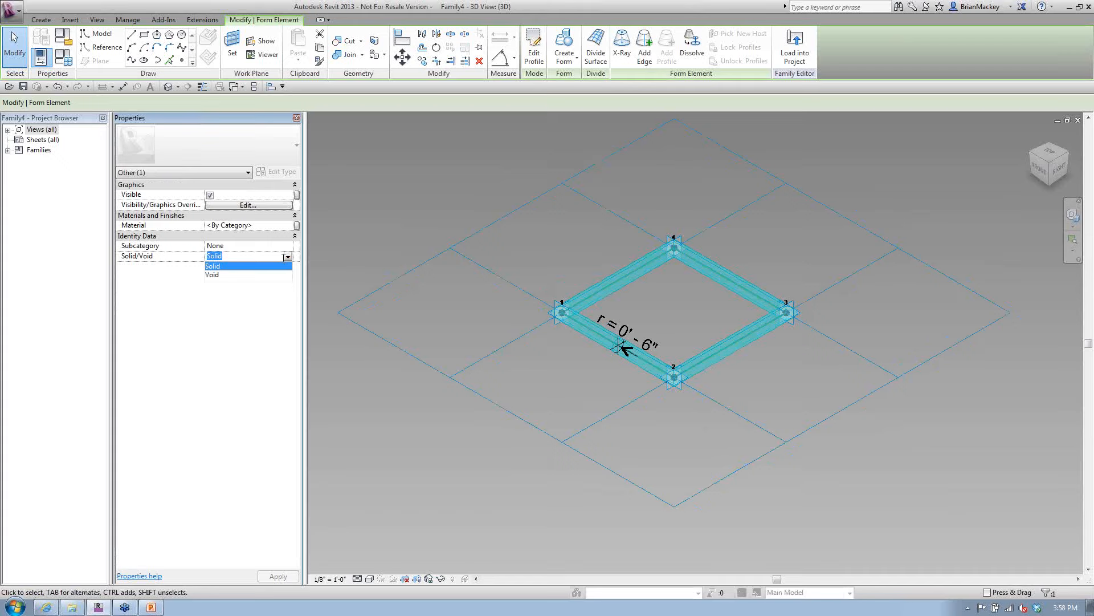
{"action": "left_click", "coordinate": [211, 275]}
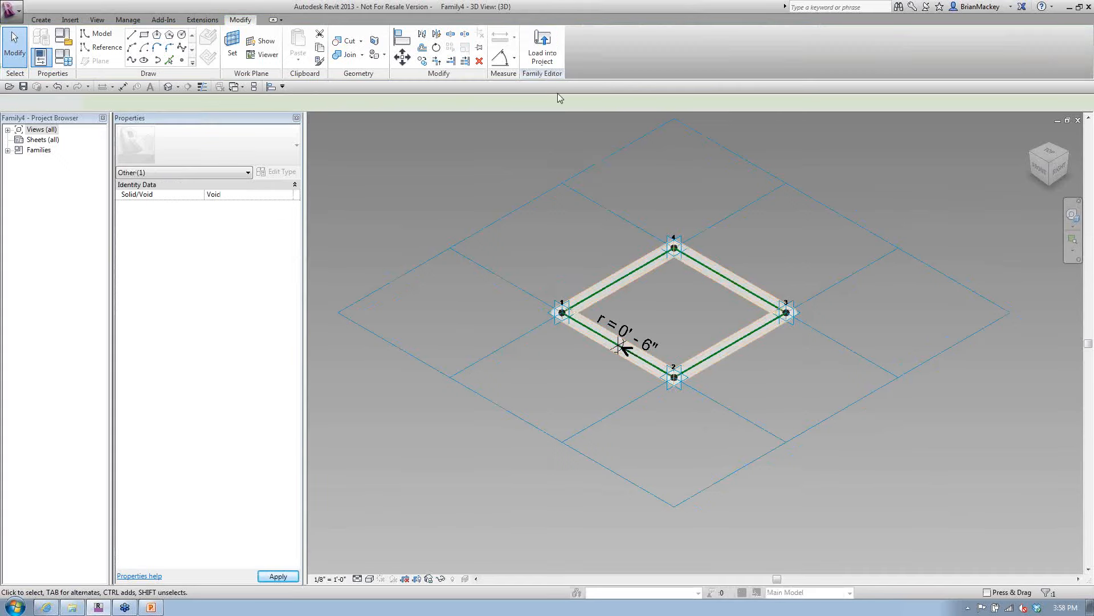
Step: Load Family4 into Project1, overwriting the existing version
{"action": "left_click", "coordinate": [543, 48]}
{"action": "left_click", "coordinate": [516, 391]}
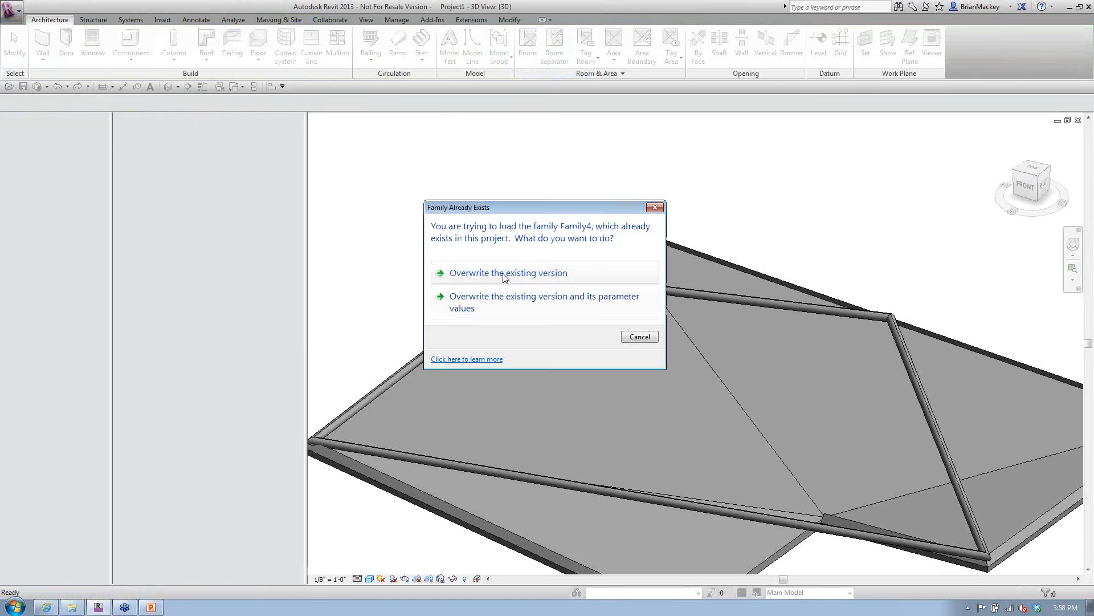
{"action": "left_click", "coordinate": [505, 275]}
{"action": "scroll", "coordinate": [613, 307], "scroll_direction": "down", "scroll_amount": 2}
{"action": "scroll", "coordinate": [379, 399], "scroll_direction": "up", "scroll_amount": 5}
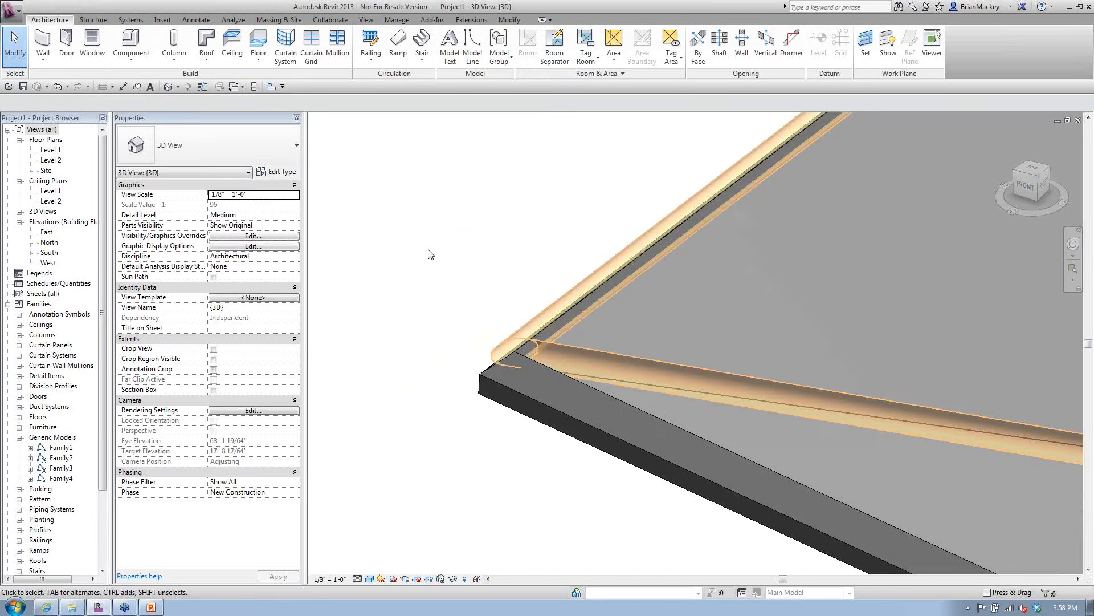
Step: Dismiss the save reminder and cut the slab with the Family4 void frame using Cut Geometry
{"action": "left_click", "coordinate": [509, 21]}
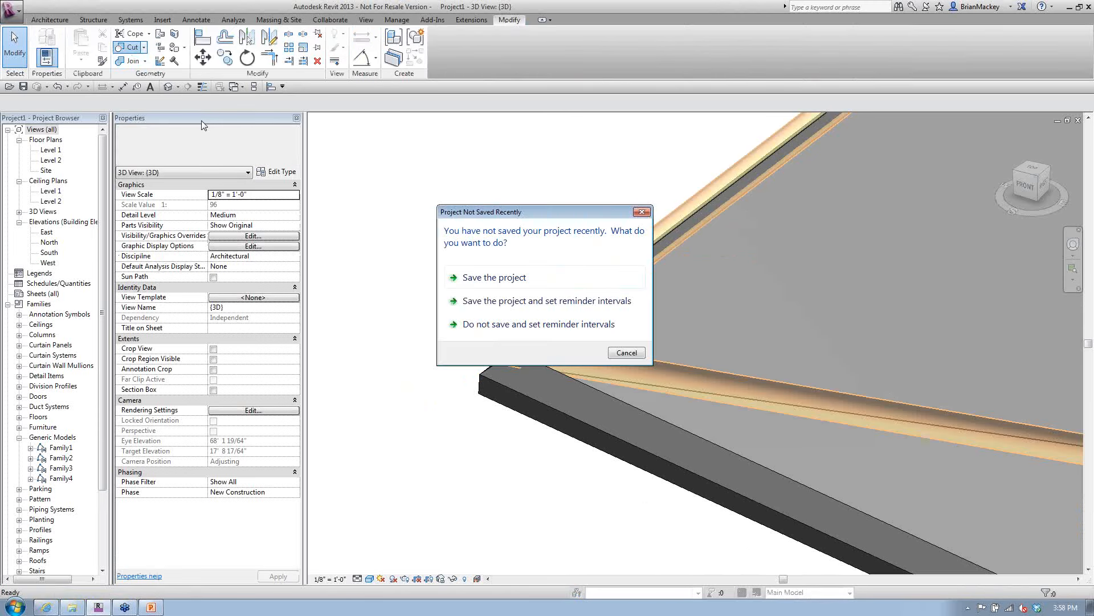
{"action": "left_click", "coordinate": [626, 353]}
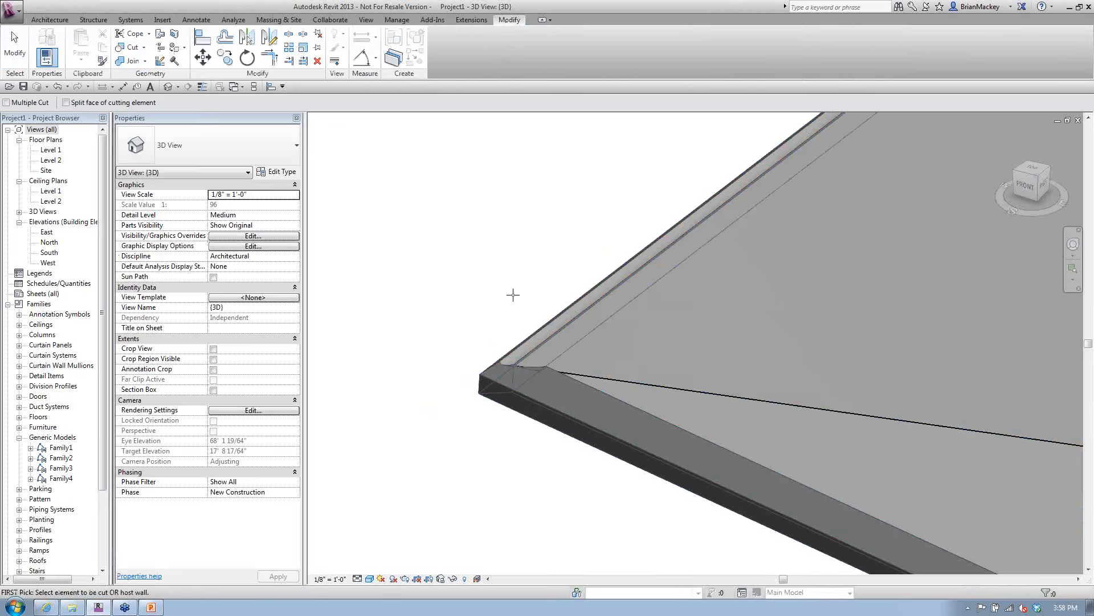
{"action": "right_click", "coordinate": [480, 257]}
{"action": "left_click", "coordinate": [508, 269]}
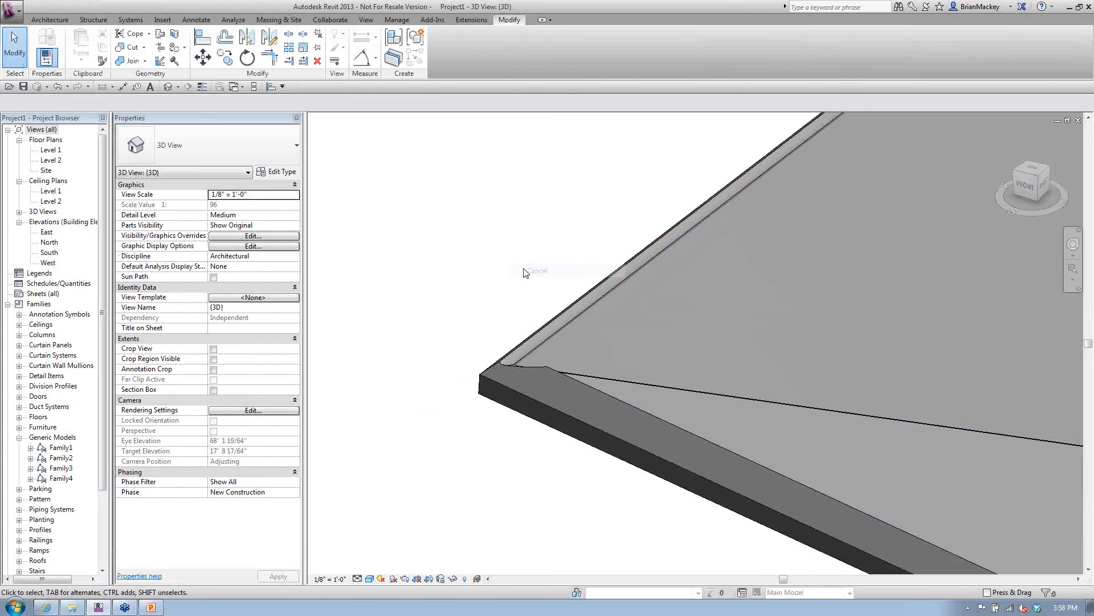
Step: Examine the groove the void cuts along the slab's edges and at its corner
{"action": "middle_click_drag", "start_coordinate": [675, 399], "coordinate": [453, 392]}
{"action": "middle_click_drag", "start_coordinate": [1006, 480], "coordinate": [903, 476]}
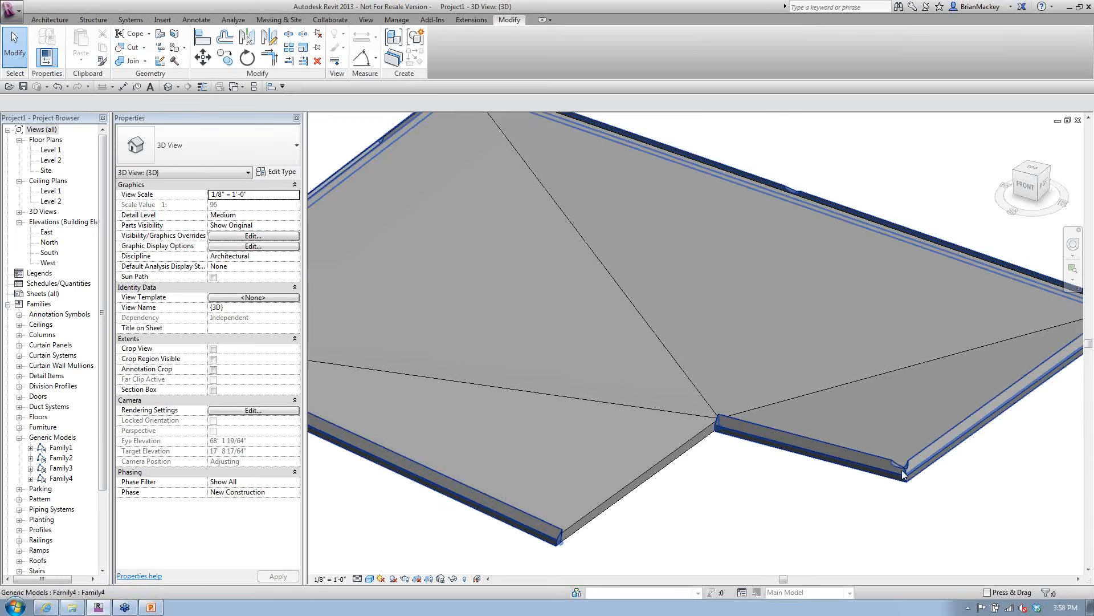
{"action": "scroll", "coordinate": [902, 472], "scroll_direction": "up", "scroll_amount": 6}
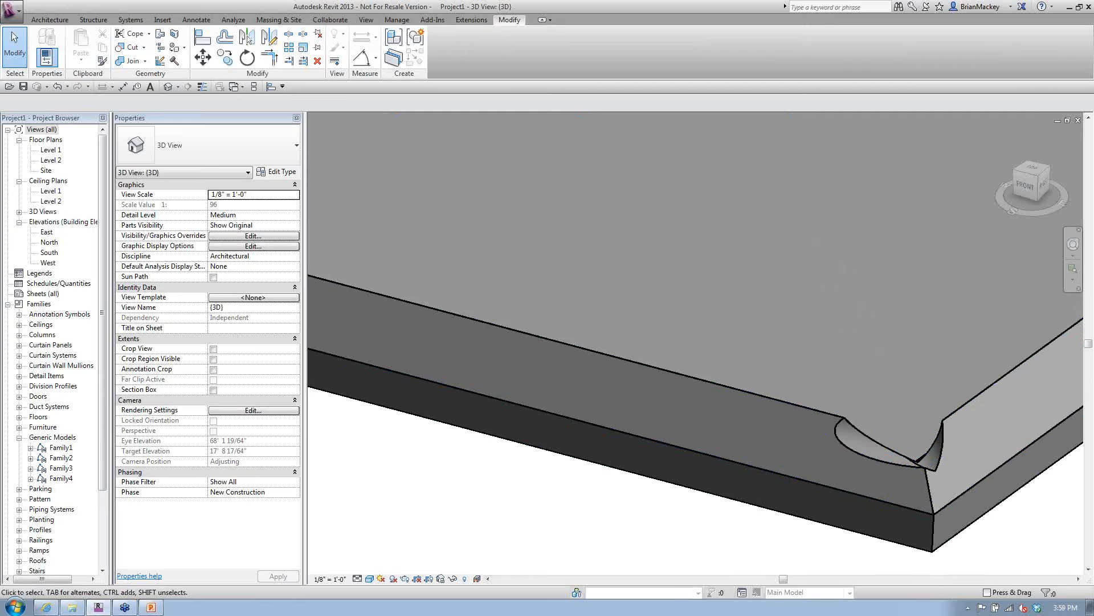
{"action": "scroll", "coordinate": [836, 296], "scroll_direction": "up", "scroll_amount": 1}
{"action": "middle_click_drag", "start_coordinate": [837, 296], "coordinate": [790, 322]}
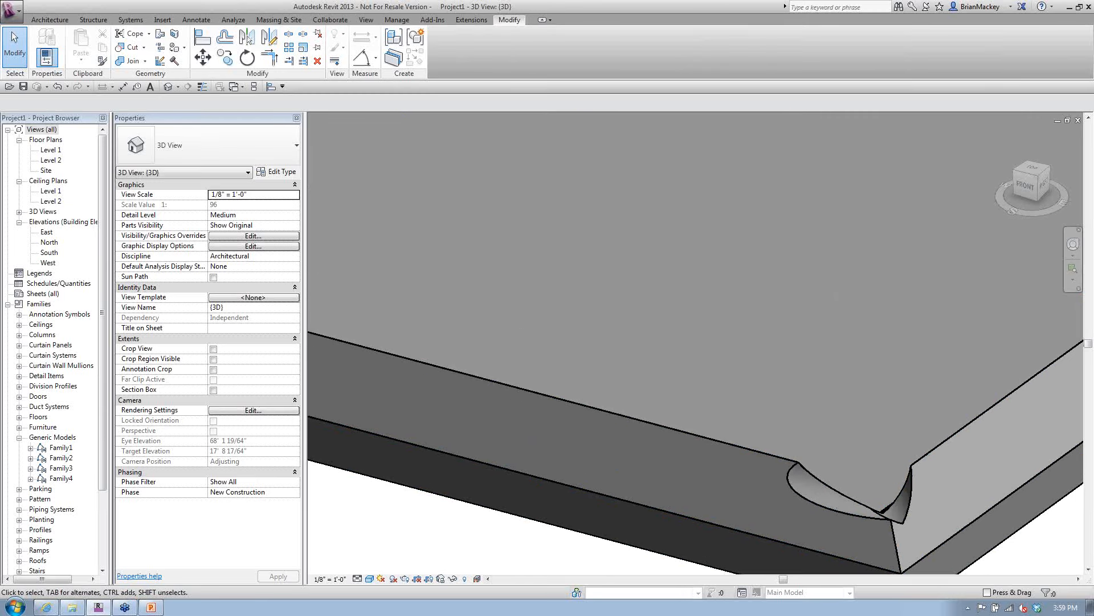
{"action": "scroll", "coordinate": [836, 297], "scroll_direction": "down", "scroll_amount": 1}
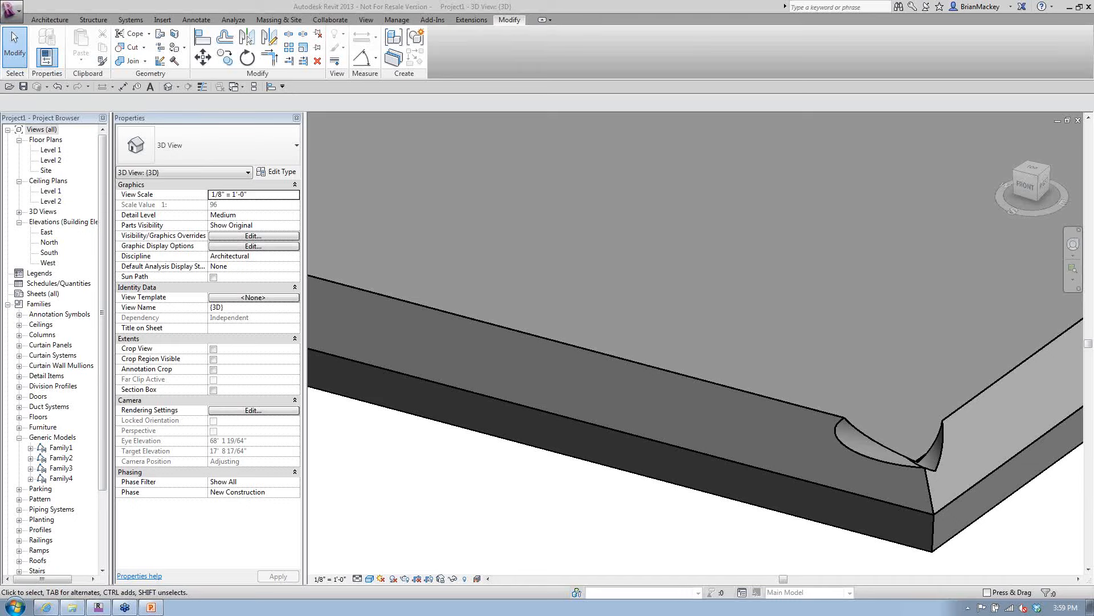
{"action": "scroll", "coordinate": [805, 268], "scroll_direction": "down", "scroll_amount": 5}
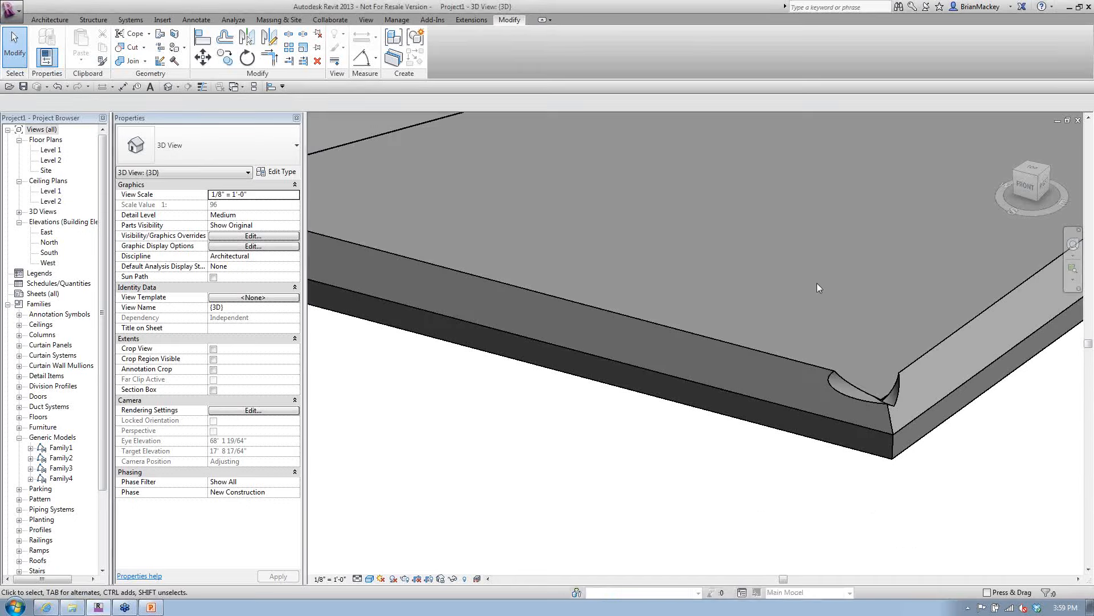
{"action": "scroll", "coordinate": [817, 286], "scroll_direction": "down", "scroll_amount": 6}
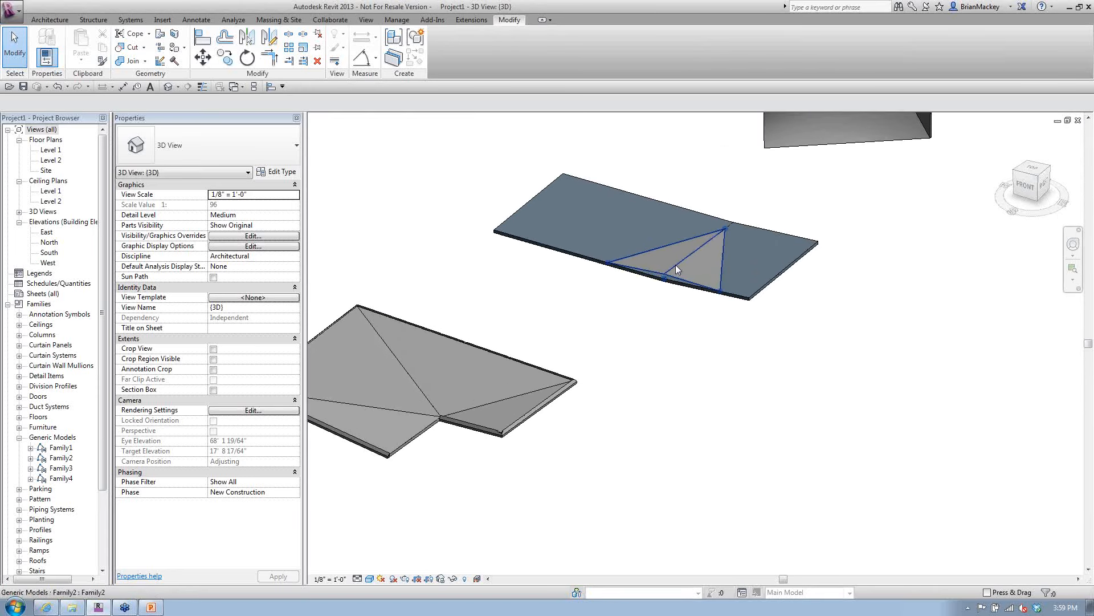
Step: In the Level 1 floor plan, place an aligned dimension from the slab's lower edge to the apex of the triangular panel
{"action": "scroll", "coordinate": [681, 265], "scroll_direction": "up", "scroll_amount": 5}
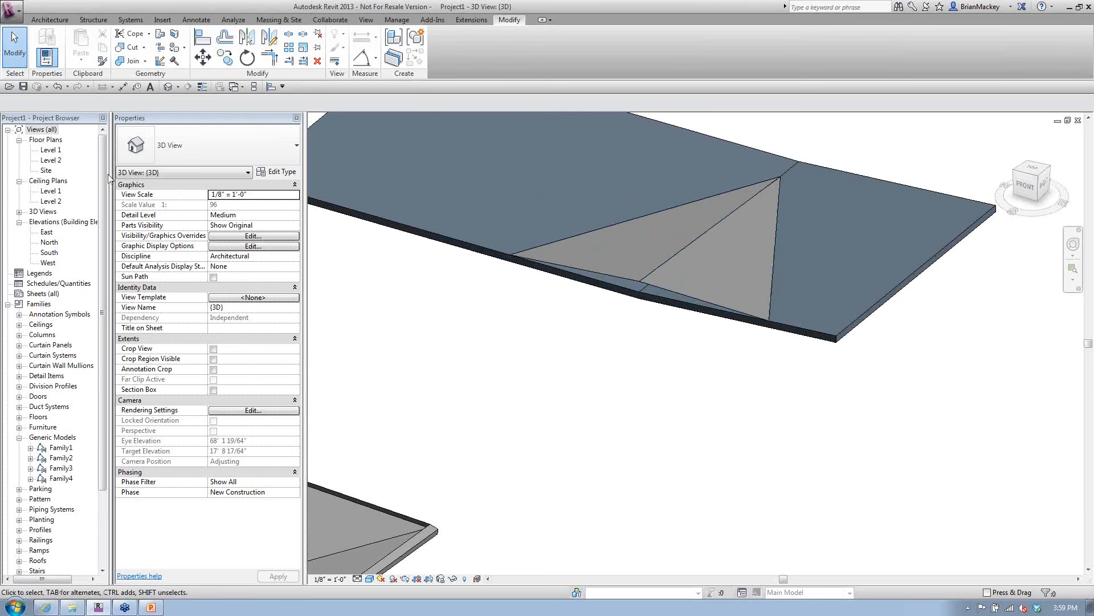
{"action": "double_click", "coordinate": [51, 150]}
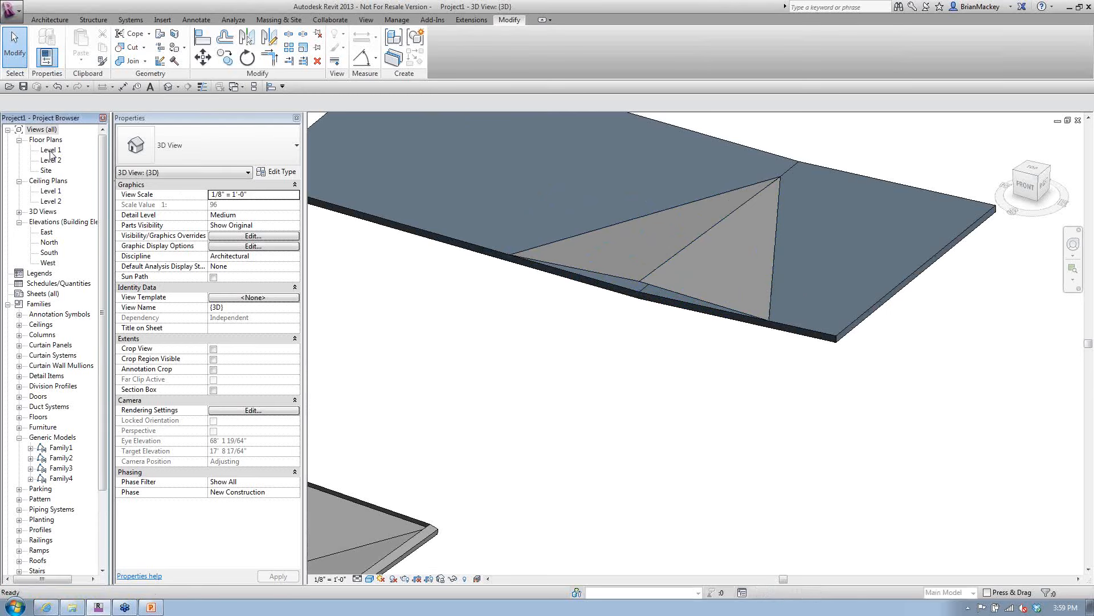
{"action": "middle_click_drag", "start_coordinate": [752, 331], "coordinate": [697, 371]}
{"action": "left_click", "coordinate": [121, 87]}
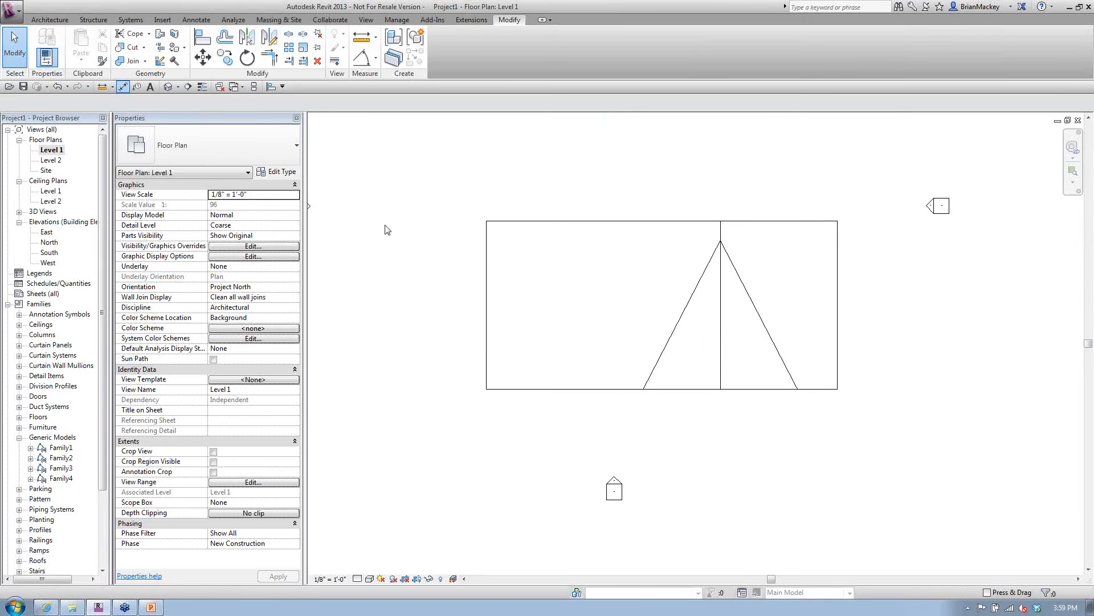
{"action": "left_click", "coordinate": [641, 389]}
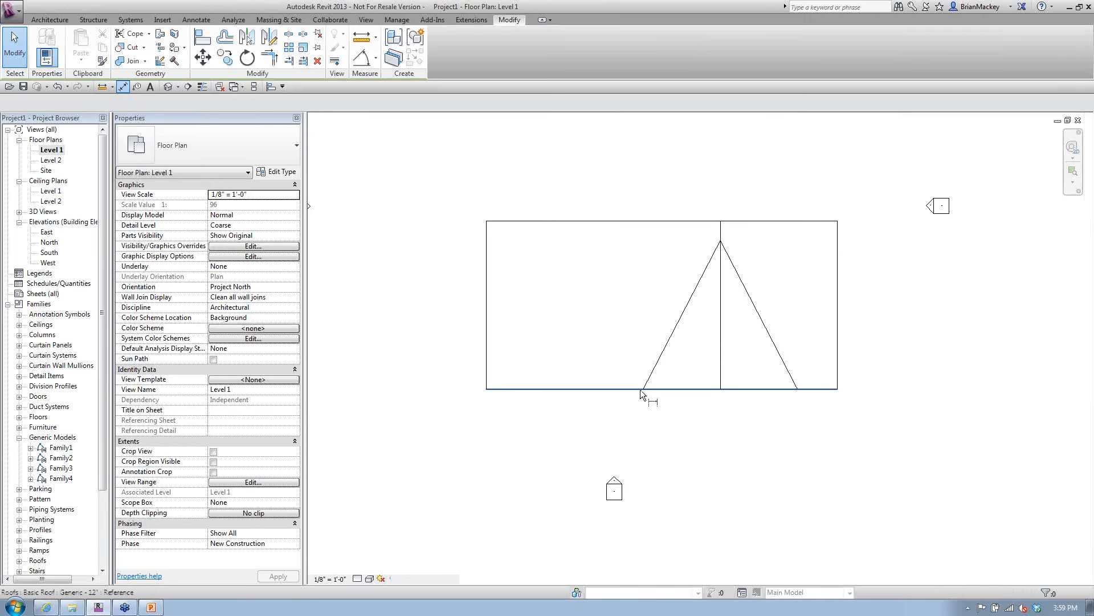
{"action": "left_click", "coordinate": [719, 241]}
{"action": "left_click", "coordinate": [611, 271]}
{"action": "scroll", "coordinate": [632, 290], "scroll_direction": "up", "scroll_amount": 3}
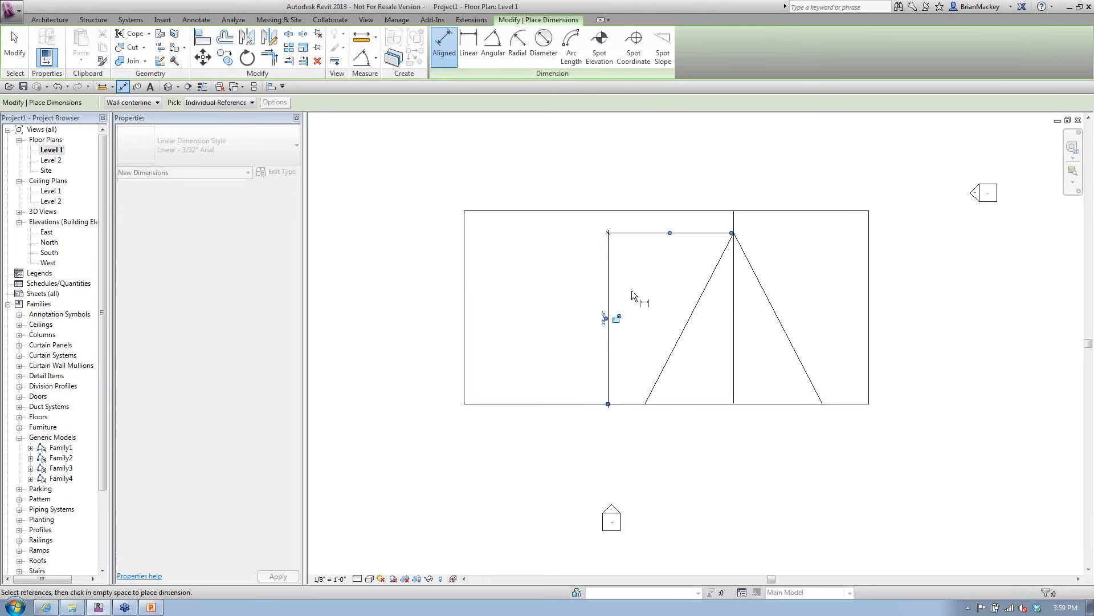
{"action": "right_click", "coordinate": [631, 274]}
{"action": "left_click", "coordinate": [658, 278]}
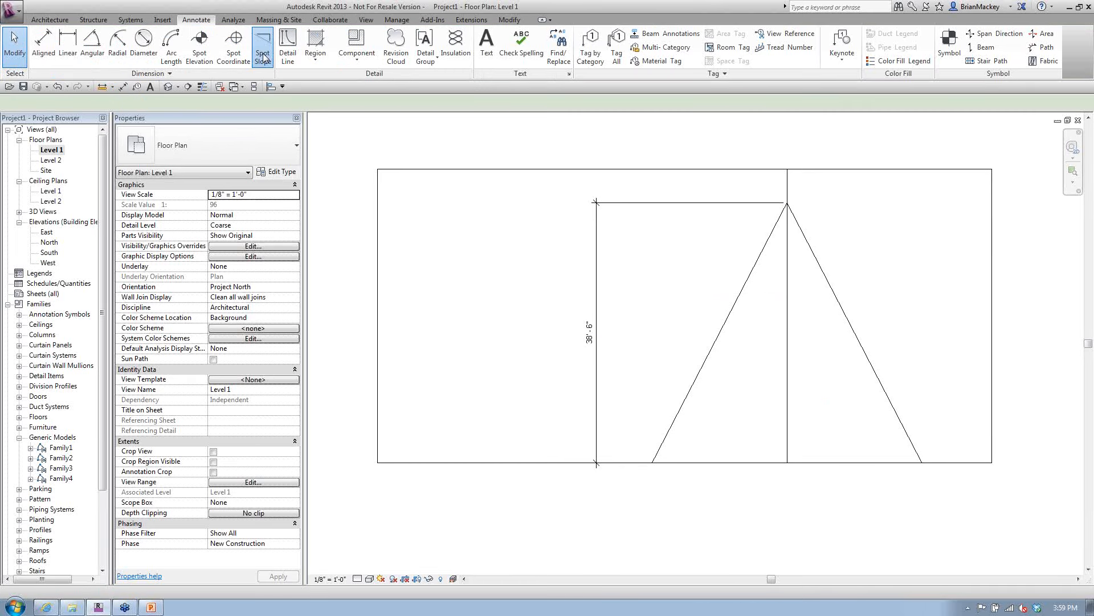
Step: Place spot slopes along the triangular panel's centre line and on its left and right faces
{"action": "left_click", "coordinate": [263, 56]}
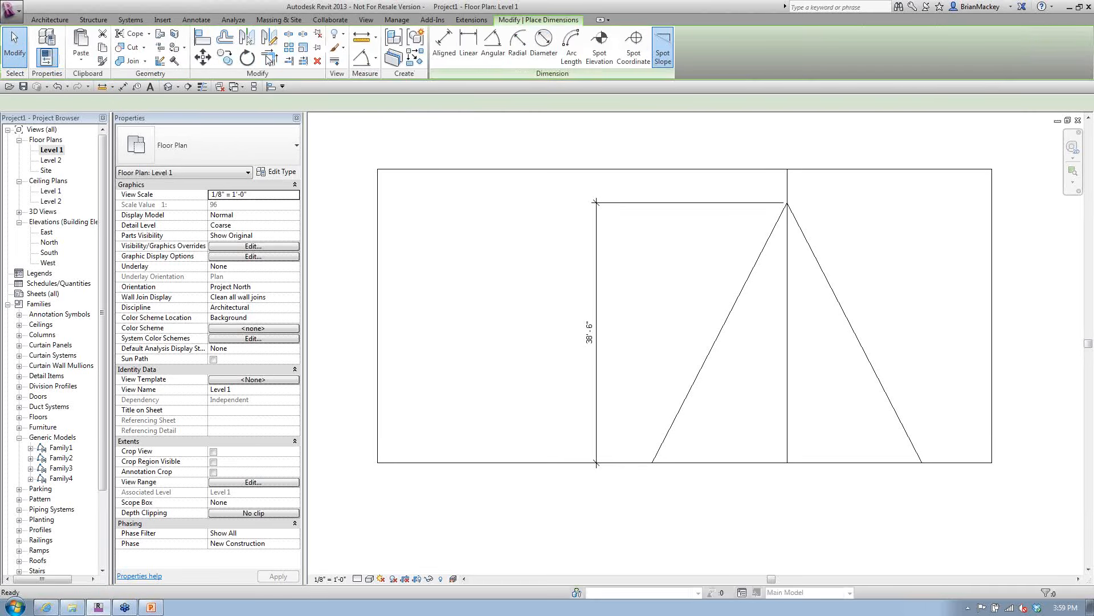
{"action": "left_click", "coordinate": [788, 365]}
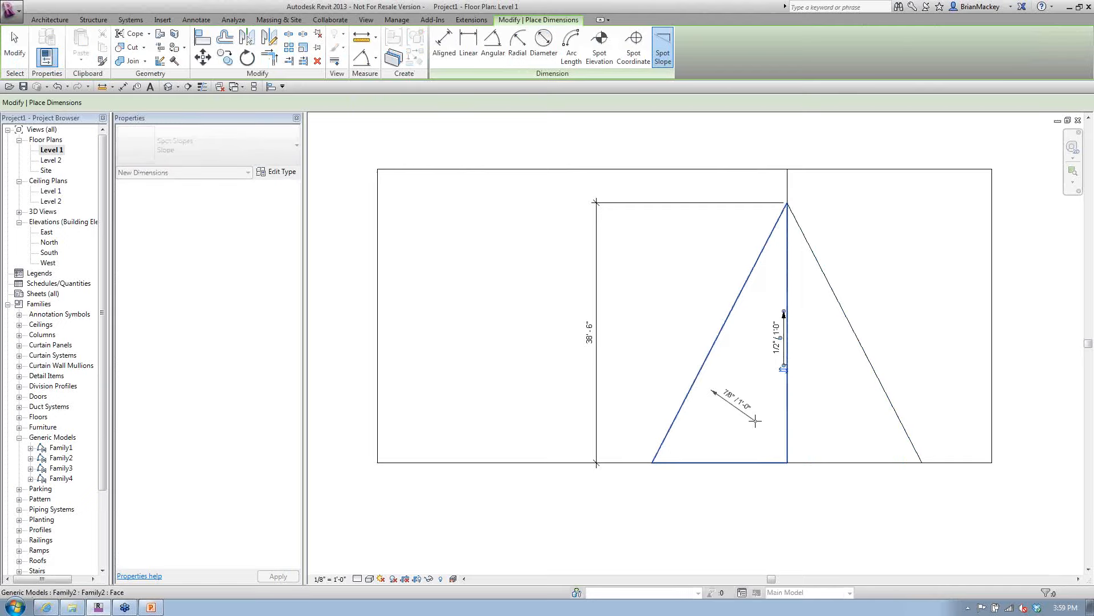
{"action": "left_click", "coordinate": [819, 414]}
{"action": "scroll", "coordinate": [822, 419], "scroll_direction": "up", "scroll_amount": 2}
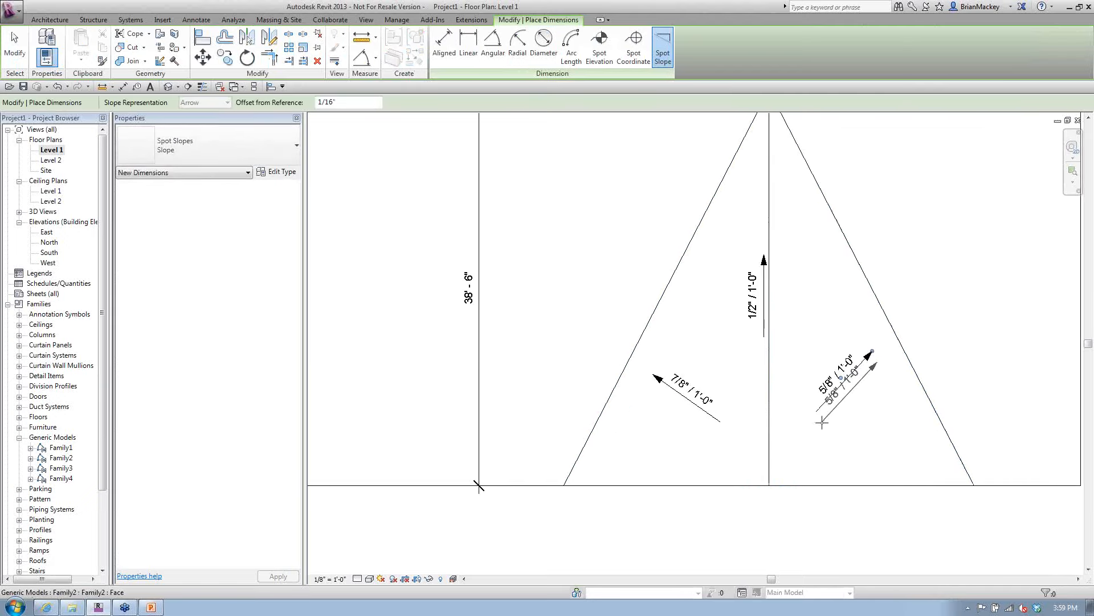
{"action": "scroll", "coordinate": [823, 422], "scroll_direction": "down", "scroll_amount": 3}
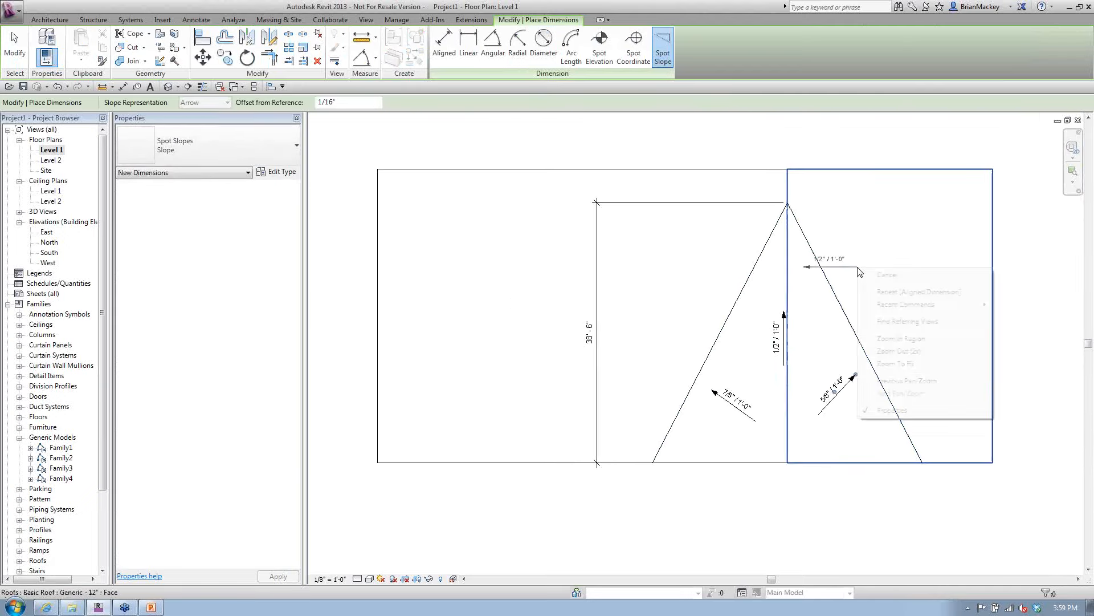
{"action": "right_click", "coordinate": [859, 268]}
{"action": "left_click", "coordinate": [888, 274]}
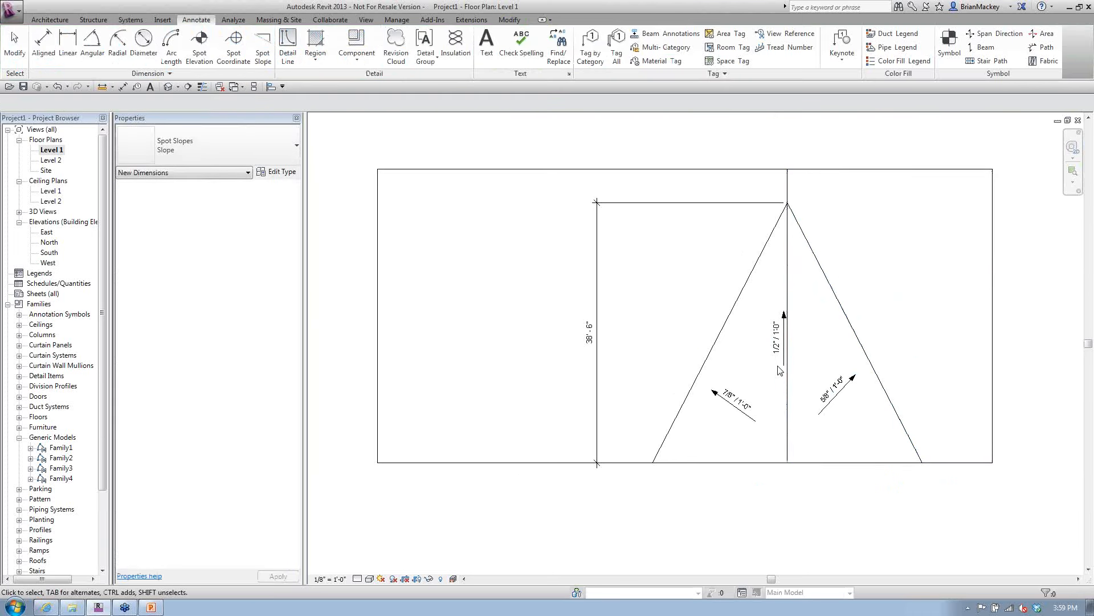
{"action": "scroll", "coordinate": [783, 365], "scroll_direction": "up", "scroll_amount": 1}
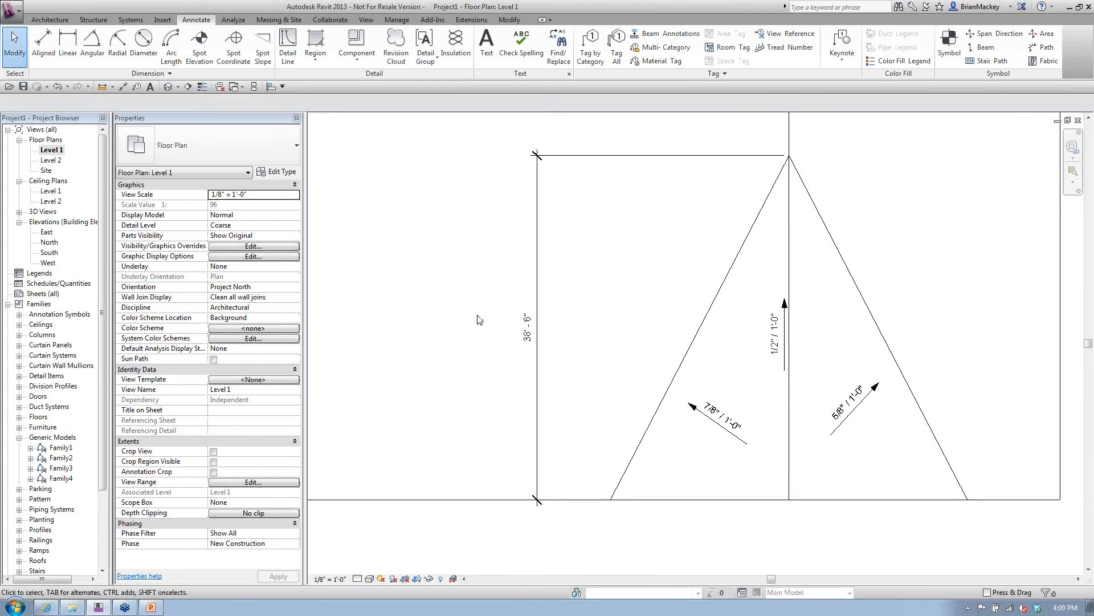
Step: Switch to the Deformation Curved Panel family and set its family category to Windows
{"action": "double_click", "coordinate": [689, 352]}
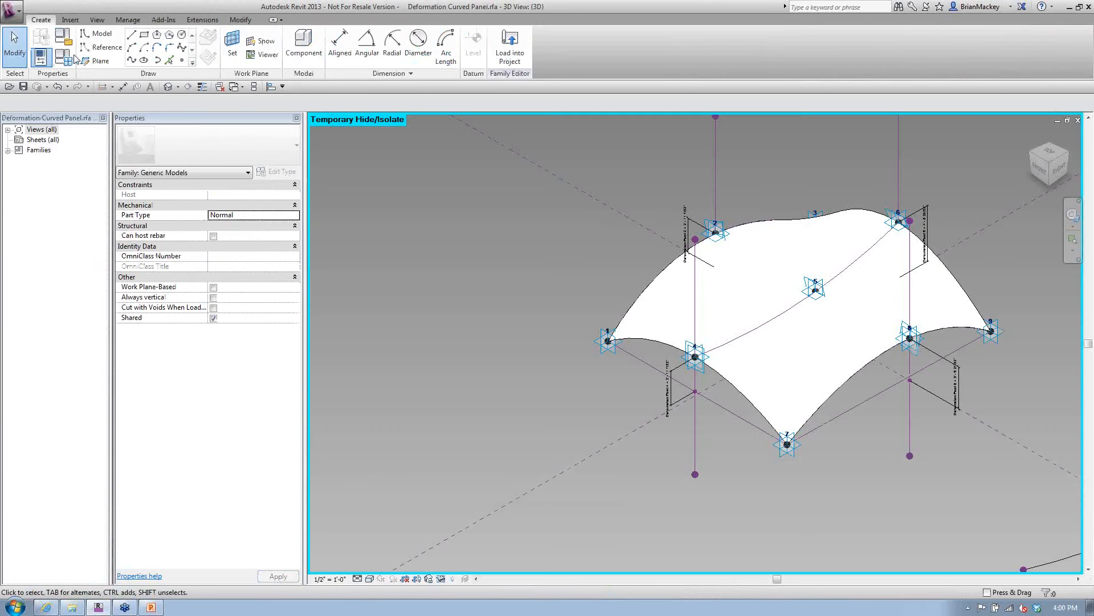
{"action": "left_click", "coordinate": [62, 39]}
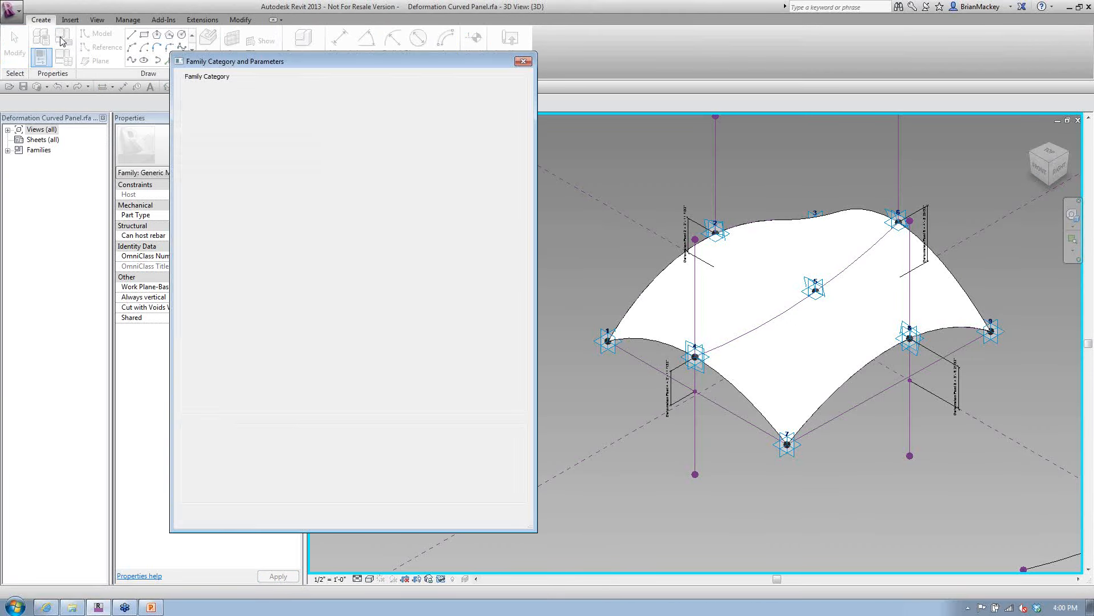
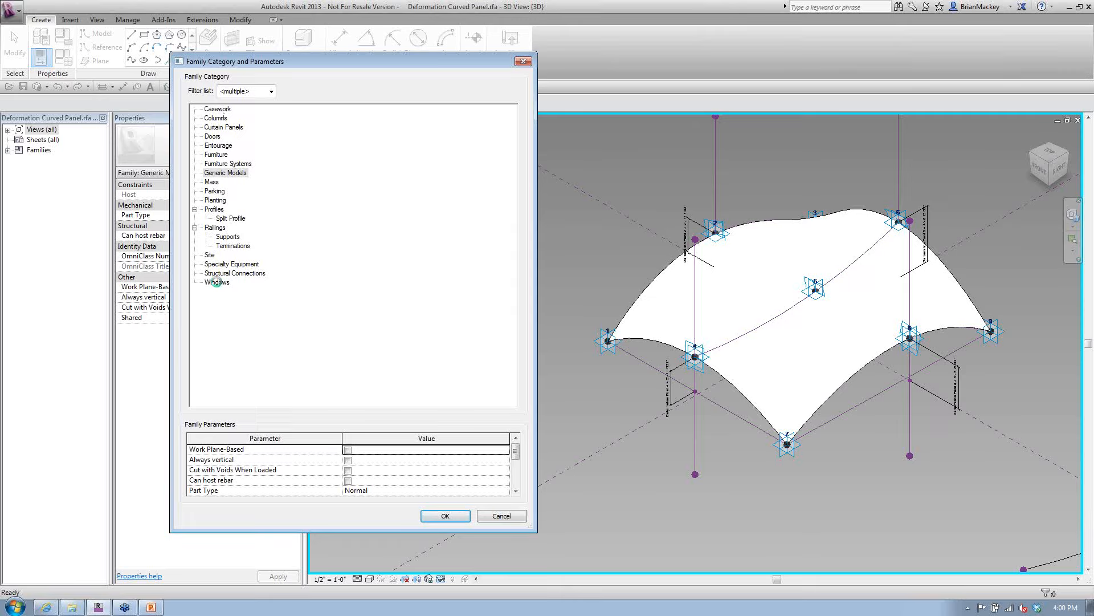
{"action": "left_click", "coordinate": [217, 282]}
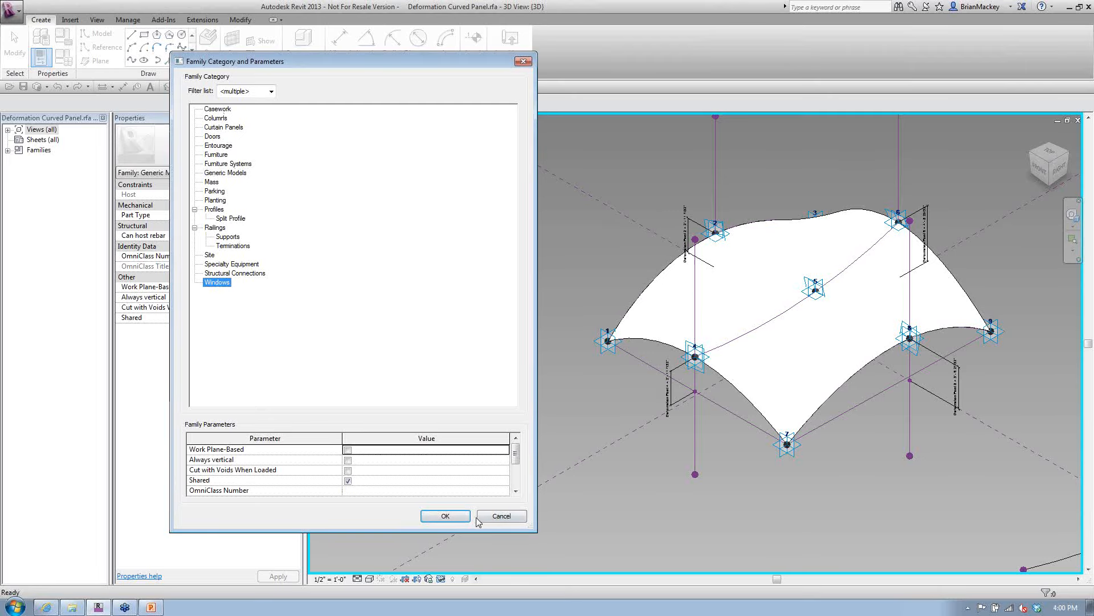
{"action": "left_click", "coordinate": [445, 516]}
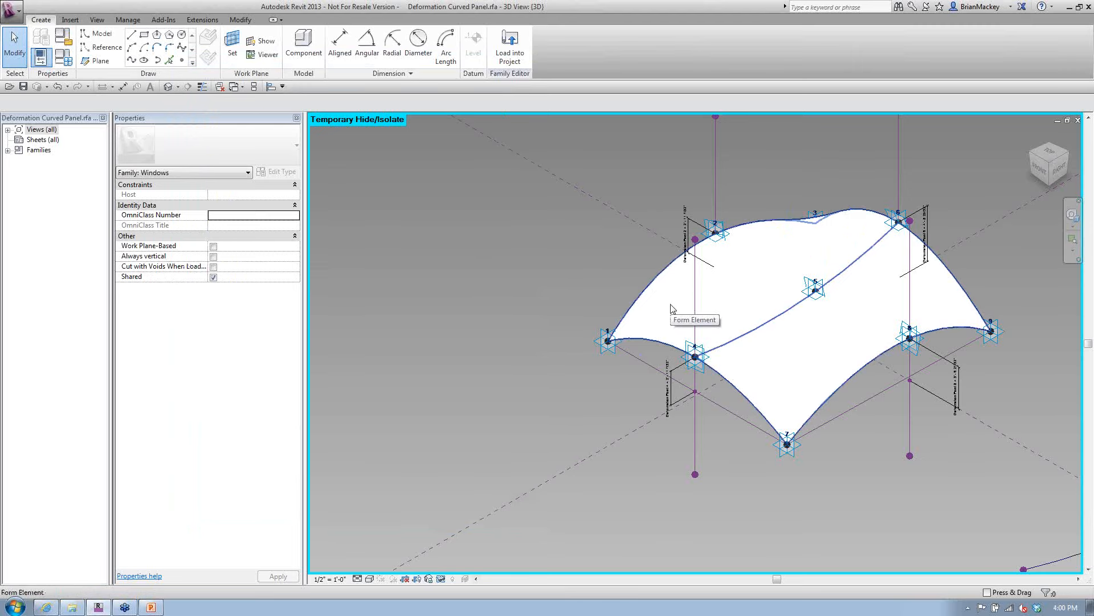
Step: Extend the family category filter to also include the Mechanical, Electrical and Piping disciplines, keeping the Windows category
{"action": "left_click", "coordinate": [67, 36]}
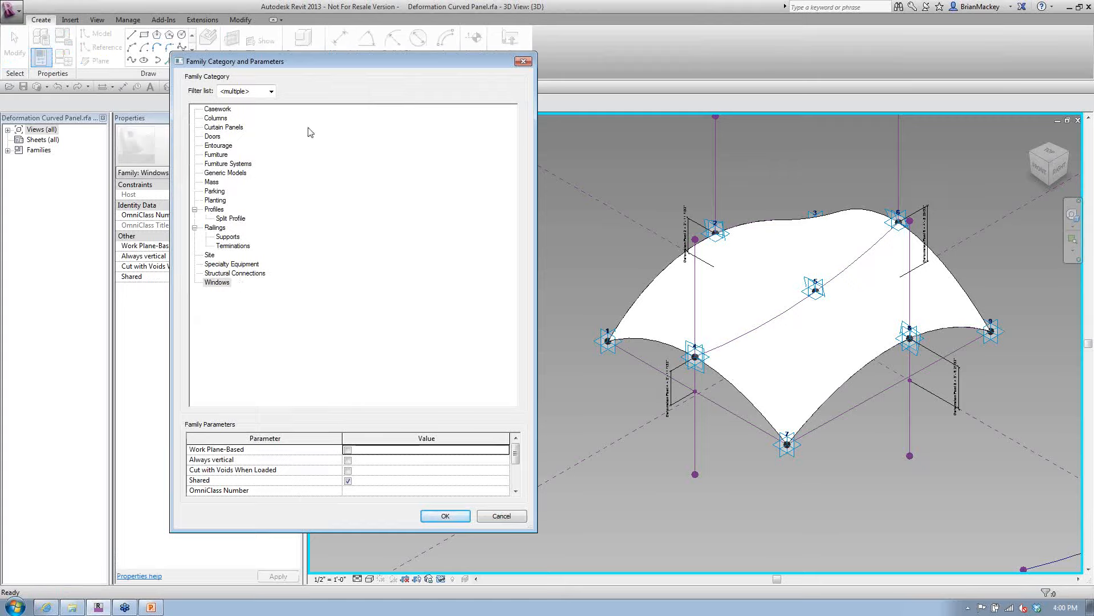
{"action": "left_click", "coordinate": [271, 91]}
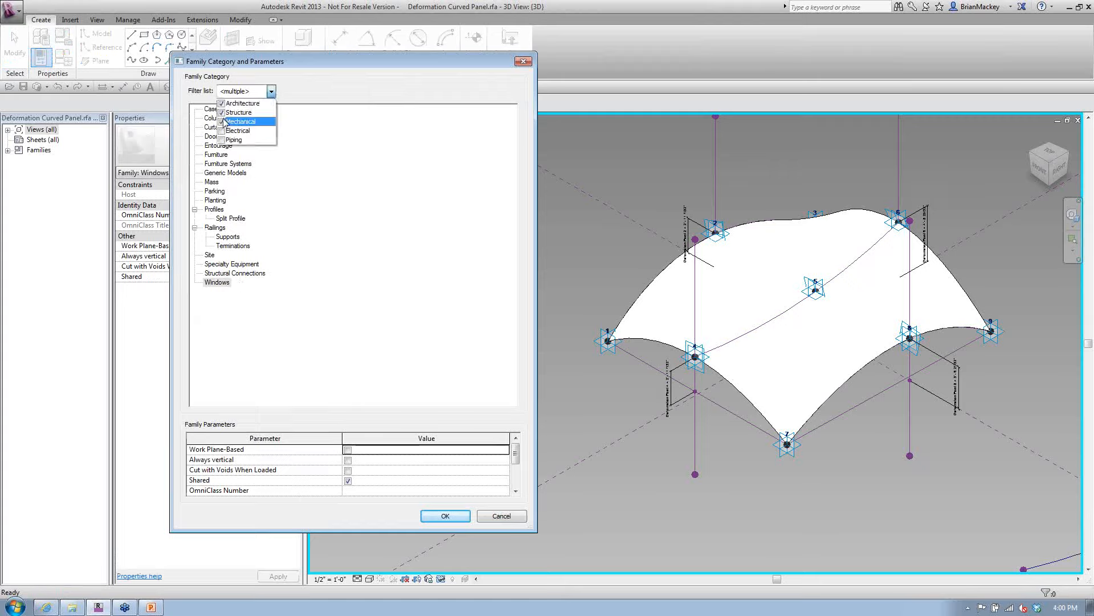
{"action": "left_click", "coordinate": [223, 131]}
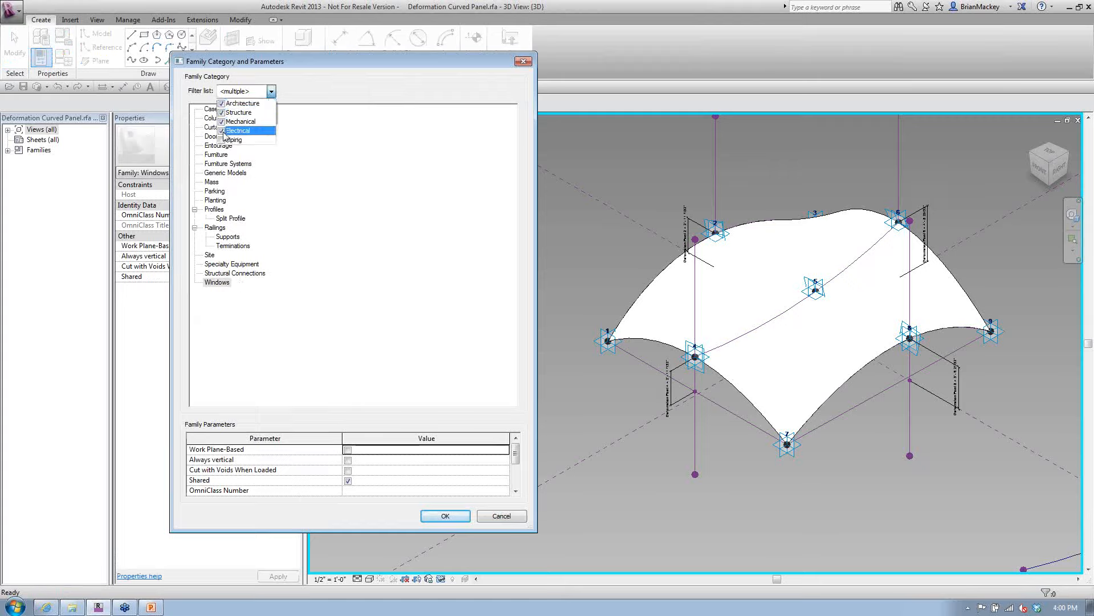
{"action": "left_click", "coordinate": [223, 140]}
{"action": "left_click", "coordinate": [402, 399]}
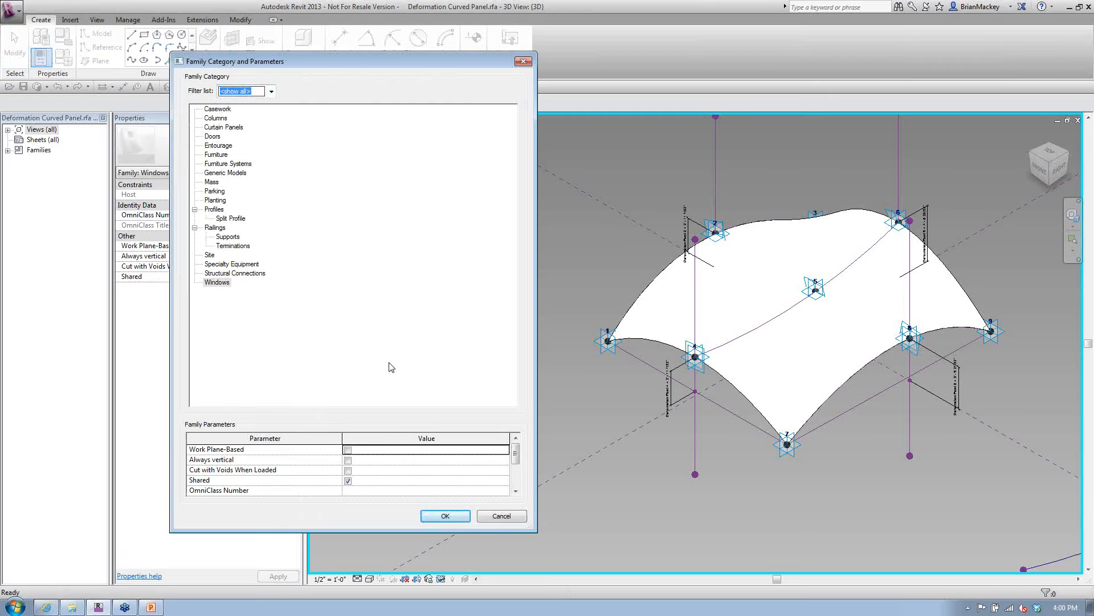
{"action": "left_click", "coordinate": [443, 515]}
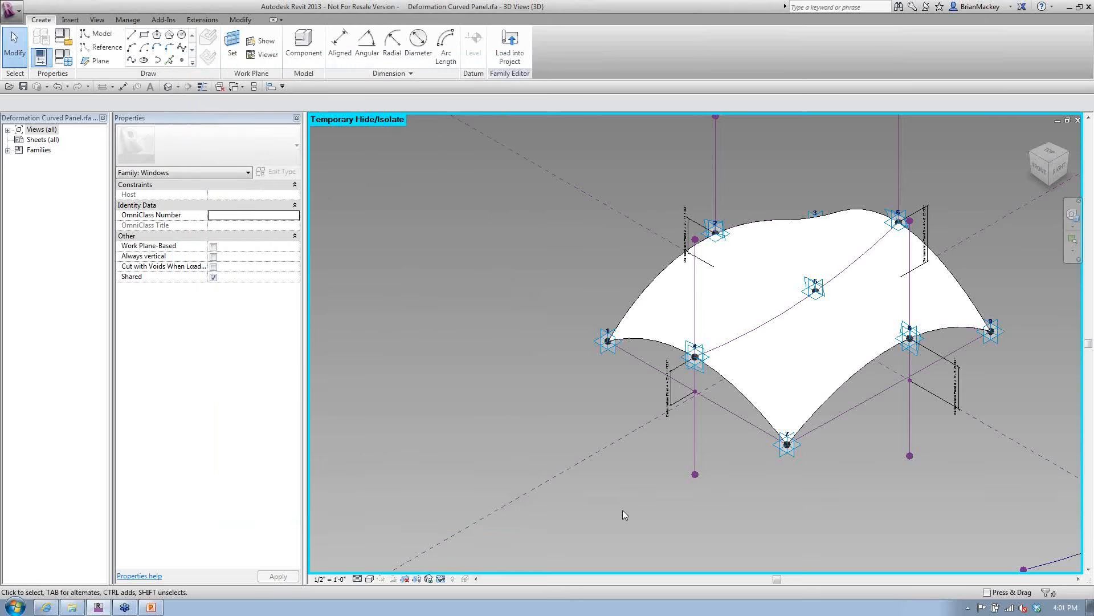
Step: Switch to Internet Explorer and look through the BD Mackey Consulting site's Events Calendar, Contact, Revit Radio and Home pages
{"action": "left_click", "coordinate": [46, 608]}
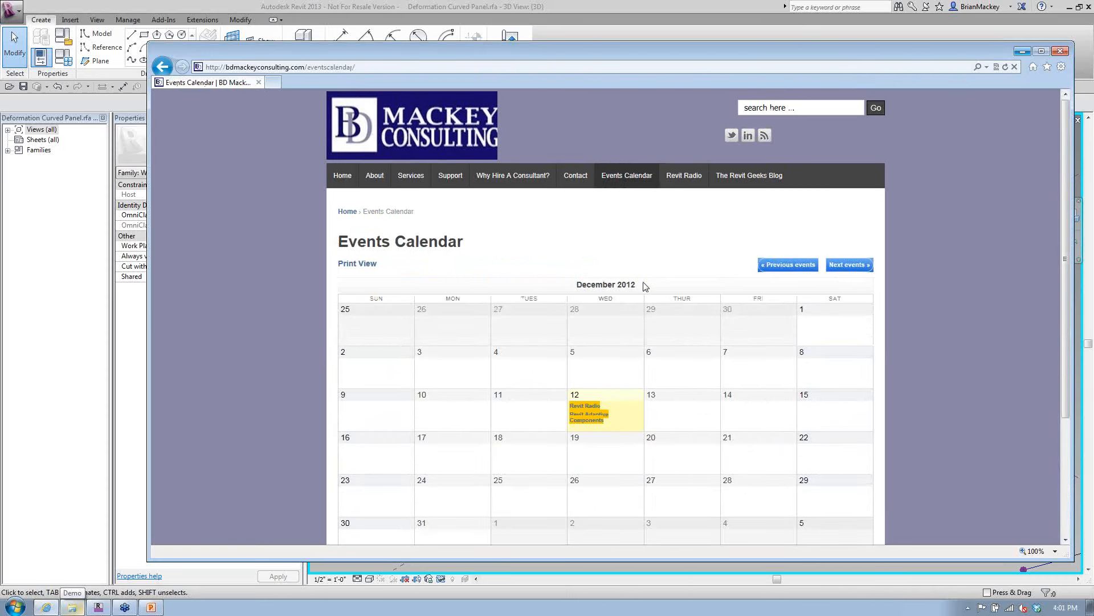
{"action": "scroll", "coordinate": [646, 287], "scroll_direction": "down", "scroll_amount": 3}
{"action": "scroll", "coordinate": [644, 287], "scroll_direction": "up", "scroll_amount": 3}
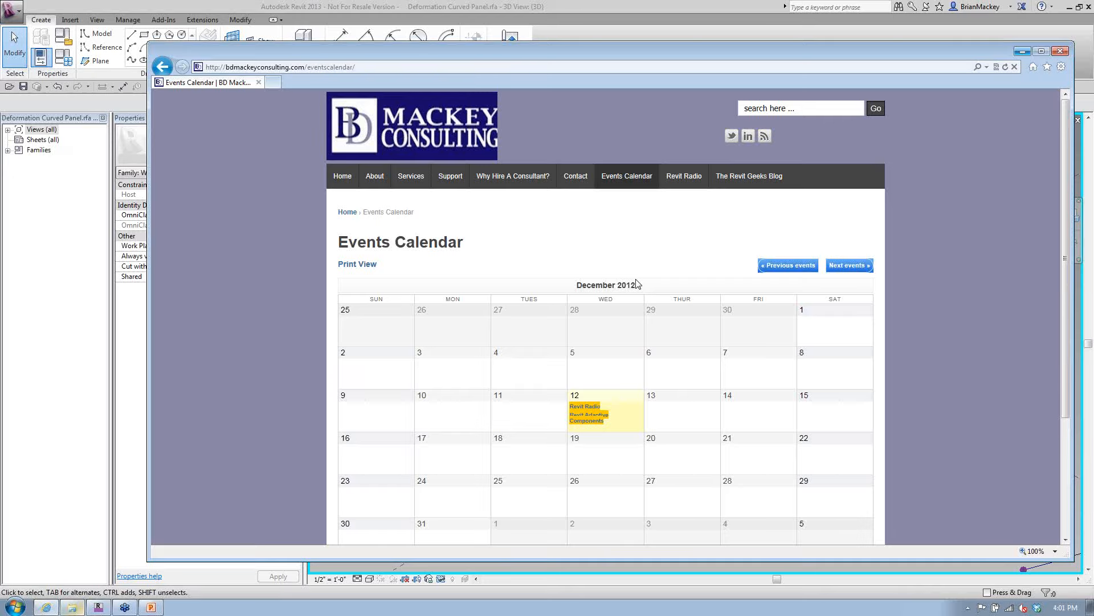
{"action": "left_click", "coordinate": [430, 99]}
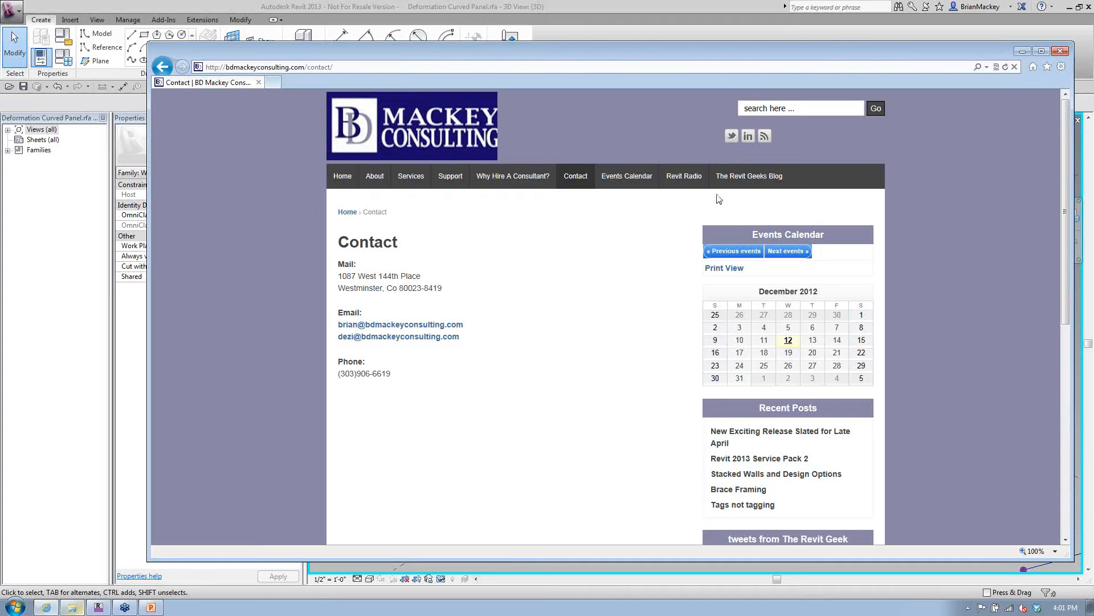
{"action": "left_click", "coordinate": [704, 177]}
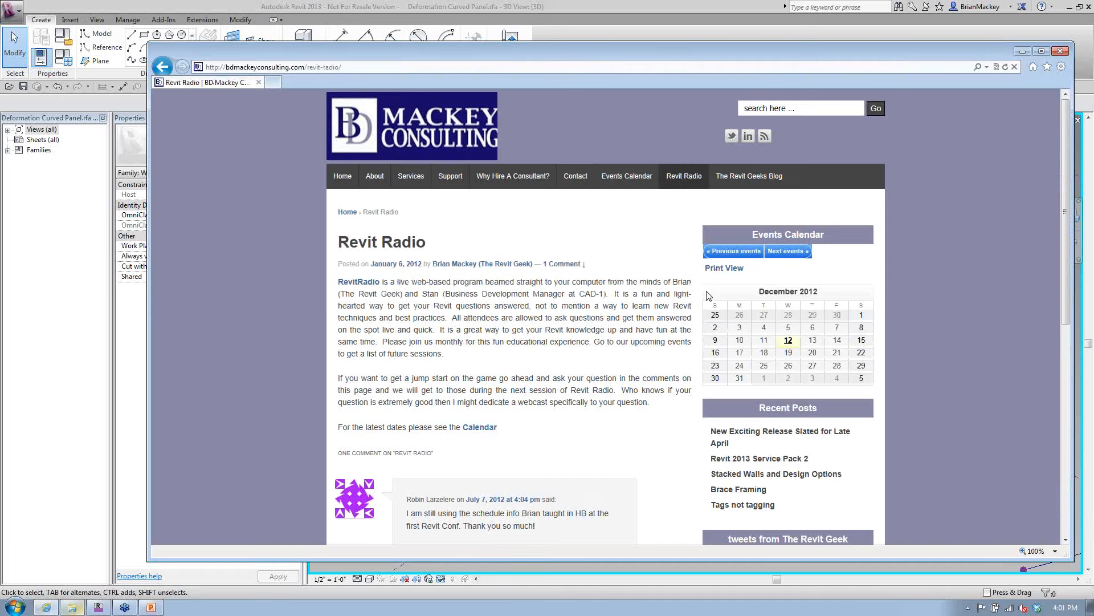
{"action": "left_click", "coordinate": [343, 179]}
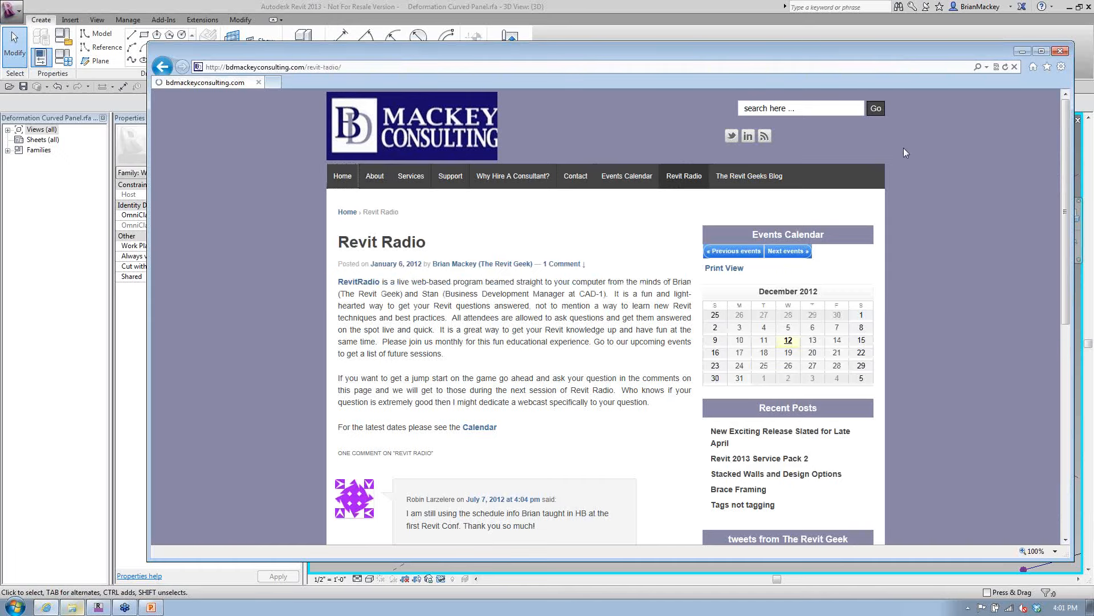